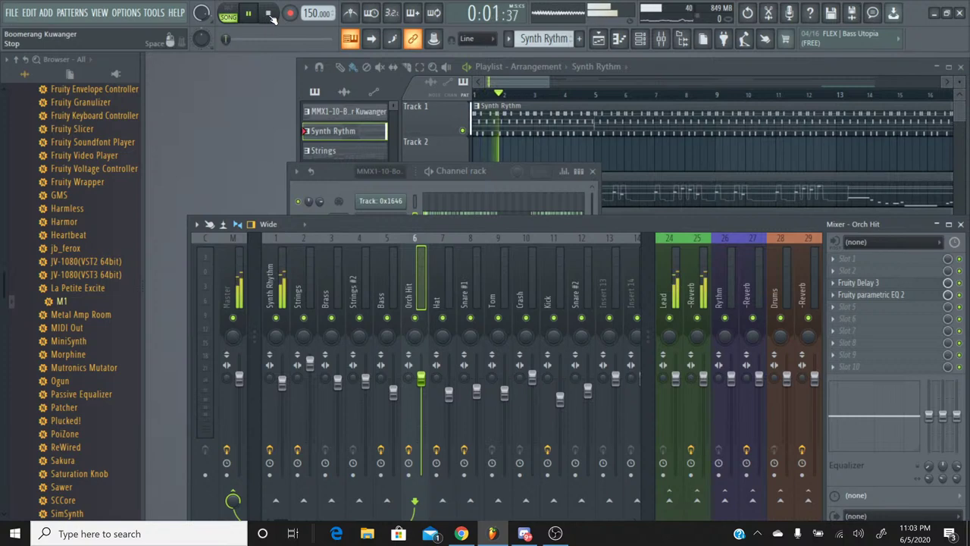
Stop the song, change the audio device to ASIO4ALL v2 and test playback through it
key(space)
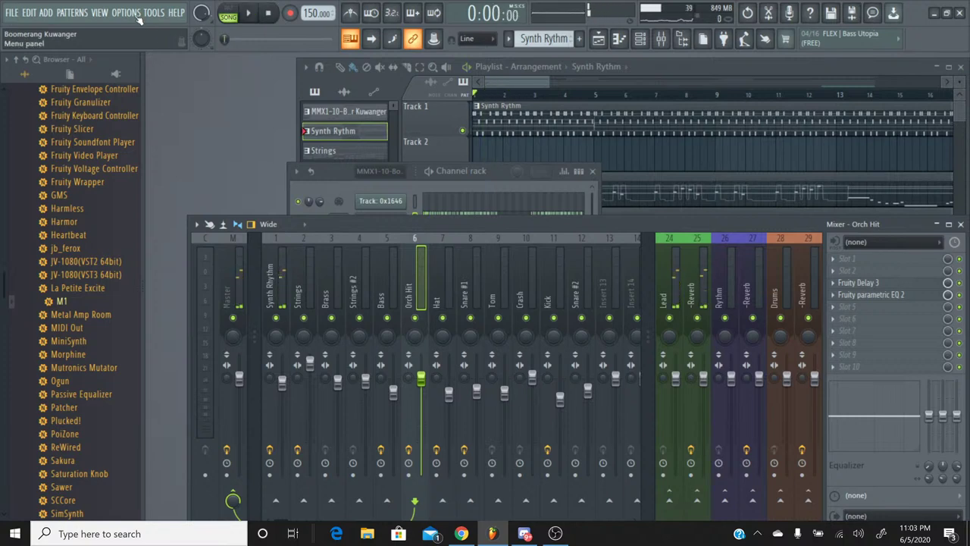
click(137, 14)
click(144, 49)
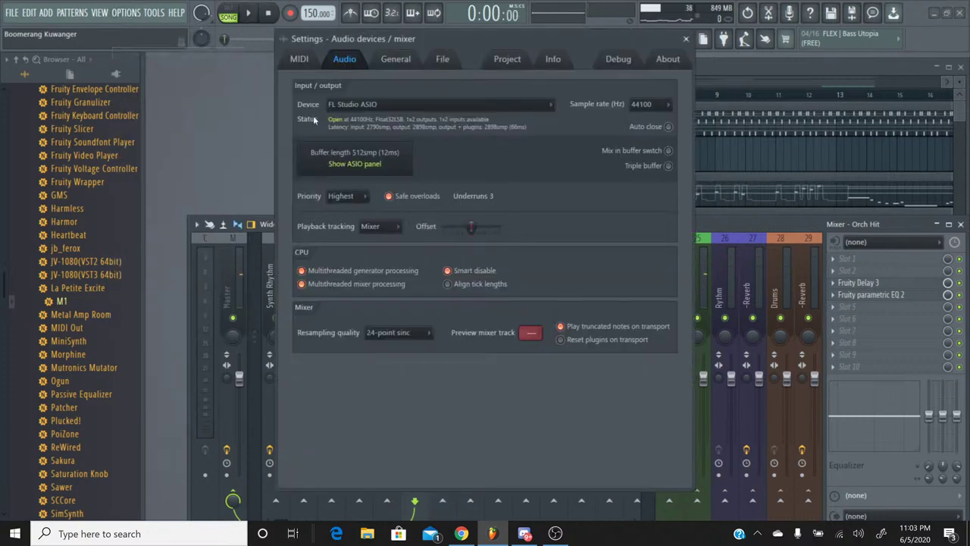
click(409, 106)
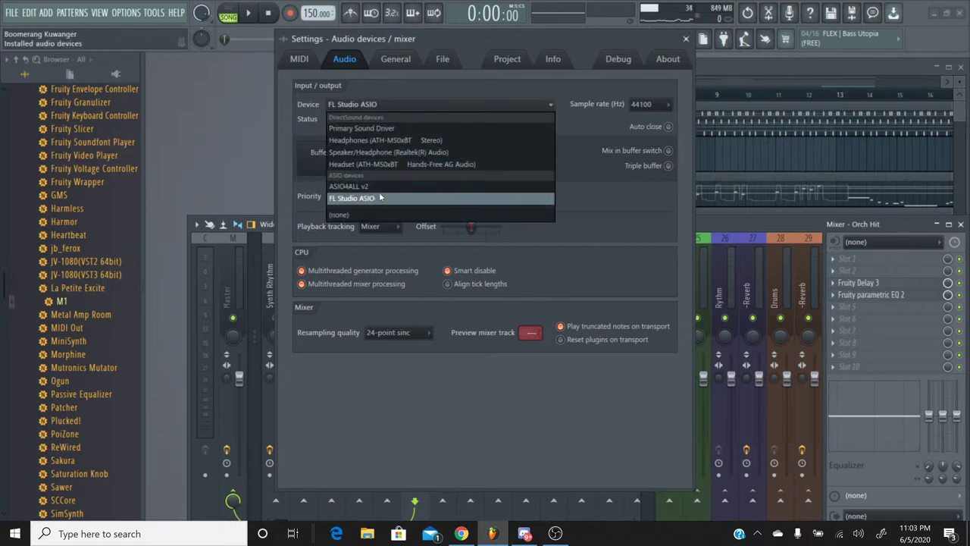
click(356, 186)
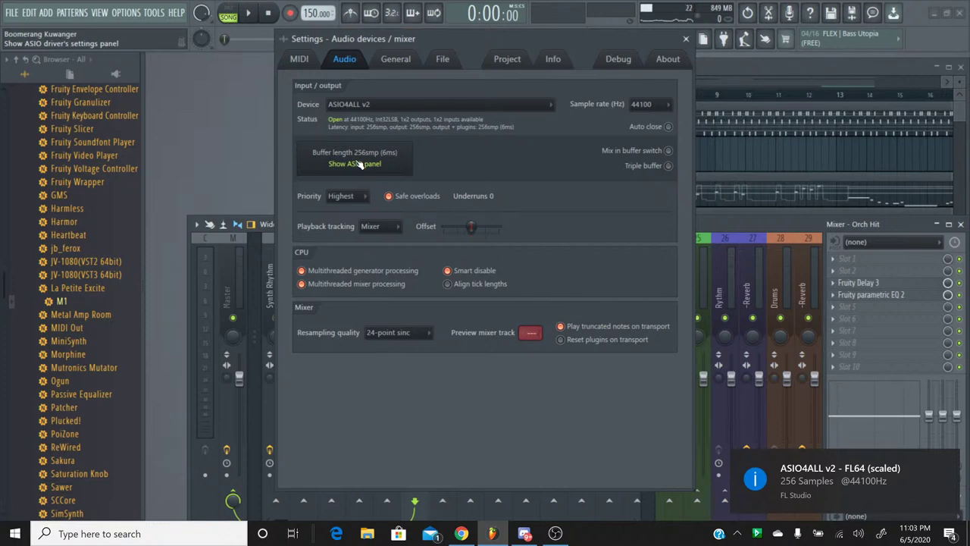
click(248, 13)
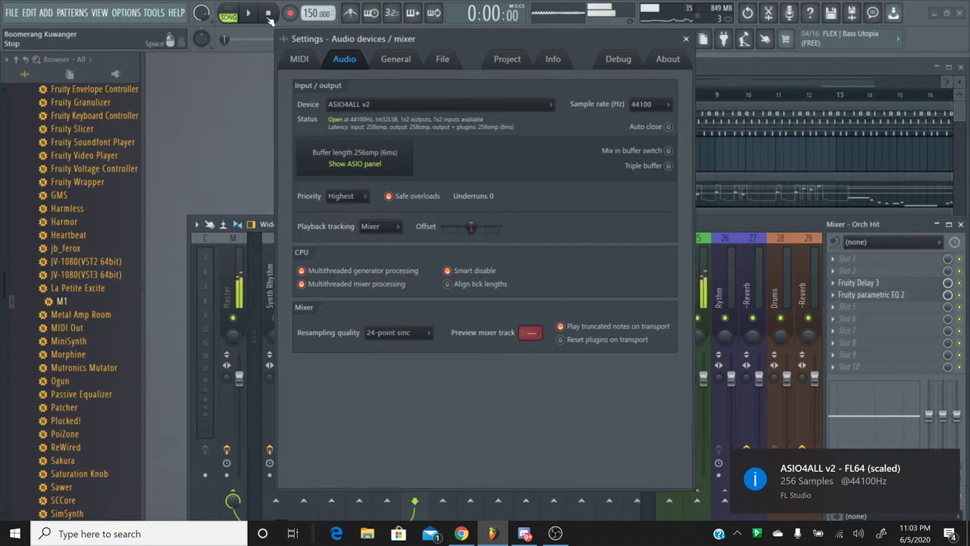
click(268, 14)
Inspect the ASIO4ALL driver's WDM device list and buffer size settings
click(354, 164)
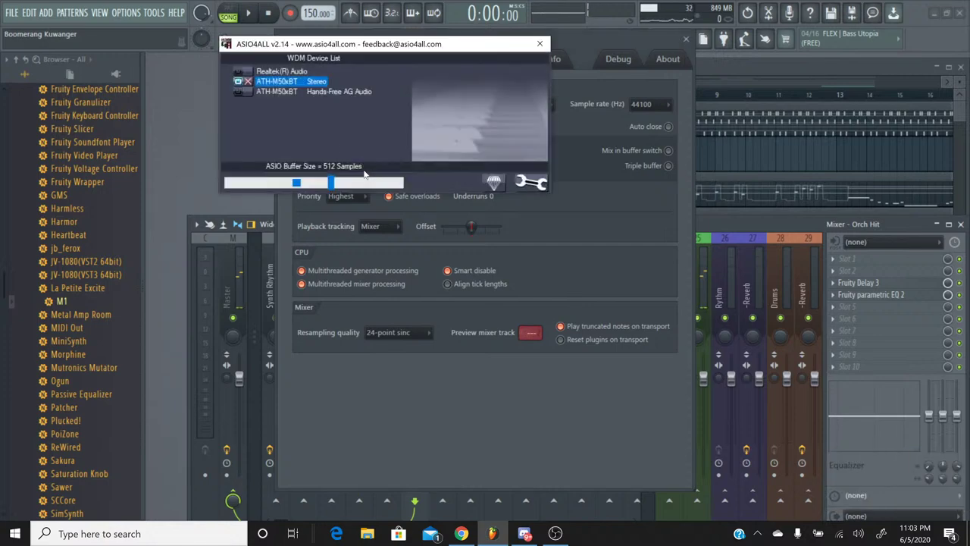
mouse_move(243, 85)
click(539, 45)
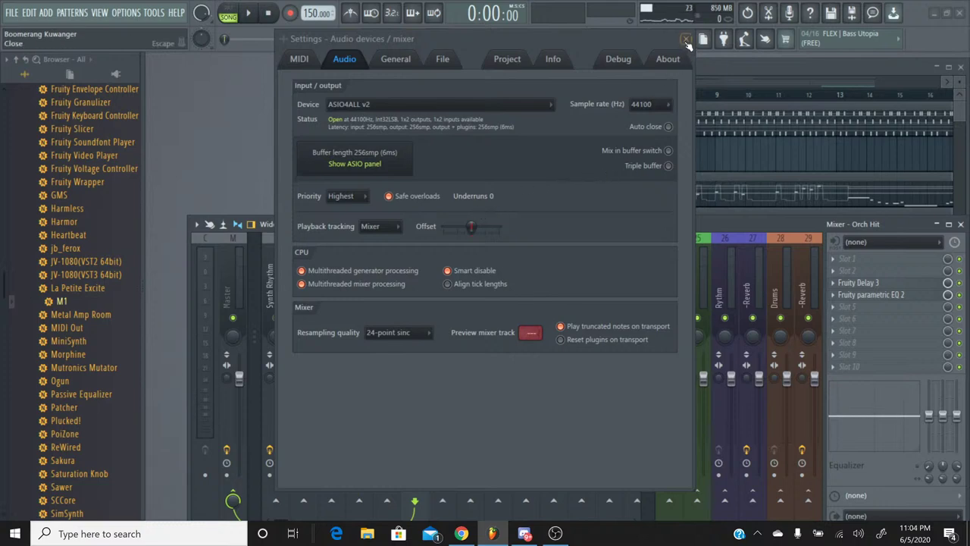
Set the audio device back to FL Studio ASIO and play the song briefly with the channel rack in front
click(364, 104)
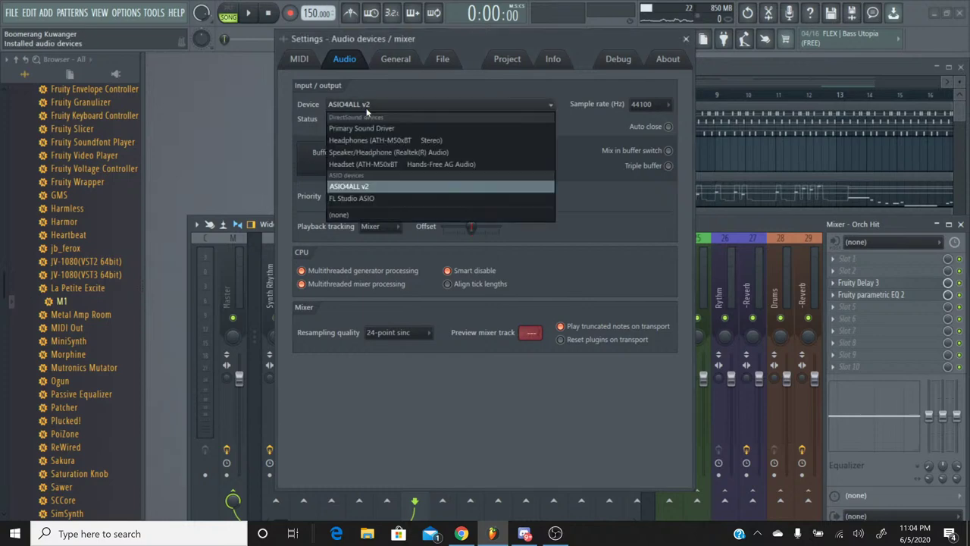
click(371, 199)
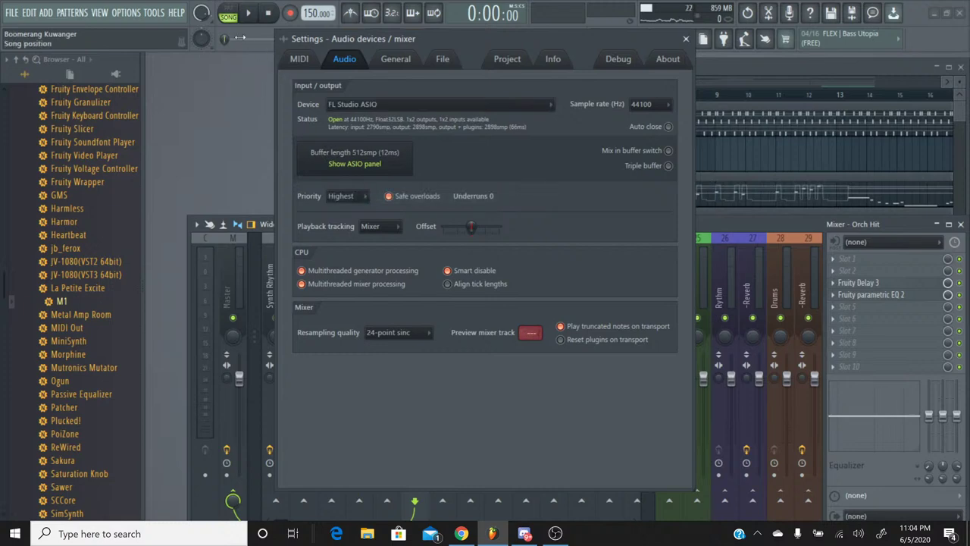
key(space)
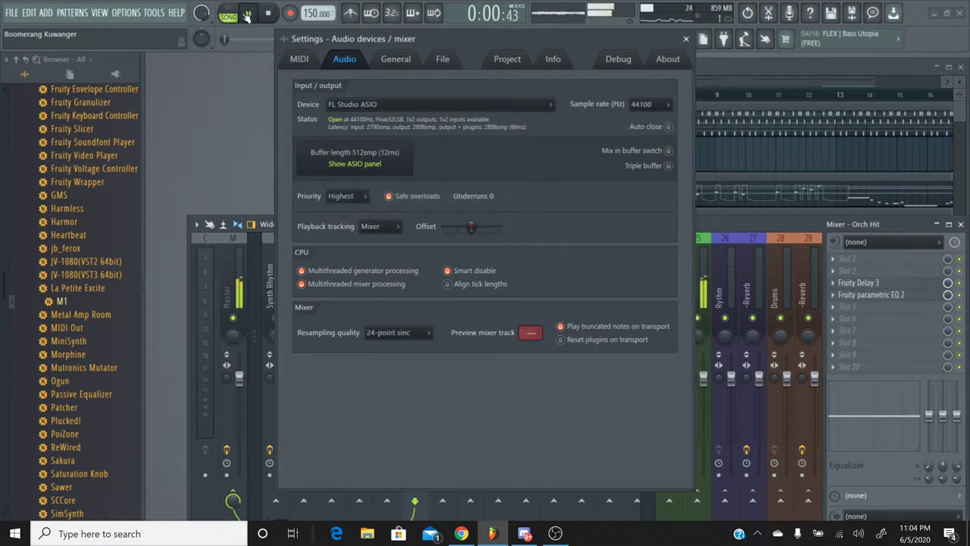
click(686, 38)
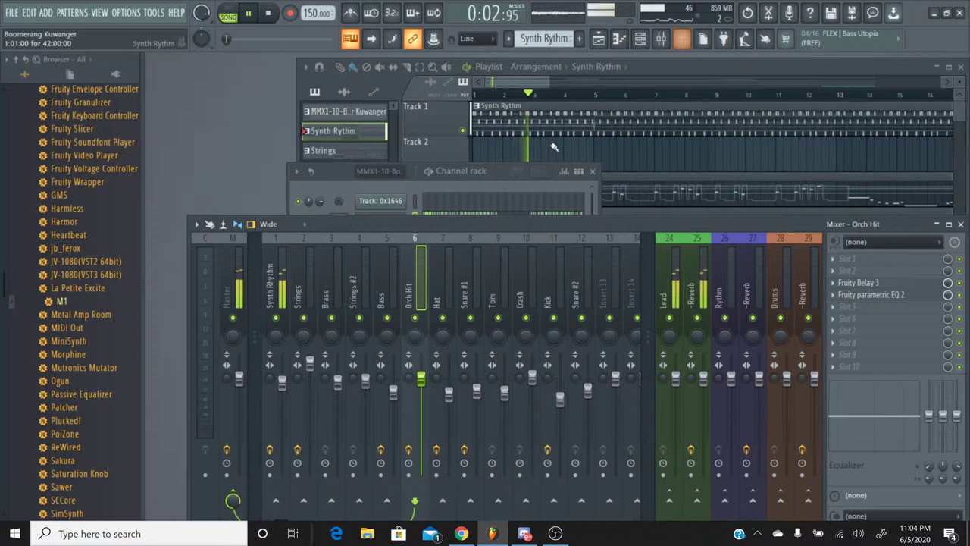
click(353, 202)
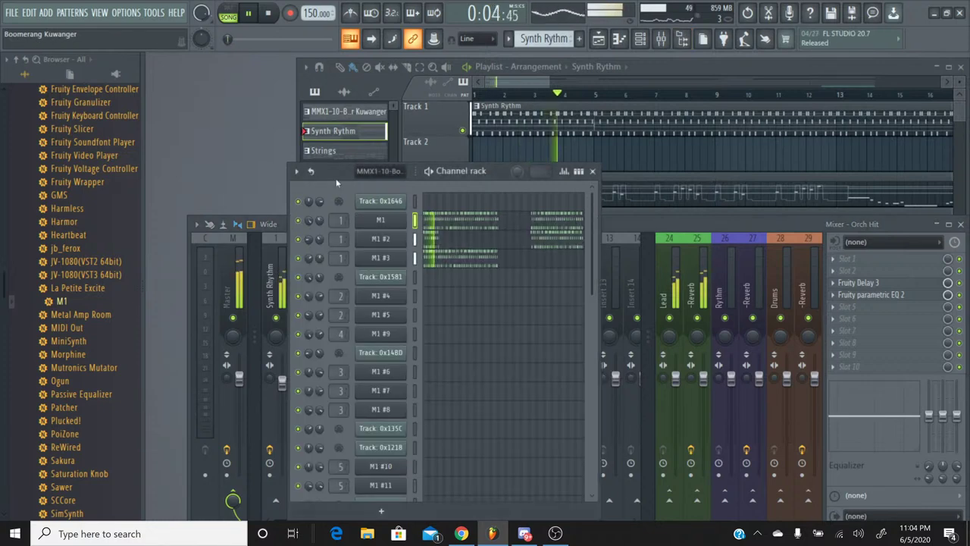
click(270, 15)
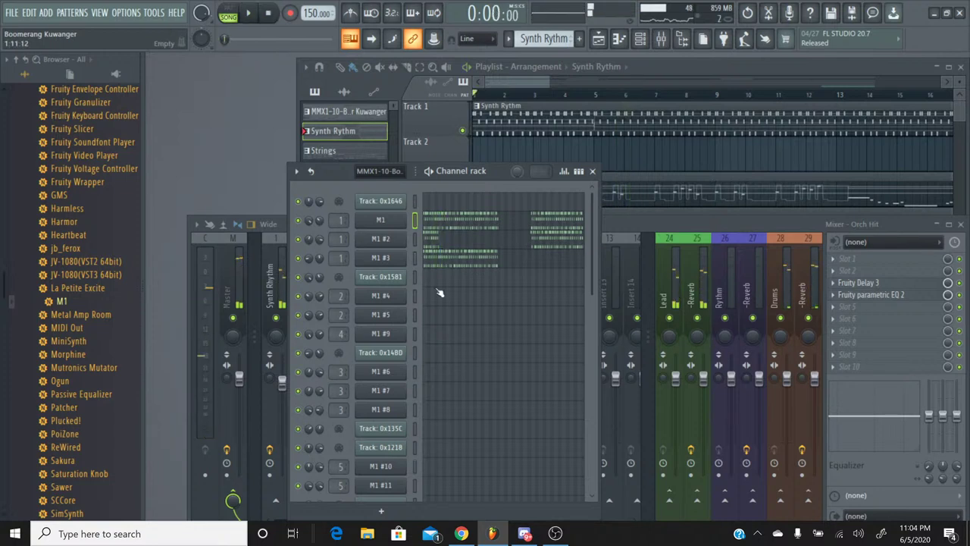
Switch to OBS to check the desktop audio level while the song plays, and stop playback on returning to FL Studio
click(553, 534)
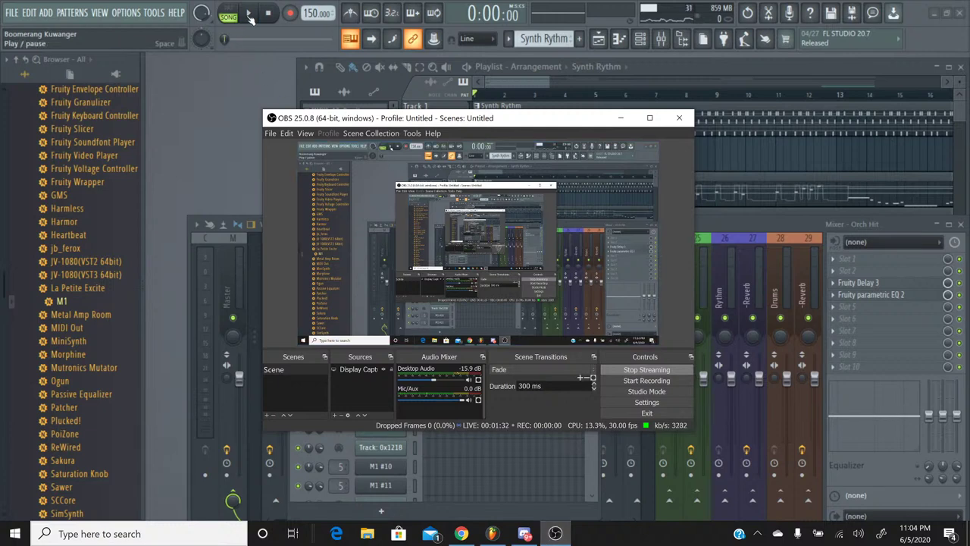
click(263, 78)
key(space)
click(555, 534)
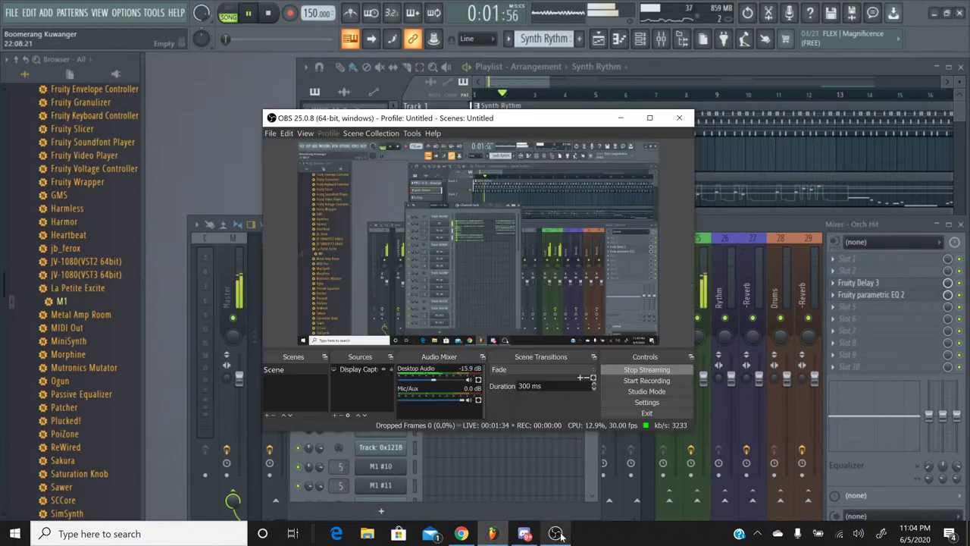
click(558, 534)
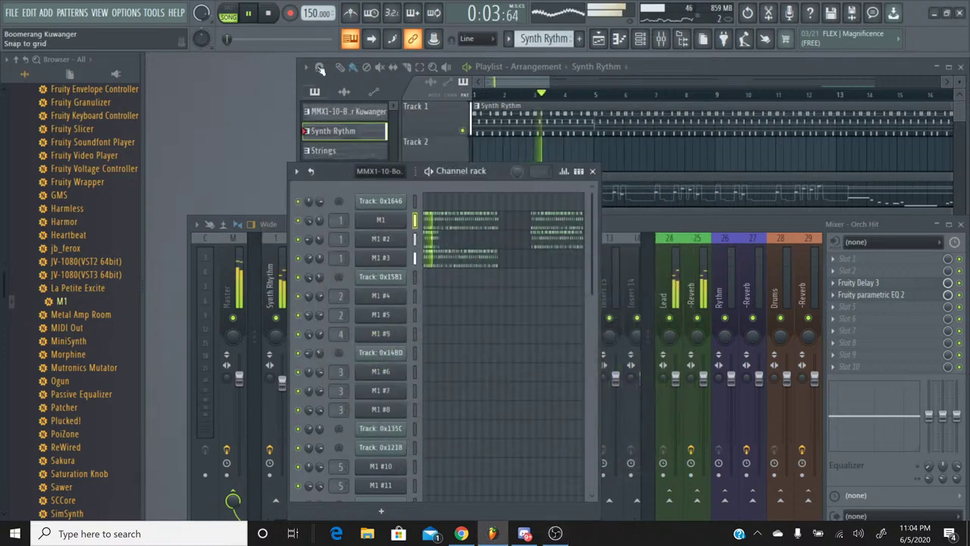
click(269, 14)
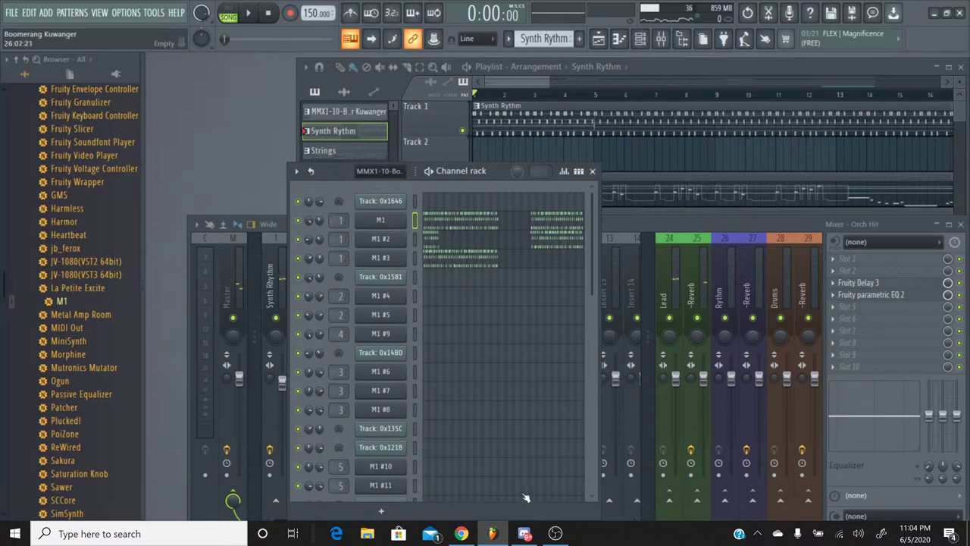
Switch to Chrome and close the live stream's YouTube watch page, returning to FL Studio for a brief playback test
click(464, 534)
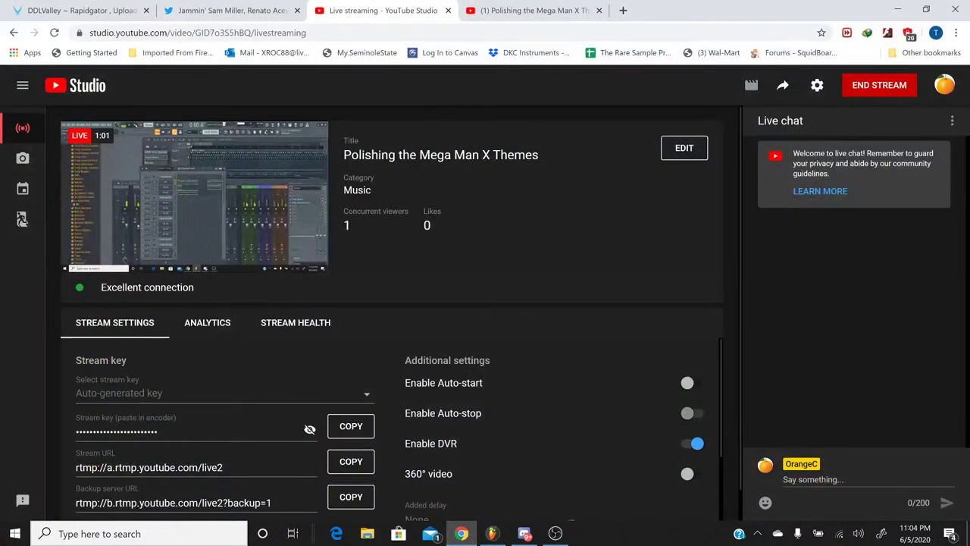
click(523, 10)
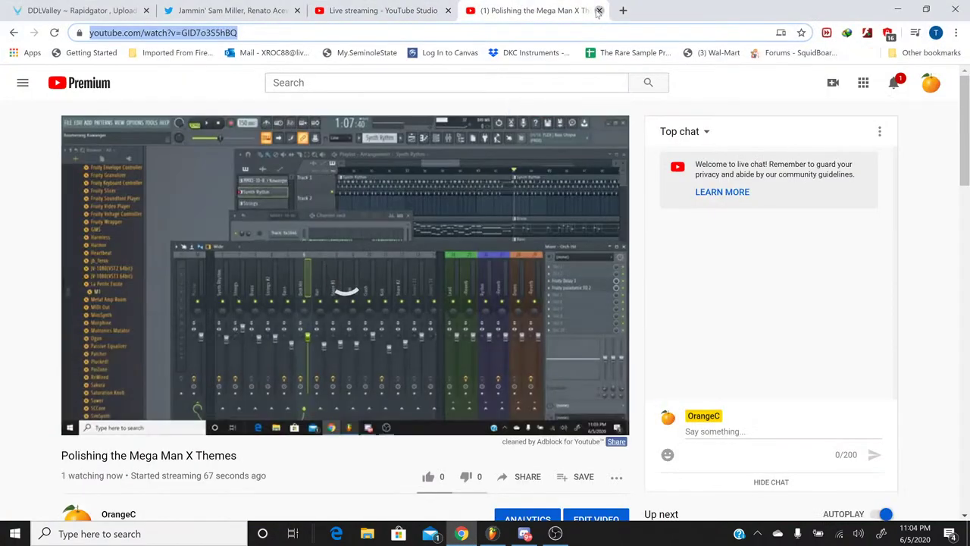
click(599, 9)
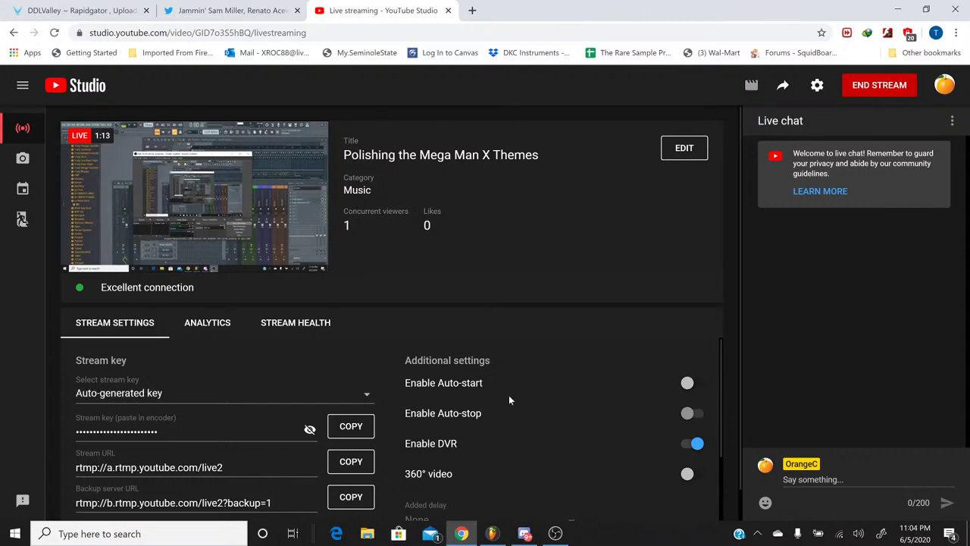
click(492, 534)
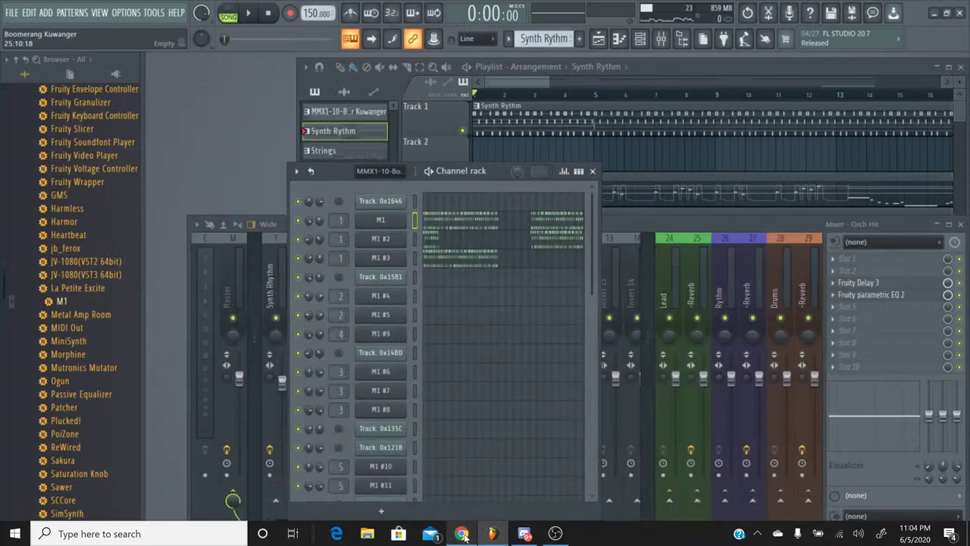
click(247, 12)
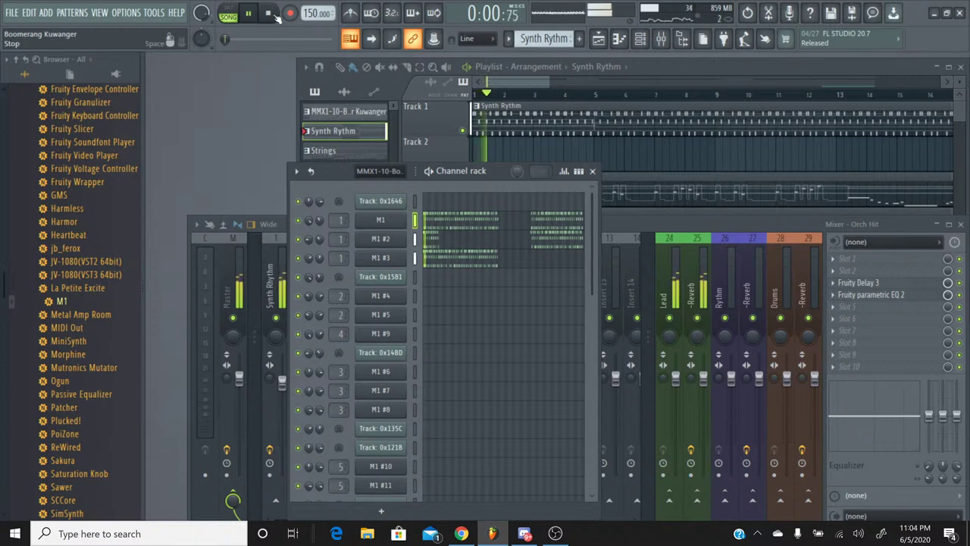
click(270, 13)
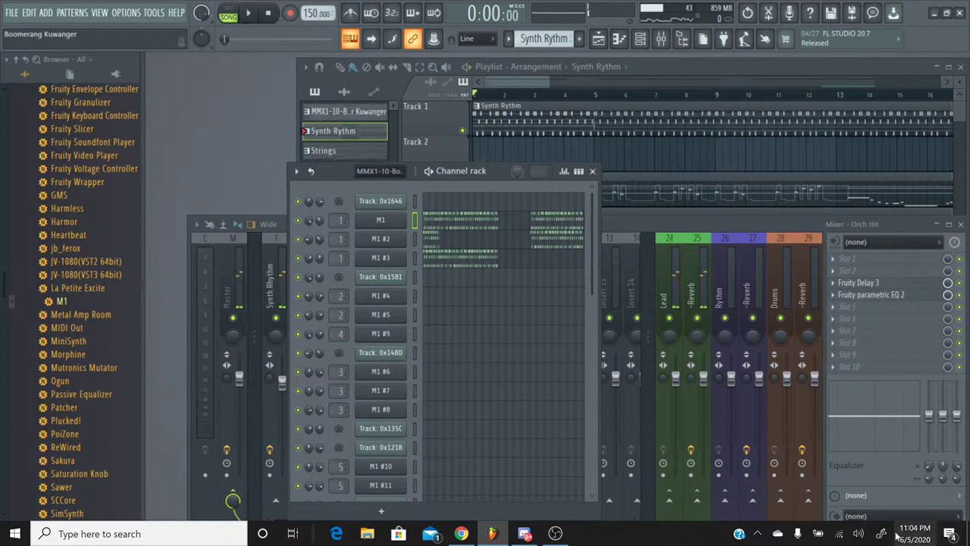
Switch the Windows playback device to Speaker/Headphone (Realtek(R) Audio)
click(860, 536)
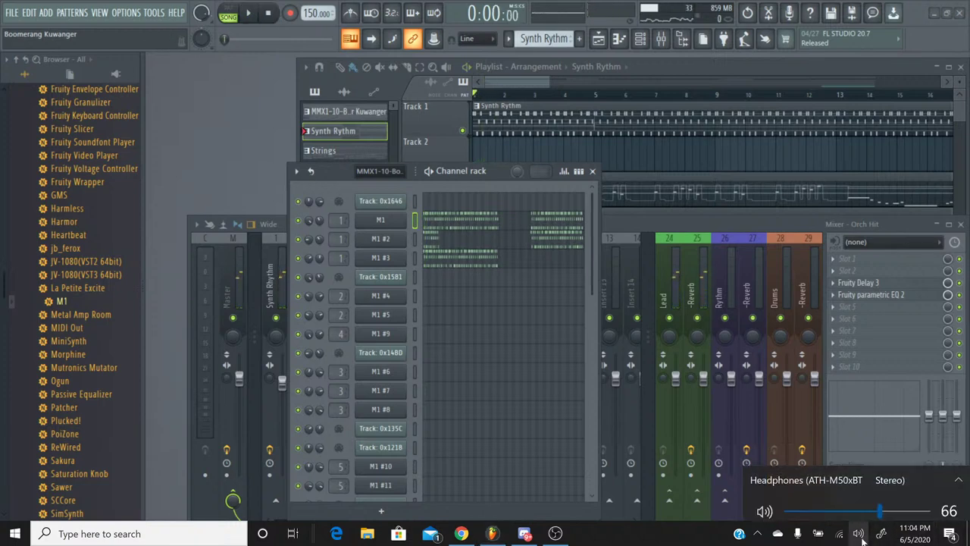
click(841, 479)
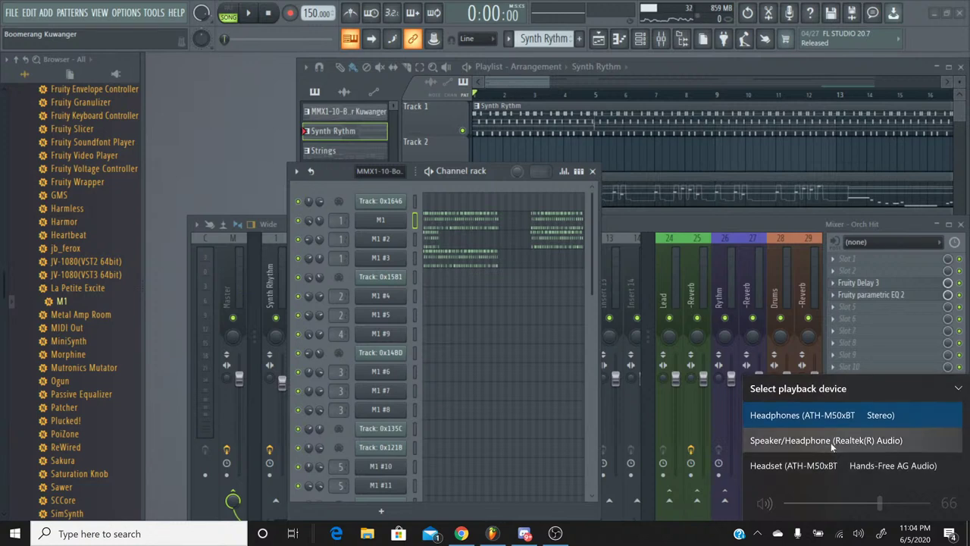
click(832, 447)
click(846, 504)
click(842, 473)
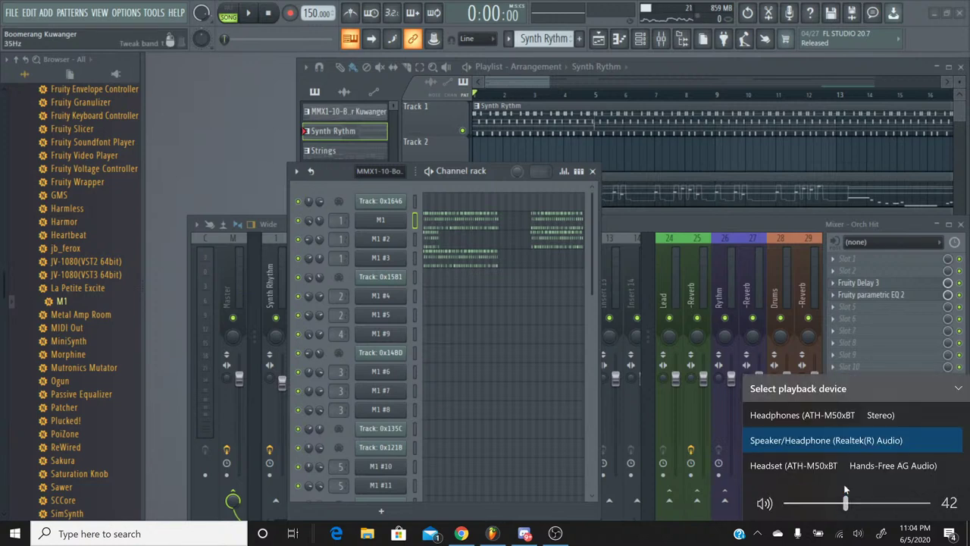
Set the Windows playback device to Headphones (ATH-M50xBT Stereo) at volume 63 and test the song briefly
click(839, 419)
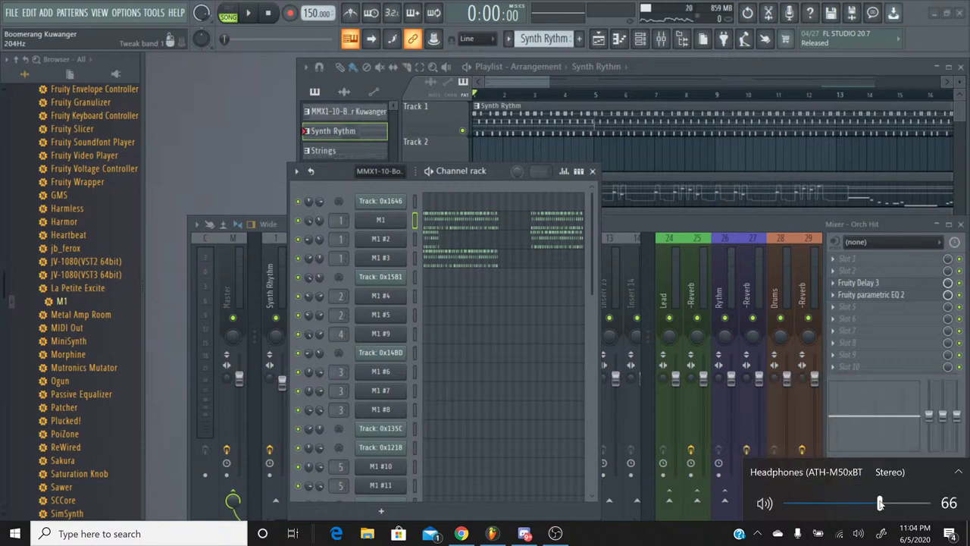
mouse_move(872, 504)
mouse_down()
mouse_move(888, 505)
mouse_move(876, 506)
mouse_up()
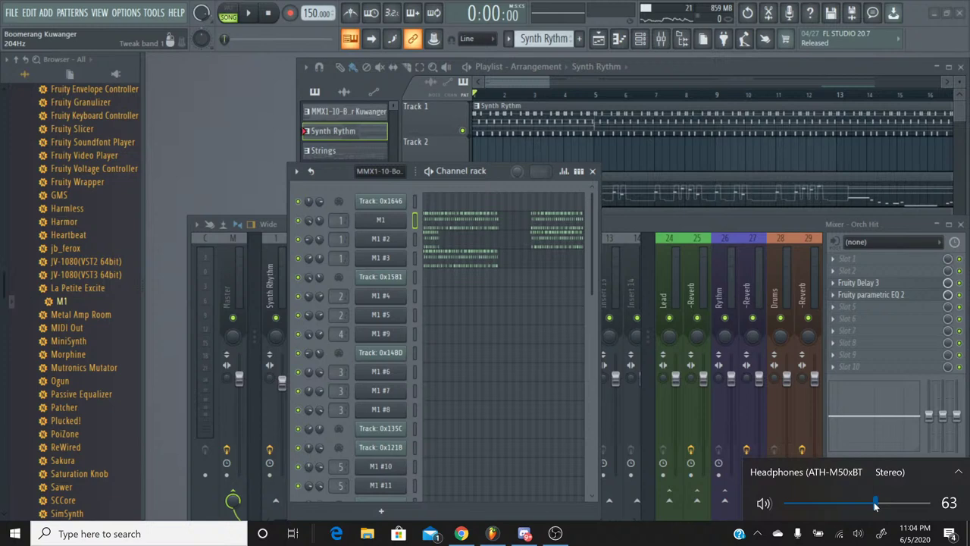
click(269, 46)
key(space)
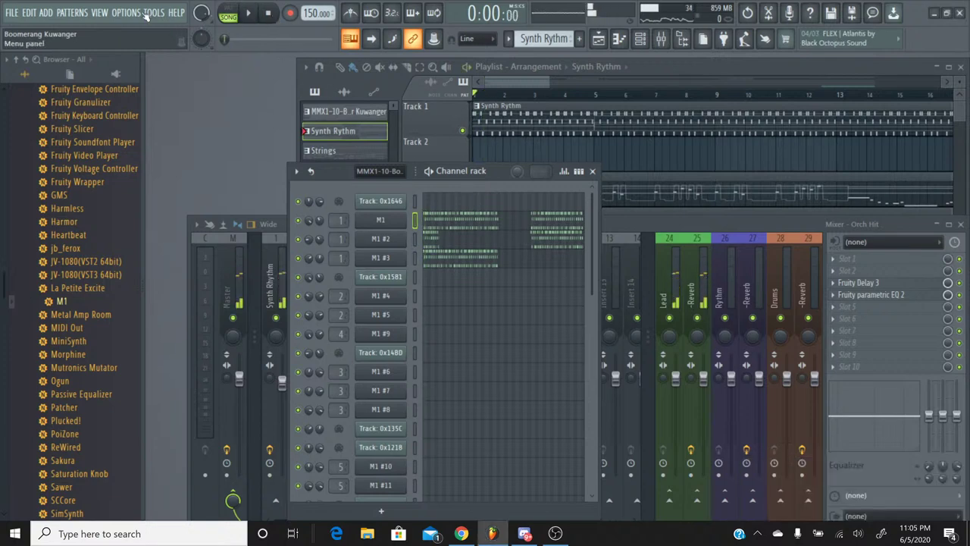
Check the FL Studio ASIO driver's buffer length and output device, and play the song briefly as a test
click(127, 13)
click(140, 33)
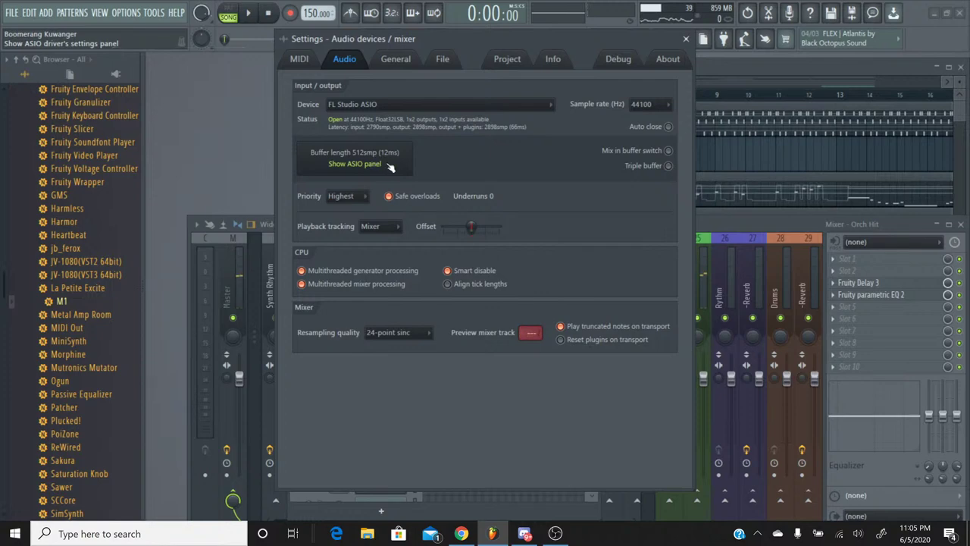
click(389, 165)
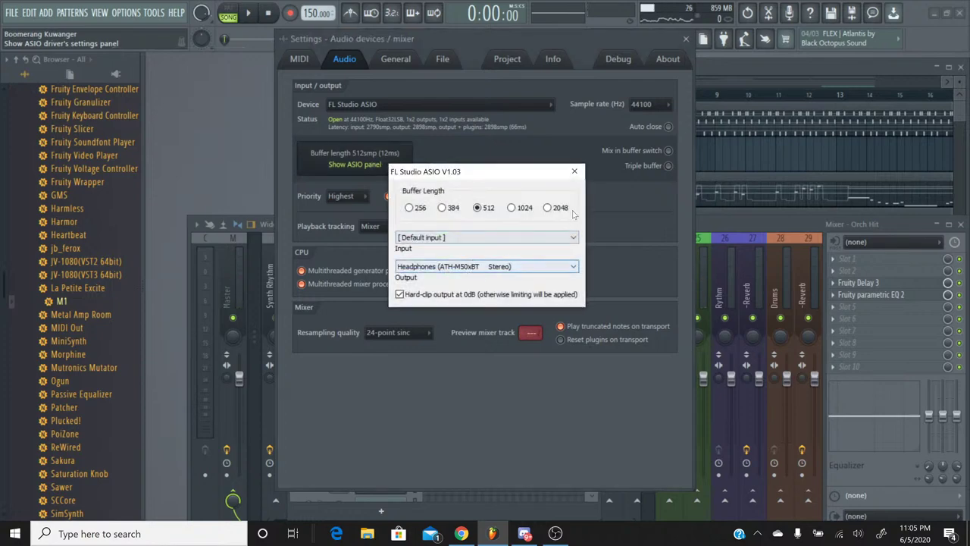
click(573, 171)
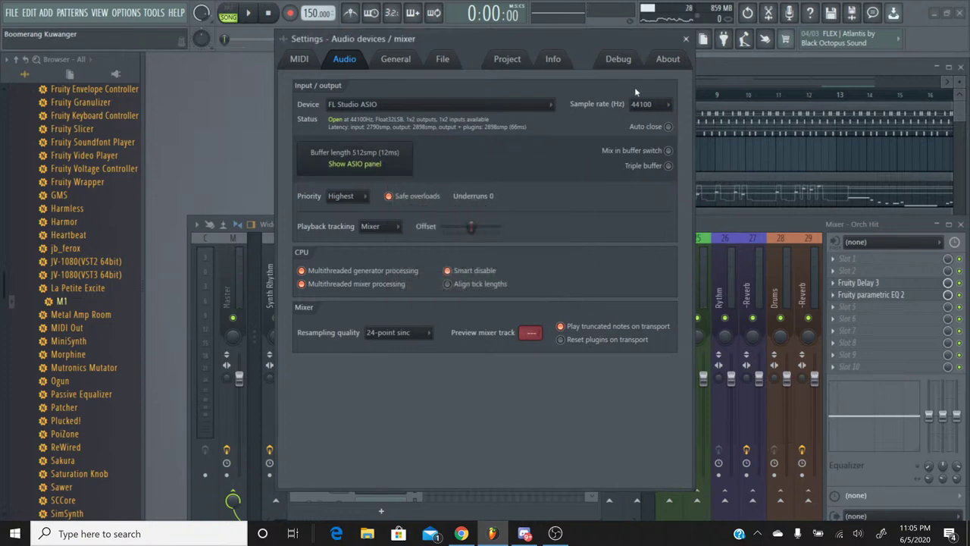
click(685, 39)
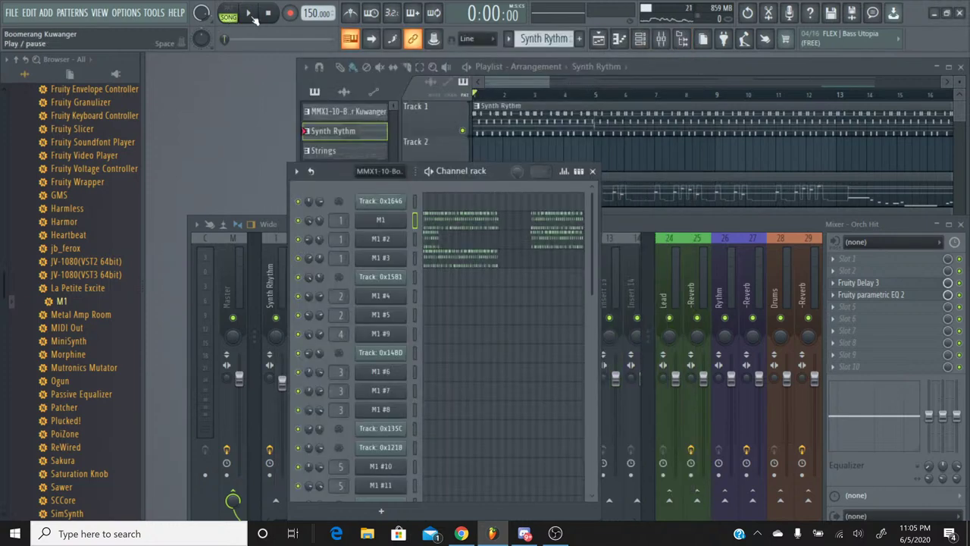
click(250, 15)
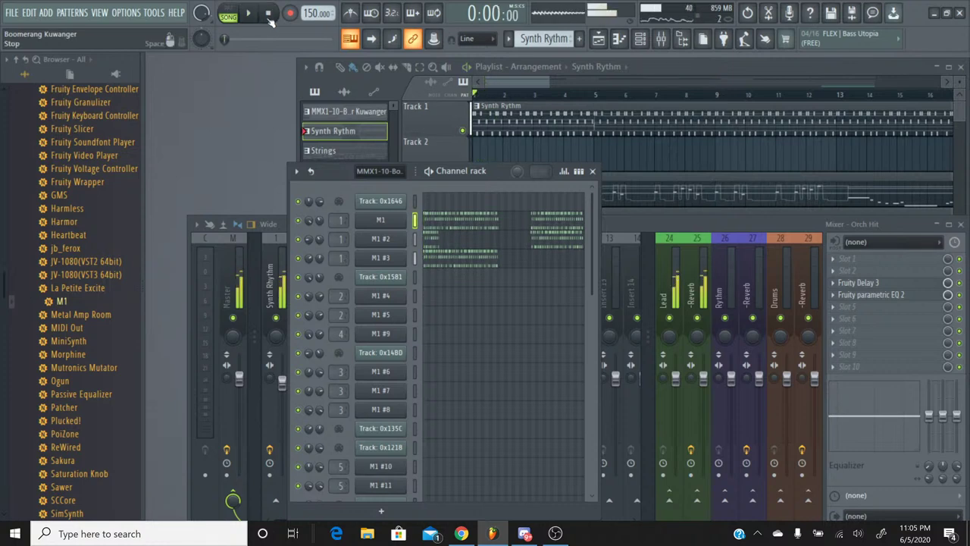
key(space)
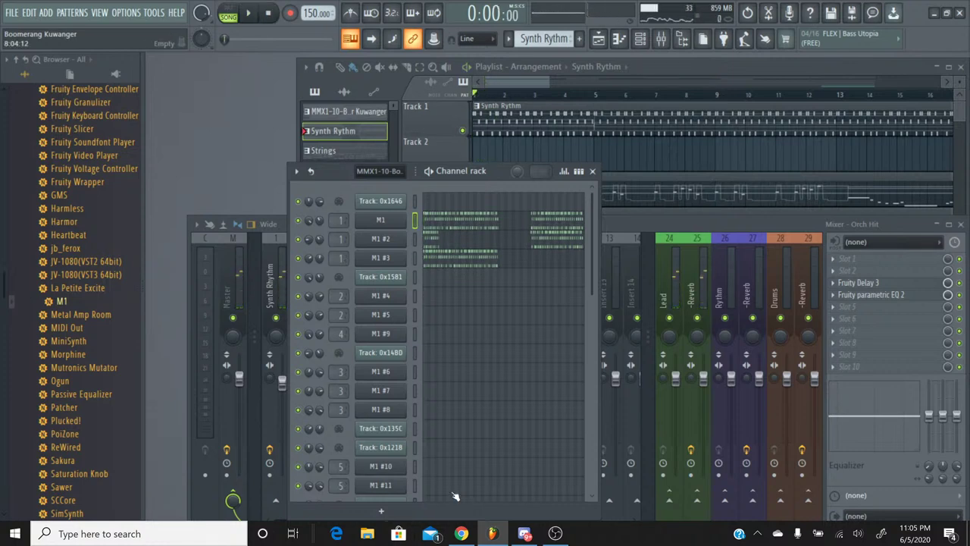
Check the live stream's status and chat in YouTube Studio in Chrome and return to FL Studio
click(461, 532)
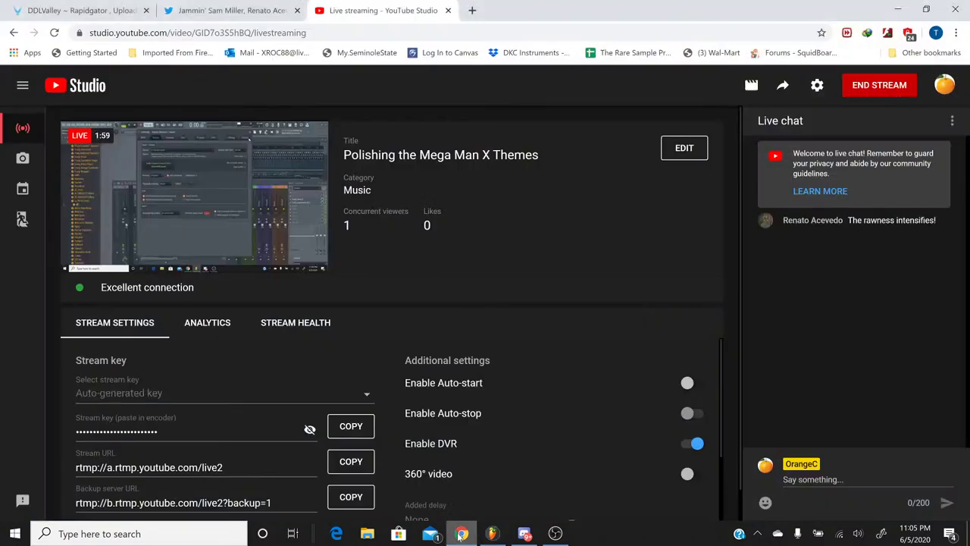
click(461, 532)
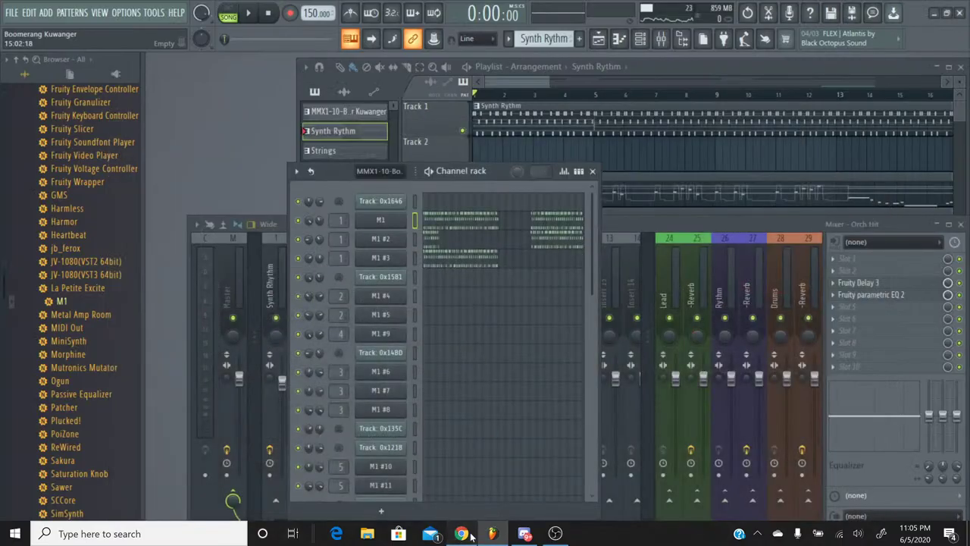
click(468, 533)
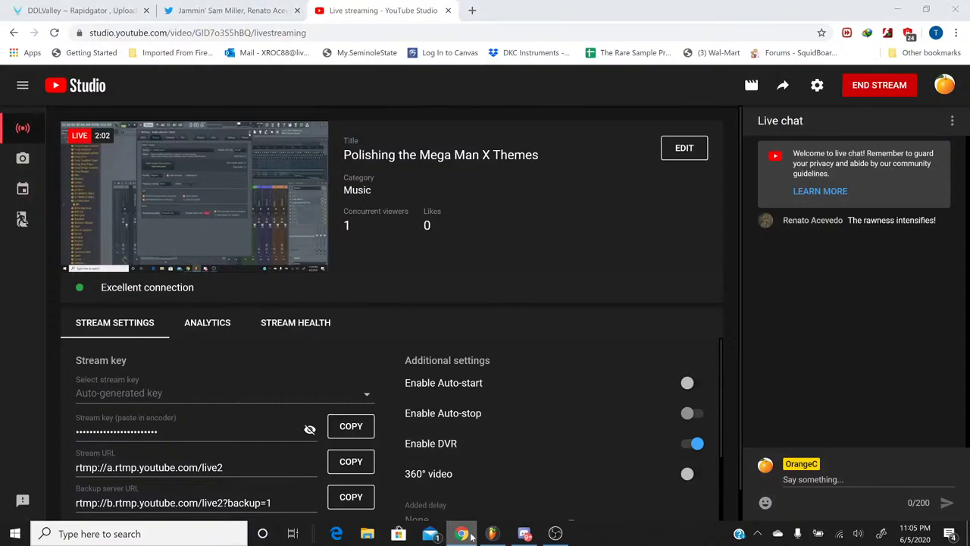
click(468, 535)
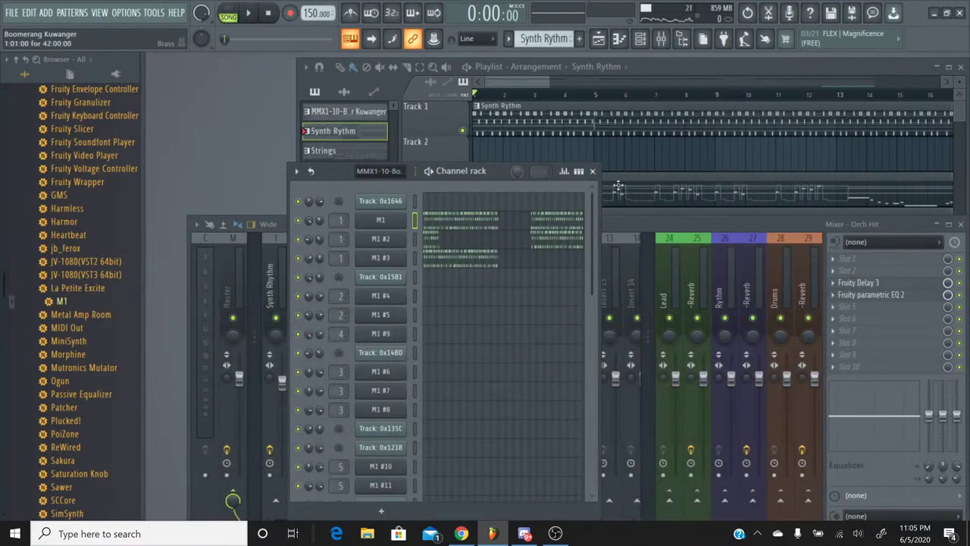
Bring the mixer forward and play the Boomerang Kuwanger song, checking the stream's live chat in Chrome before stopping playback
click(623, 224)
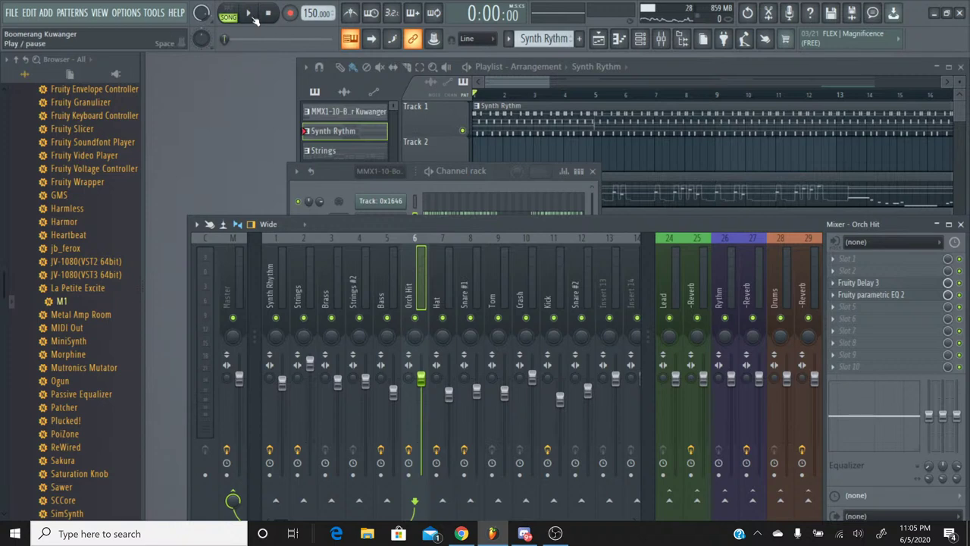
click(247, 14)
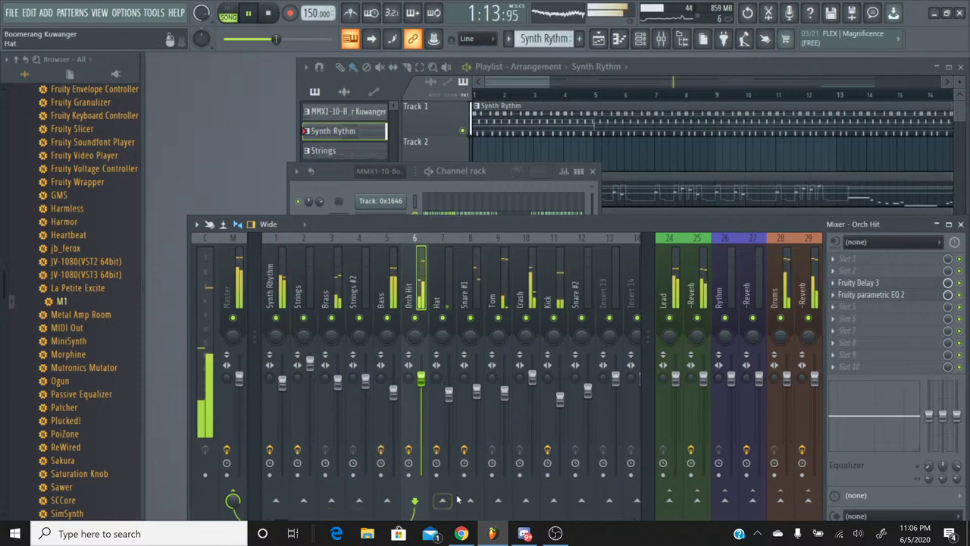
click(460, 533)
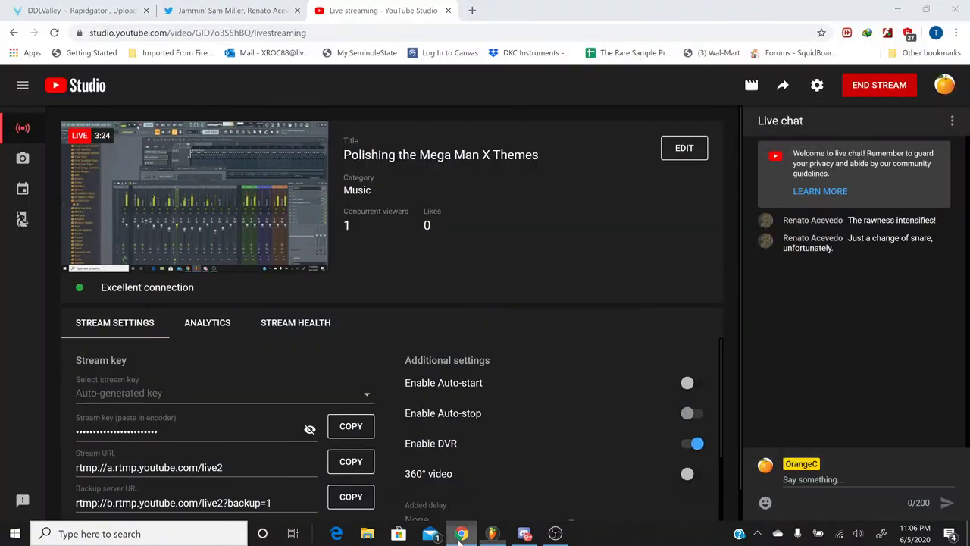
click(460, 534)
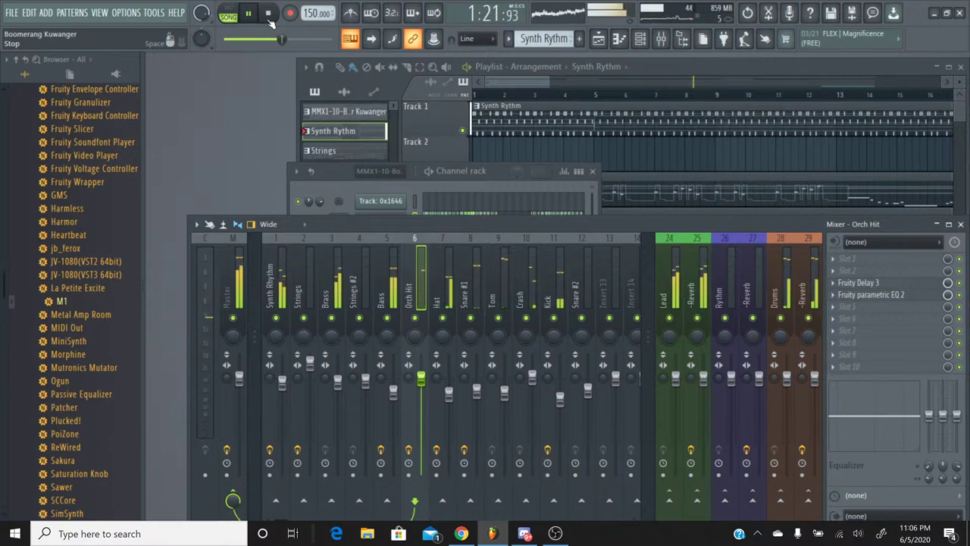
click(269, 15)
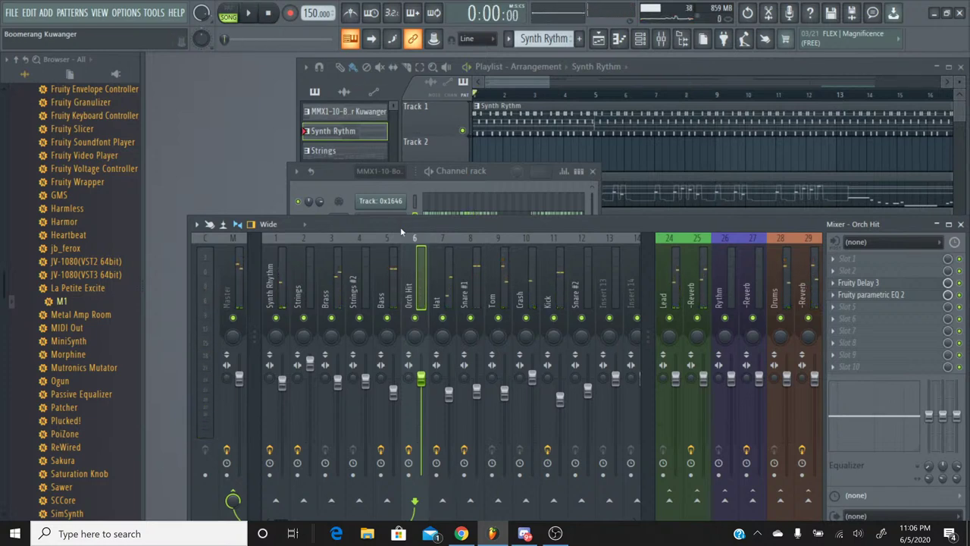
Save the Boomerang Kuwanger project and open the recent project Armored Armadillo.flp
click(12, 13)
click(30, 72)
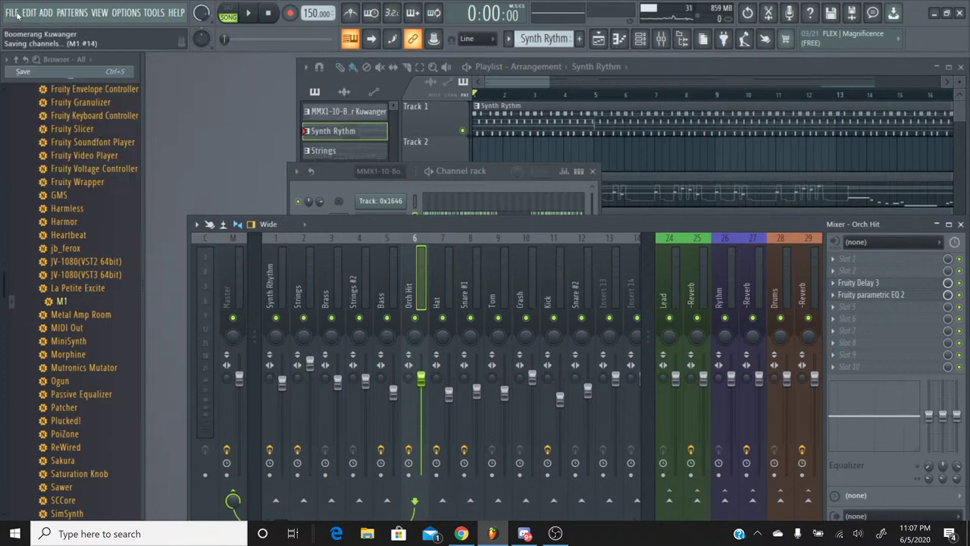
click(12, 13)
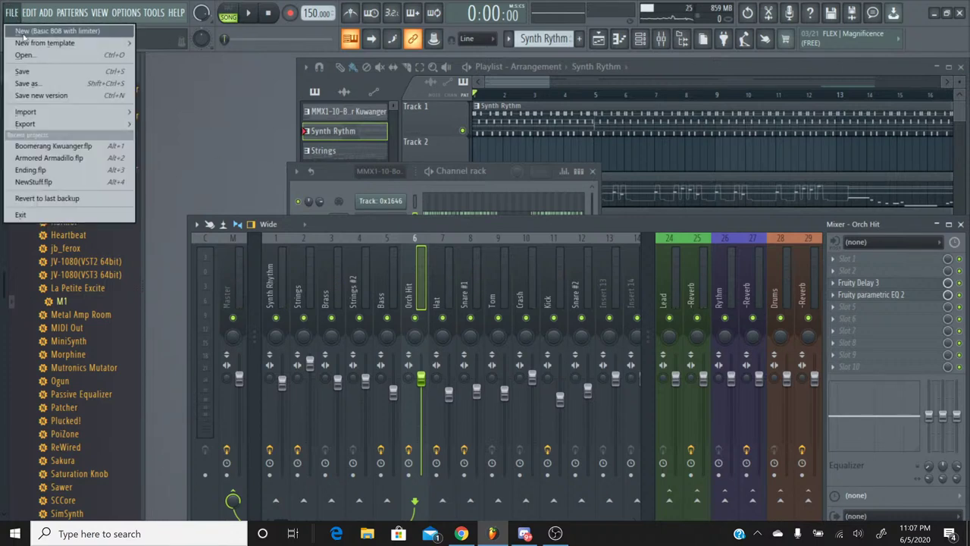
click(105, 158)
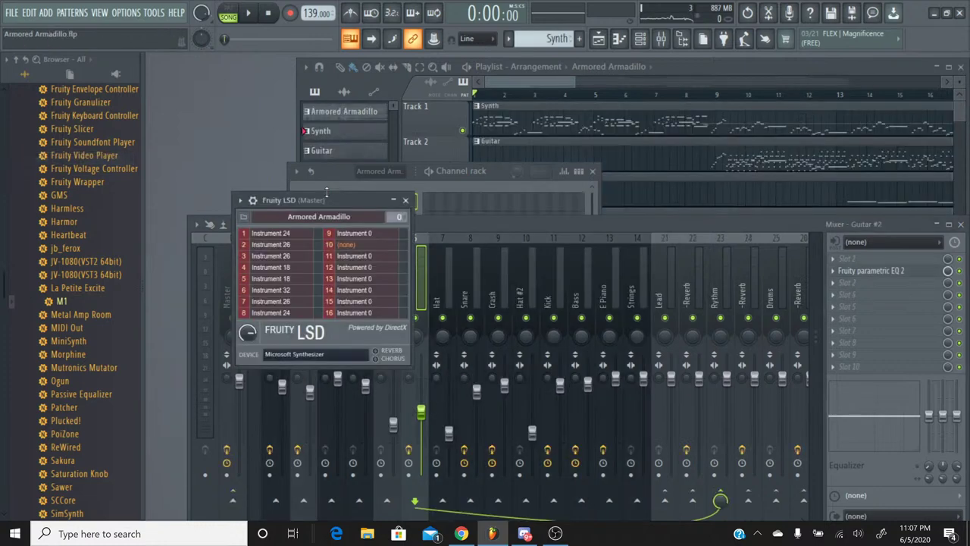
Play the Armored Armadillo song with the mixer in front, checking the live stream page in Chrome during playback
click(454, 223)
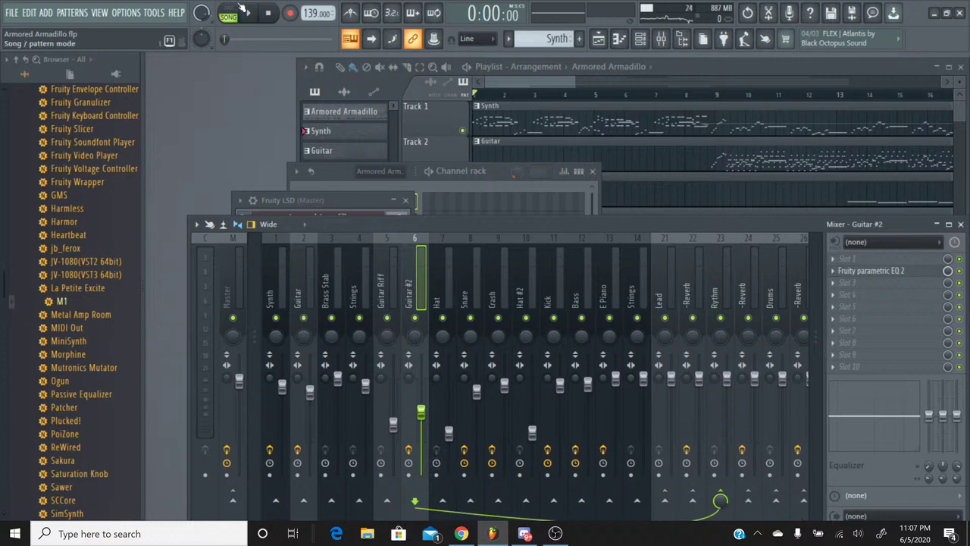
click(246, 13)
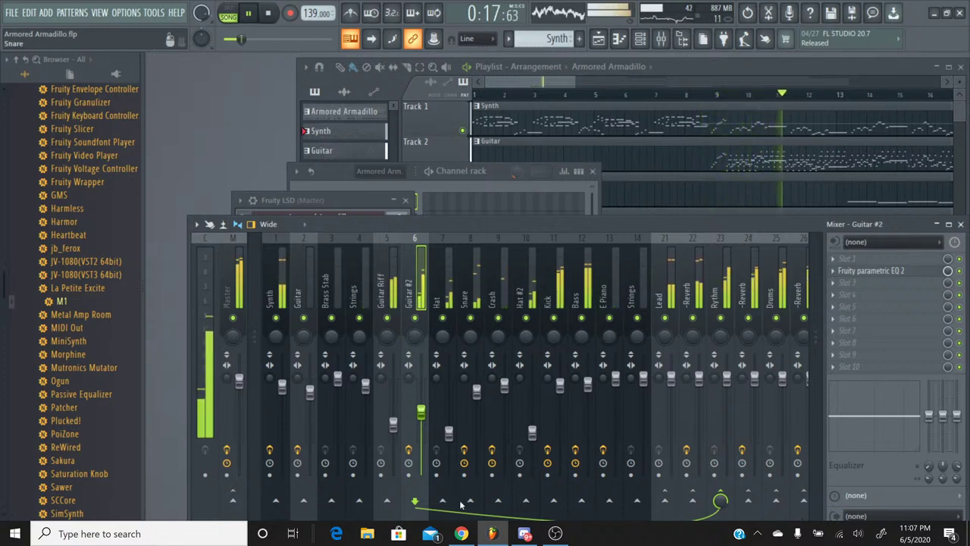
click(460, 533)
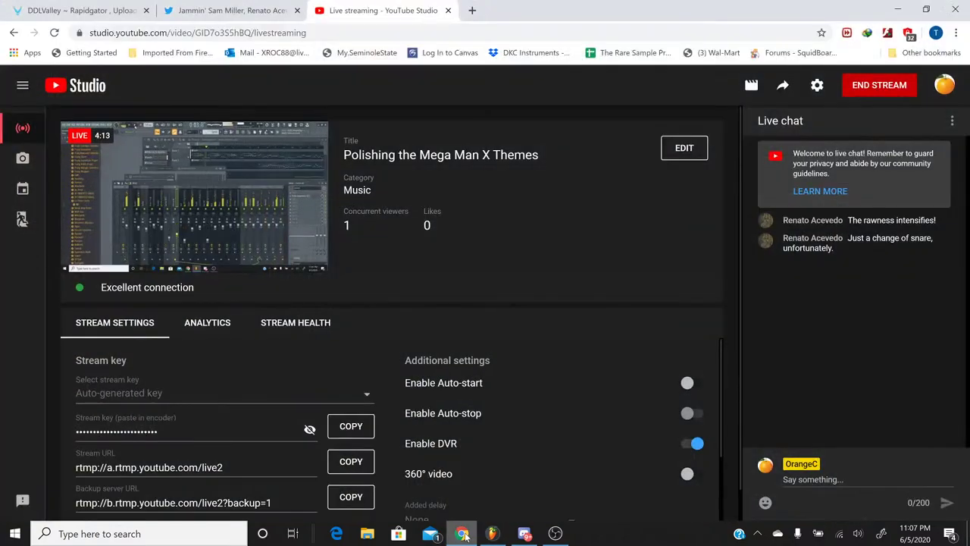
click(462, 534)
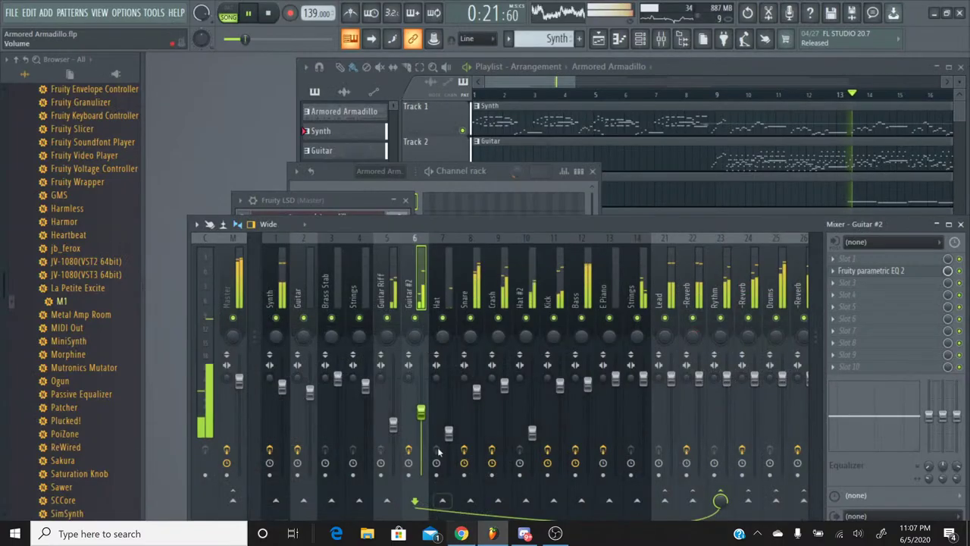
click(463, 534)
click(462, 533)
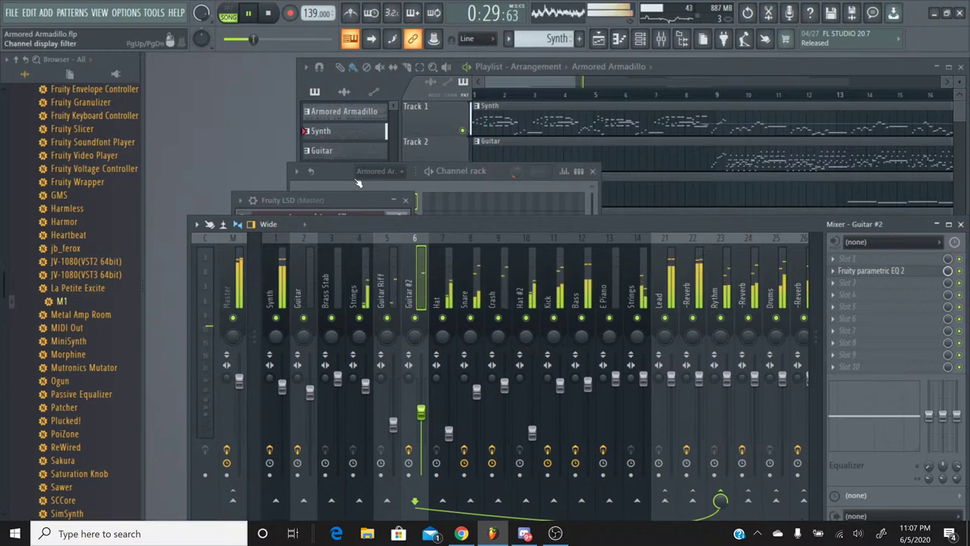
Reset the channel rack's main swing to its default and check the live stream page in Chrome
click(445, 180)
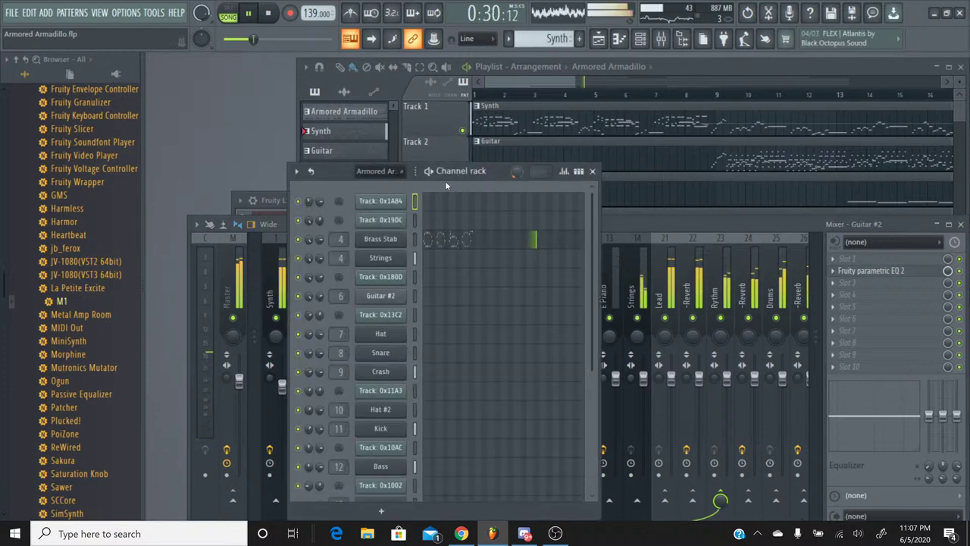
right_click(517, 174)
click(531, 204)
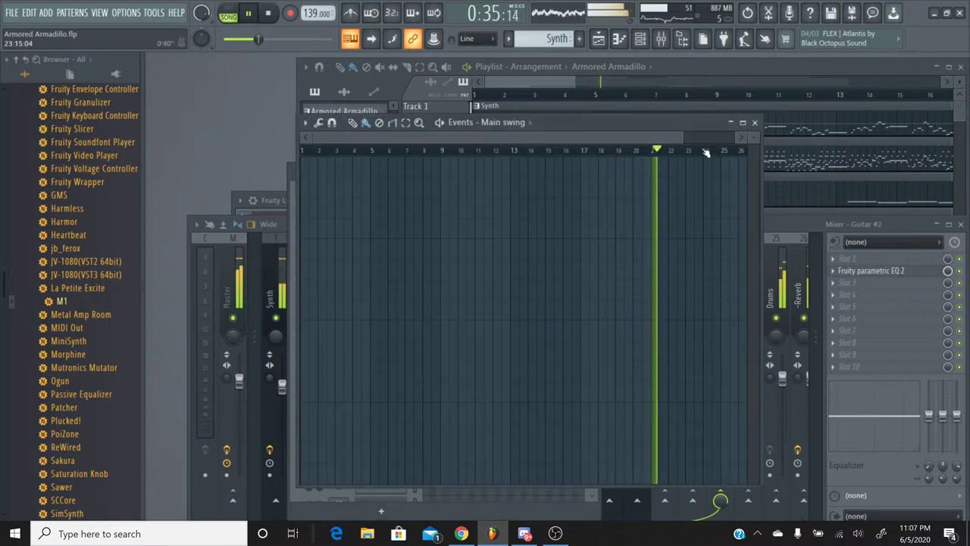
click(754, 122)
right_click(515, 177)
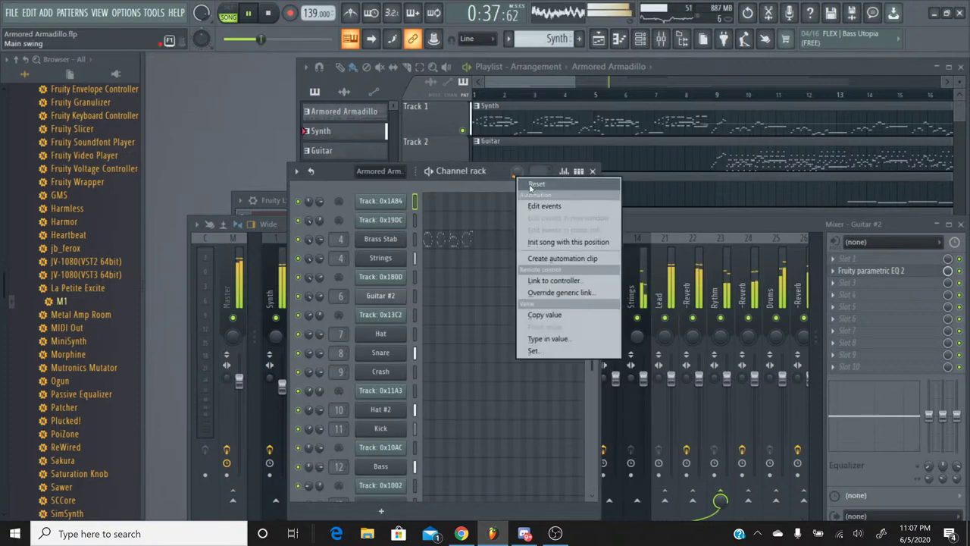
click(530, 184)
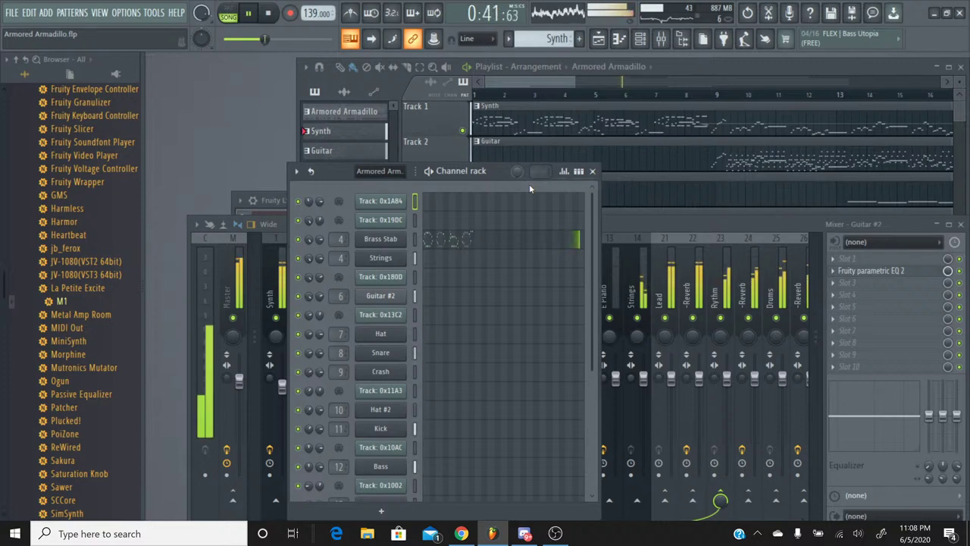
key(alt+Tab)
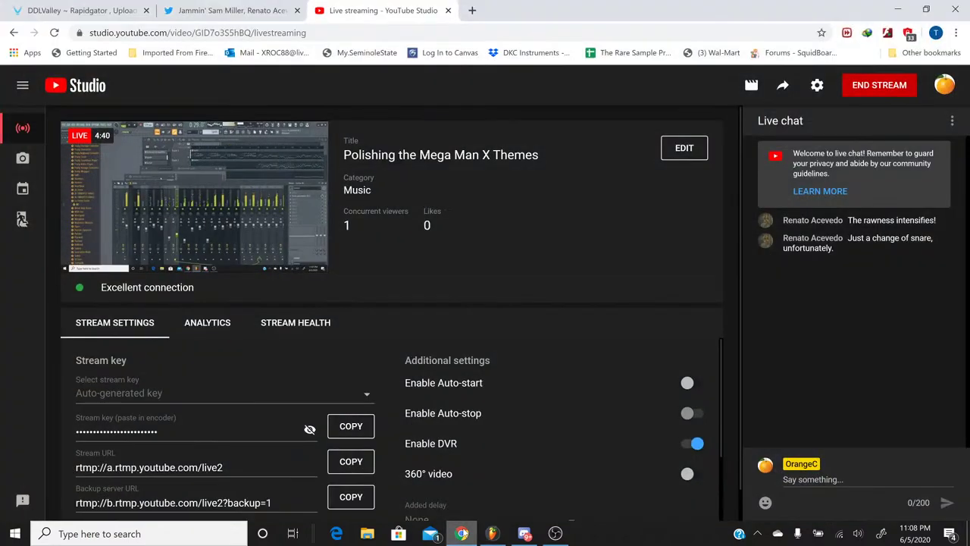
key(alt+Tab)
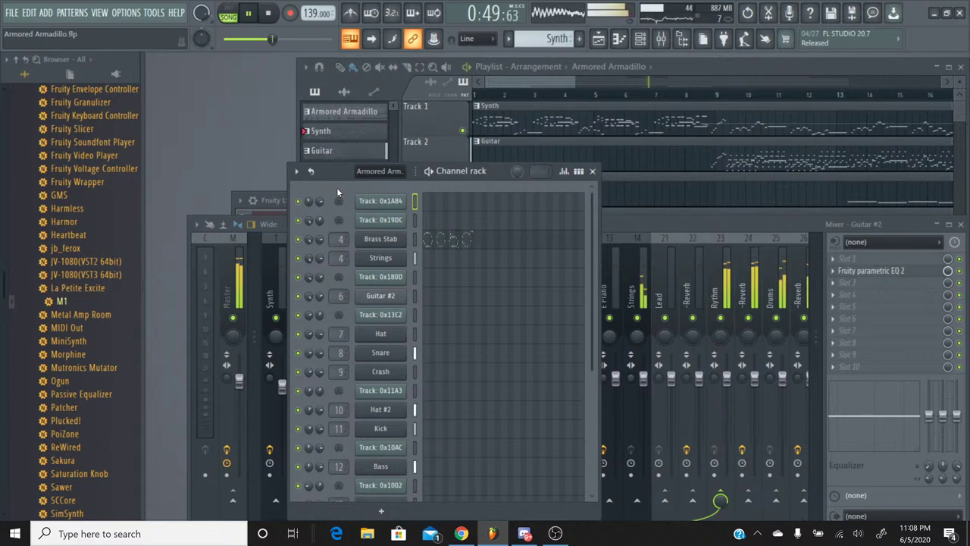
Replay the song from about 0:10 and slightly raise the Guitar Riff track's mixer volume, soloing the track while adjusting it
click(605, 222)
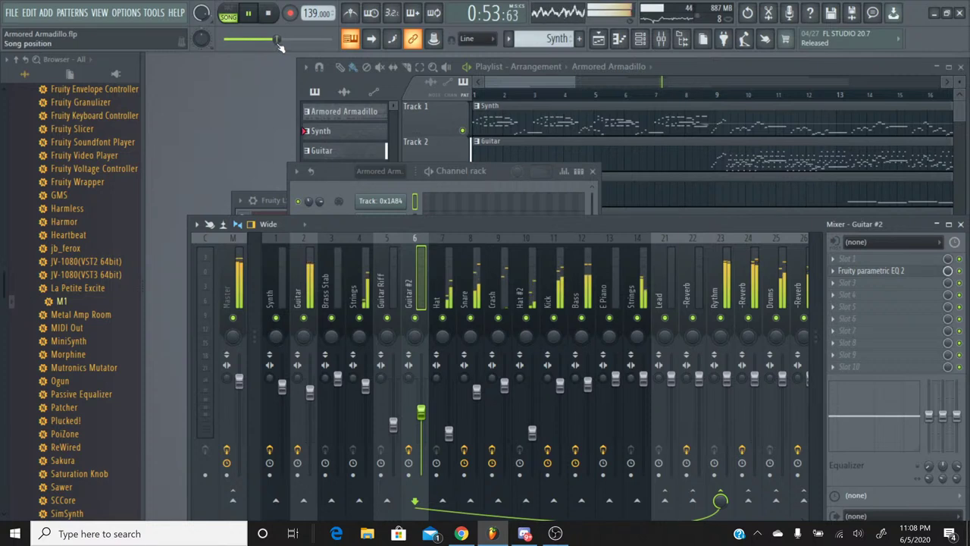
click(255, 44)
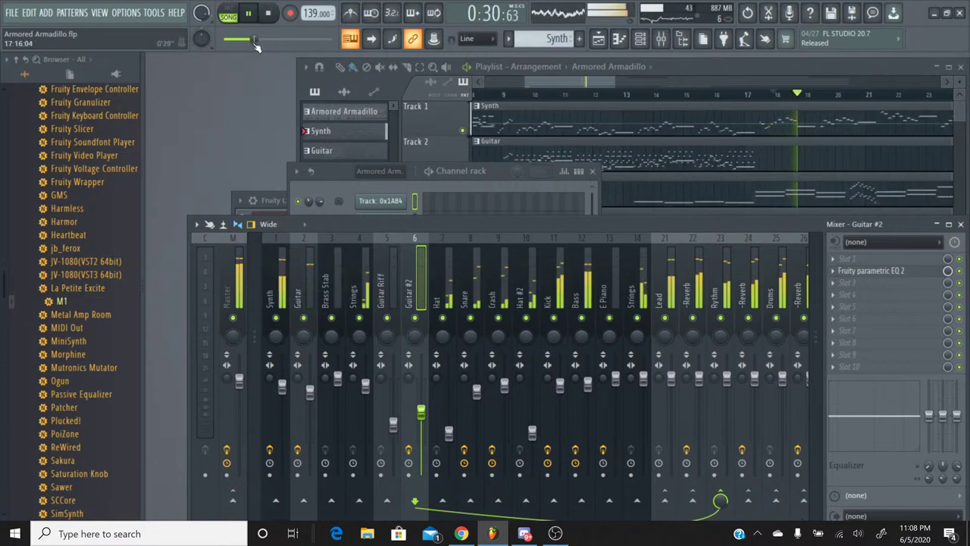
drag(256, 43, 241, 45)
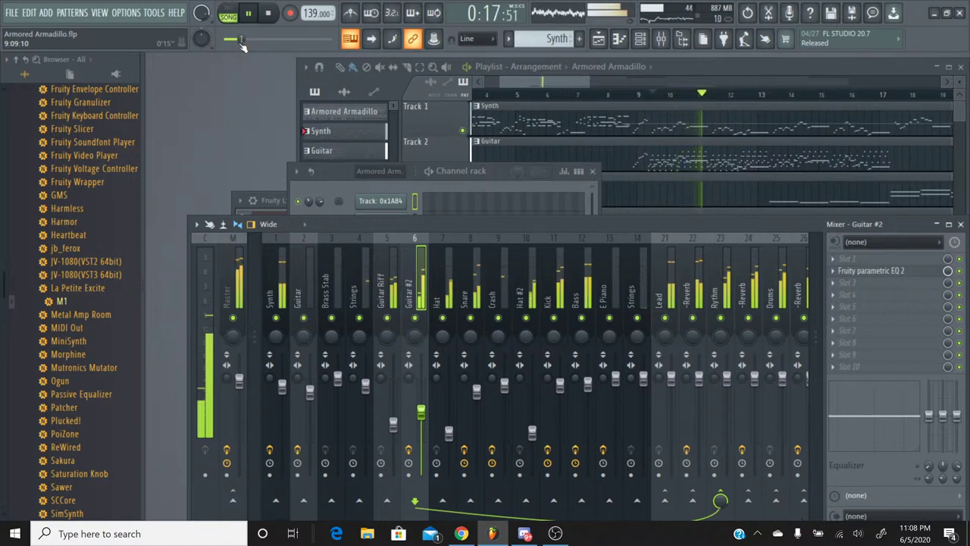
drag(241, 45, 233, 44)
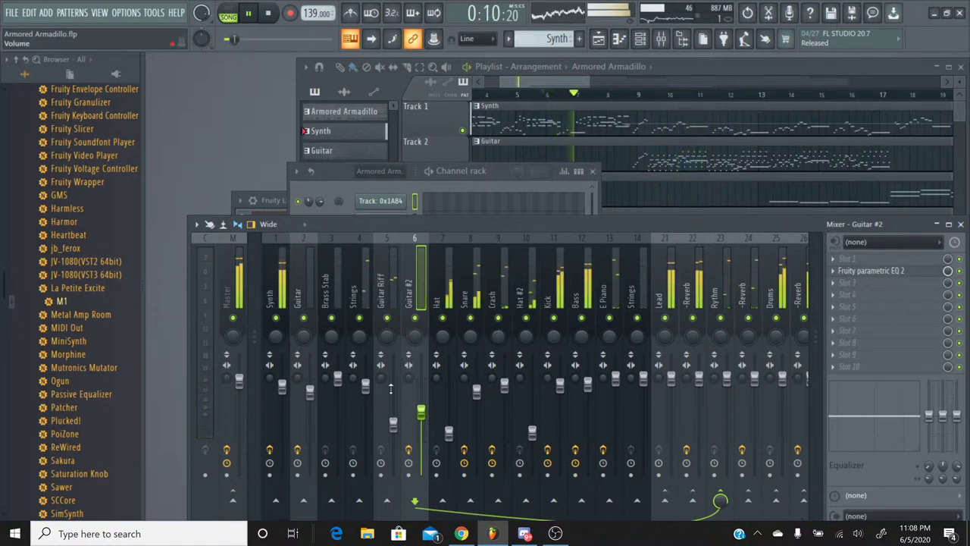
right_click(392, 321)
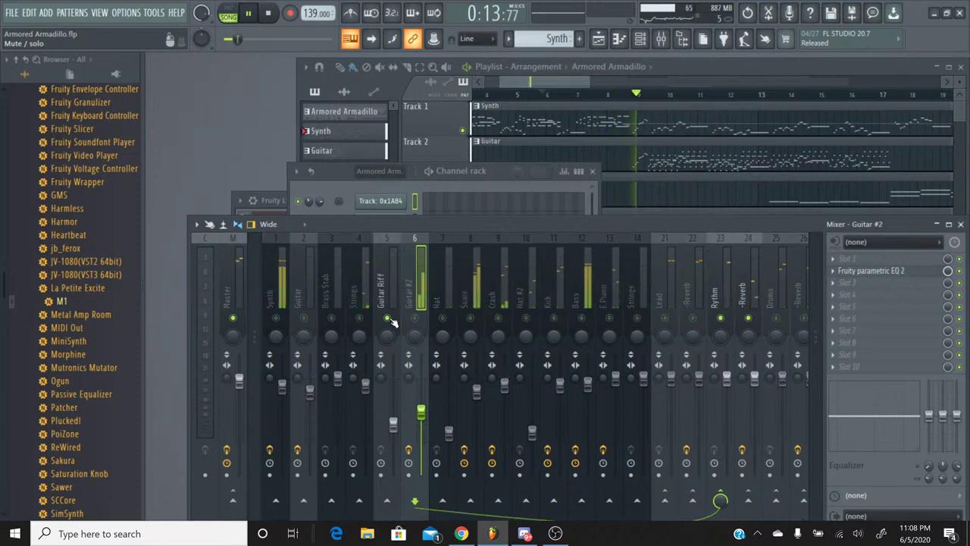
right_click(392, 321)
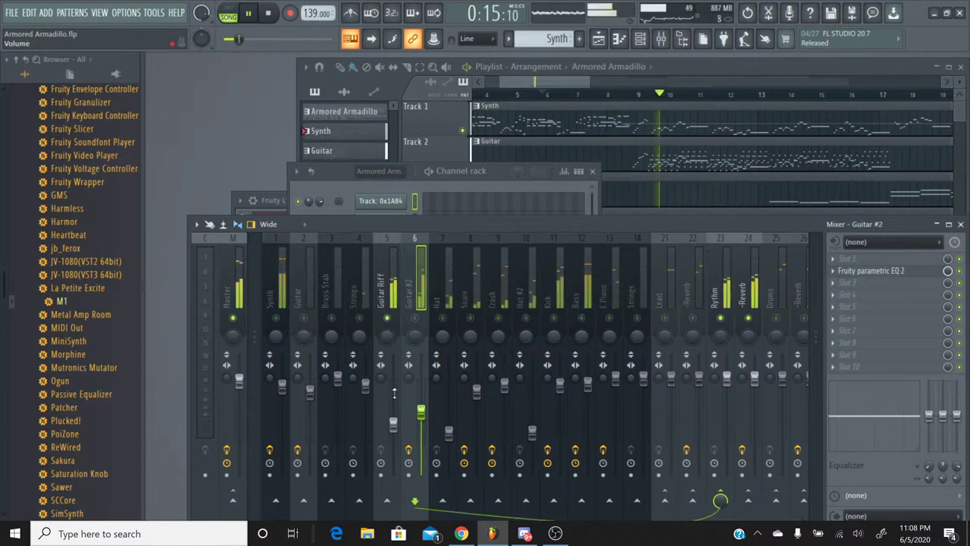
click(395, 392)
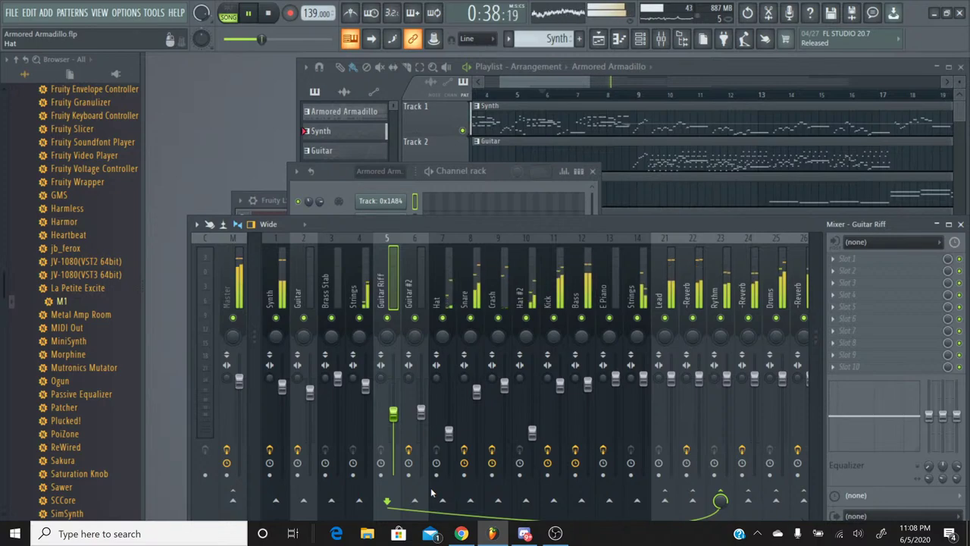
Check the live chat in Chrome and lower the Guitar Riff track's volume to 57% (-10.8 dB) while soloed, replaying from about 0:15
click(460, 534)
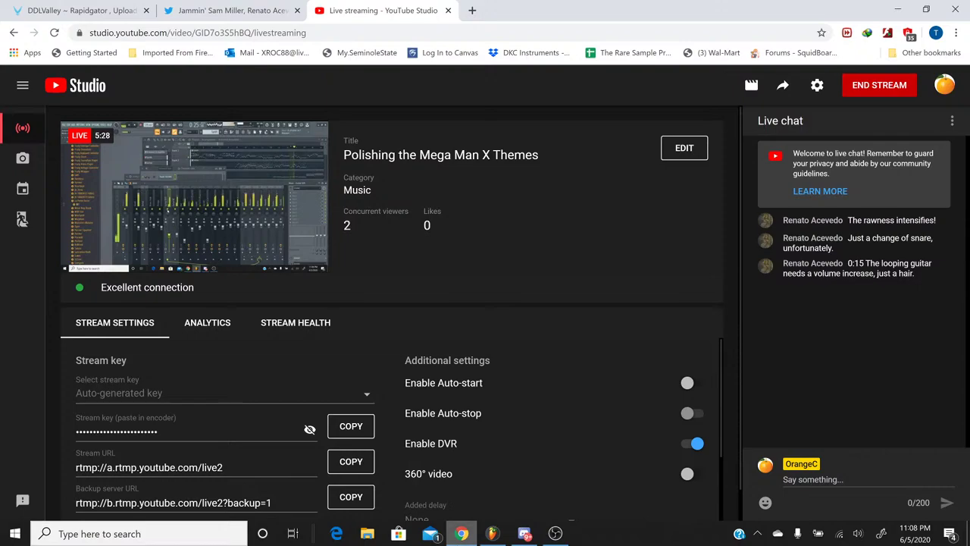
click(493, 533)
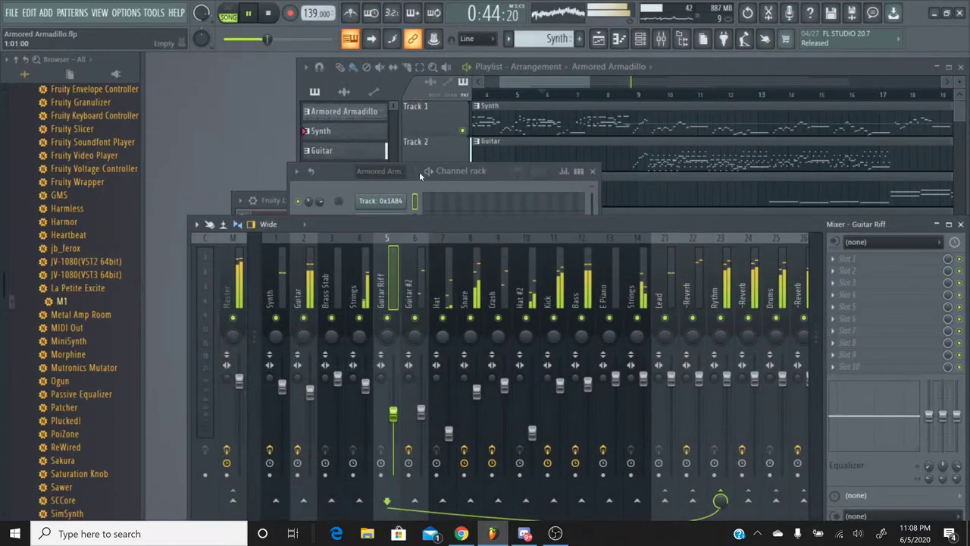
drag(272, 42, 240, 43)
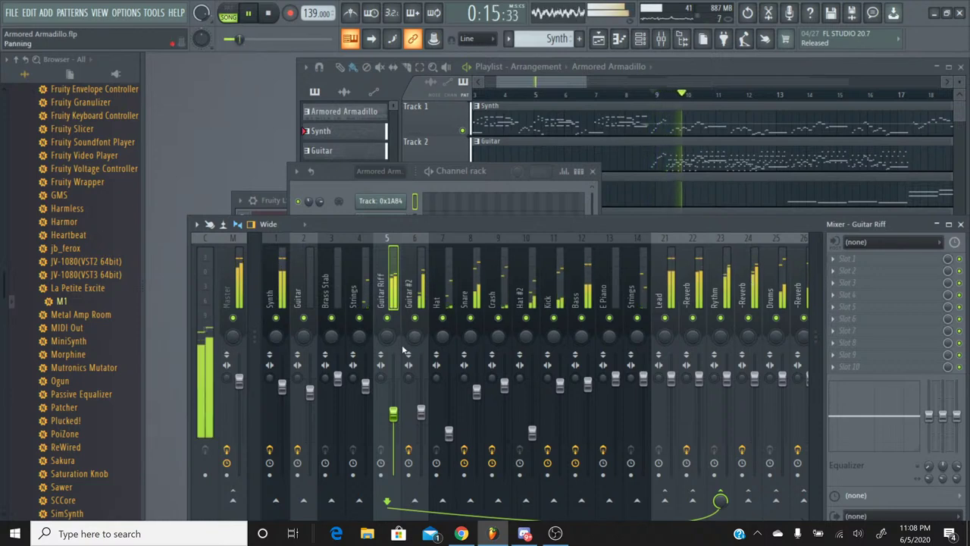
right_click(386, 317)
drag(393, 413, 393, 419)
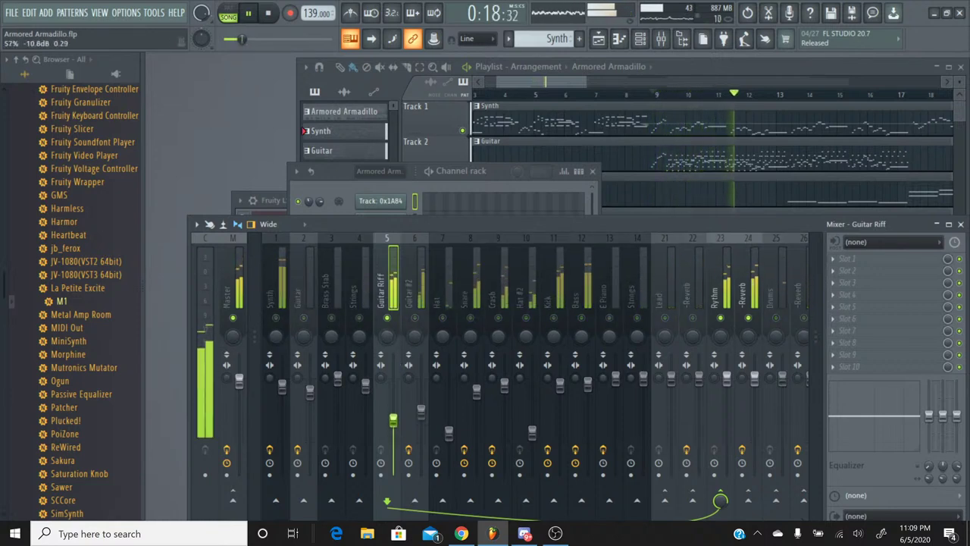
right_click(393, 320)
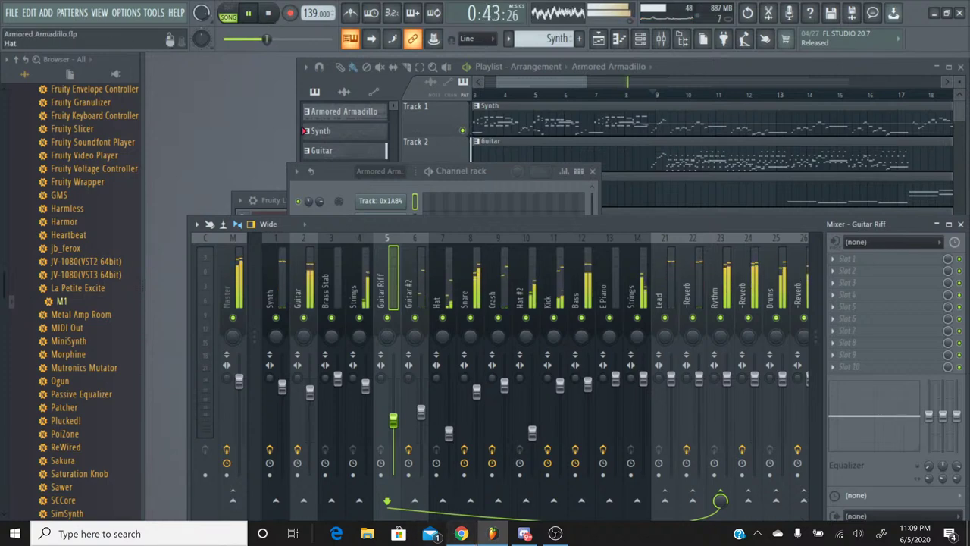
Check the live chat in Chrome, stop the Armored Armadillo playback and return the song position to the start
click(455, 534)
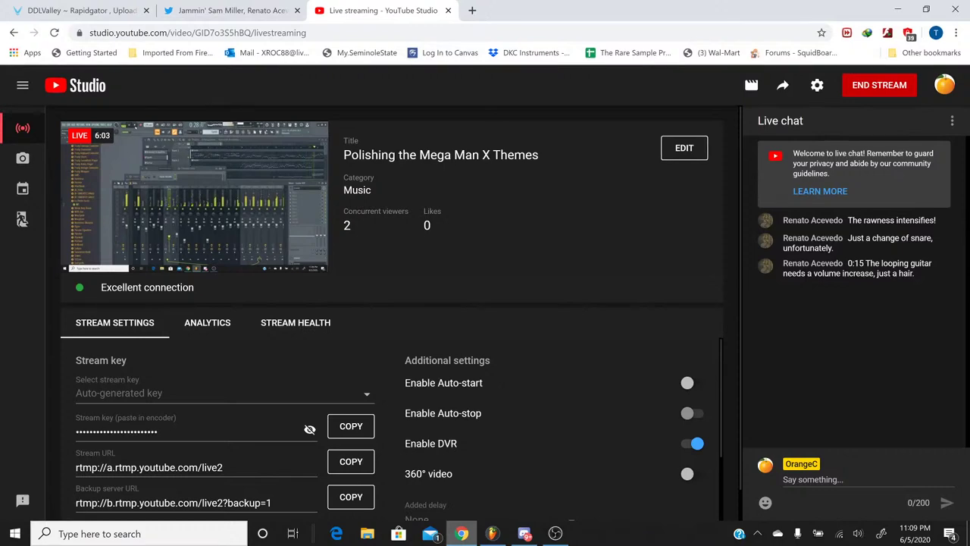
click(452, 533)
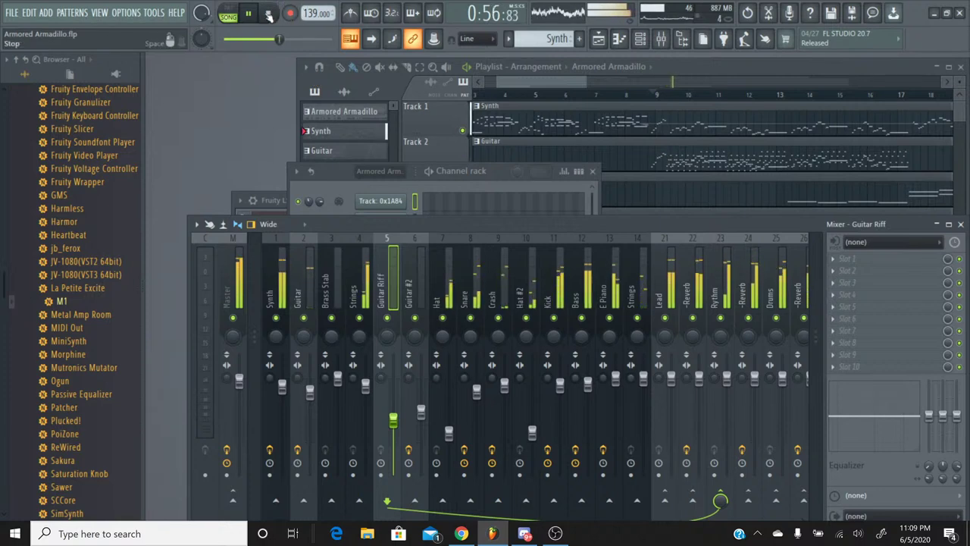
click(267, 14)
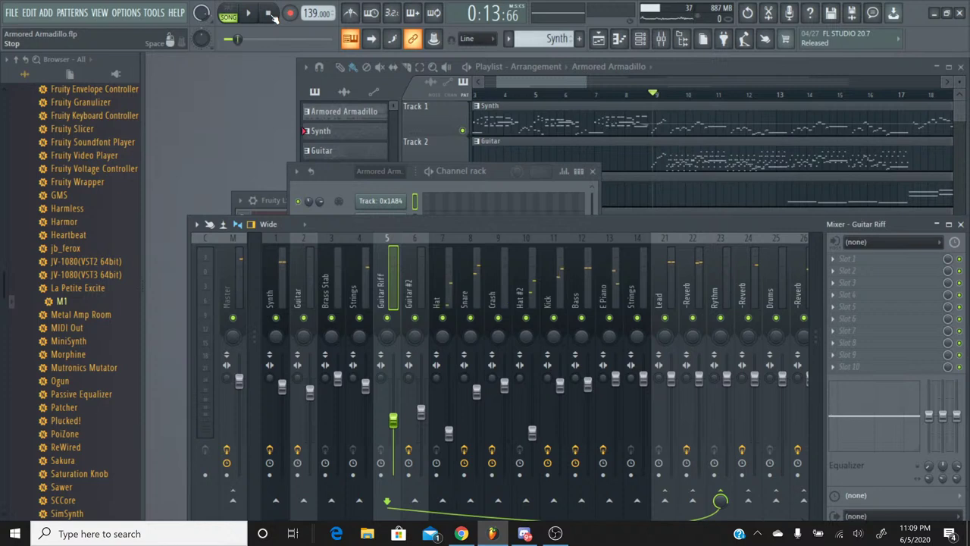
click(271, 15)
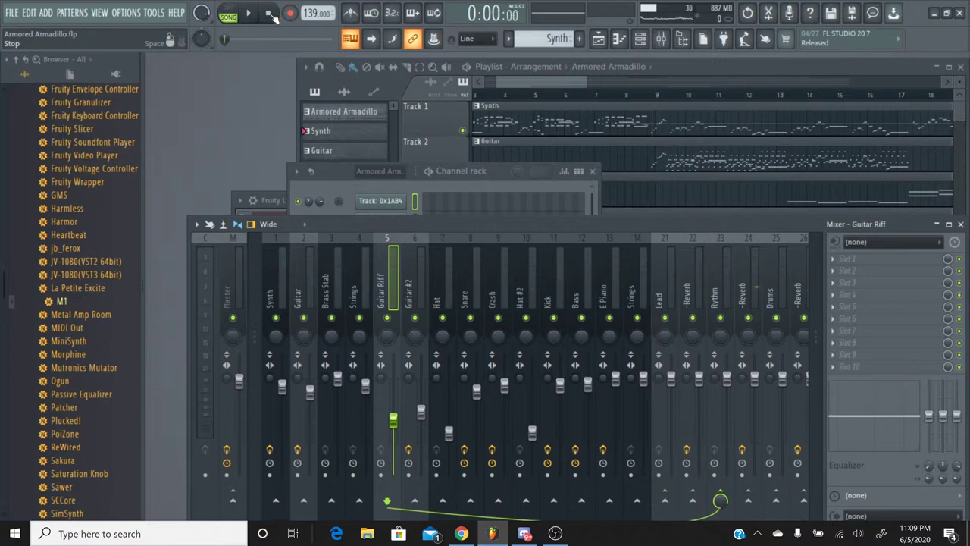
Save the Armored Armadillo project and check the live stream page in Chrome
click(13, 13)
click(22, 73)
click(461, 533)
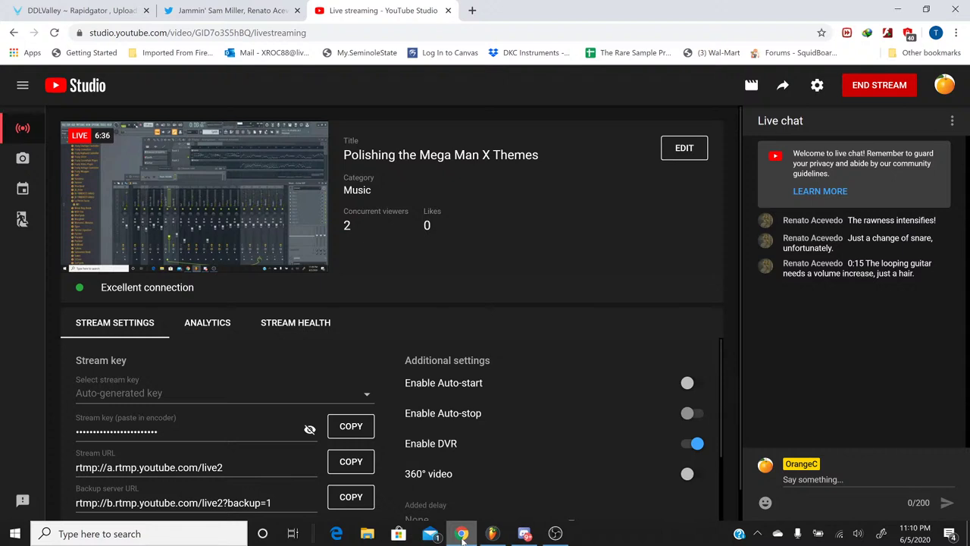
click(461, 534)
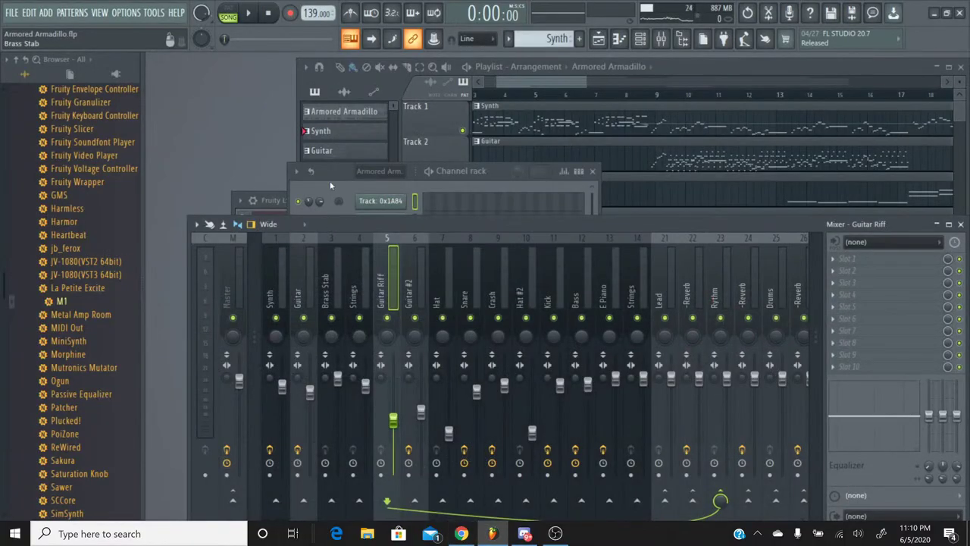
Open the Boss Battle.flp project from the X1 folder and dismiss the report about missing plugins and samples
click(6, 12)
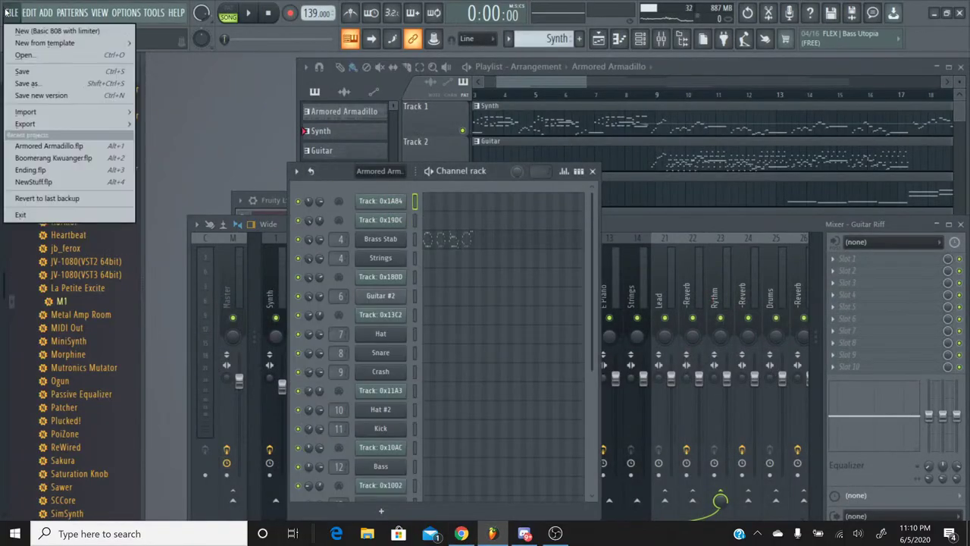
click(12, 13)
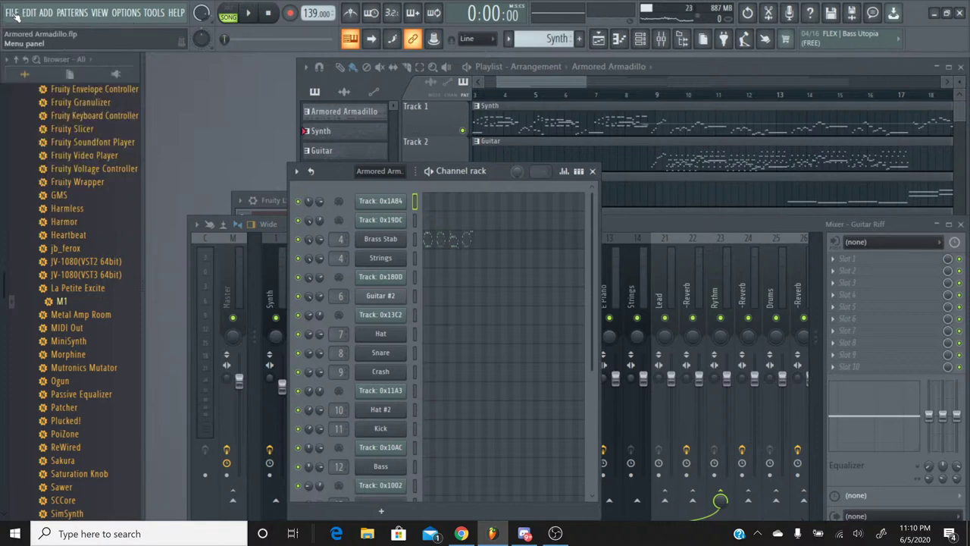
click(12, 14)
click(55, 55)
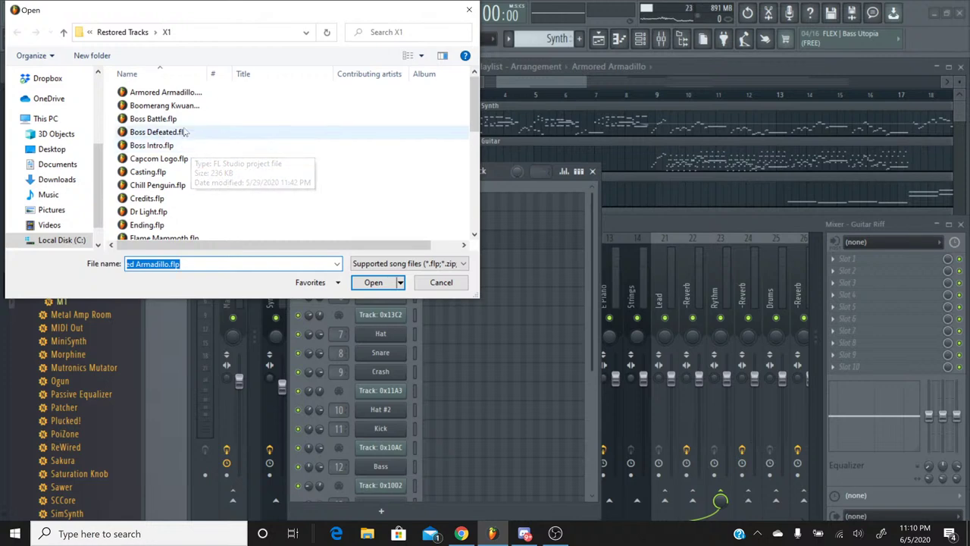
double_click(153, 119)
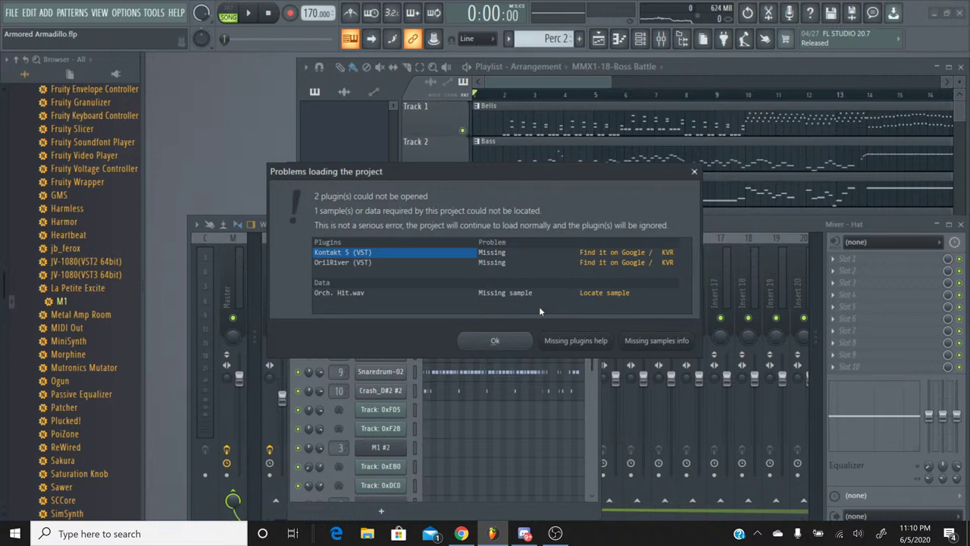
click(513, 343)
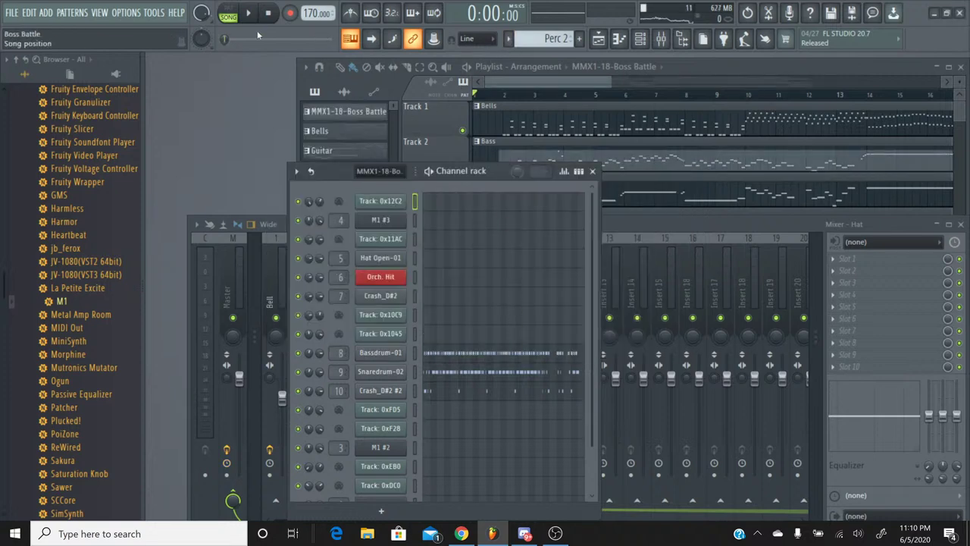
Select the Bells pattern, bring the channel rack in front of the playlist and move it higher on the screen
click(509, 40)
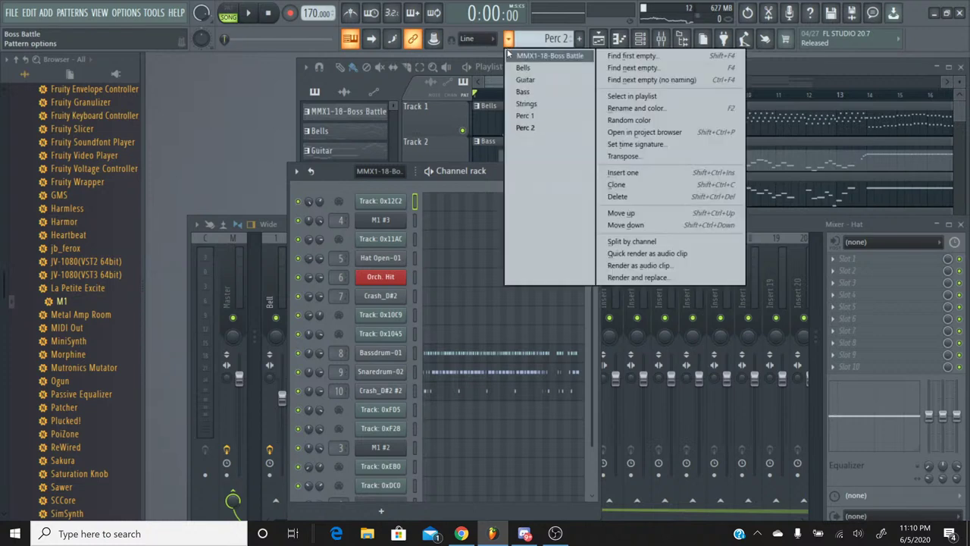
click(524, 68)
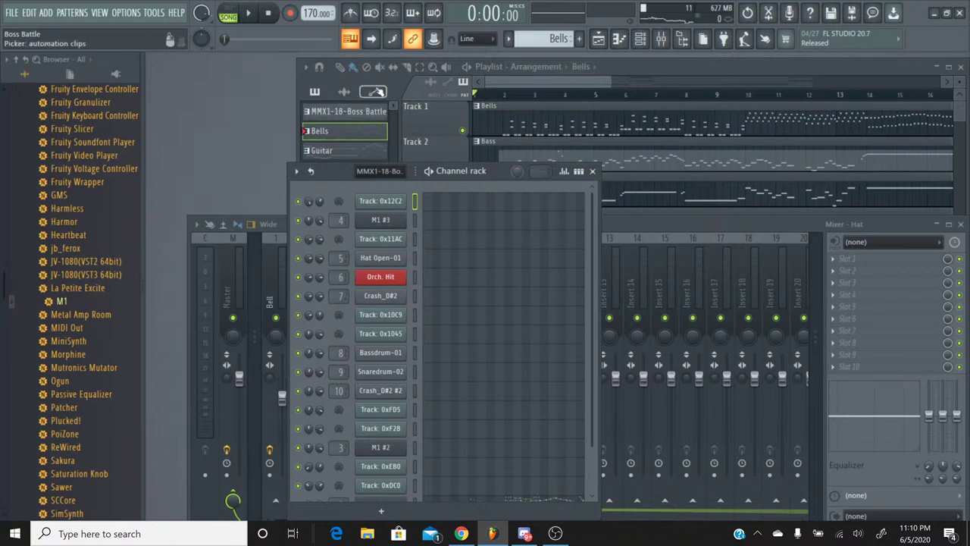
click(550, 81)
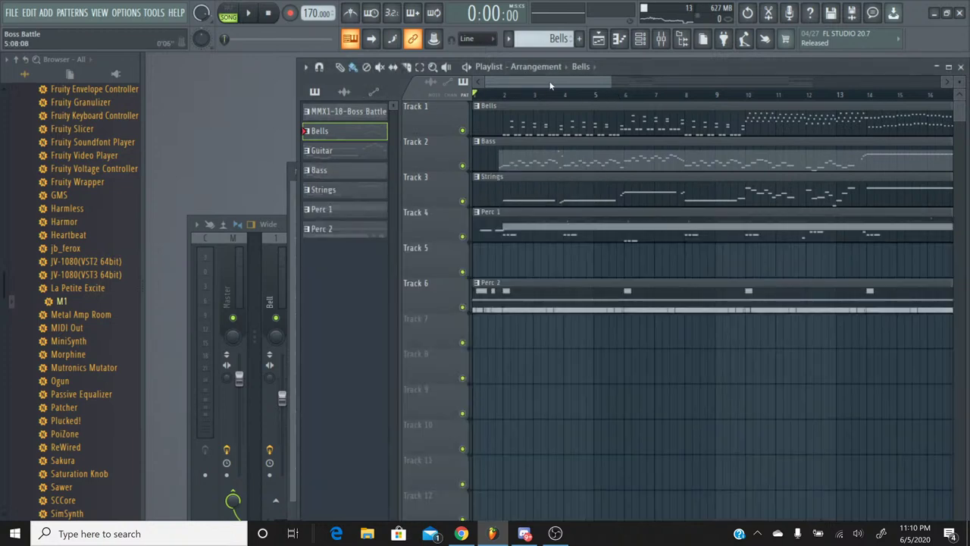
click(641, 43)
scroll(498, 293, down, 4)
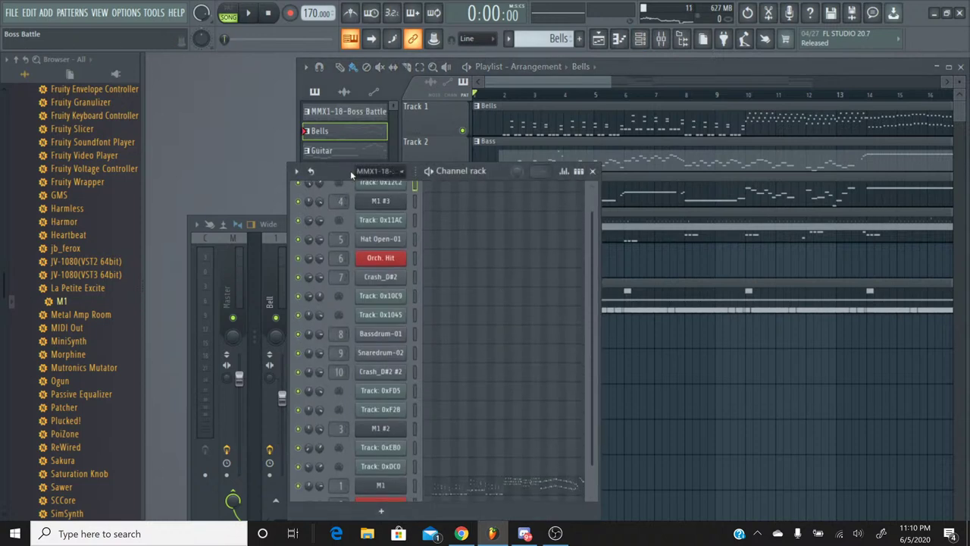
drag(348, 173, 350, 116)
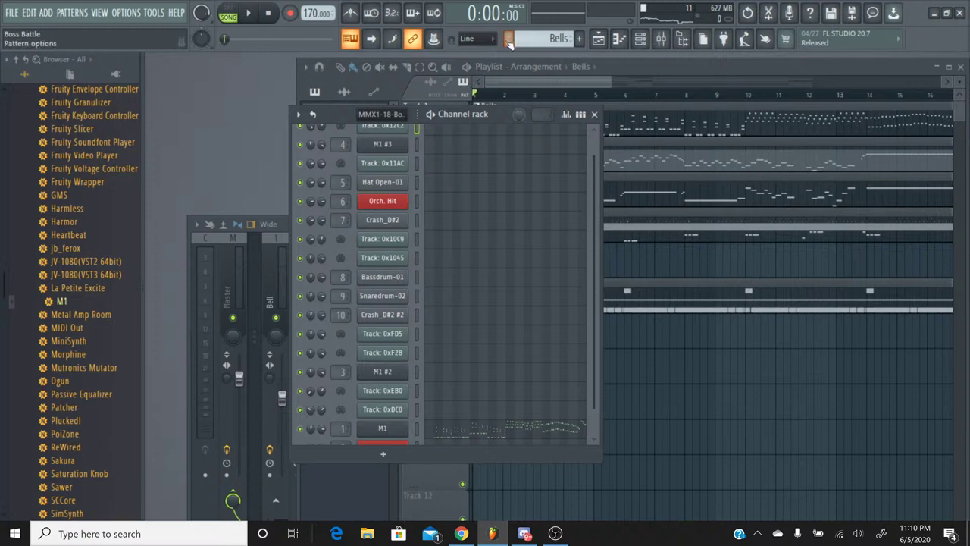
Select the MMX1-18-Boss Battle pattern and view the Kontakt 5 channel's options in the channel rack, leaving them unchanged
click(509, 39)
click(513, 55)
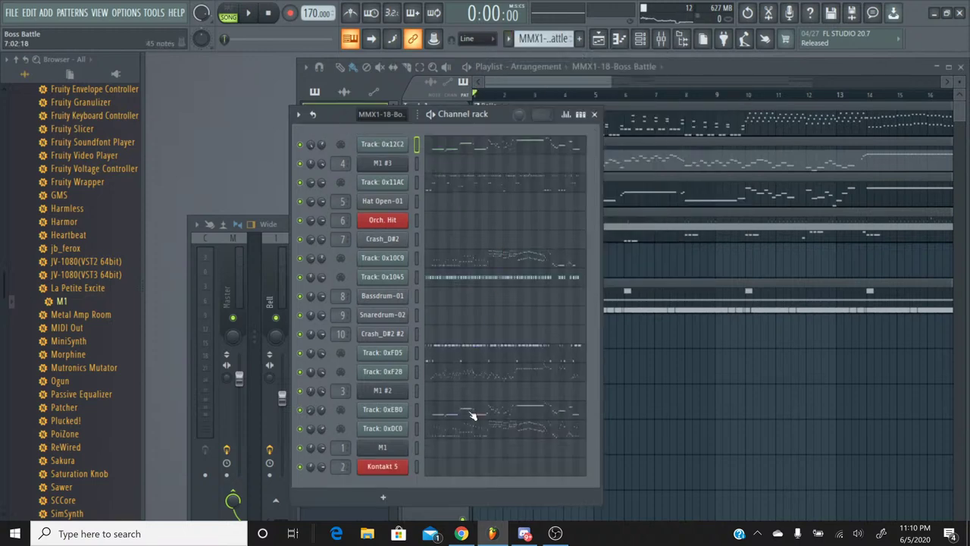
right_click(398, 469)
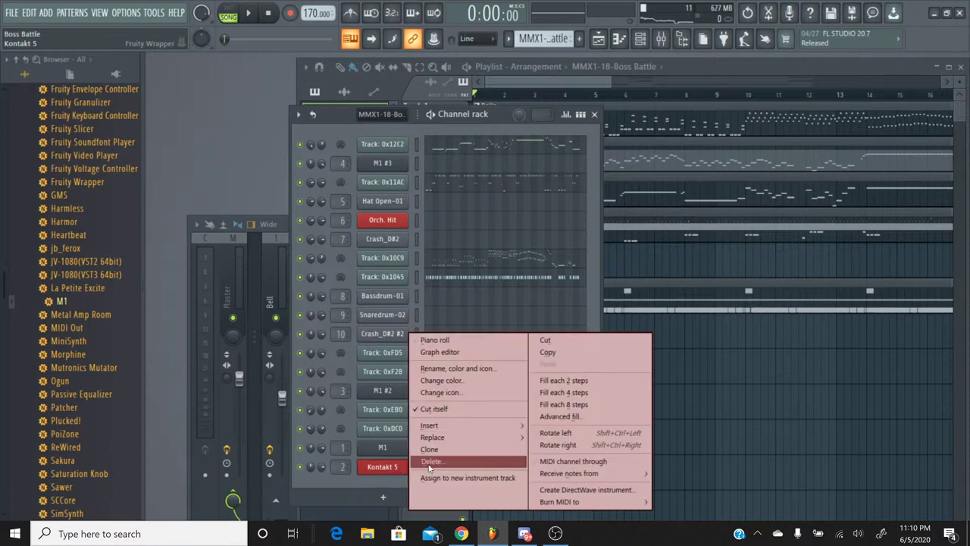
click(327, 125)
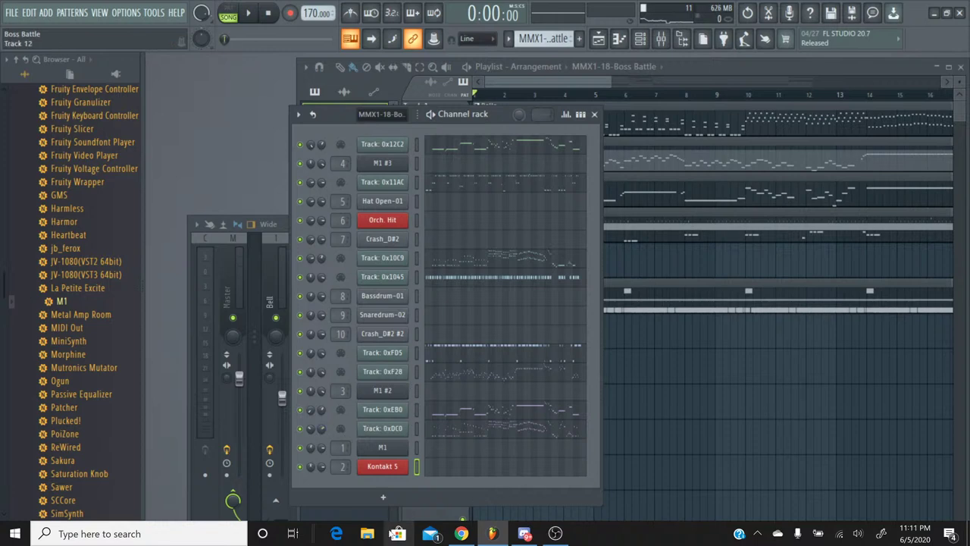
Browse drive C: in File Explorer to the SPCTool_v07r52 folder under Remaster Projects and launch SPCTool from its SPCTool subfolder
click(367, 533)
click(367, 533)
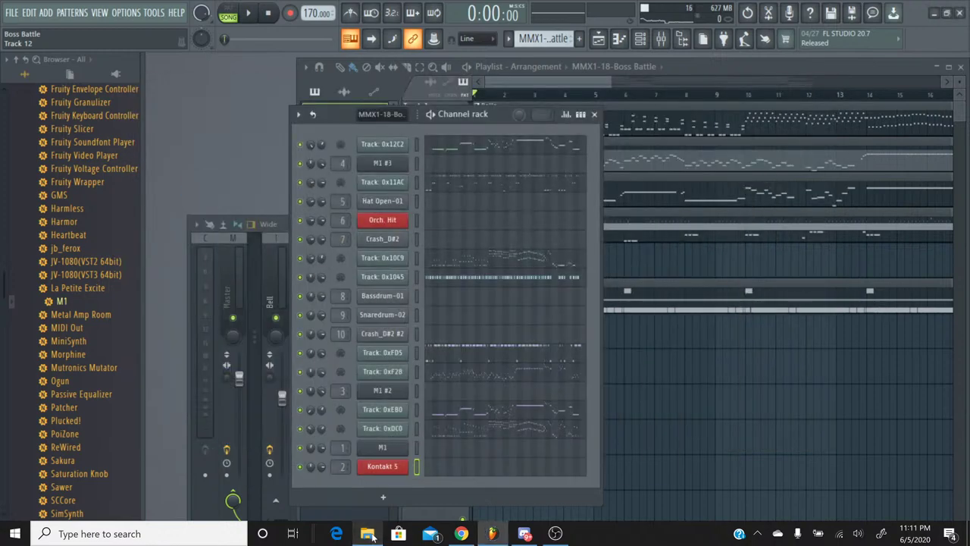
click(367, 533)
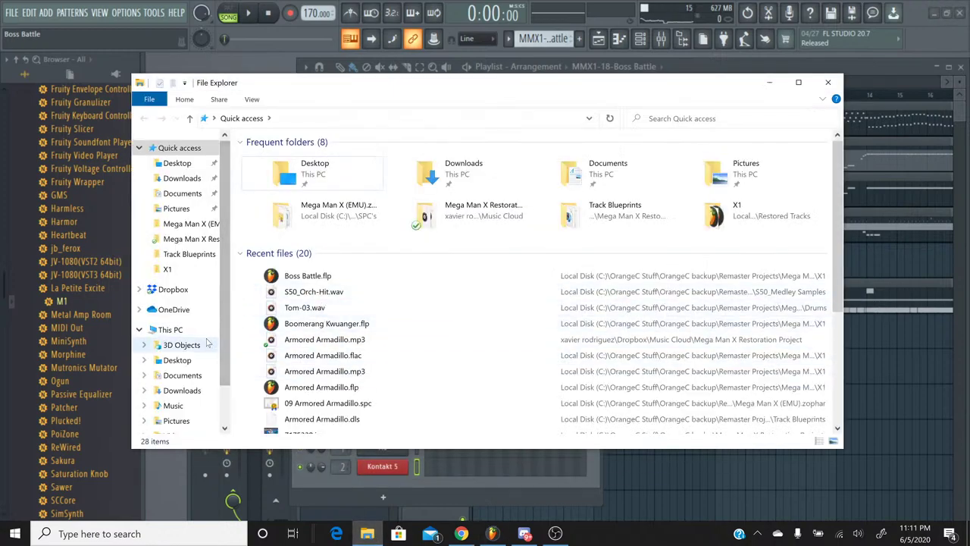
click(170, 328)
double_click(374, 303)
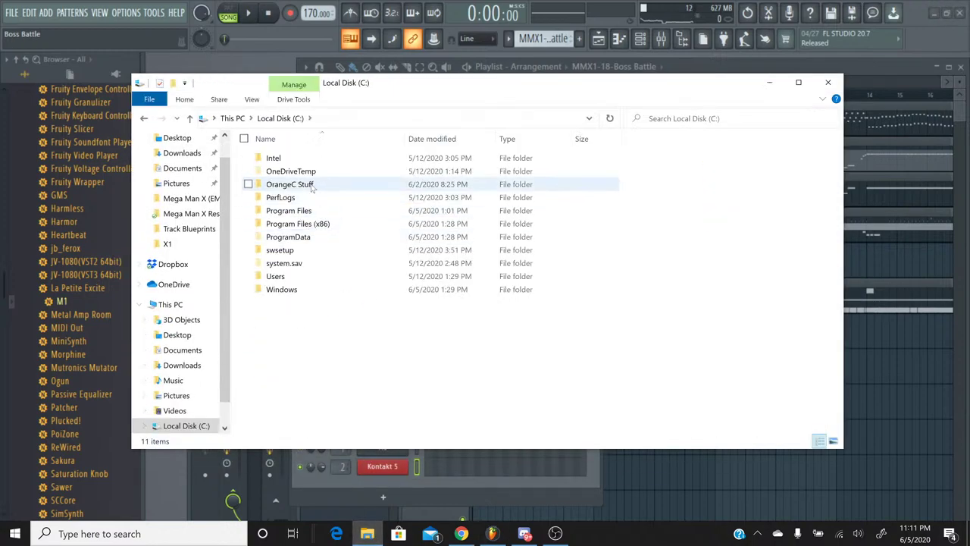
double_click(311, 187)
click(317, 163)
double_click(317, 162)
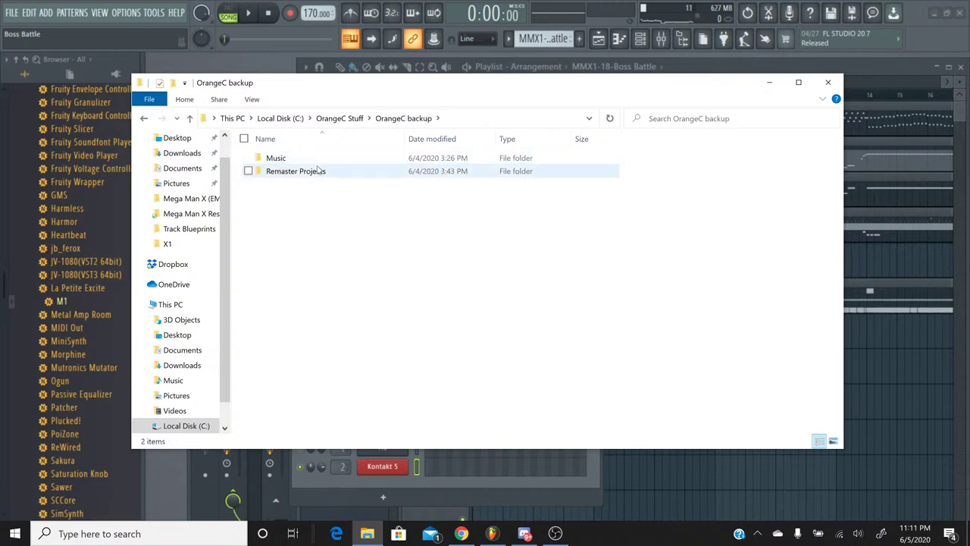
double_click(318, 170)
double_click(319, 209)
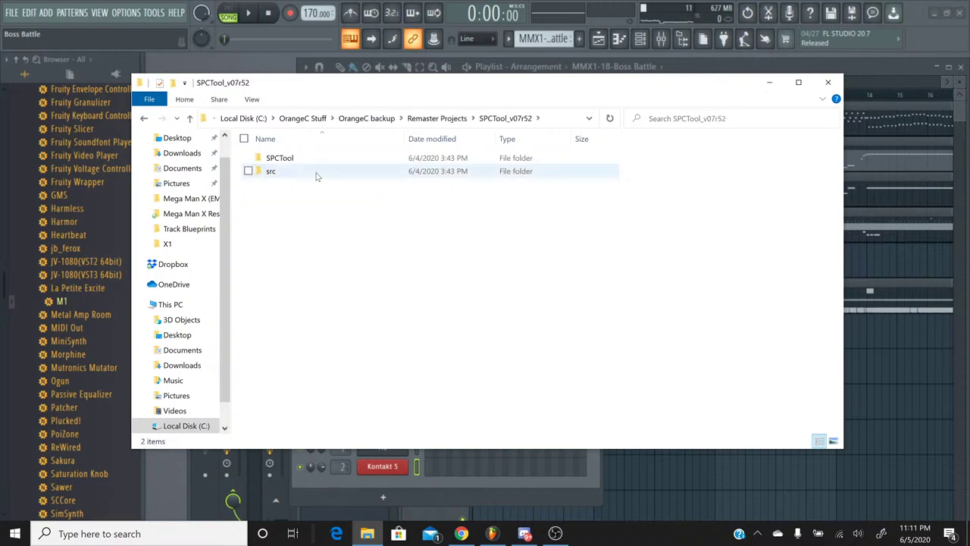
double_click(316, 159)
double_click(318, 250)
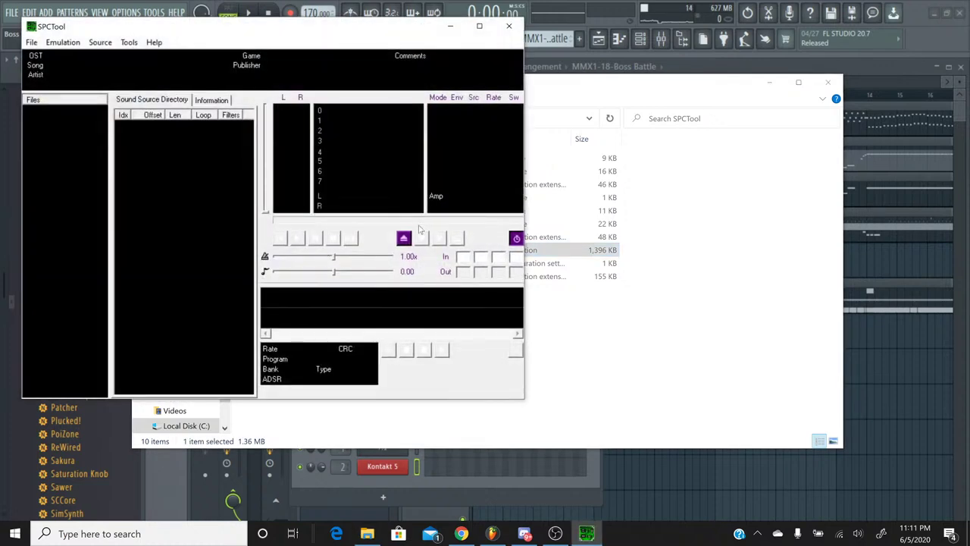
Load 18 Boss Battle.spc from the Mega Man X (EMU).zophar folder into SPCTool, play it as a reference and stop playback
click(404, 238)
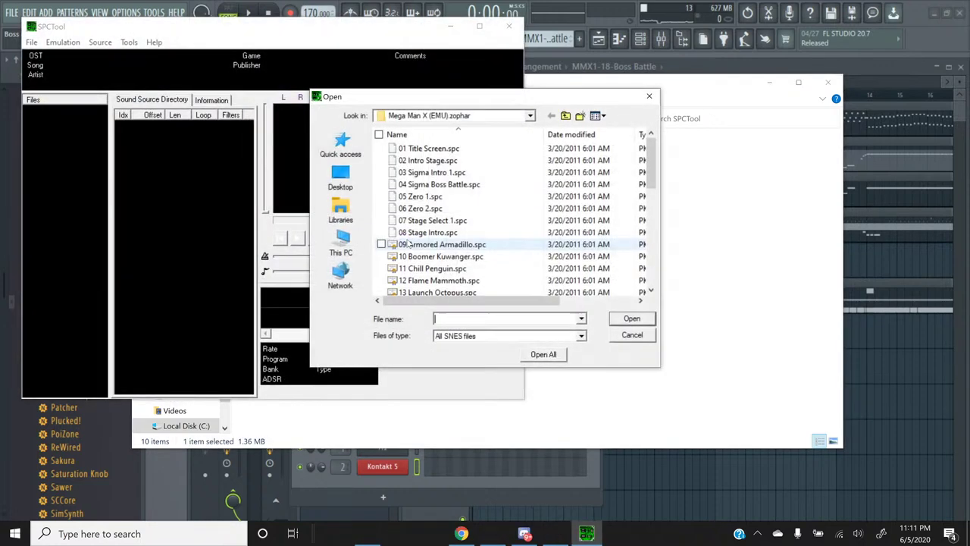
scroll(470, 184, down, 3)
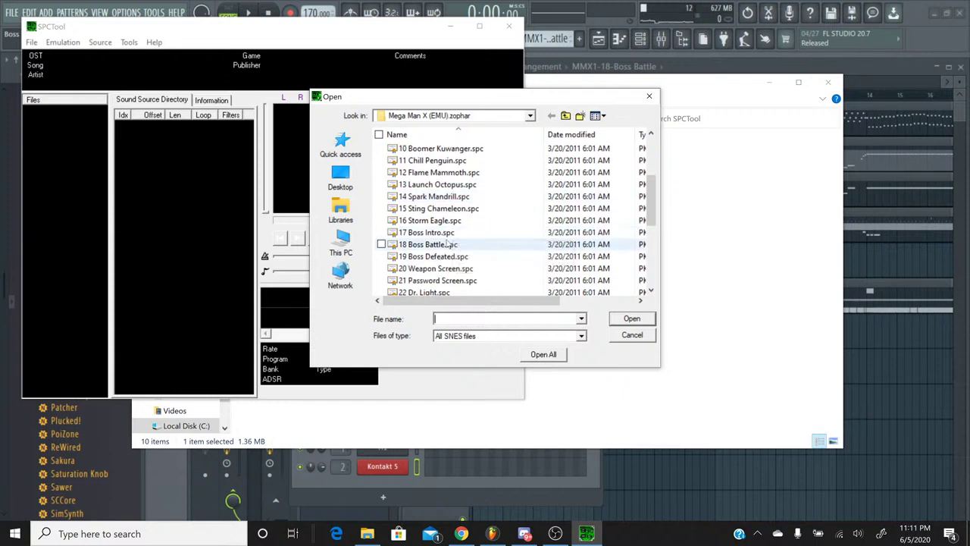
double_click(401, 244)
click(296, 239)
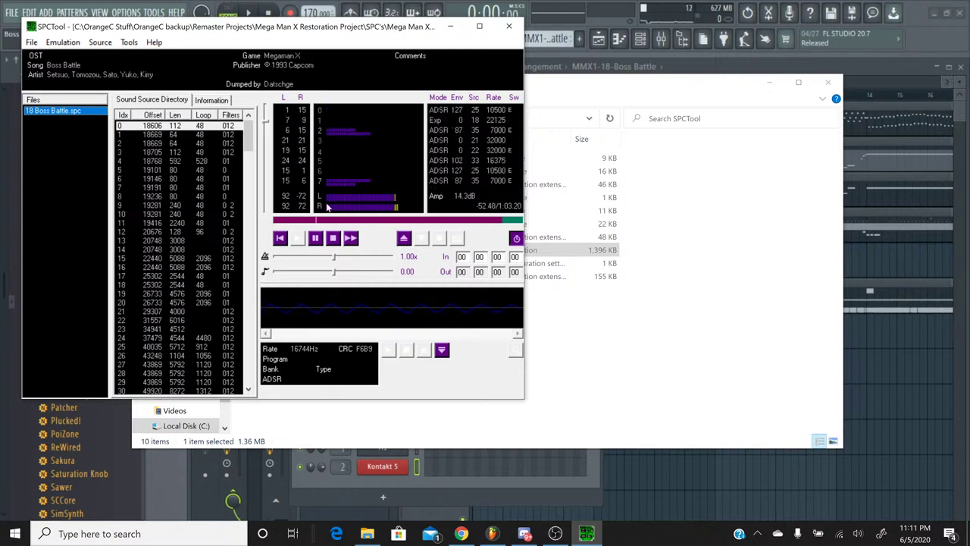
click(333, 239)
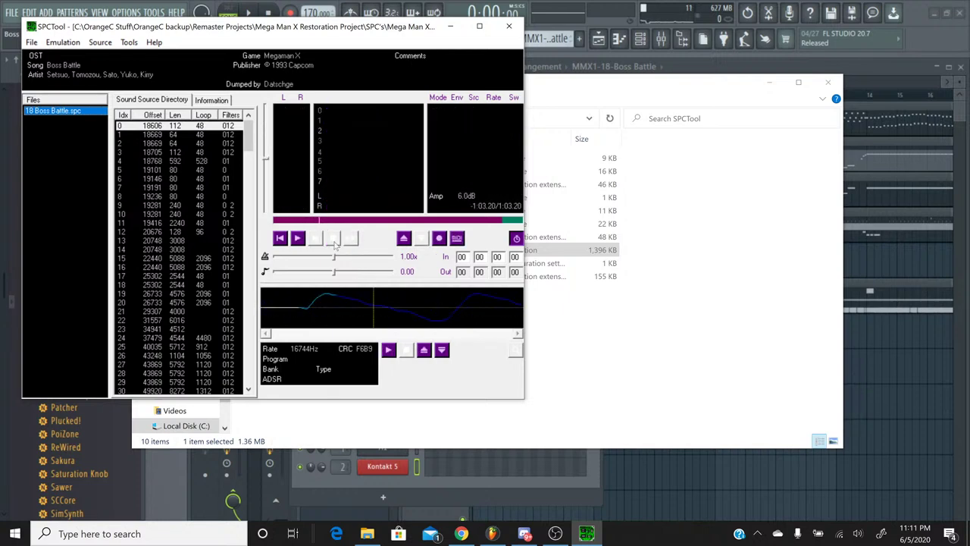
Return to FL Studio, open the Track: 0xDC0 channel's piano roll and examine its notes around bars 2 to 5
click(586, 534)
click(465, 466)
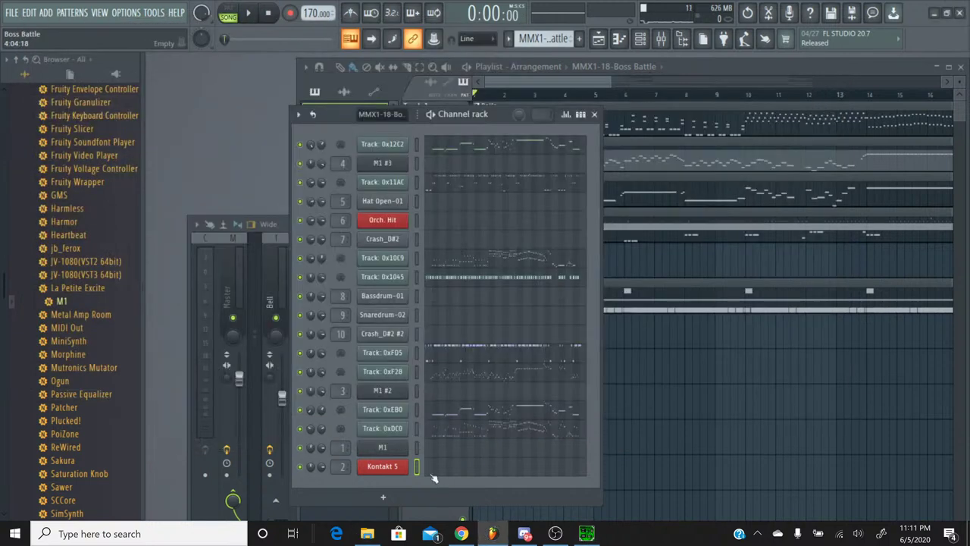
click(448, 431)
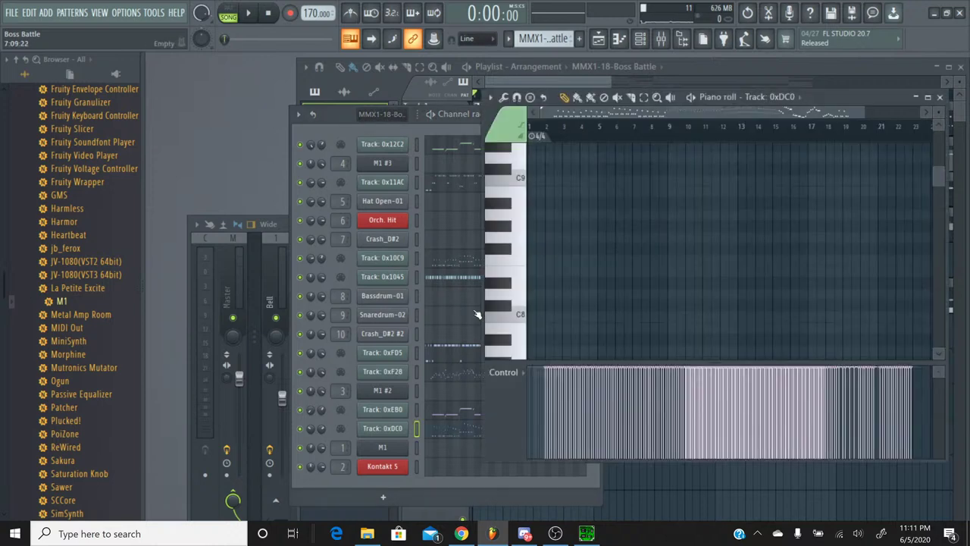
scroll(587, 220, down, 10)
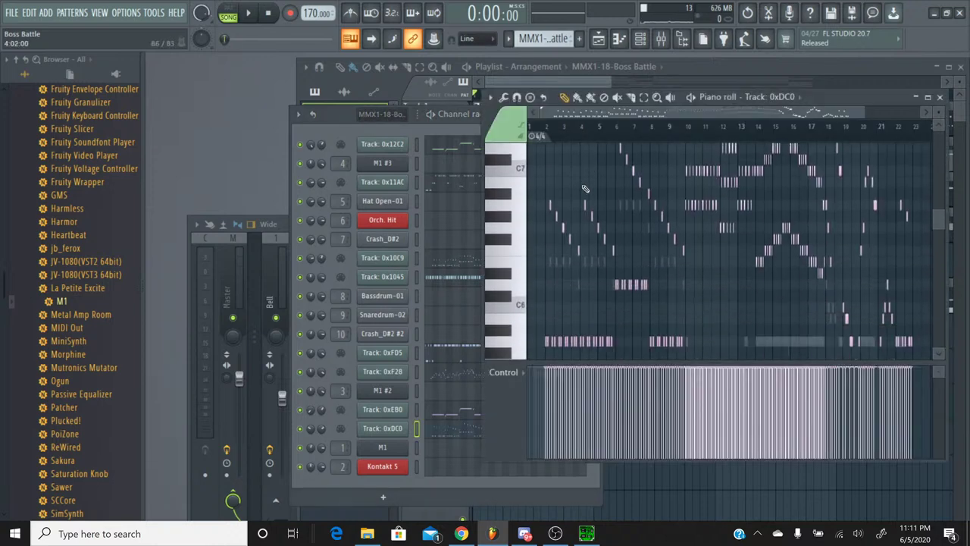
scroll(585, 189, down, 2)
scroll(562, 144, up, 5)
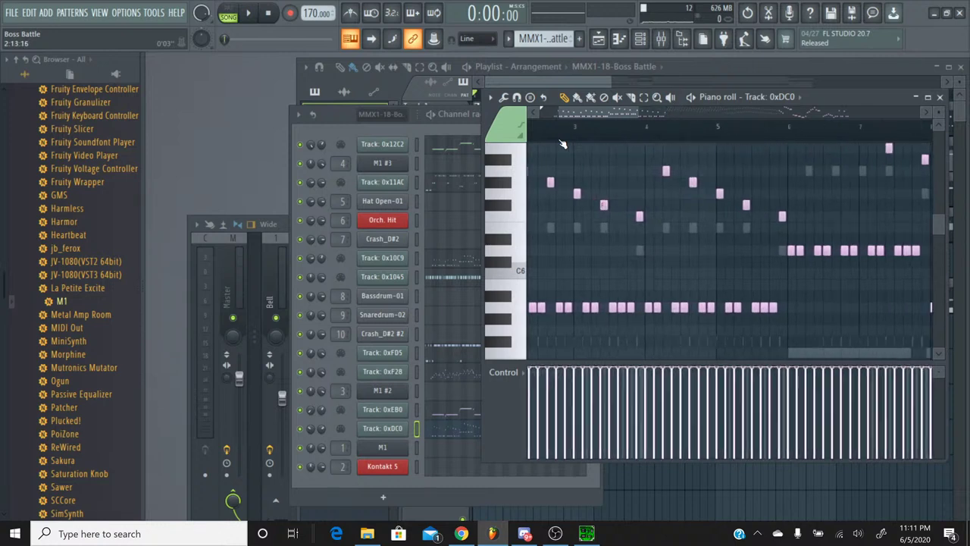
scroll(562, 144, up, 2)
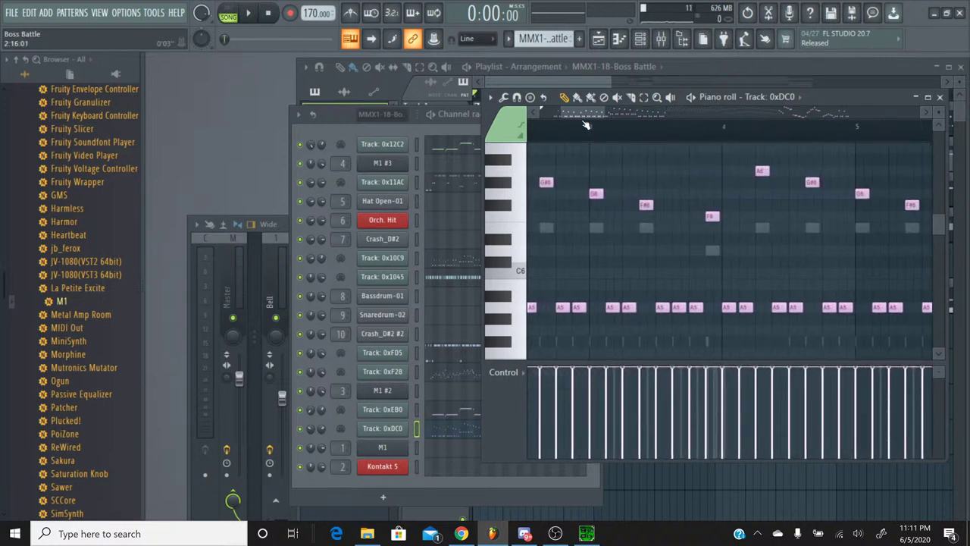
scroll(569, 111, right, 2)
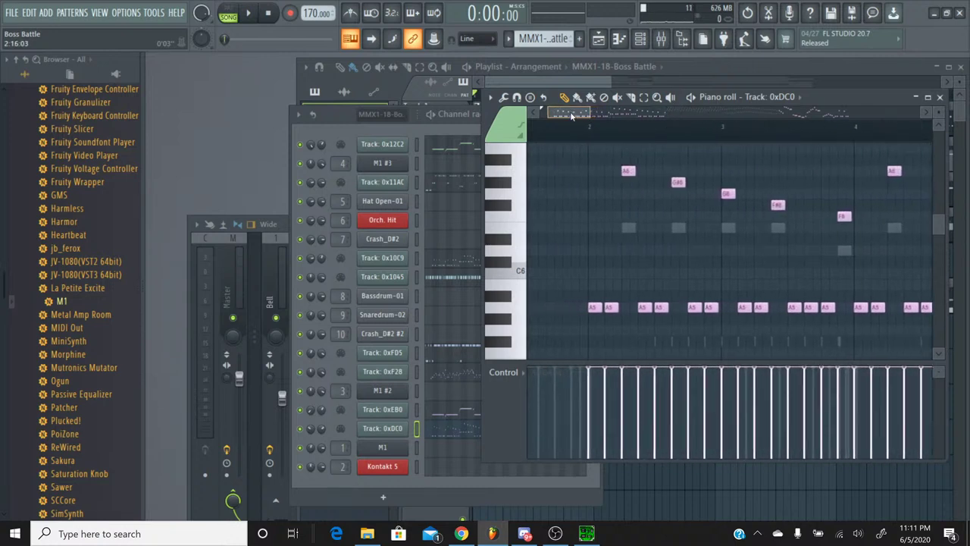
Compare the piano roll notes of the Track: 0x10C9 and Track: 0xDC0 channels through bar 7, and close the piano roll
click(471, 262)
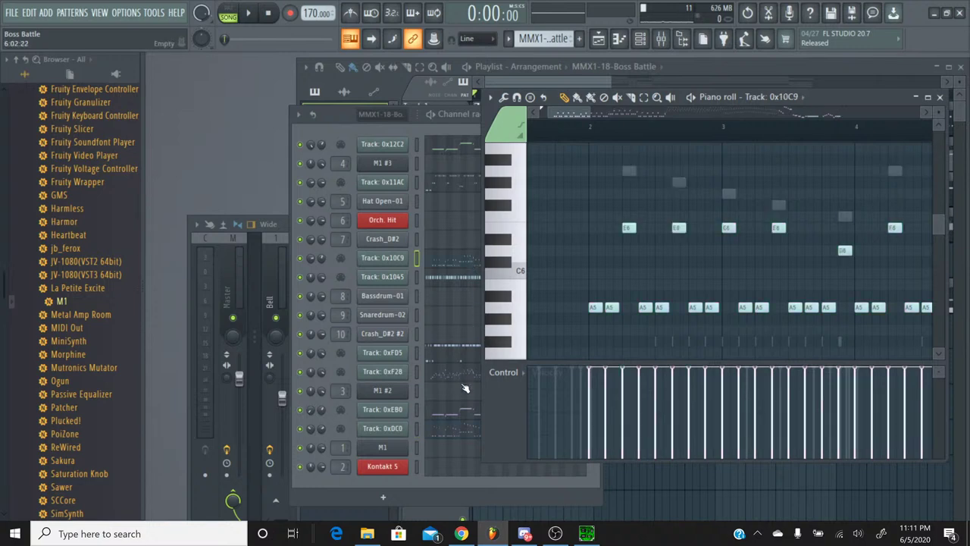
click(468, 435)
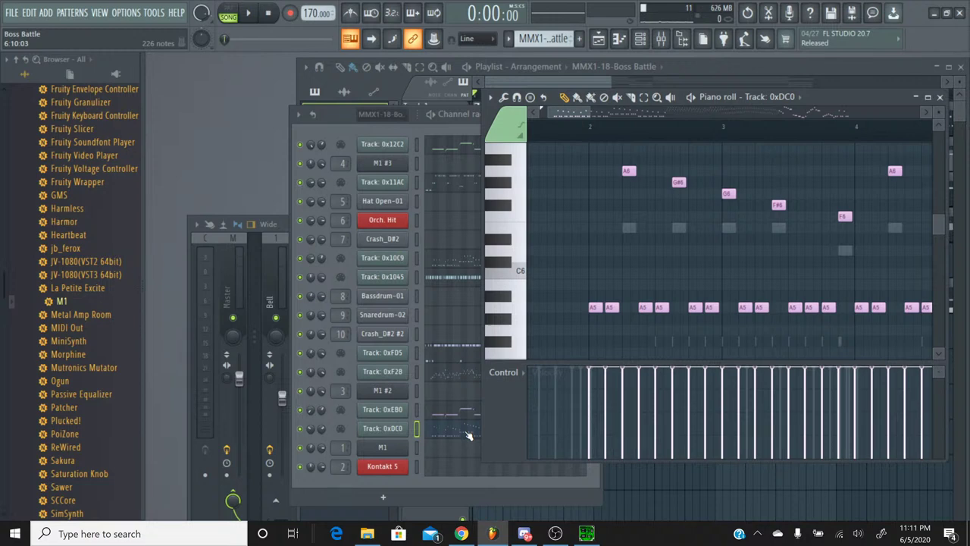
click(446, 265)
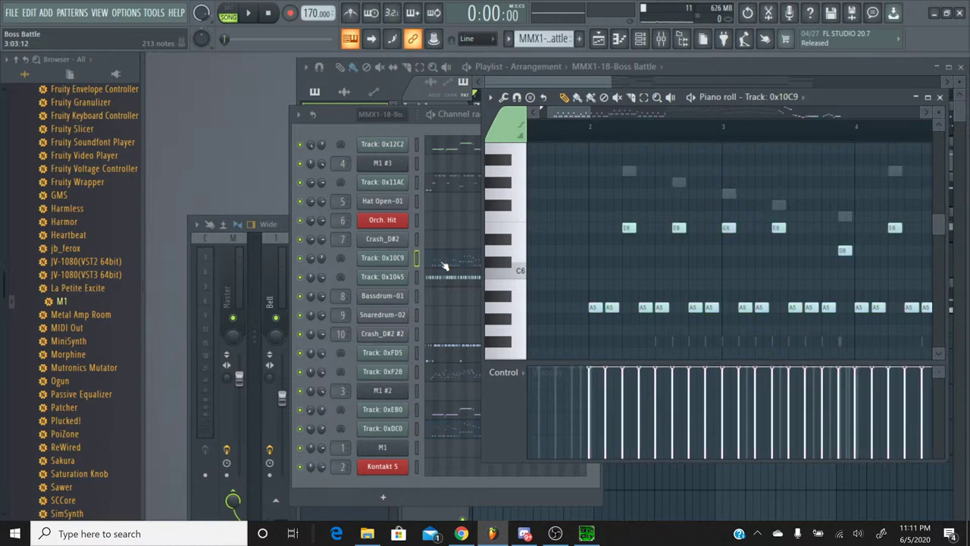
click(455, 432)
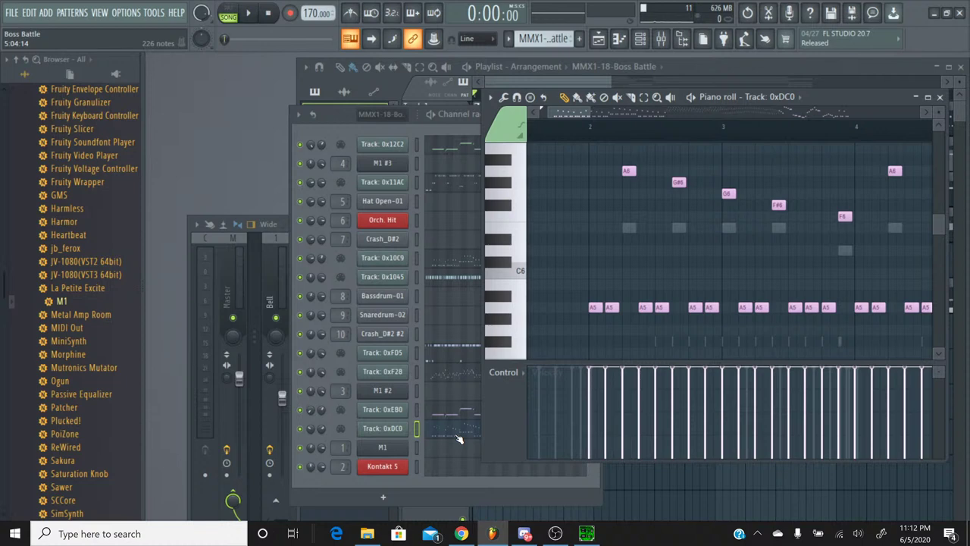
drag(577, 114, 815, 134)
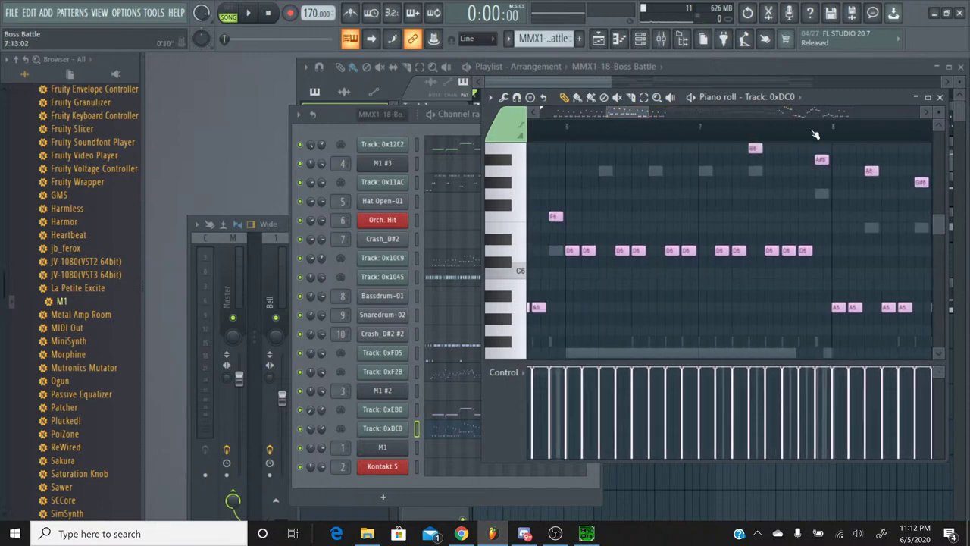
click(940, 98)
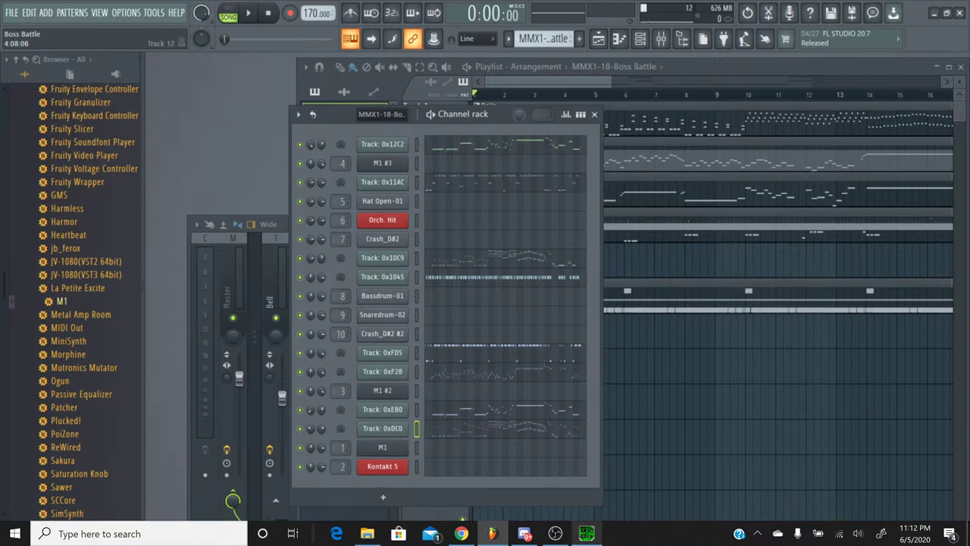
Switch to SPCTool, play 18 Boss Battle.spc as a reference, stop playback and minimize SPCTool
key(alt+Tab)
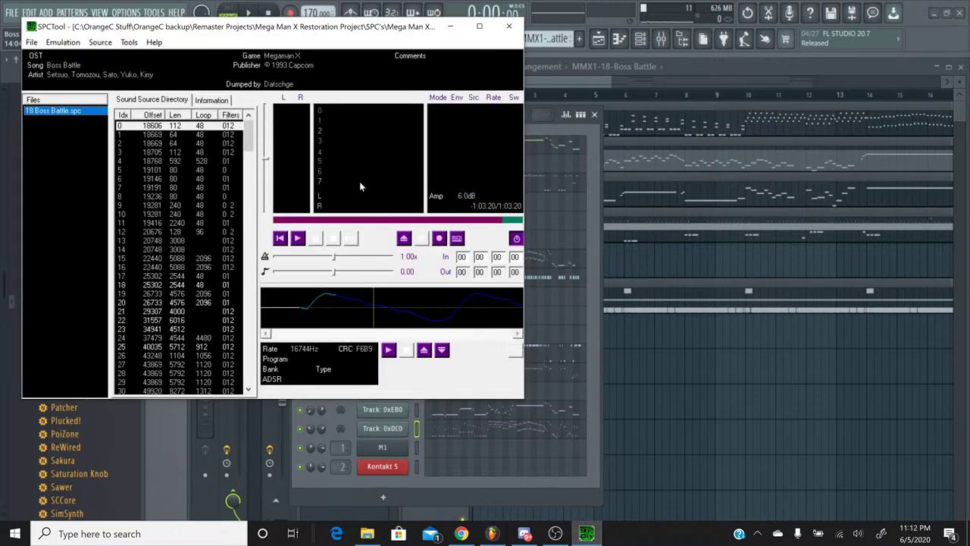
click(300, 238)
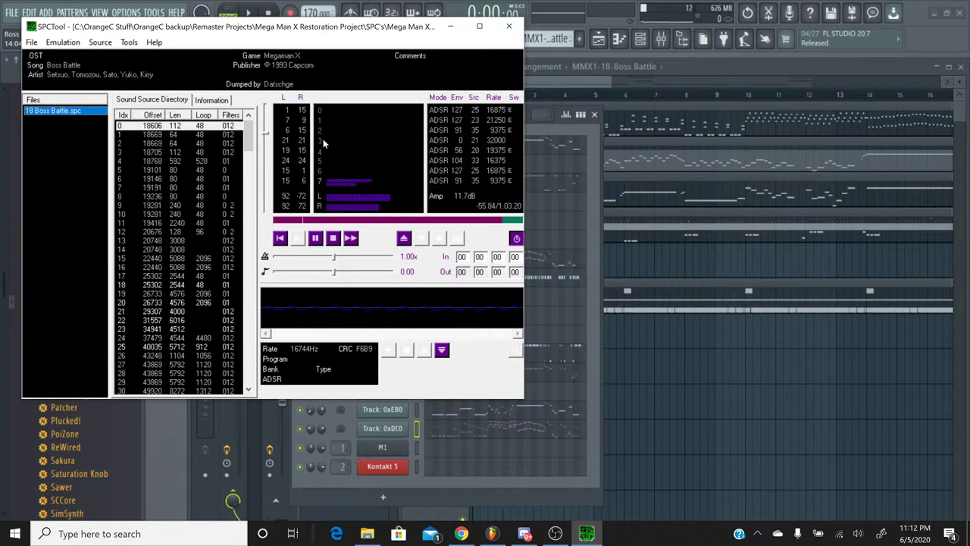
click(335, 239)
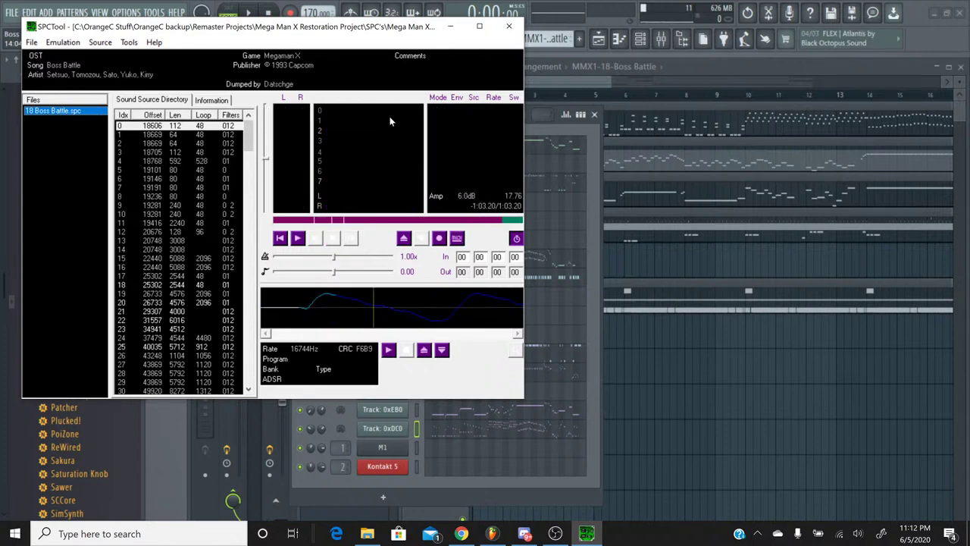
click(450, 26)
Check the live chat in YouTube Studio in Chrome and return to FL Studio
click(461, 533)
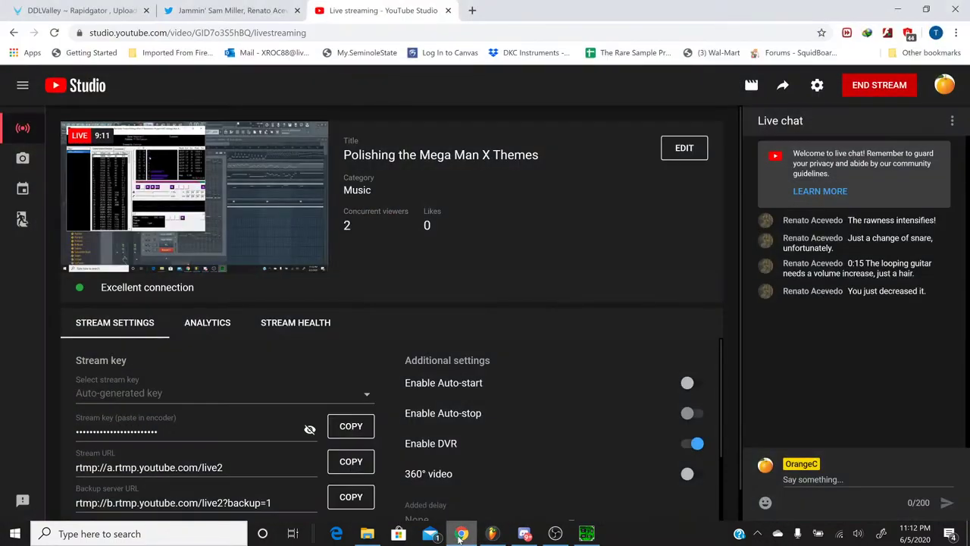
click(460, 533)
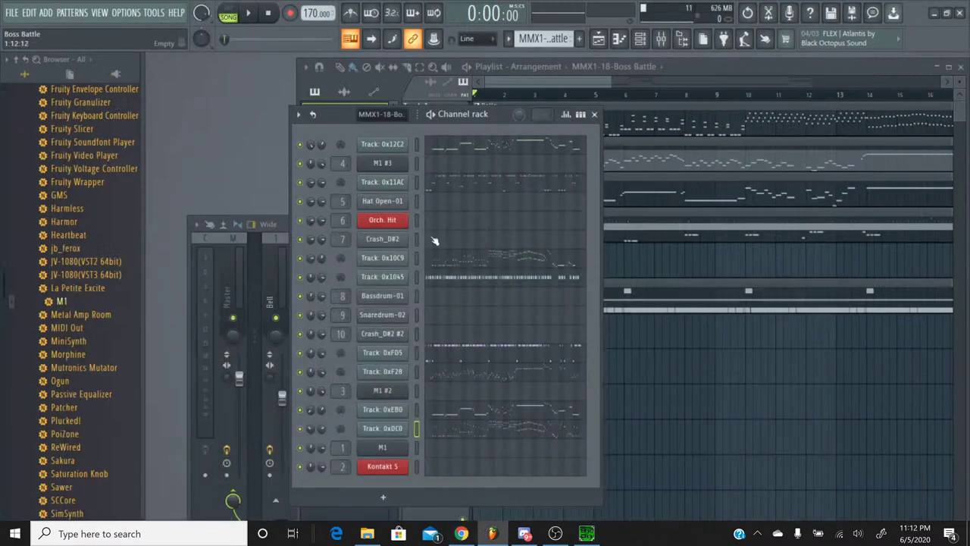
click(460, 534)
click(460, 533)
Open the Bells pattern's M1 piano roll, play the song to hear the notes and stop playback
click(507, 39)
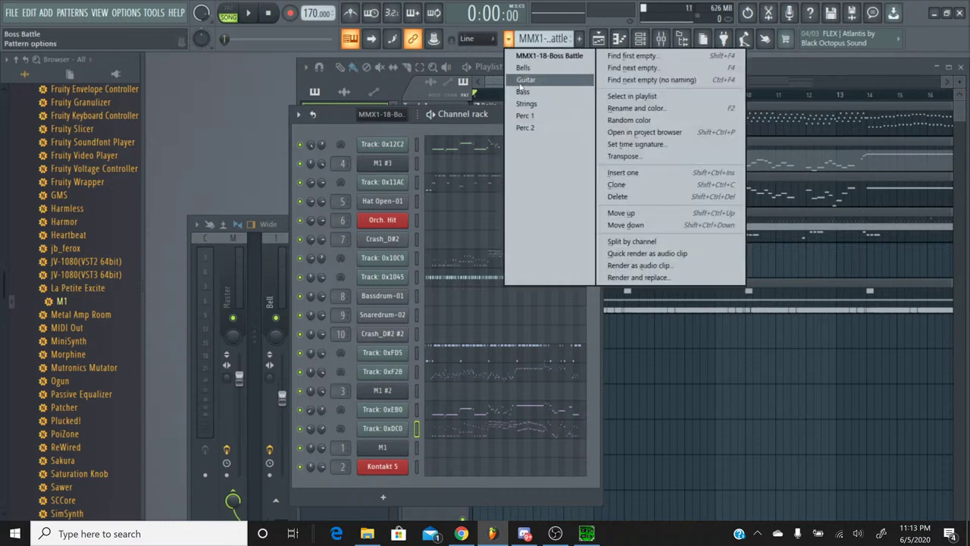
click(523, 67)
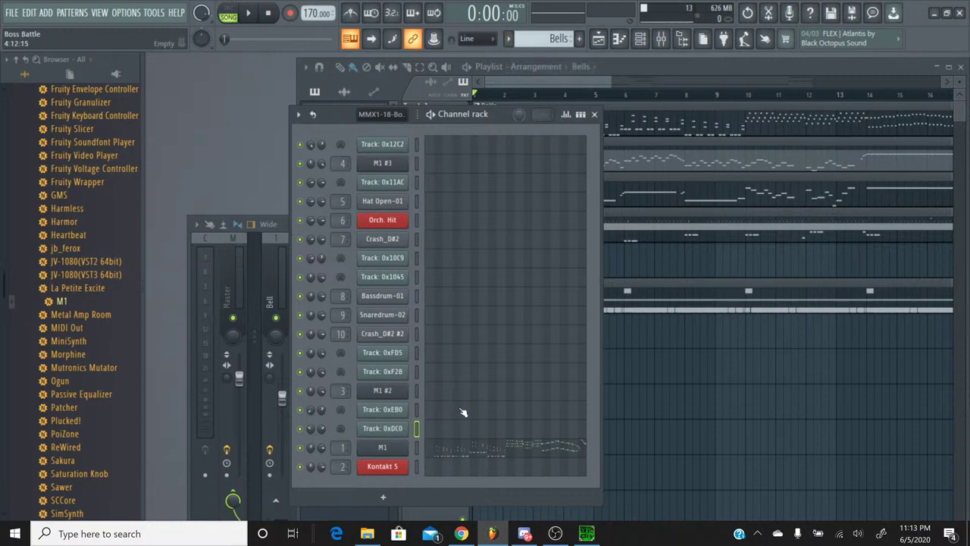
click(463, 452)
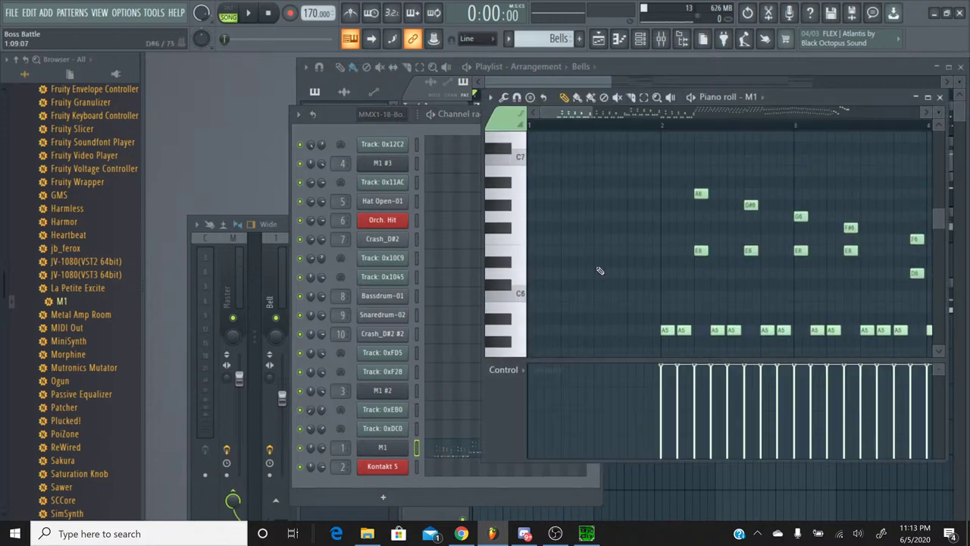
click(255, 14)
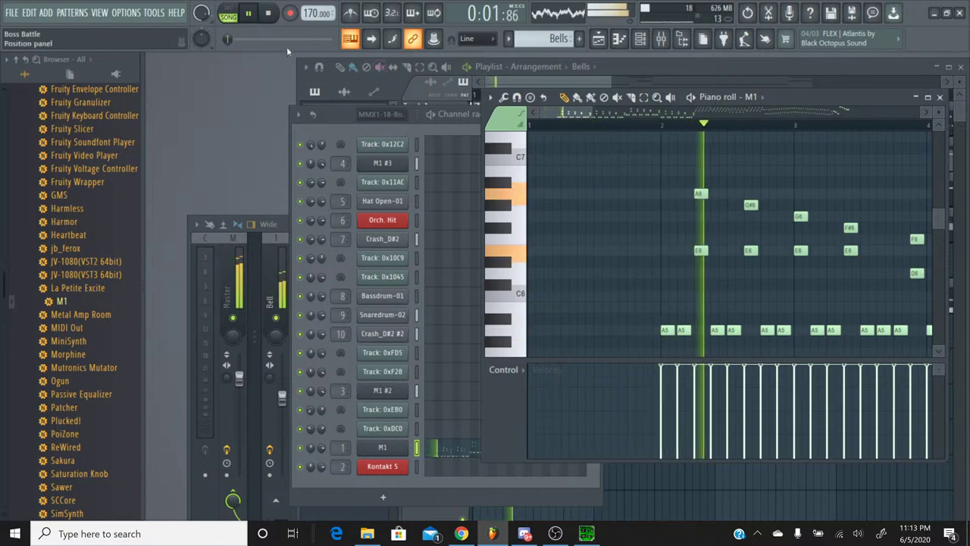
click(273, 17)
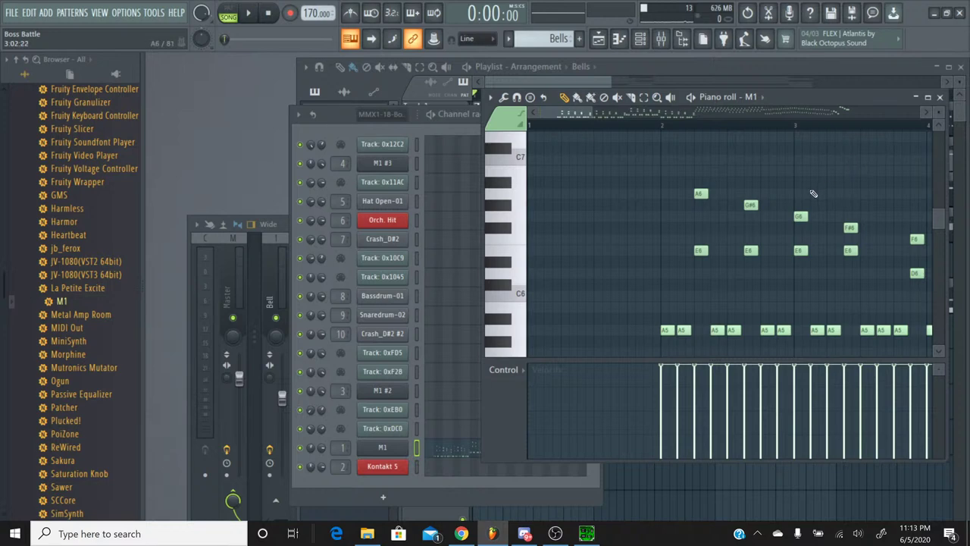
Delete all notes from the M1 channel in the Bells pattern and close its piano roll
key(ctrl+a)
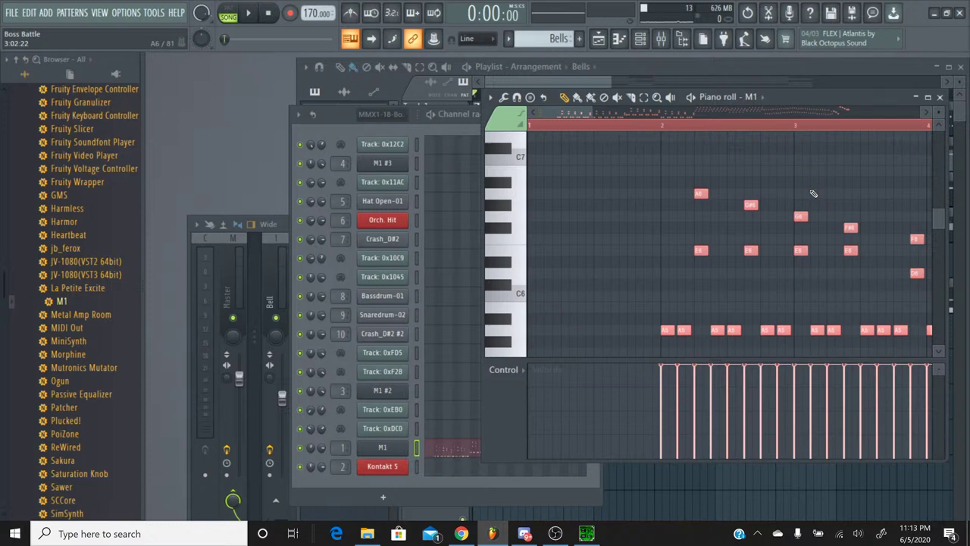
key(Delete)
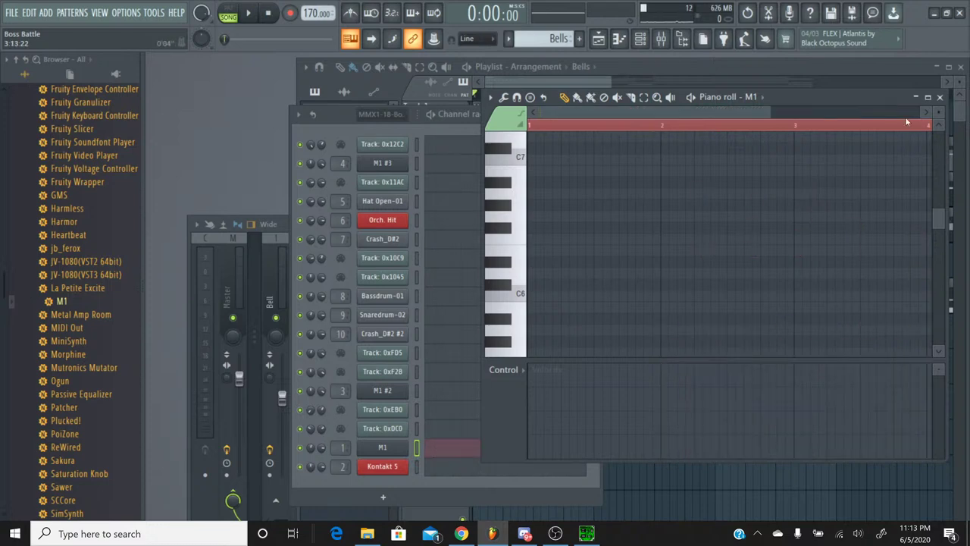
click(940, 98)
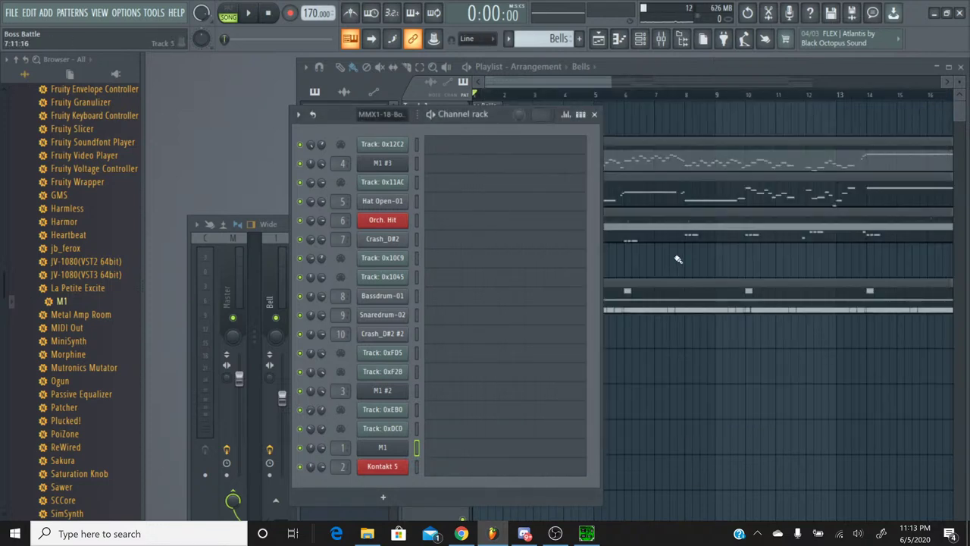
Select the MMX1-18-Boss Battle pattern and leave only the Track: 0xDC0 and M1 channels unmuted
click(509, 38)
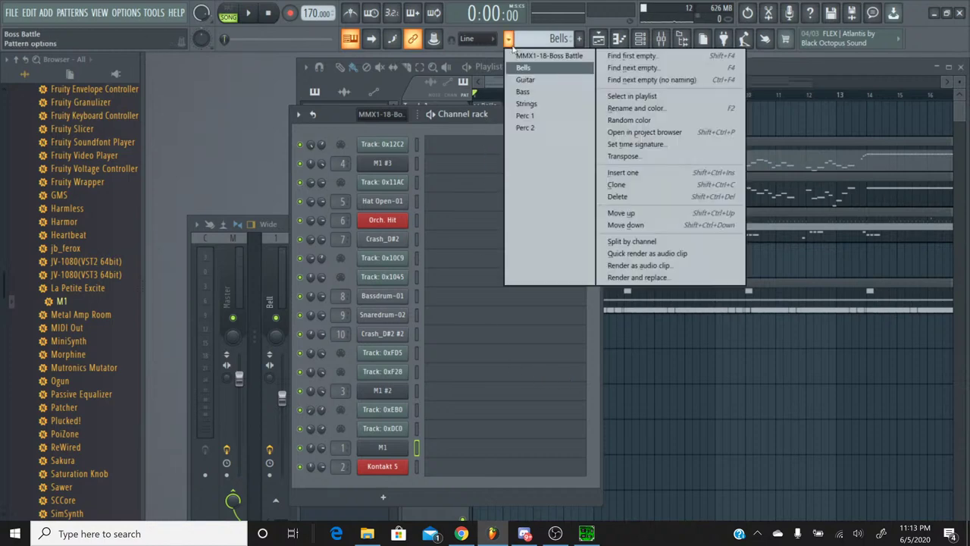
click(534, 56)
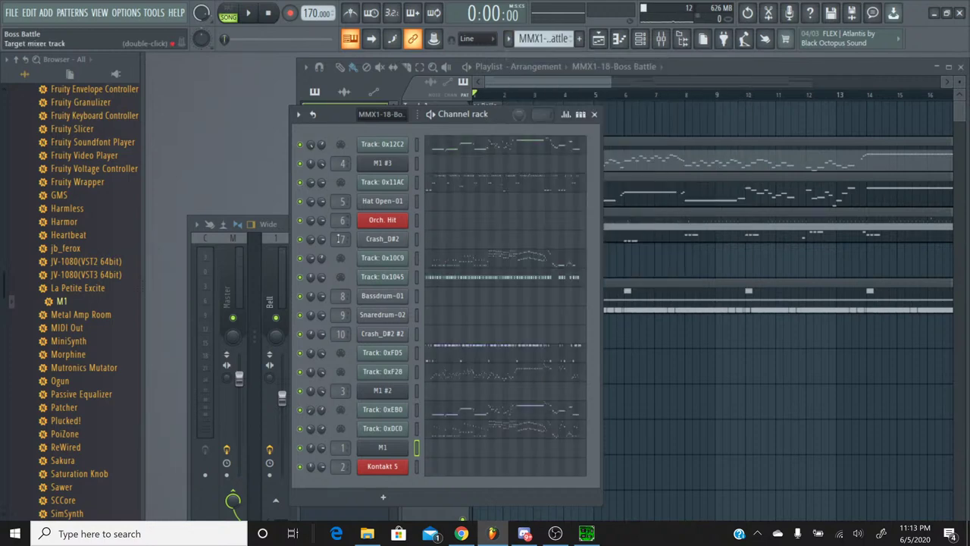
right_click(321, 427)
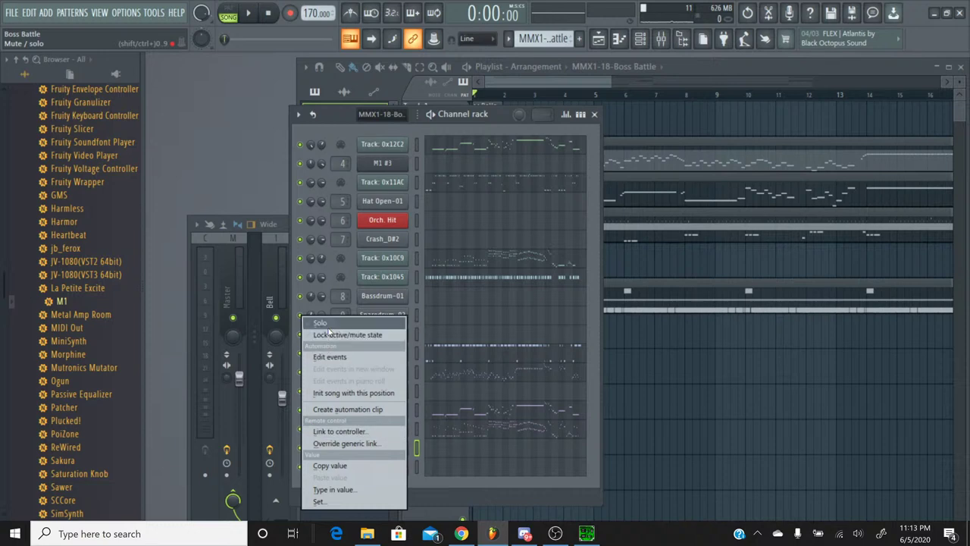
key(Escape)
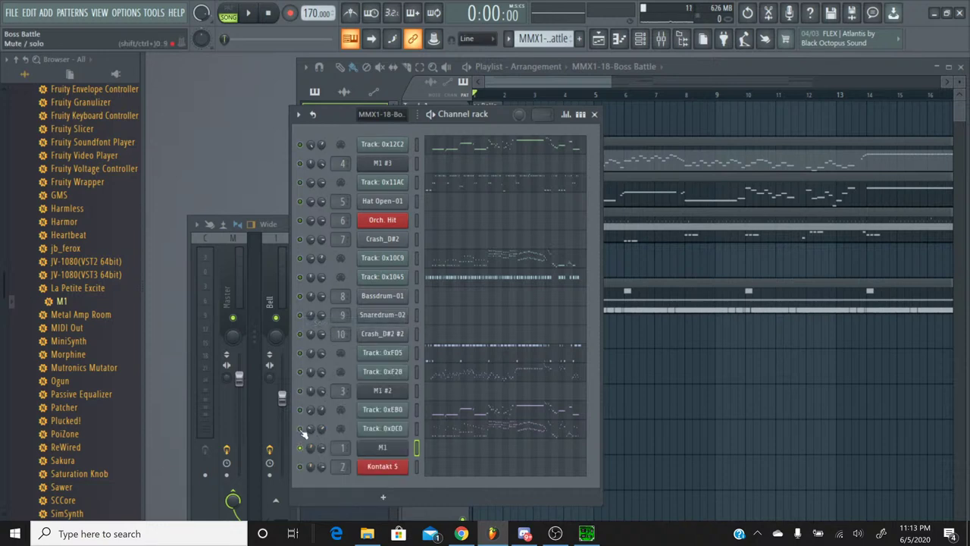
Copy all notes from the Track: 0xDC0 channel's piano roll and close it
click(451, 432)
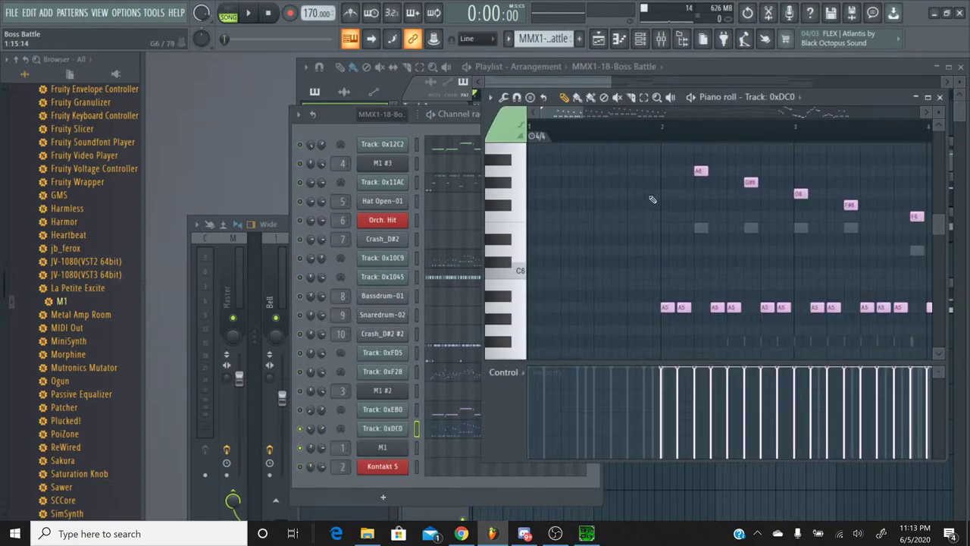
key(ctrl+a)
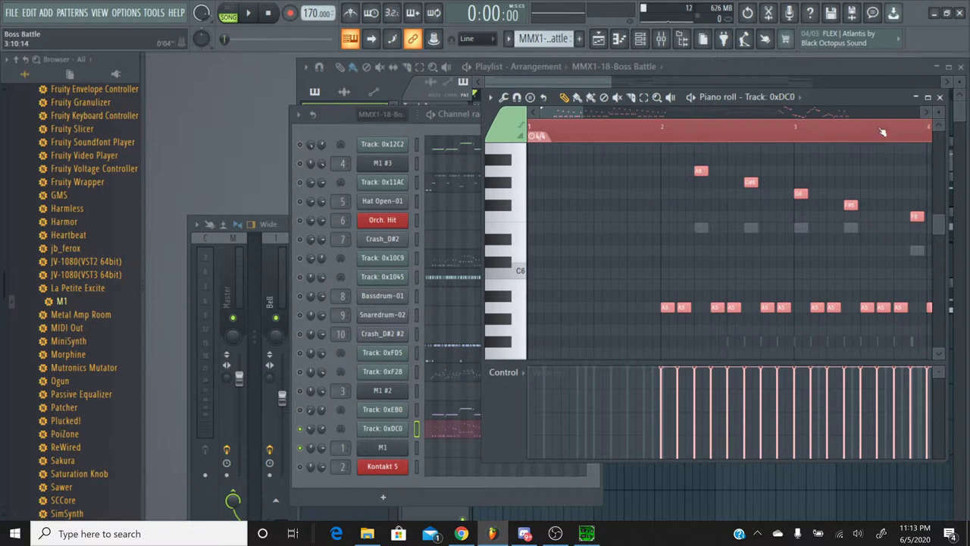
click(939, 99)
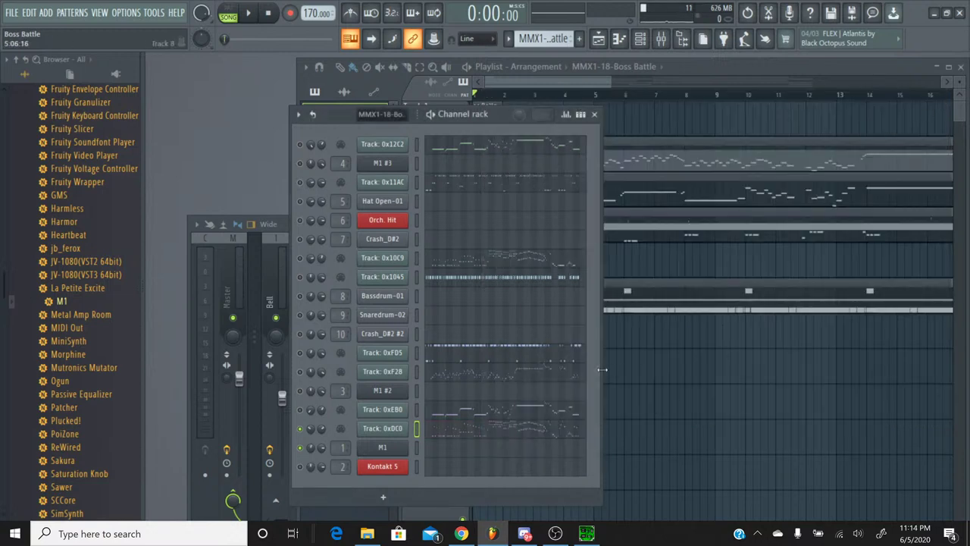
Paste the copied Track: 0xDC0 notes into the M1 channel's piano roll in the Bells pattern
click(507, 38)
click(521, 68)
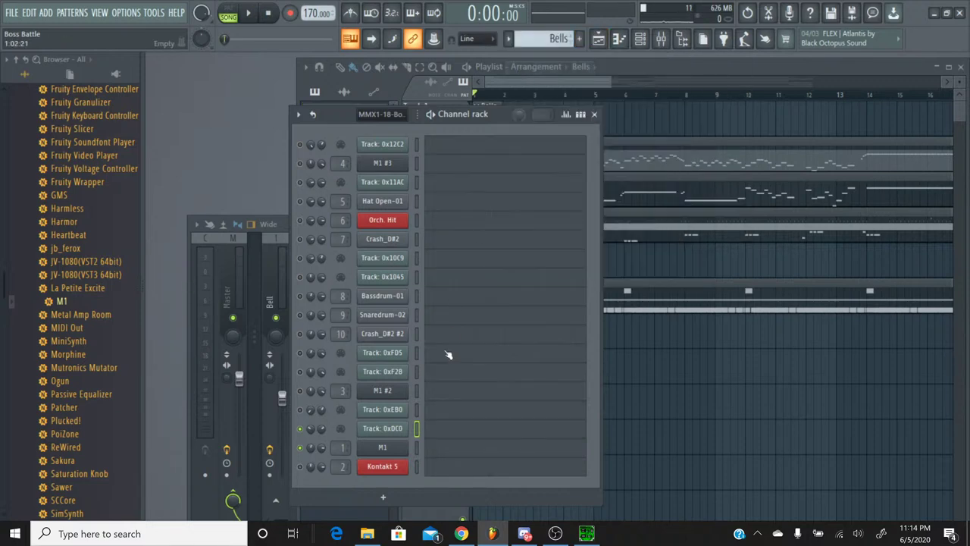
click(445, 453)
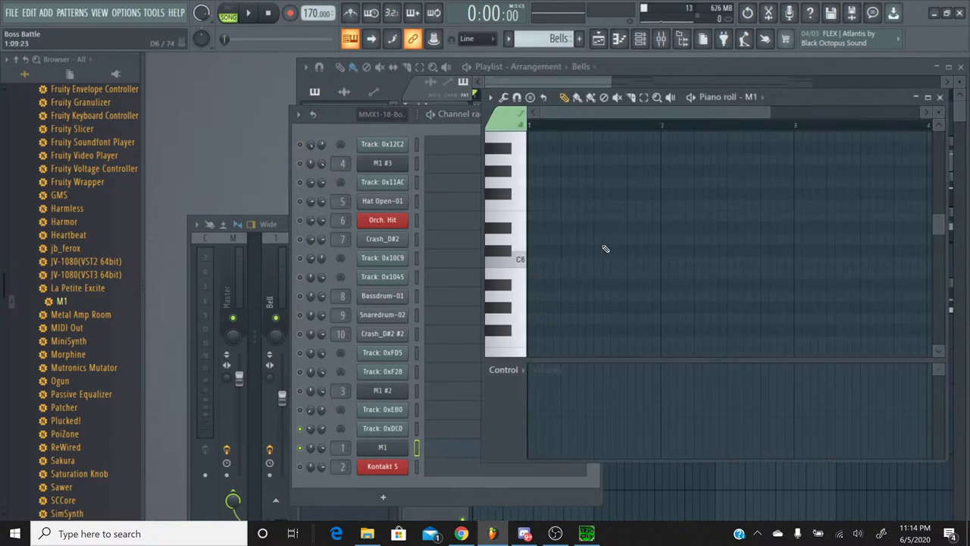
key(ctrl+v)
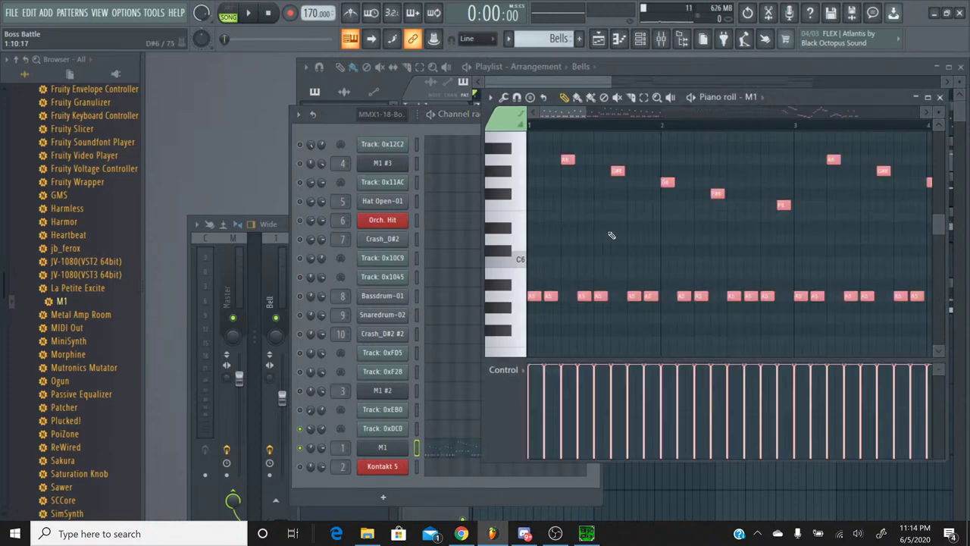
click(940, 97)
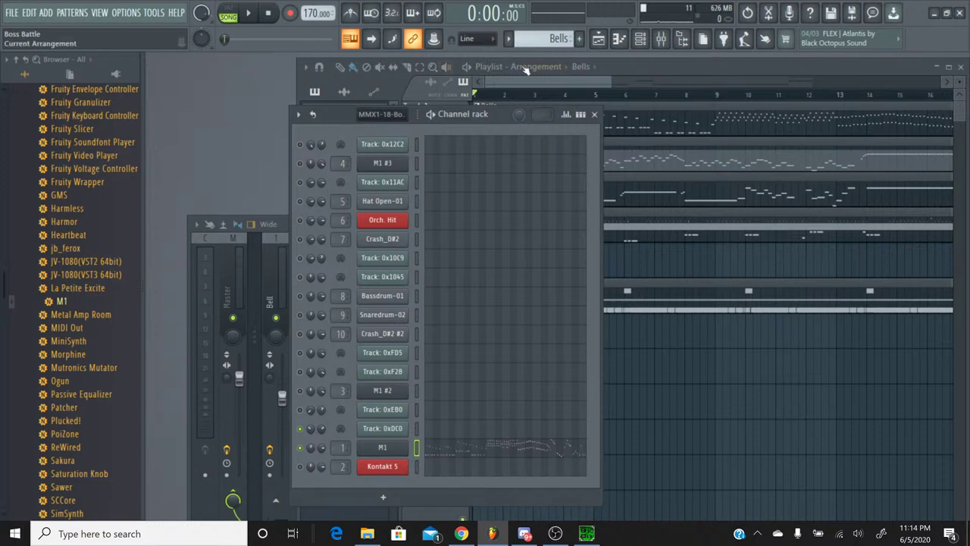
Check where the Track: 0xDC0 notes start in the MMX1-18-Boss Battle pattern's piano roll
click(508, 40)
click(522, 55)
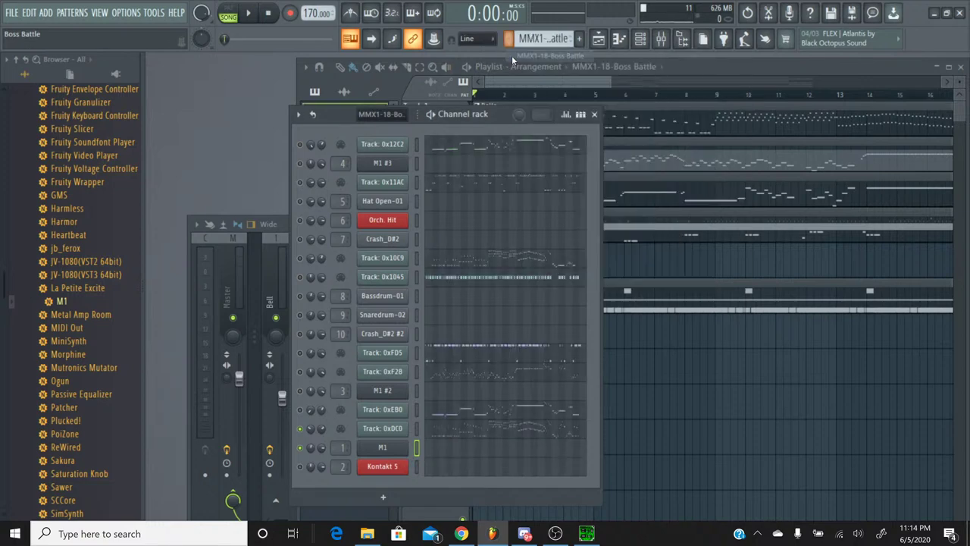
click(450, 432)
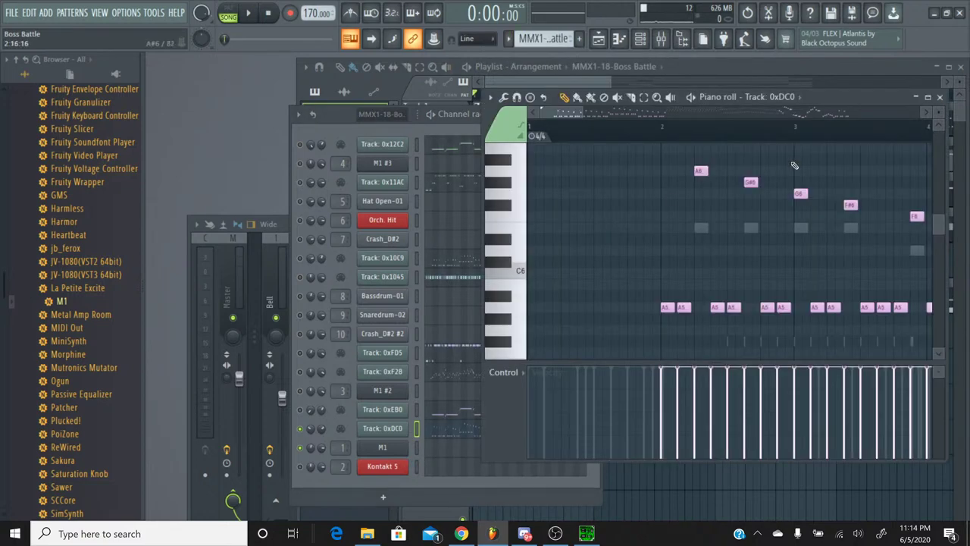
click(940, 97)
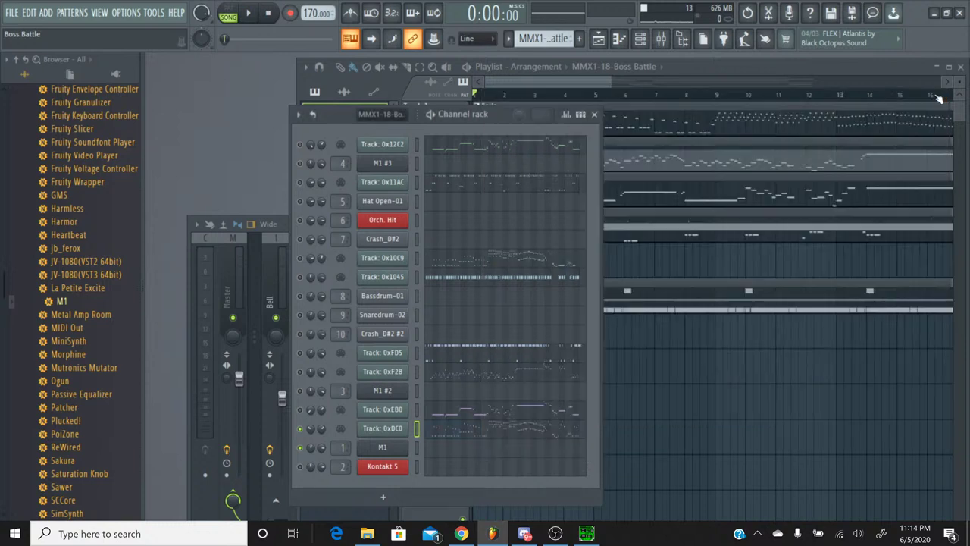
In the Bells pattern, shift all of M1's pasted notes one bar later so they start at bar 2
click(507, 39)
click(523, 67)
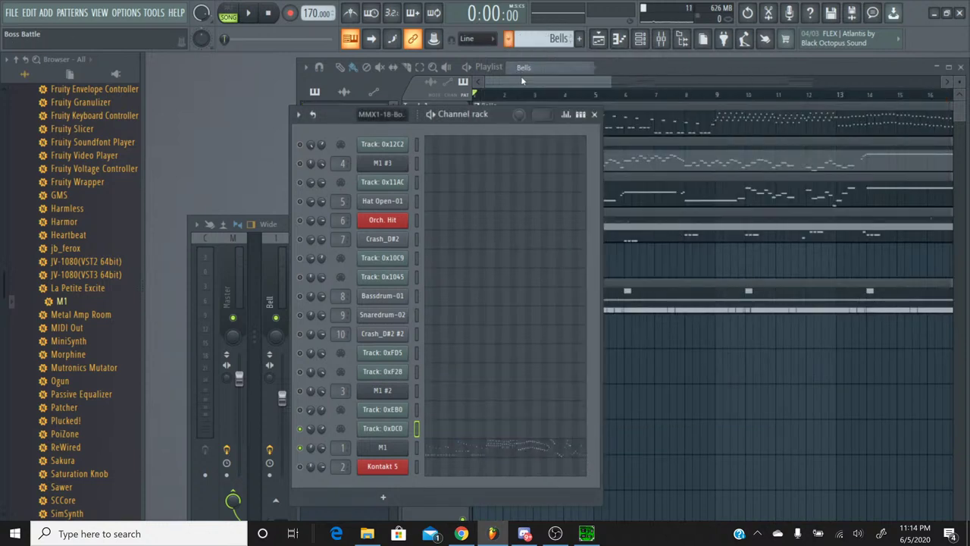
click(459, 449)
key(ctrl+a)
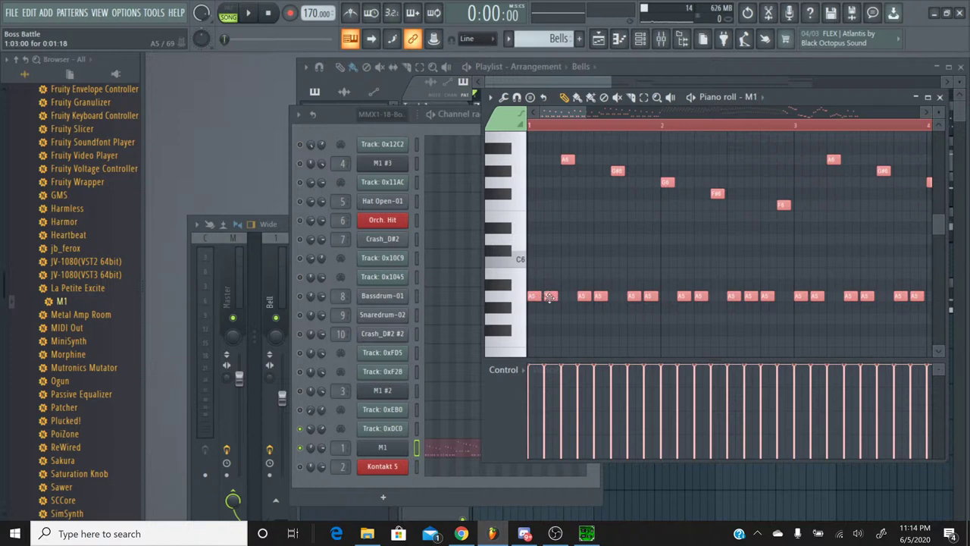
drag(550, 297, 684, 297)
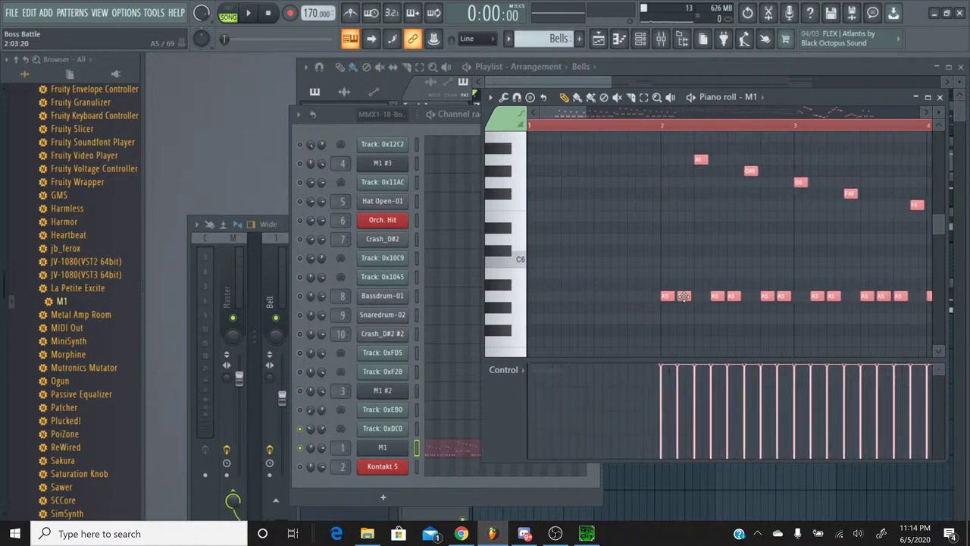
click(517, 299)
click(517, 300)
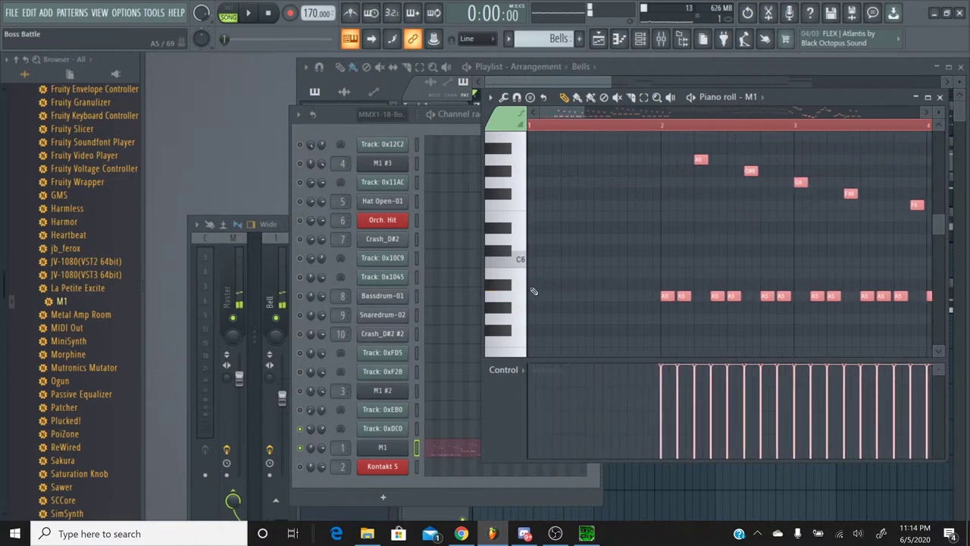
click(940, 98)
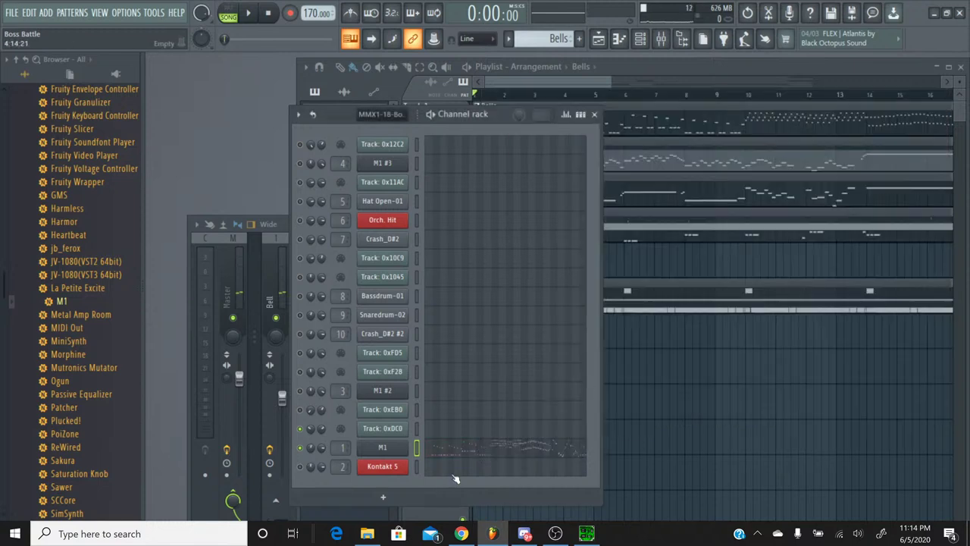
Check the M1 channel's Vibes instrument settings and the effects on the Bell mixer track
click(383, 449)
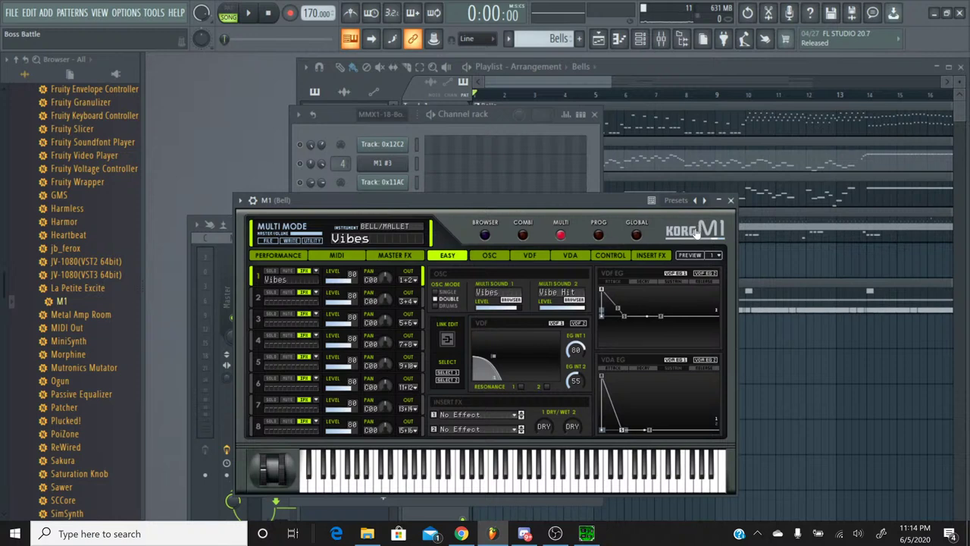
click(730, 201)
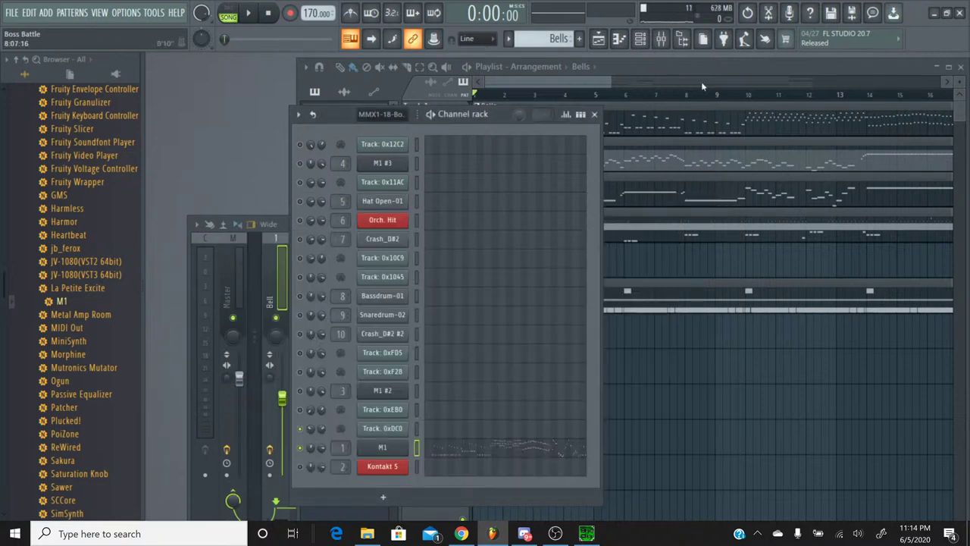
click(661, 39)
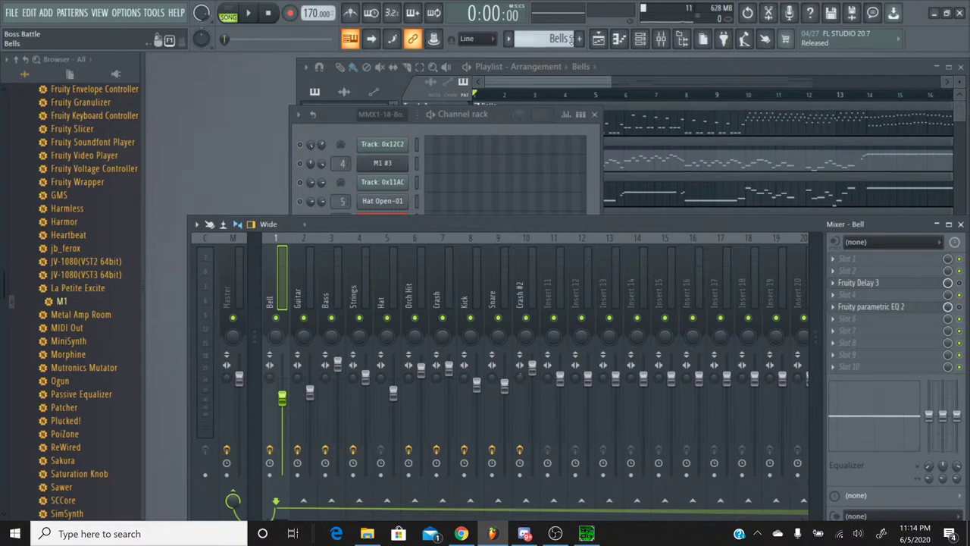
click(362, 133)
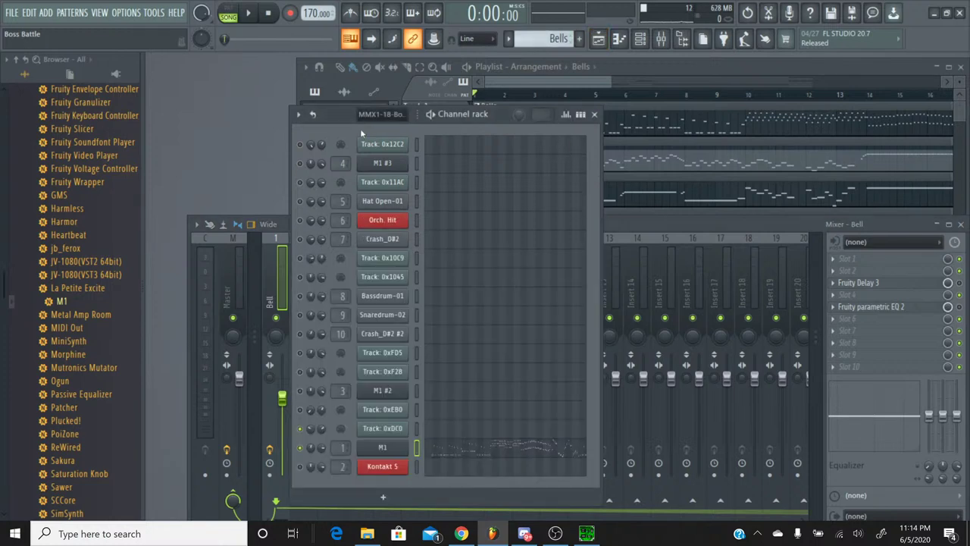
Play the Bells pattern in pattern mode to hear the M1 notes, and check the stream's live chat in Chrome
click(228, 14)
click(249, 13)
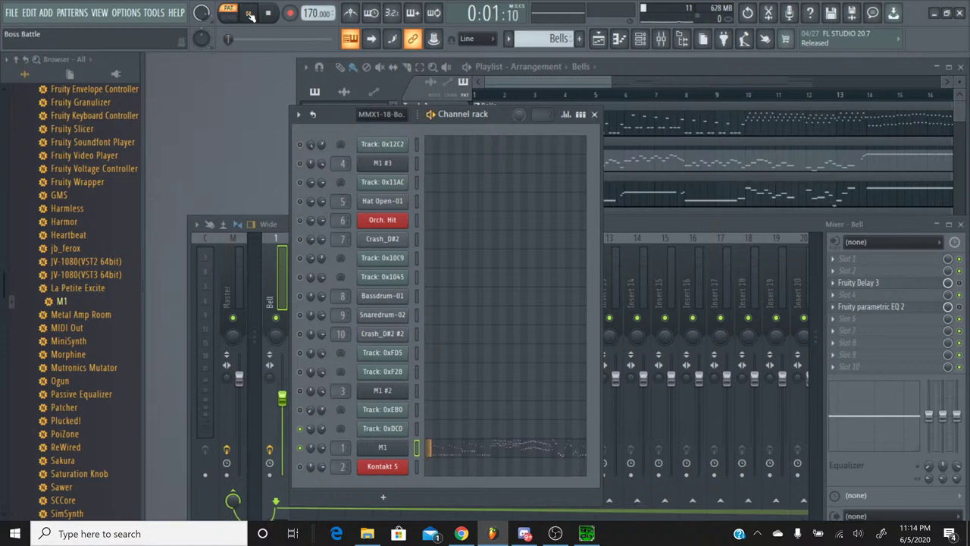
click(455, 448)
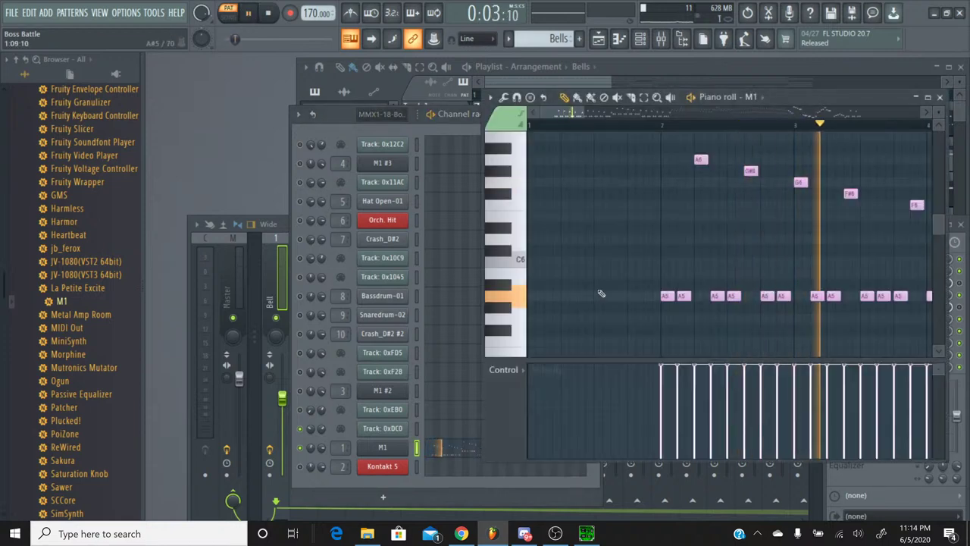
click(894, 134)
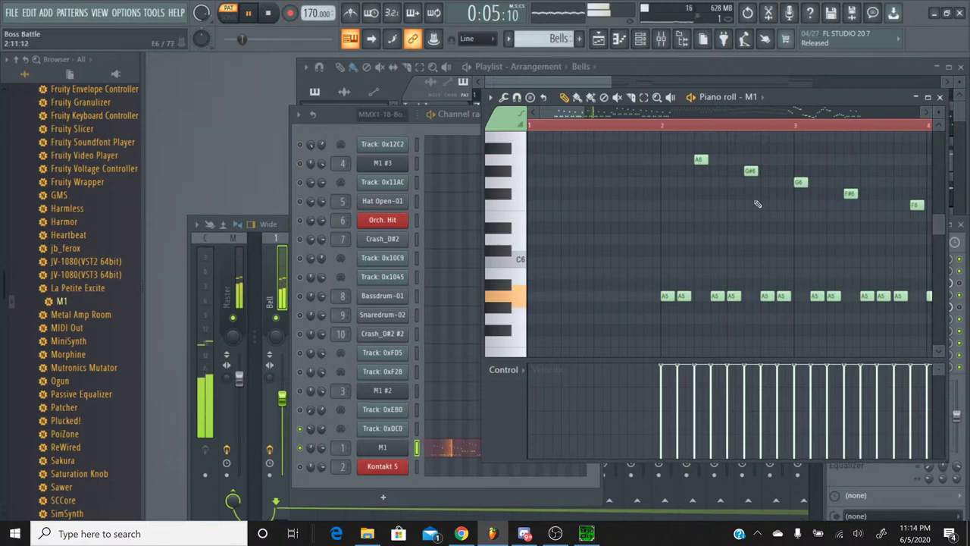
key(F7)
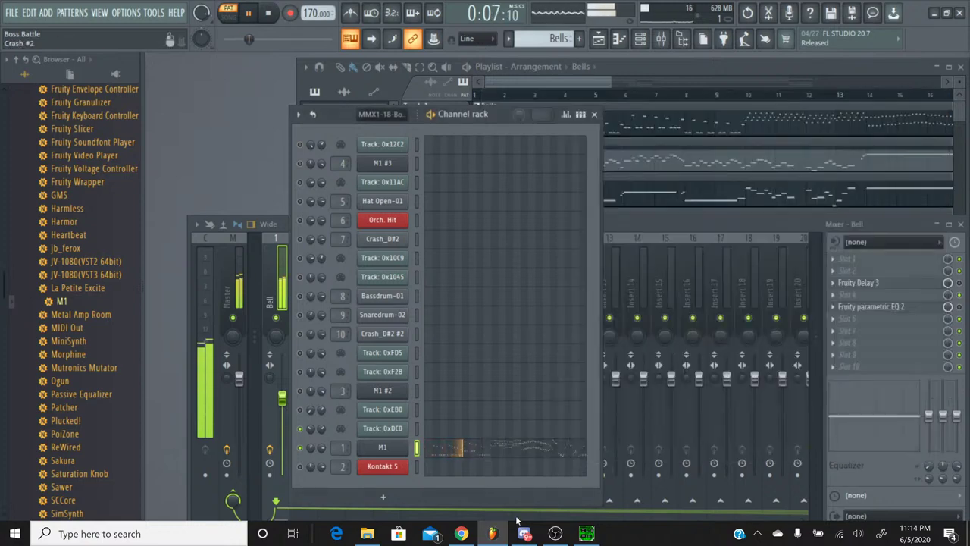
click(462, 535)
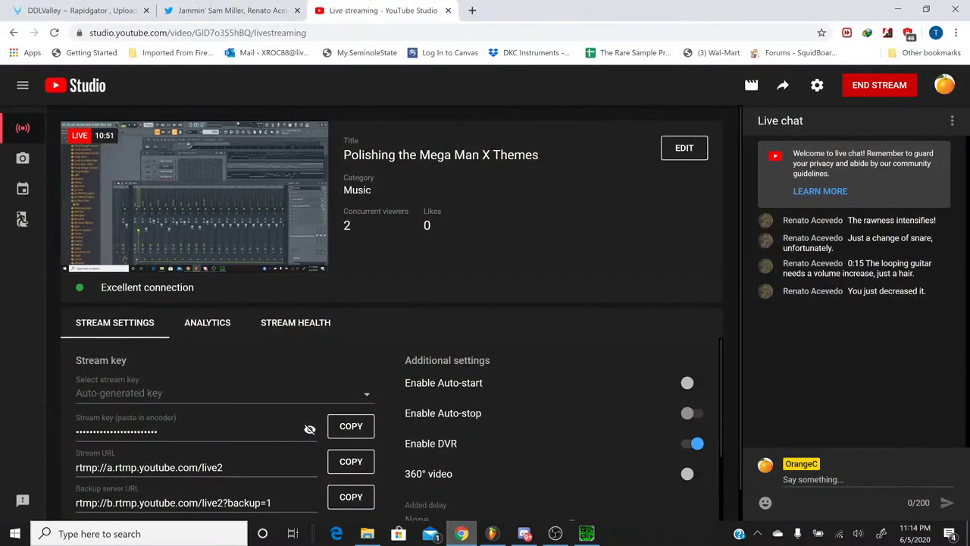
click(462, 535)
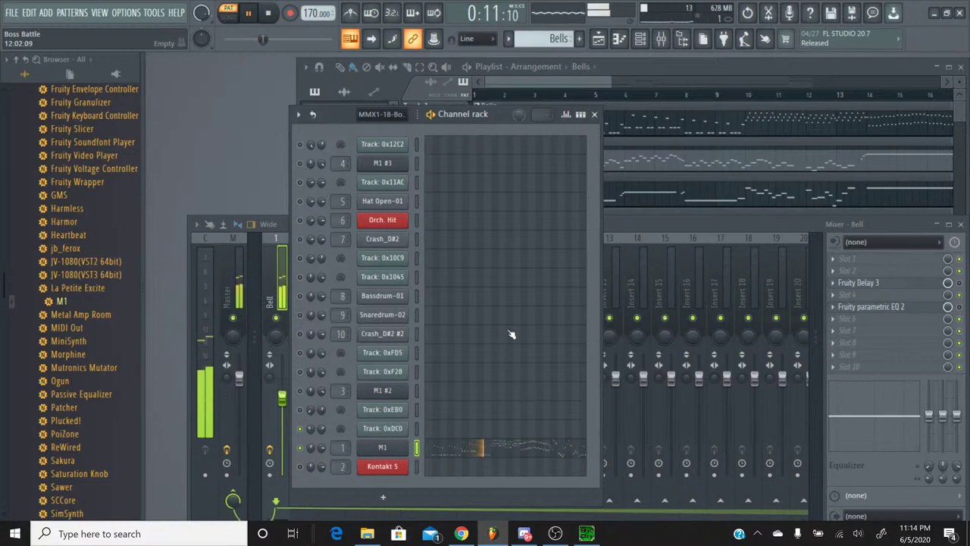
click(278, 21)
In the MMX1-18-Boss Battle pattern, copy the Track: 0xDC0 channel's panning value and paste it (34%) onto the M1 channel
click(508, 39)
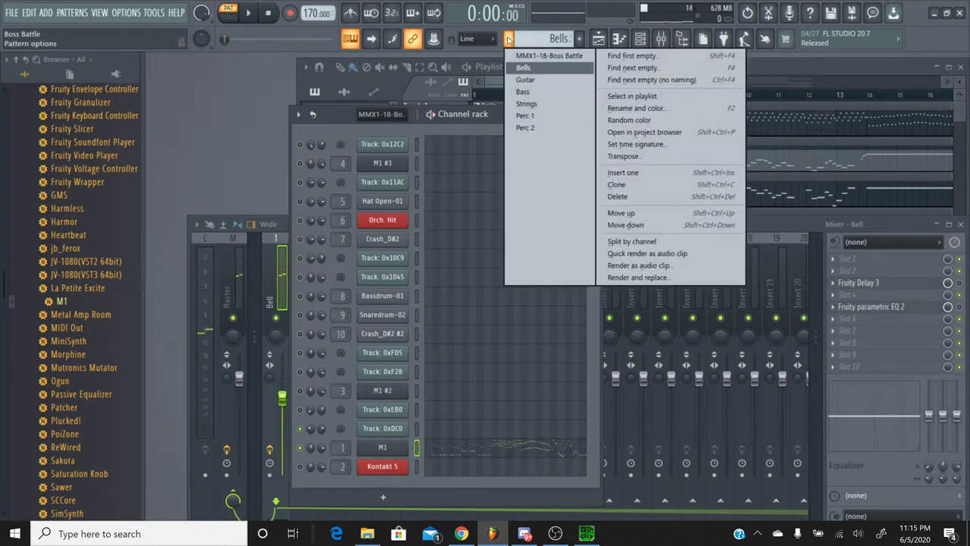
click(510, 55)
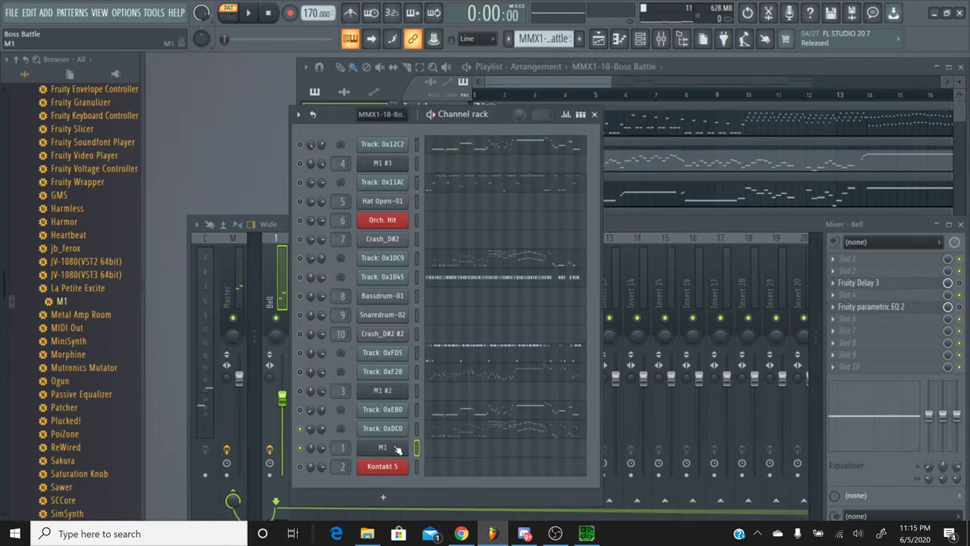
right_click(313, 433)
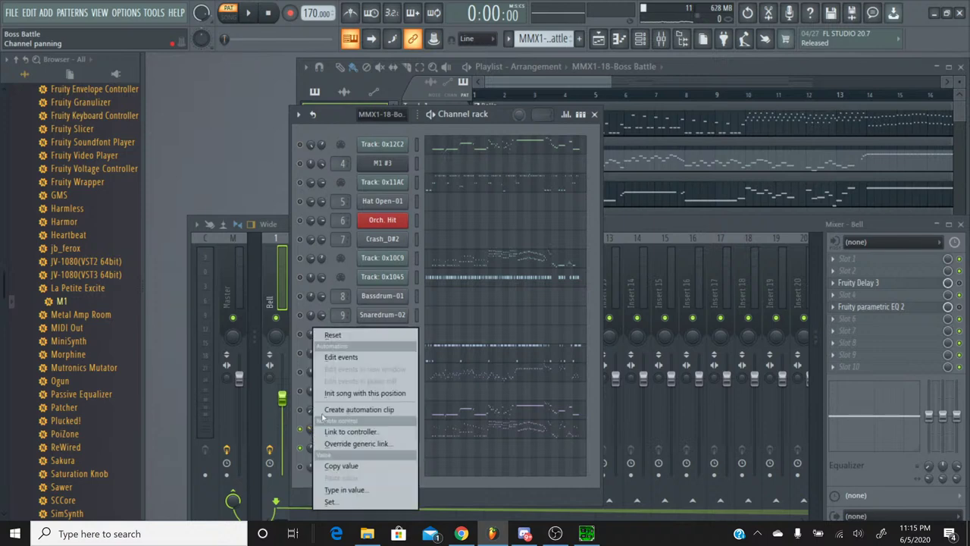
click(341, 356)
click(751, 124)
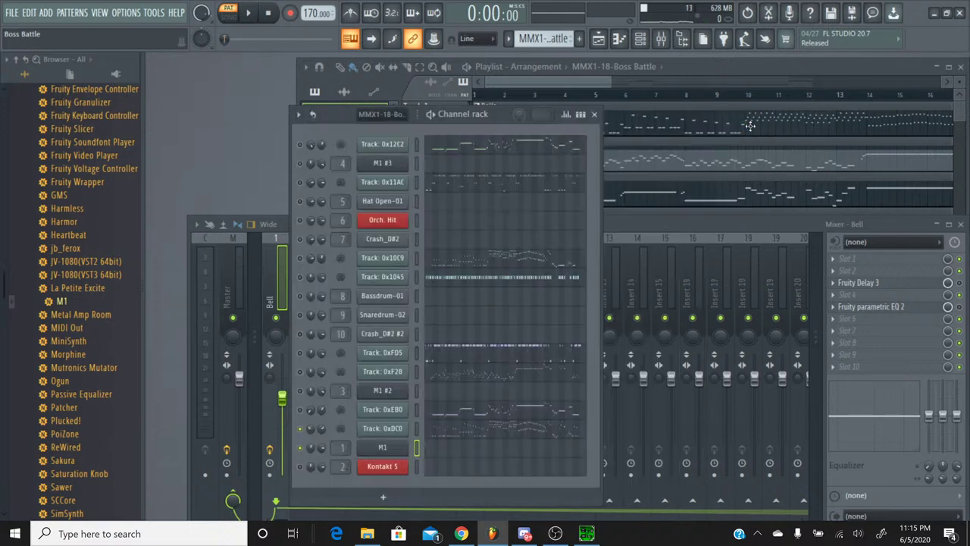
right_click(311, 435)
click(337, 464)
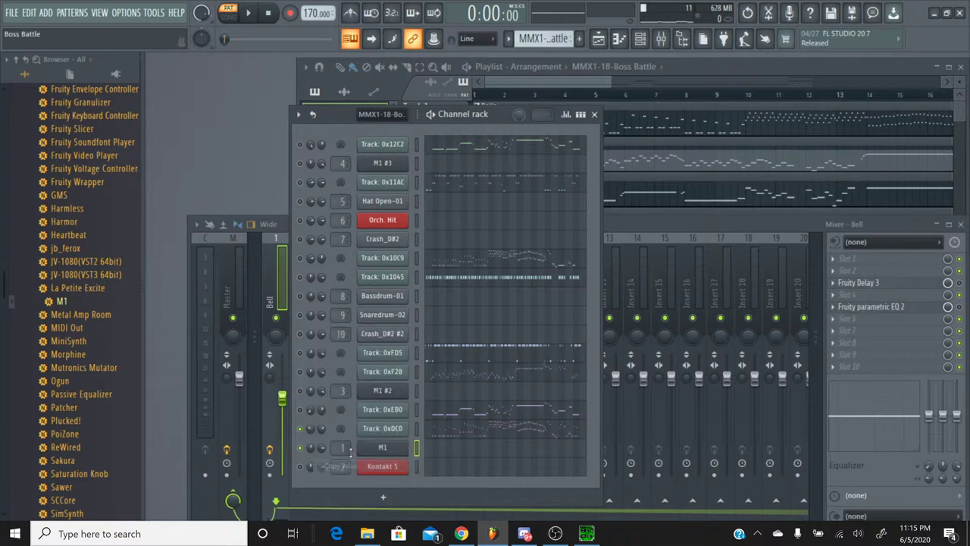
right_click(313, 451)
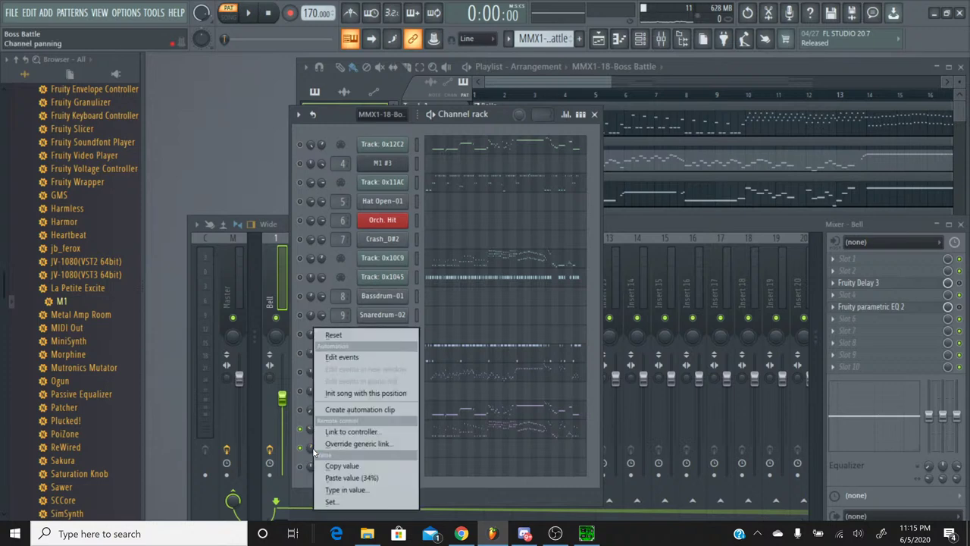
click(353, 478)
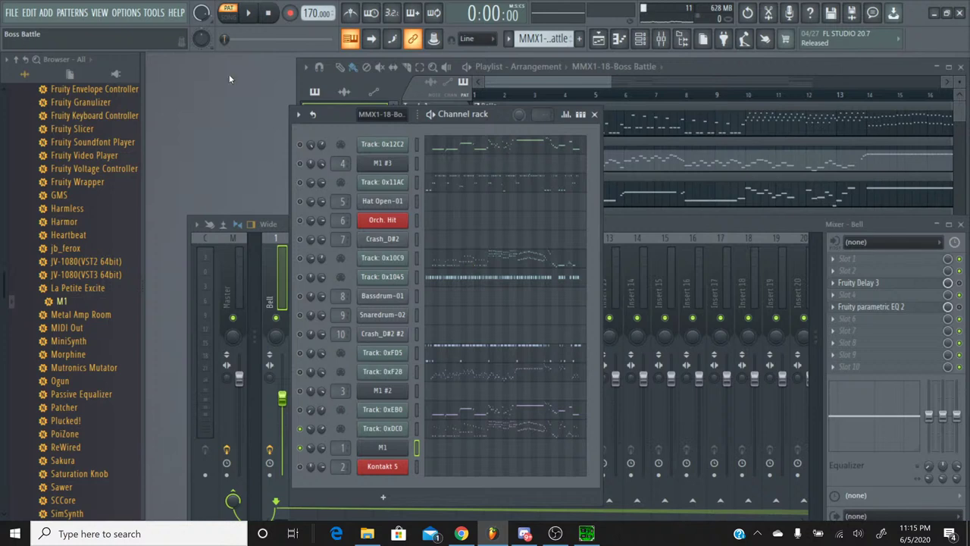
Listen to the MMX1-18-Boss Battle pattern, and compare it with passages of 18 Boss Battle.spc in SPCTool
click(248, 13)
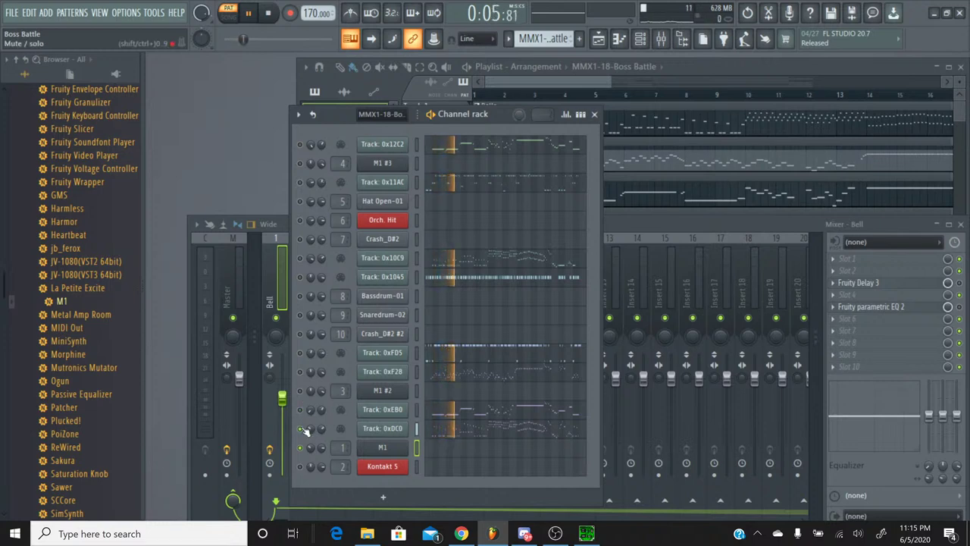
click(271, 13)
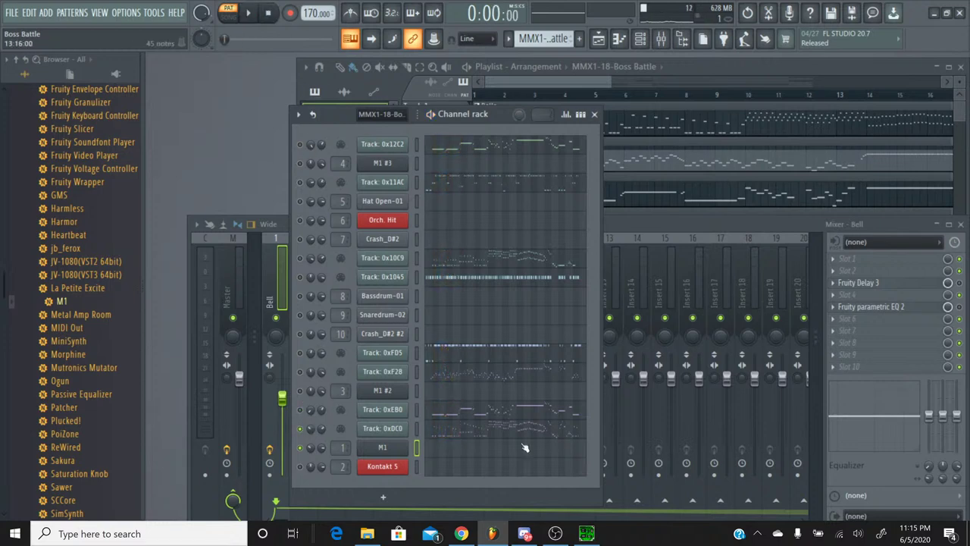
click(586, 534)
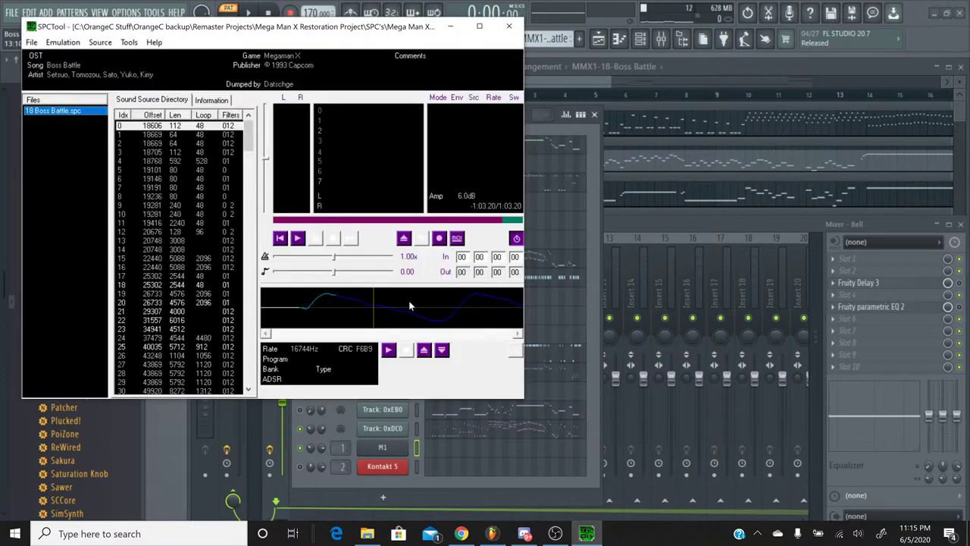
click(300, 239)
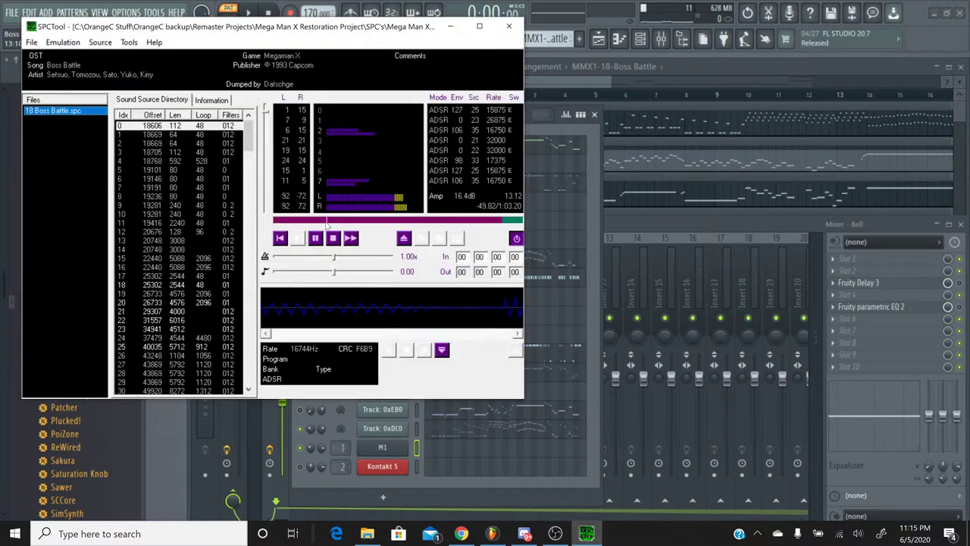
drag(328, 222, 381, 221)
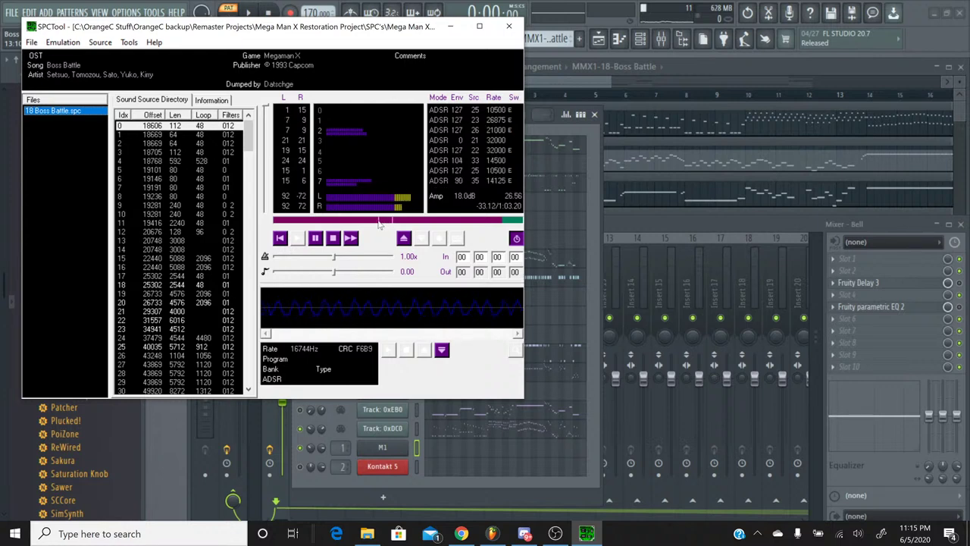
click(333, 239)
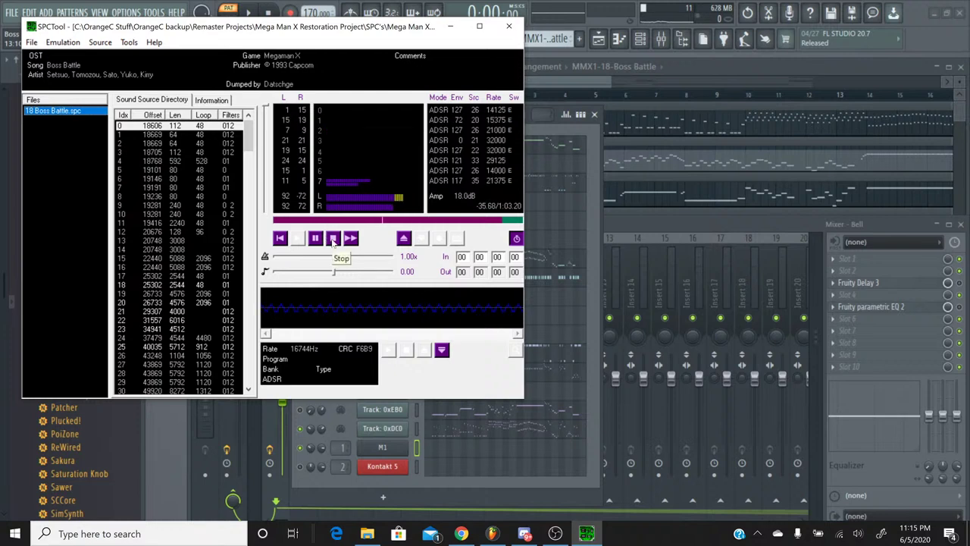
click(372, 221)
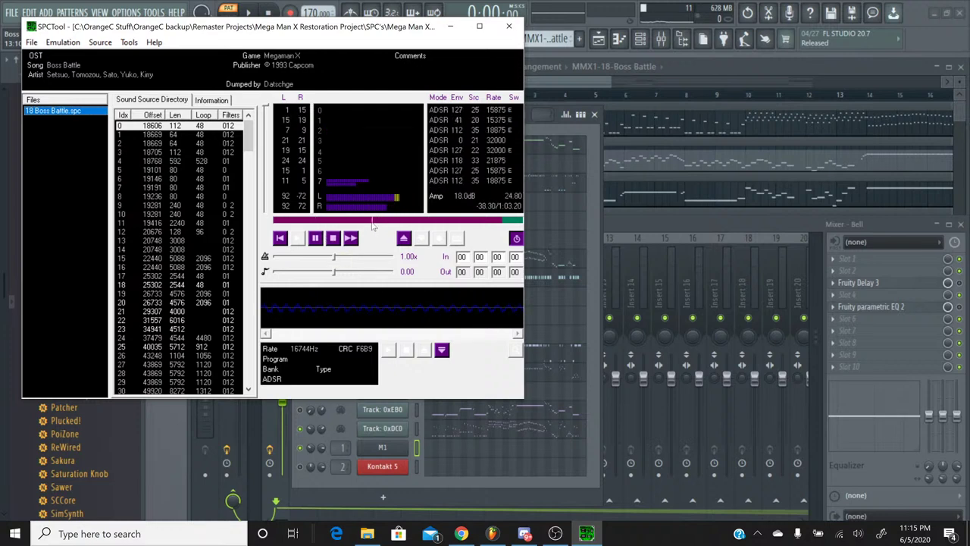
click(331, 239)
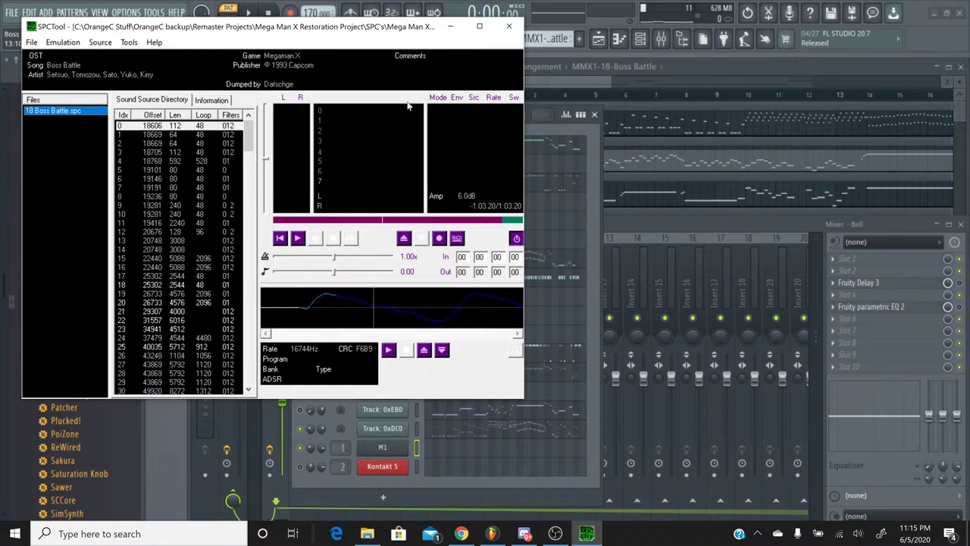
click(448, 31)
Examine the Track: 0xDC0 notes around bars 17 to 22 in the MMX1-18-Boss Battle pattern's piano roll
click(445, 431)
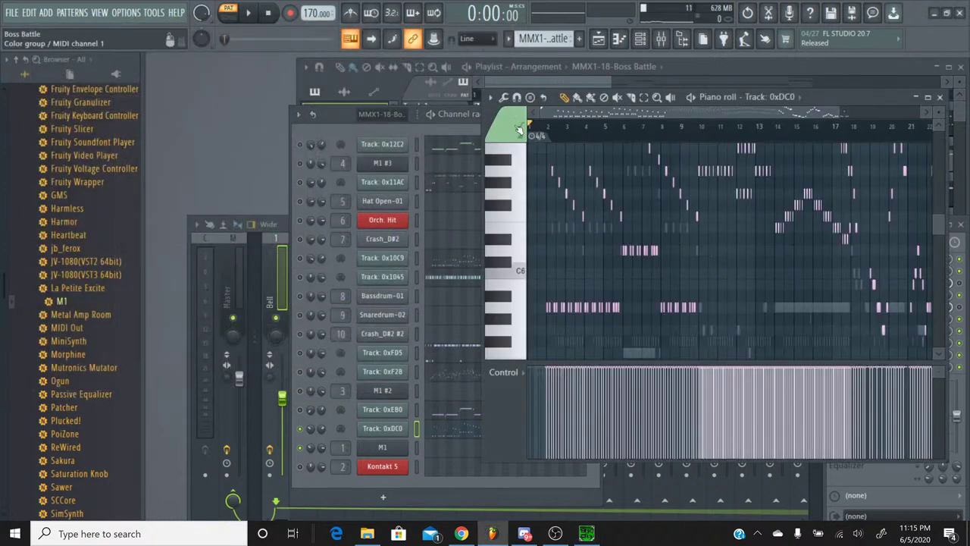
scroll(583, 136, up, 5)
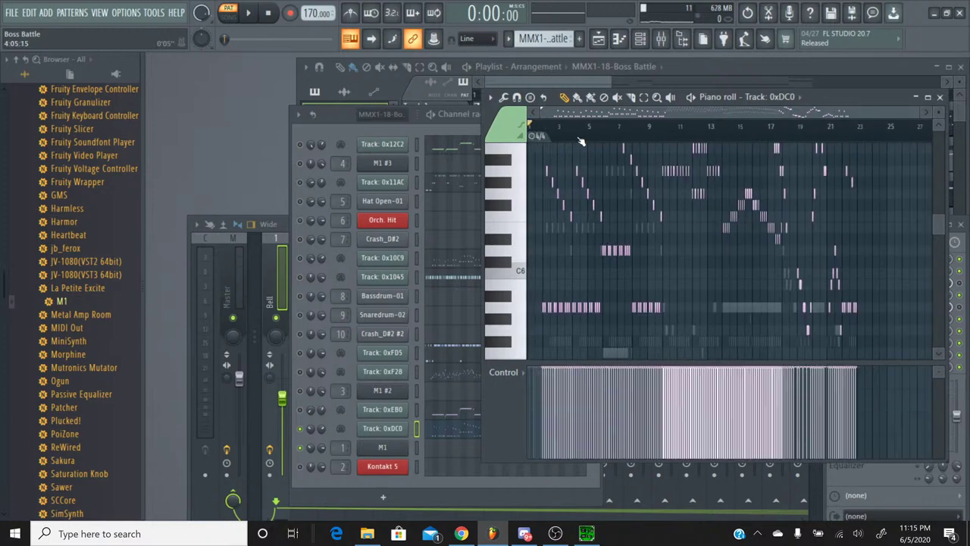
drag(591, 113, 807, 115)
scroll(640, 157, up, 4)
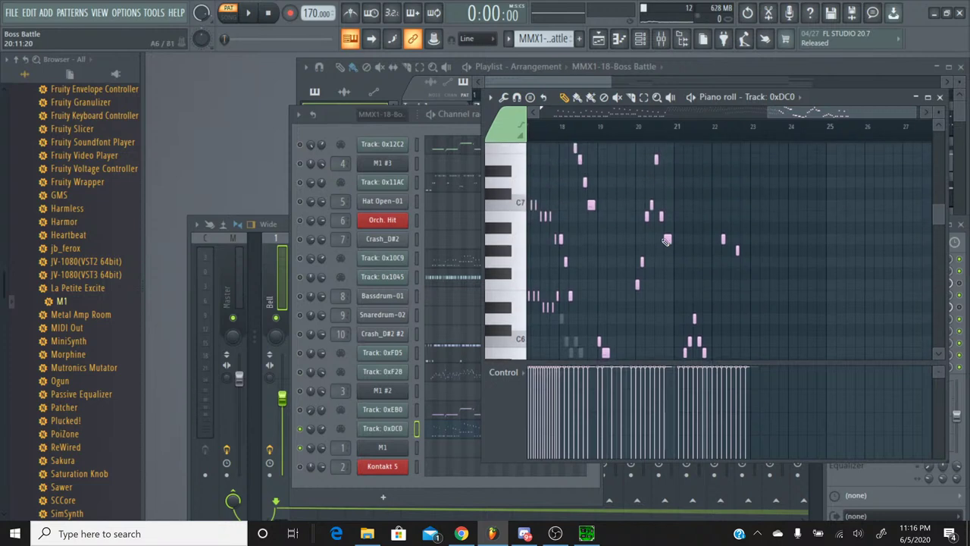
scroll(641, 141, up, 4)
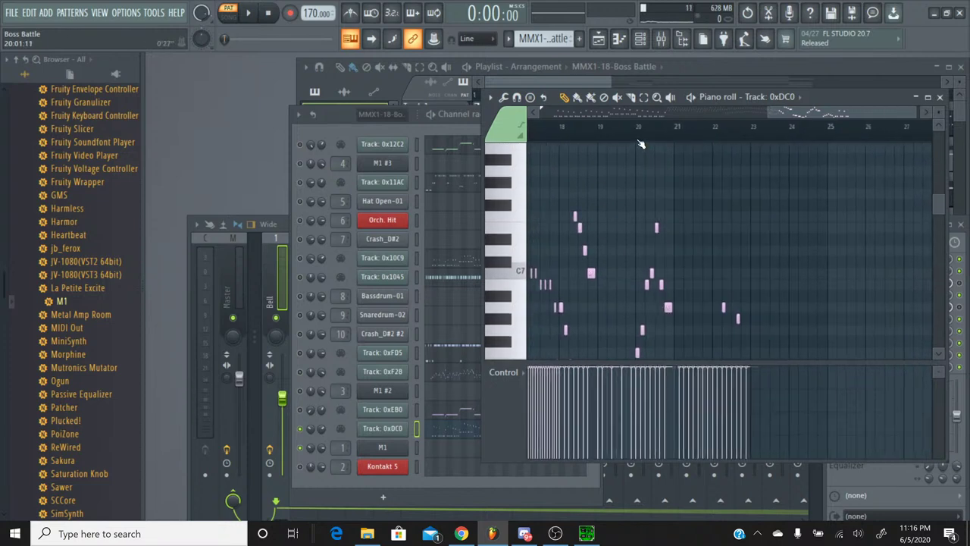
mouse_move(793, 115)
mouse_down()
mouse_move(731, 113)
mouse_move(789, 116)
mouse_up()
scroll(747, 184, down, 5)
scroll(743, 175, up, 3)
scroll(731, 179, up, 2)
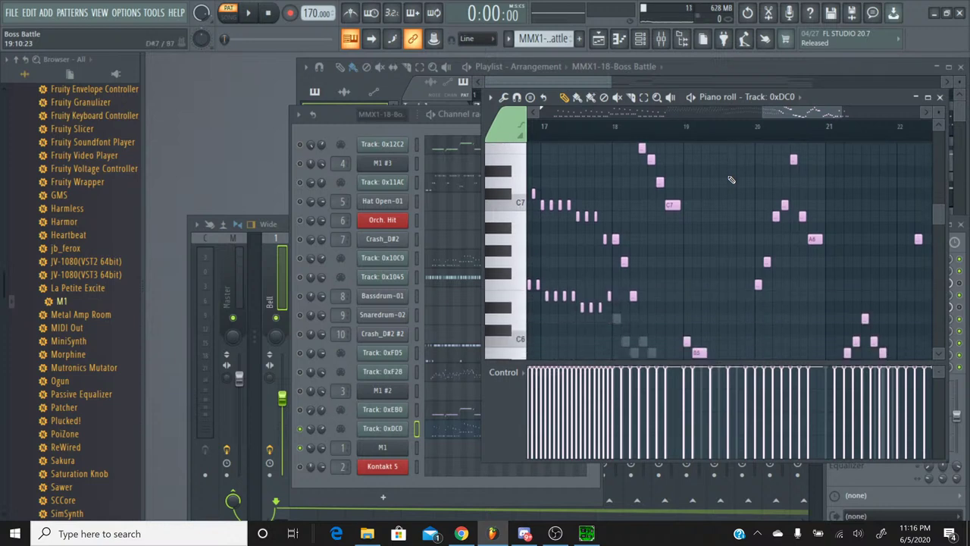
Listen to 18 Boss Battle.spc in SPCTool as a reference for the Track: 0xDC0 part, and stop its playback
click(587, 533)
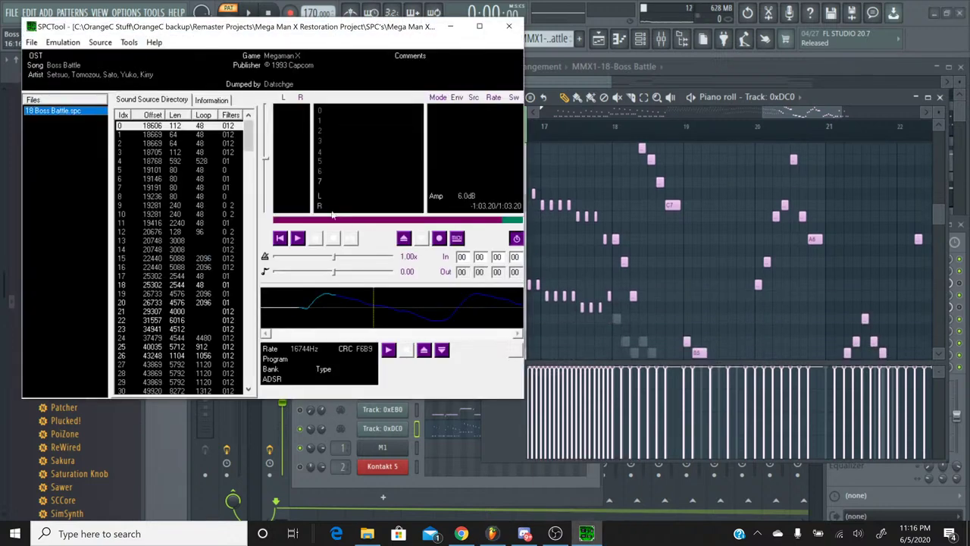
click(299, 238)
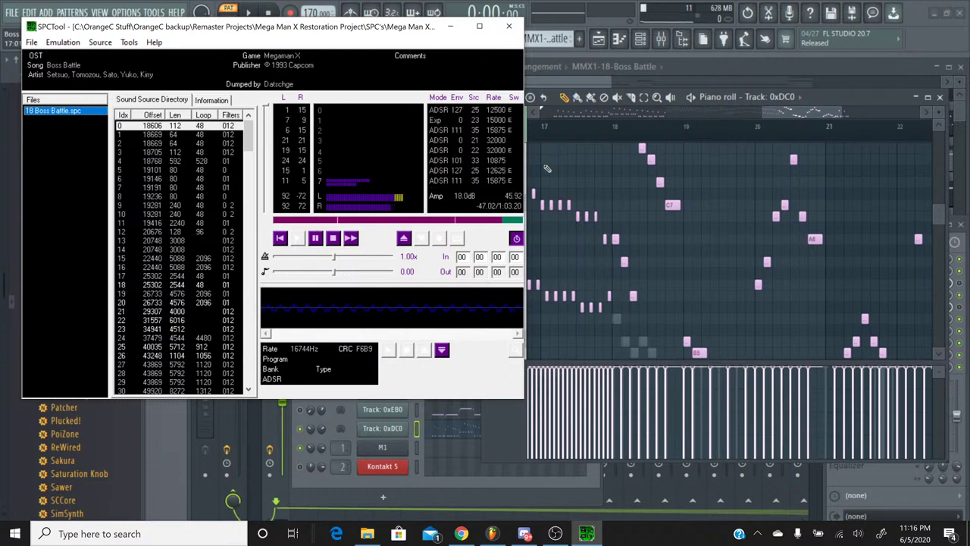
scroll(619, 129, up, 3)
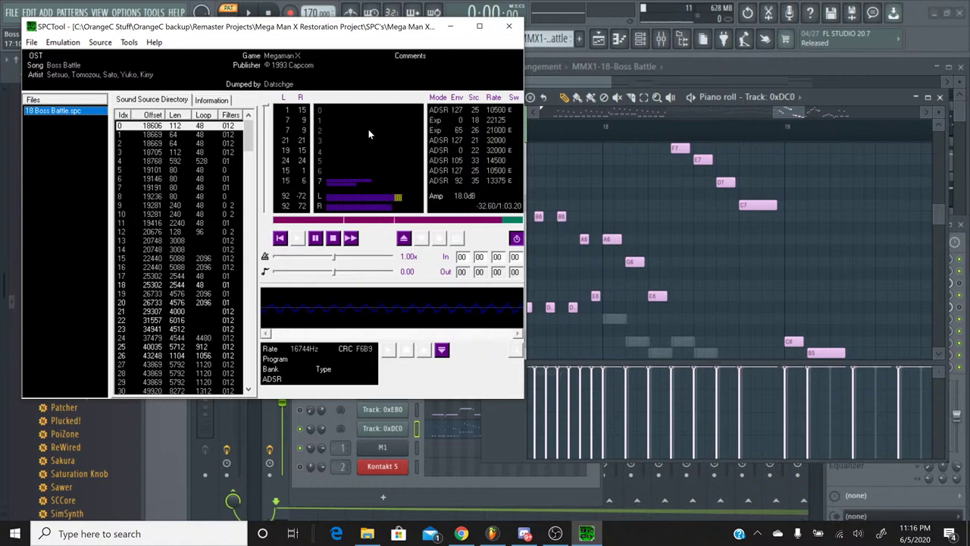
click(334, 239)
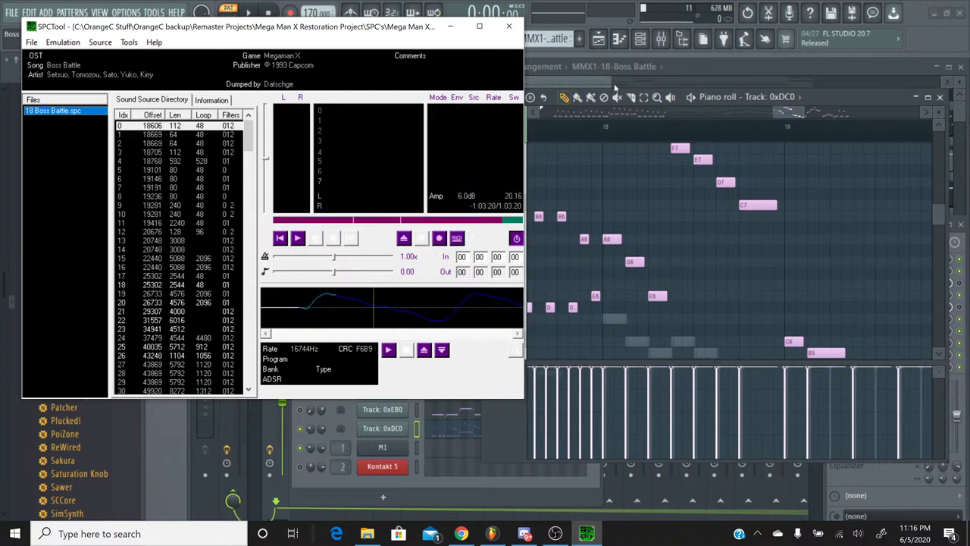
In FL Studio, examine the high and low Track: 0xDC0 notes from bar 20 to 22 and back at bar 18
drag(792, 118, 827, 117)
scroll(736, 217, down, 5)
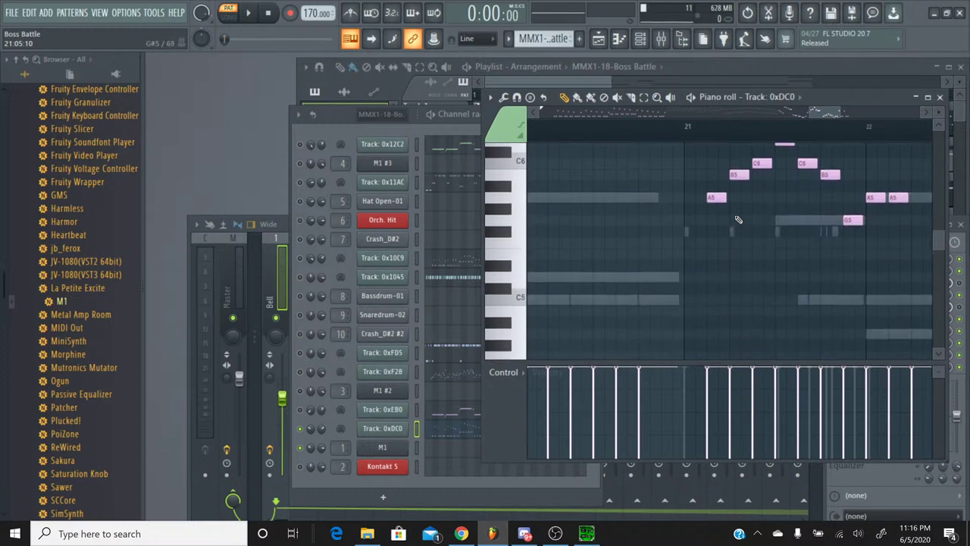
scroll(741, 187, up, 5)
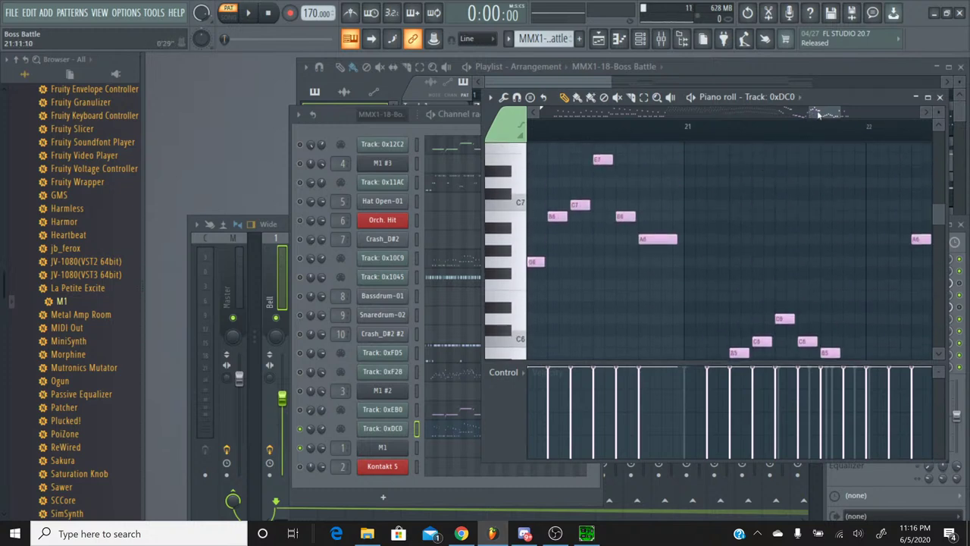
drag(819, 114, 784, 114)
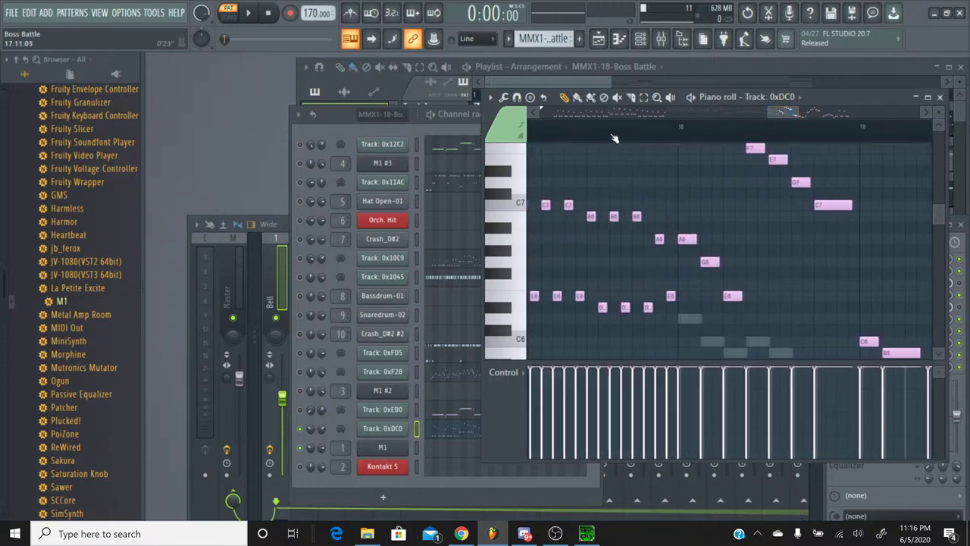
Select the Track: 0xDC0 notes from the start of the pattern up to bar 18, and close the piano roll
click(643, 97)
drag(672, 353, 454, 156)
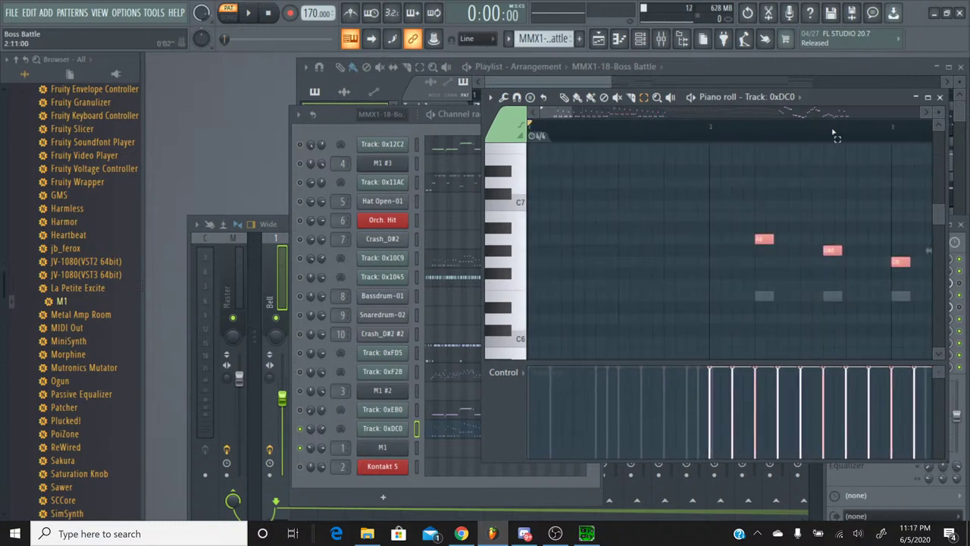
click(941, 98)
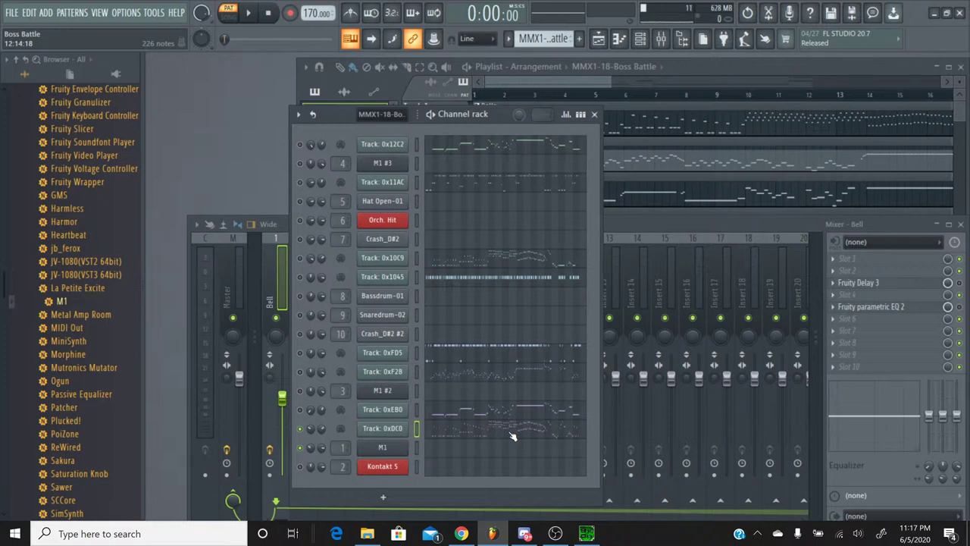
Switch to the Bells pattern, open the M1 channel's notes around bar 17 and start playback
click(509, 39)
click(525, 68)
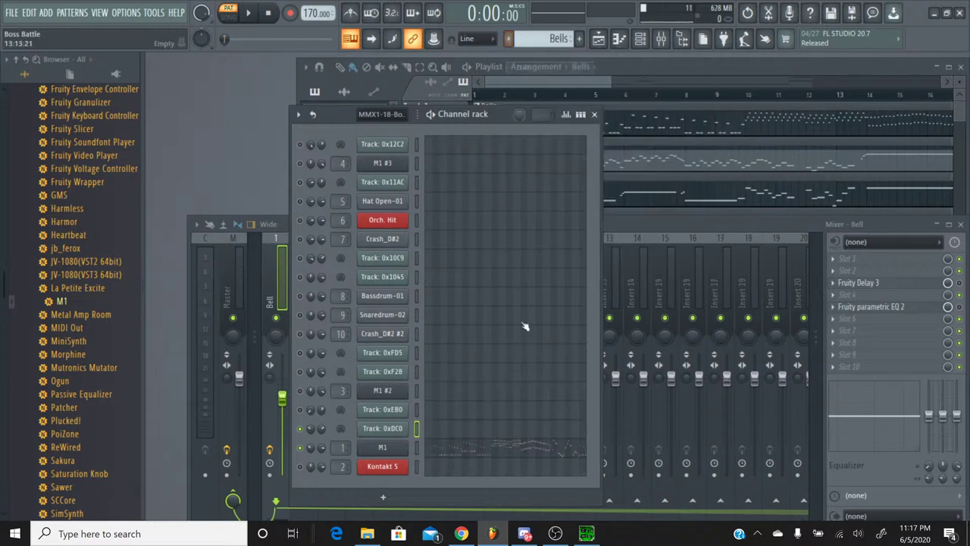
click(505, 458)
drag(556, 119, 658, 122)
click(259, 19)
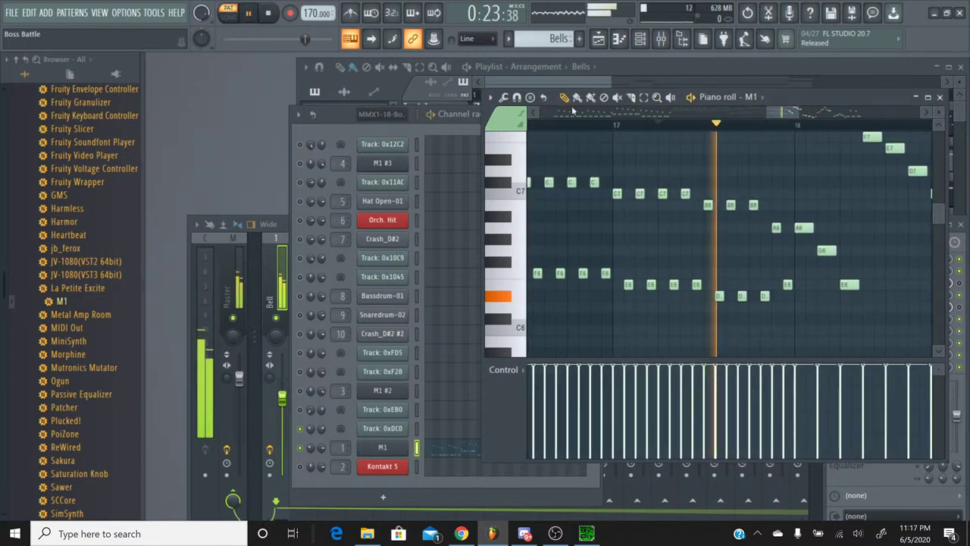
Listen to the M1 passage from bar 17 to bar 20, replaying it from several points
drag(791, 119, 793, 114)
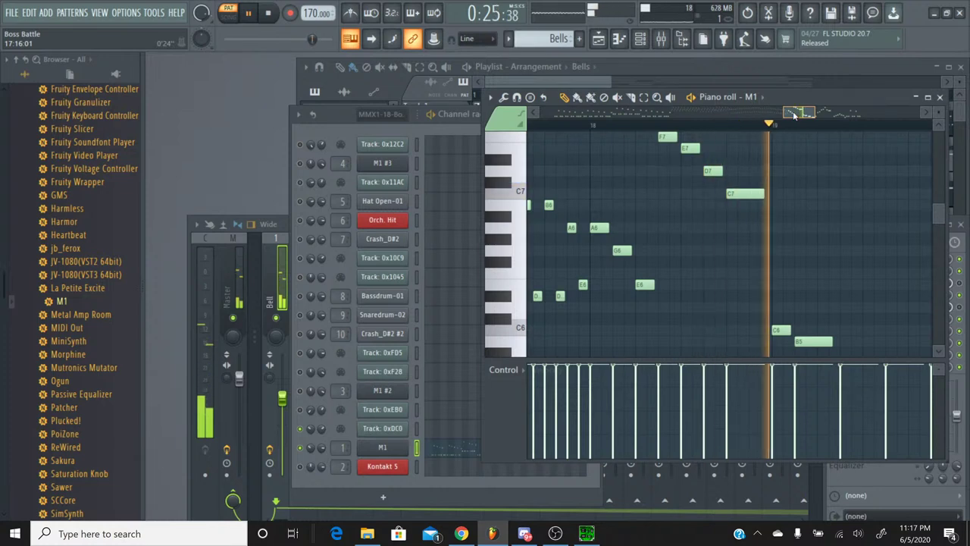
click(598, 130)
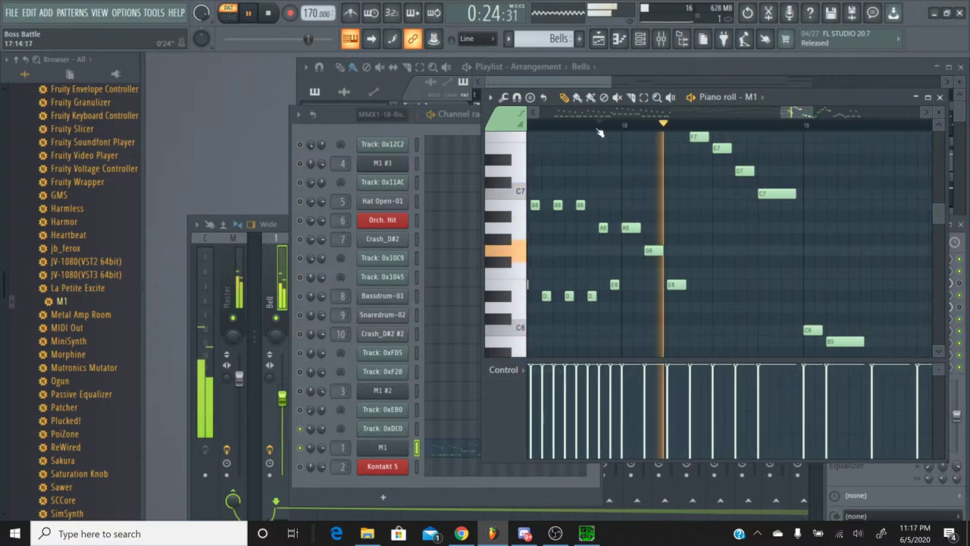
click(588, 132)
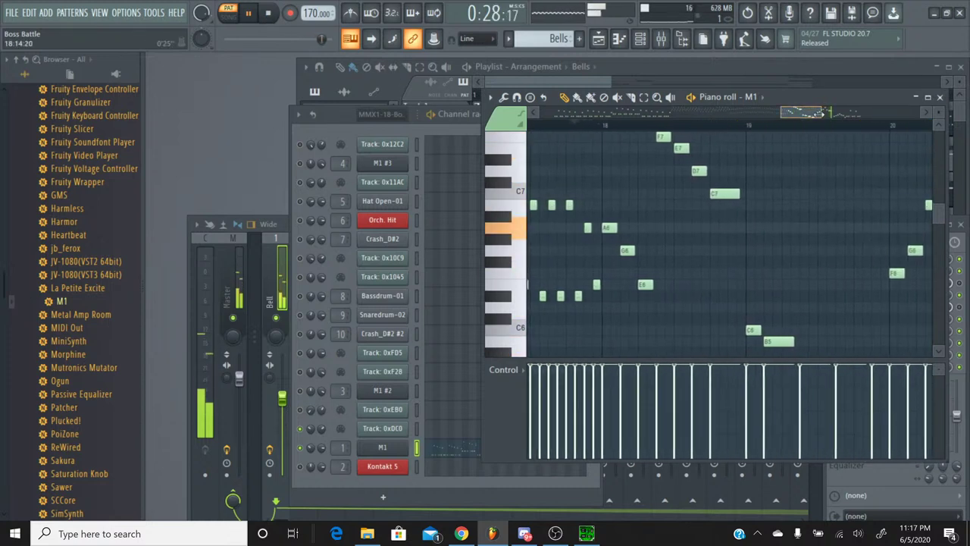
scroll(820, 171, down, 4)
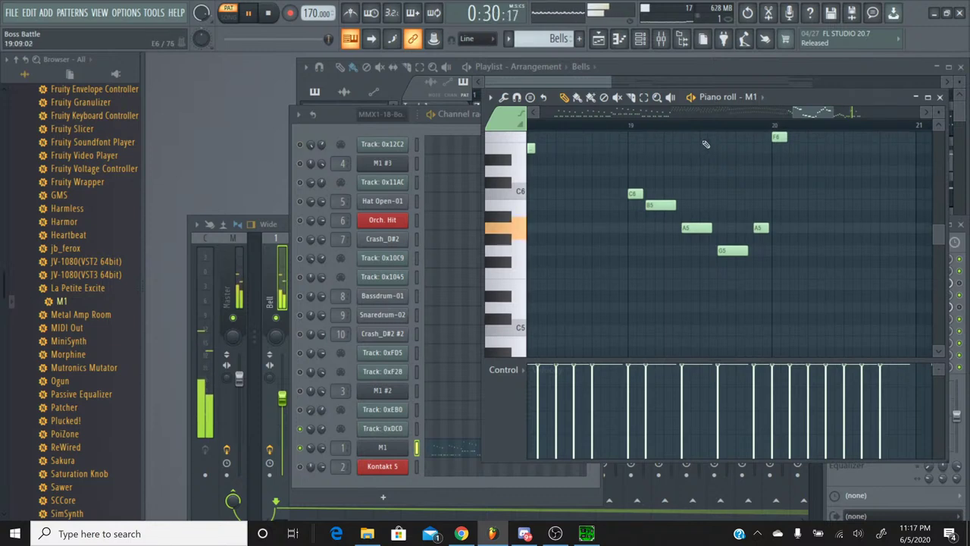
click(705, 124)
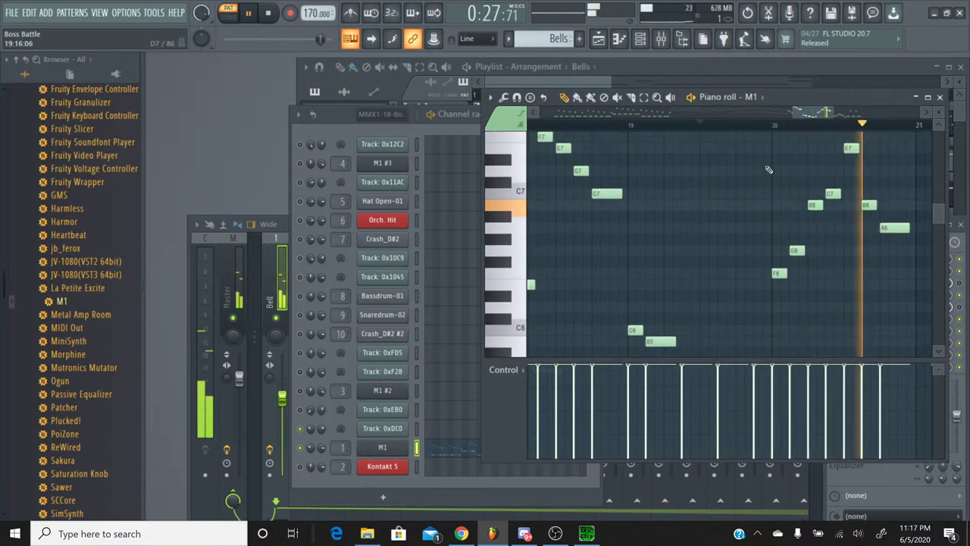
Delete the low M1 notes C6, B5, A5, G5 and A5 in bar 19 of the Bells pattern
scroll(769, 162, up, 1)
click(643, 97)
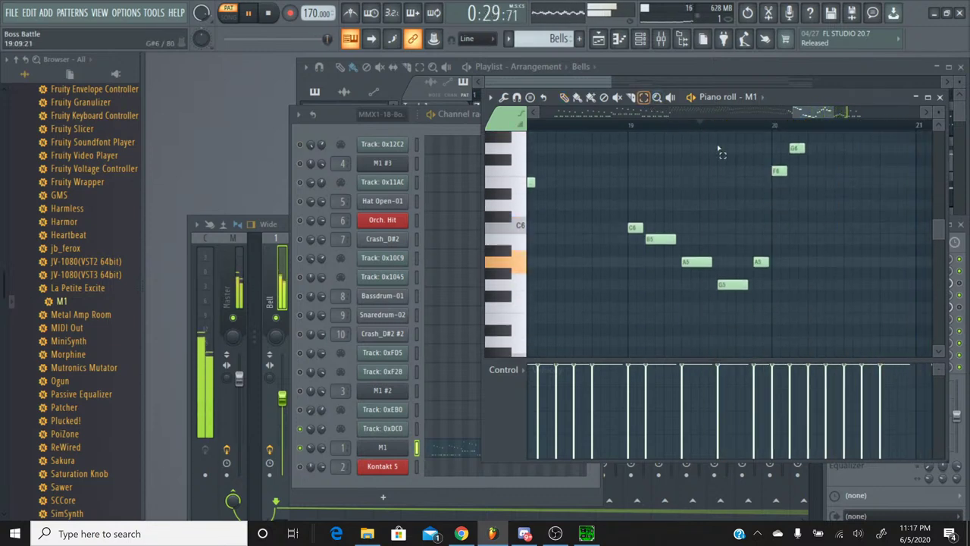
drag(795, 323, 597, 191)
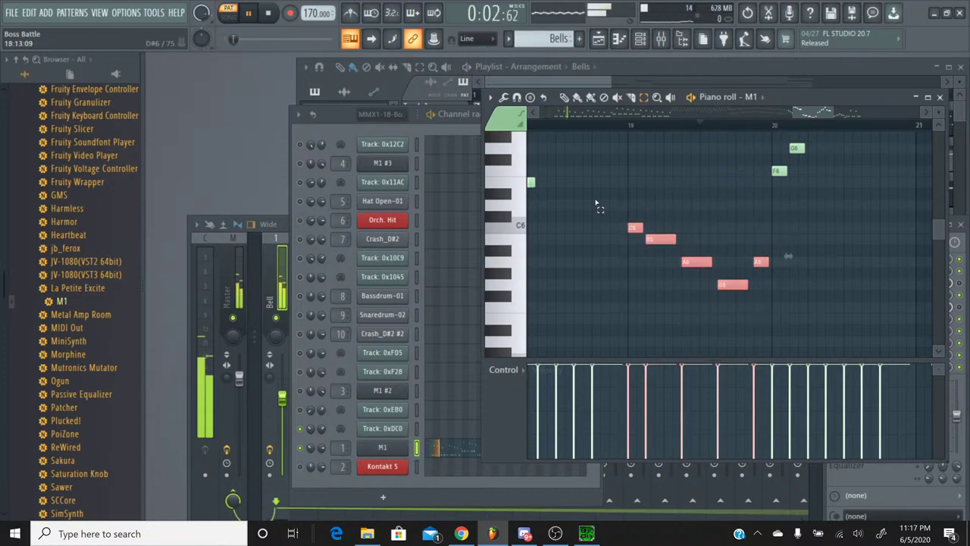
key(Delete)
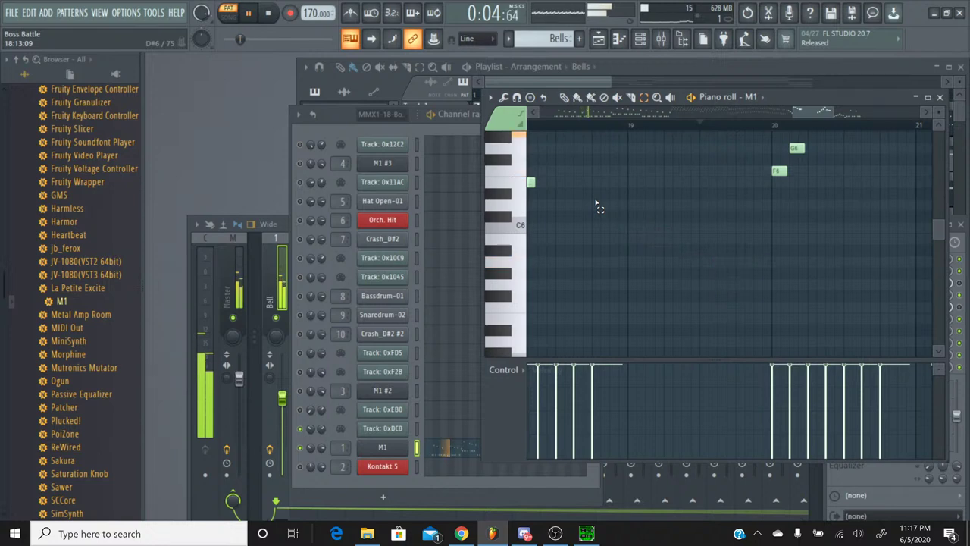
Replay the M1 notes from the end of bar 20 into bar 22 to judge the closing passage
scroll(796, 163, up, 1)
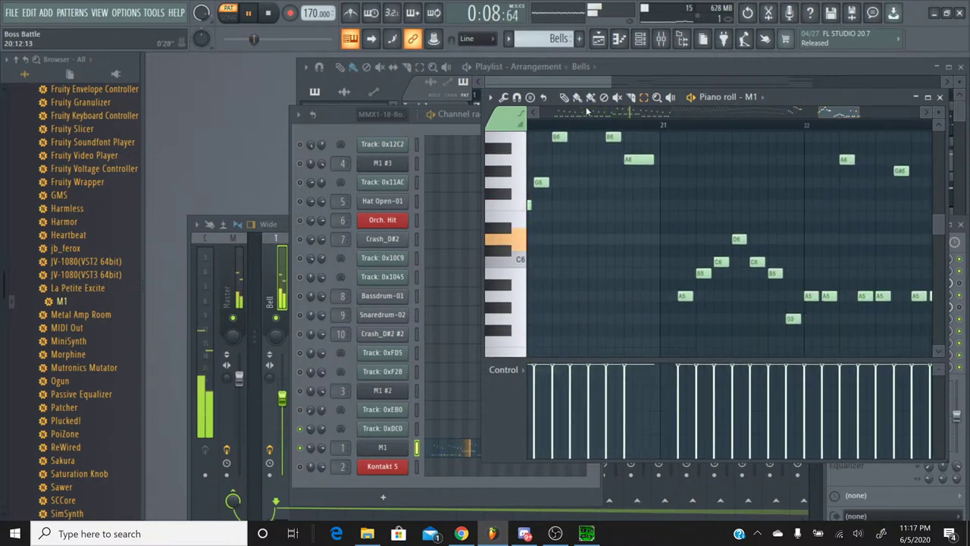
click(565, 100)
click(664, 124)
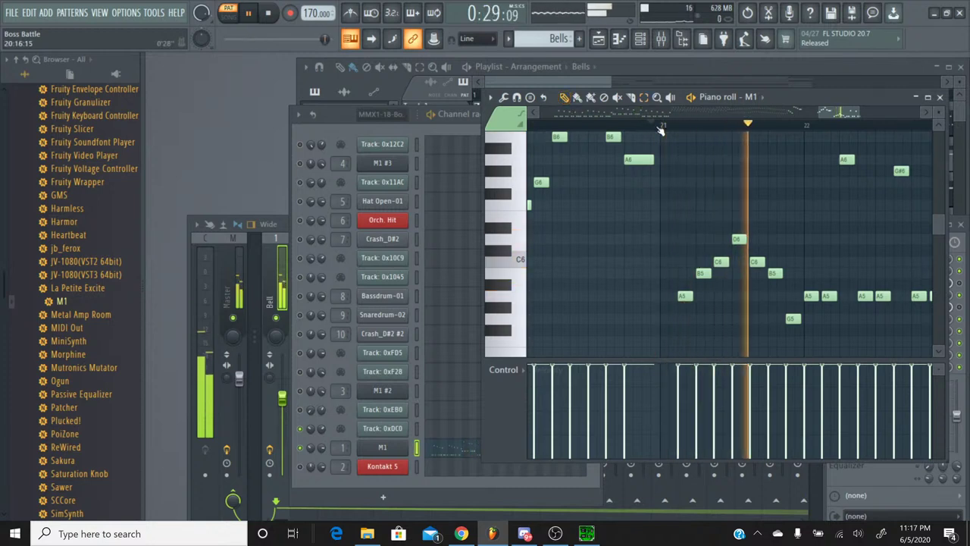
drag(826, 113, 845, 115)
click(623, 123)
click(552, 124)
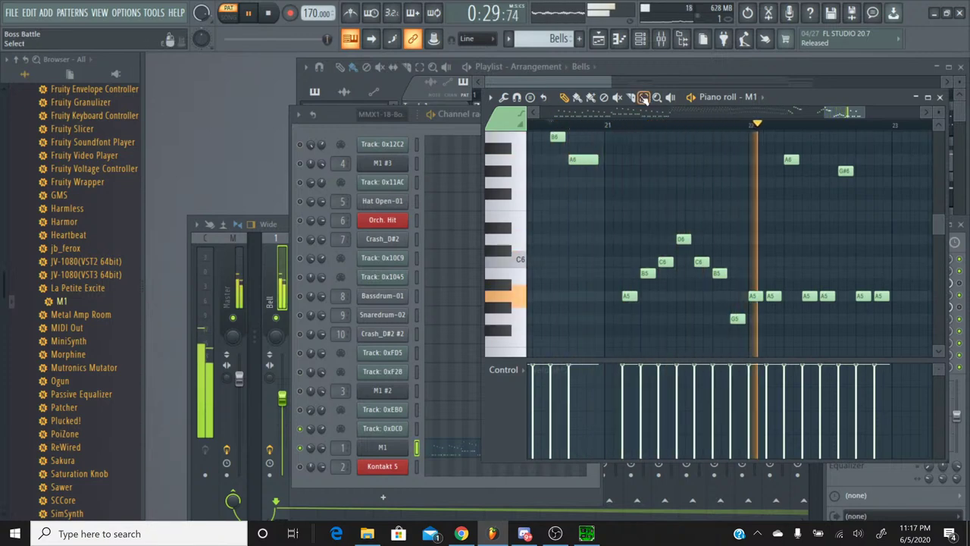
Delete all M1 notes in bars 21 and 22 of the Bells pattern, stop playback and close the piano roll
key(e)
drag(630, 333, 910, 168)
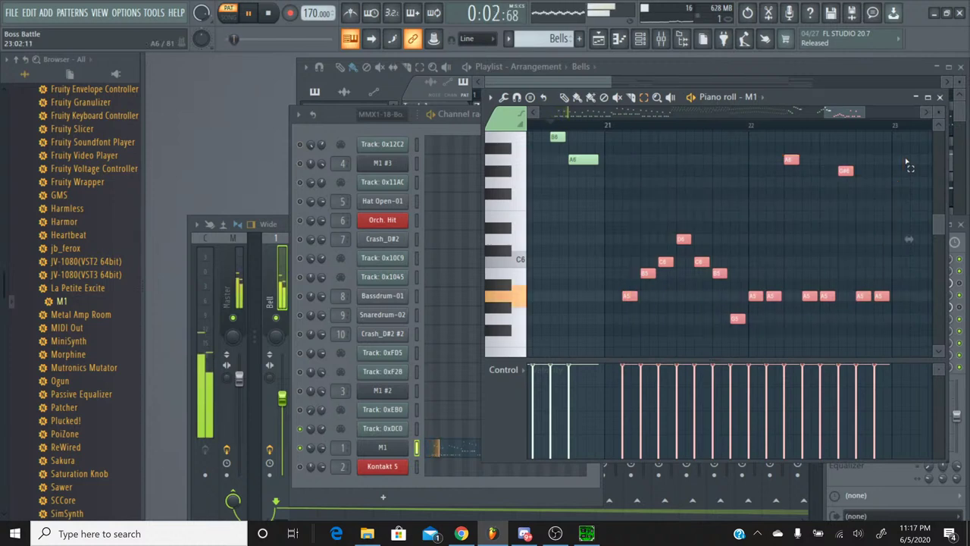
key(Delete)
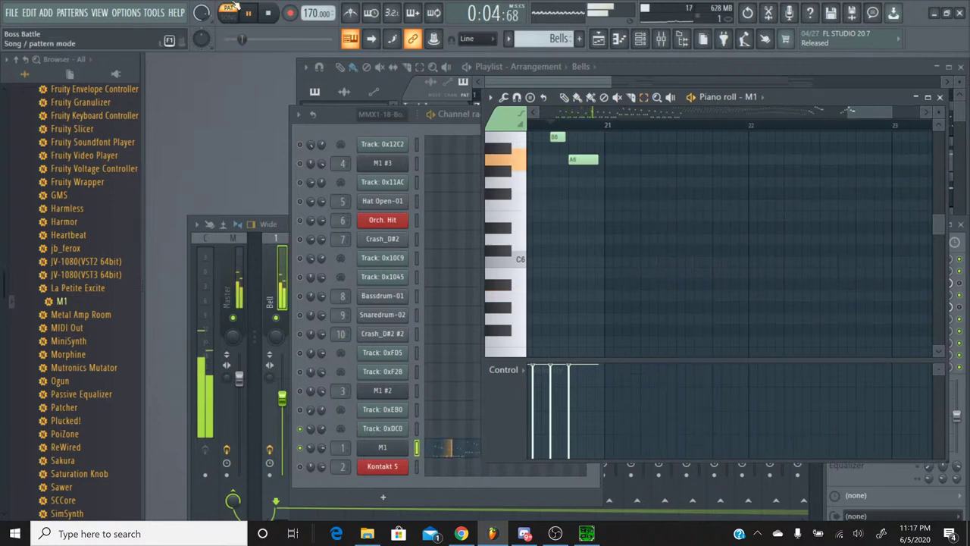
click(274, 14)
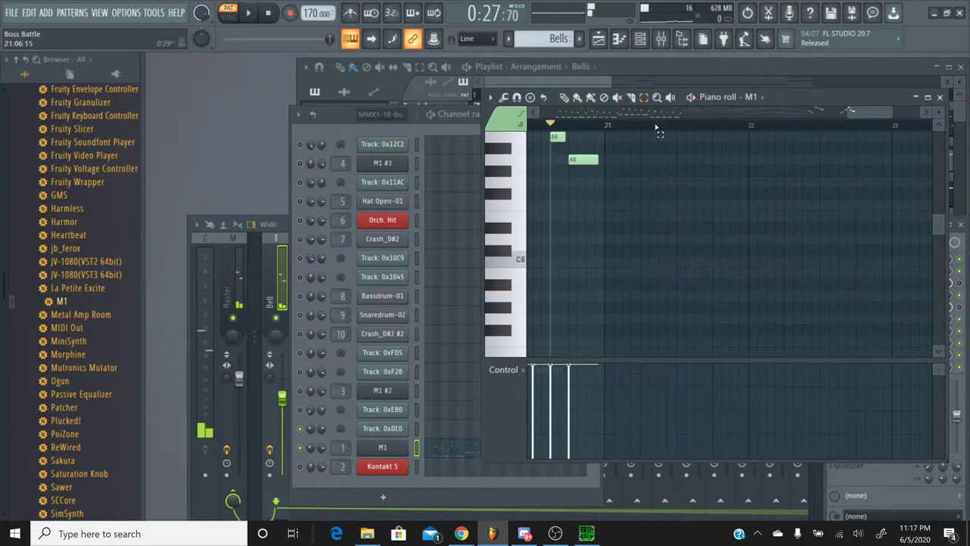
click(940, 97)
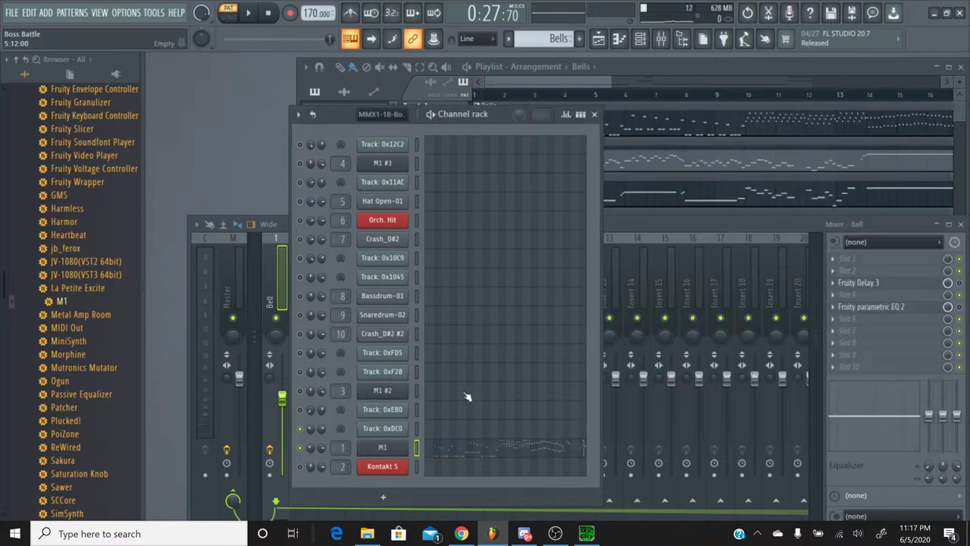
Return to the MMX1-18-Boss Battle pattern and select all notes of the Track: 0x10C9 channel
click(513, 45)
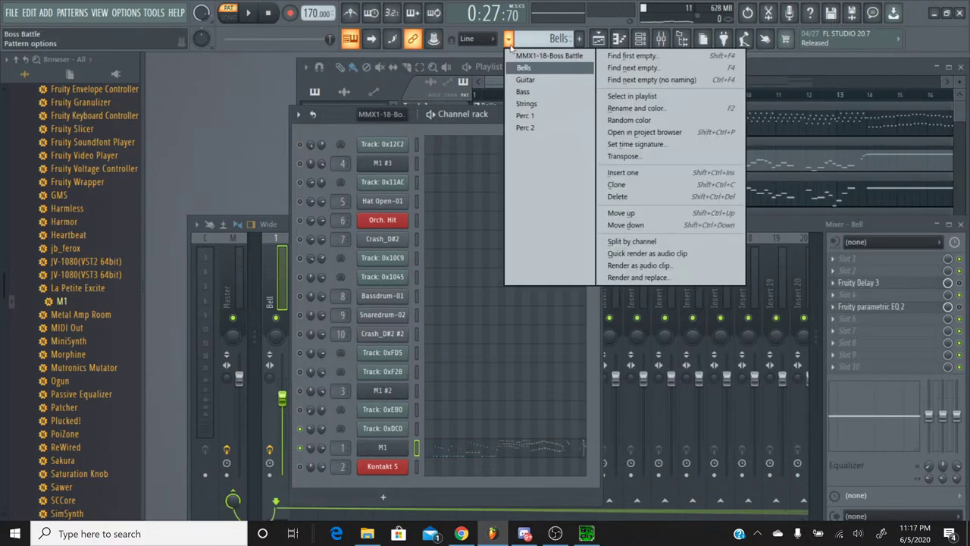
click(534, 59)
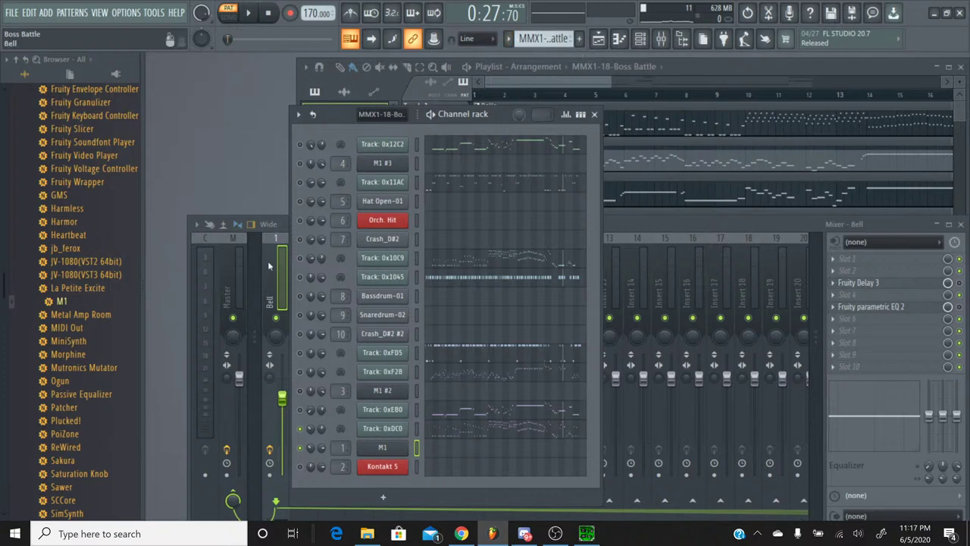
click(477, 257)
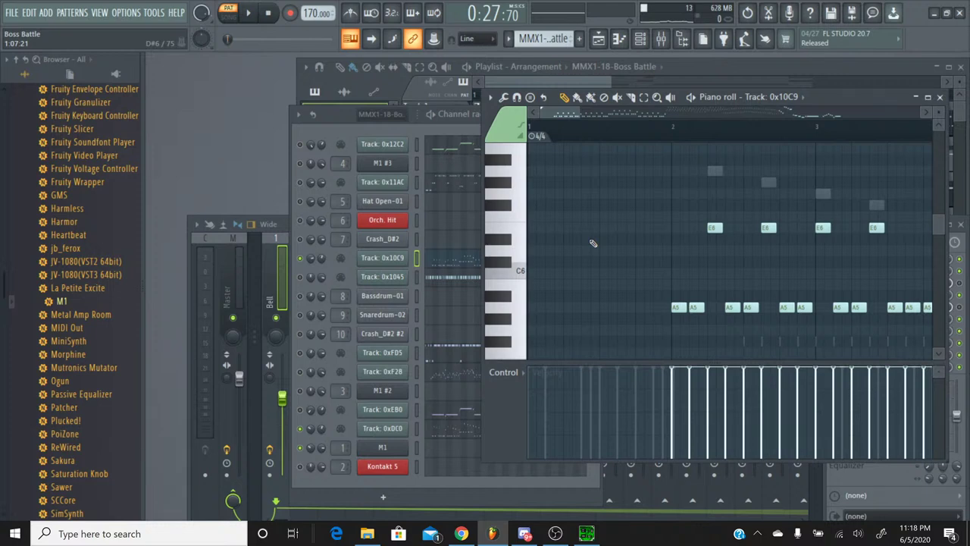
key(ctrl+a)
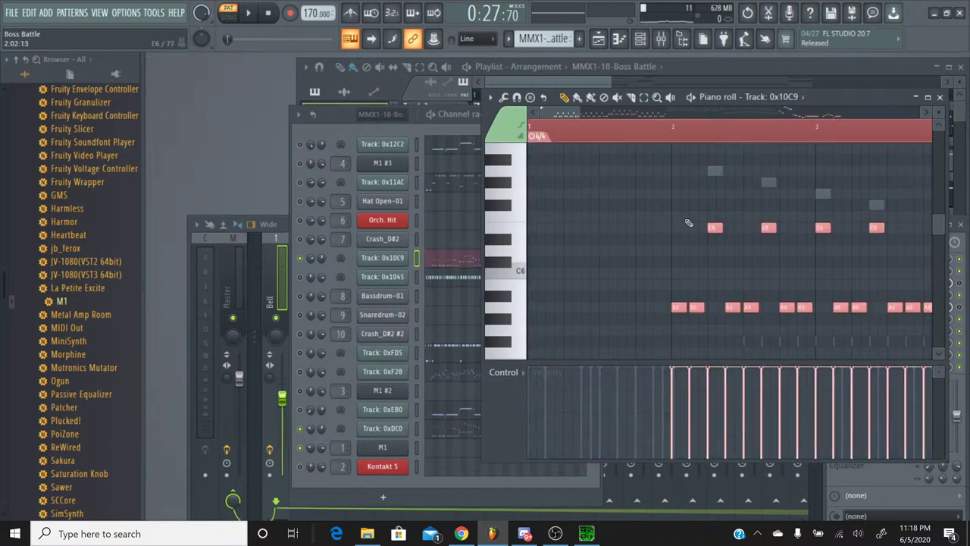
click(940, 97)
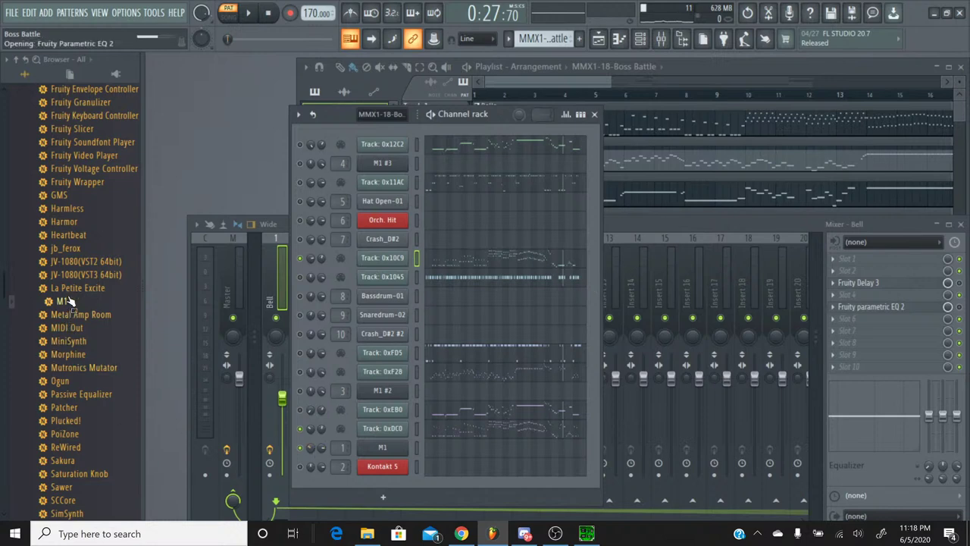
Add another M1 instrument channel and load the Vibes program from its Bell/Mallet category
drag(60, 301, 400, 454)
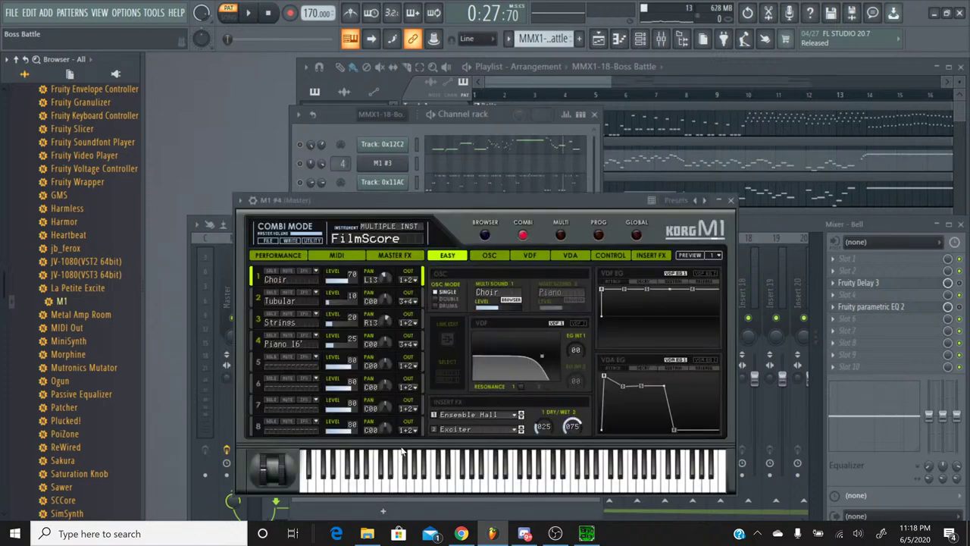
click(486, 235)
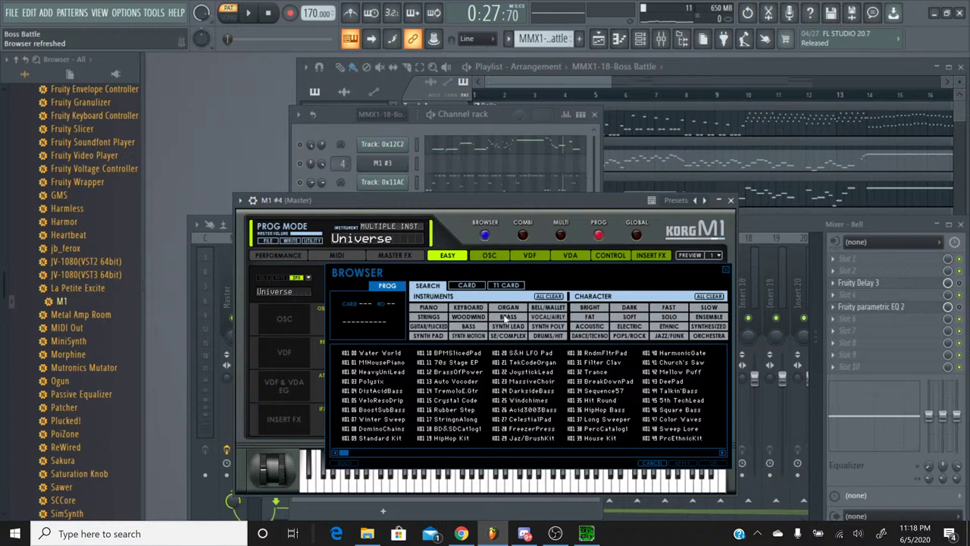
click(533, 309)
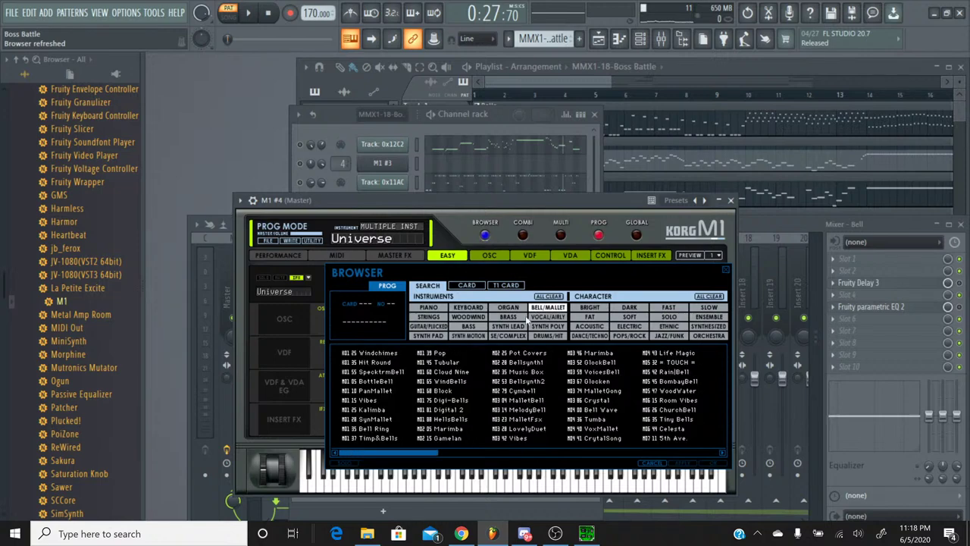
double_click(508, 439)
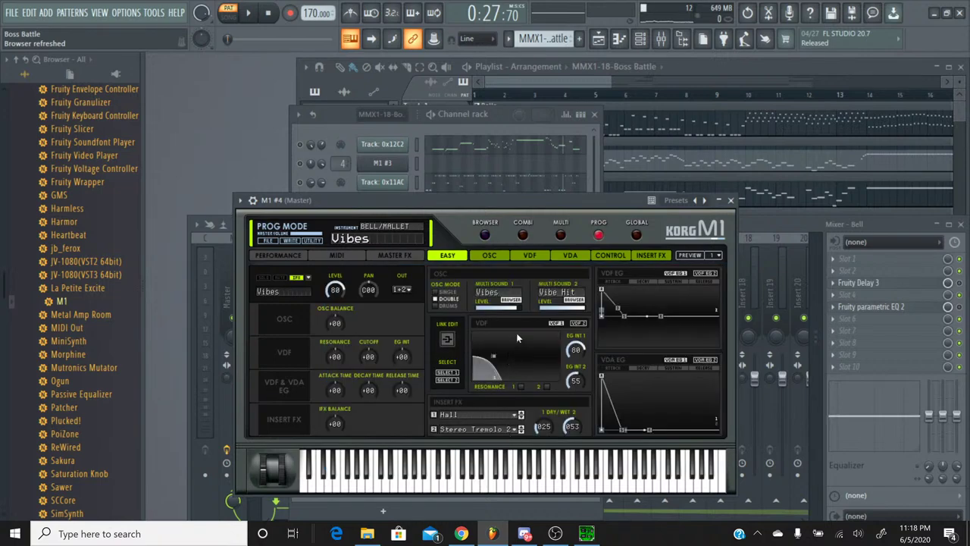
Switch to the YouTube Studio live stream page in Chrome, read the live chat comments, and return to FL Studio
click(464, 535)
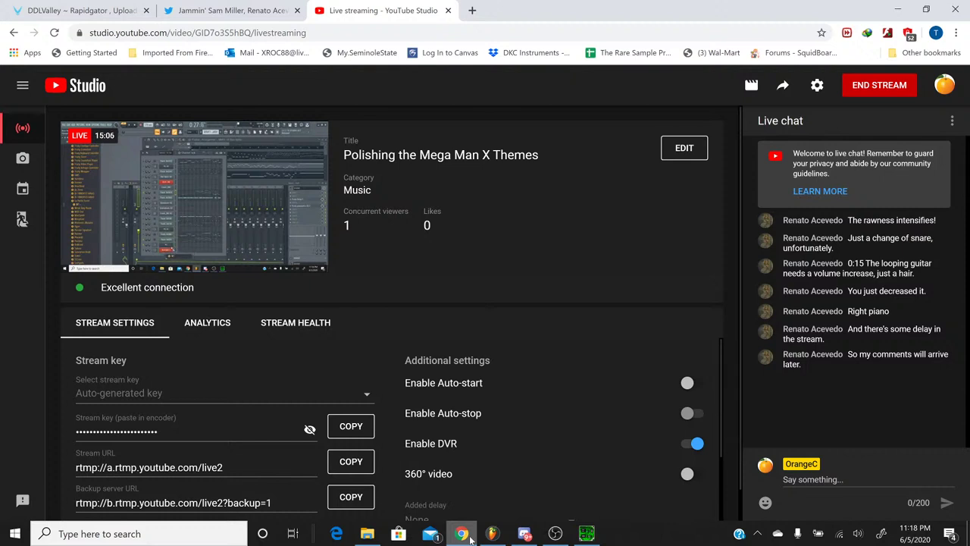
click(469, 535)
click(462, 534)
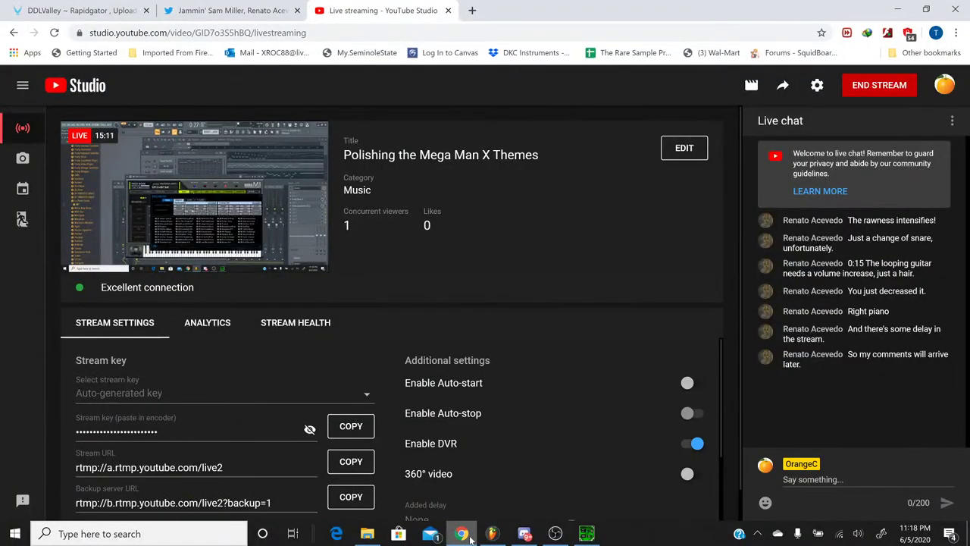
click(470, 537)
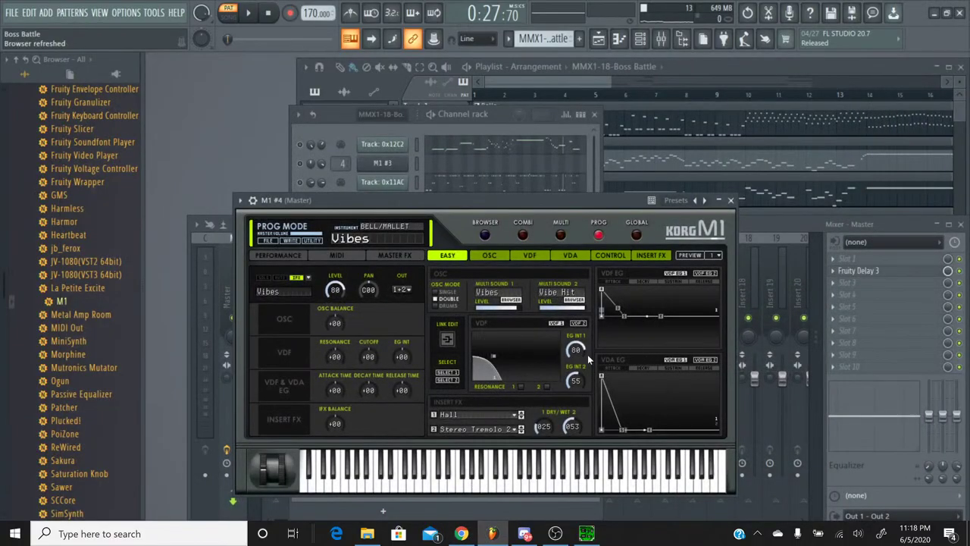
Set both insert effects of the M1 #4 Vibes program to No Effect and route the channel to the Bell mixer track
click(493, 419)
click(466, 108)
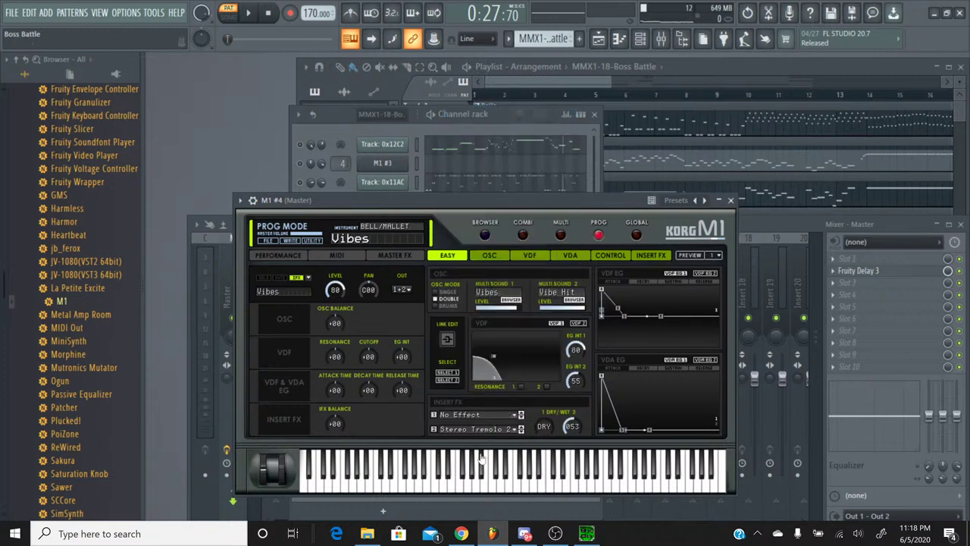
click(482, 429)
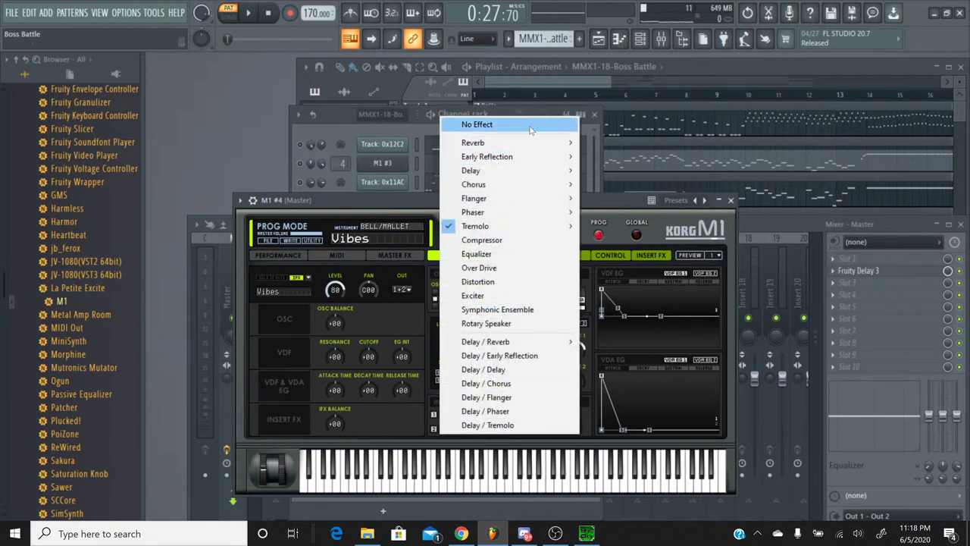
click(469, 123)
click(502, 481)
click(534, 472)
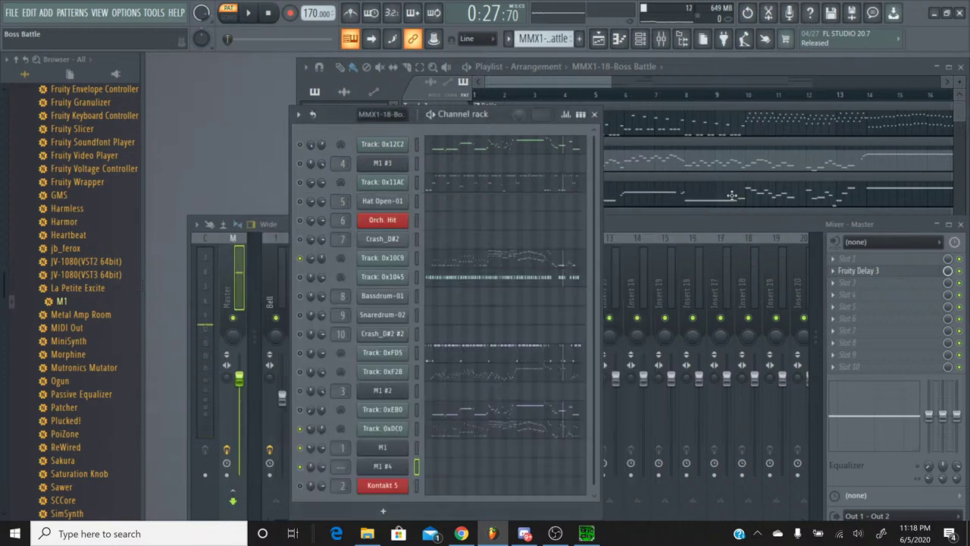
click(731, 200)
click(418, 468)
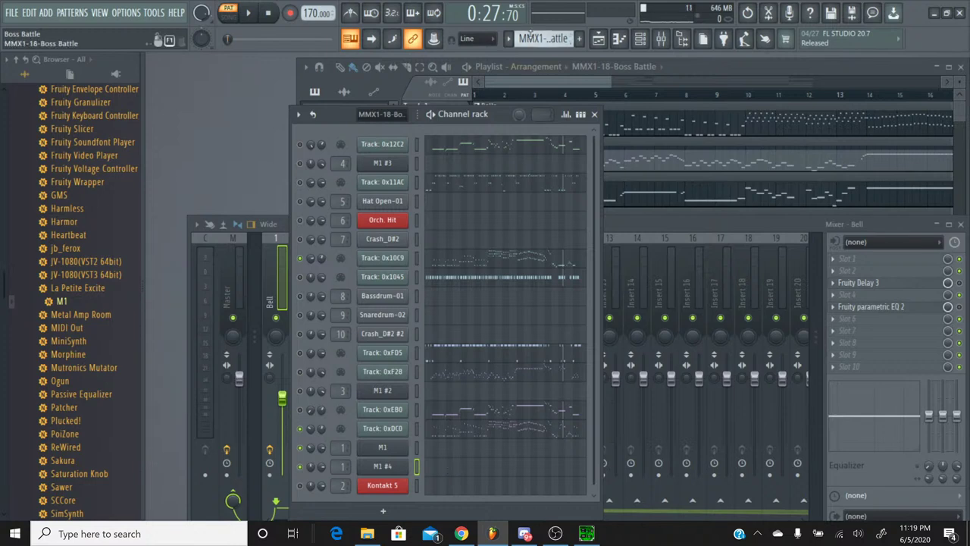
Paste the copied Track: 0x10C9 notes into the M1 #4 channel of the Bells pattern, deselect them and close the piano roll
click(515, 38)
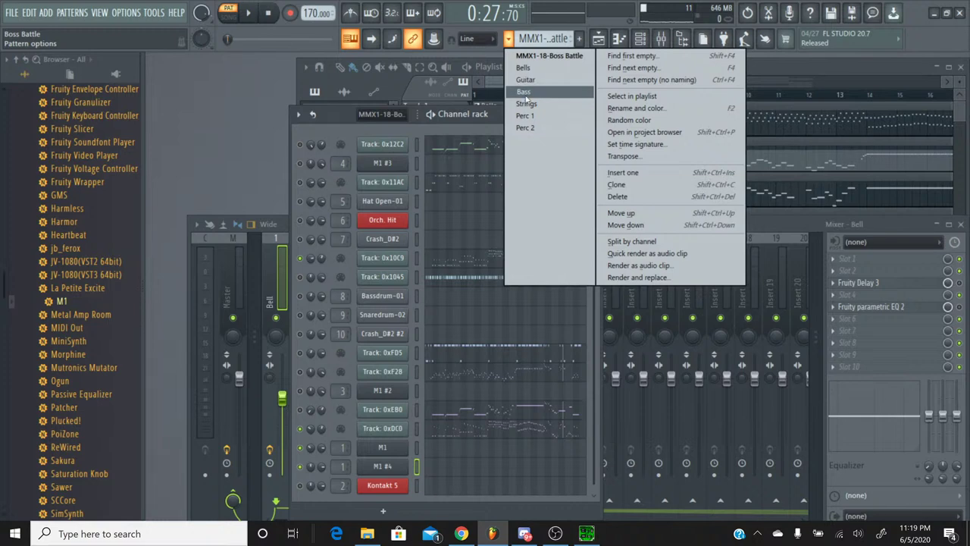
click(528, 68)
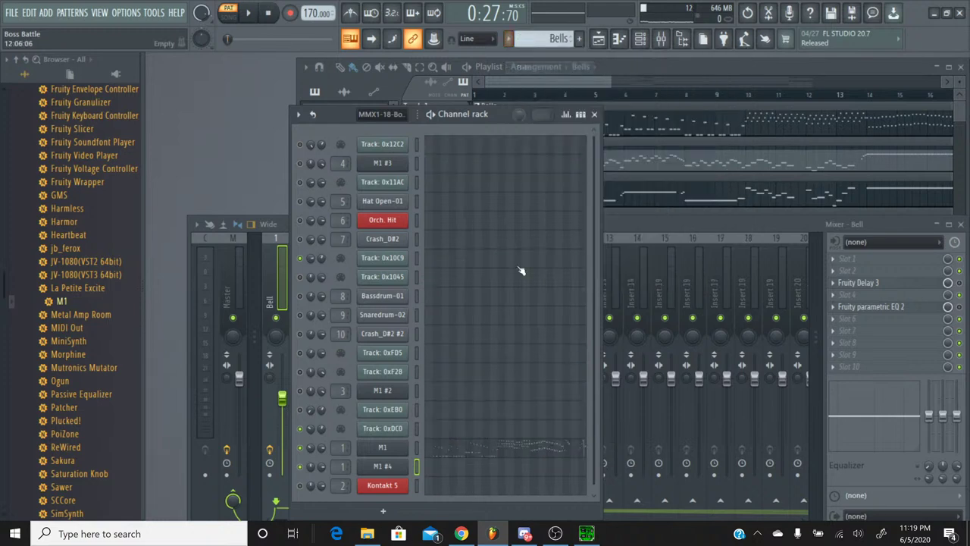
click(434, 468)
drag(565, 121, 573, 117)
key(ctrl+v)
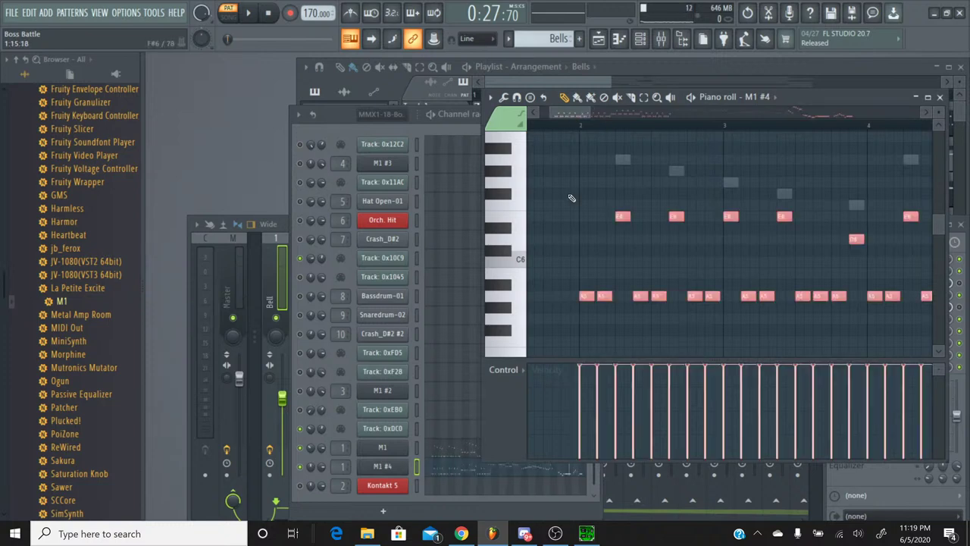
key(ctrl+d)
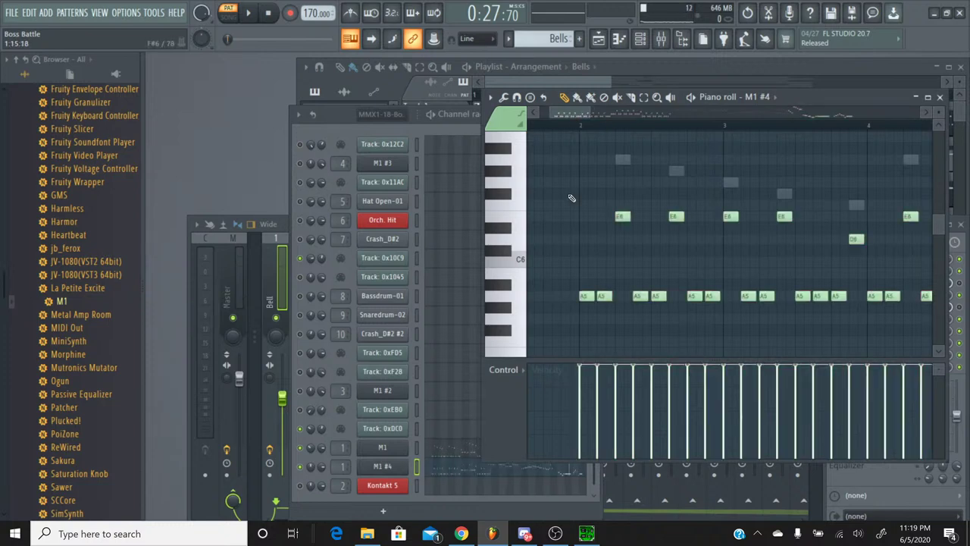
click(940, 98)
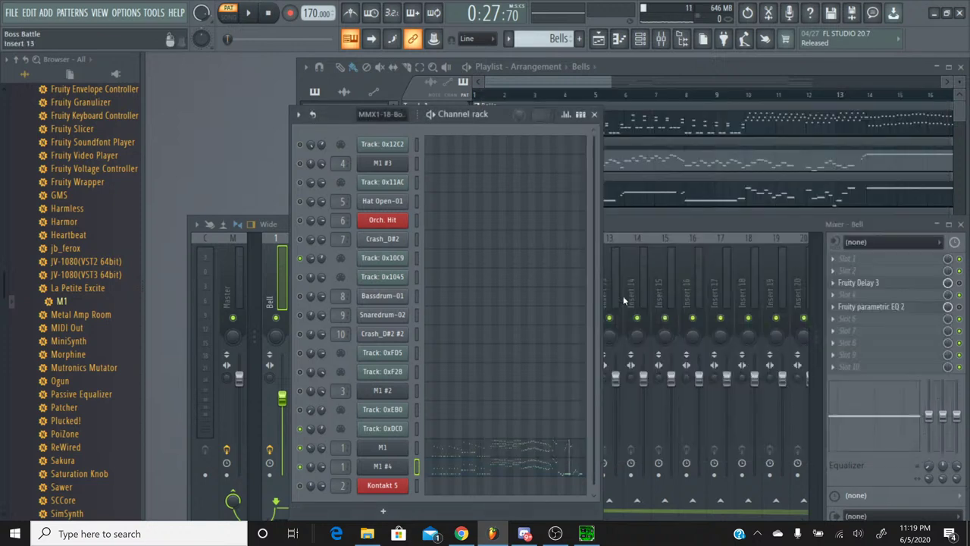
Copy the channel panning of Track: 0x10C9 in the MMX1-18-Boss Battle pattern and paste it onto M1 #4 in the Bells pattern
click(512, 42)
click(518, 55)
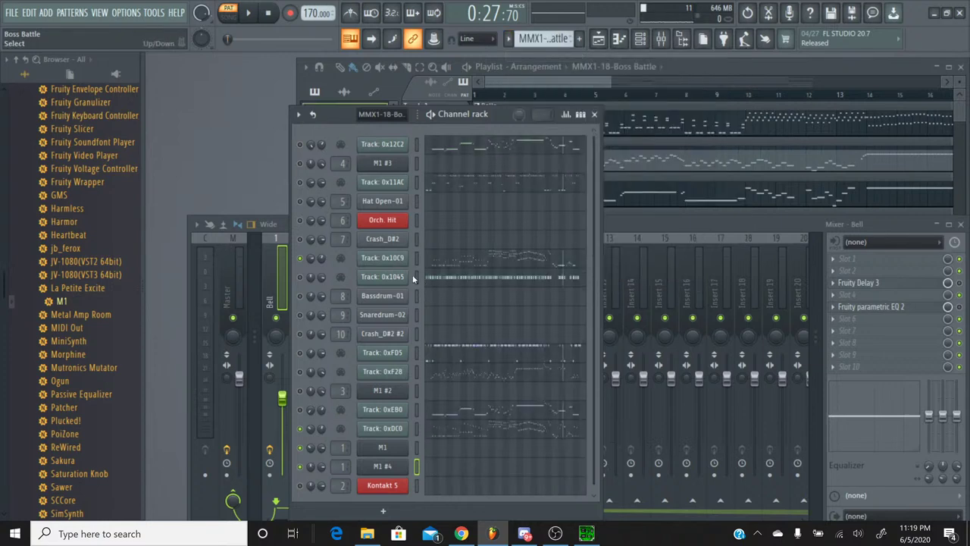
right_click(310, 261)
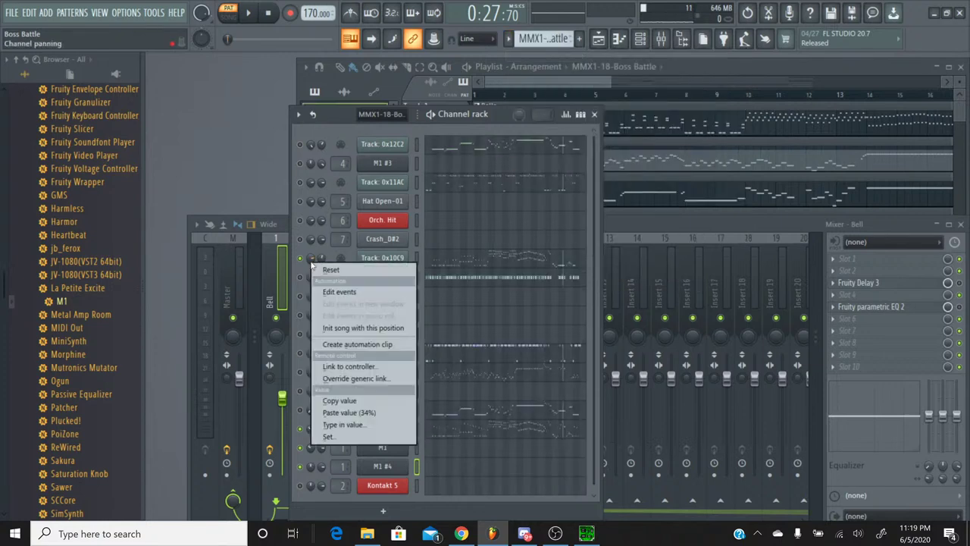
click(336, 400)
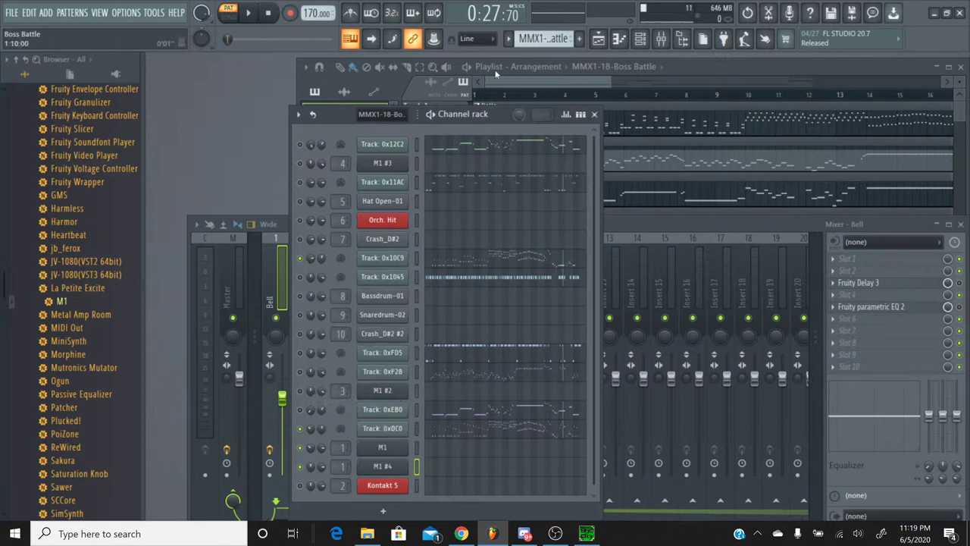
click(508, 39)
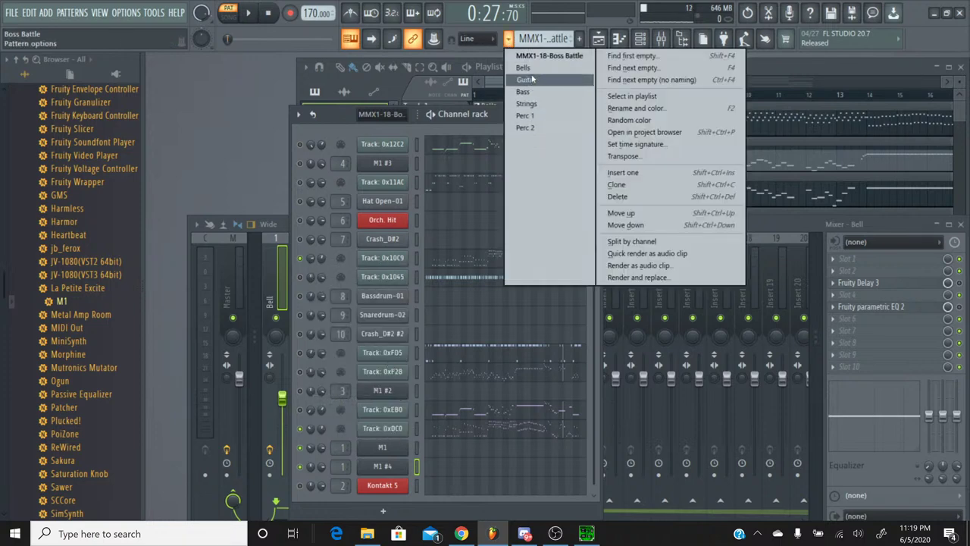
click(530, 69)
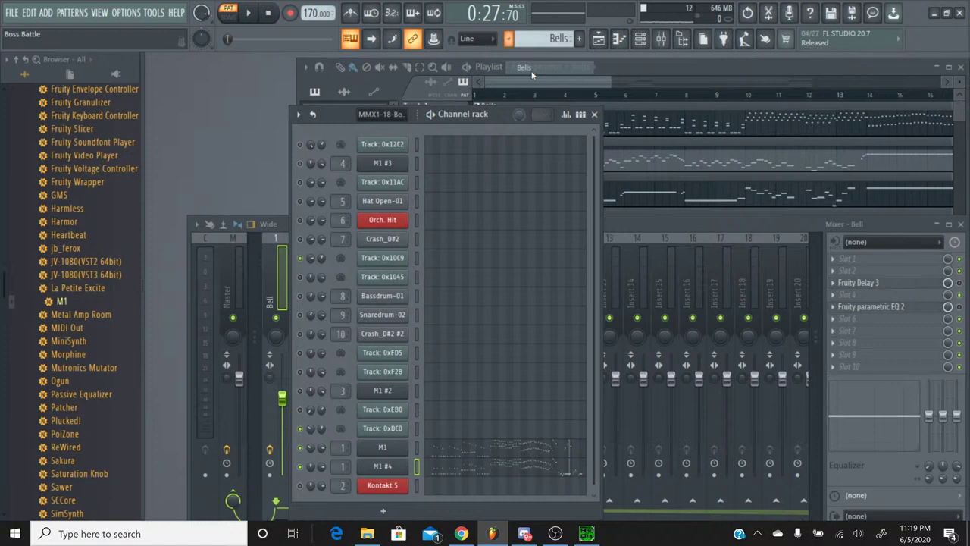
right_click(313, 470)
click(351, 478)
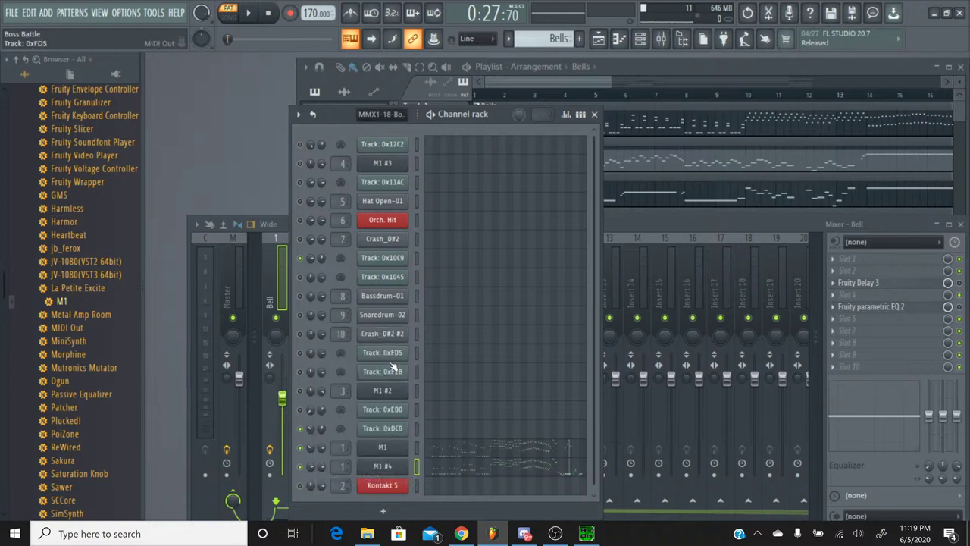
Play the Bells pattern from the beginning to hear M1 and M1 #4 together
click(248, 13)
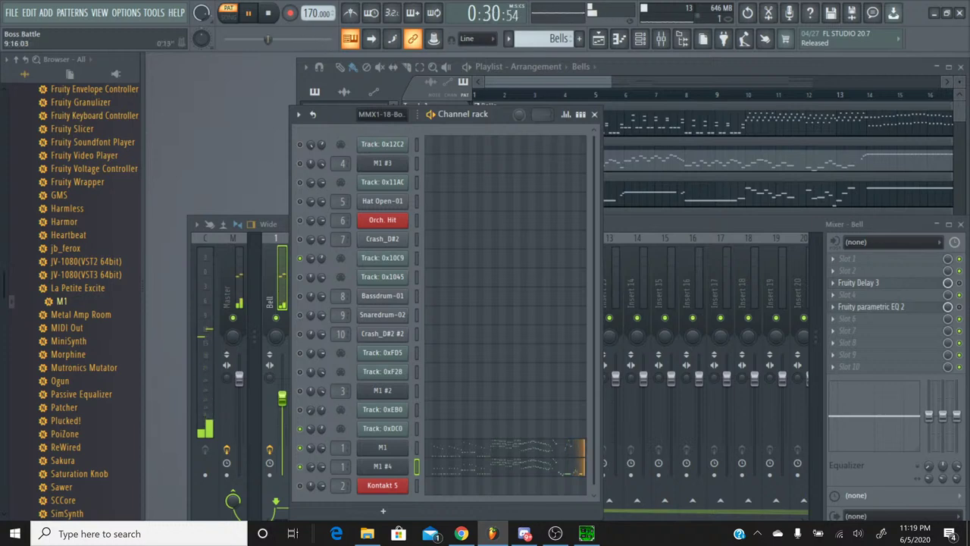
click(225, 42)
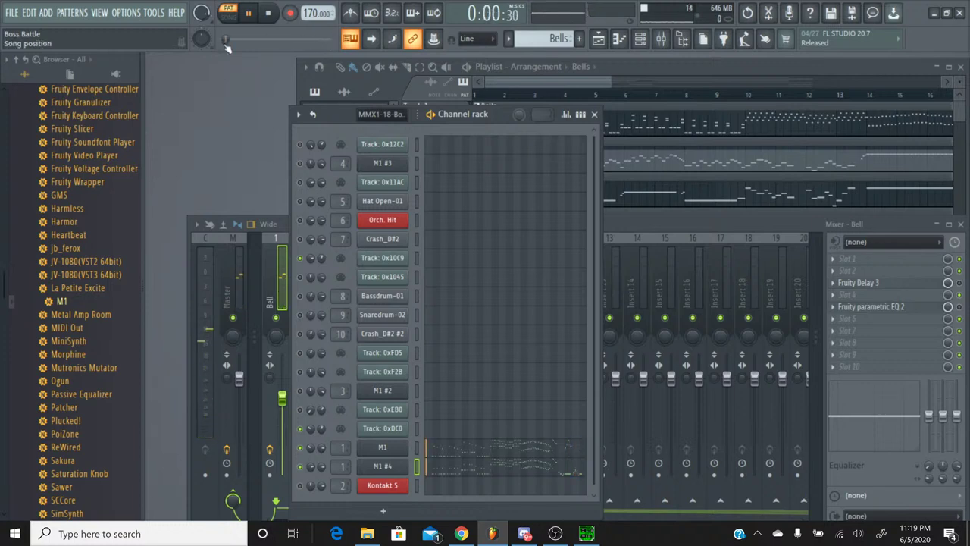
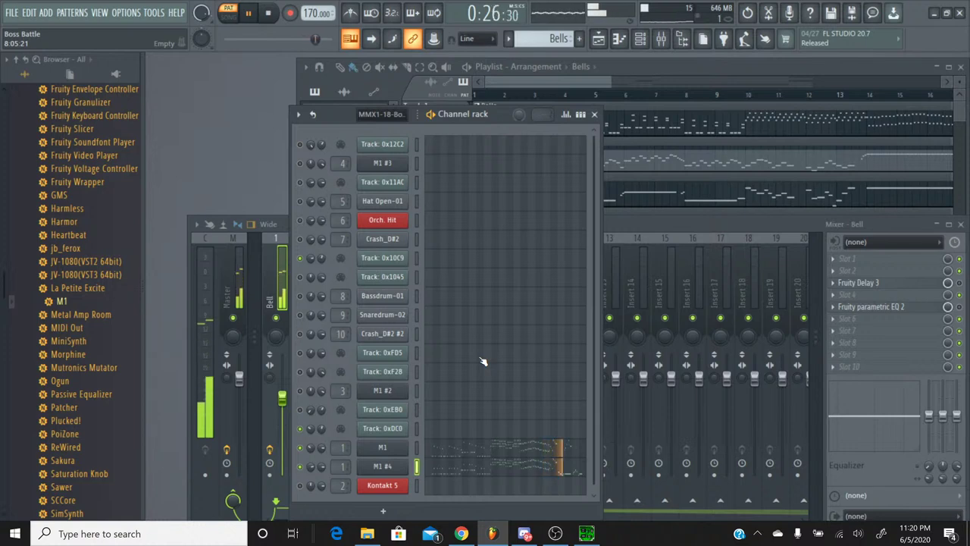
key(space)
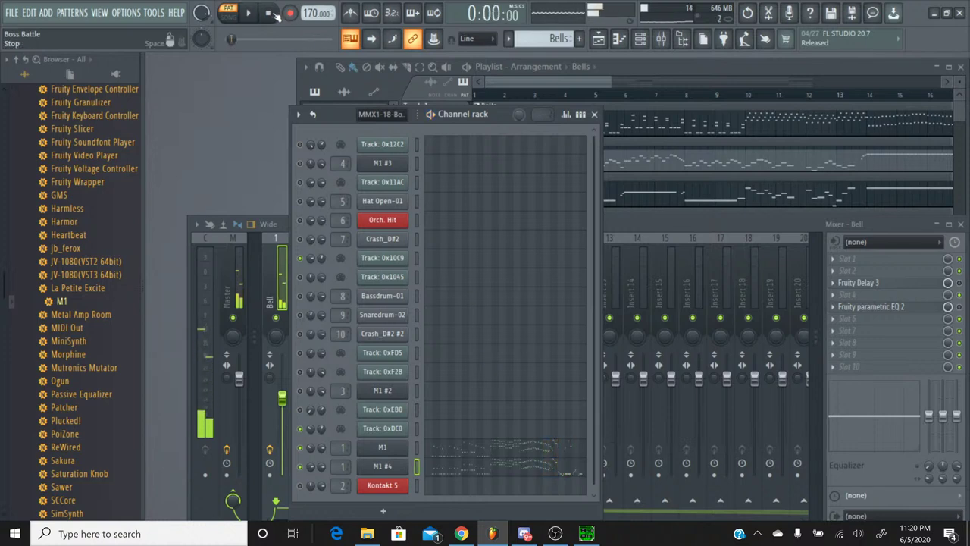
Open the M1 #4 notes in the piano roll and audition the passage starting just before bar 18
click(546, 464)
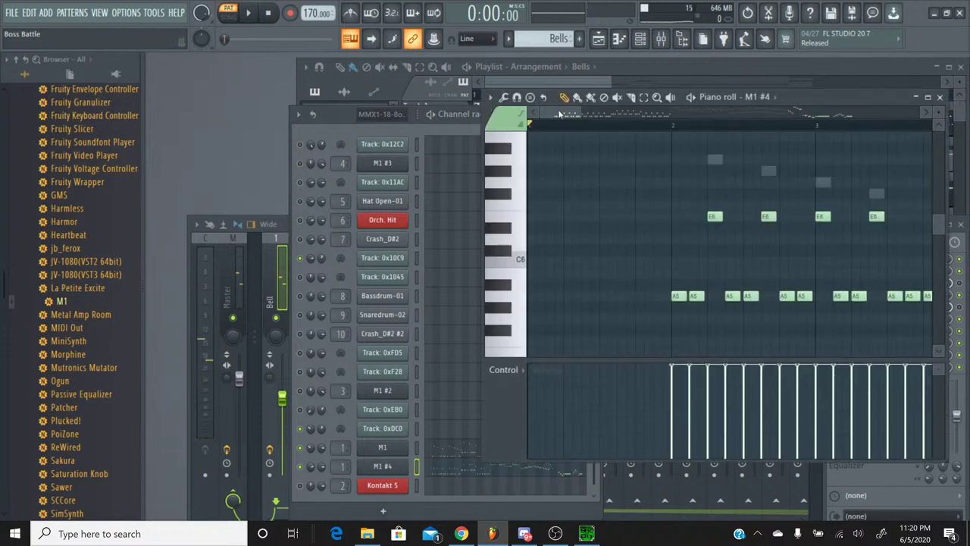
drag(559, 114, 810, 112)
click(540, 127)
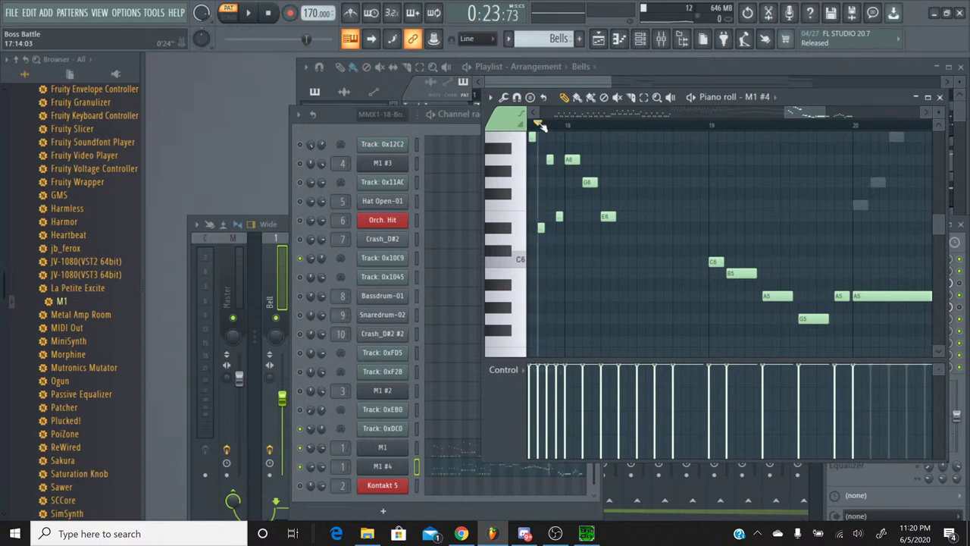
key(space)
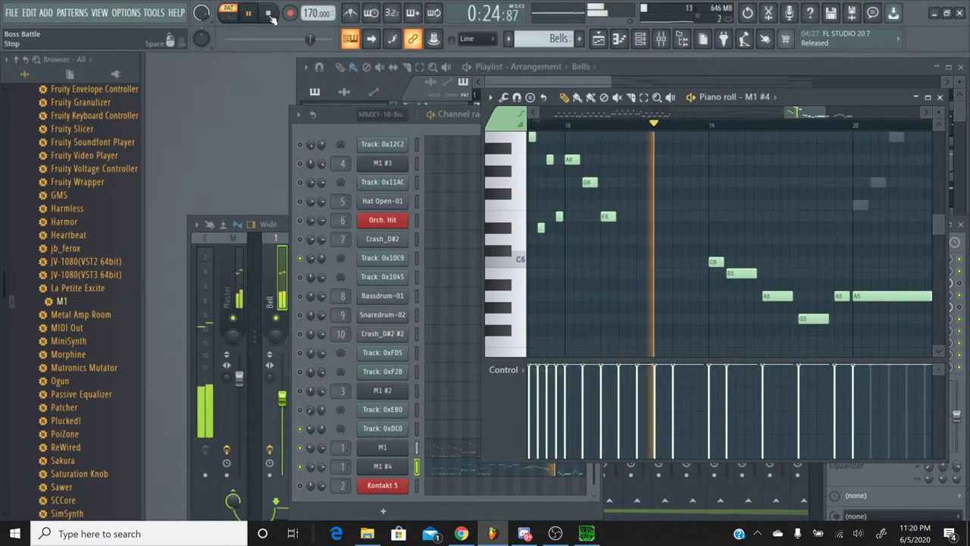
click(269, 15)
scroll(582, 140, up, 2)
scroll(582, 140, up, 2)
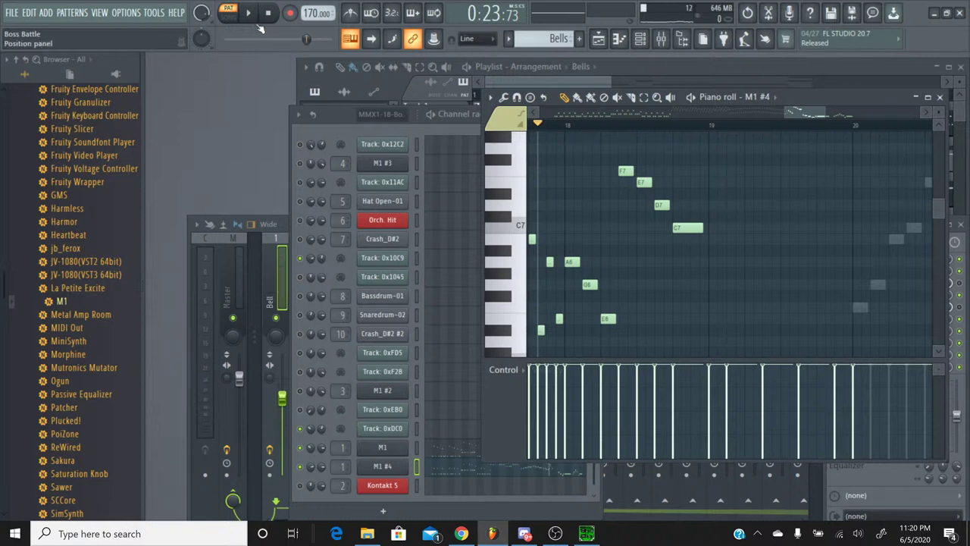
Replay the passage and delete the M1 #4 notes from the C6 at bar 19 through the long A5 at bar 20
key(space)
scroll(638, 151, down, 1)
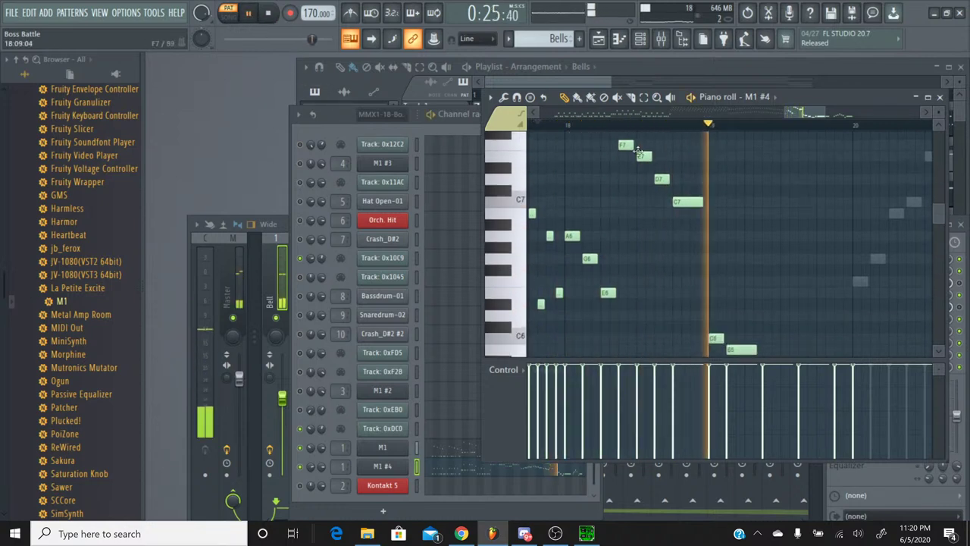
scroll(639, 152, down, 5)
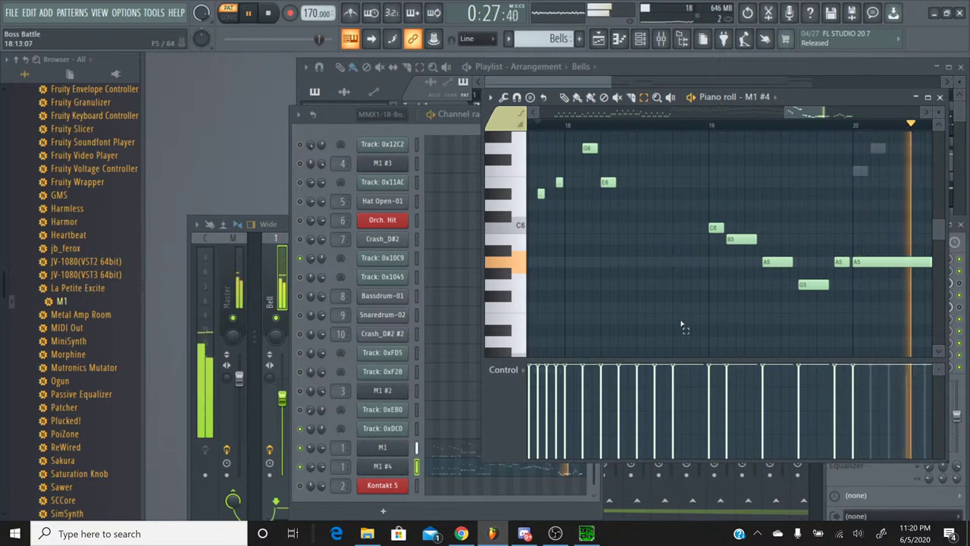
drag(682, 328, 709, 205)
key(Delete)
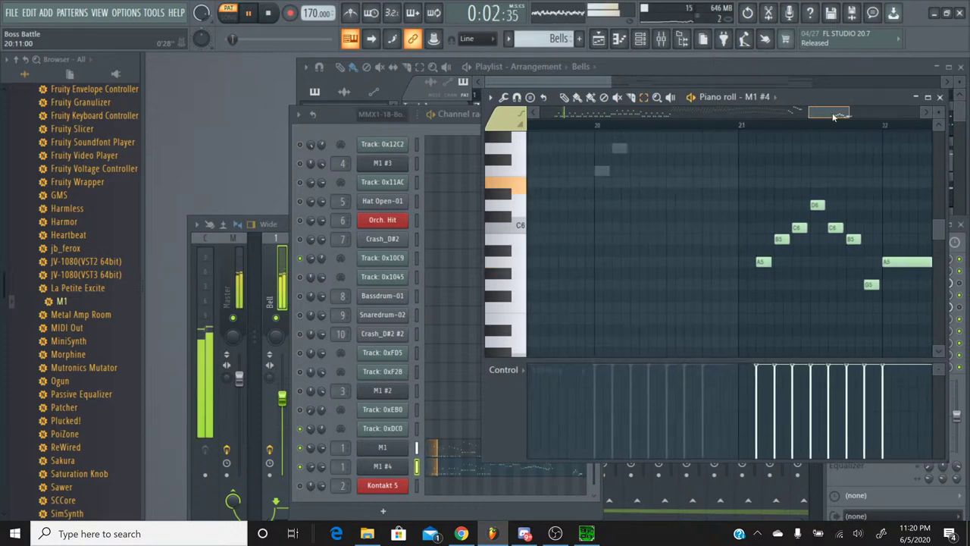
Replay the M1 #4 part from bar 18 and examine its closing notes in bars 21 and 22
scroll(828, 180, up, 9)
scroll(828, 180, down, 3)
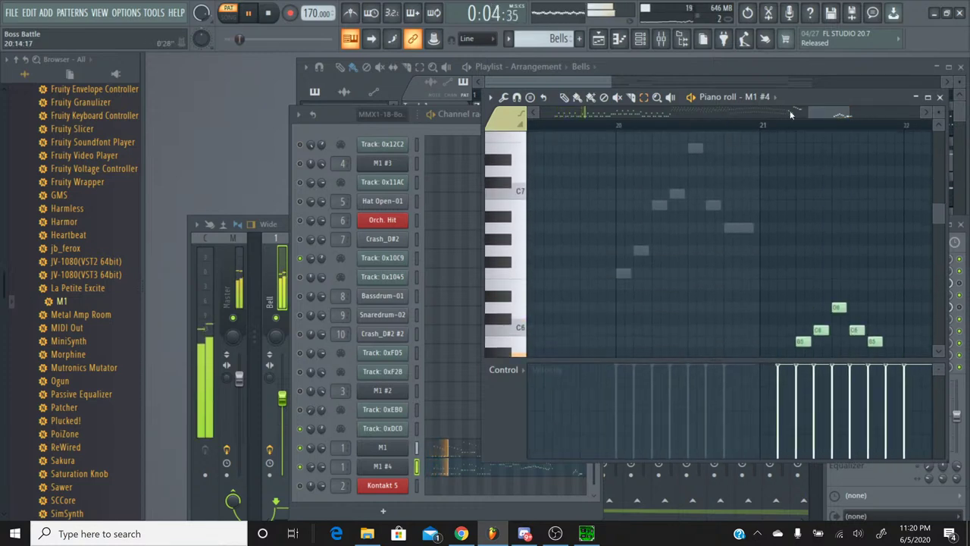
scroll(826, 114, left, 4)
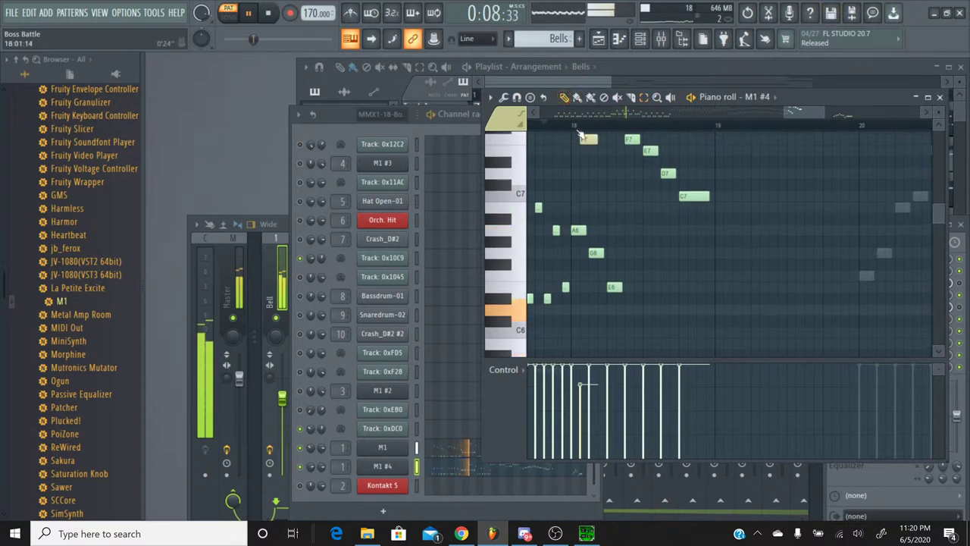
click(597, 124)
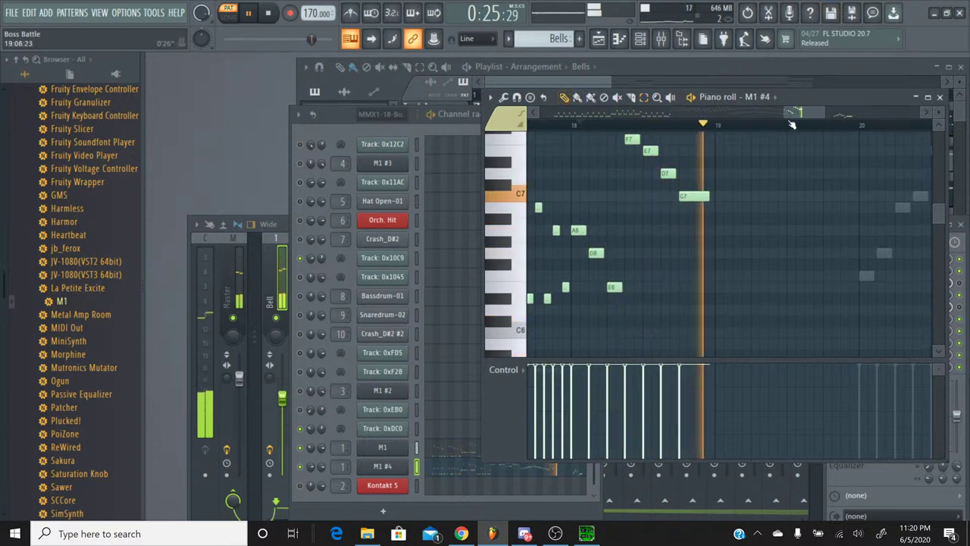
scroll(815, 116, right, 2)
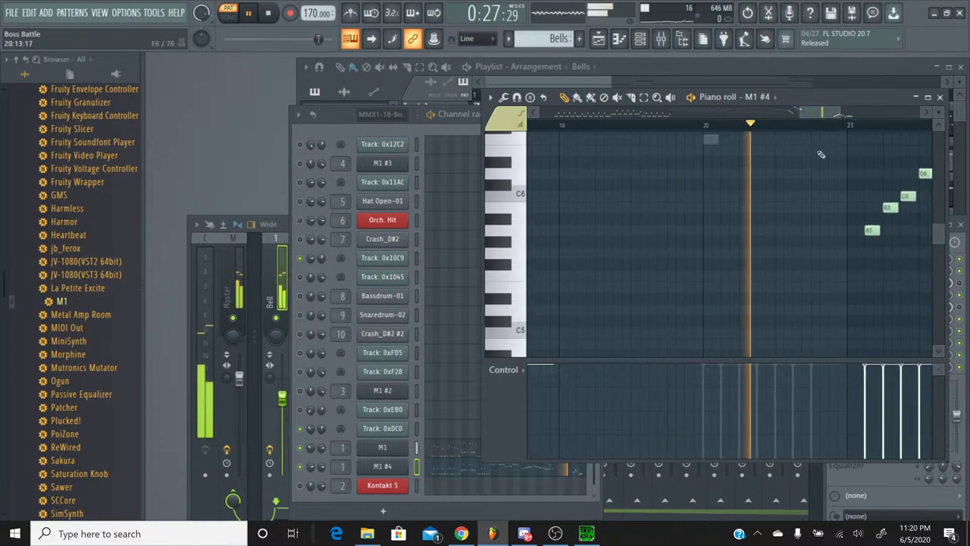
scroll(818, 160, down, 3)
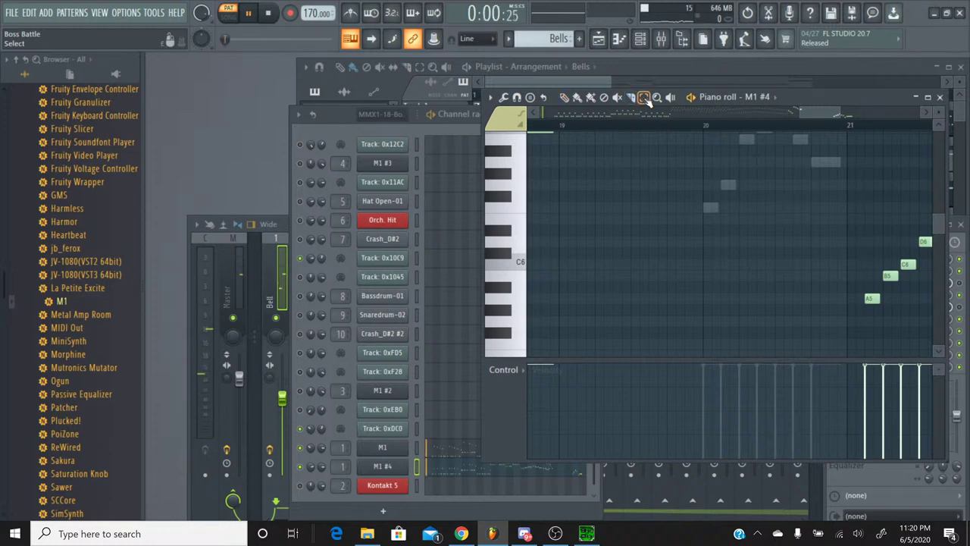
scroll(834, 115, right, 3)
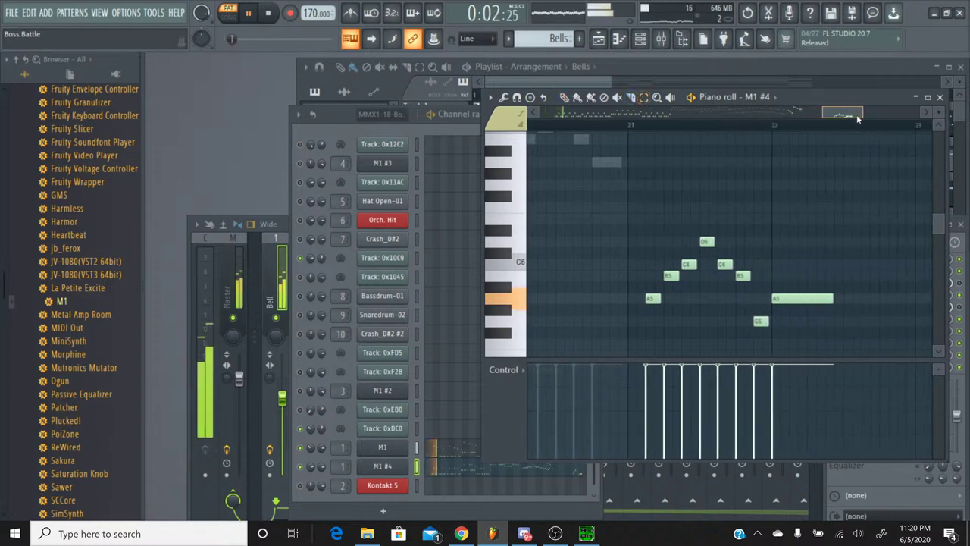
Delete the closing M1 #4 notes in bars 21 and 22, from the first A5 through the long A5, and stop playback
drag(625, 337, 875, 228)
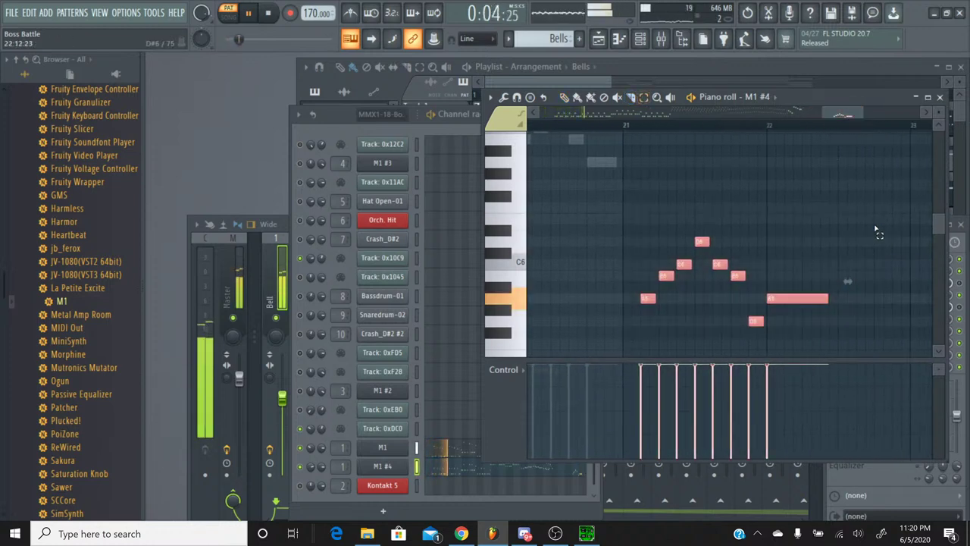
key(Delete)
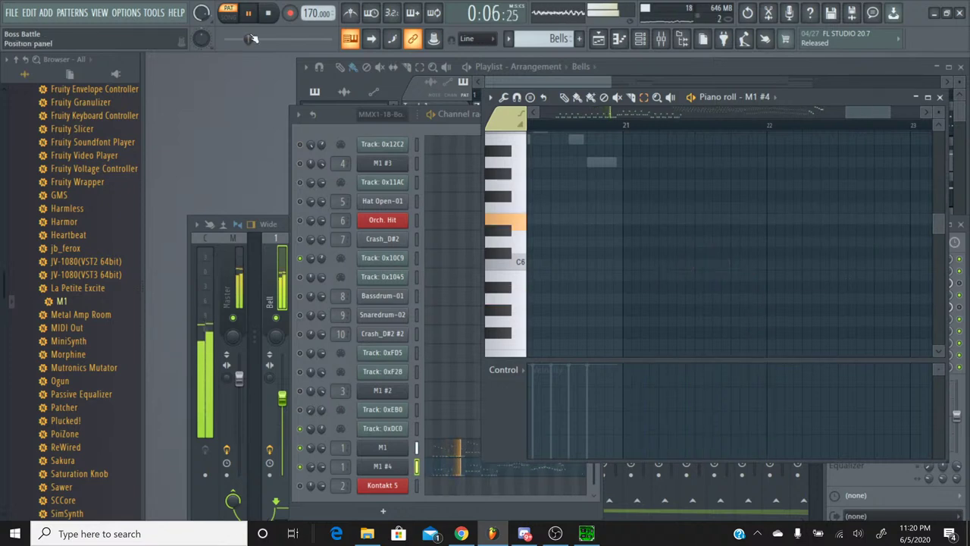
key(space)
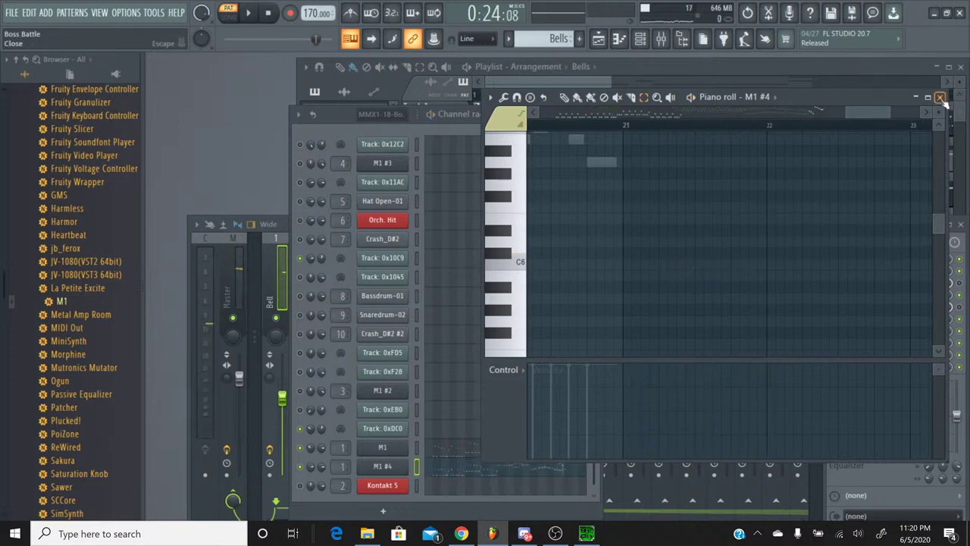
Recolour all M1 #4 notes with the green note colour and close the piano roll
drag(872, 112, 445, 144)
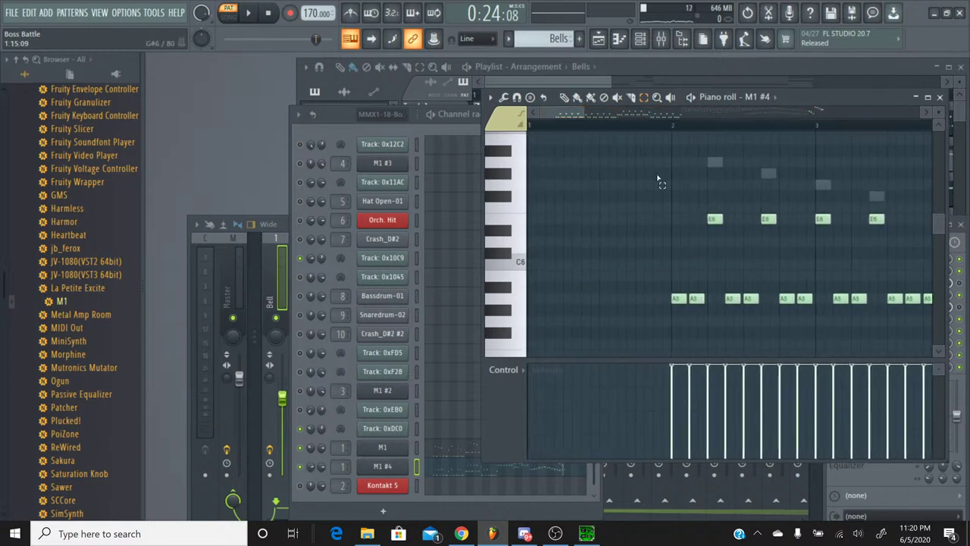
key(ctrl+a)
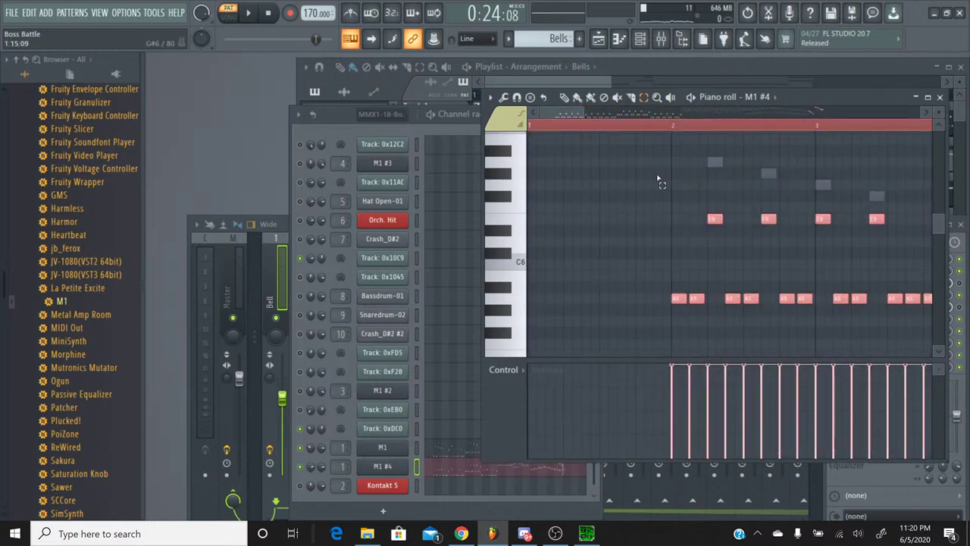
key(ctrl+d)
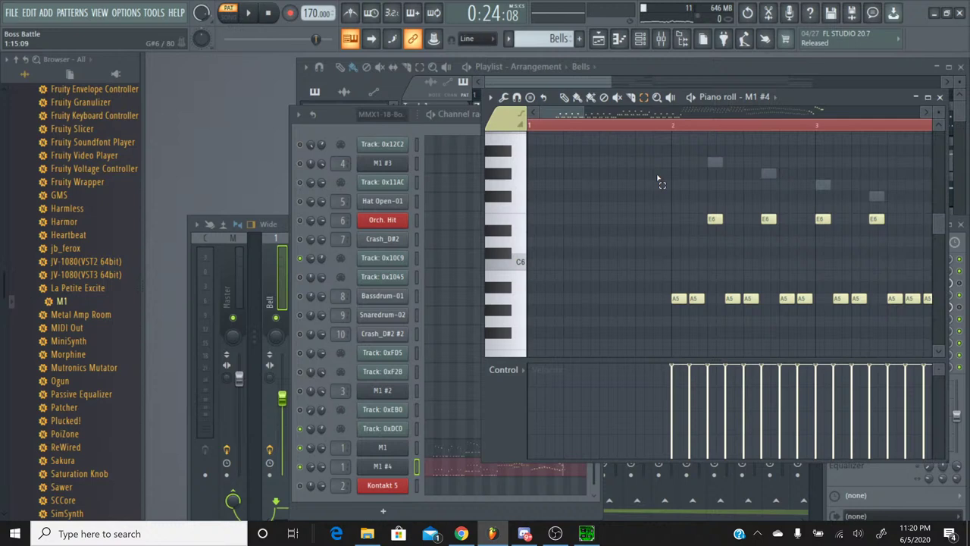
click(520, 123)
click(494, 144)
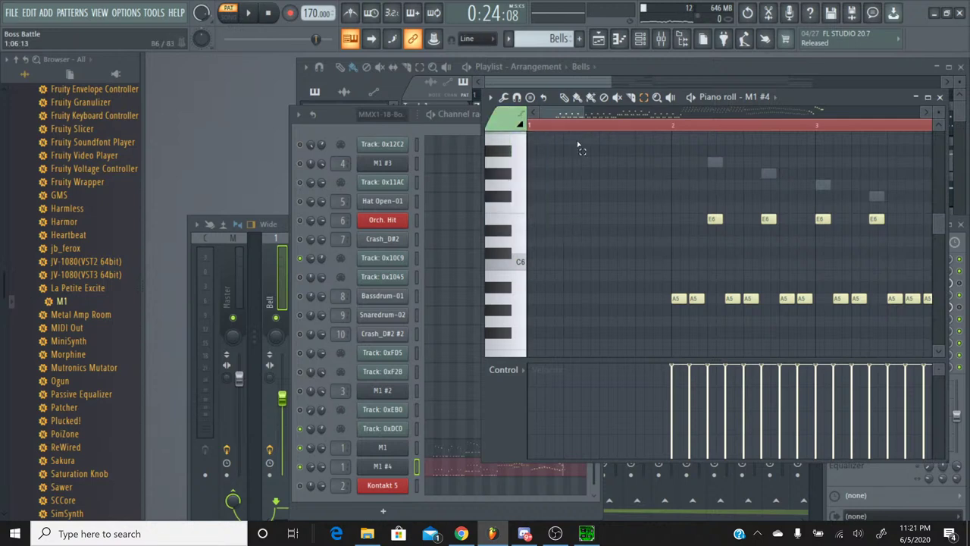
key(ctrl+a)
key(alt+c)
key(ctrl+d)
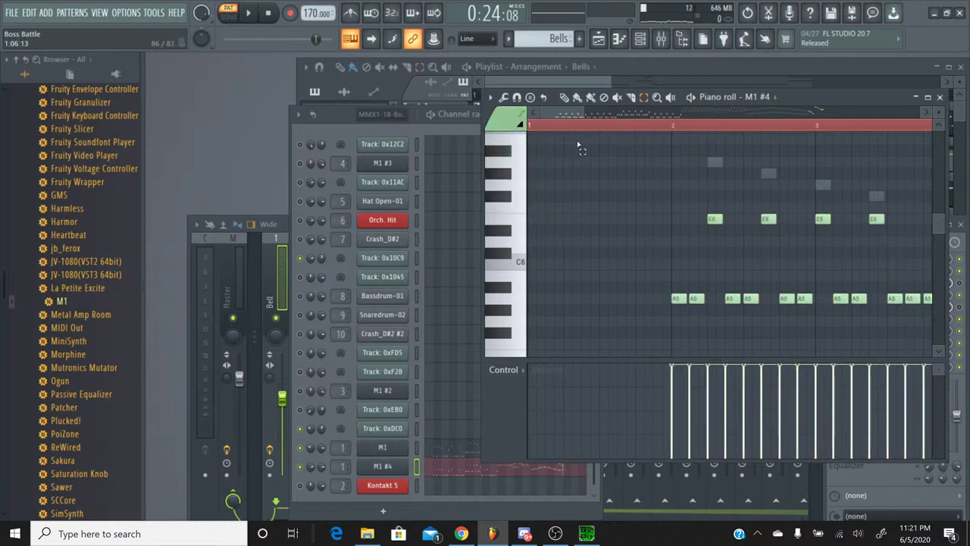
click(940, 97)
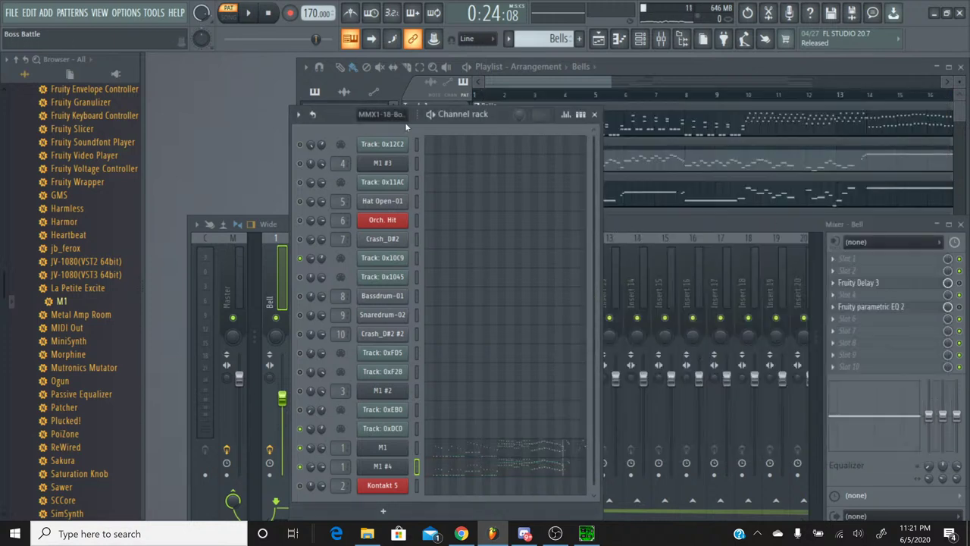
Switch to the Guitar pattern and delete the Kontakt 5 channel
click(509, 39)
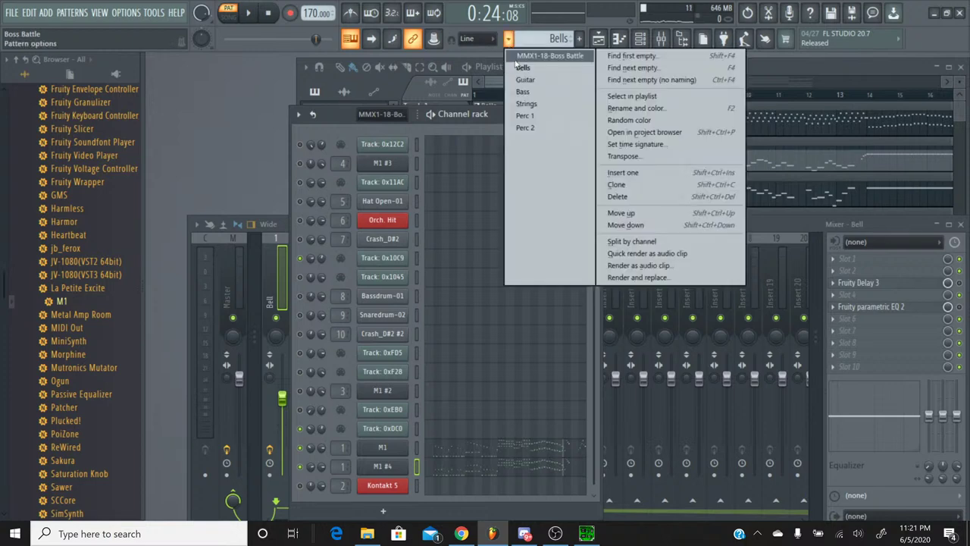
click(528, 82)
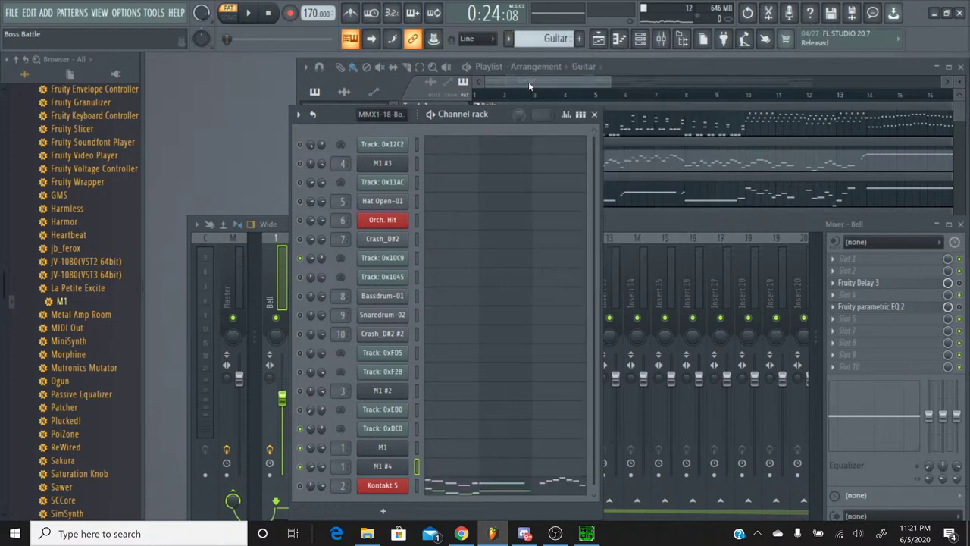
right_click(391, 485)
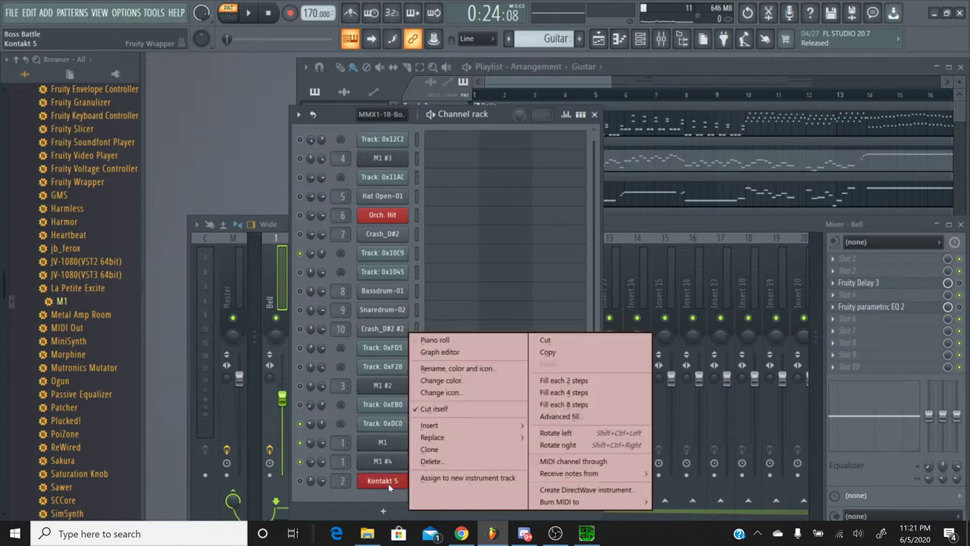
click(432, 463)
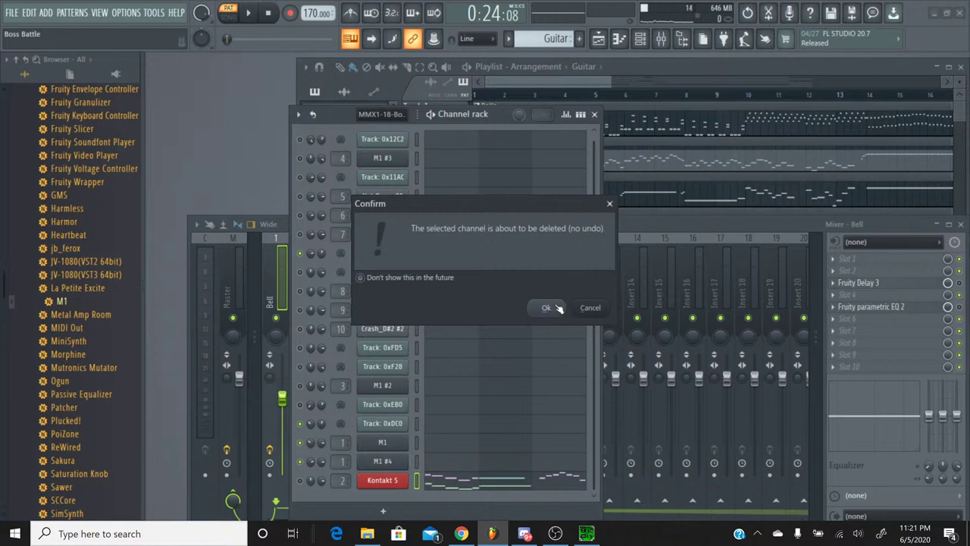
click(547, 307)
Switch to the MMX1-18-Boss Battle pattern and open the Track: 0x10C9 notes around bar 18 in the piano roll
click(509, 38)
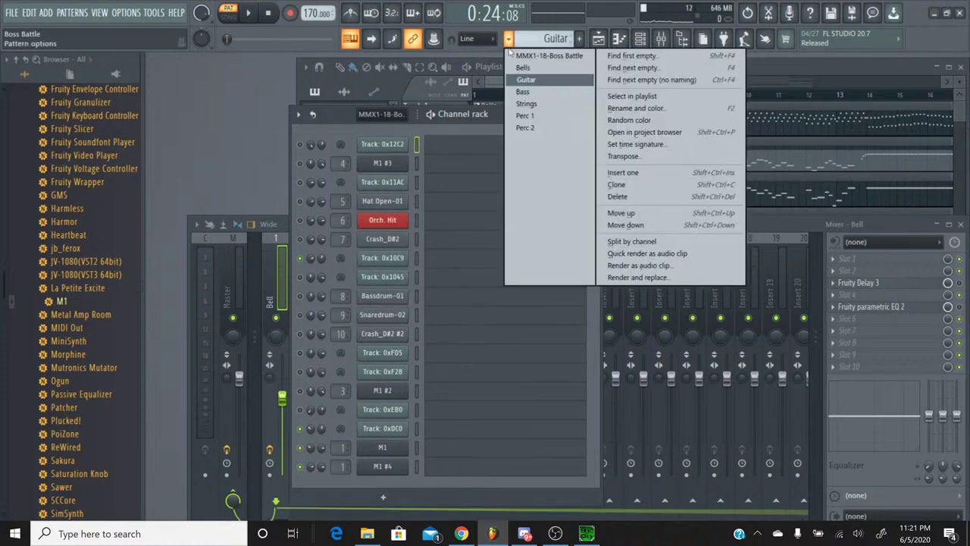
click(512, 51)
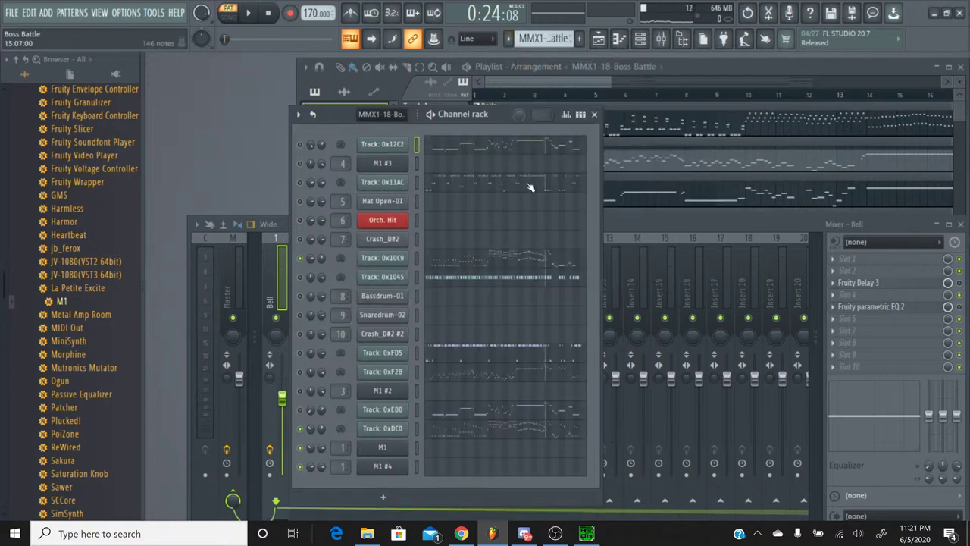
click(554, 260)
drag(560, 113, 785, 123)
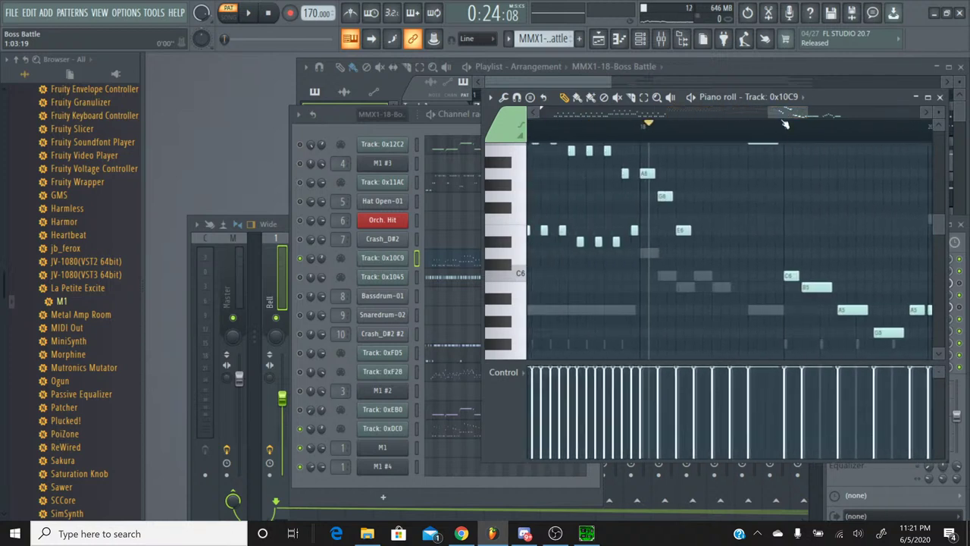
Examine the Track: 0x10C9 notes from bar 18 to bar 20 and audition the descending passage in bar 18
scroll(655, 168, up, 3)
scroll(641, 140, up, 4)
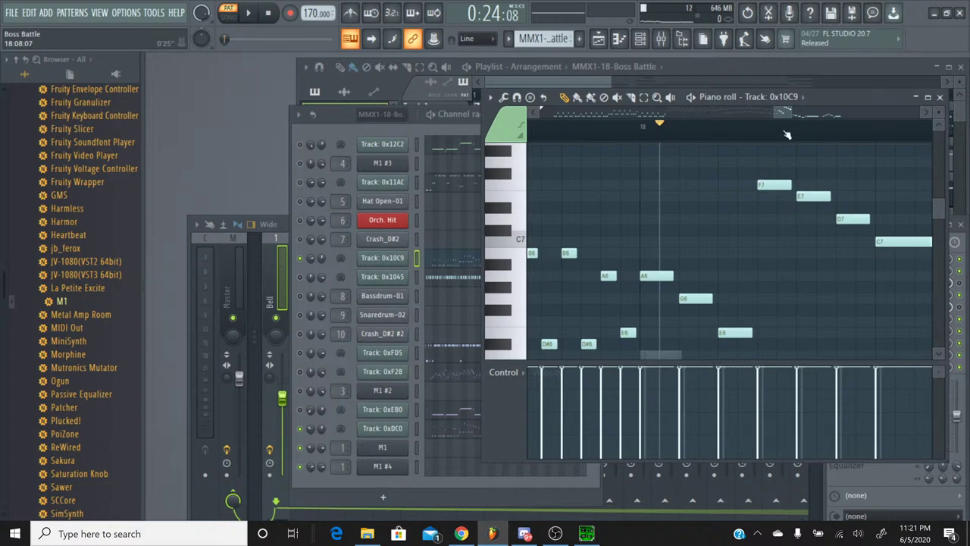
scroll(787, 114, right, 4)
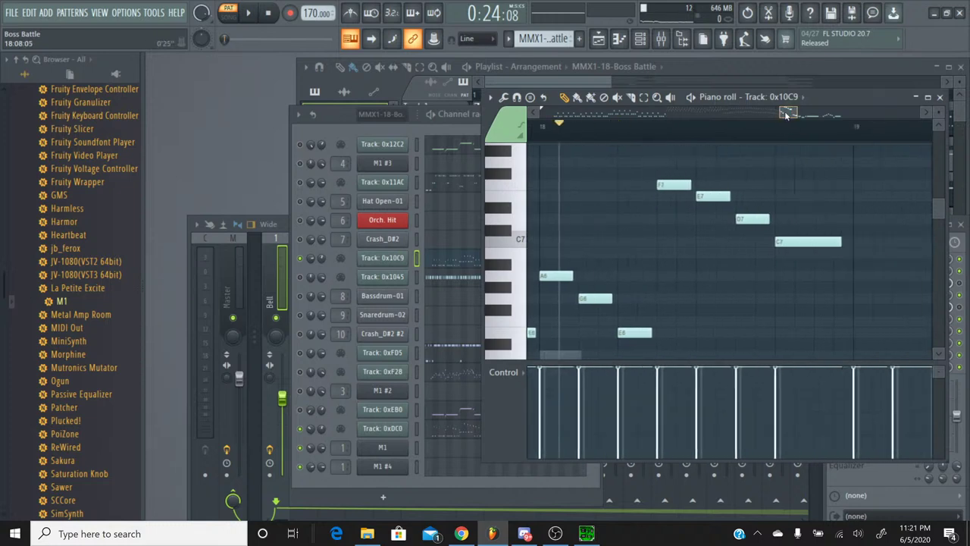
scroll(786, 113, right, 3)
scroll(708, 213, down, 3)
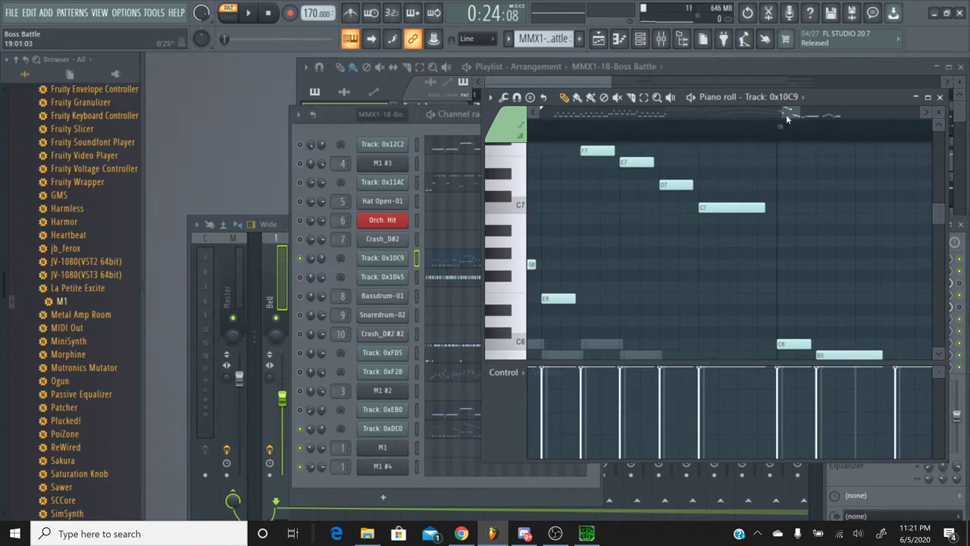
scroll(796, 113, right, 10)
scroll(710, 210, down, 8)
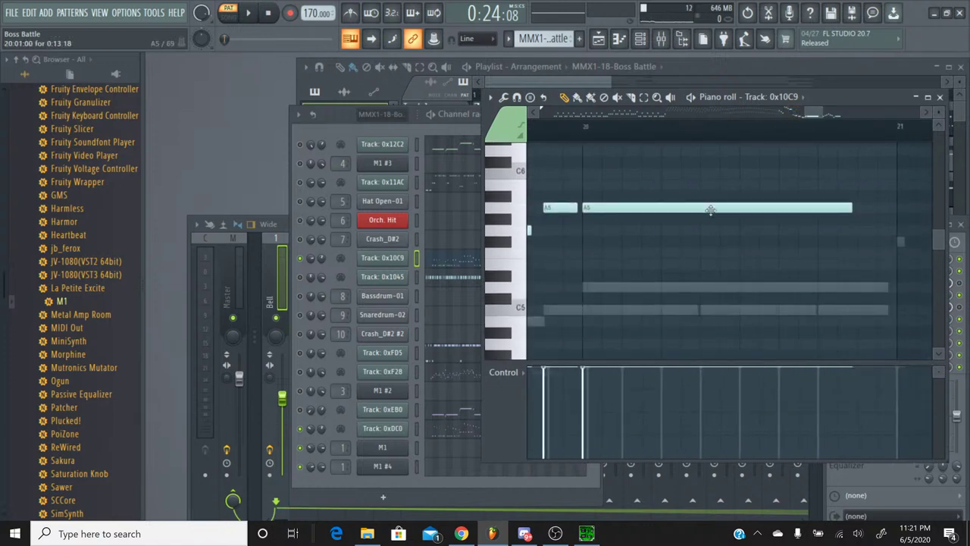
scroll(710, 210, up, 12)
drag(810, 122, 783, 116)
scroll(792, 188, up, 3)
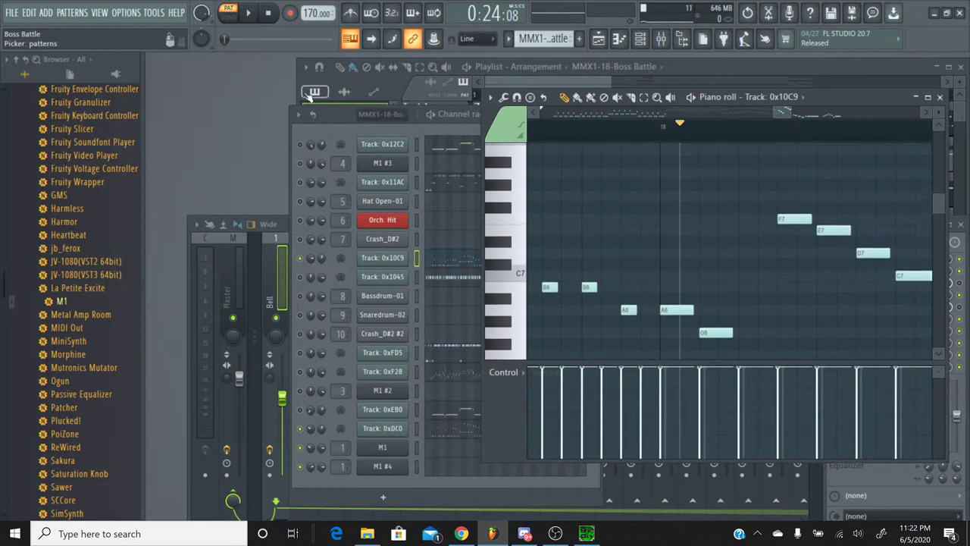
click(257, 23)
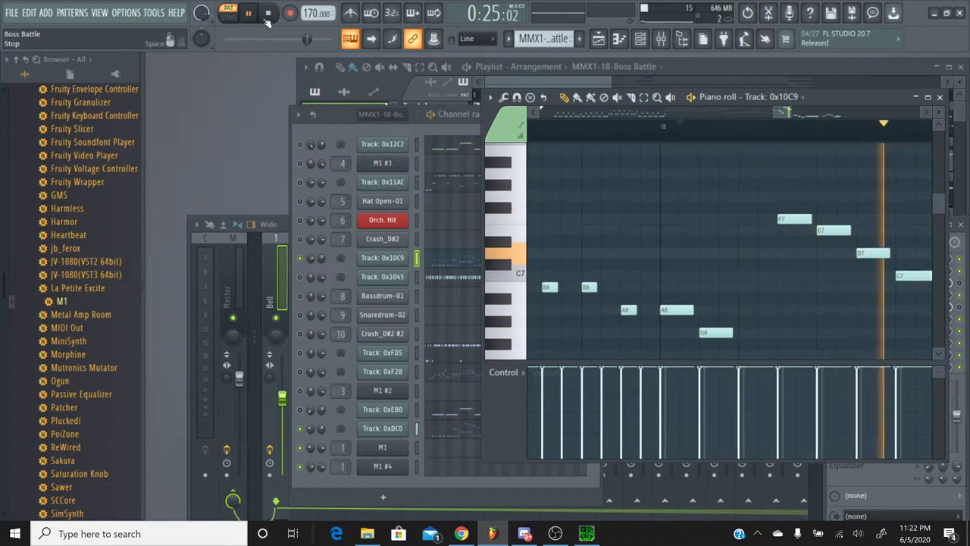
click(267, 21)
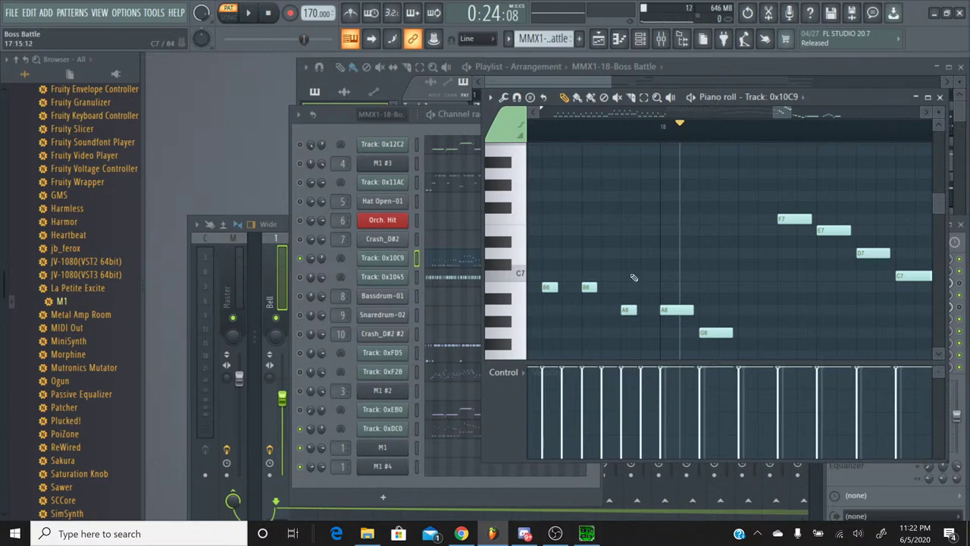
Select the Track: 0x10C9 notes in bar 18, from the A6 on its first beat through the C7
scroll(667, 197, down, 4)
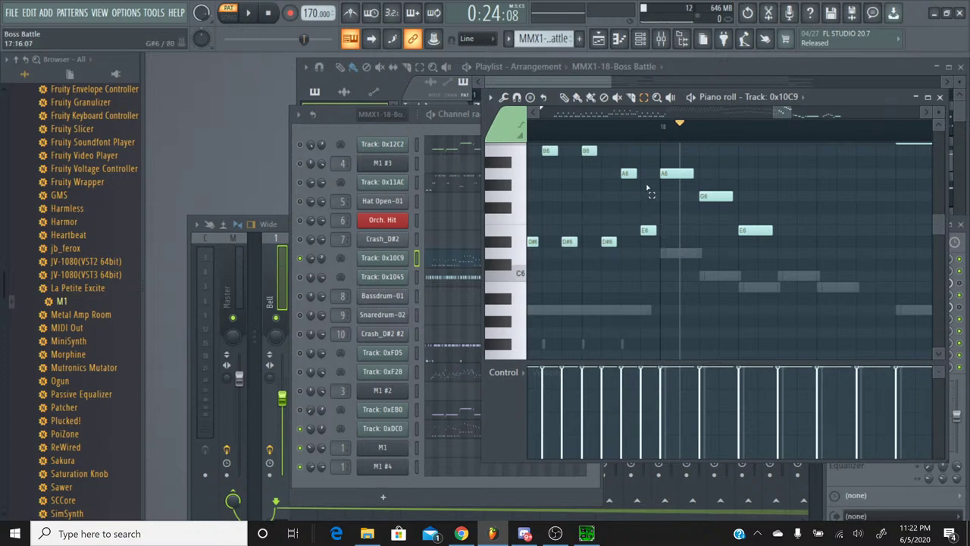
drag(653, 169, 855, 243)
scroll(852, 241, up, 2)
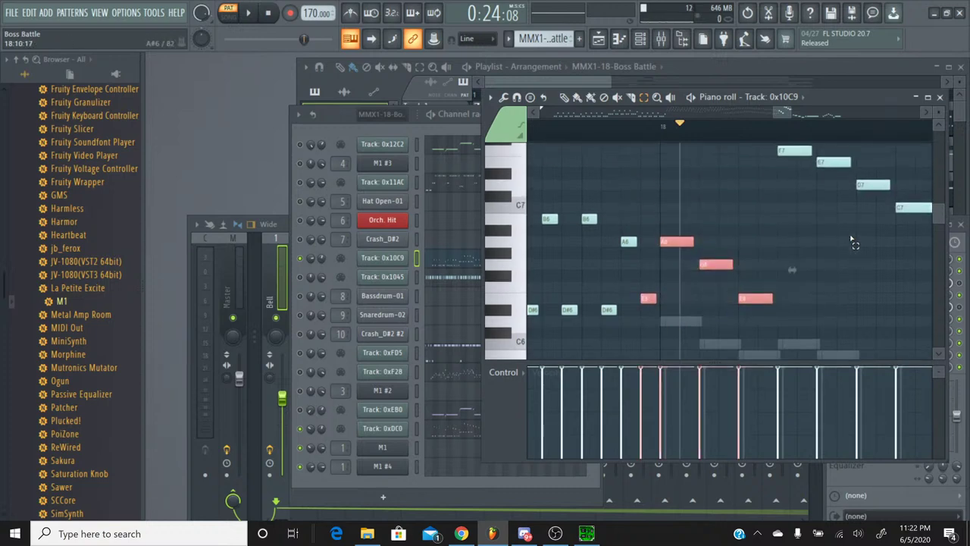
drag(664, 359, 776, 195)
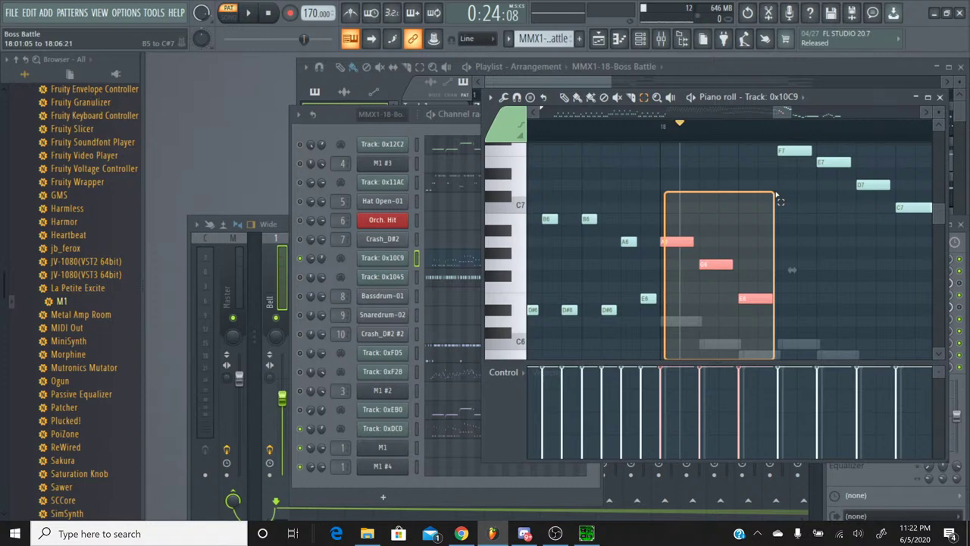
drag(776, 196, 828, 114)
scroll(784, 135, down, 4)
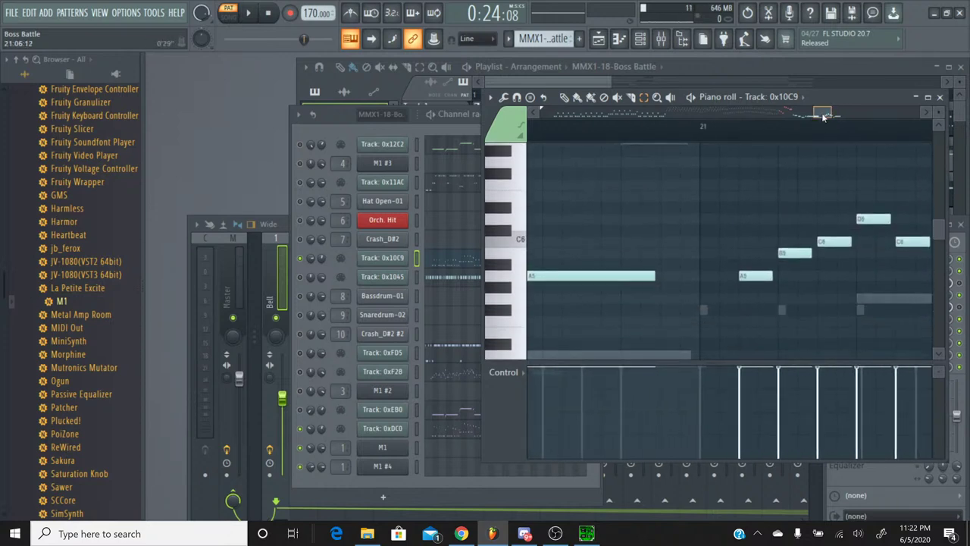
Extend the selection from the C6 at bar 19 through the long A5 at bar 22, and close the piano roll
drag(824, 115, 780, 122)
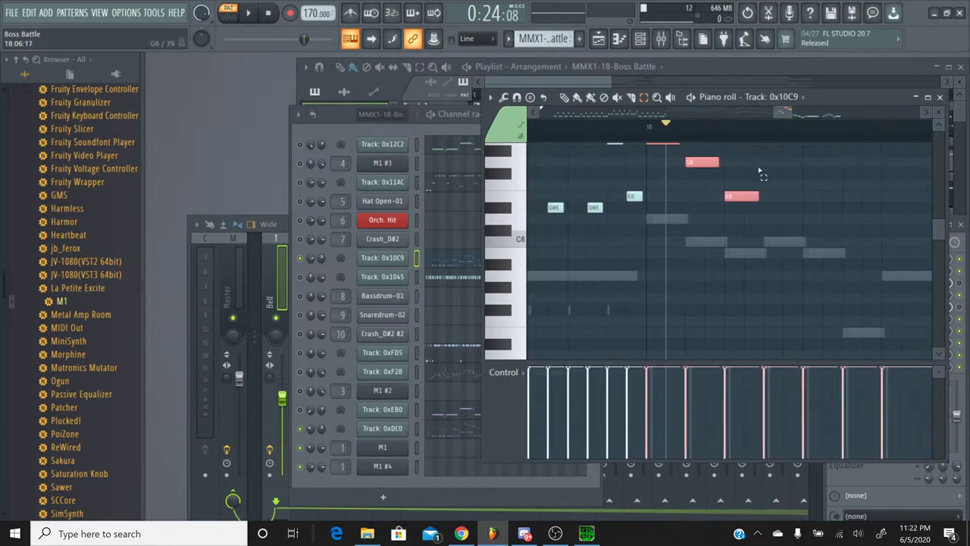
scroll(762, 174, up, 2)
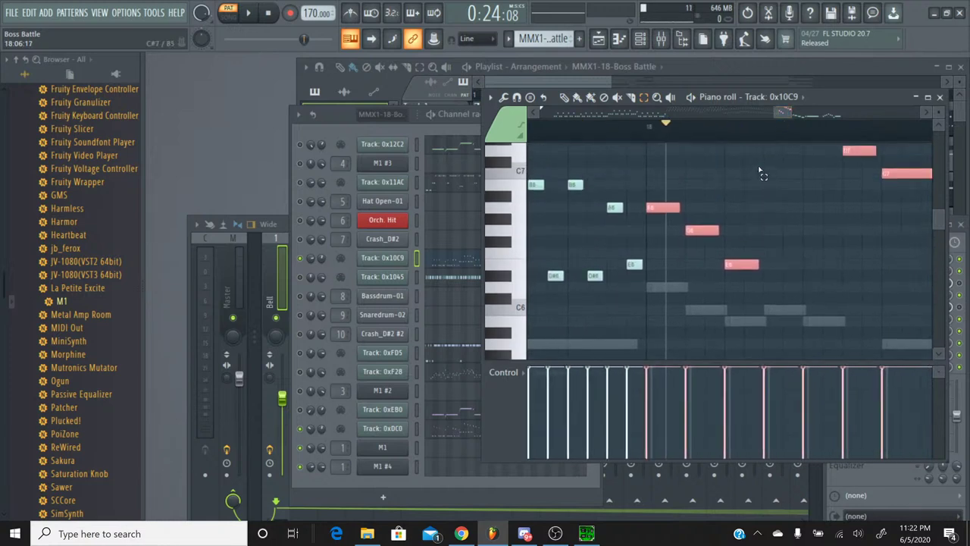
drag(780, 114, 790, 113)
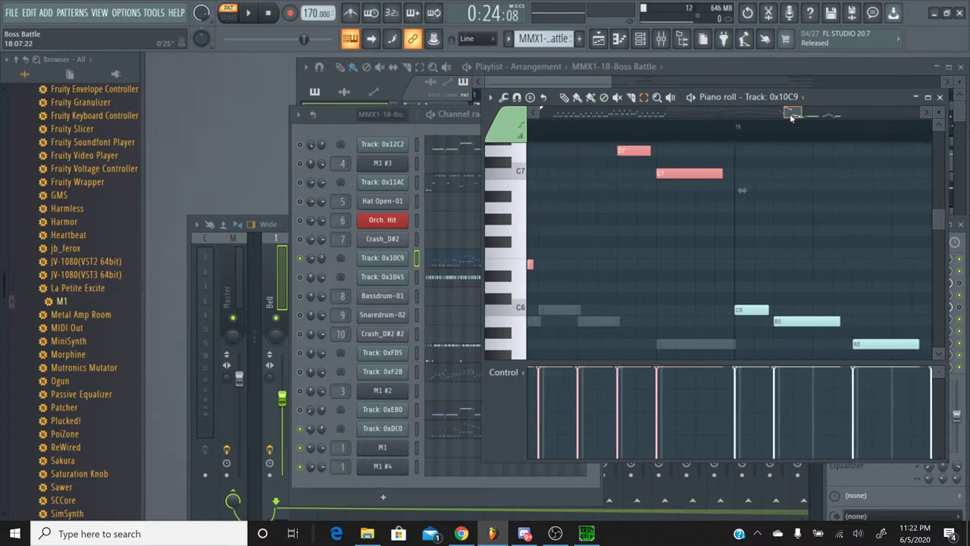
scroll(761, 185, up, 2)
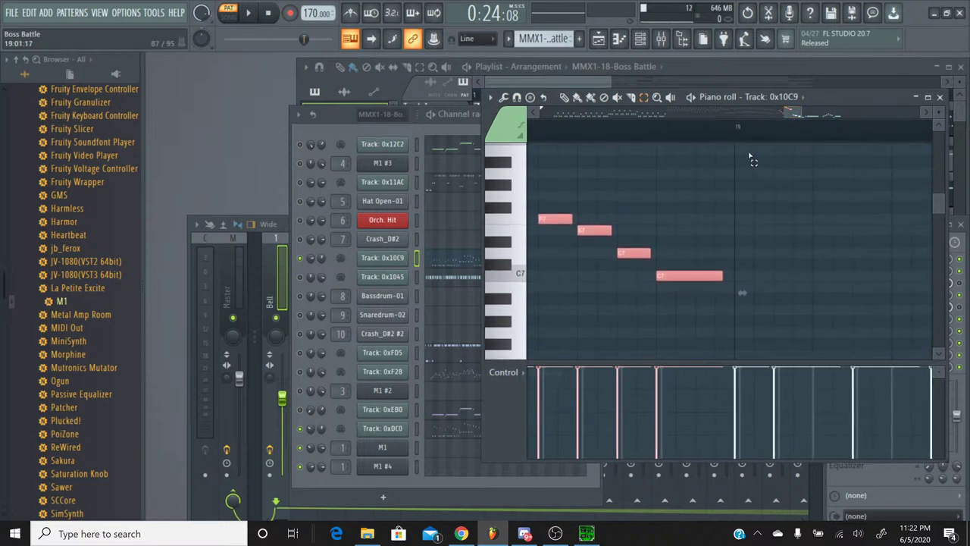
drag(788, 119, 792, 119)
scroll(703, 167, down, 5)
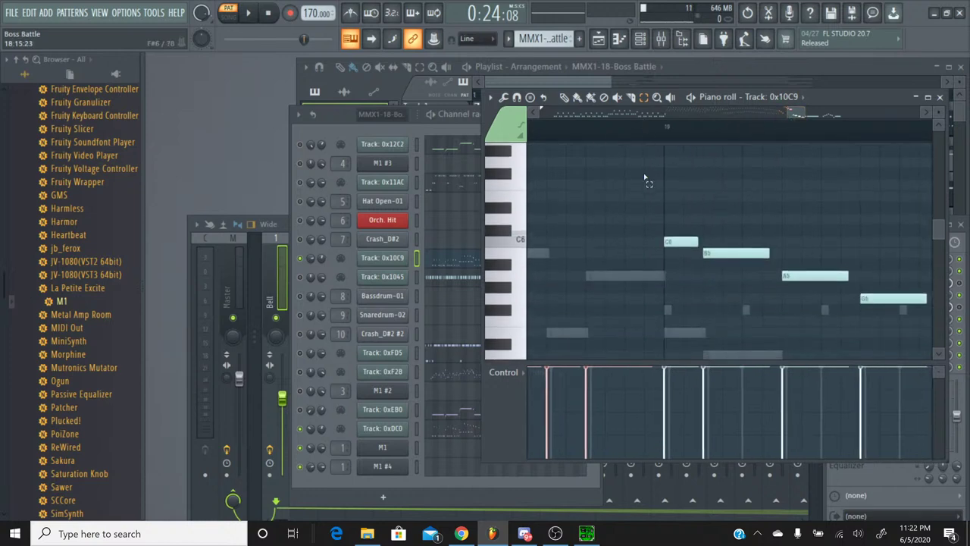
drag(642, 317, 894, 209)
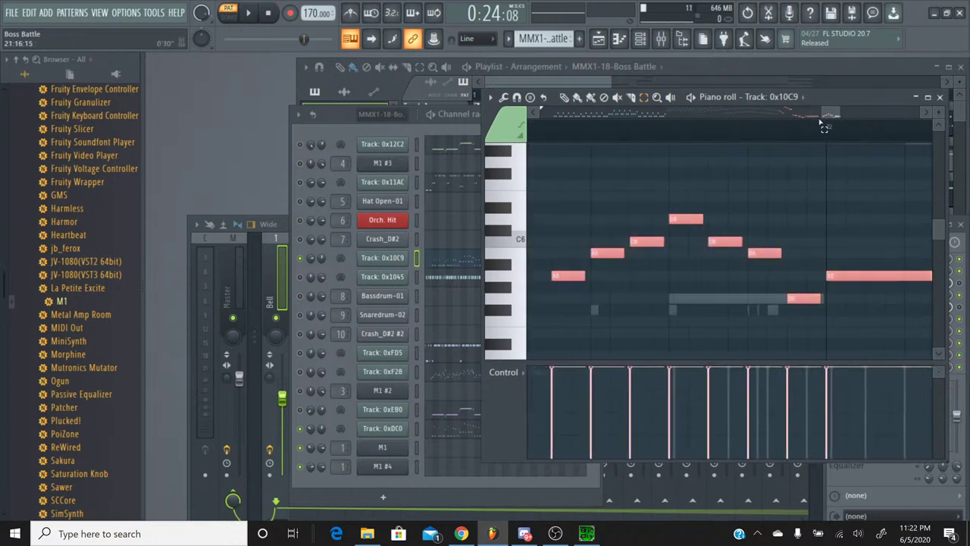
drag(828, 116, 781, 182)
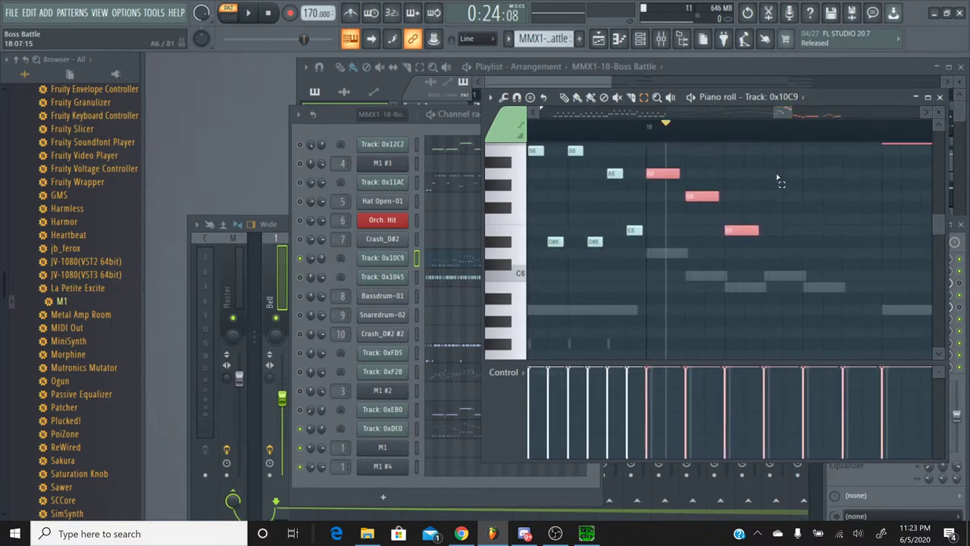
click(939, 98)
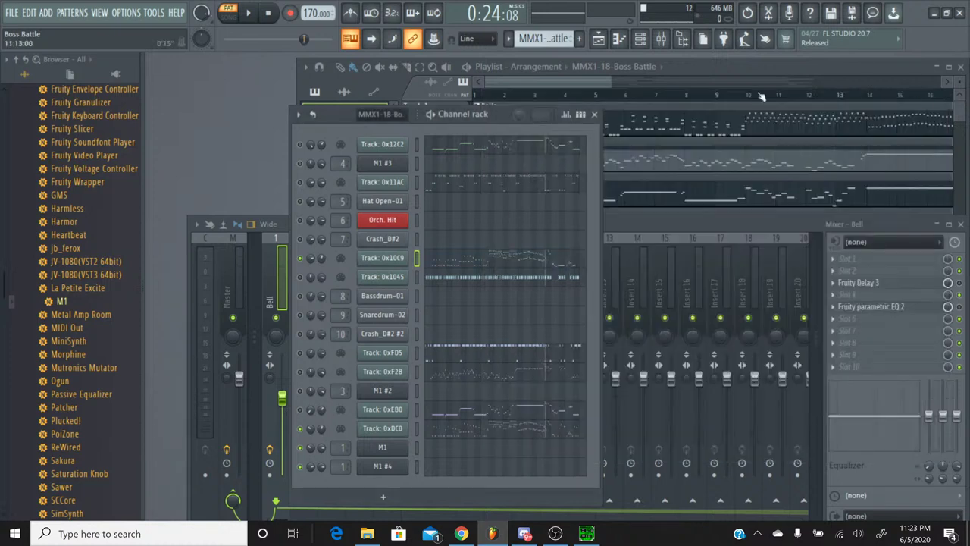
Switch to the Guitar pattern and browse to the S50_Rock Lead1 Samples folder under the Mega Man X Restoration Project's original source instruments
click(508, 37)
click(533, 81)
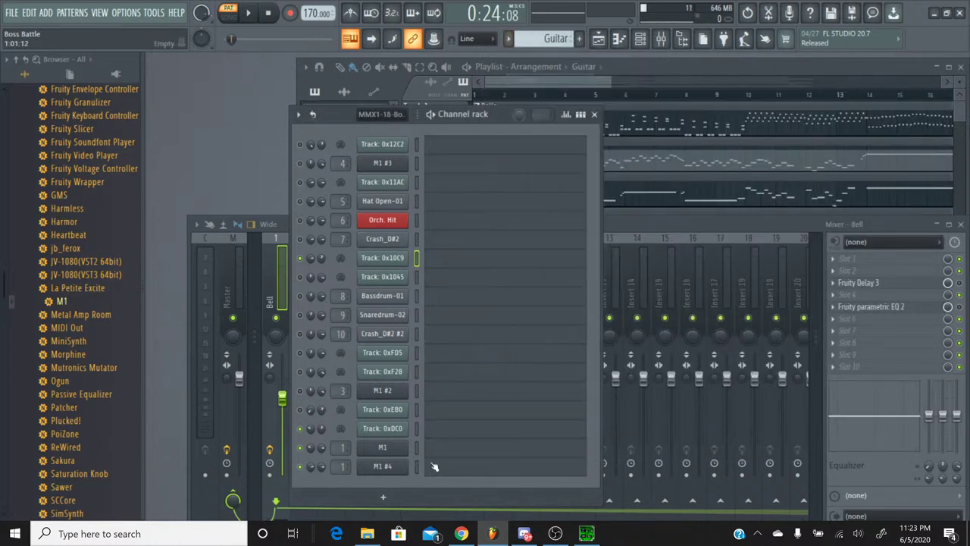
click(367, 533)
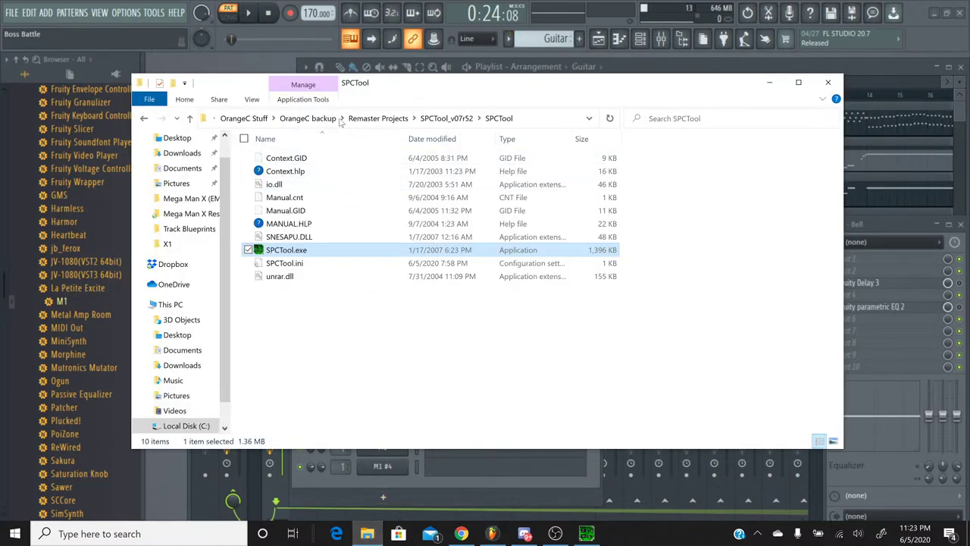
click(394, 120)
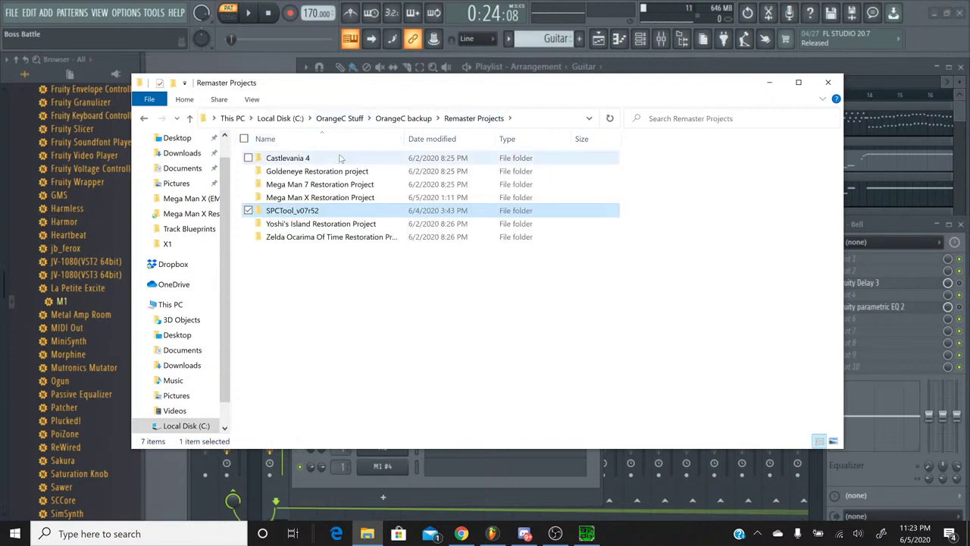
double_click(341, 197)
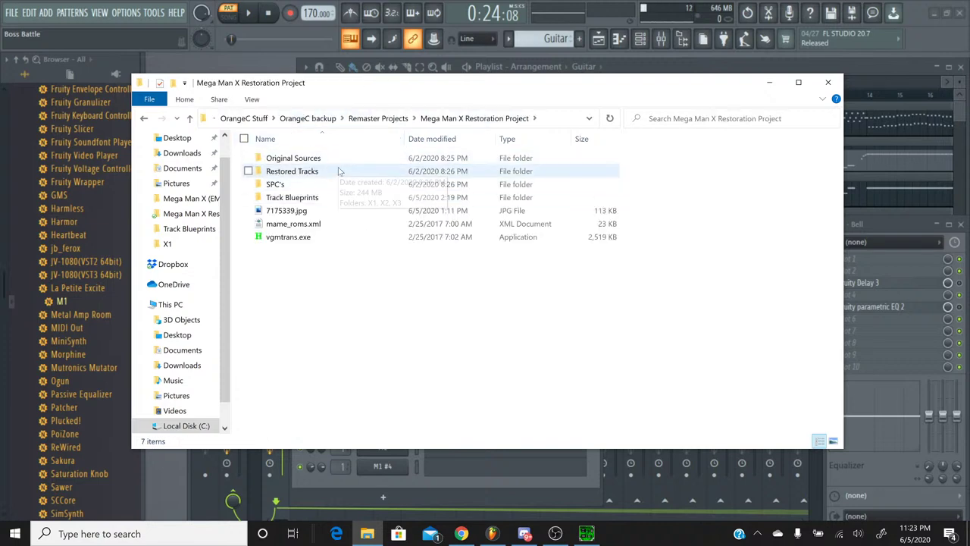
double_click(342, 160)
double_click(336, 170)
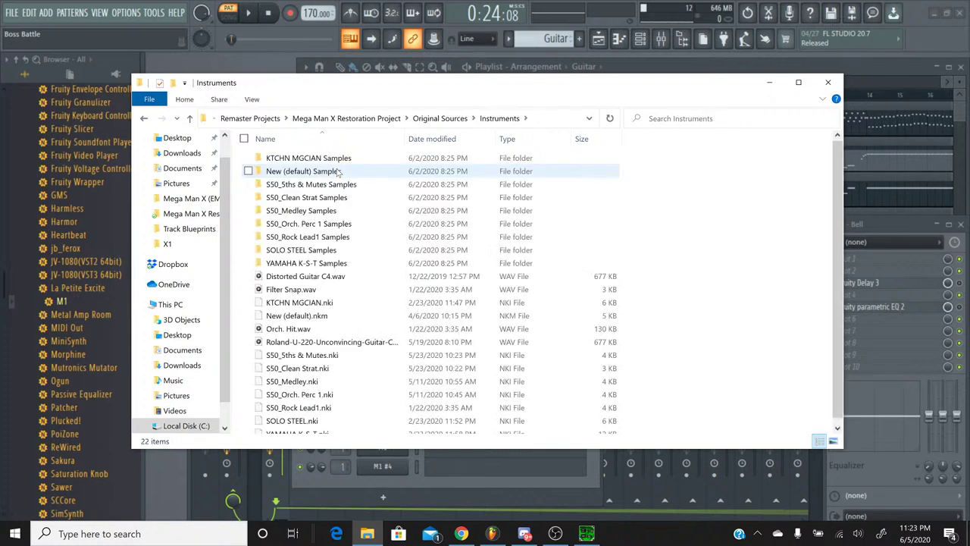
click(338, 199)
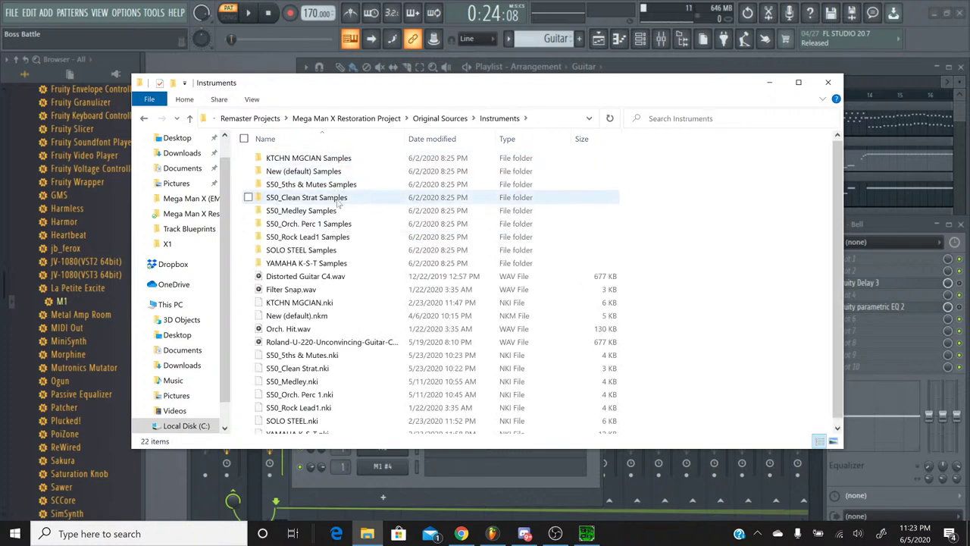
double_click(336, 212)
key(alt+Left)
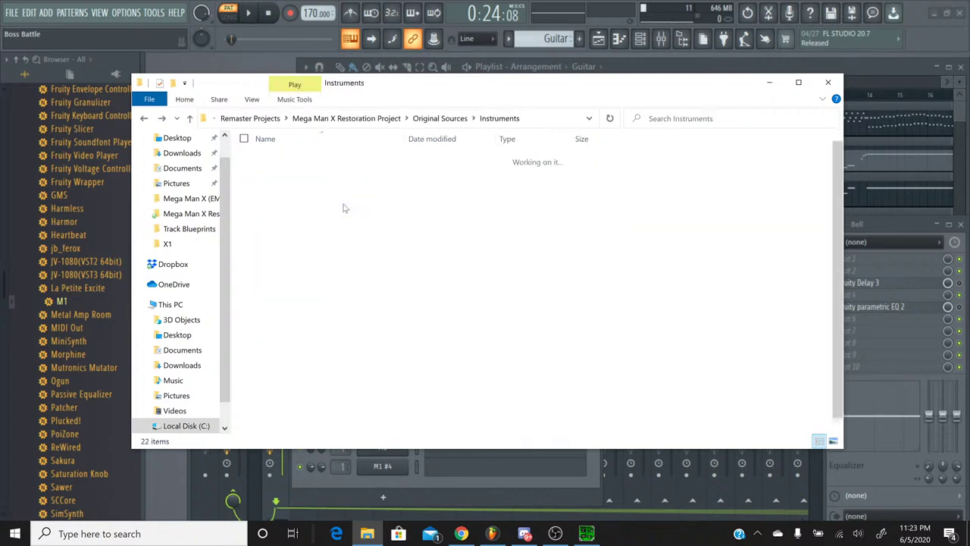
double_click(326, 238)
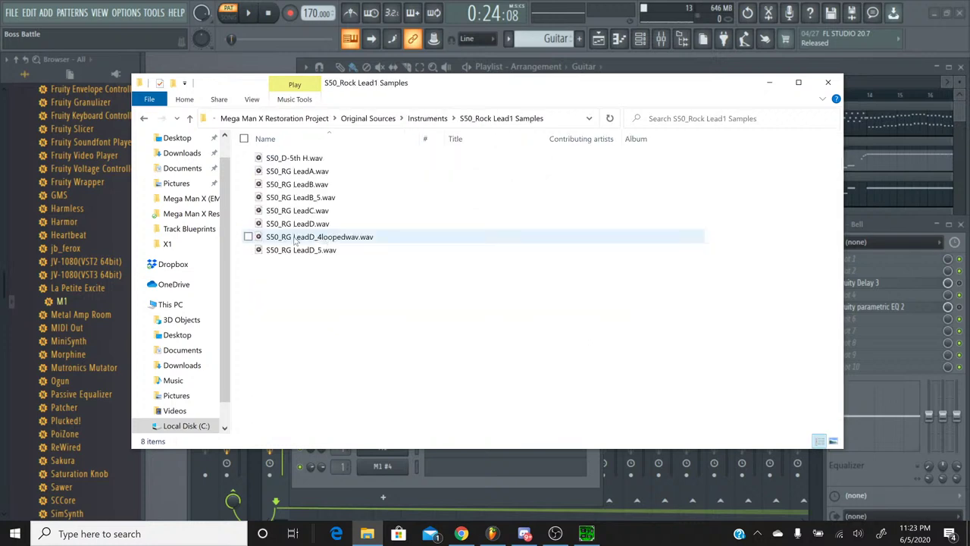
Load the S50_RG LeadD_4loopedwav.wav sample as a new channel directly below Track: 0x10C9
drag(295, 239, 408, 410)
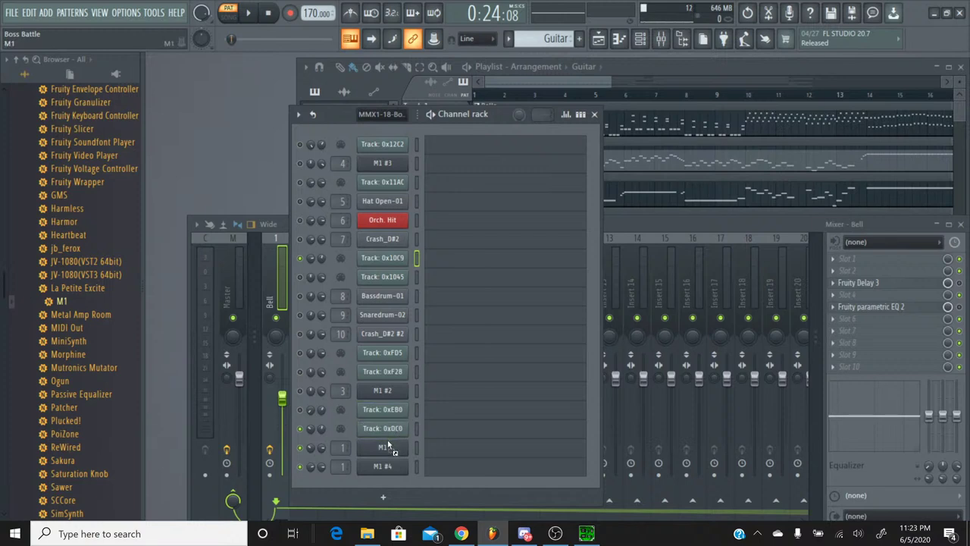
drag(388, 442, 379, 358)
drag(392, 278, 393, 277)
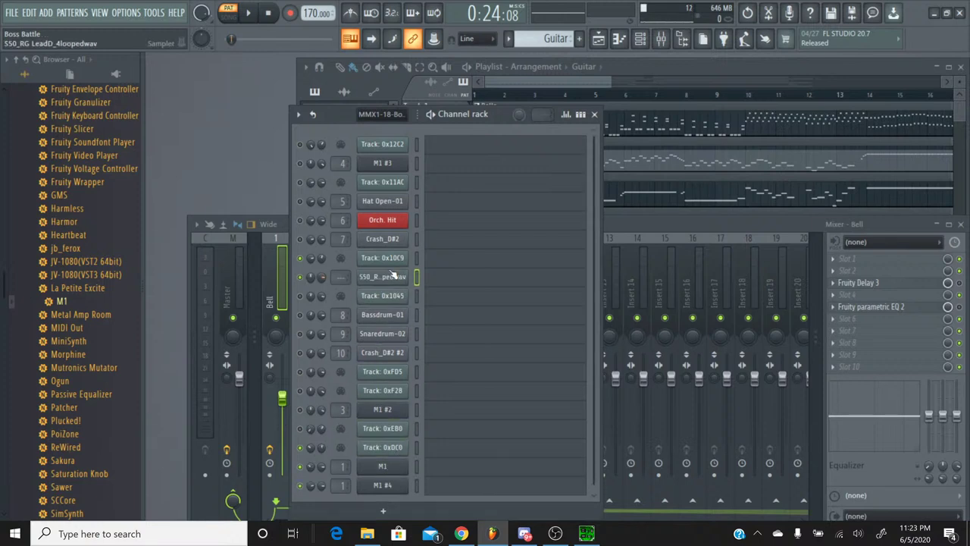
Paste the copied Track: 0x10C9 notes into the S50_RG LeadD_4loopedwav piano roll and play them back from the start
click(445, 281)
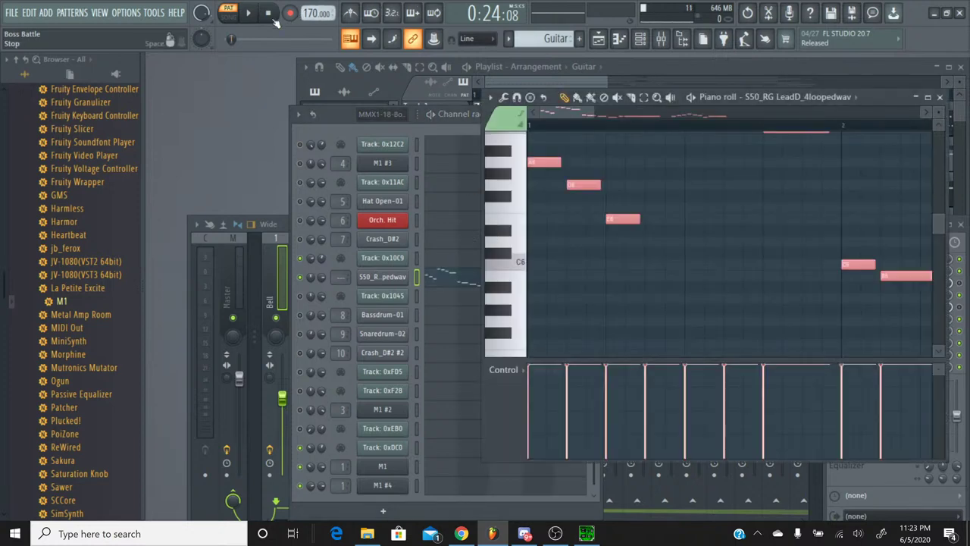
key(space)
click(269, 14)
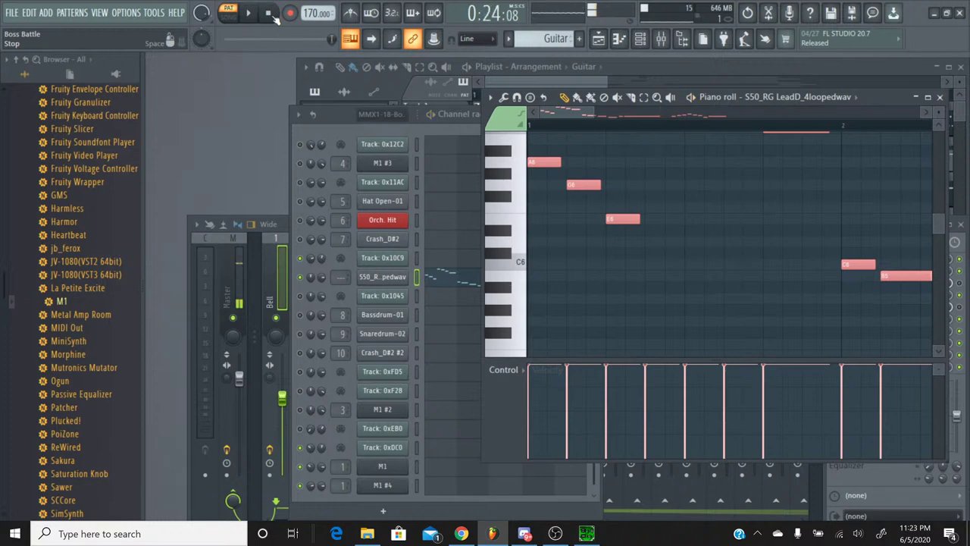
click(274, 17)
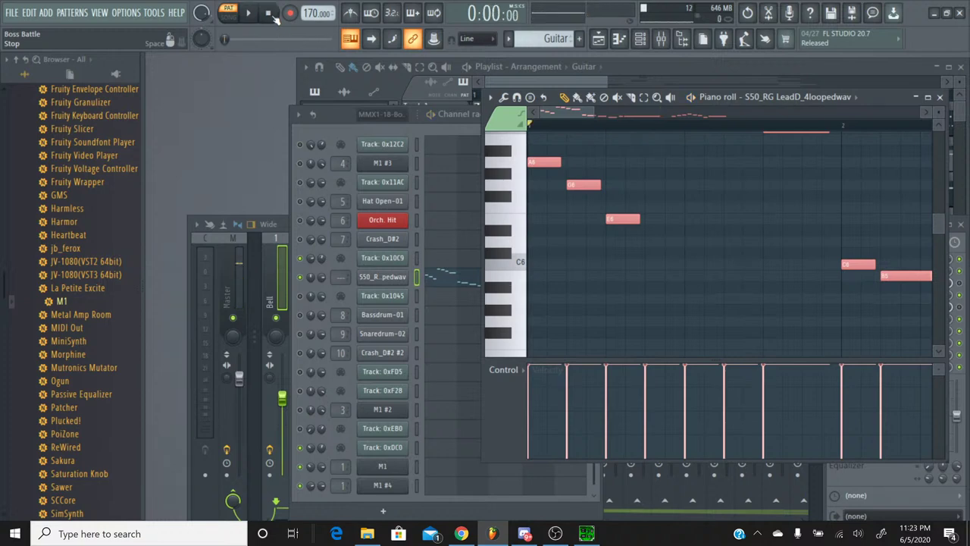
key(space)
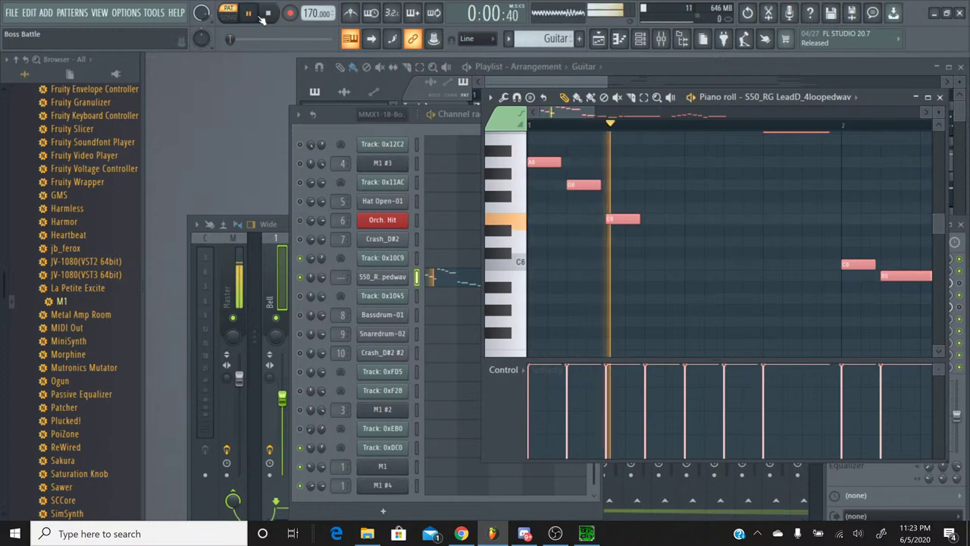
click(270, 15)
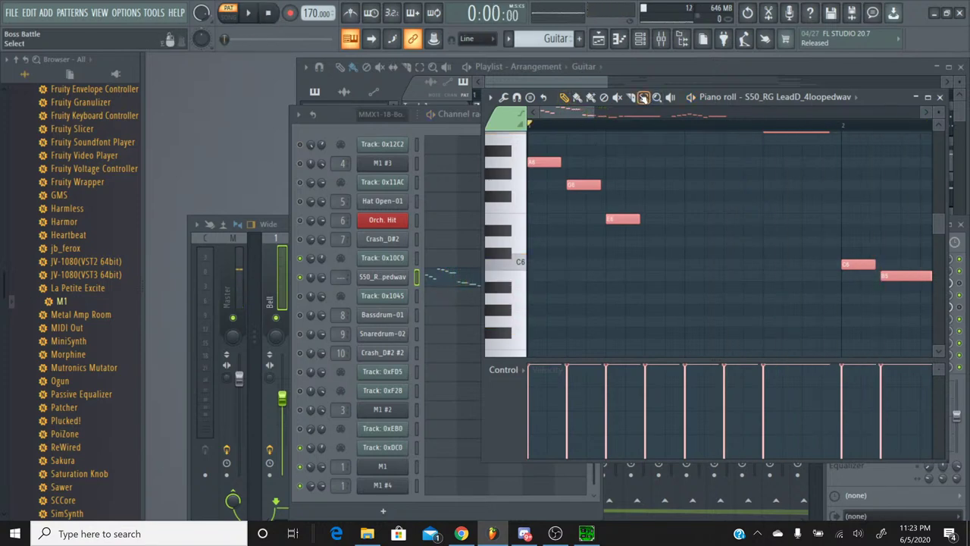
Delete the guitar notes in bar 1, from the A6 through the C7, keeping the phrase that starts at bar 2
drag(535, 134, 764, 254)
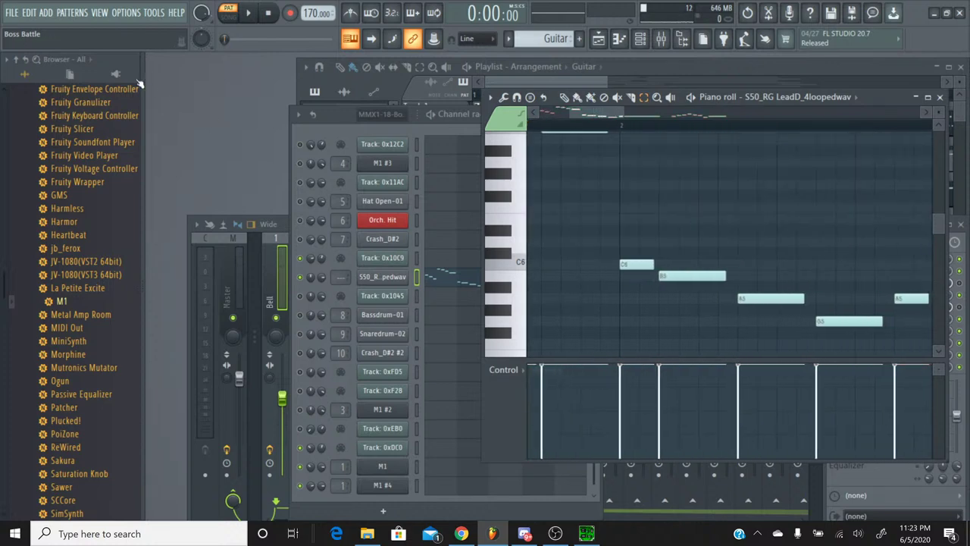
scroll(620, 225, up, 4)
scroll(620, 225, down, 1)
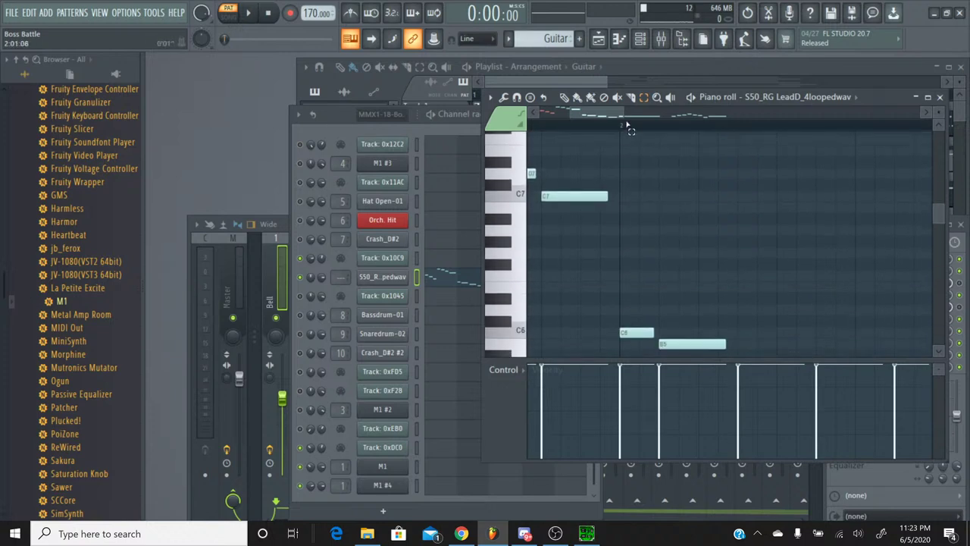
drag(651, 290, 576, 250)
scroll(611, 238, down, 4)
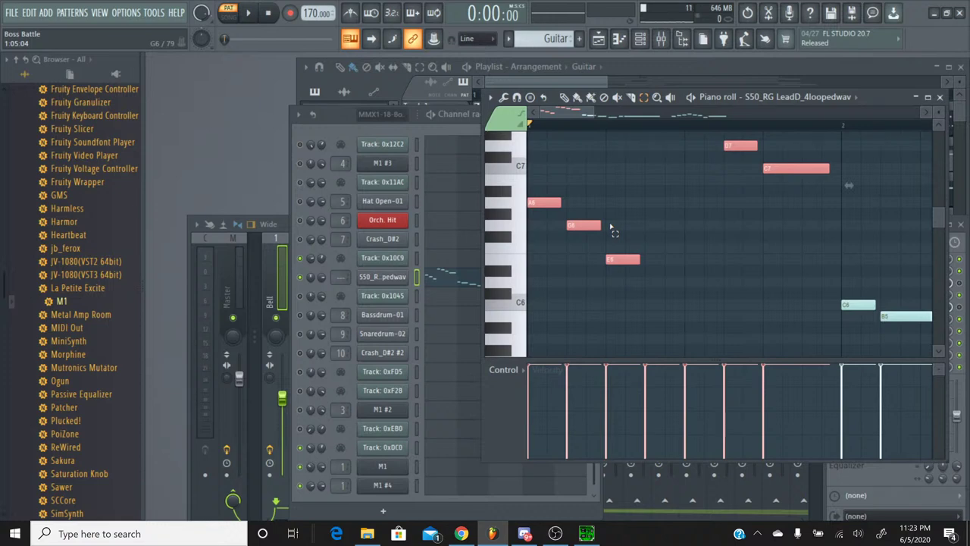
key(Delete)
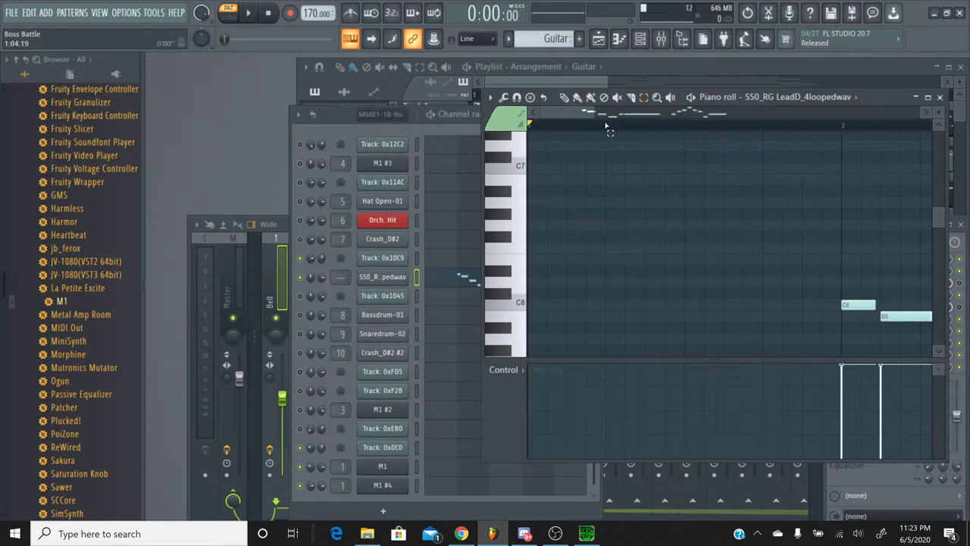
Select all remaining guitar notes and move them one bar earlier so the C6 starts at bar 1
drag(572, 177, 693, 244)
key(ctrl+a)
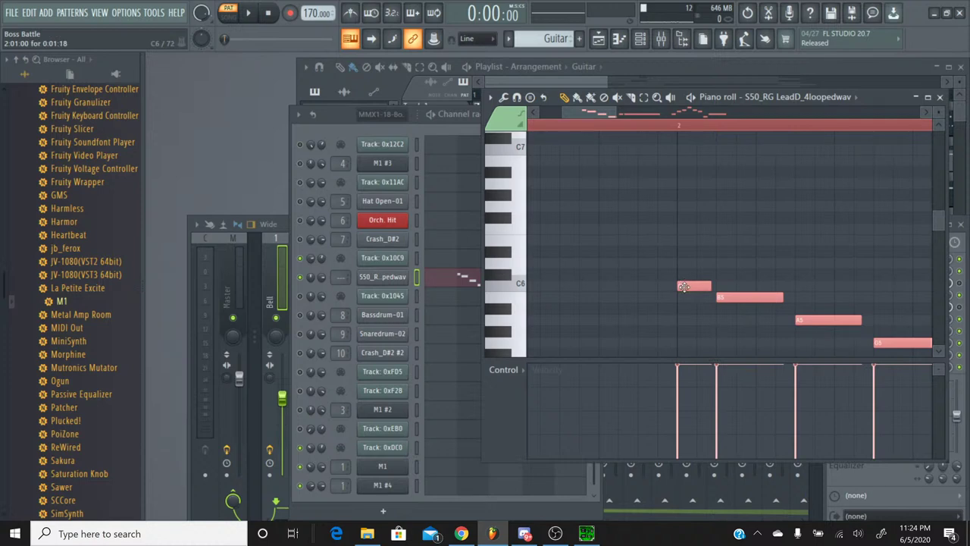
drag(681, 285, 510, 288)
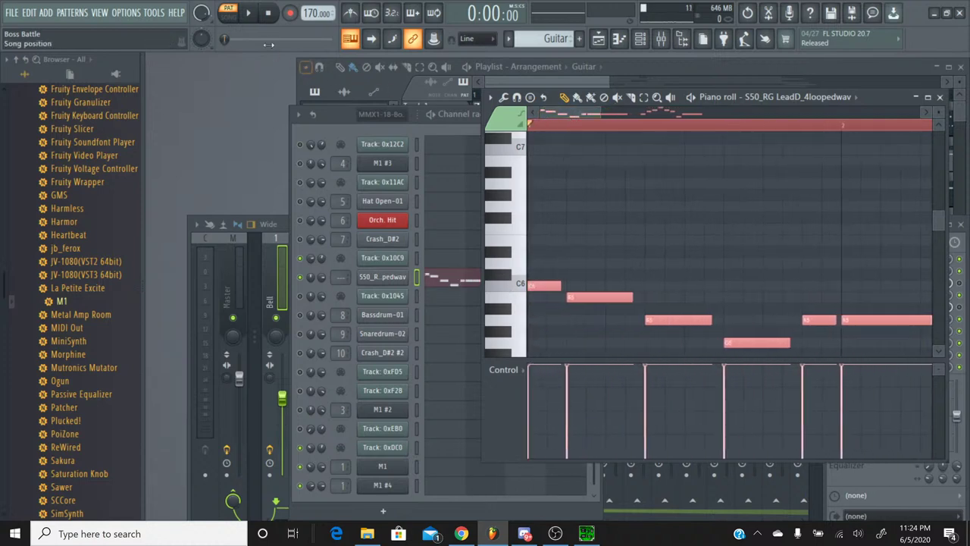
Play back the guitar phrase and audition single keys of the sample in octave 5
click(250, 14)
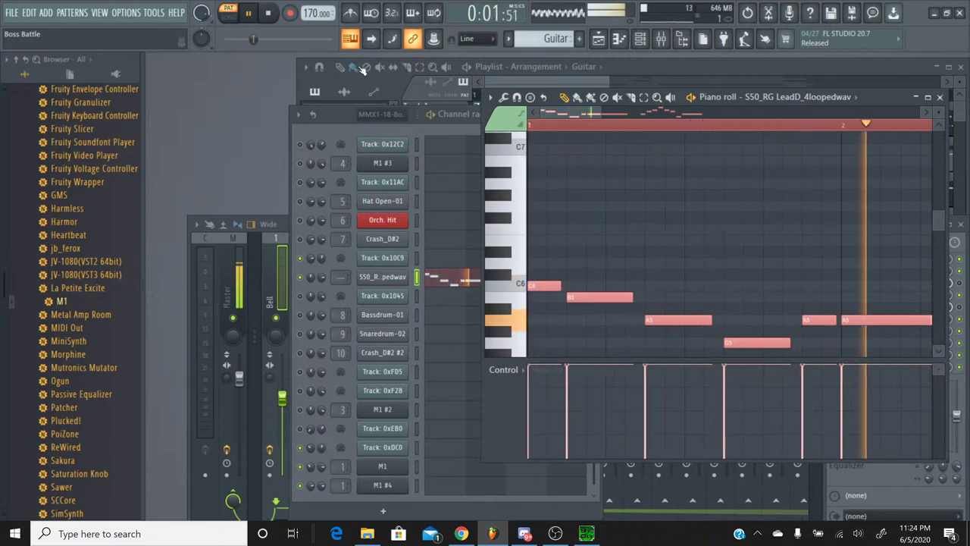
scroll(680, 198, down, 3)
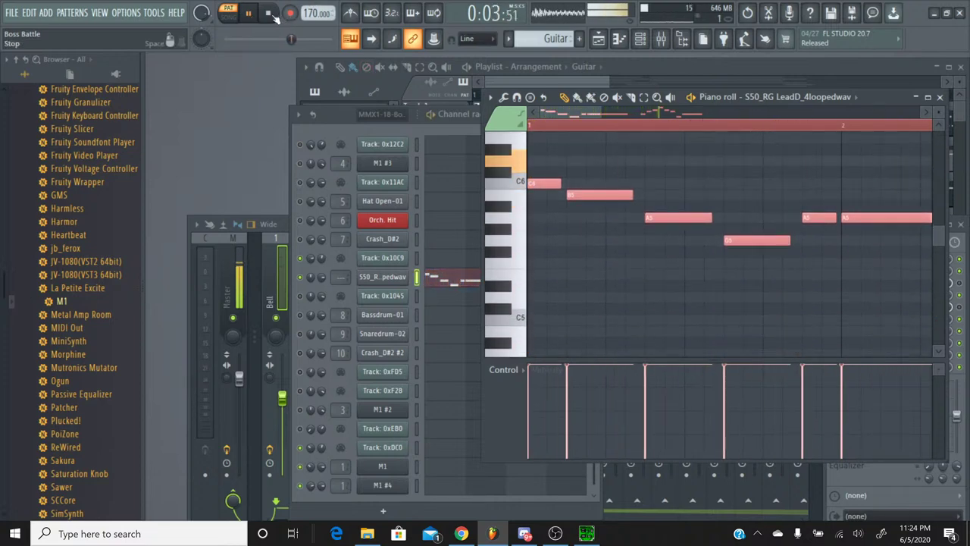
click(268, 16)
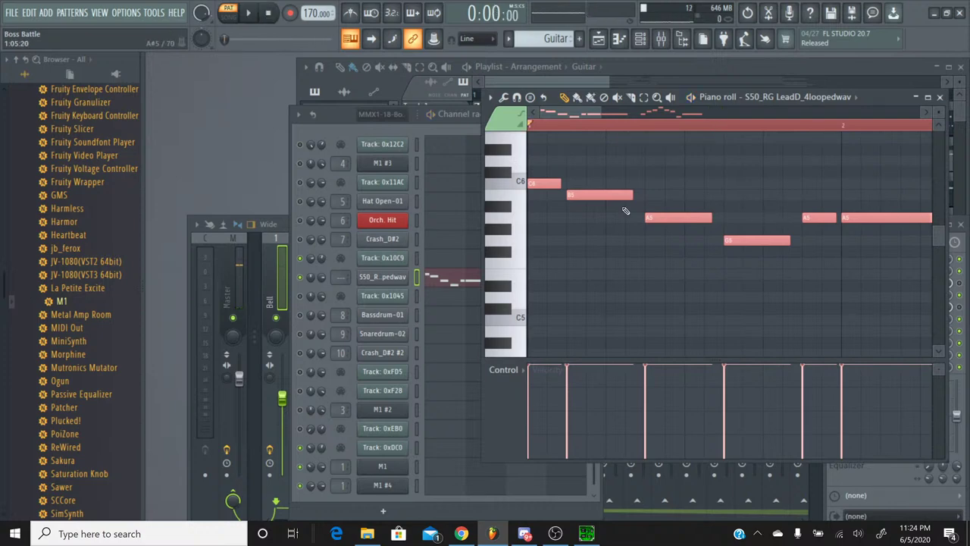
click(514, 234)
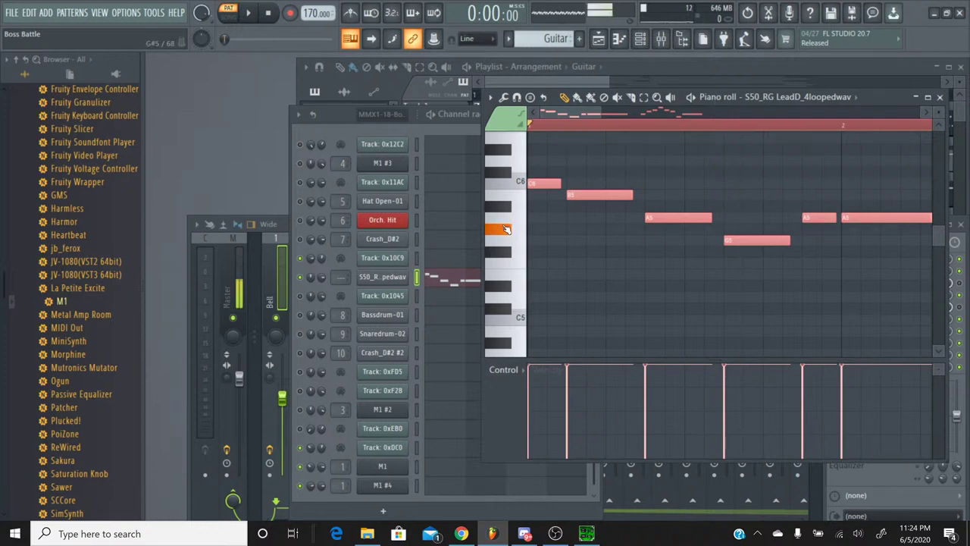
click(506, 207)
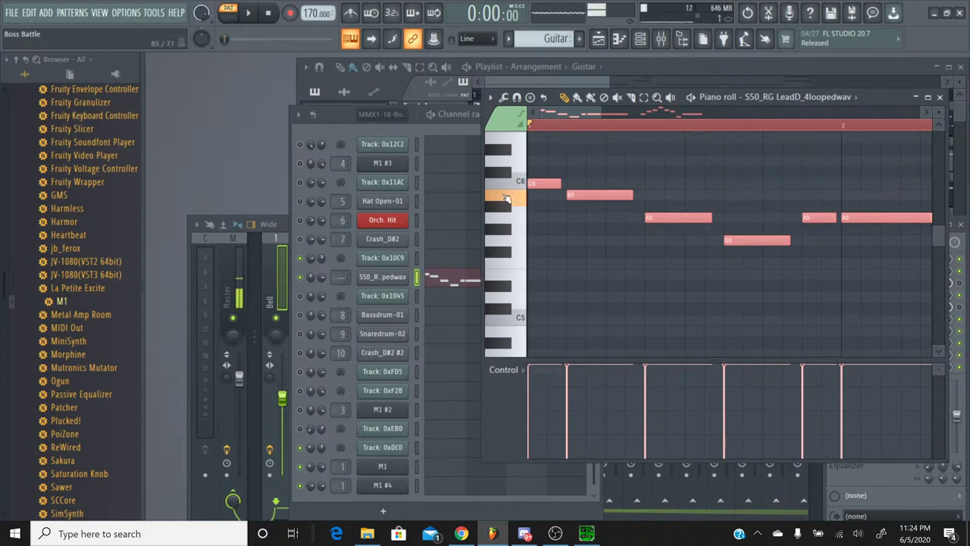
click(506, 285)
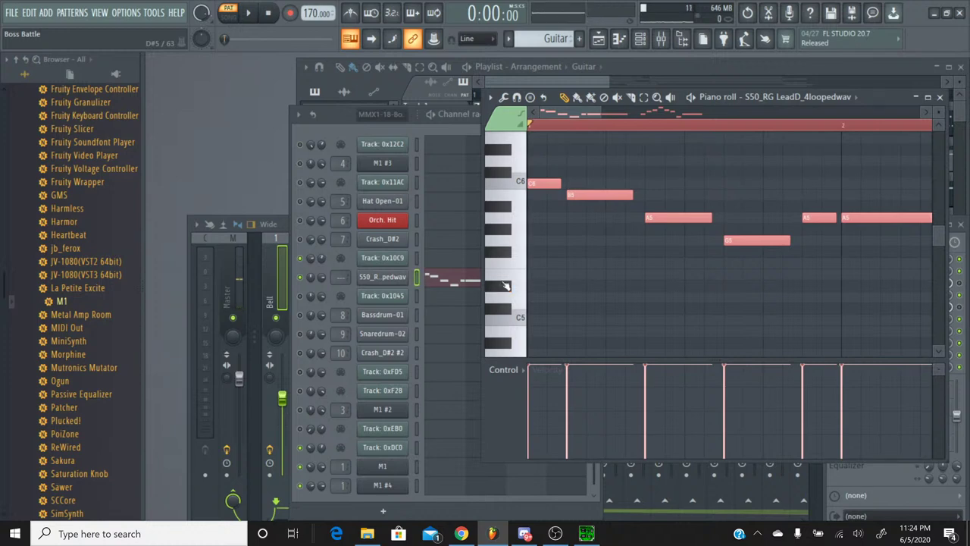
Transpose all guitar notes down one octave, audition the lowered phrase, and close the piano roll
key(ctrl+Down)
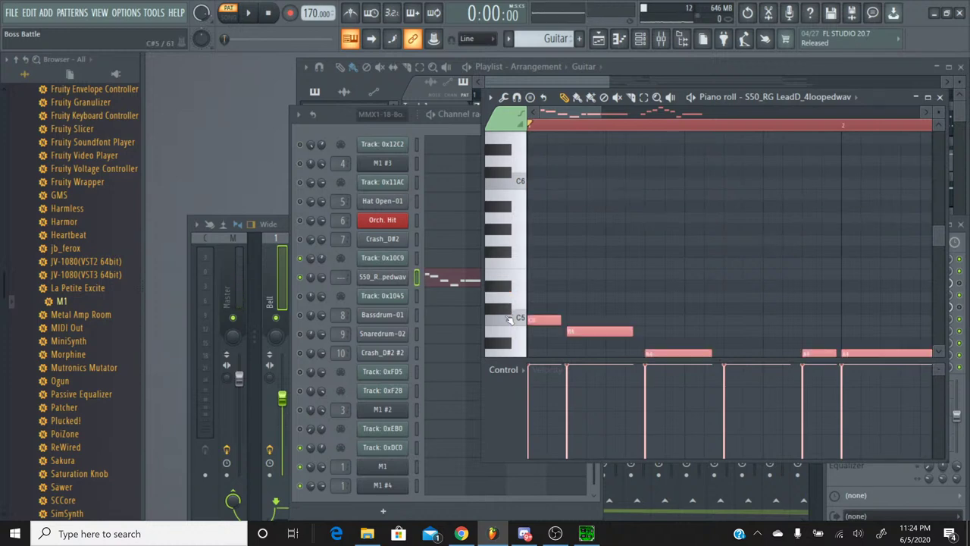
click(509, 318)
click(256, 14)
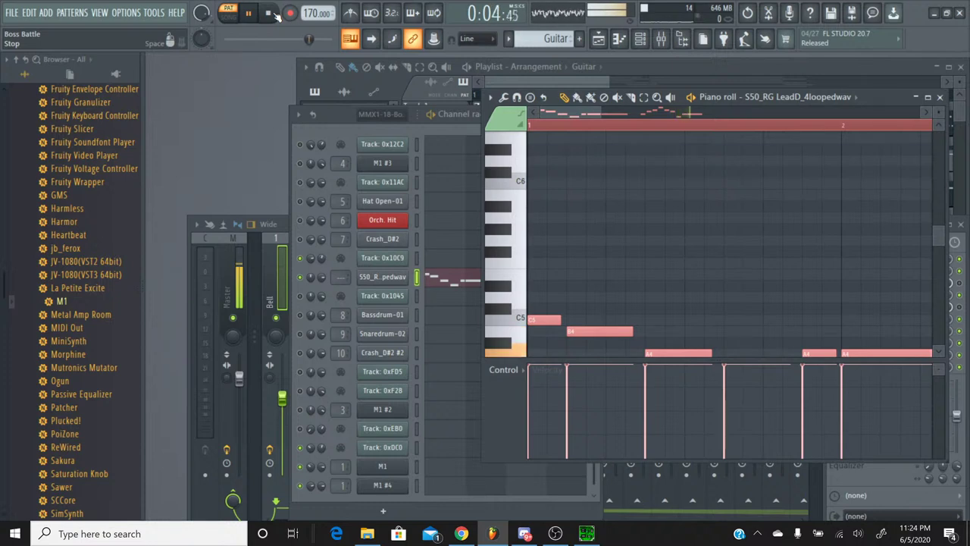
click(277, 14)
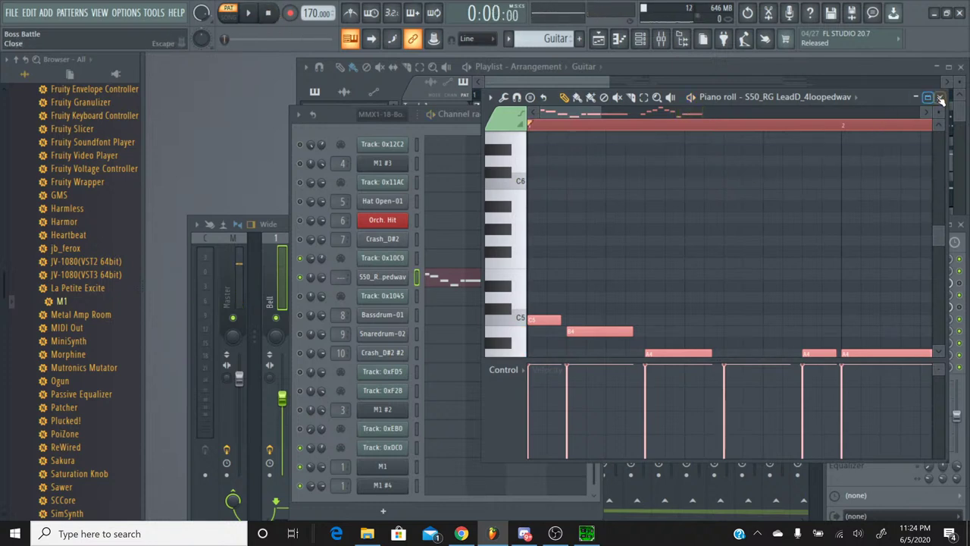
click(513, 307)
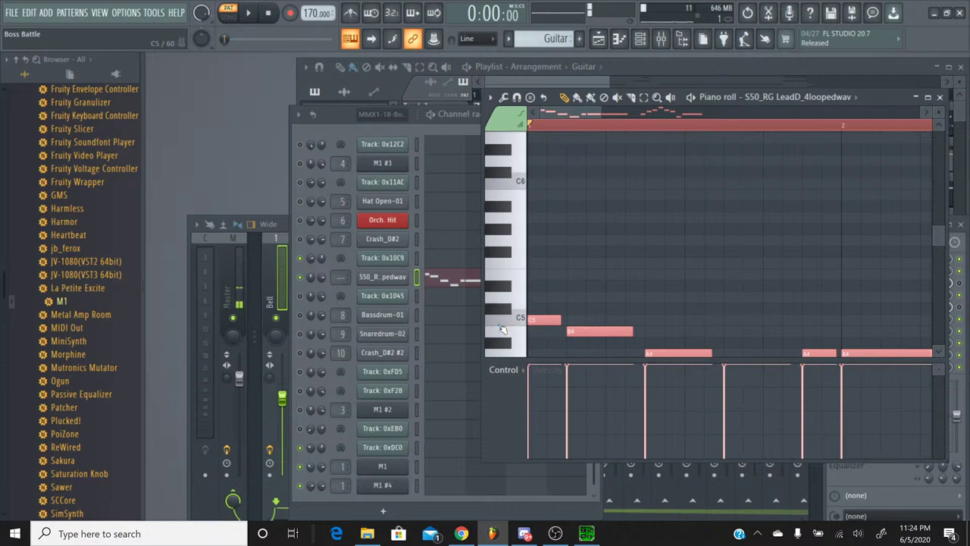
click(940, 99)
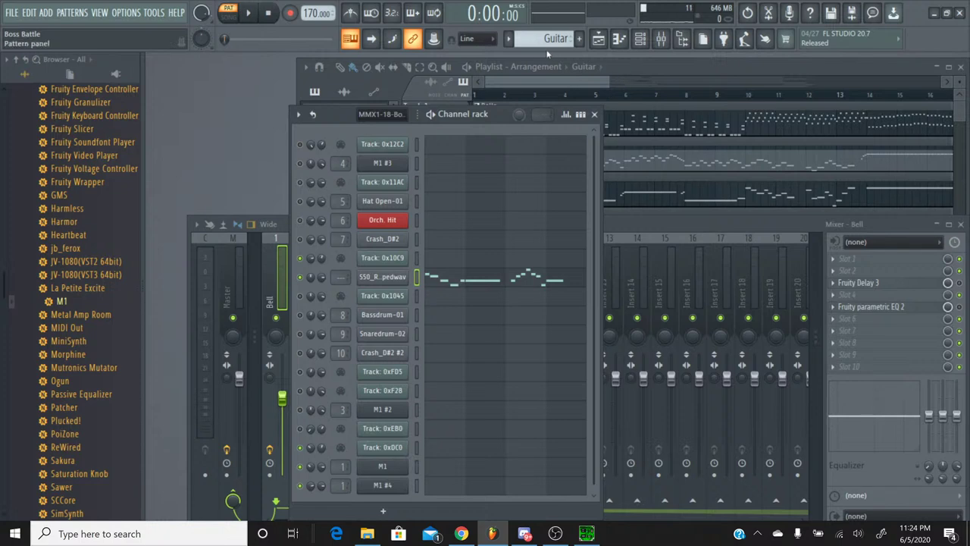
Switch to the MMX1-18-Boss Battle pattern and open Track: 0x10C9's channel panning events around bar 18
click(508, 38)
click(512, 56)
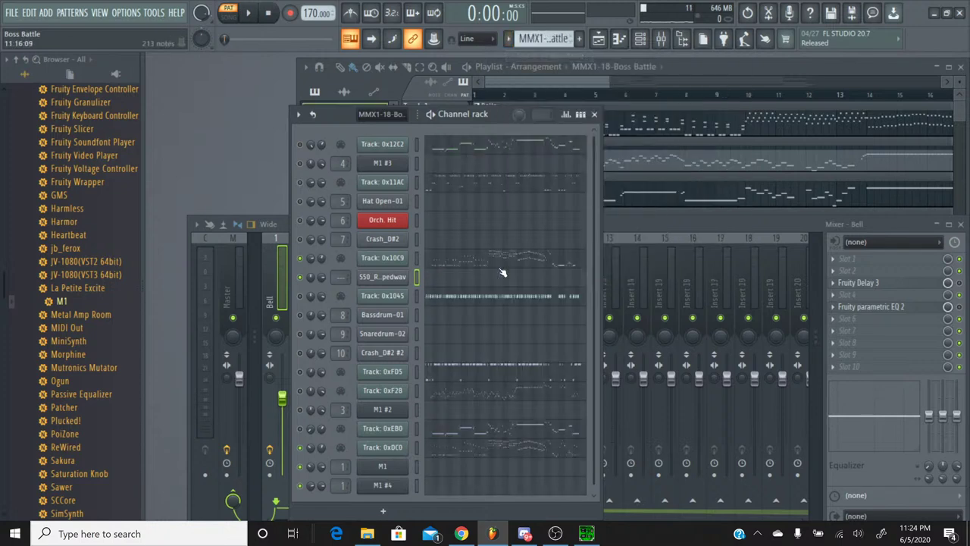
right_click(321, 279)
click(326, 291)
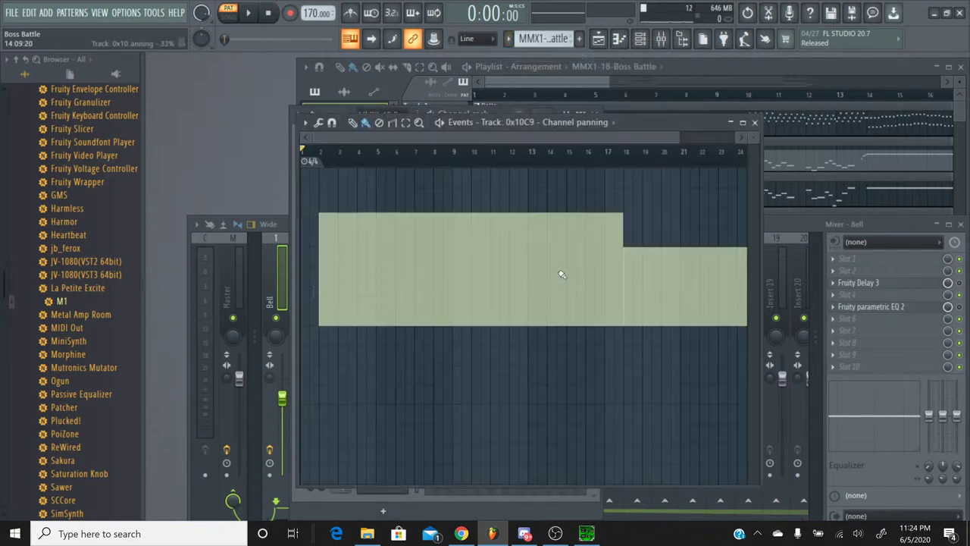
scroll(625, 163, up, 3)
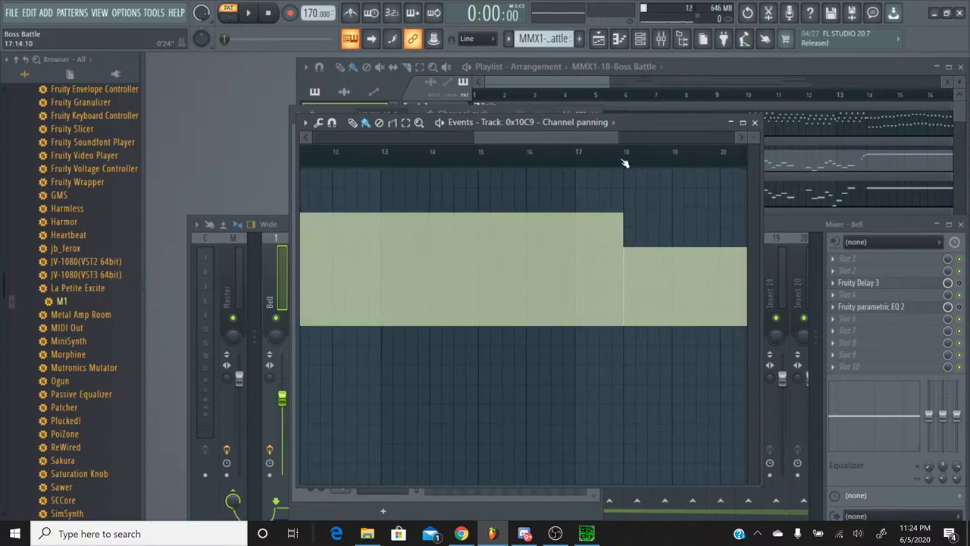
Close the channel panning events after checking bar 18, and open the S50_RG LeadD_4loopedwav notes in the Guitar pattern's piano roll
mouse_move(594, 139)
mouse_down()
mouse_move(711, 139)
mouse_move(601, 139)
mouse_up()
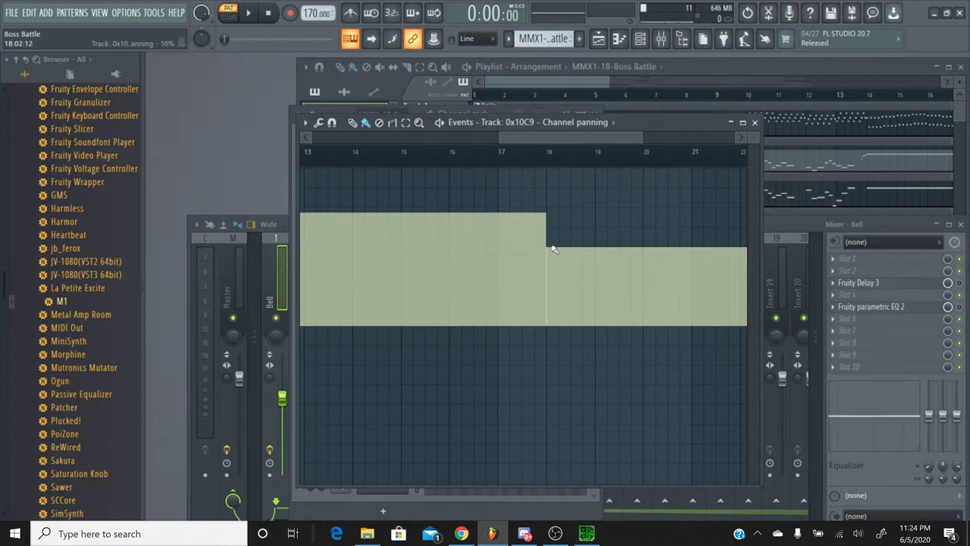
click(754, 122)
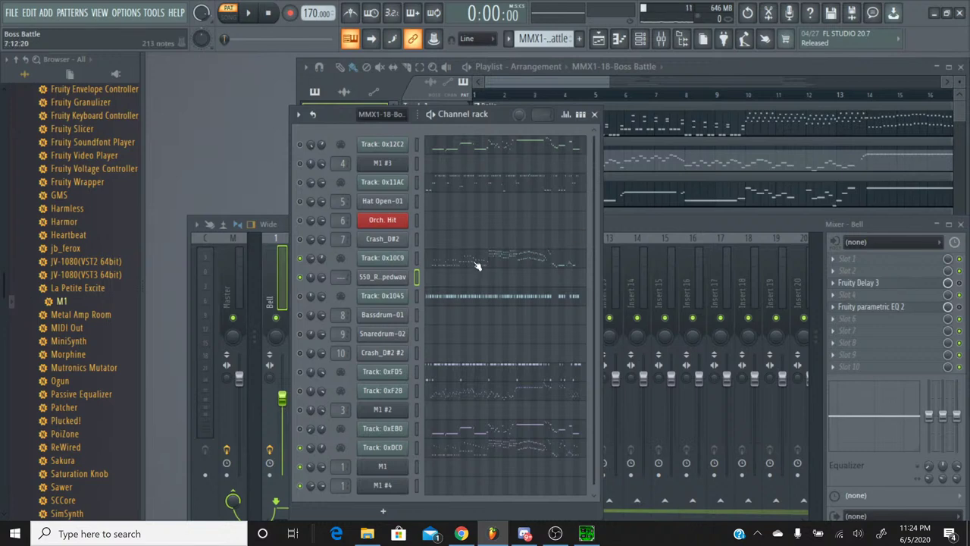
click(508, 38)
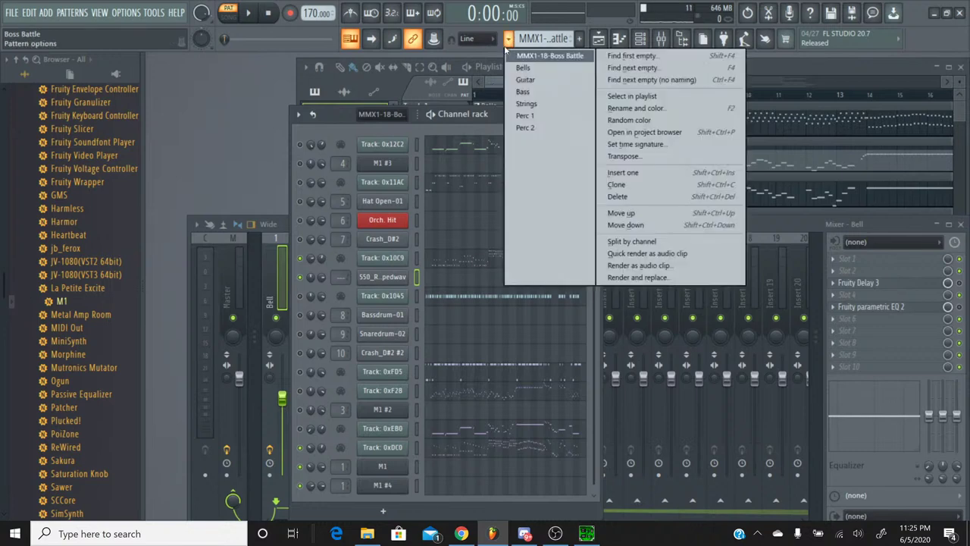
click(526, 80)
click(454, 279)
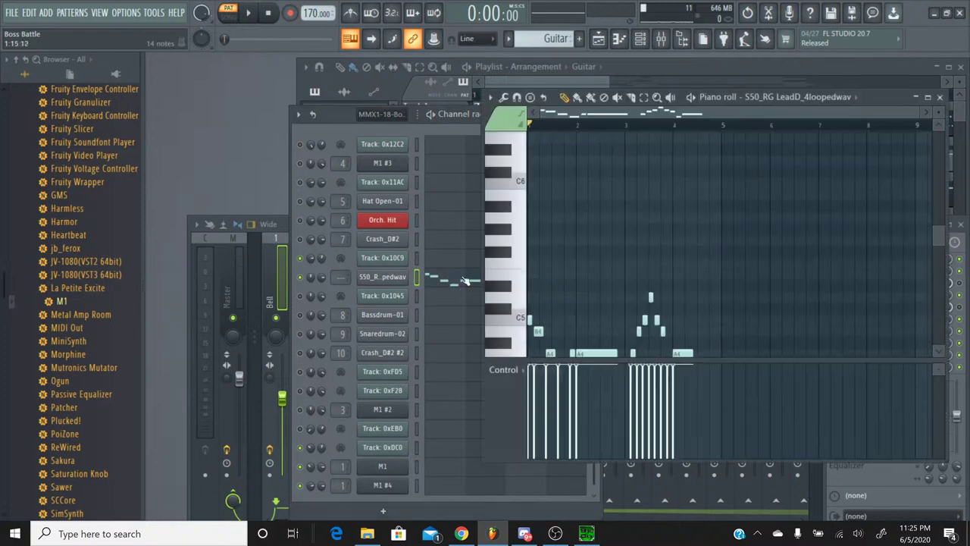
Select all guitar notes and set their note pan to 50% right
key(ctrl+a)
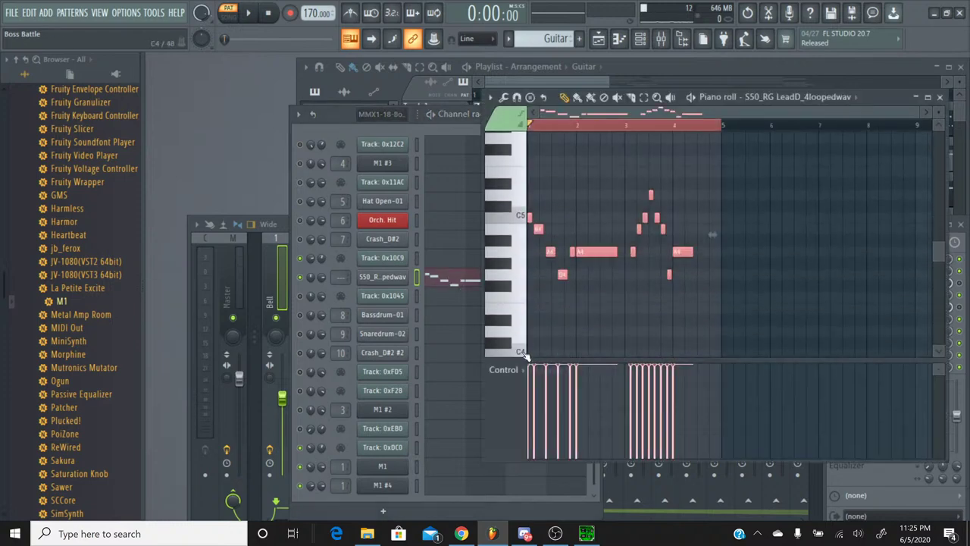
click(512, 372)
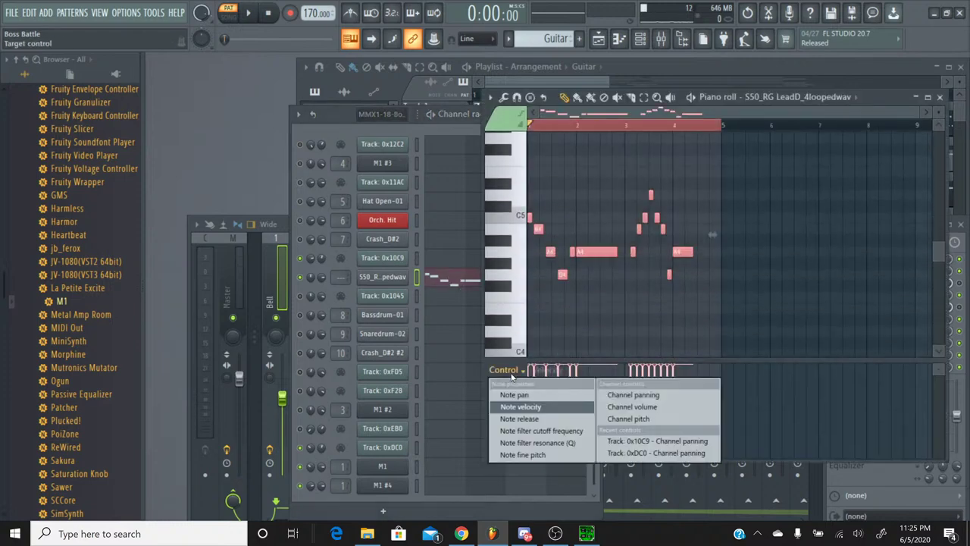
click(573, 400)
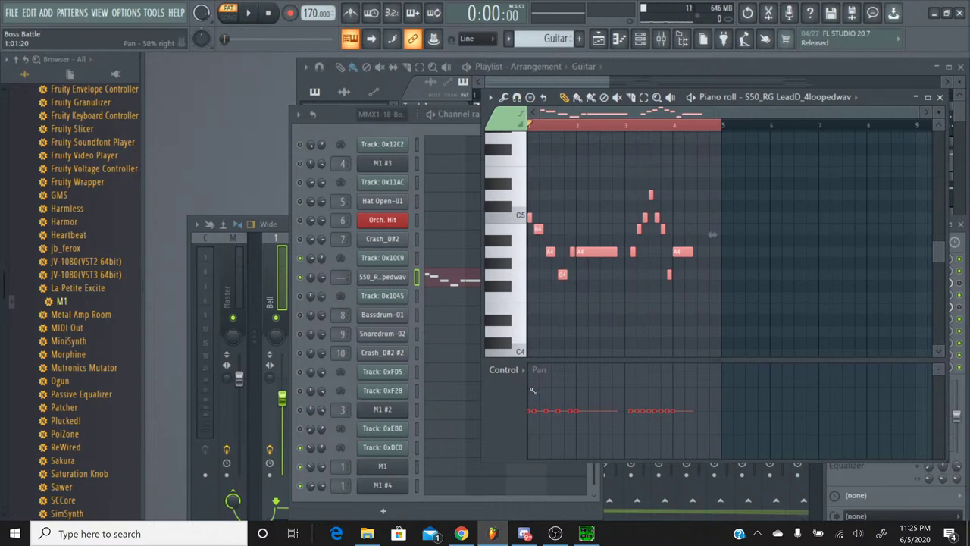
mouse_move(533, 391)
mouse_down()
mouse_move(718, 392)
mouse_move(523, 390)
mouse_up()
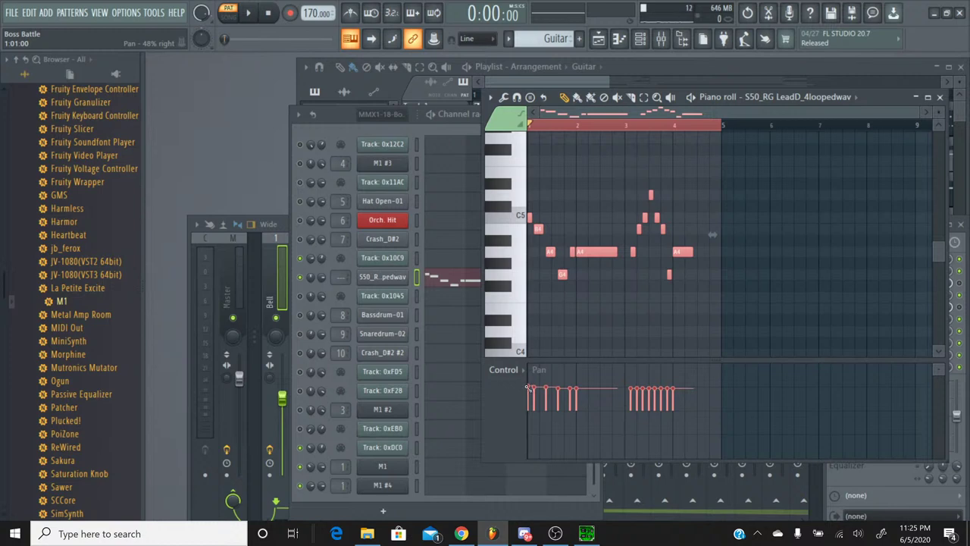
drag(545, 388, 686, 390)
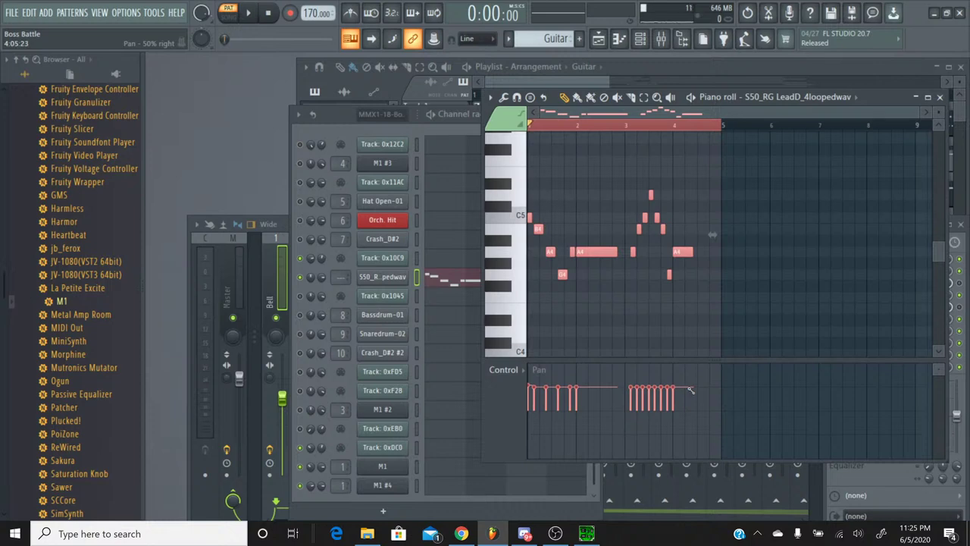
Play back the panned guitar phrase and close the piano roll
click(248, 13)
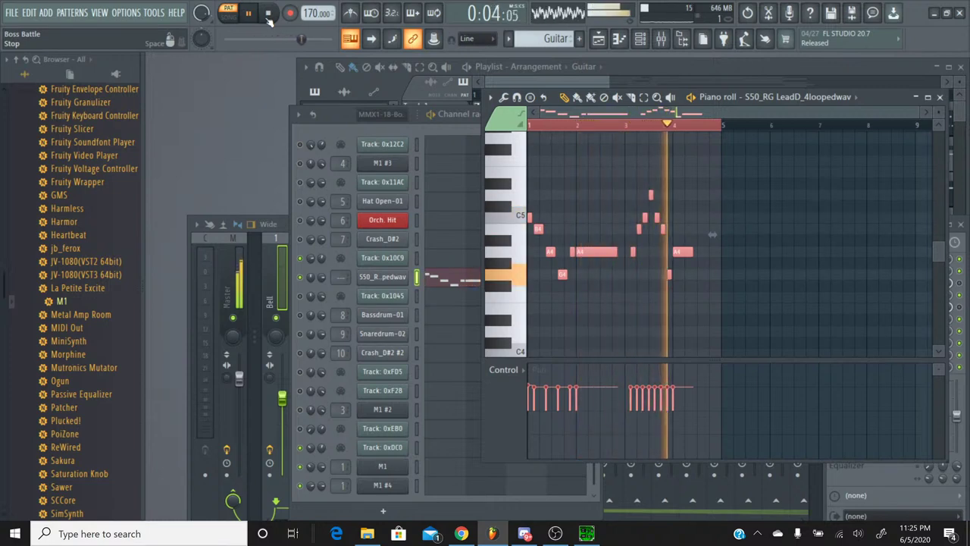
click(270, 15)
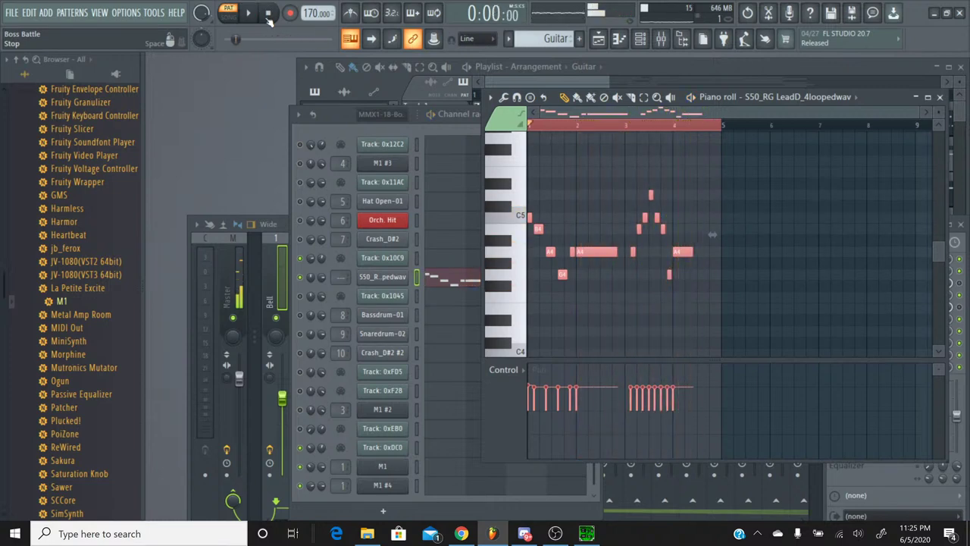
click(941, 100)
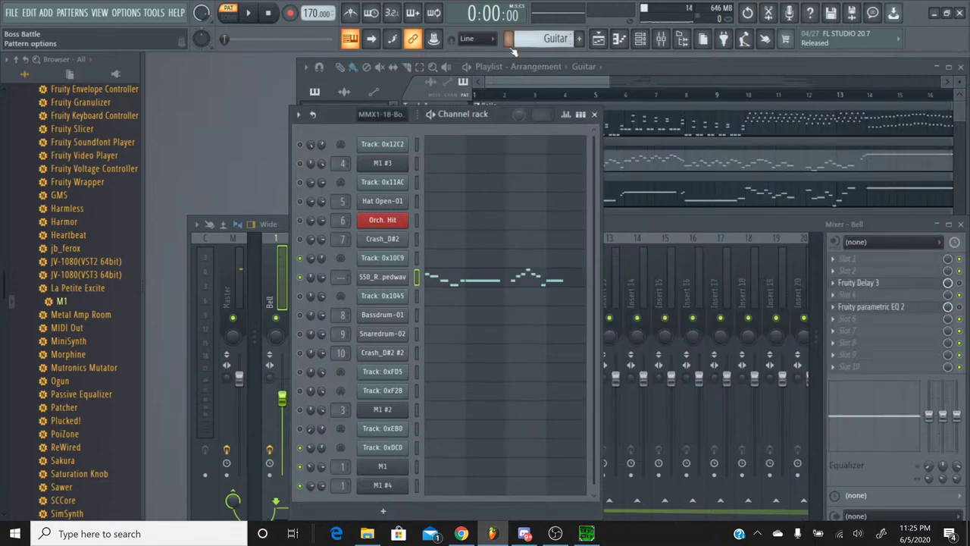
Route the S50 guitar sample channel to mixer track 2 (Guitar) and bring the mixer to the front
click(507, 39)
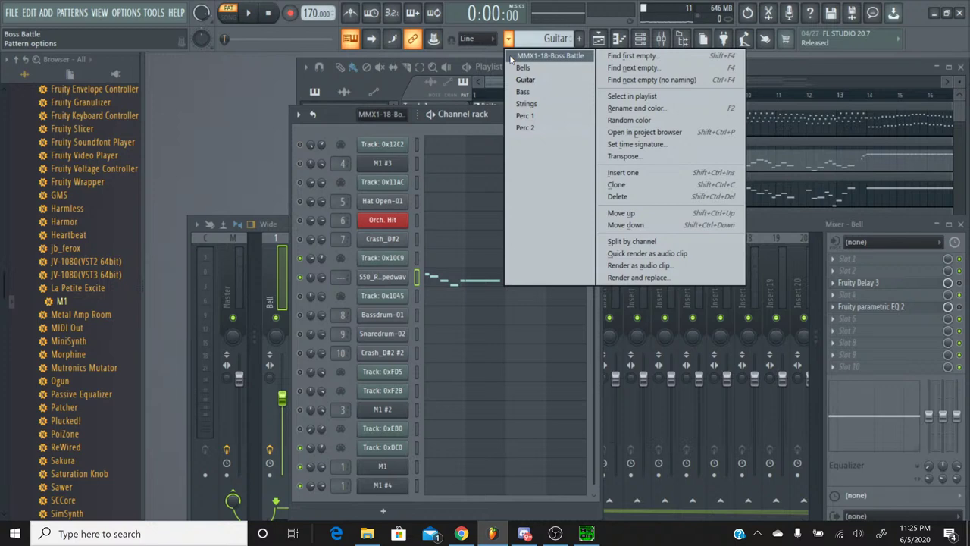
click(285, 227)
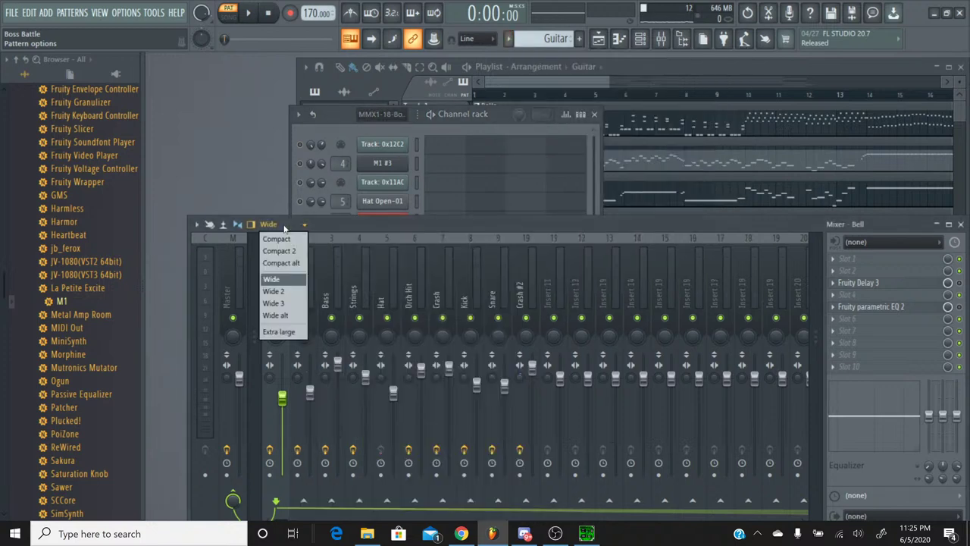
click(338, 225)
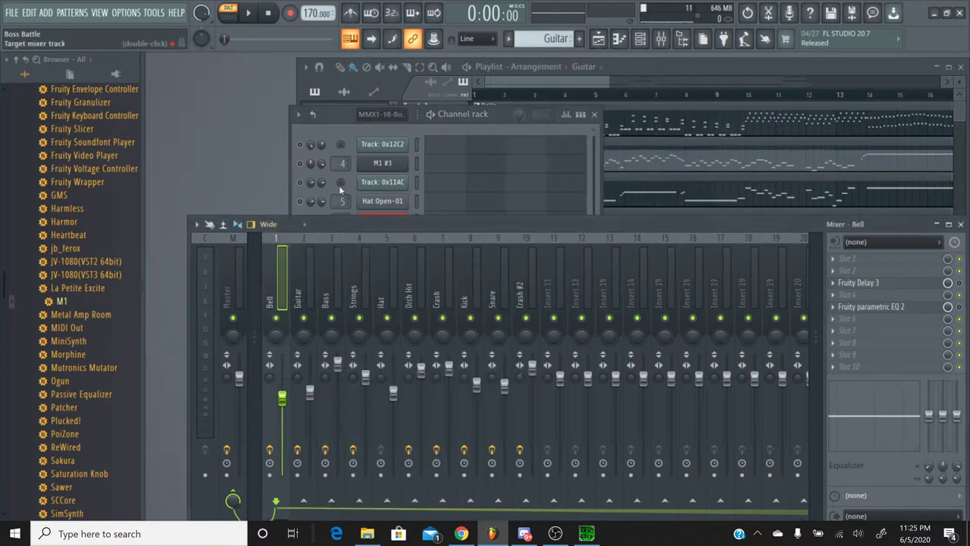
click(335, 215)
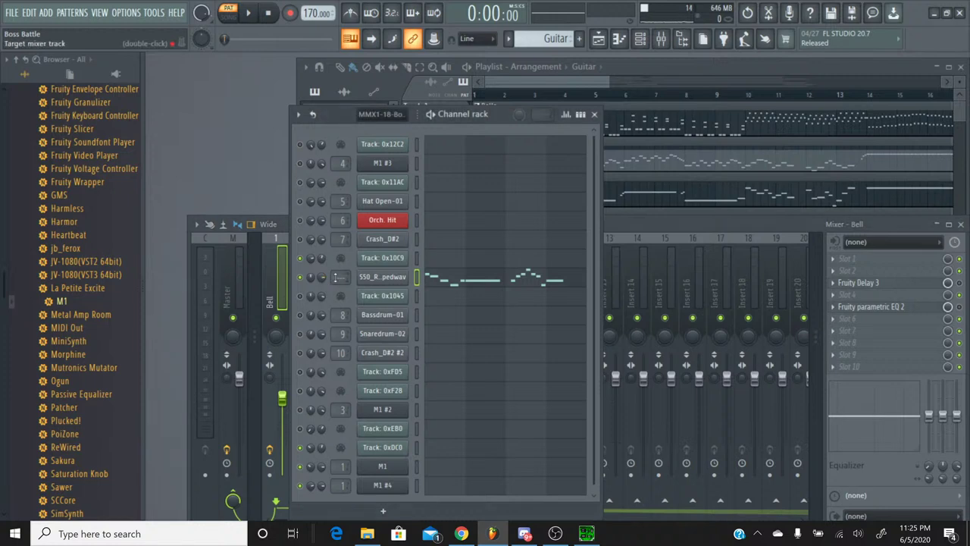
scroll(335, 277, up, 1)
click(630, 224)
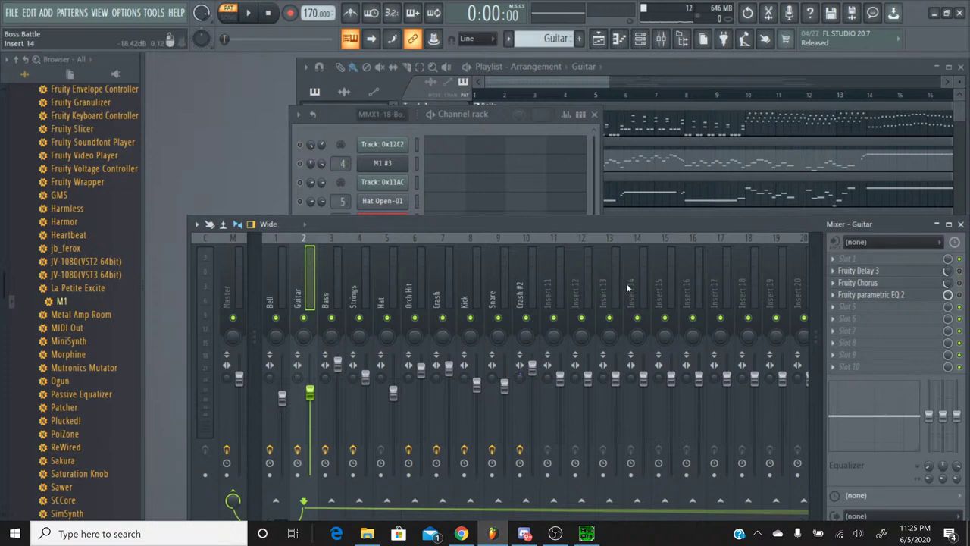
Play the guitar phrase through the Guitar mixer track's effects and return to the channel rack
click(248, 12)
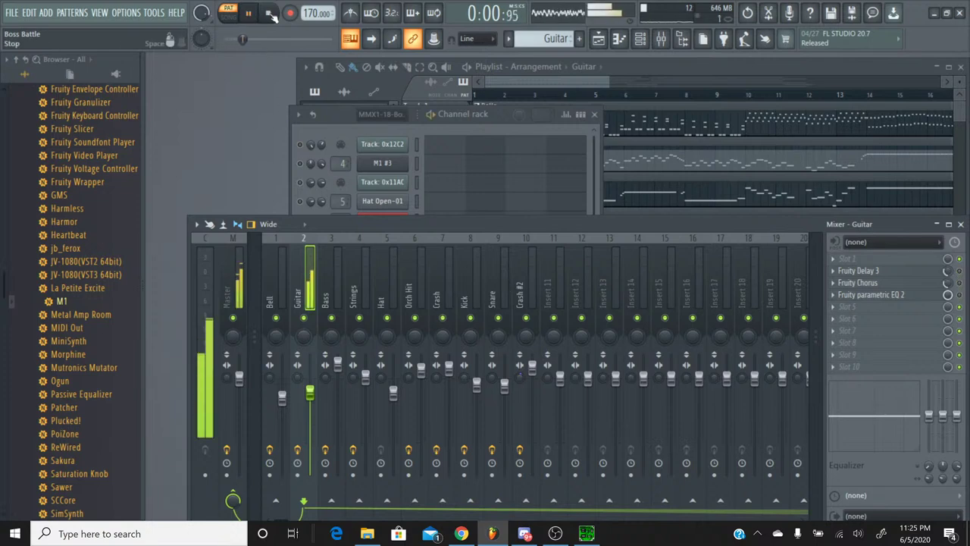
click(269, 14)
click(327, 140)
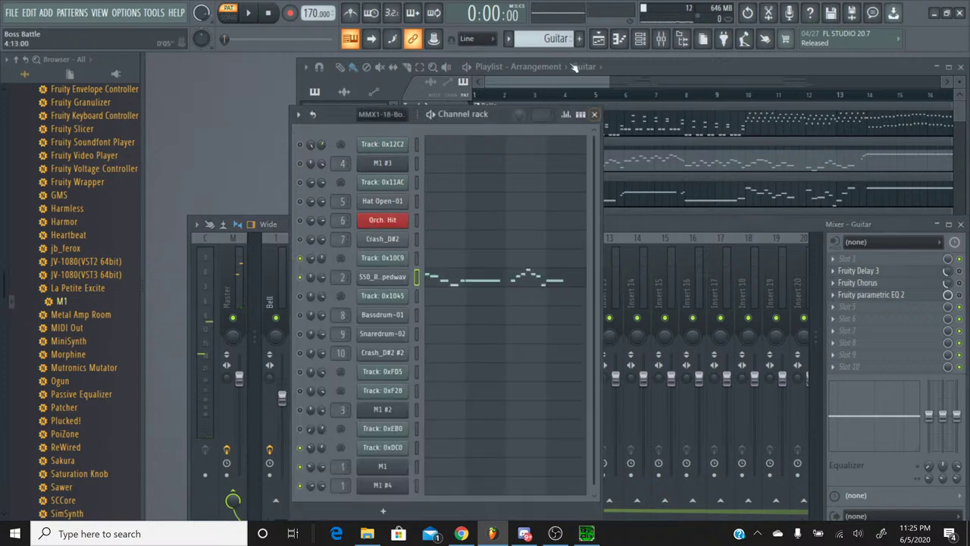
Switch to the MMX1-18-Boss Battle pattern, and check the live chat in YouTube Studio in Chrome before returning to FL Studio
click(508, 38)
click(512, 57)
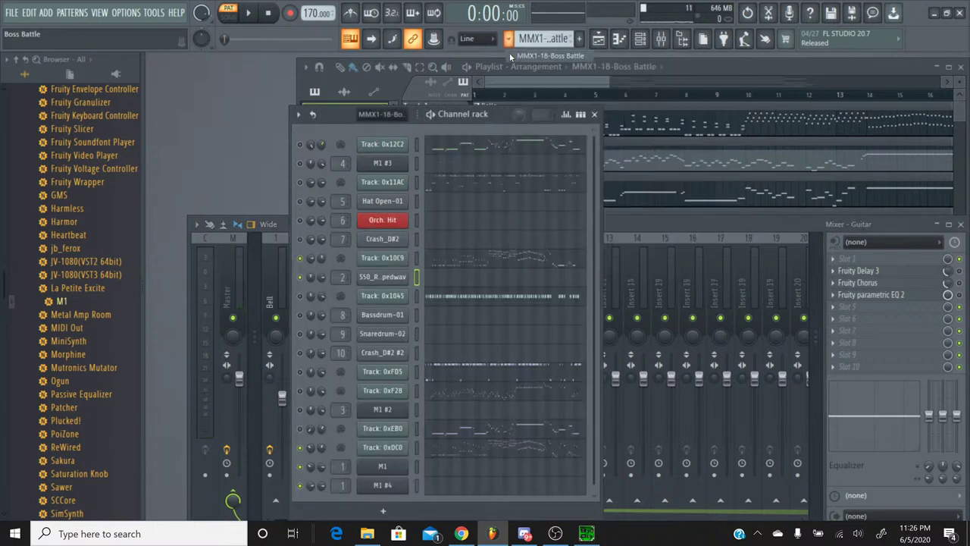
click(461, 533)
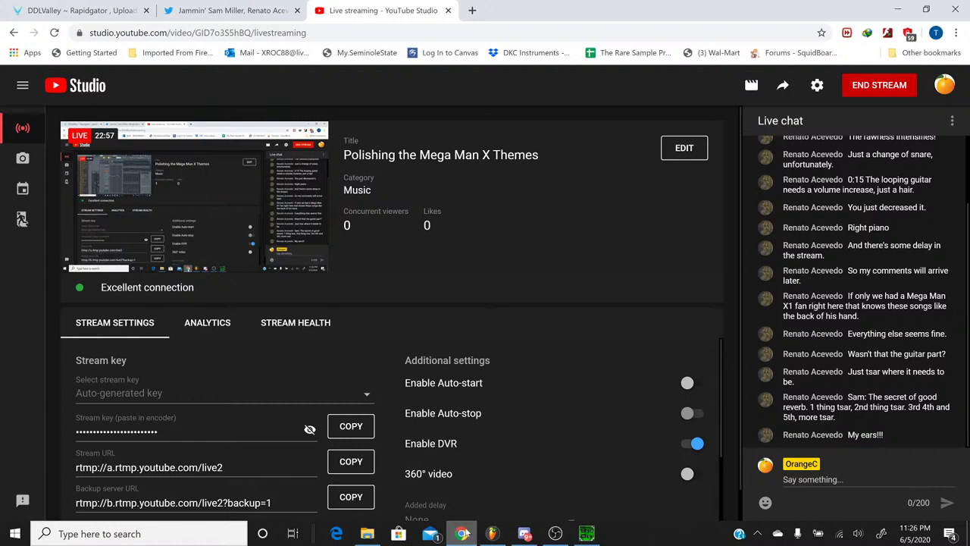
click(492, 533)
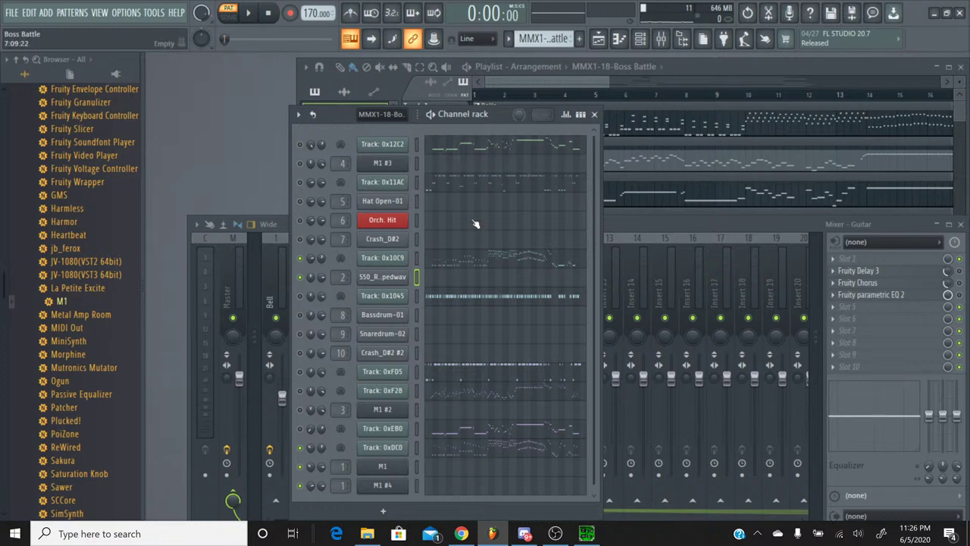
Open Track: 0xDC0's piano roll and select the C6, B5, A5, G5 and A5 notes in bar 19
click(479, 453)
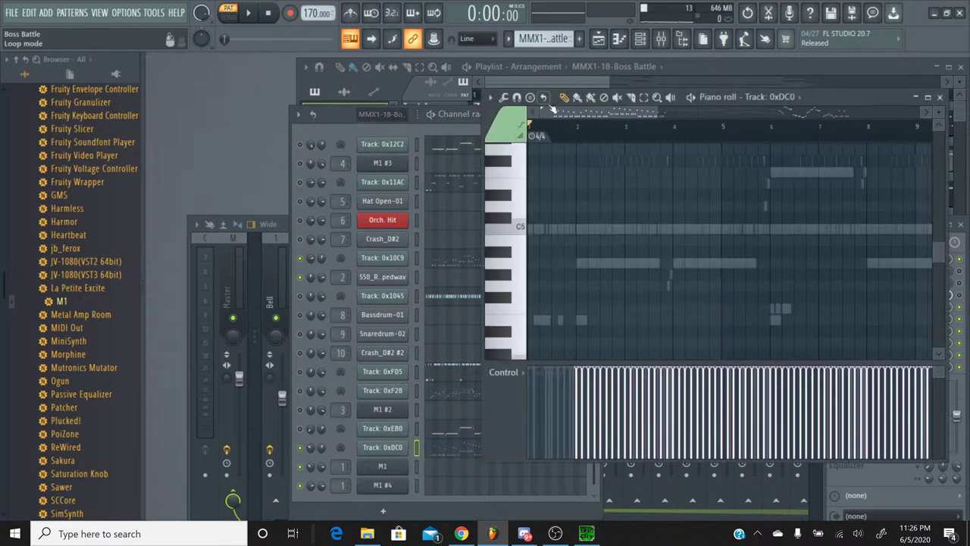
drag(702, 111, 685, 139)
scroll(768, 172, up, 5)
drag(686, 139, 747, 156)
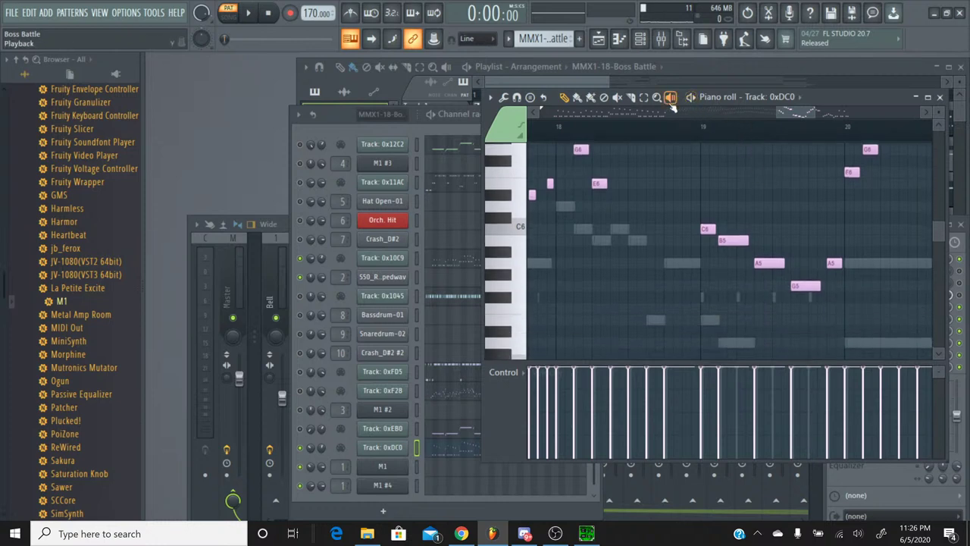
click(644, 97)
drag(686, 184, 885, 306)
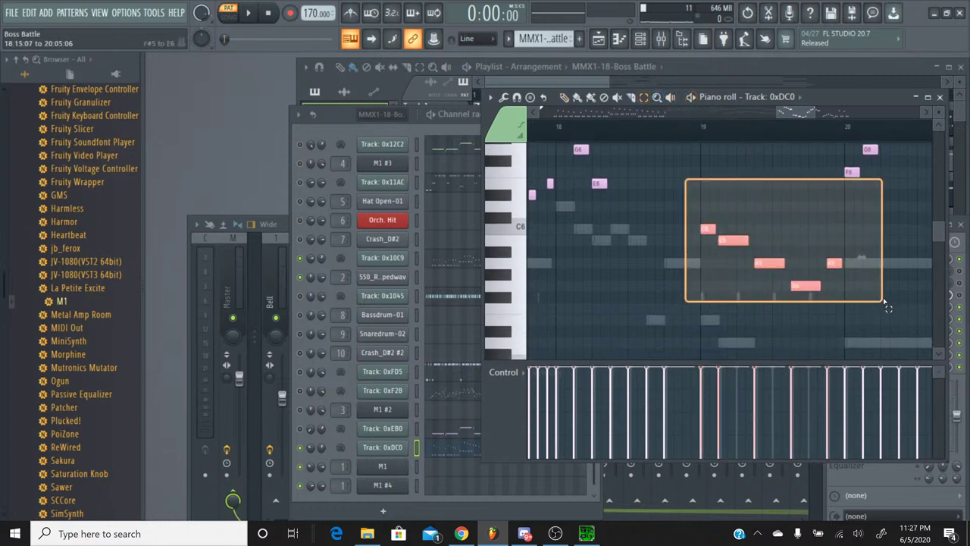
Add bar 21's run from A5 up to D6 and down to G5 to the selection, check the following notes, and close the piano roll
drag(798, 111, 820, 184)
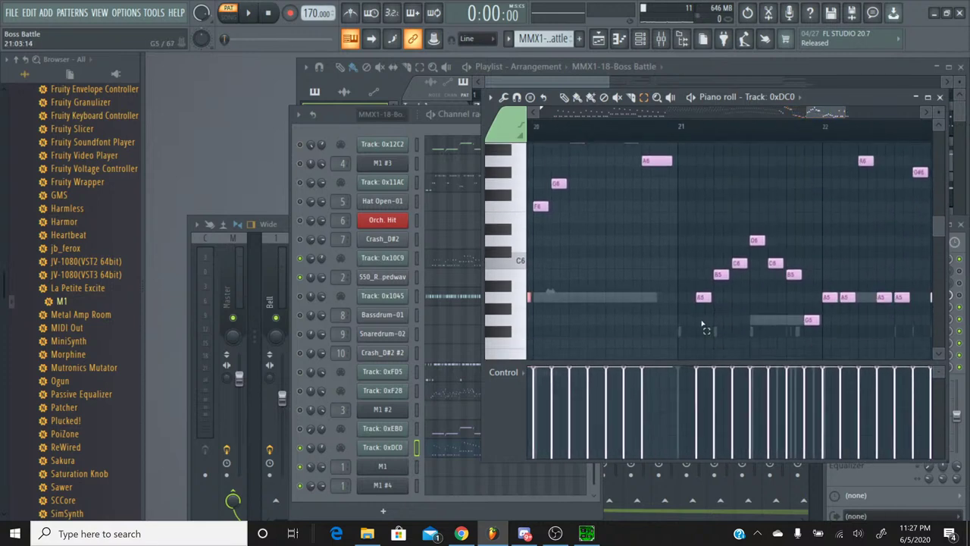
drag(690, 337, 595, 171)
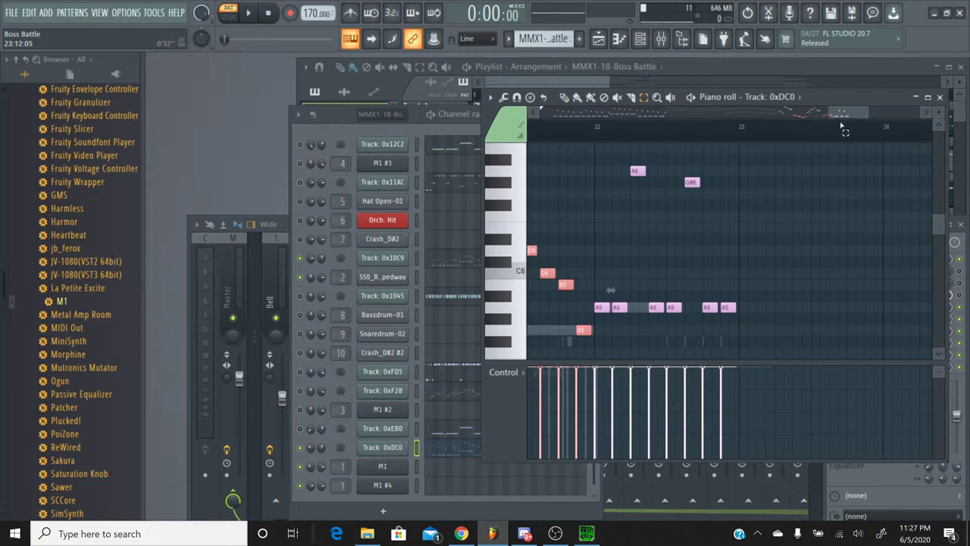
scroll(826, 136, up, 2)
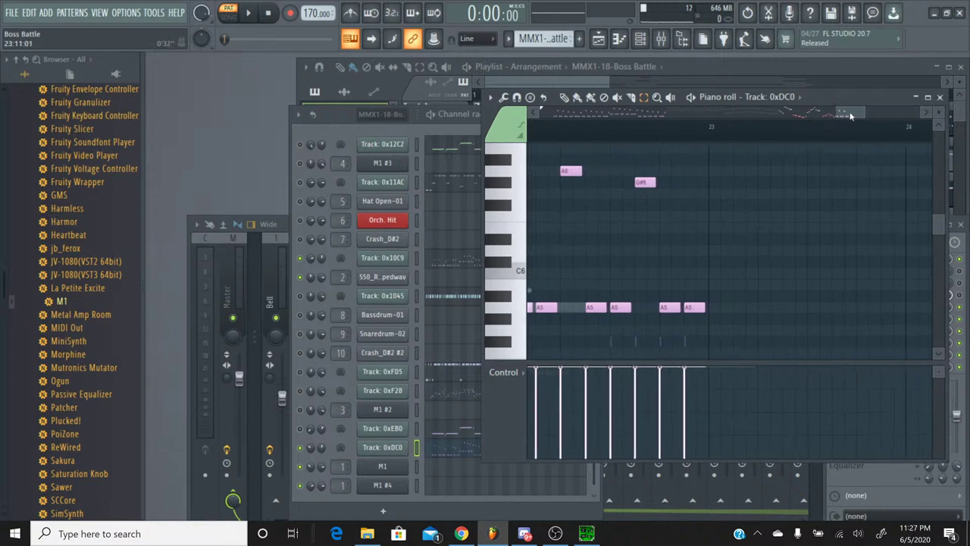
mouse_move(850, 116)
mouse_down()
mouse_move(826, 124)
mouse_move(840, 120)
mouse_up()
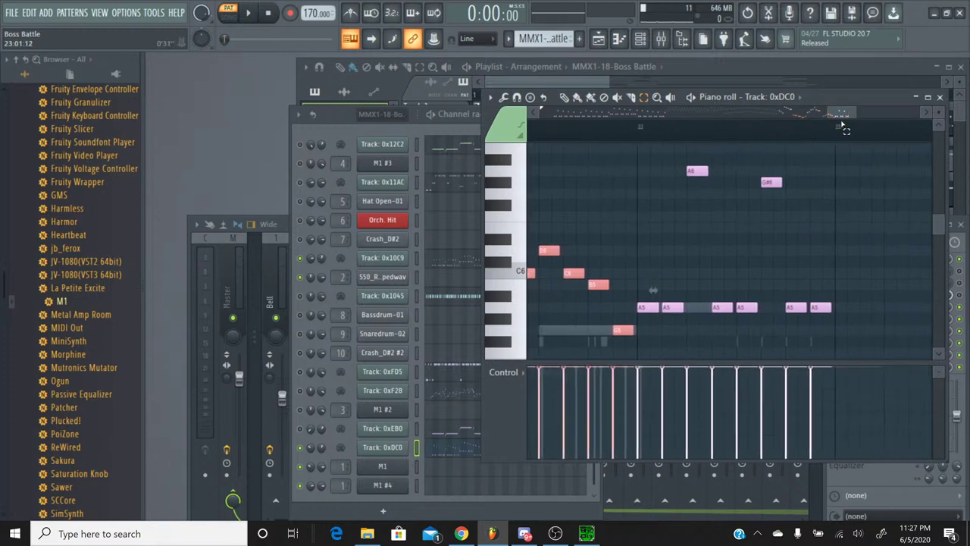
drag(910, 100, 839, 106)
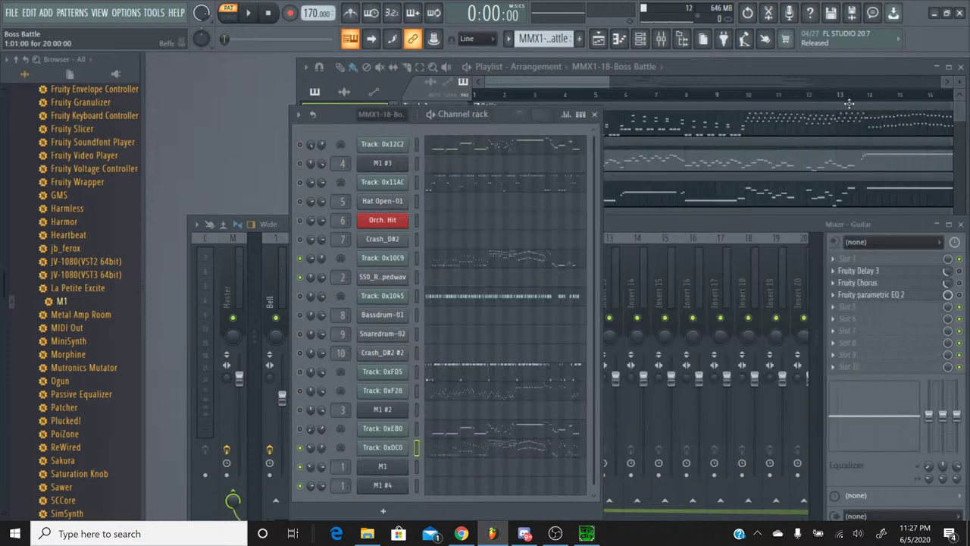
Check Track: 0xDC0's channel panning events, close them, and switch back to the Guitar pattern
click(851, 103)
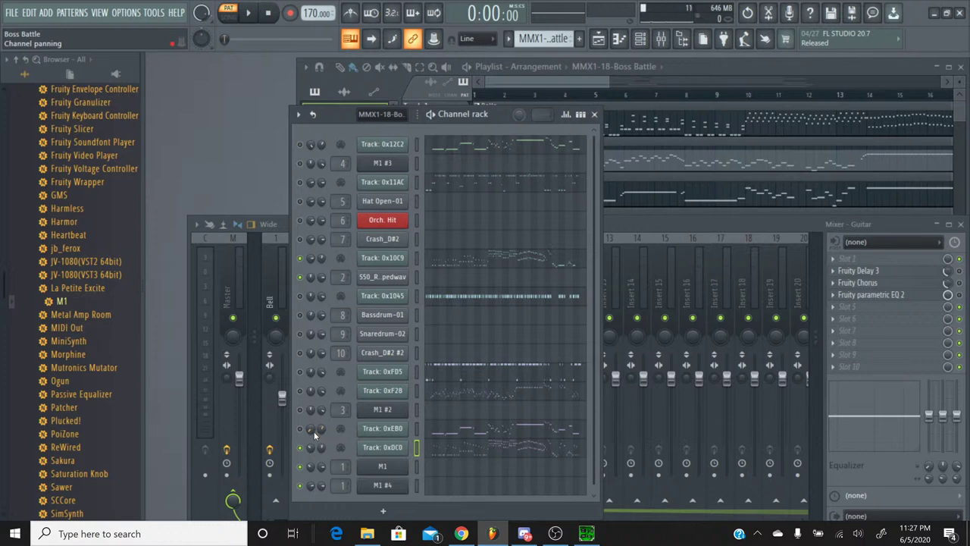
right_click(308, 452)
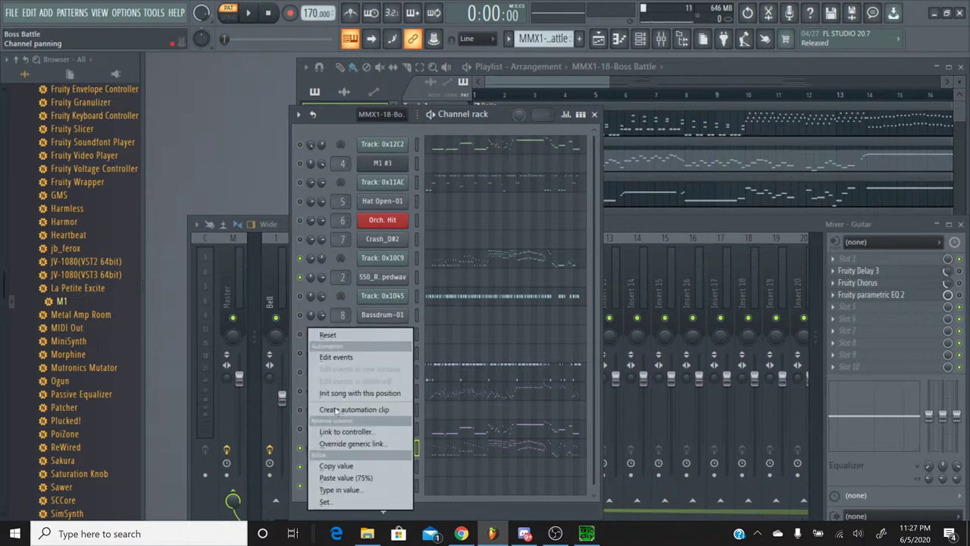
click(350, 359)
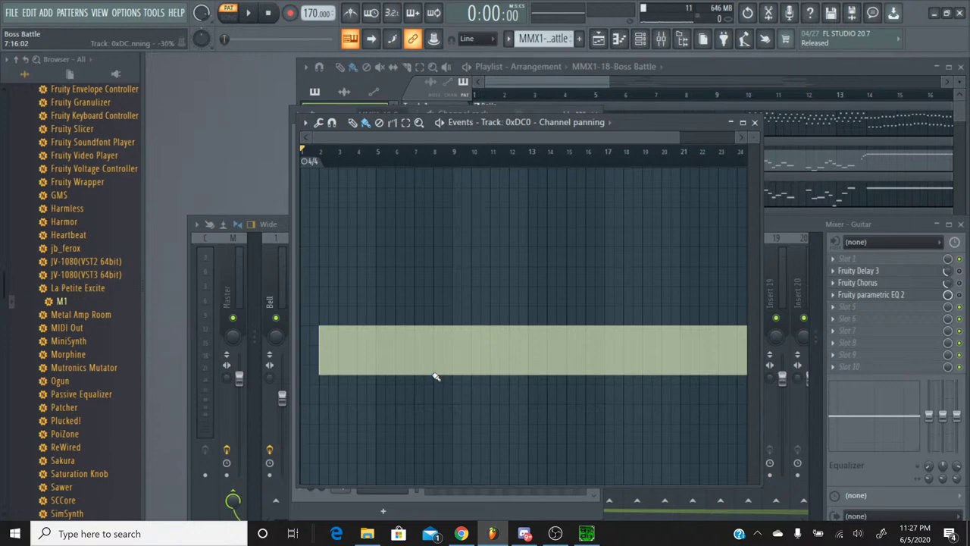
click(754, 122)
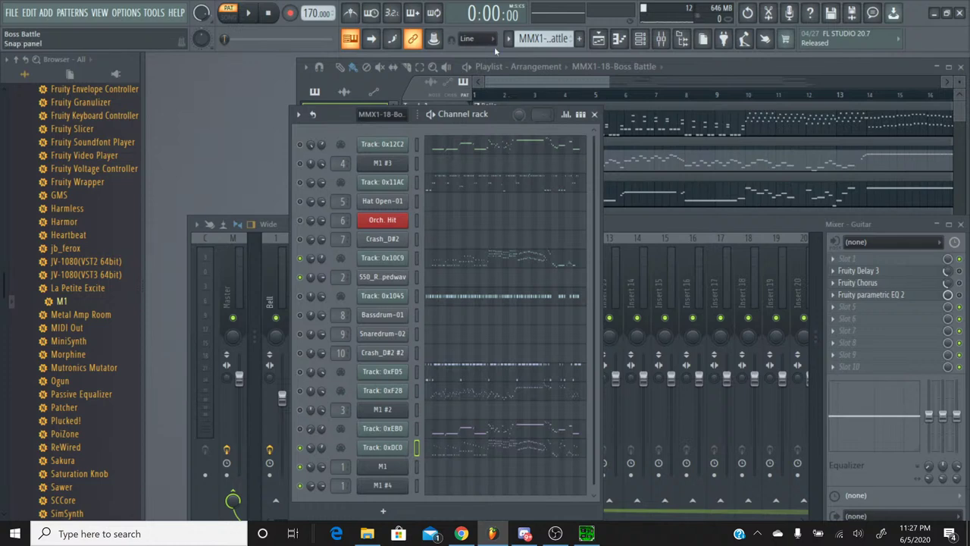
click(540, 39)
click(520, 84)
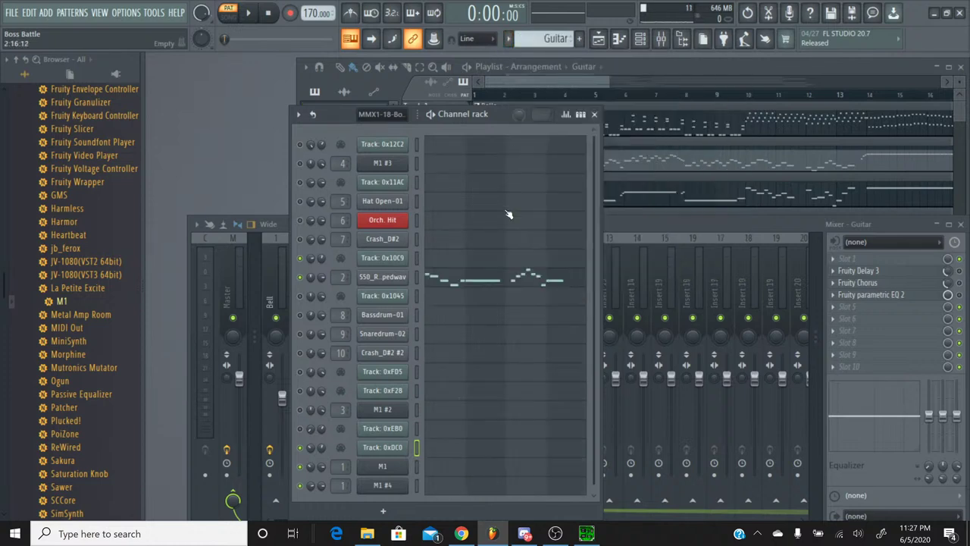
Paste the copied C6, B5, A5, G5, A5 run and second phrase above the existing notes in S50_RG LeadD's piano roll, and audition C6
click(457, 283)
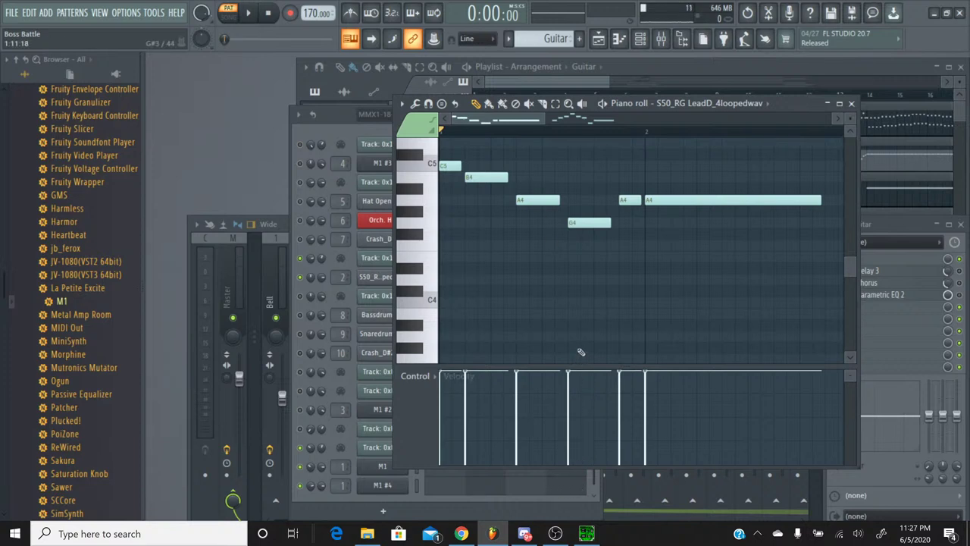
key(ctrl+c)
key(ctrl+v)
key(ctrl+Up)
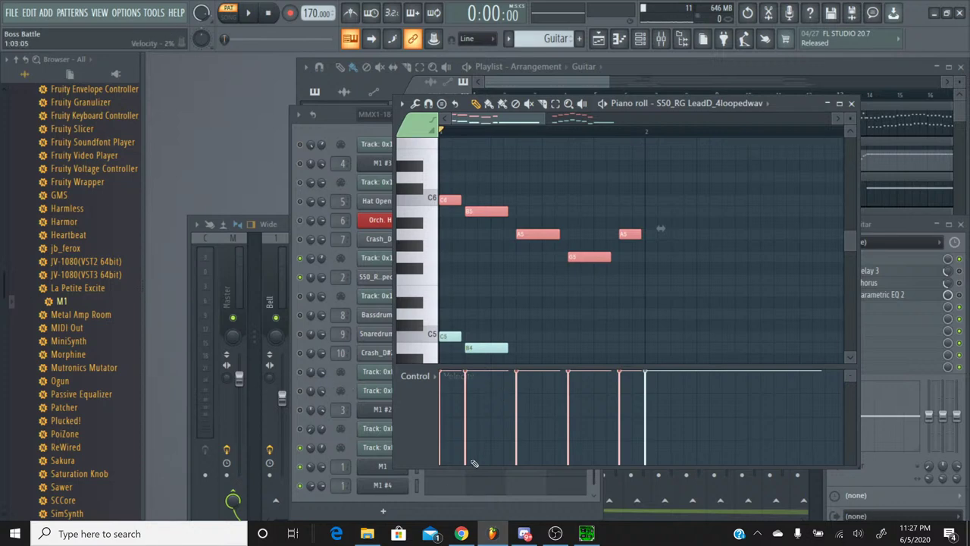
click(416, 205)
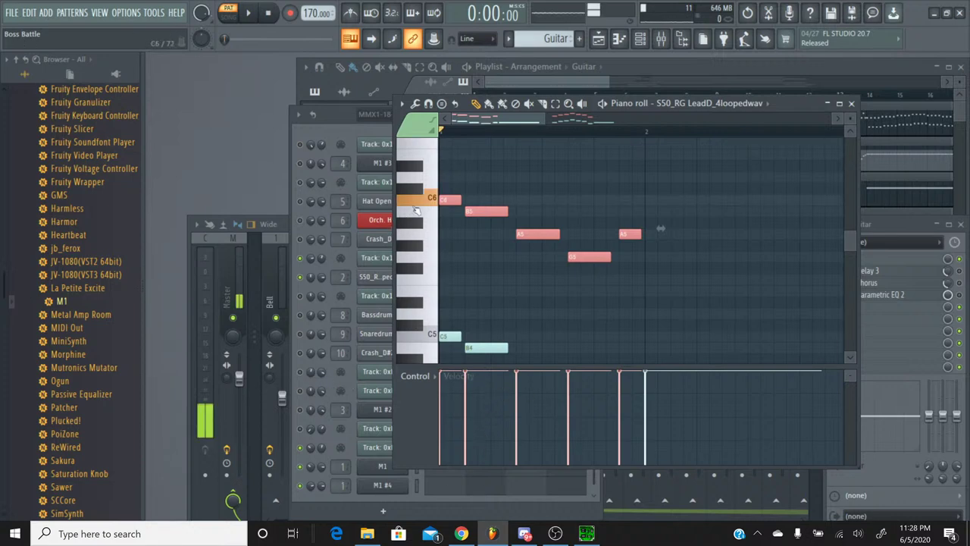
Switch to SPCTool, play 18 Boss Battle.spc, and skip ahead in the song to listen to the original part
click(587, 534)
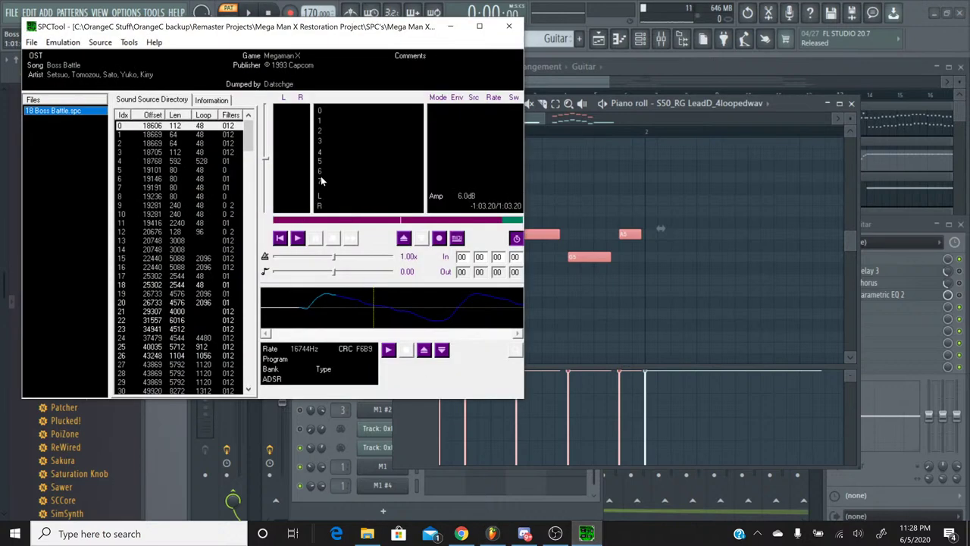
click(298, 239)
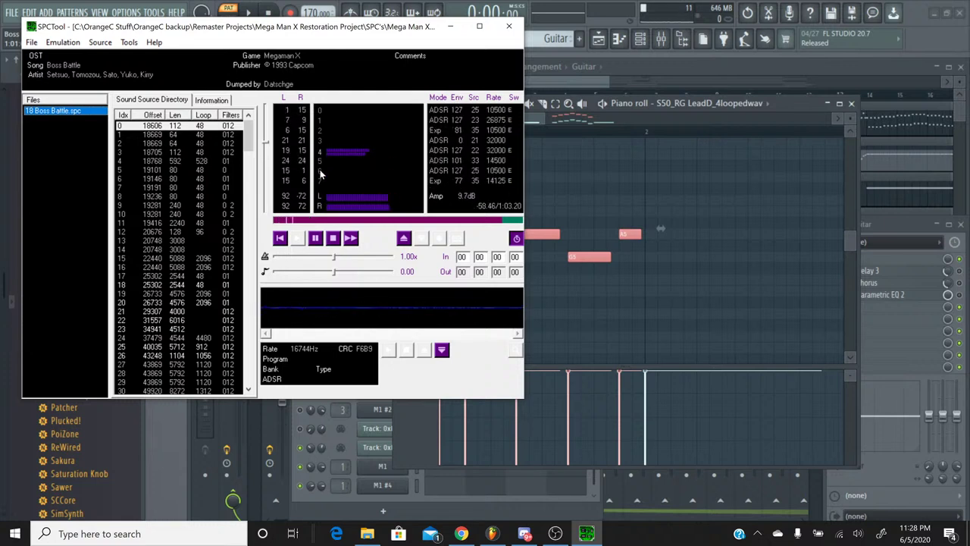
click(378, 221)
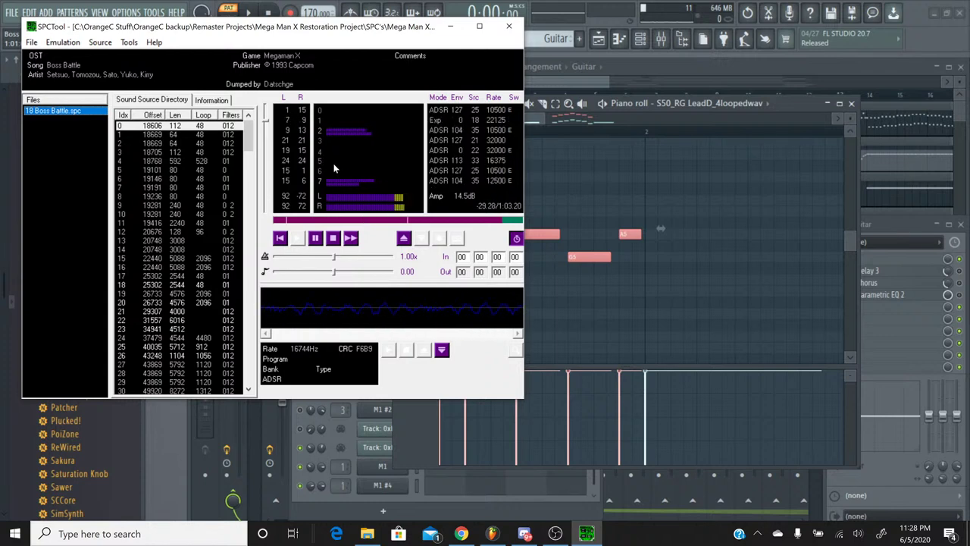
Listen to passages of the Boss Battle song in SPCTool, stop playback and return to the FL Studio piano roll
click(366, 221)
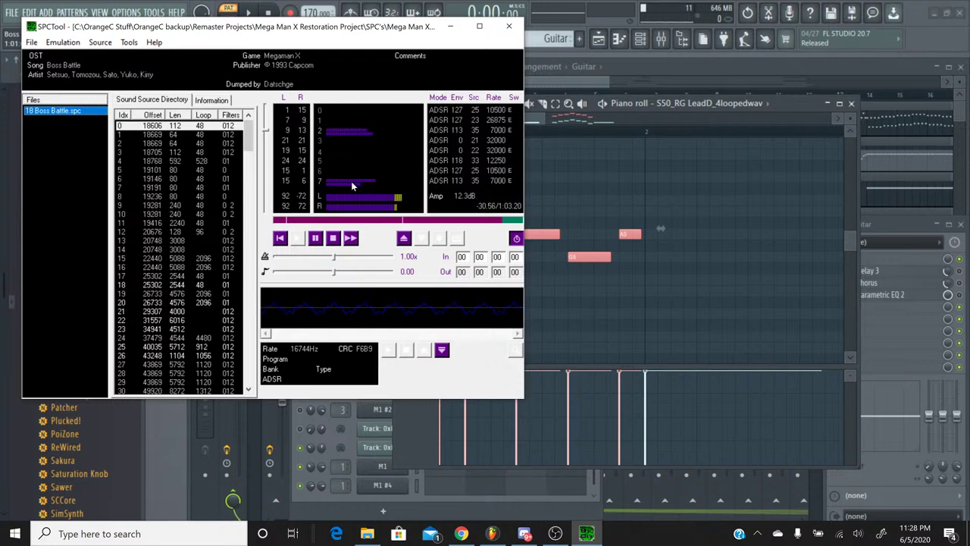
click(366, 220)
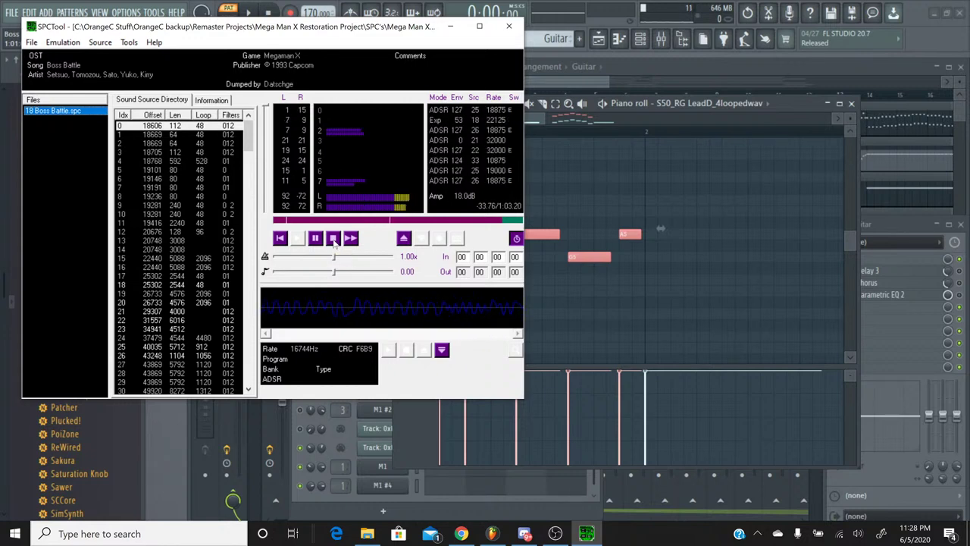
click(333, 240)
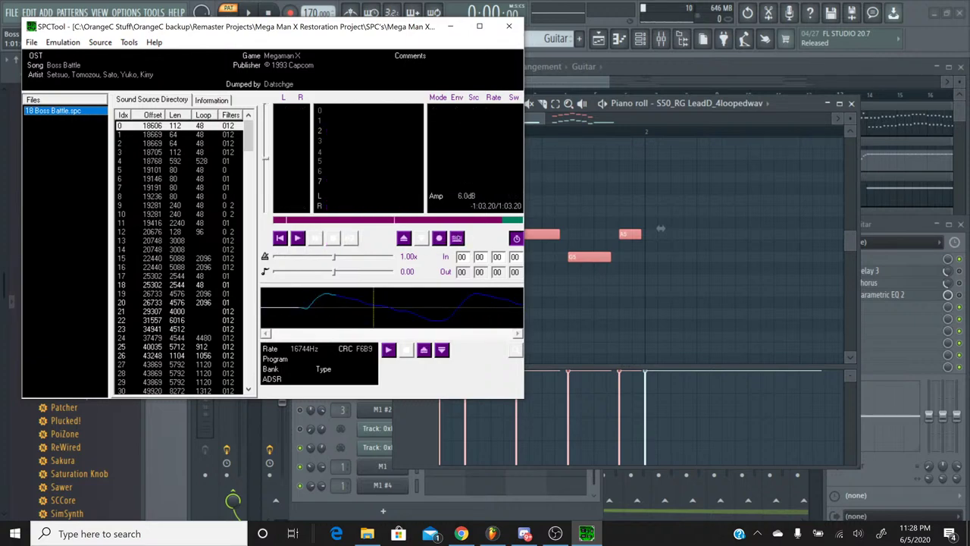
click(450, 27)
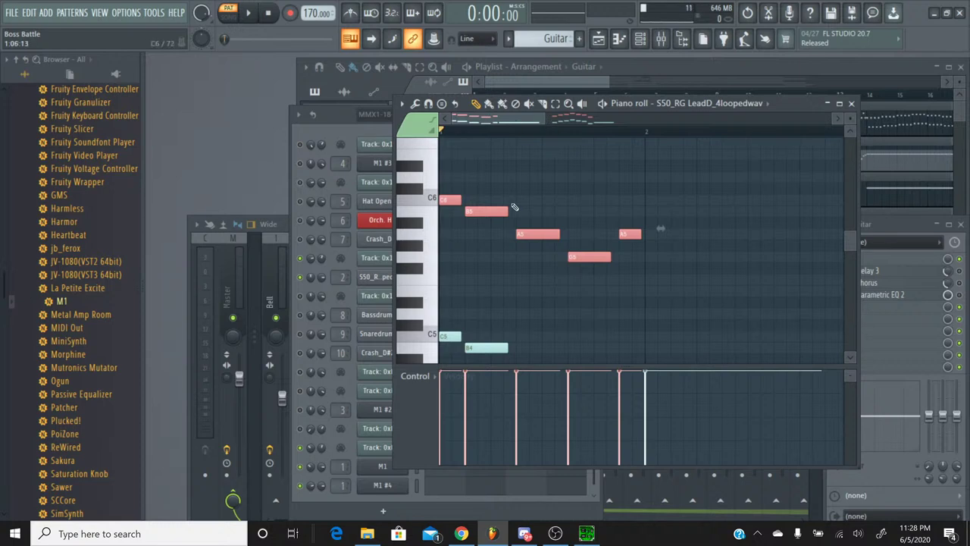
Move the selected upper-octave lead notes down one octave and show note pan in the control lane
key(Delete)
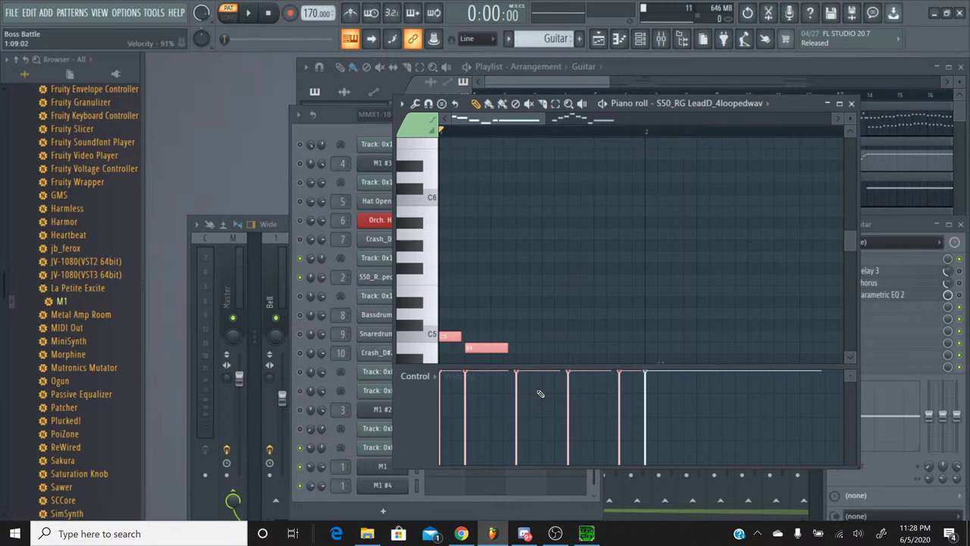
click(418, 378)
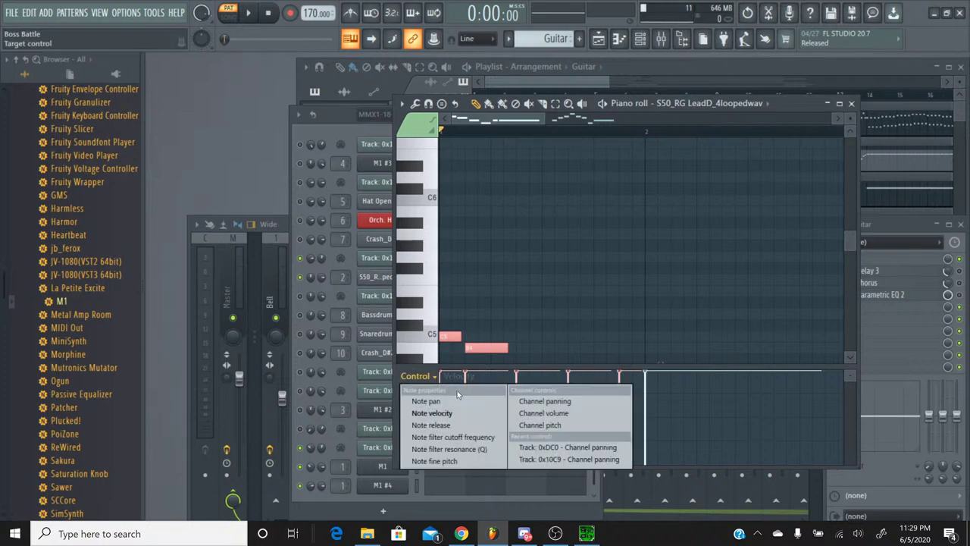
click(426, 401)
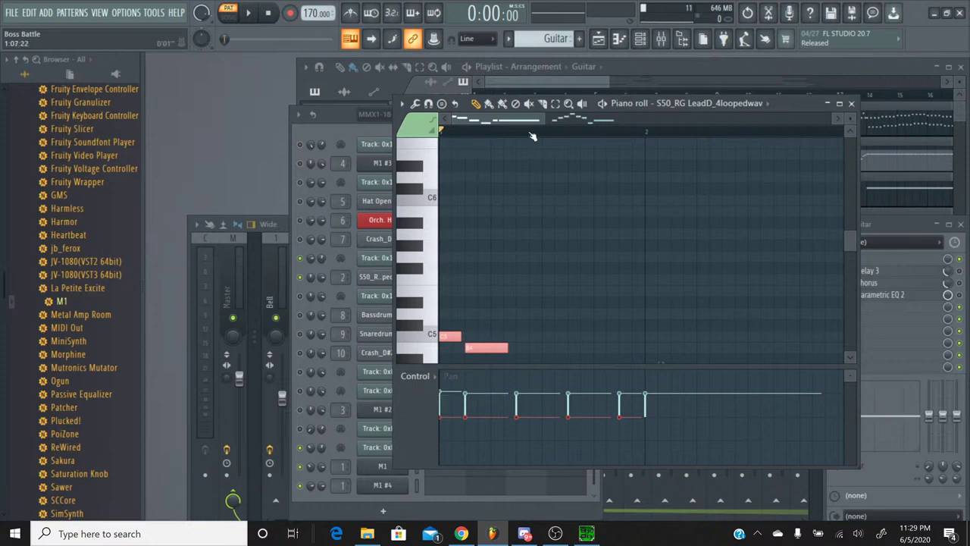
Pan the first four overlaid lead notes in bar 1 about 38% left
scroll(533, 138, up, 3)
drag(499, 124, 491, 123)
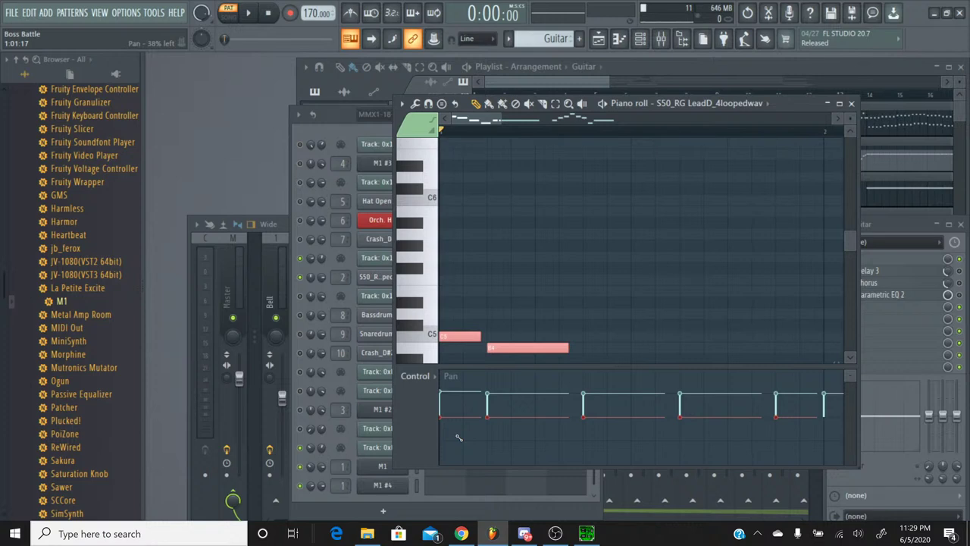
drag(459, 437, 733, 440)
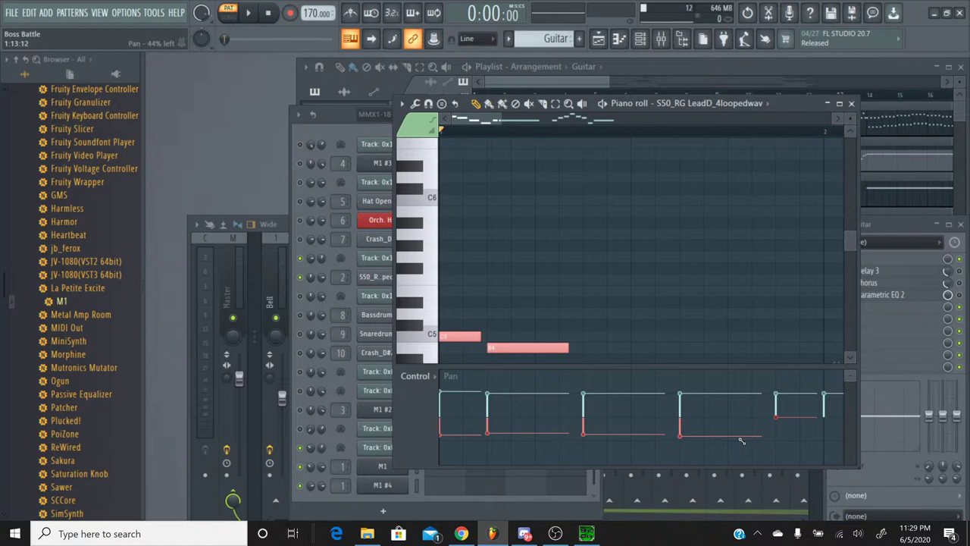
mouse_move(741, 440)
mouse_down()
mouse_move(743, 432)
mouse_move(428, 438)
mouse_move(488, 440)
mouse_up()
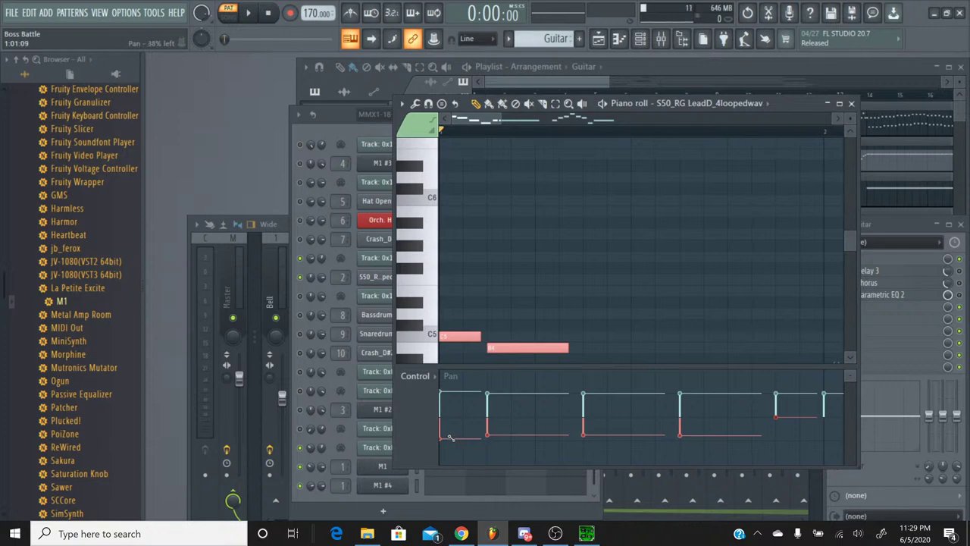
Even out the bar 1 overlaid notes' pan at about 33% left and pan the bar 3 run to match
scroll(508, 130, down, 3)
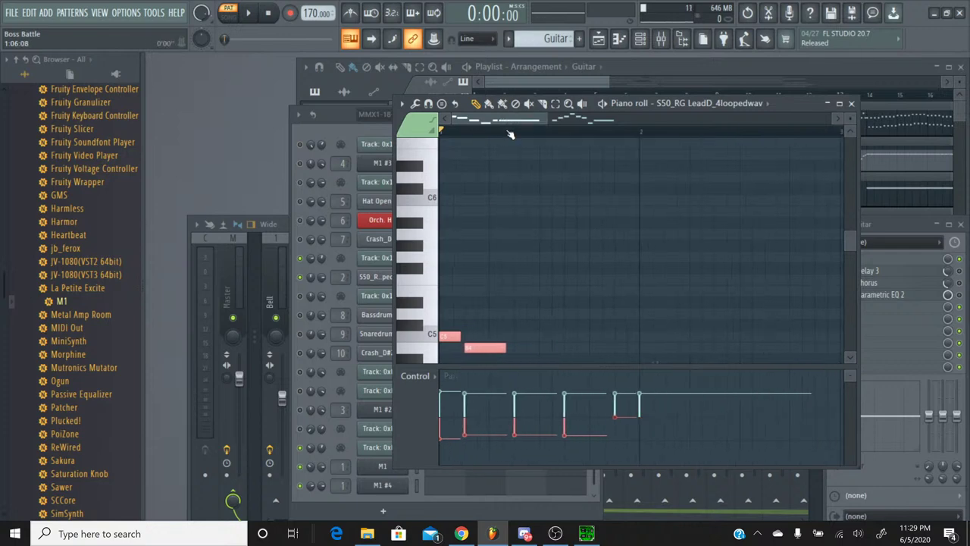
scroll(511, 134, down, 2)
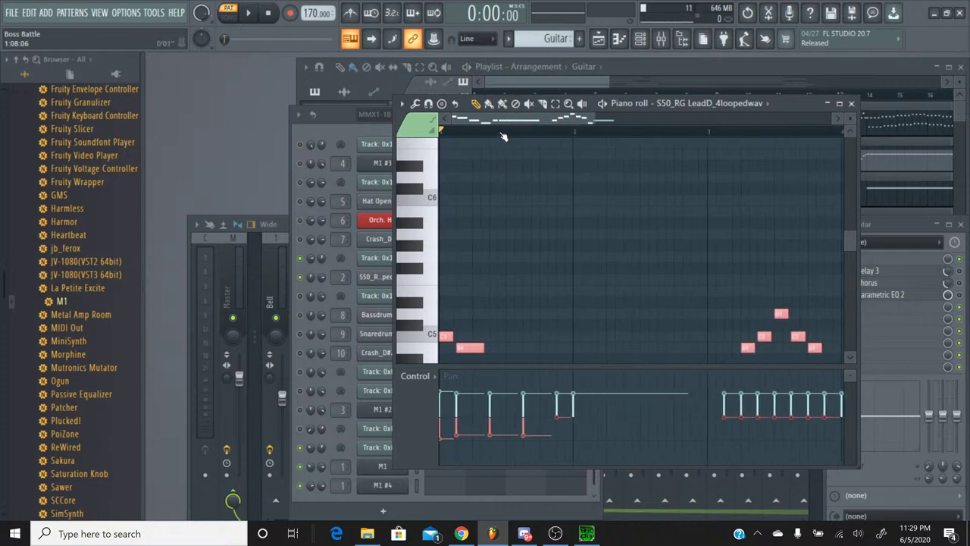
scroll(503, 135, down, 2)
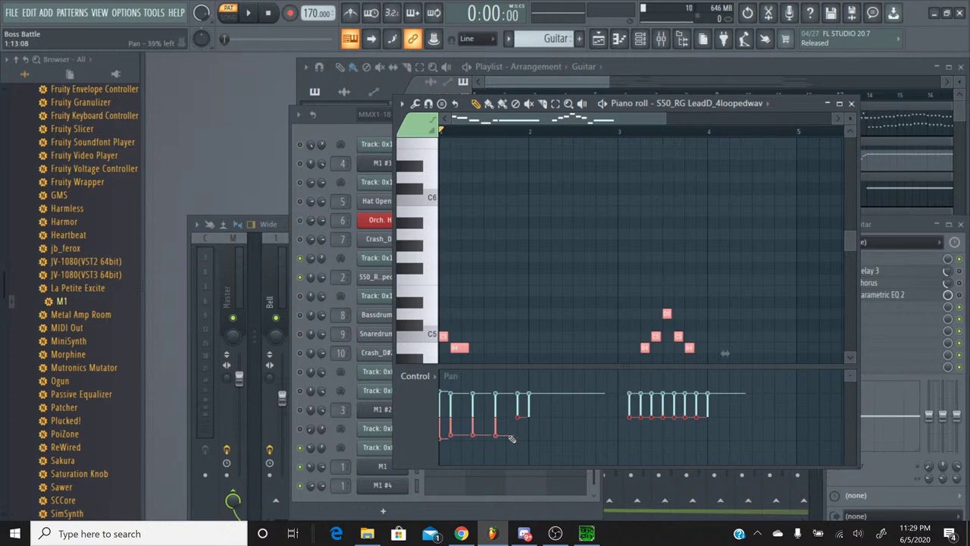
drag(523, 438, 442, 438)
drag(442, 438, 442, 435)
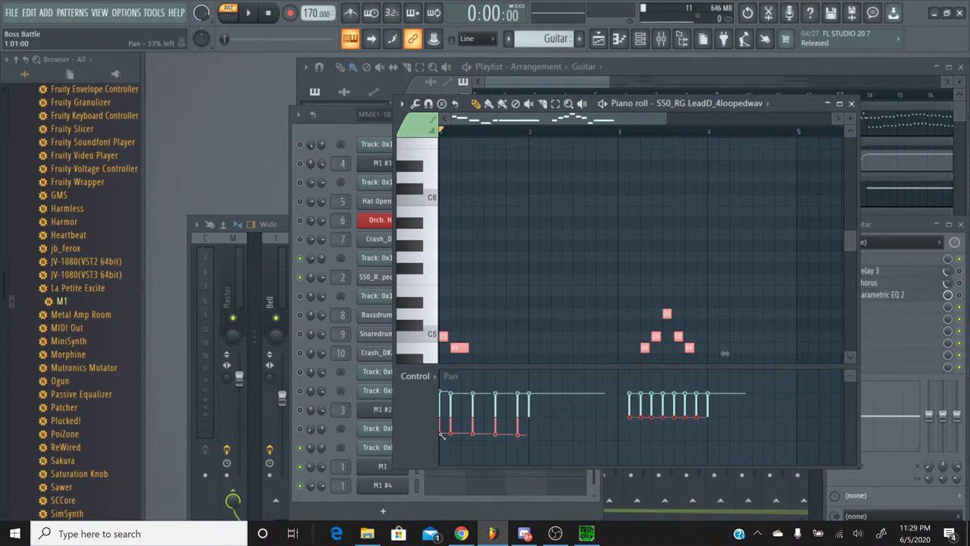
mouse_move(443, 435)
mouse_down()
mouse_move(727, 439)
mouse_move(432, 436)
mouse_up()
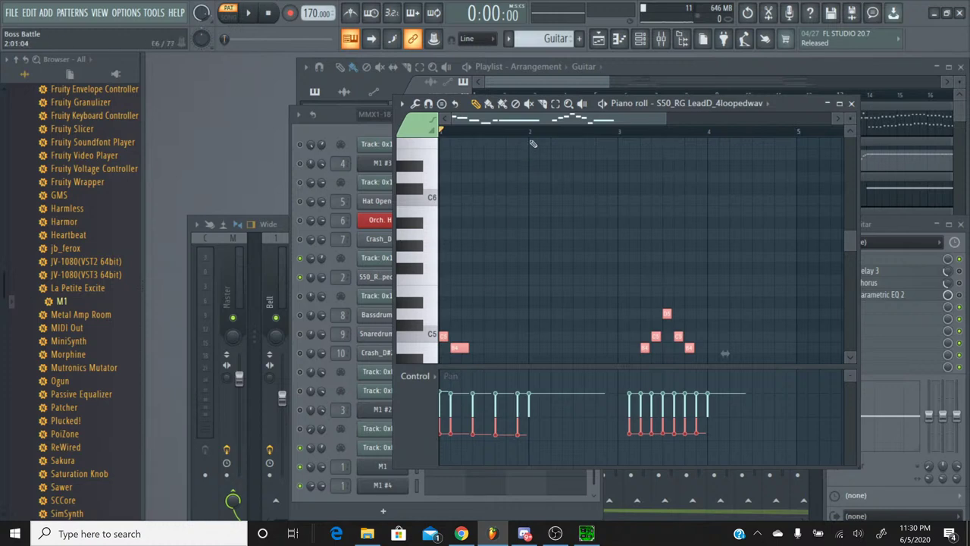
Play back the Guitar pattern to check the panned lead notes, and stop it in bar 3
scroll(500, 273, down, 3)
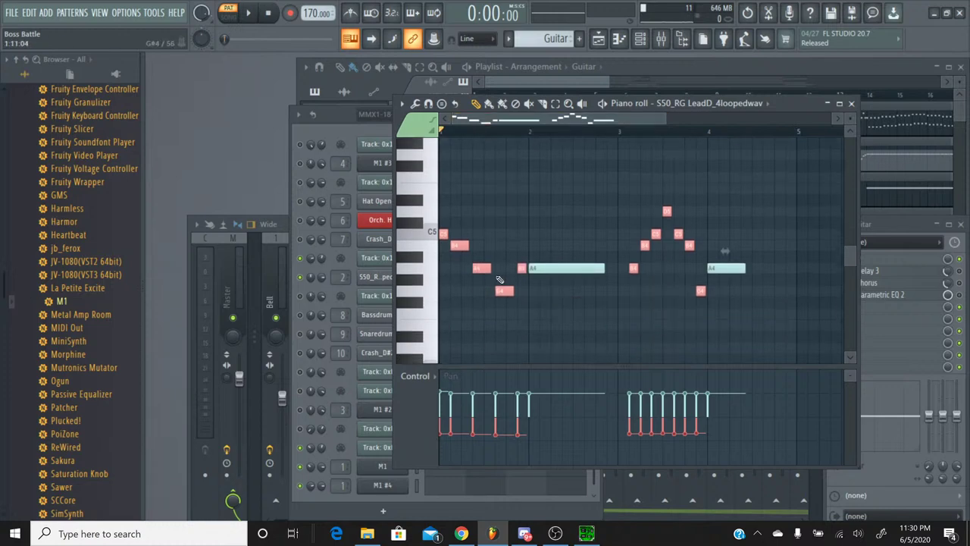
click(251, 15)
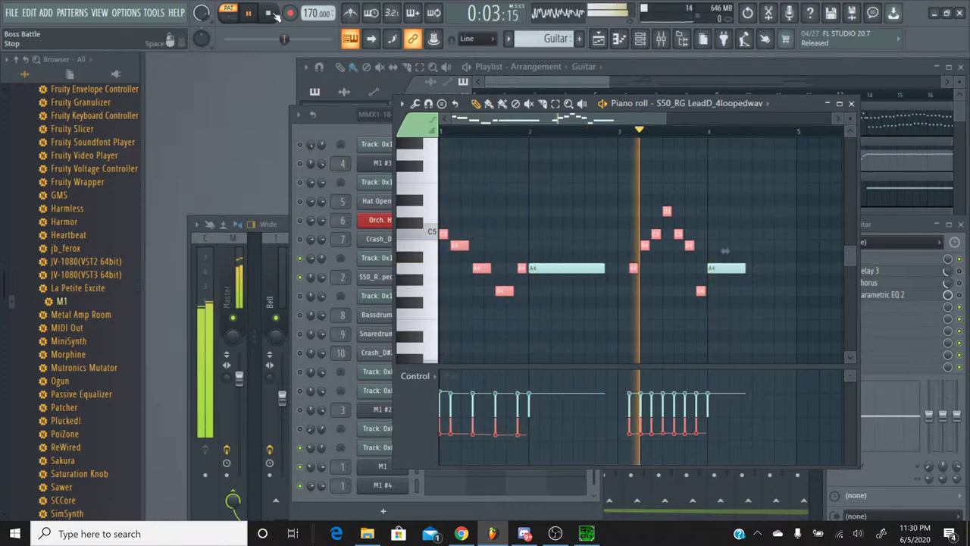
click(271, 14)
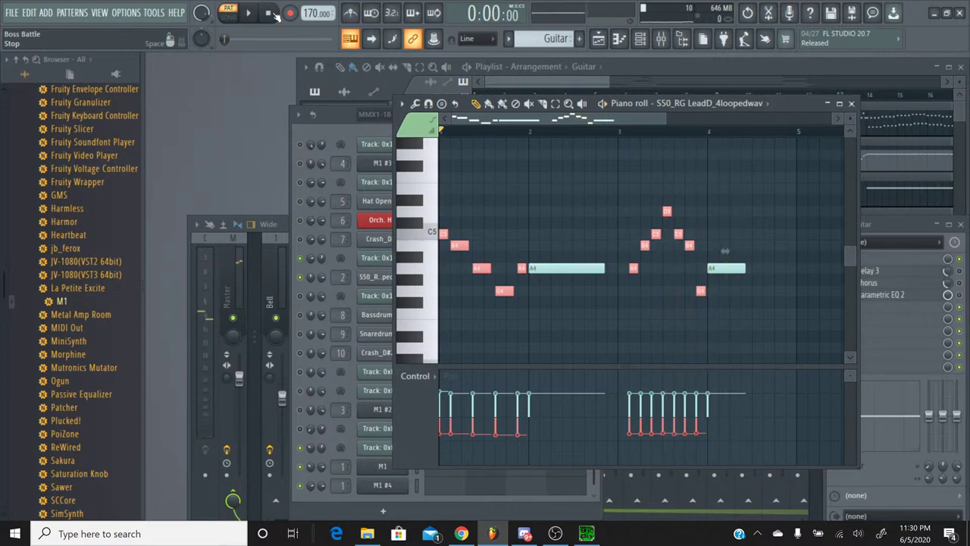
Transpose all lead notes up two semitones, auditioning the pattern between shifts, and save the project
key(ctrl+a)
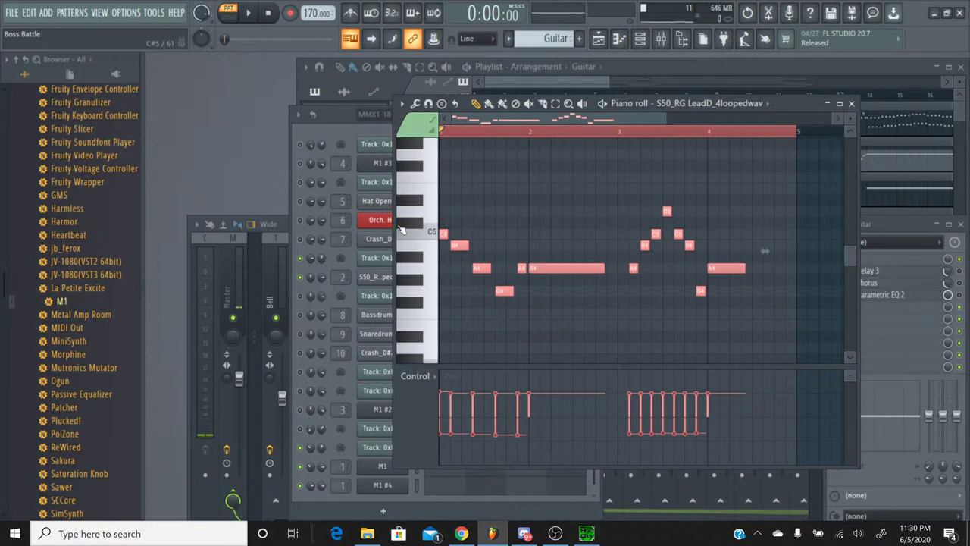
key(shift+Up)
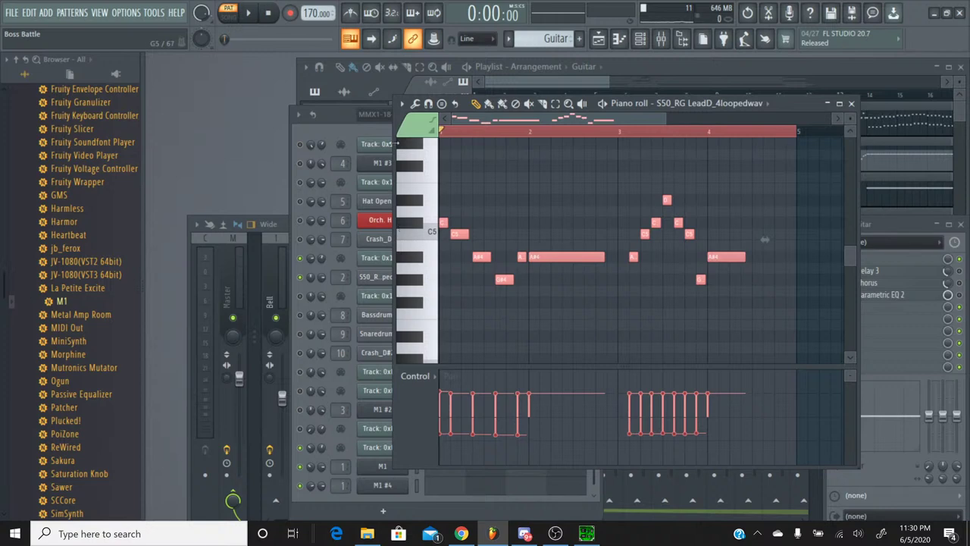
key(space)
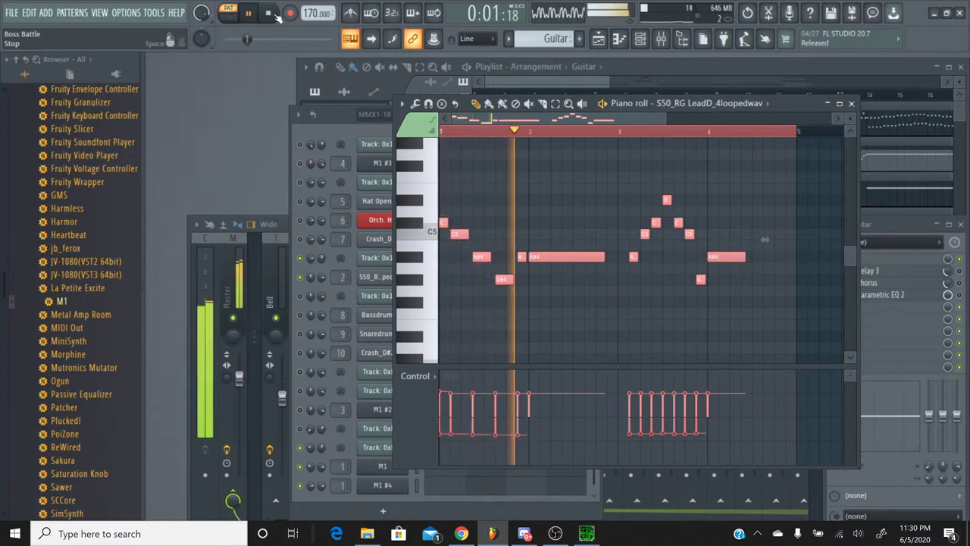
key(shift+Up)
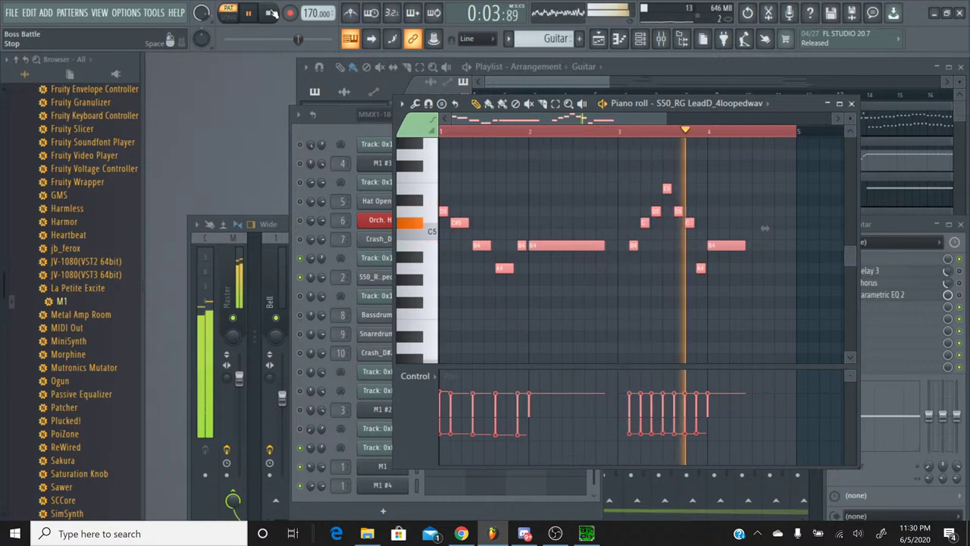
click(271, 13)
key(ctrl+s)
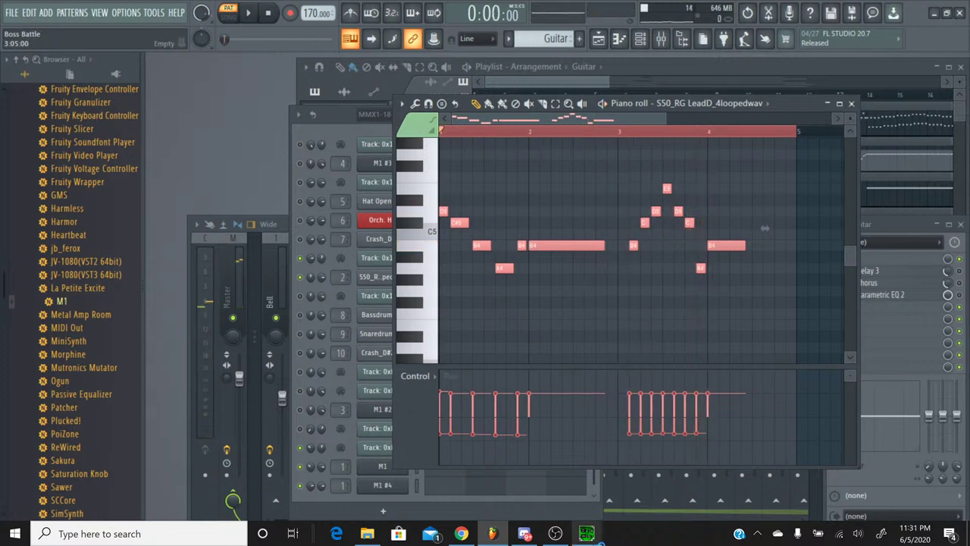
Switch to SPCTool, listen to passages of the Boss Battle song for comparison, and return to the piano roll
click(588, 535)
click(298, 239)
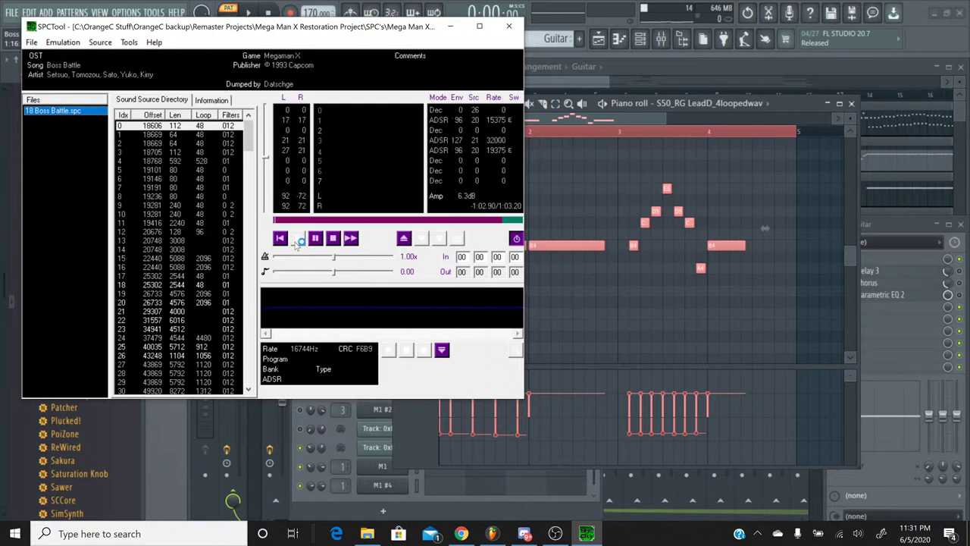
click(346, 220)
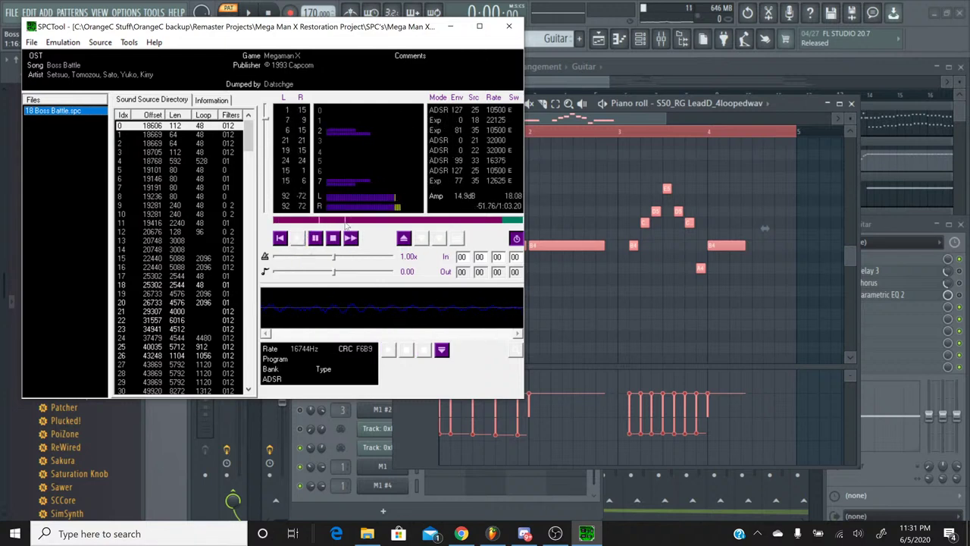
click(362, 220)
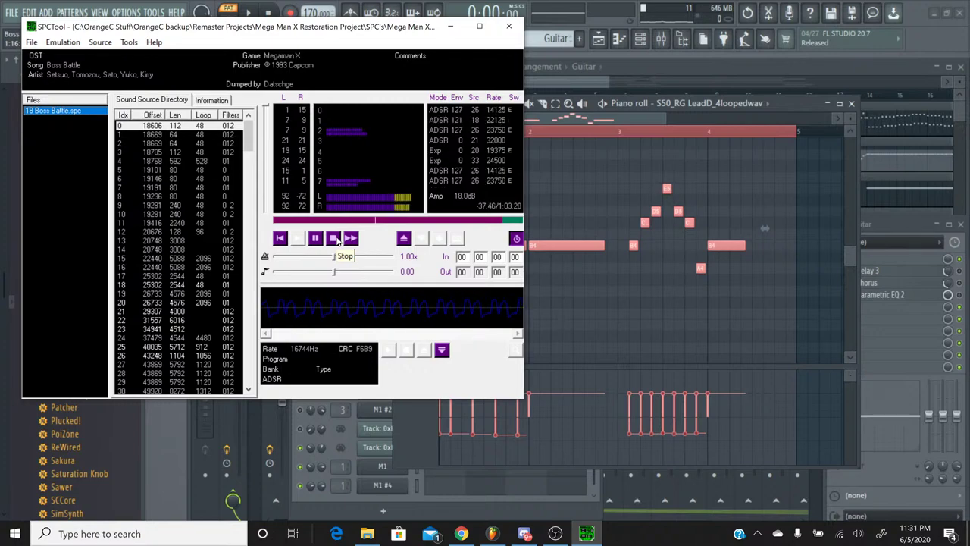
click(335, 239)
click(450, 26)
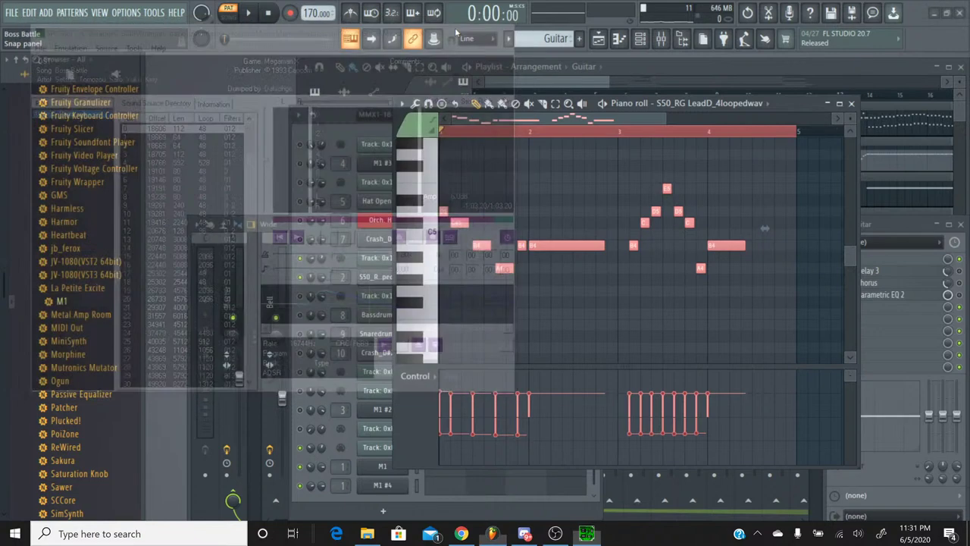
Audition D5 and D#5 on the piano keys, transpose the selected lead notes up one semitone and briefly play them
click(404, 214)
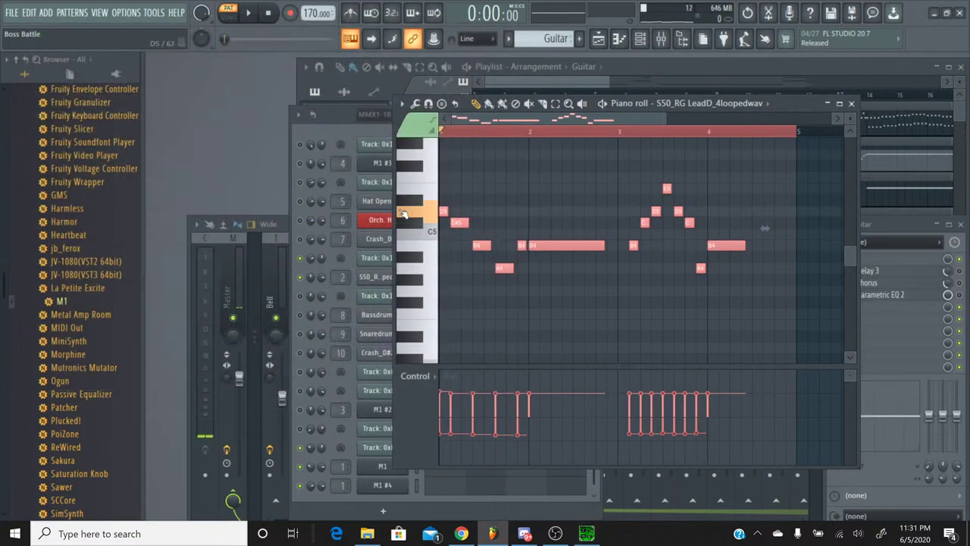
click(413, 203)
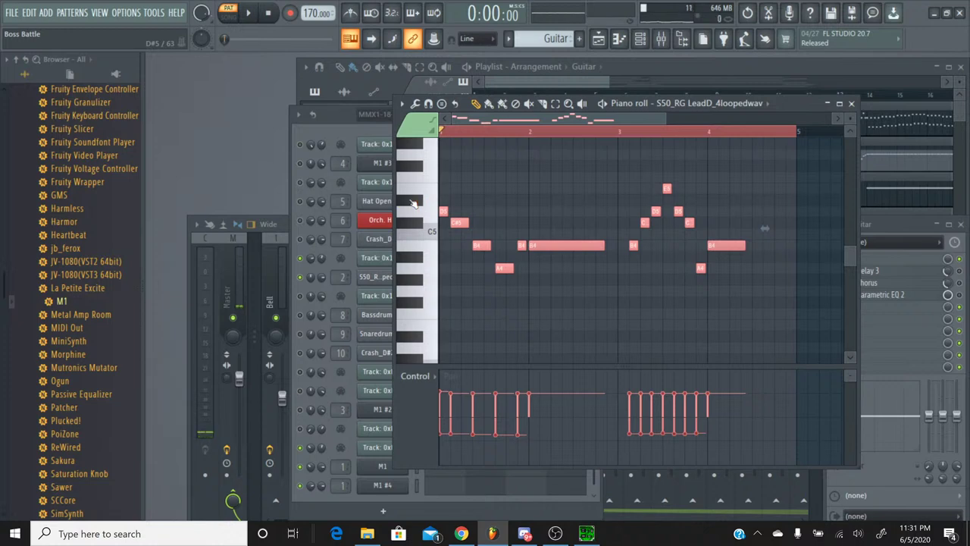
key(Up)
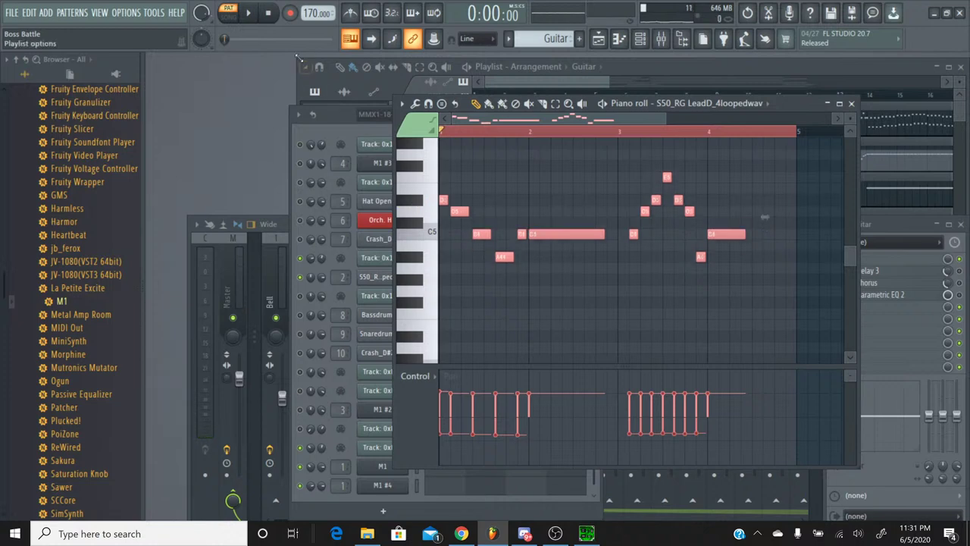
click(247, 14)
key(space)
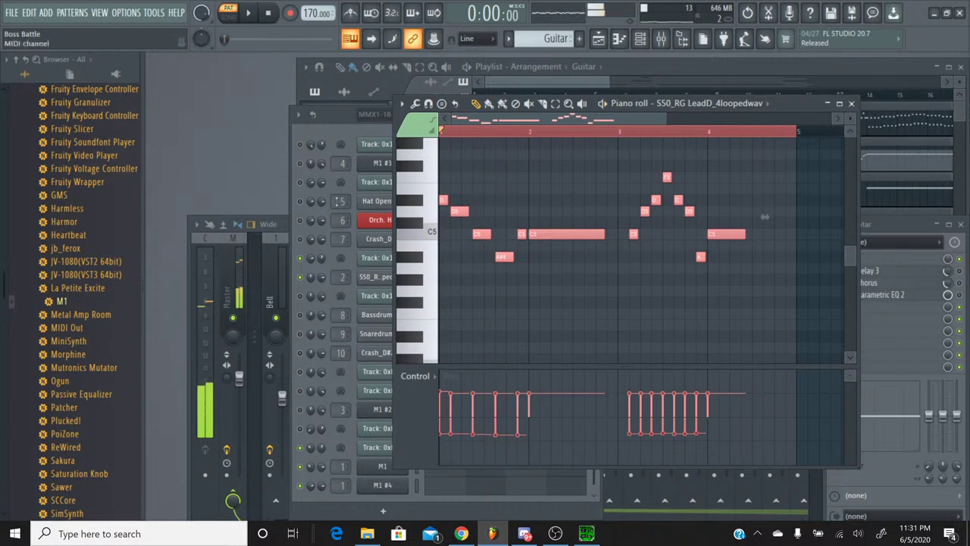
Transpose the selected lead notes up two more semitones, so the first note is F5, and play the pattern through
click(417, 187)
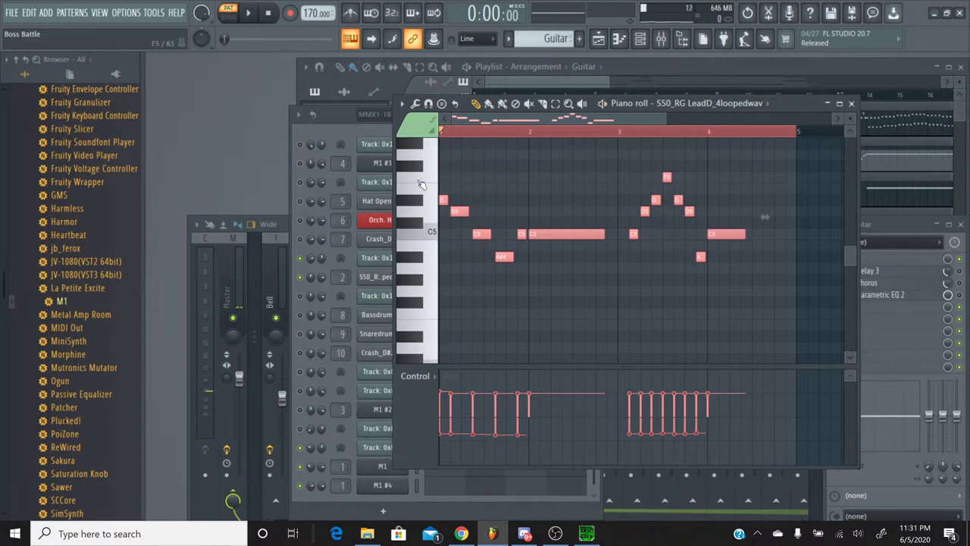
key(Up)
key(Up)
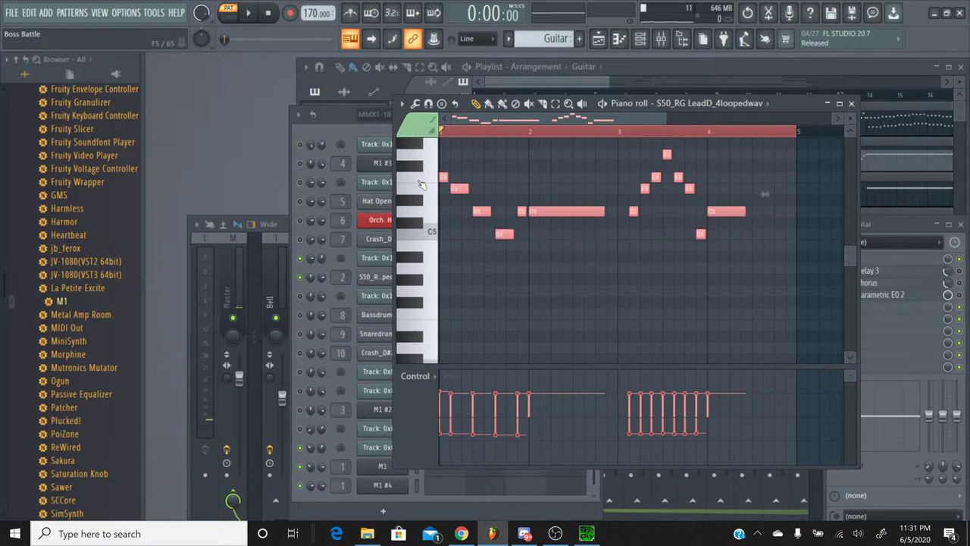
click(250, 13)
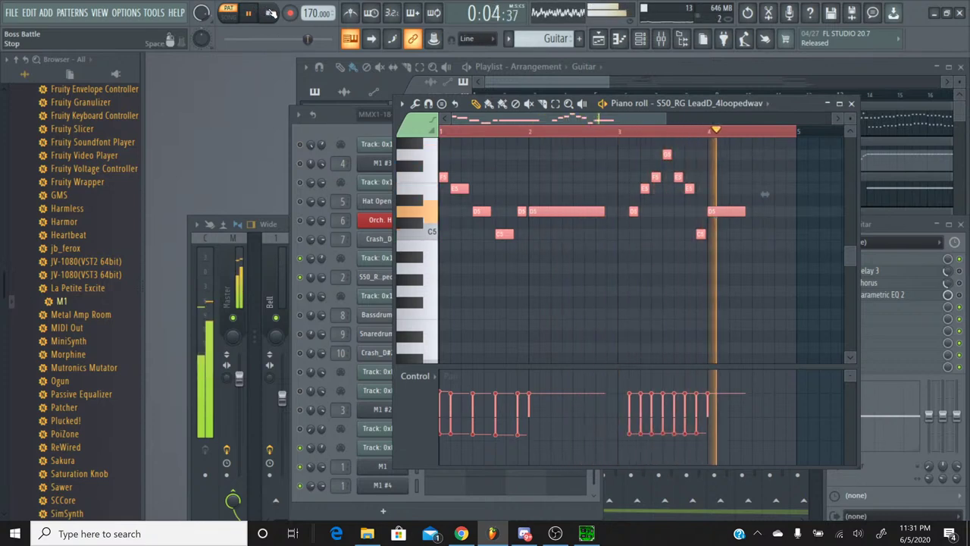
click(271, 13)
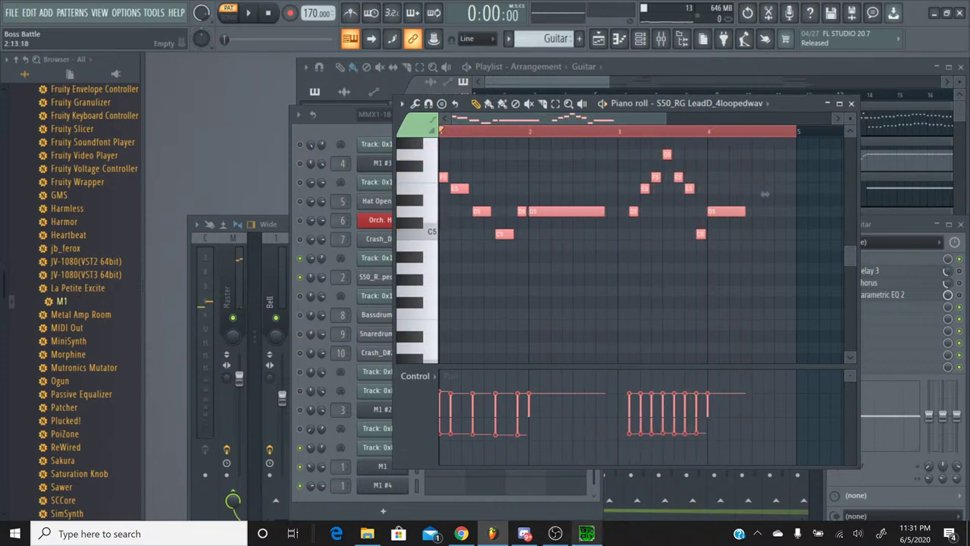
Switch to SPCTool, listen to the Boss Battle song as a reference, stop it and return to the piano roll
click(523, 532)
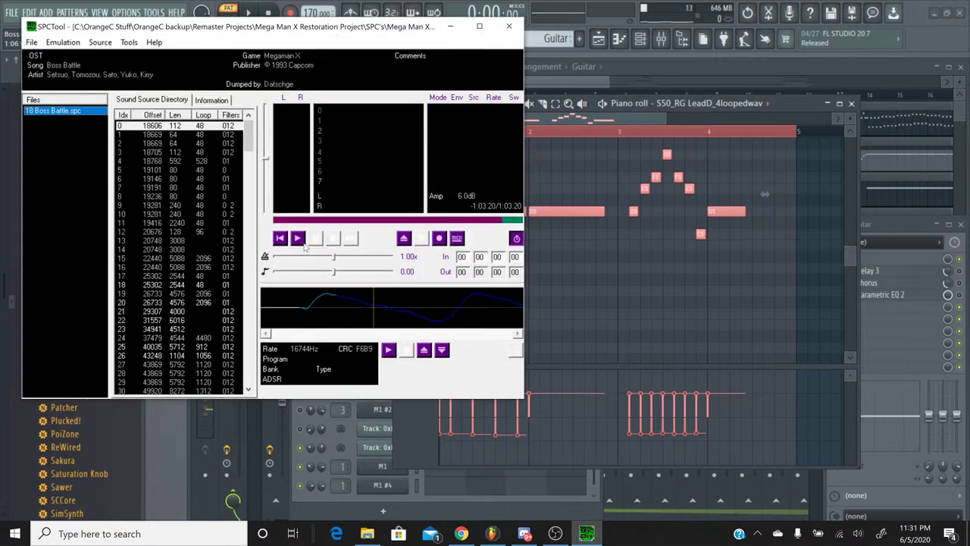
click(299, 239)
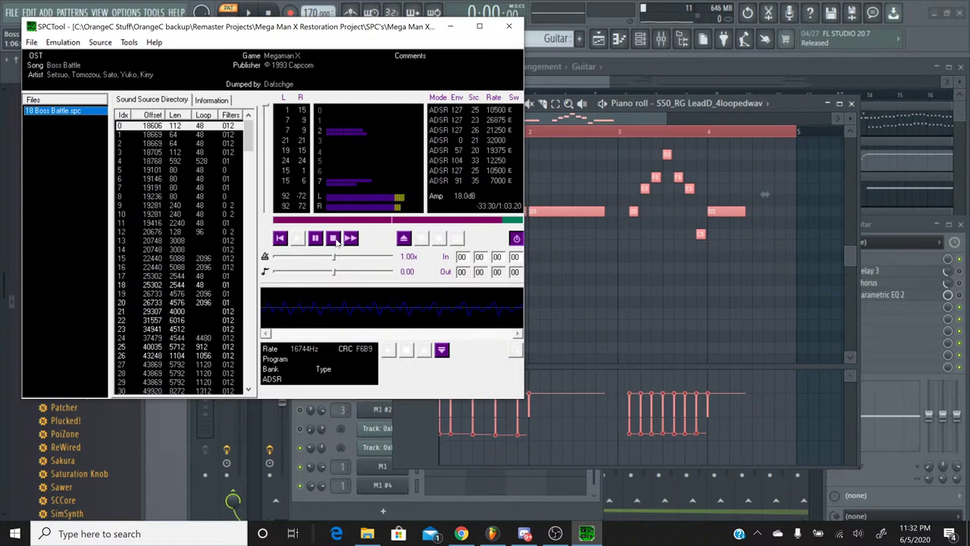
click(333, 238)
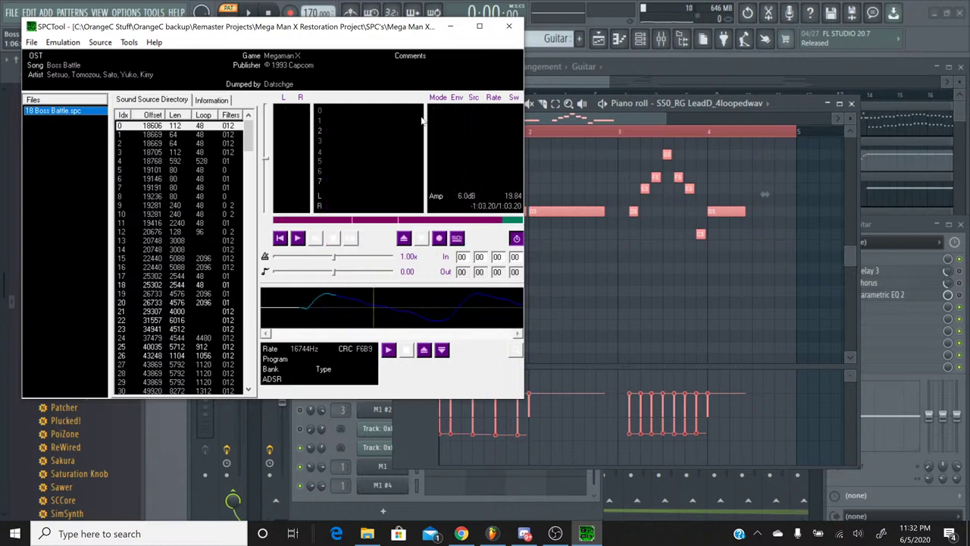
click(450, 26)
Play the Guitar pattern and examine its notes and per-note panning from the first bar
click(253, 15)
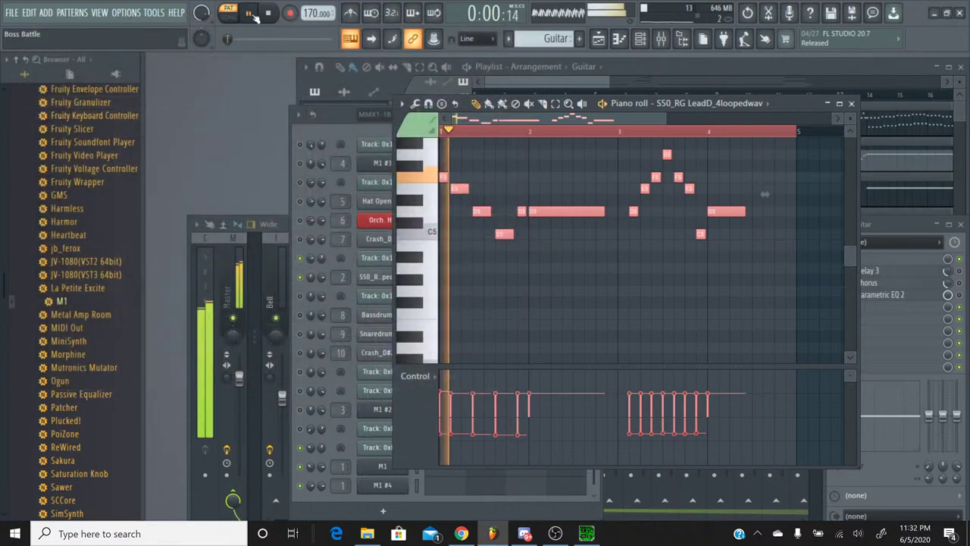
scroll(494, 182, up, 4)
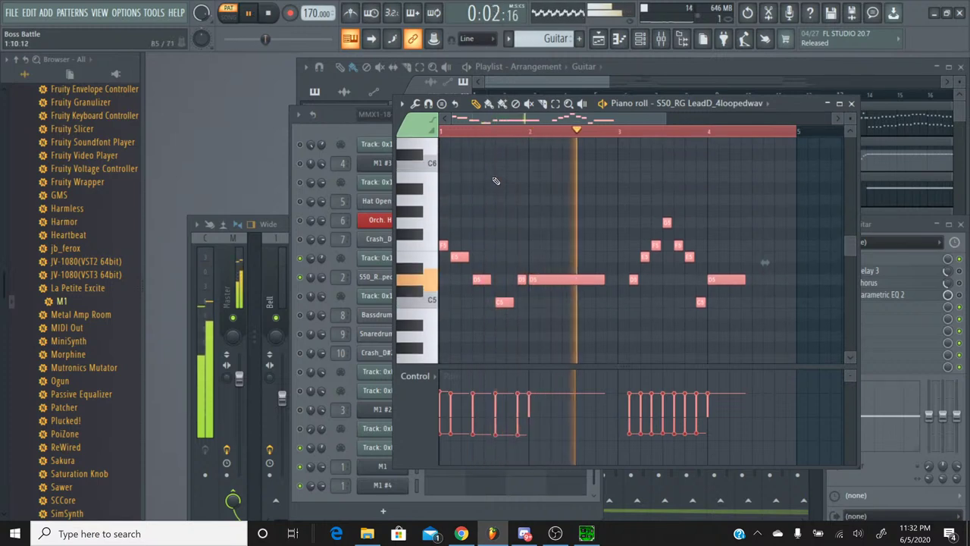
scroll(501, 192, up, 1)
scroll(502, 191, up, 1)
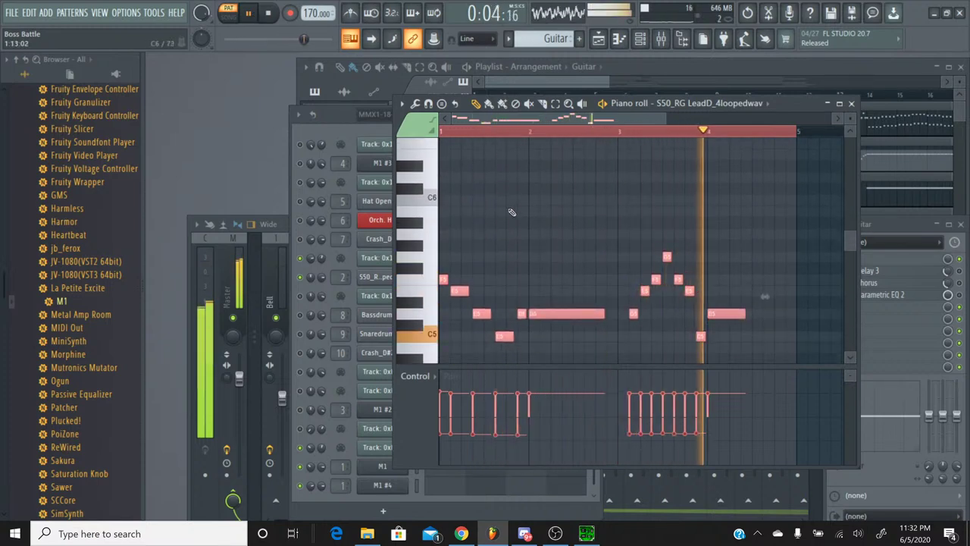
scroll(533, 145, down, 1)
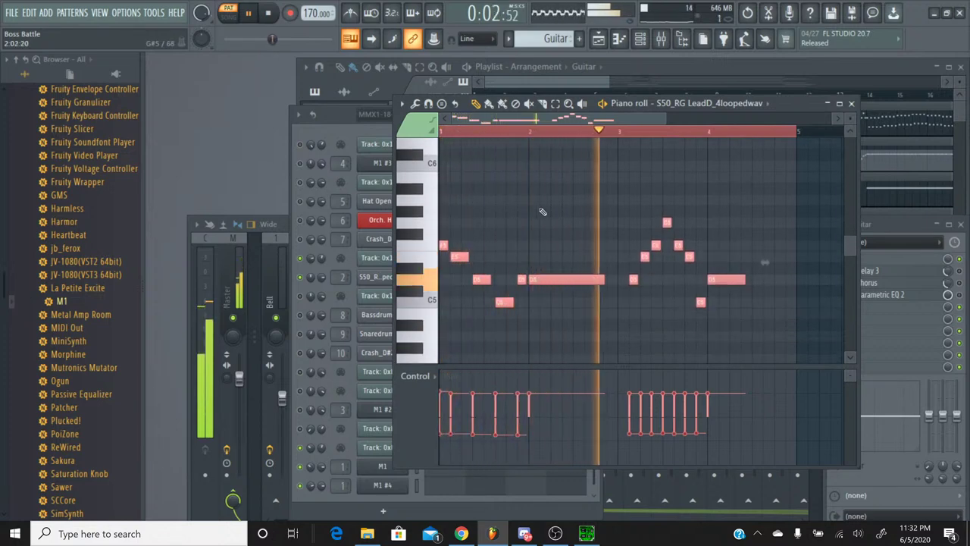
scroll(525, 138, up, 5)
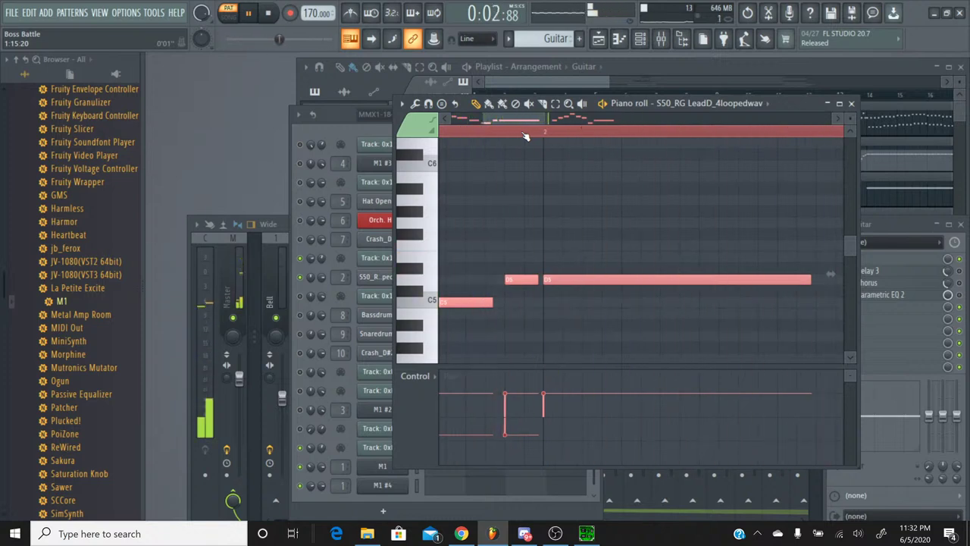
drag(523, 119, 478, 121)
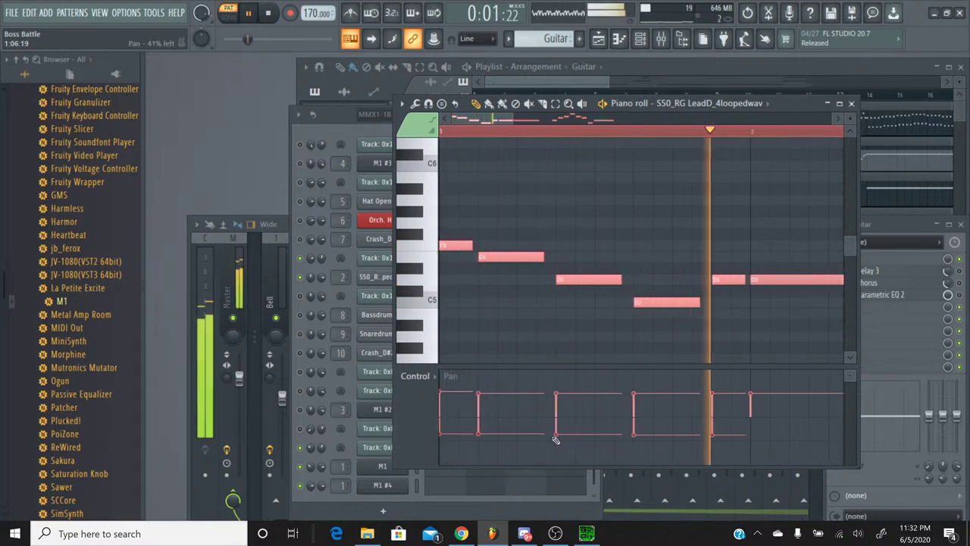
Try panning the first E5 note to 34% left, and undo the pan edit
click(482, 438)
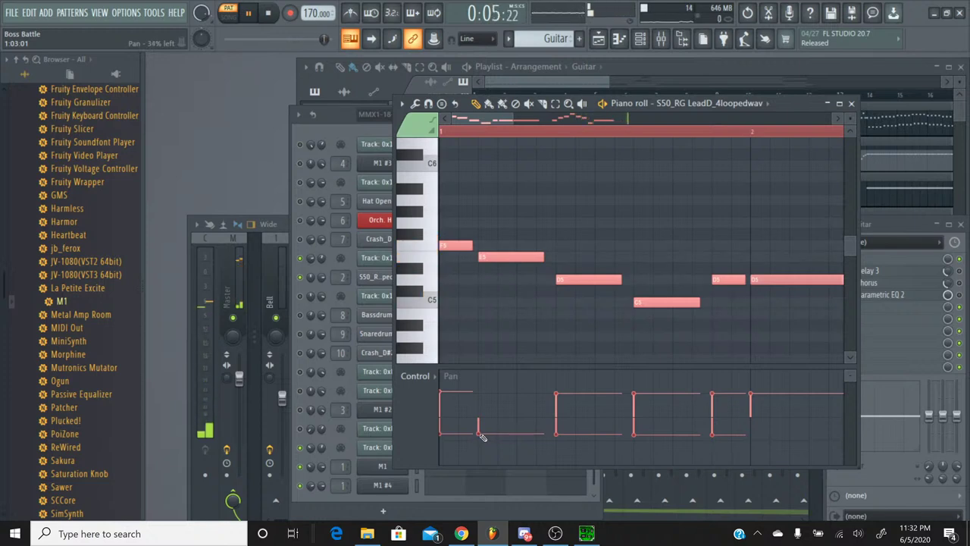
click(30, 12)
click(36, 32)
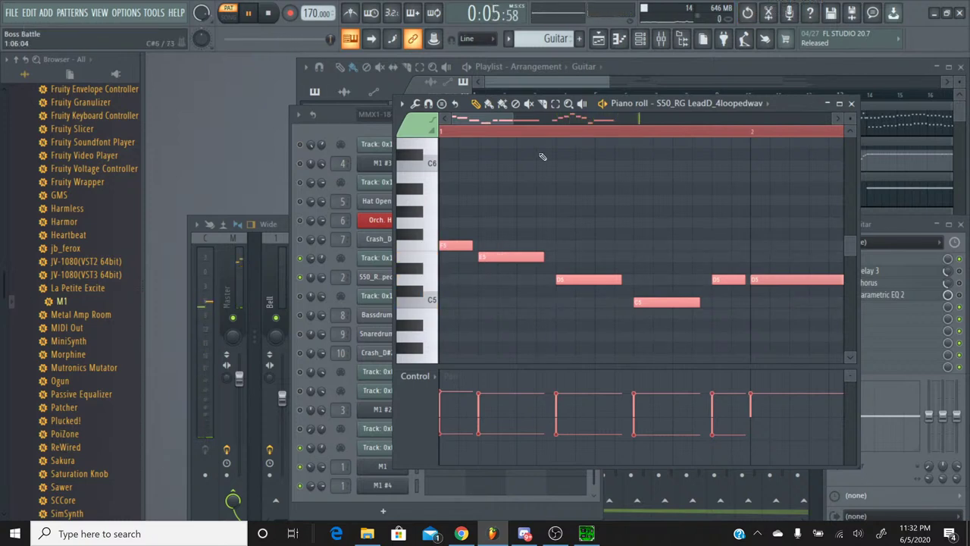
Check the closing notes around bar 4, stop the playback and close the piano roll
drag(530, 120, 633, 120)
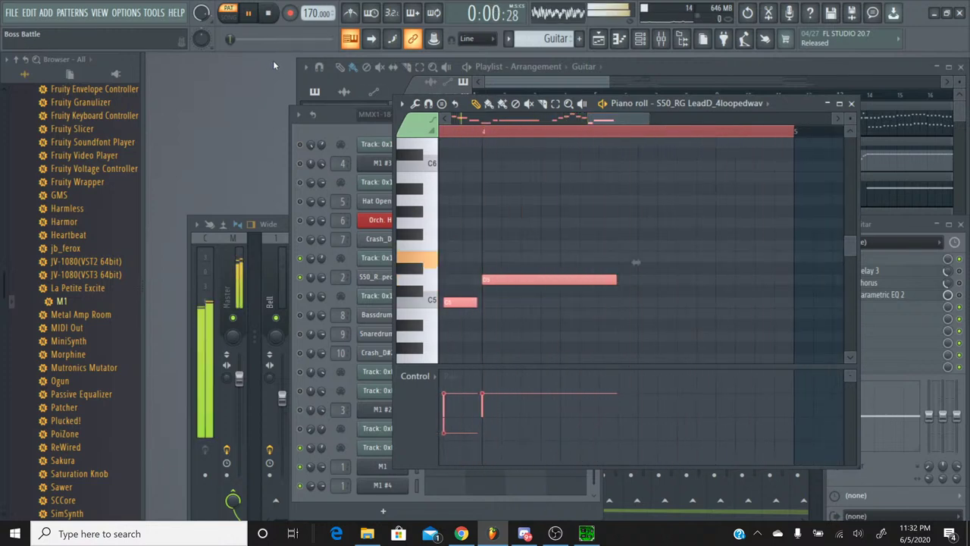
click(269, 17)
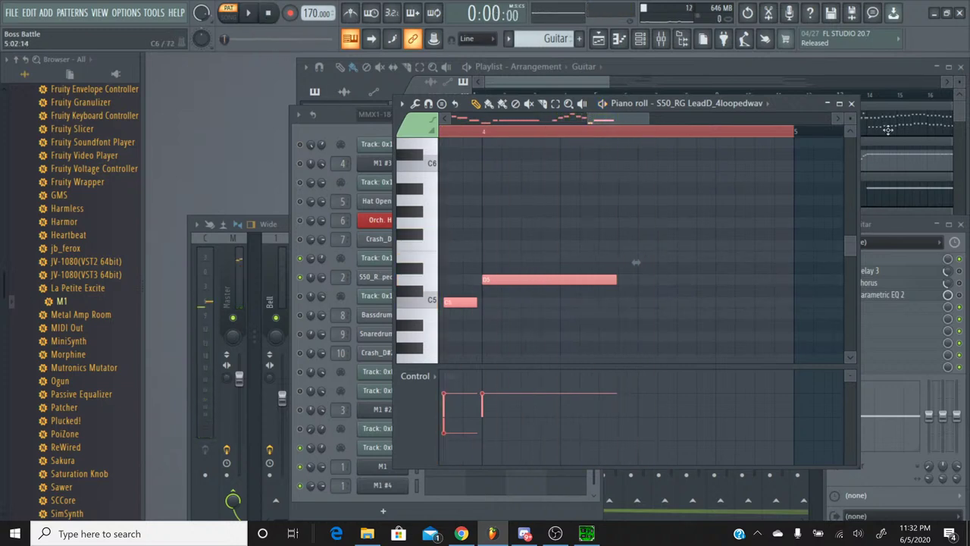
click(851, 104)
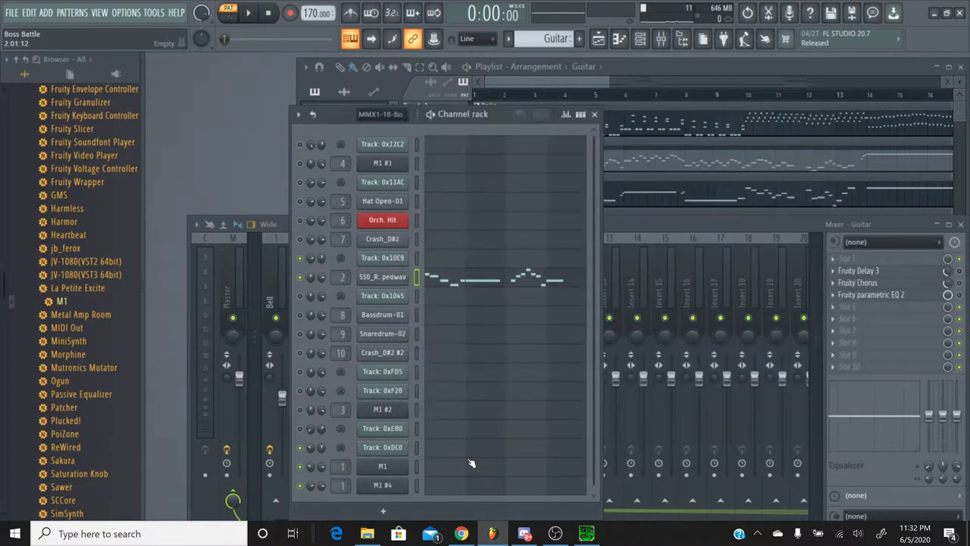
Switch to YouTube Studio in Chrome to read the live chat, and return to FL Studio
click(462, 533)
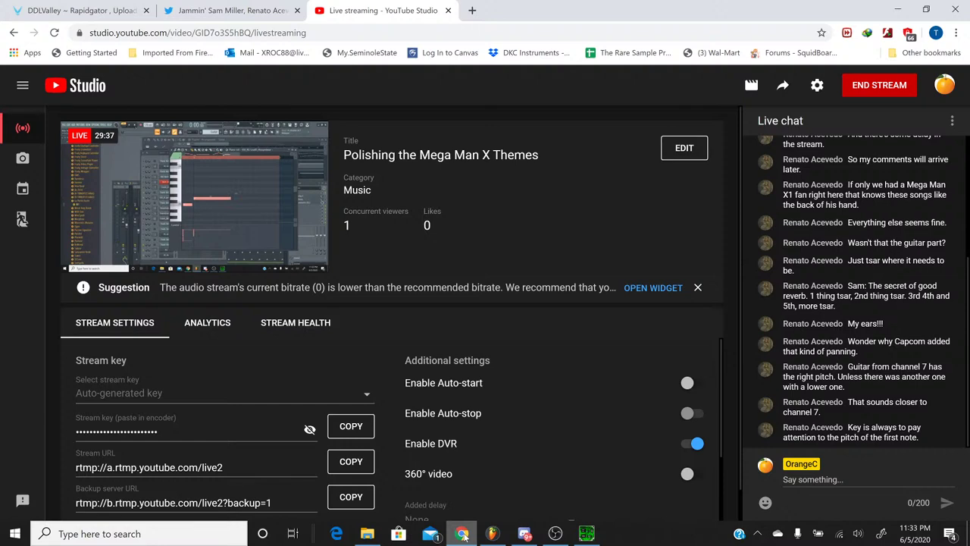
click(492, 534)
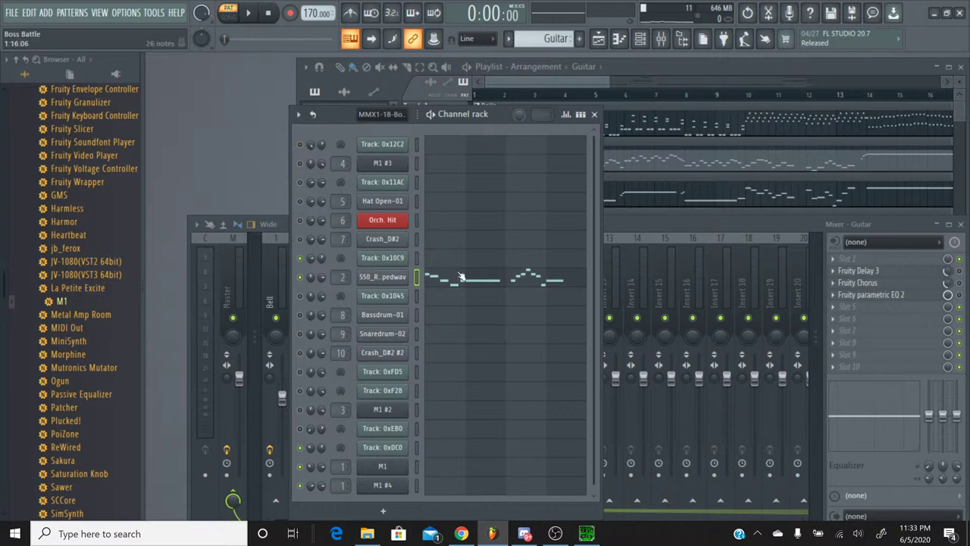
Rename the S50_RG LeadD_4loopedwav channel to Guitar
right_click(384, 277)
click(463, 306)
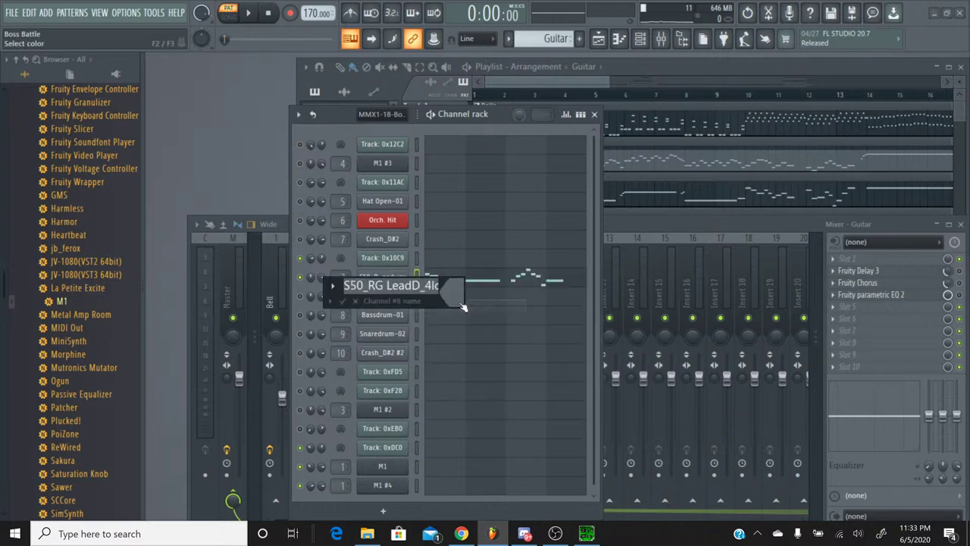
text(Guitar)
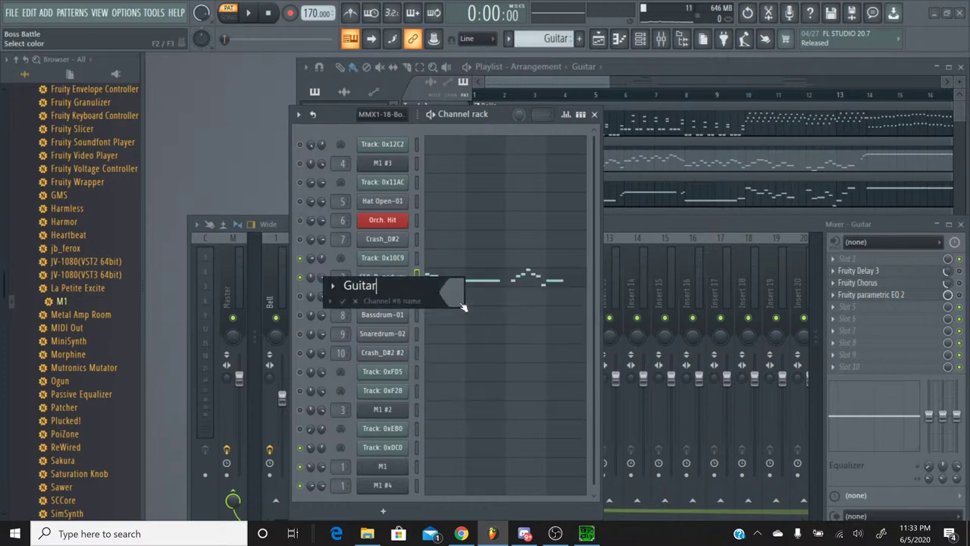
key(Return)
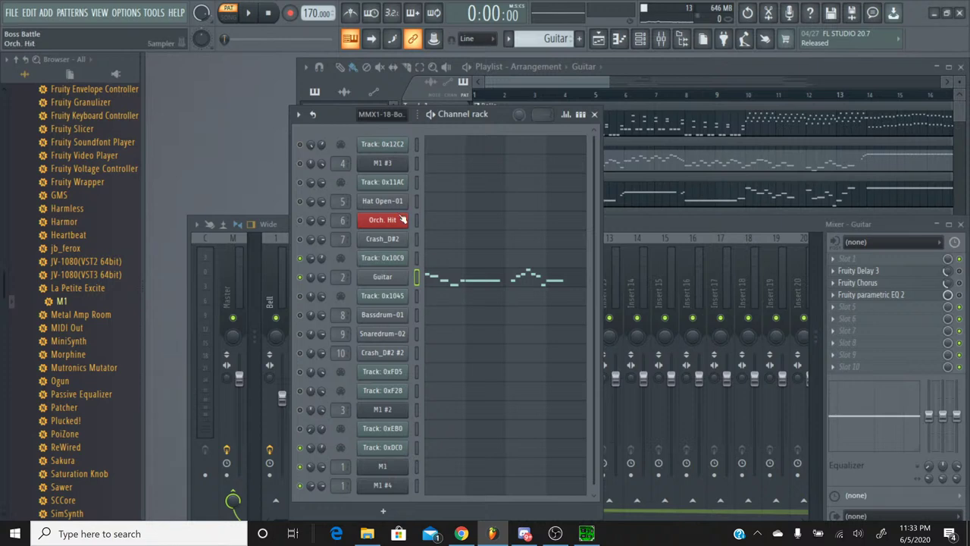
Play the Guitar pattern, inspect the Guitar channel's volume envelope settings during playback, and stop it
click(250, 13)
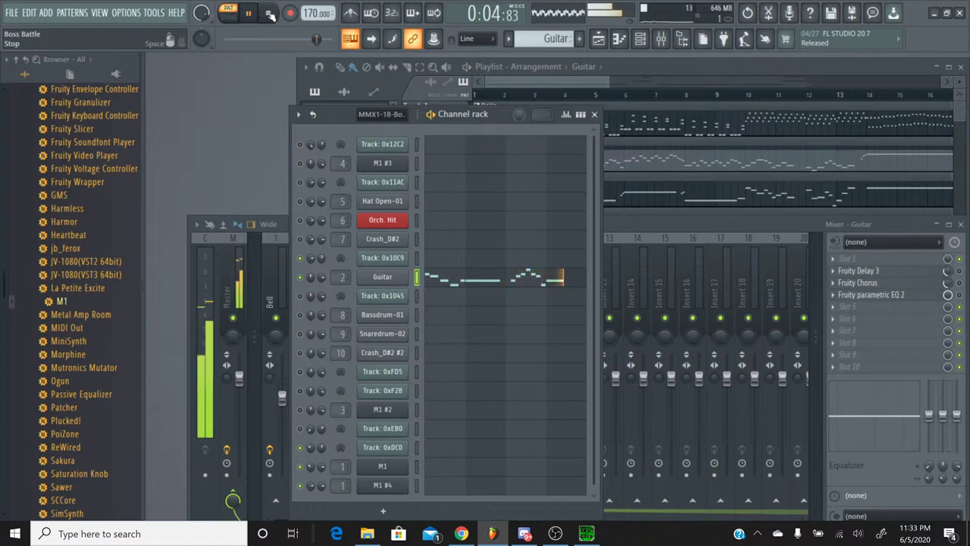
click(273, 14)
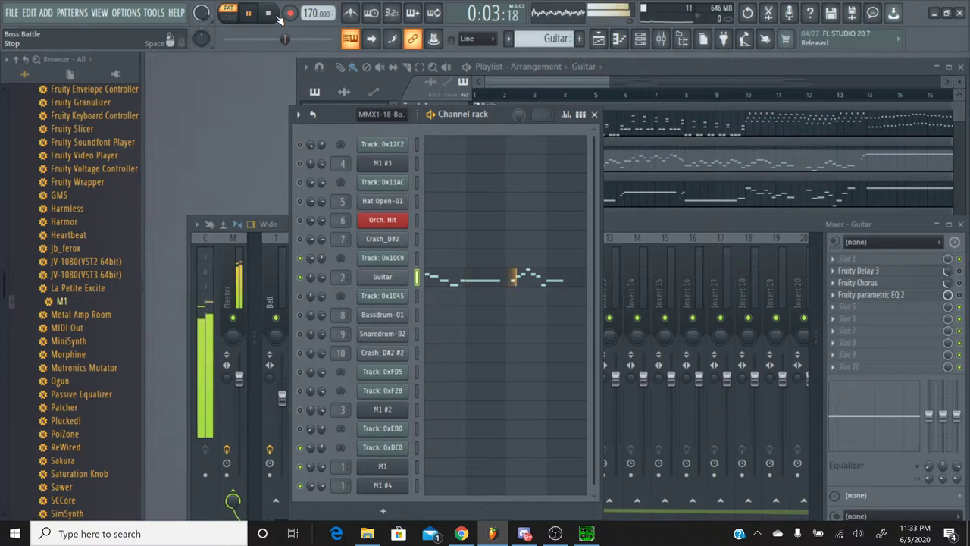
click(403, 278)
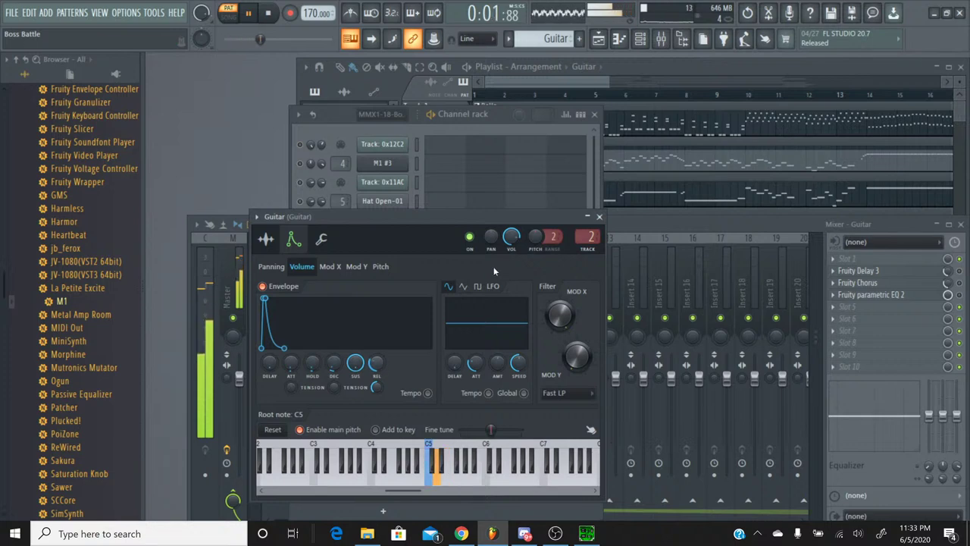
click(599, 217)
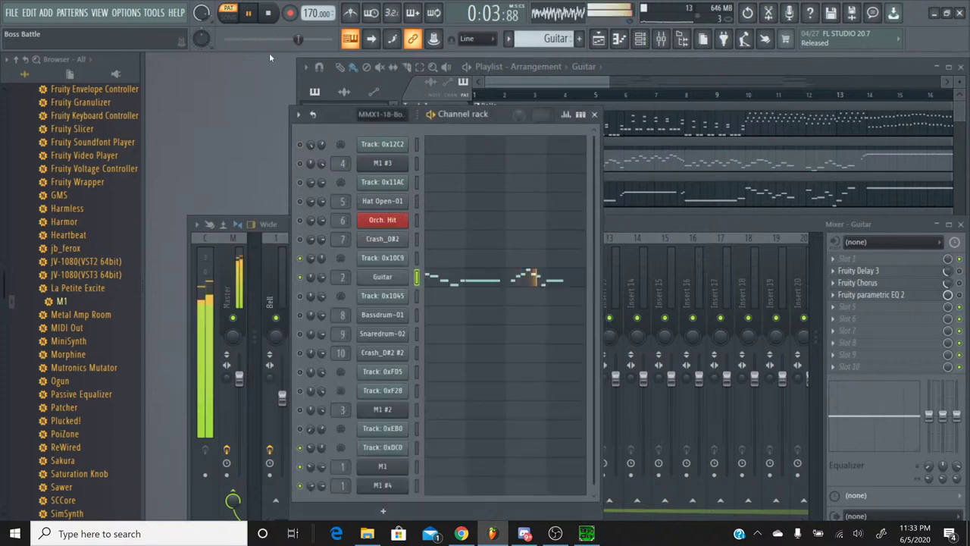
click(269, 13)
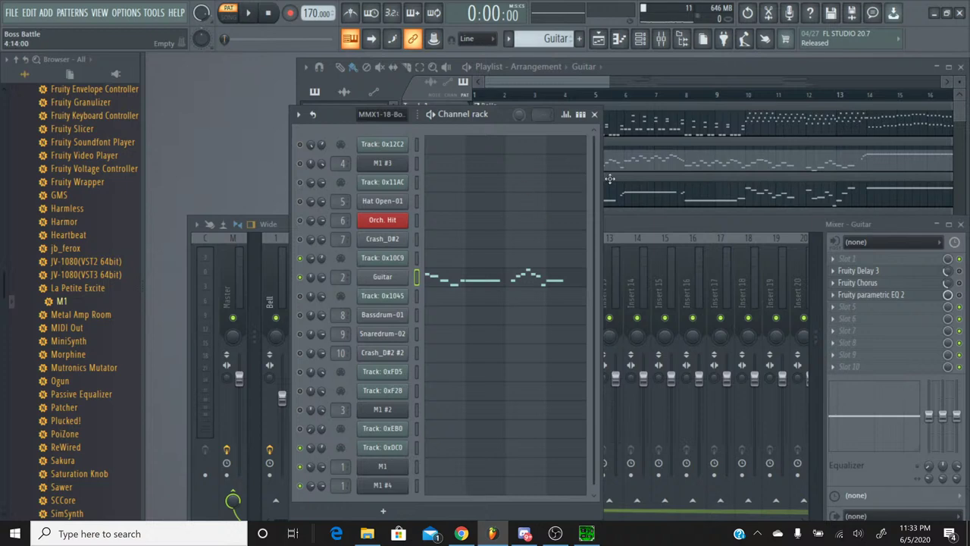
Make Bass the current pattern and select the Bass track in the mixer
key(F9)
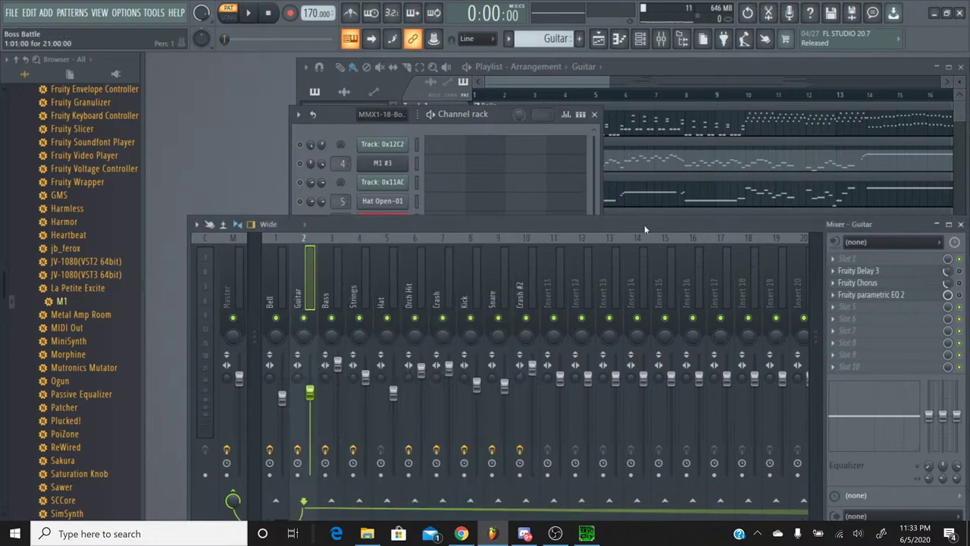
click(509, 39)
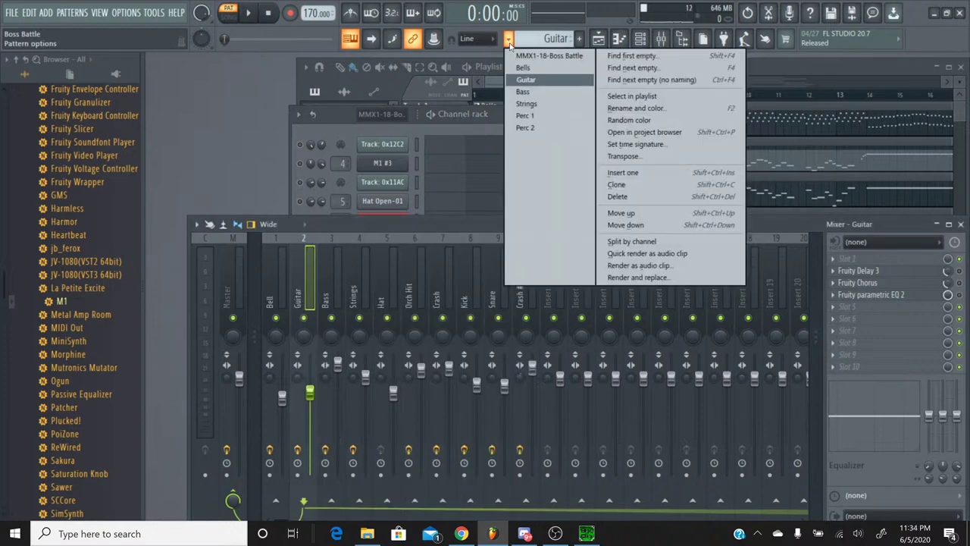
click(523, 92)
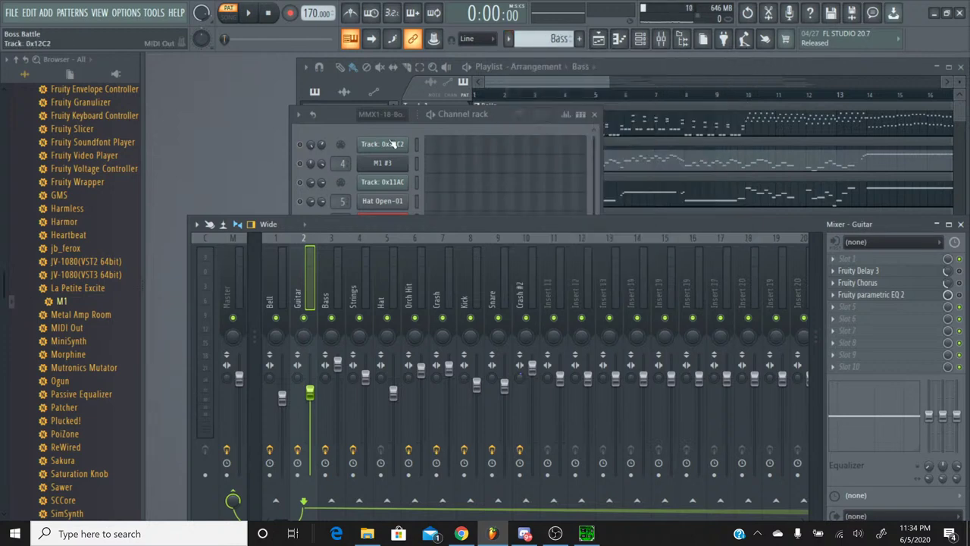
click(365, 128)
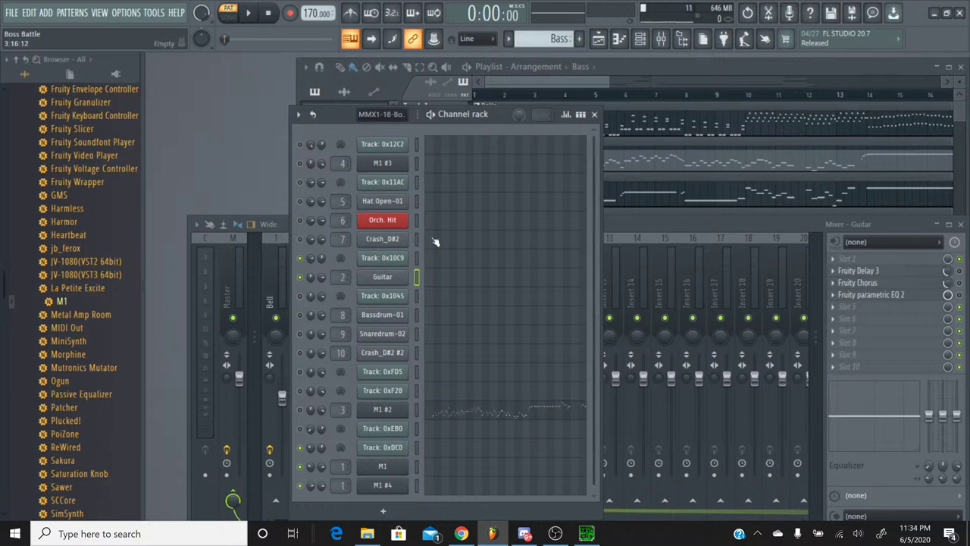
click(679, 234)
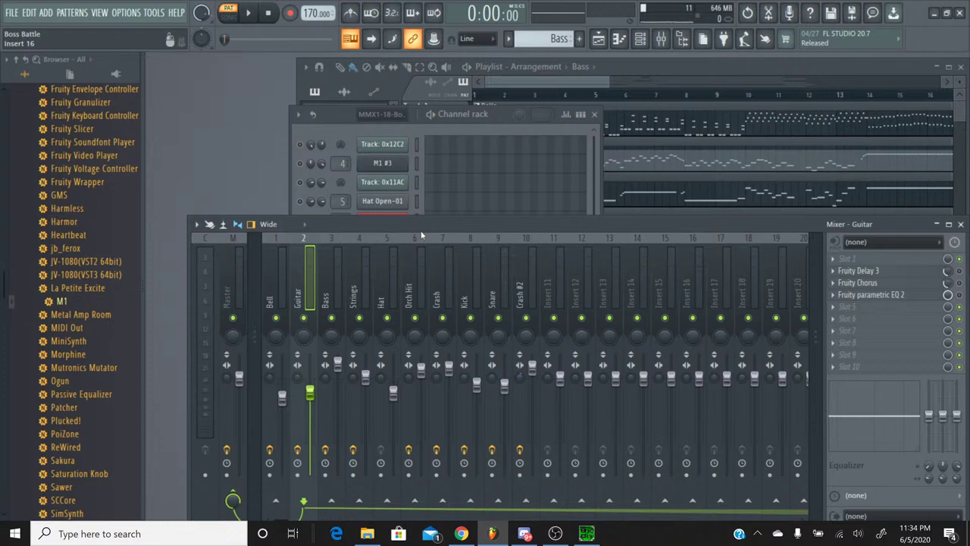
click(337, 240)
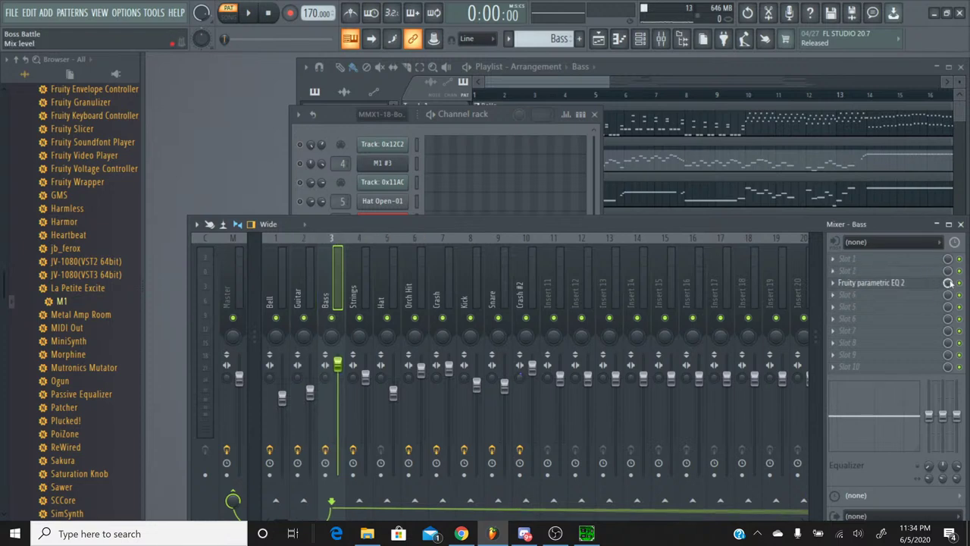
Open the M1 #2 Slap Bass instrument, check its VDA envelope release, audition several keys from high to low, and close it
click(351, 141)
click(382, 410)
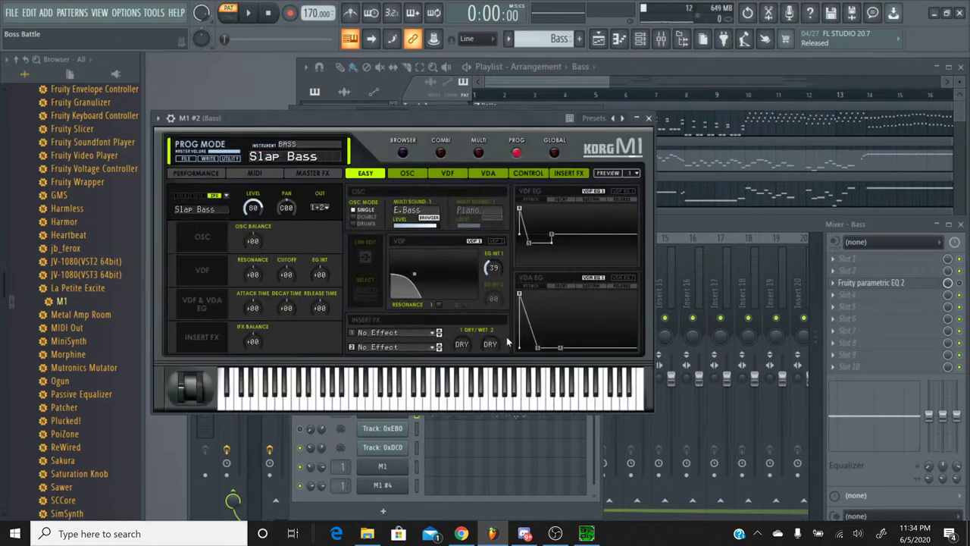
mouse_move(530, 349)
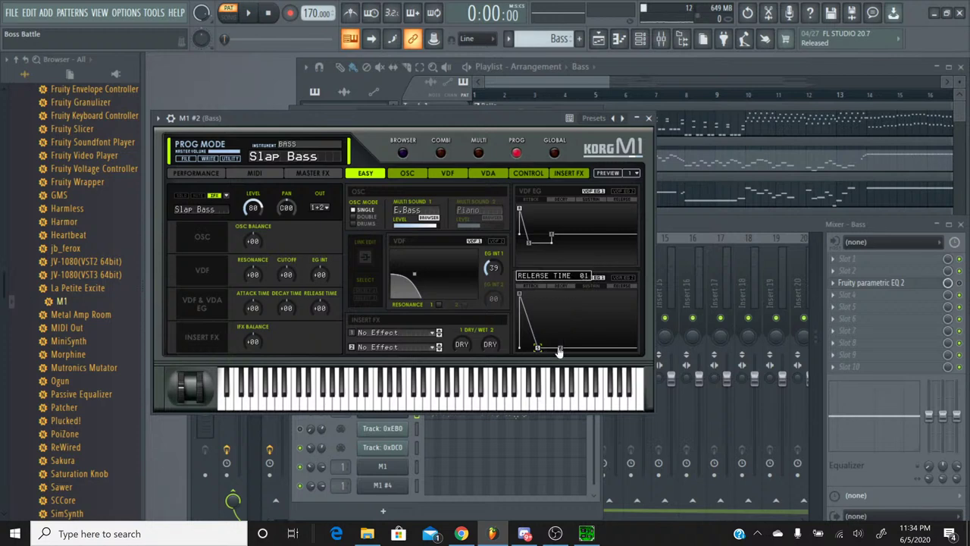
click(446, 388)
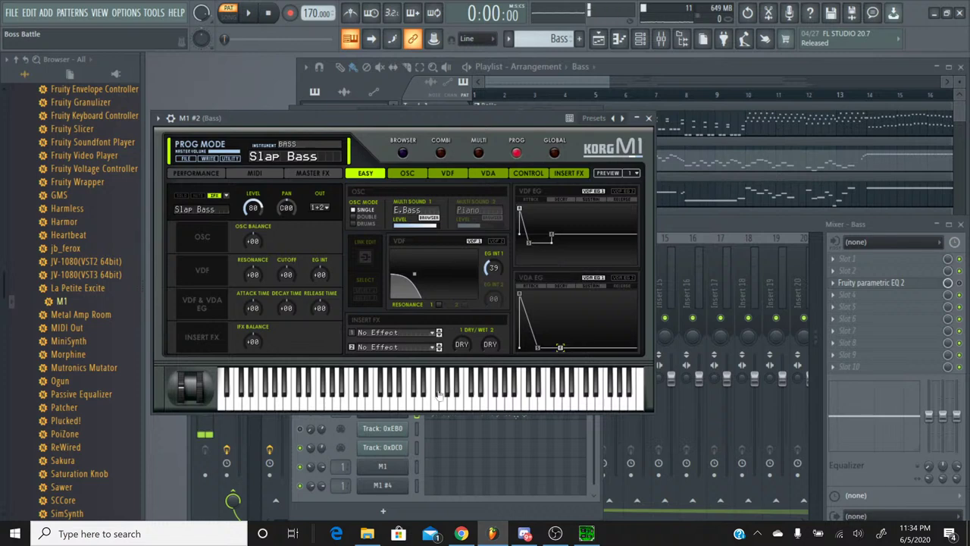
click(417, 397)
click(376, 390)
click(327, 402)
click(328, 402)
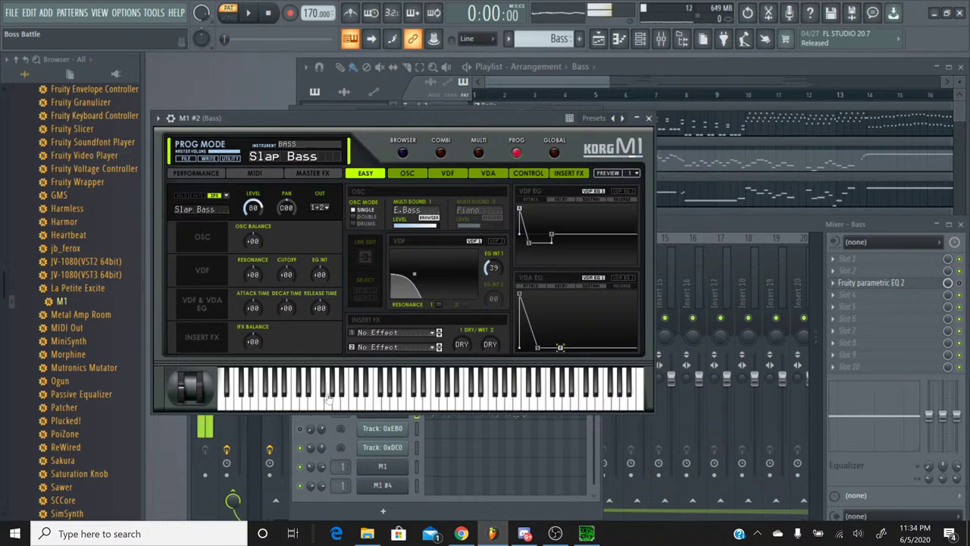
click(649, 119)
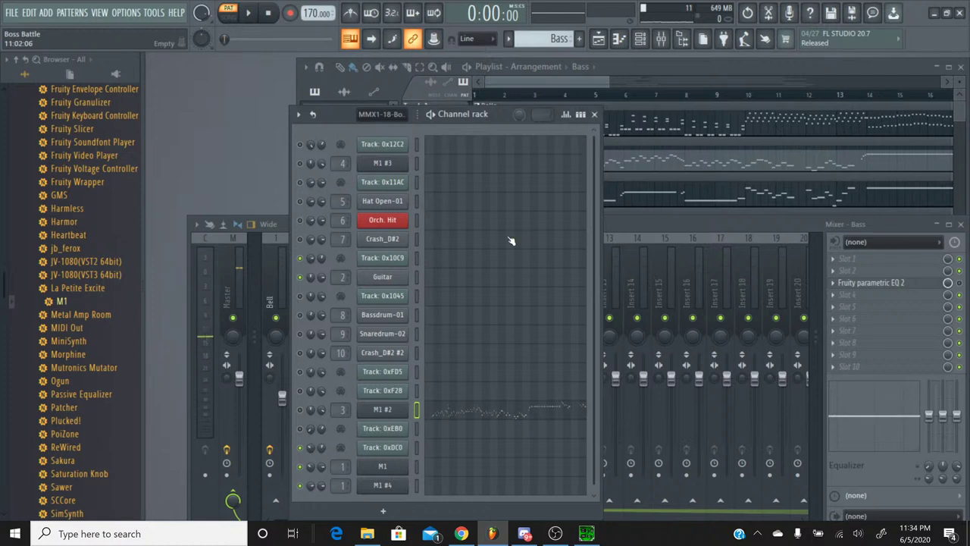
Reset the Bass mixer track's volume fader to its default level
click(616, 225)
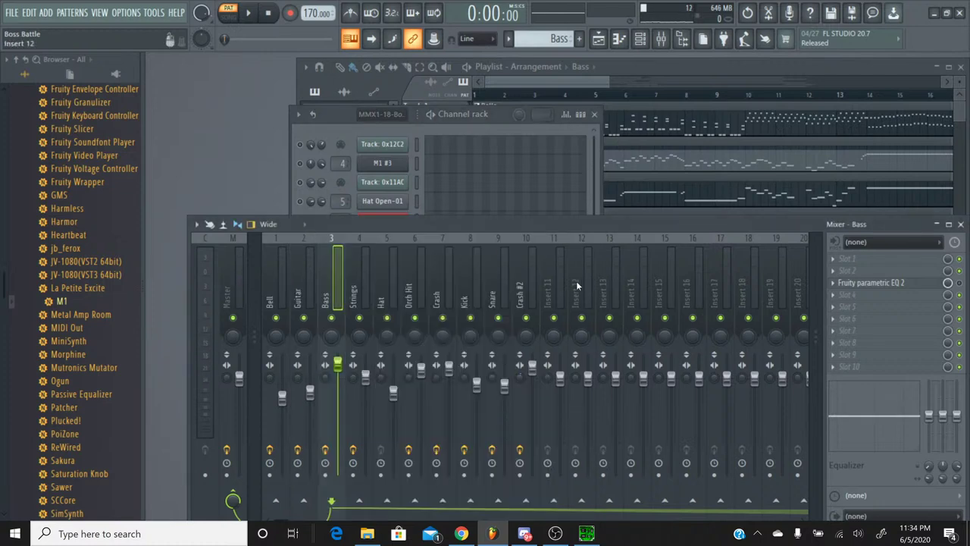
right_click(338, 376)
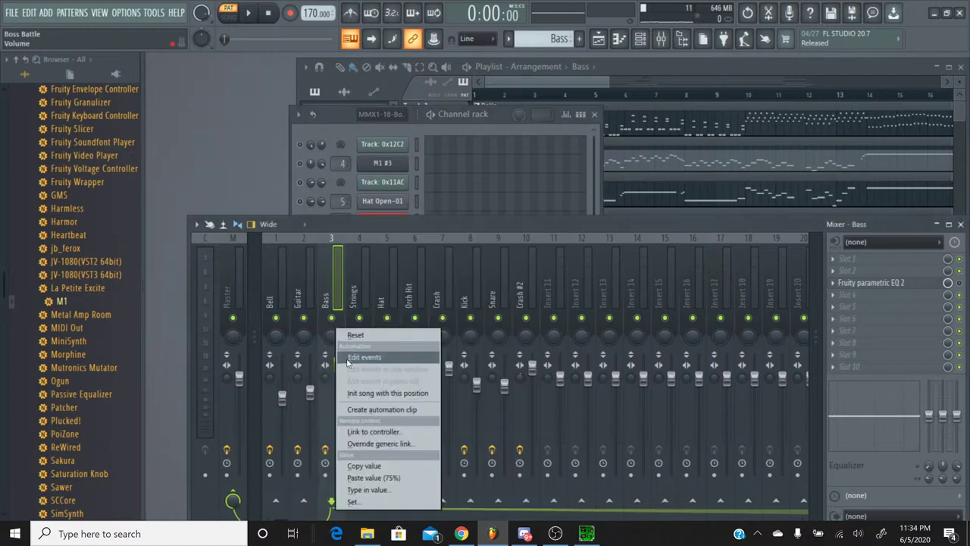
click(364, 335)
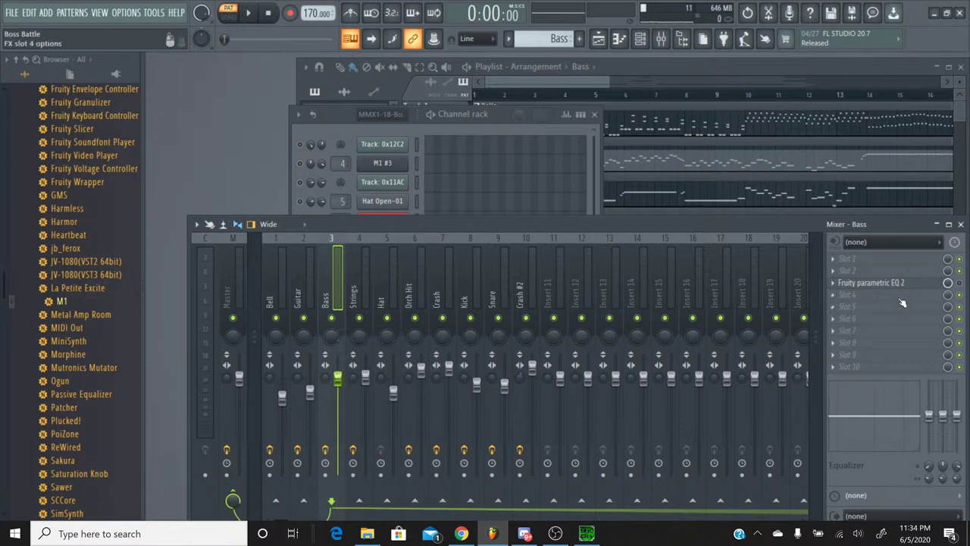
Play the Bass pattern, unmute the M1 #2 channel, check the Bass track's mixer level during playback, and stop it
click(248, 13)
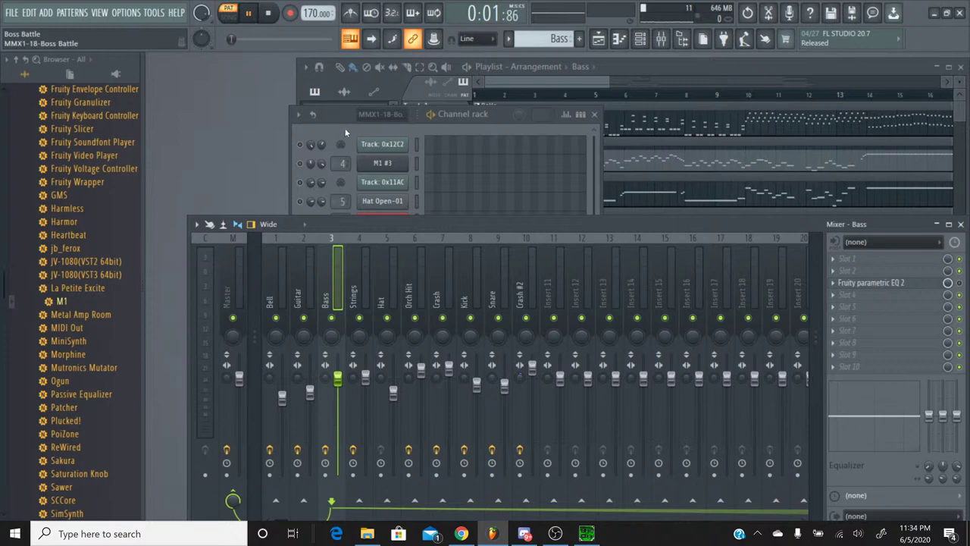
click(325, 131)
click(301, 410)
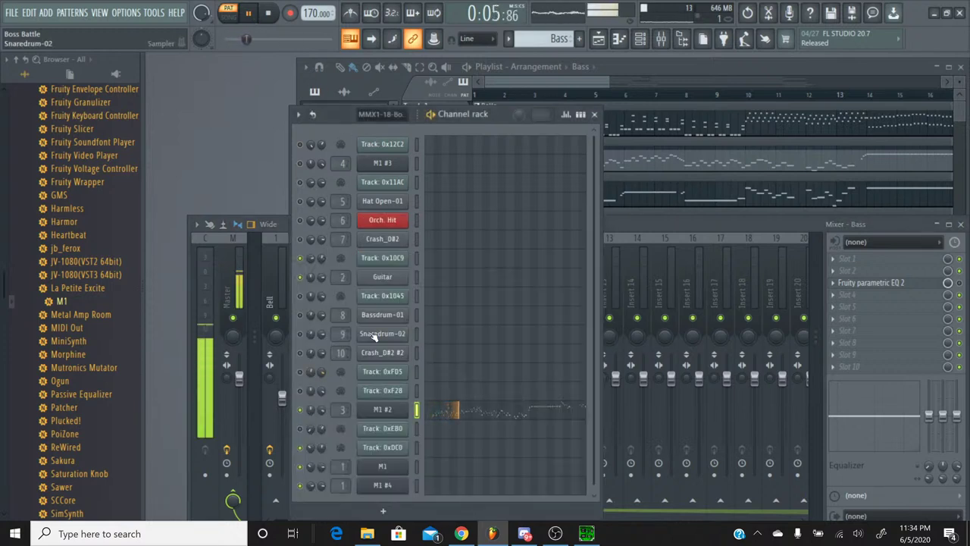
click(606, 226)
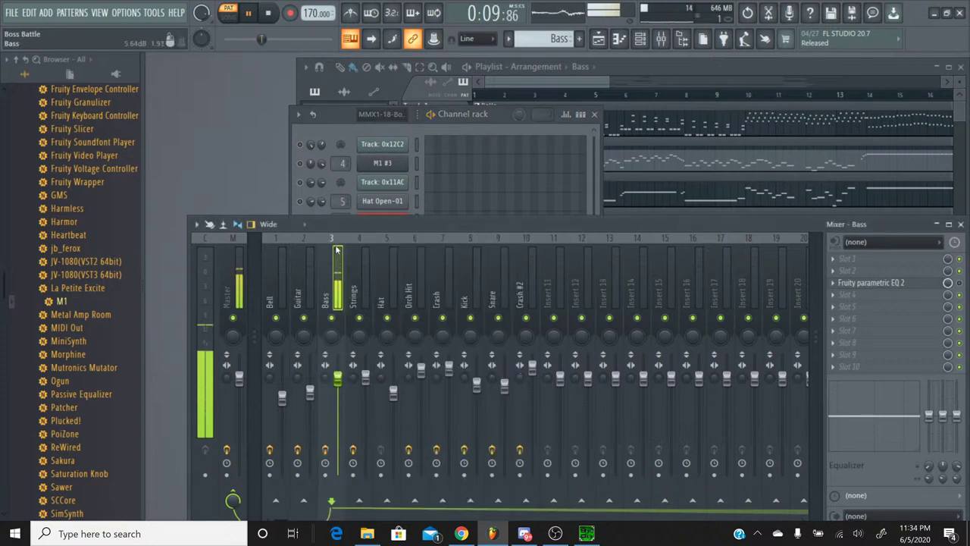
click(332, 133)
click(267, 13)
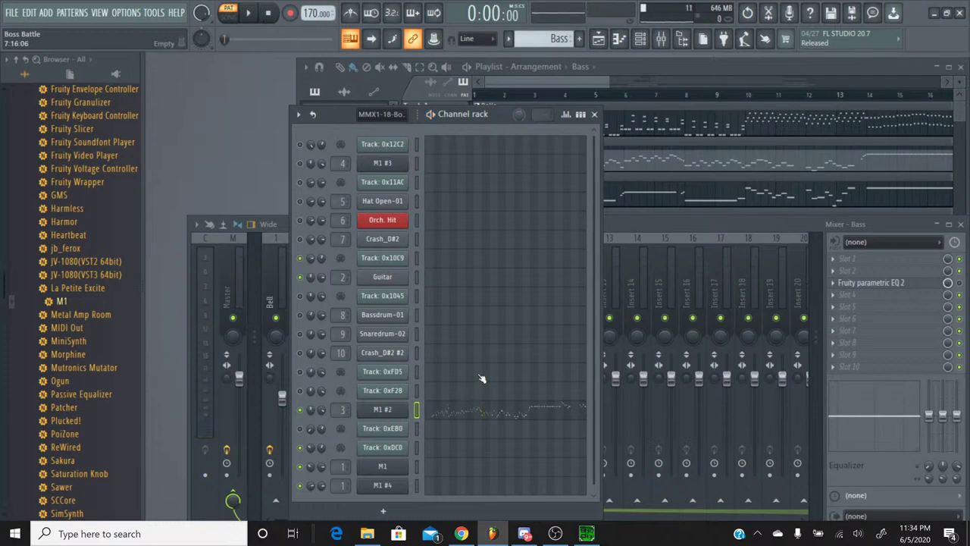
Rename the M1 #2 channel to Bass
right_click(386, 417)
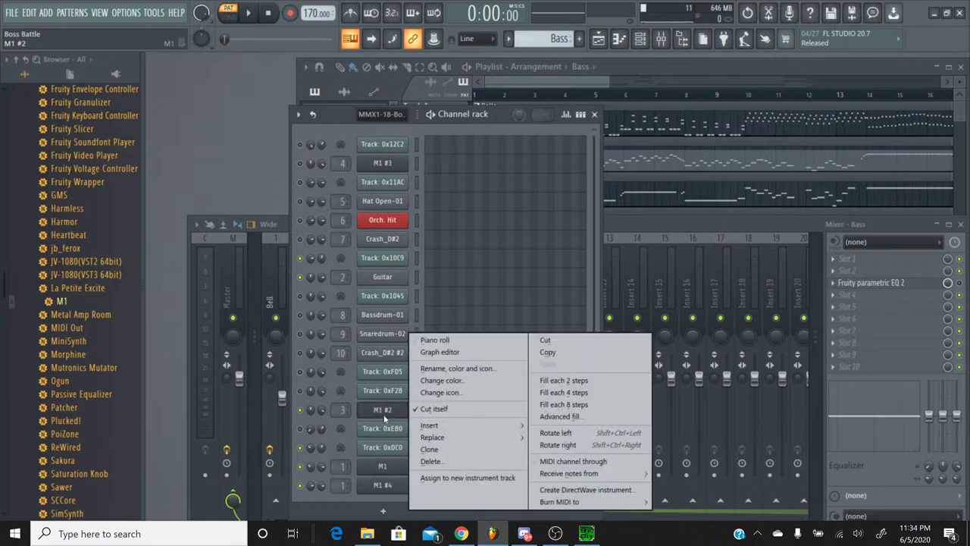
click(456, 369)
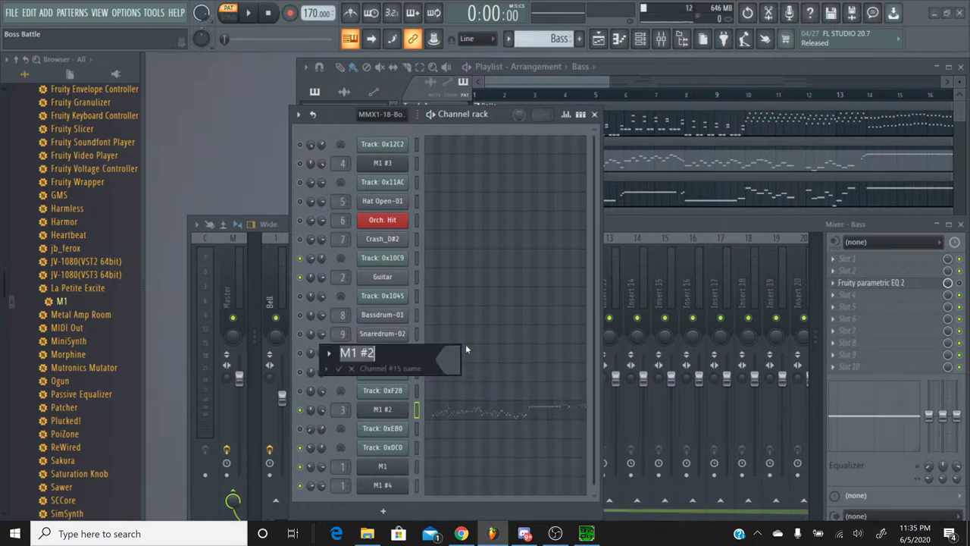
text(Bass)
key(Return)
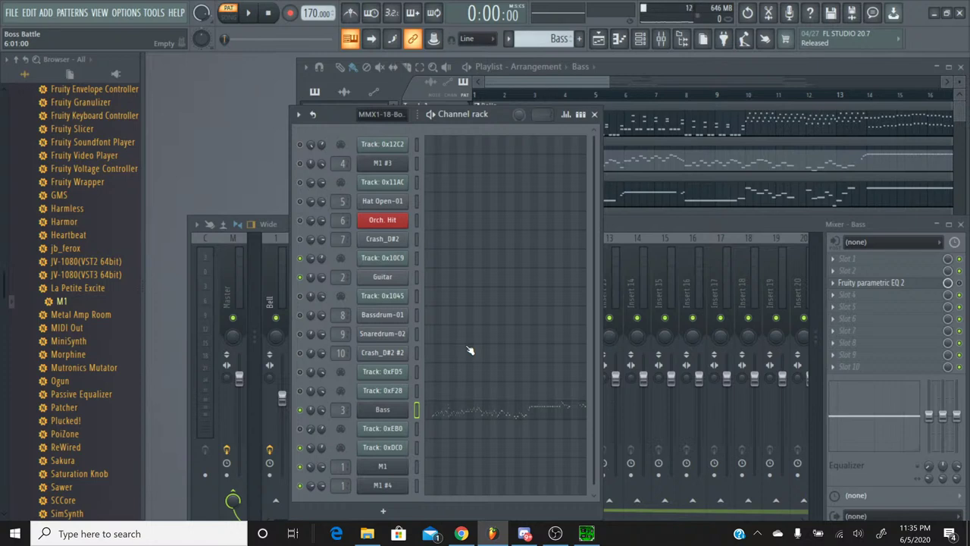
Open the Bass channel's M1 instrument, load Slap Bass from its browser's Bass category, and audition a key
click(405, 413)
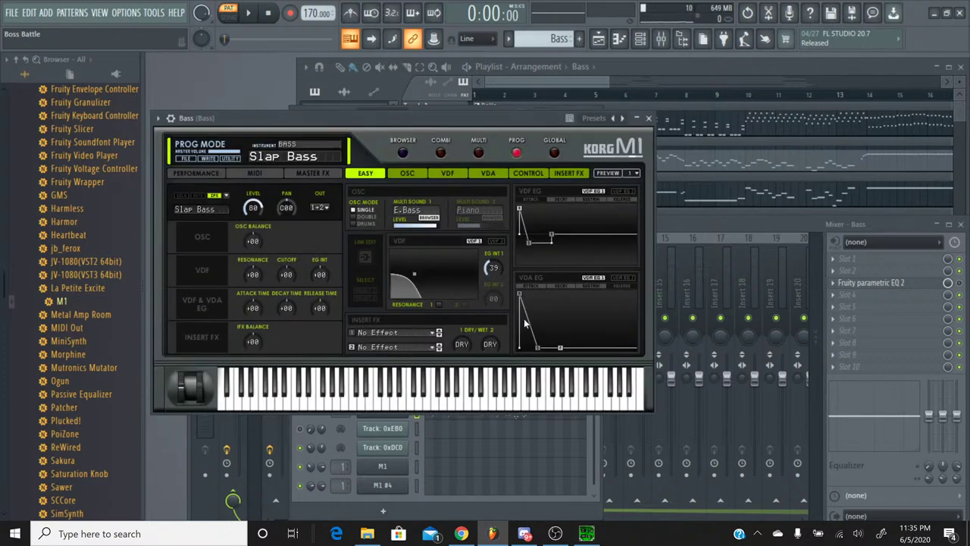
click(404, 154)
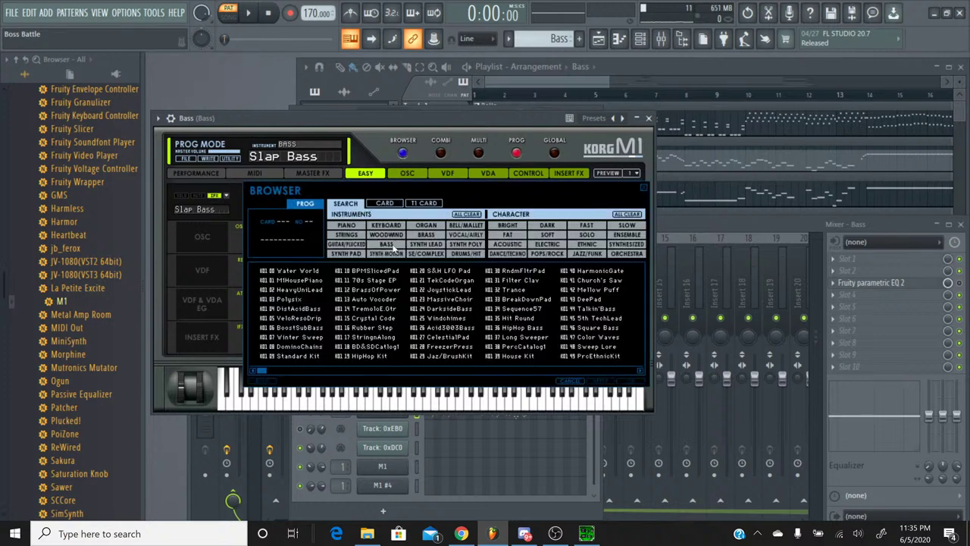
click(391, 246)
click(379, 344)
click(339, 396)
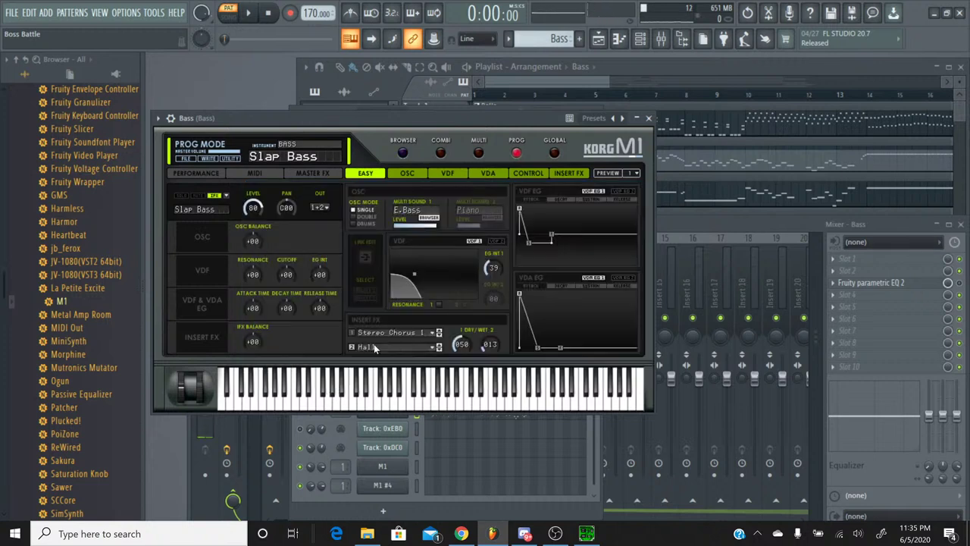
Set both insert effects of the Slap Bass program to No Effect, audition two keys, and close the instrument
double_click(373, 345)
click(400, 348)
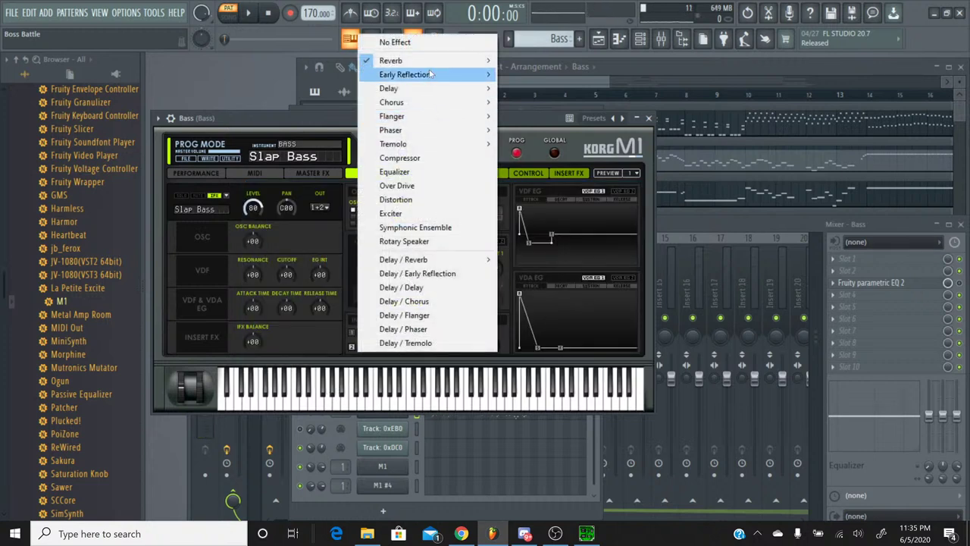
click(470, 38)
click(429, 332)
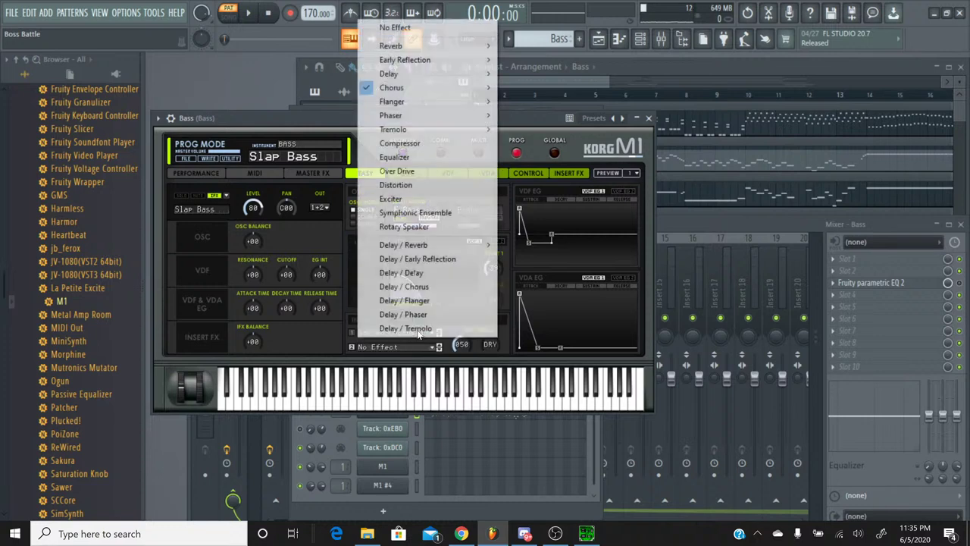
click(455, 28)
click(345, 391)
click(308, 390)
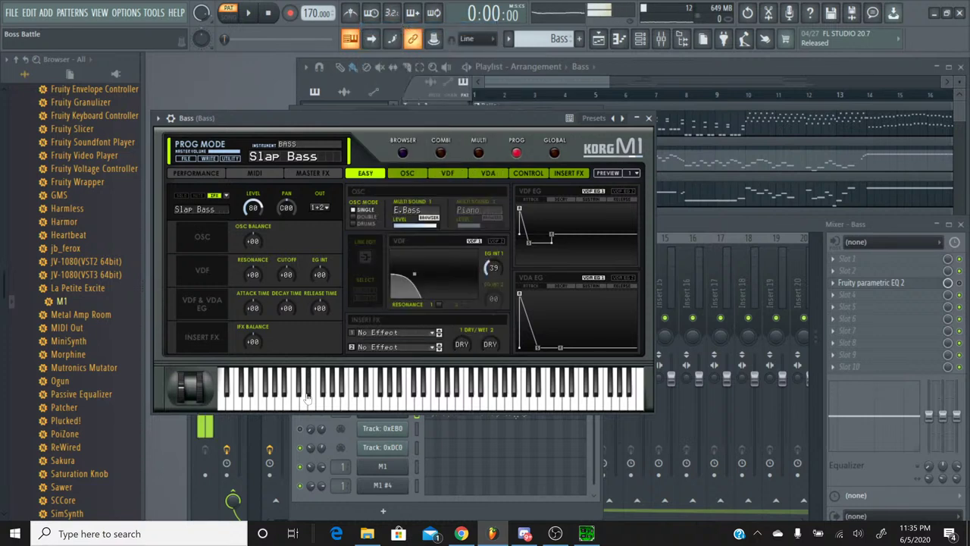
click(648, 118)
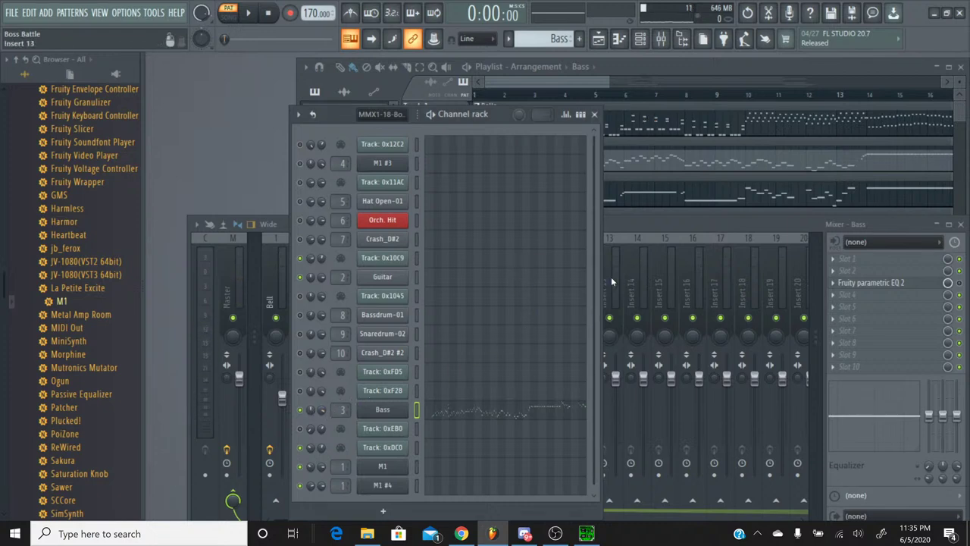
Delete Fruity parametric EQ 2 from the Bass mixer track
click(644, 222)
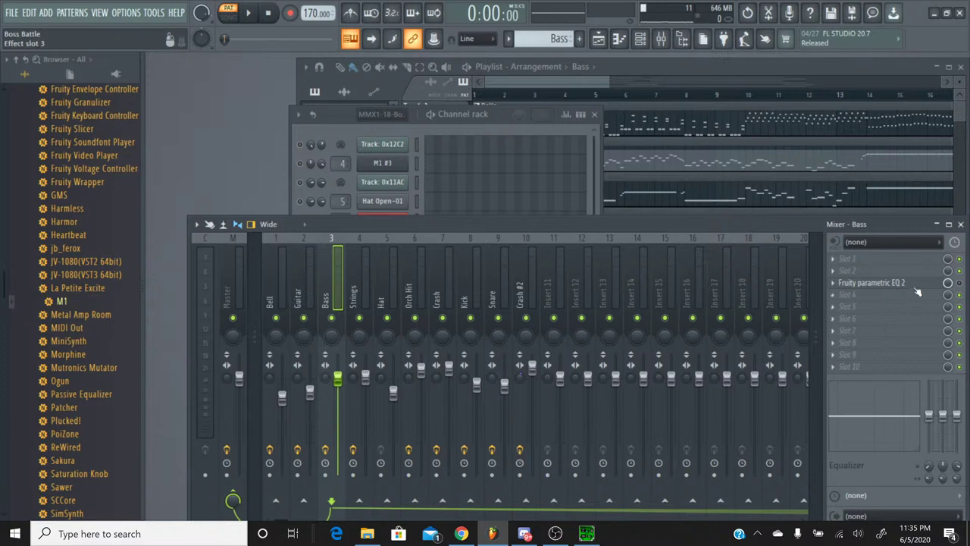
click(836, 282)
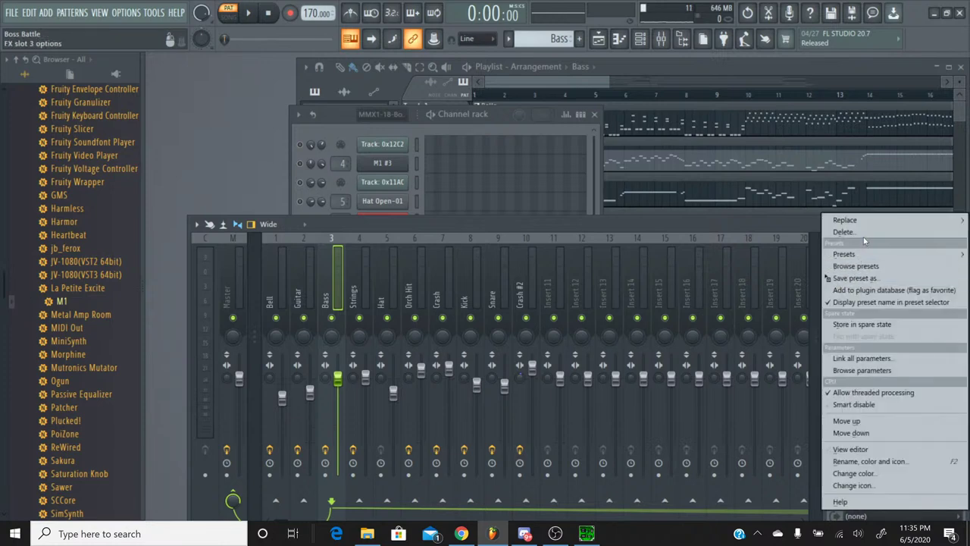
click(843, 232)
click(540, 312)
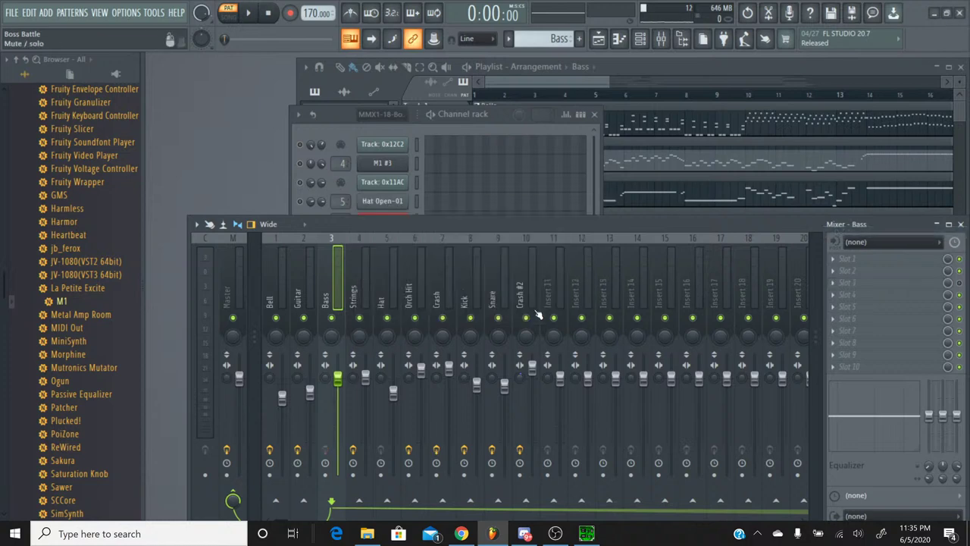
While playing the Bass pattern, delete all of the Bass channel's volume events and reset its channel volume to default
key(space)
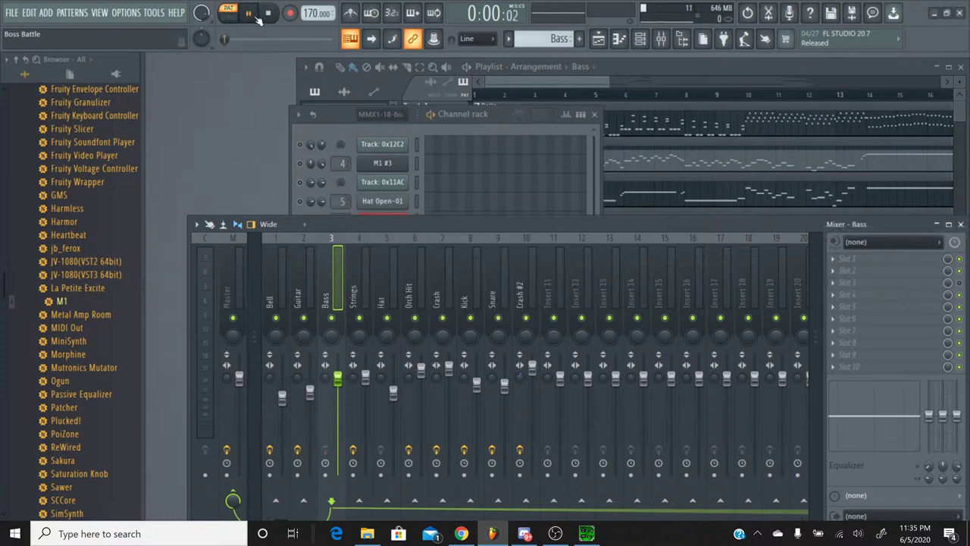
click(334, 129)
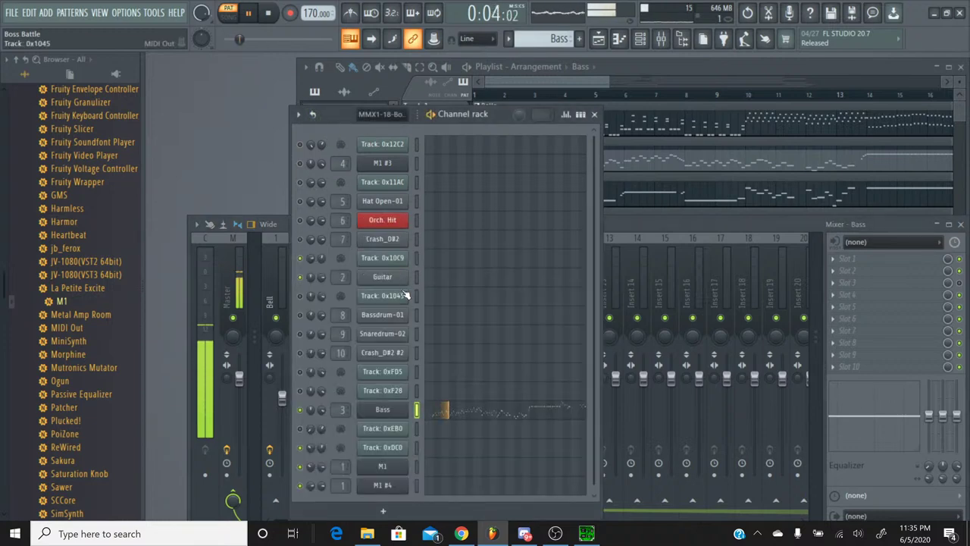
right_click(322, 409)
click(351, 356)
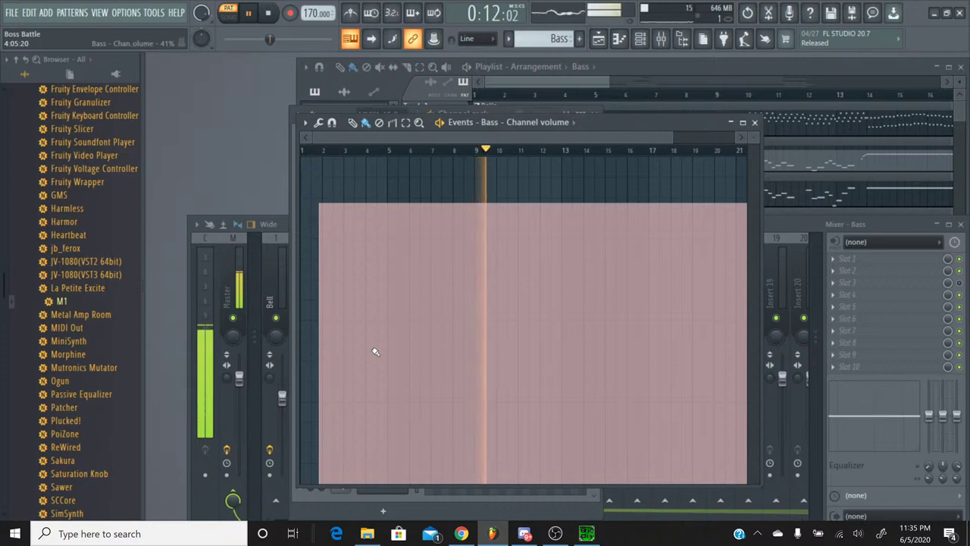
key(ctrl+a)
key(Delete)
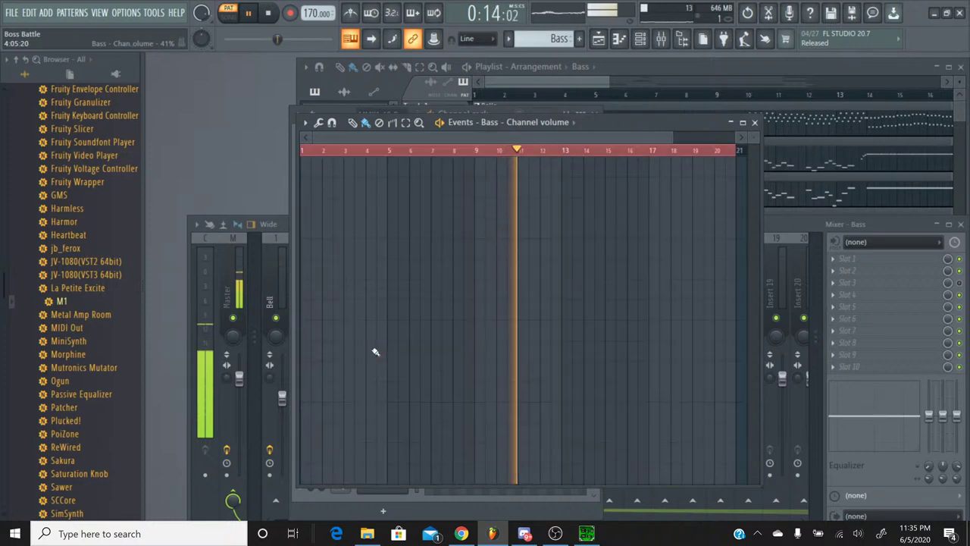
click(755, 122)
right_click(318, 413)
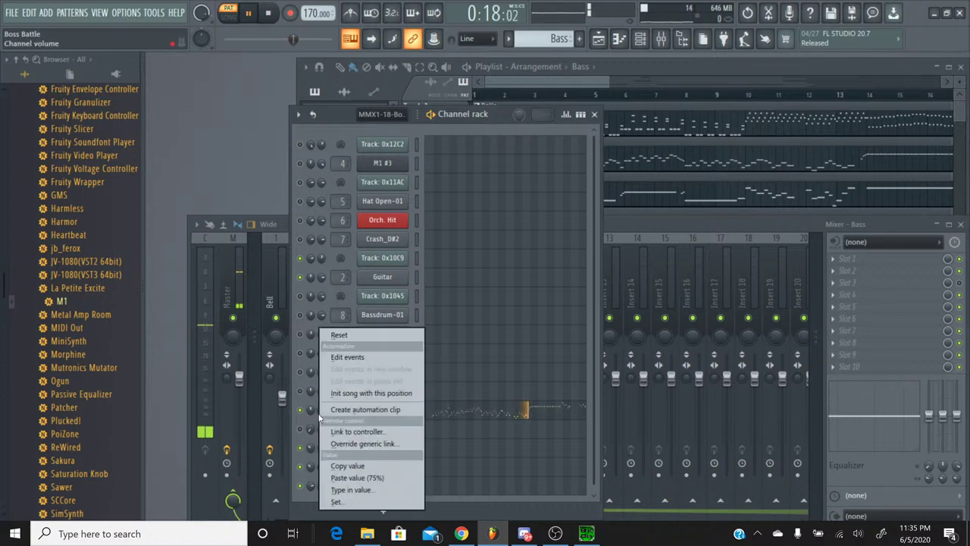
click(362, 339)
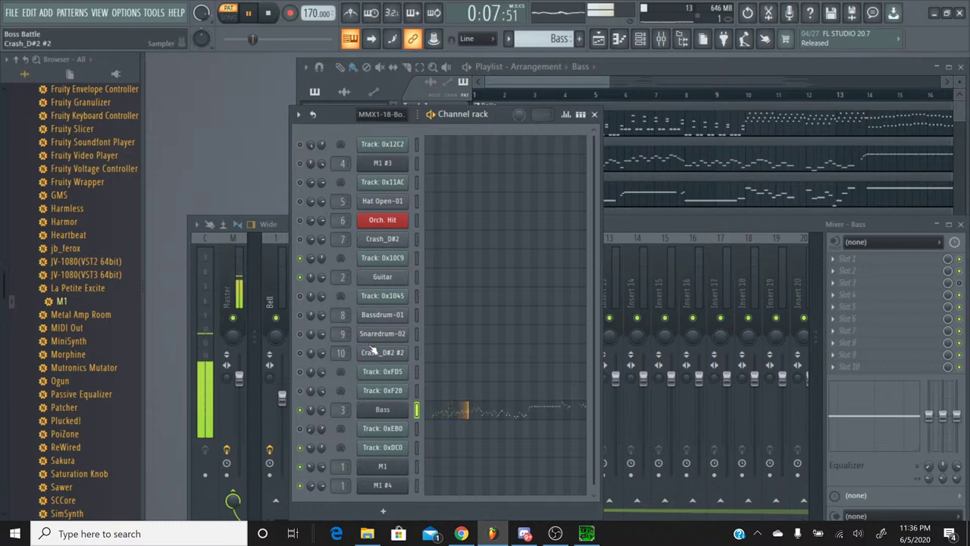
Stop playback and delete Fruity Delay 3 from the Master mixer track
click(228, 238)
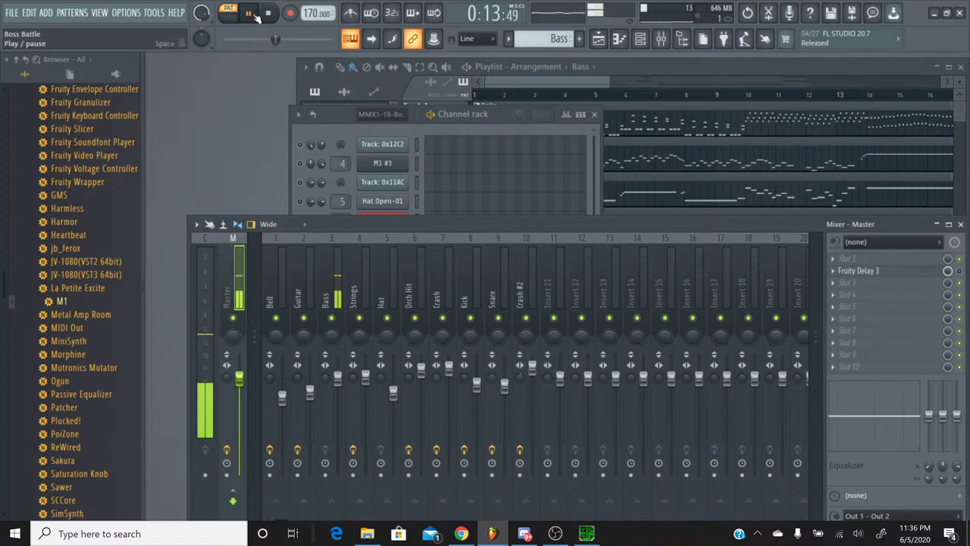
key(space)
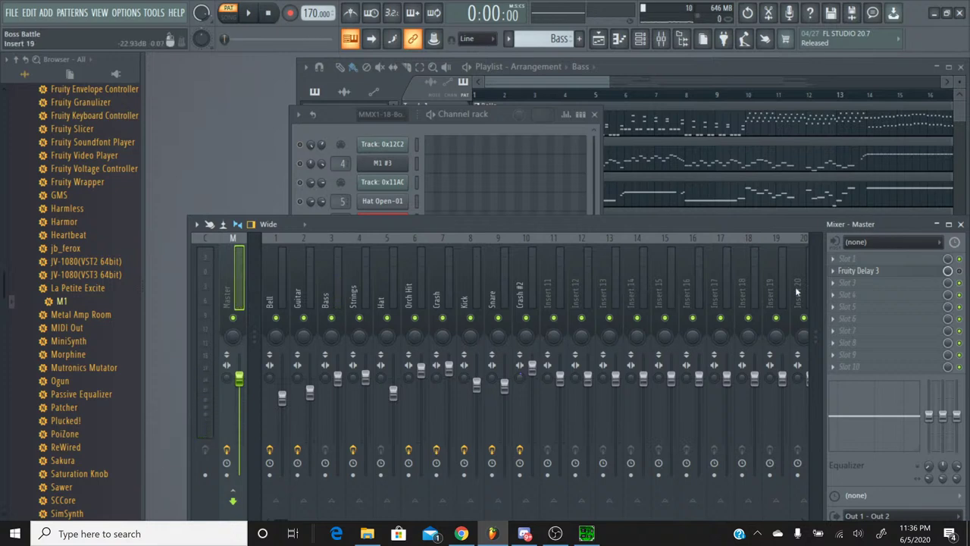
click(838, 278)
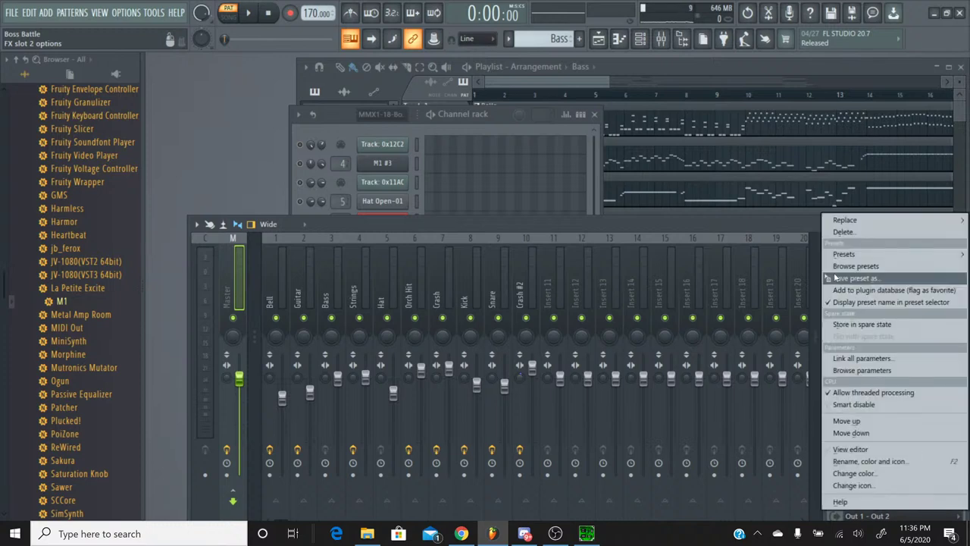
click(847, 233)
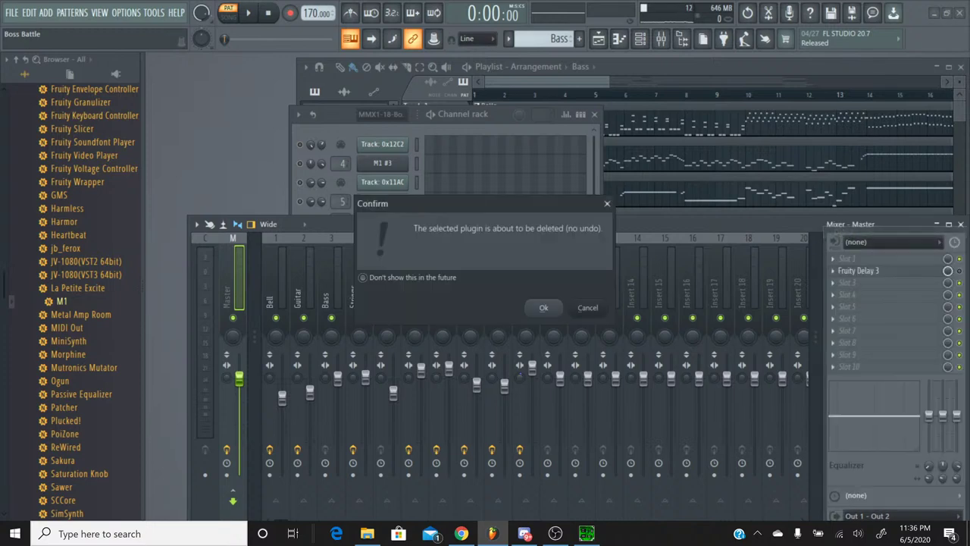
click(543, 309)
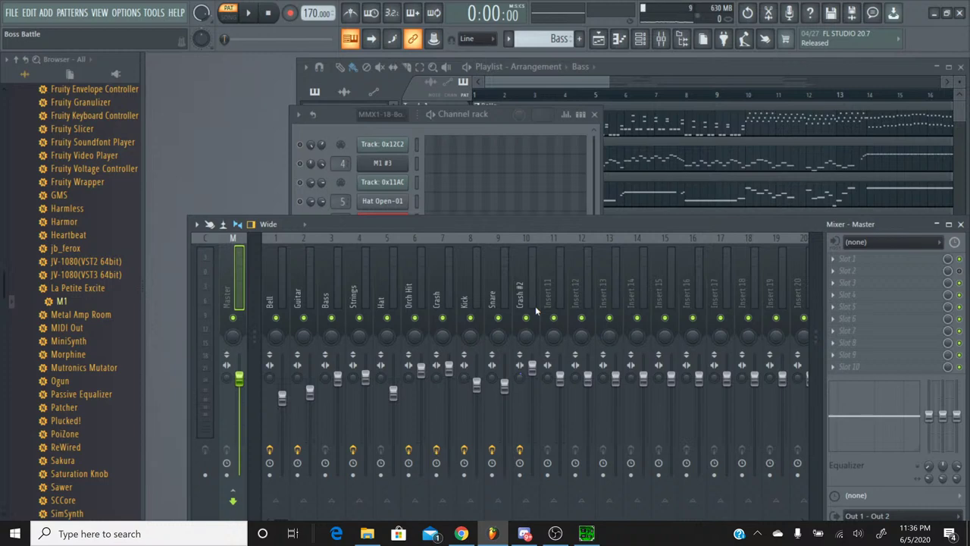
Switch to Chrome to read the YouTube live chat, return to FL Studio, and bring the channel rack forward
click(461, 533)
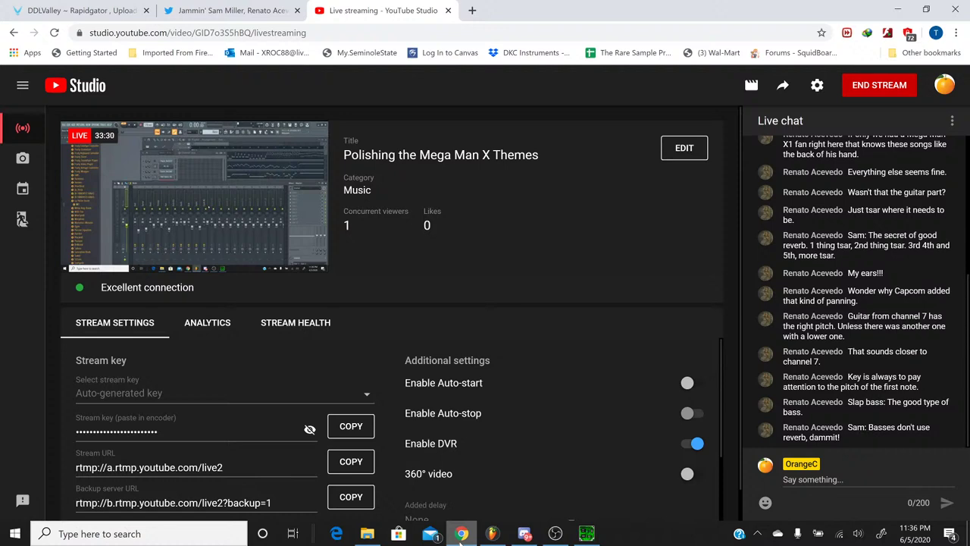
click(461, 534)
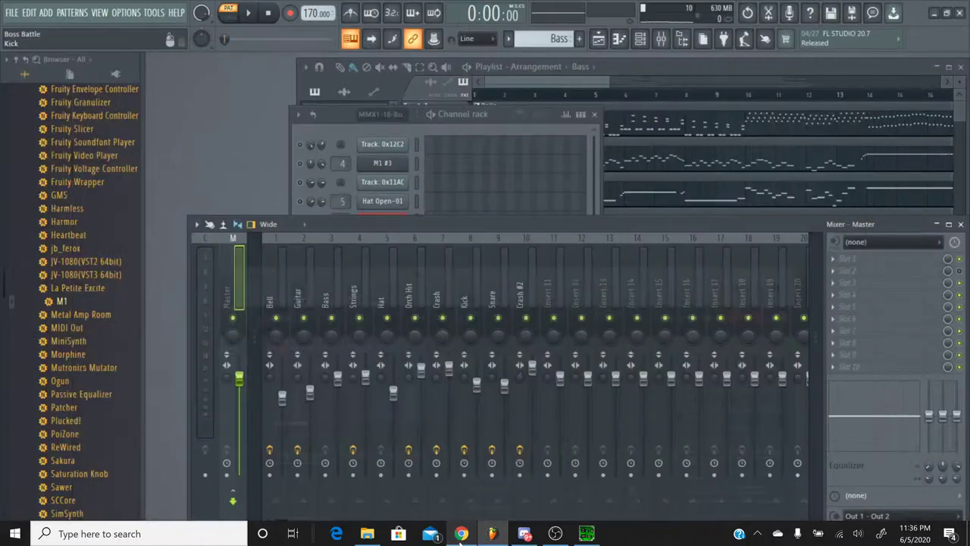
click(325, 134)
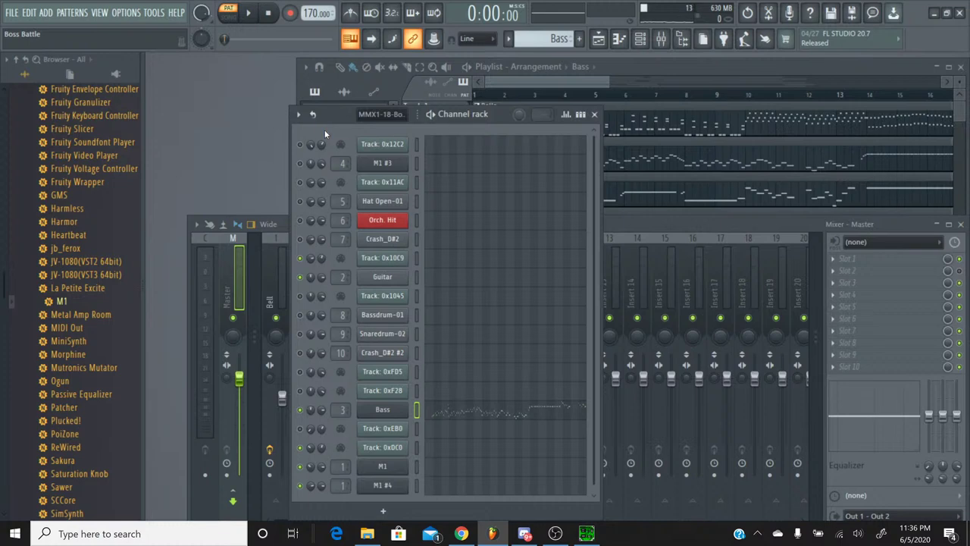
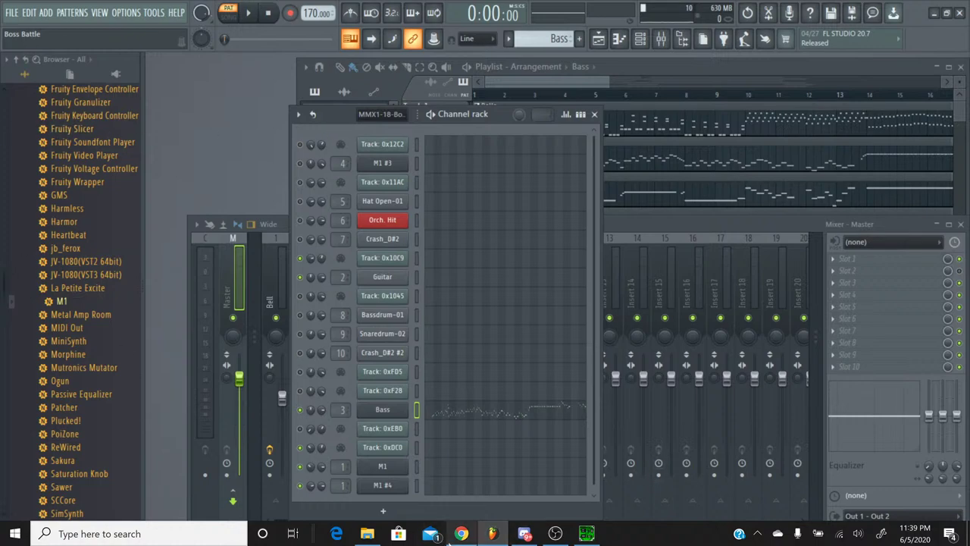
Switch to Chrome to read the newest YouTube live chat messages and return to FL Studio
click(455, 536)
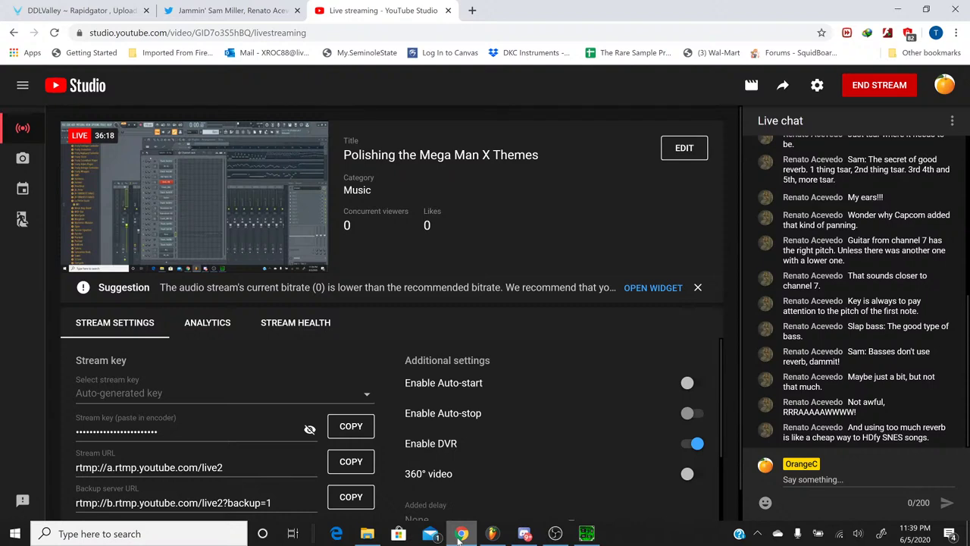
click(459, 536)
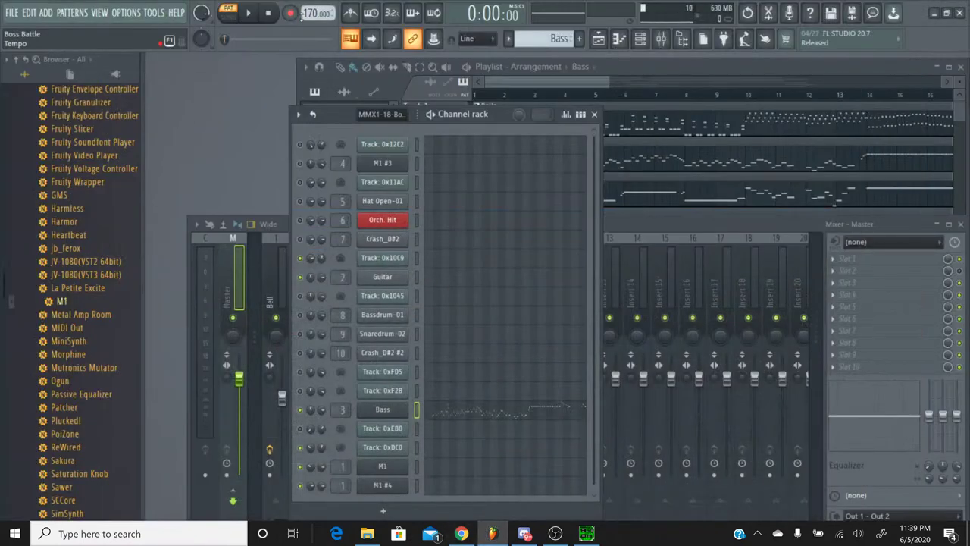
Play the Bass pattern and look over the Bass channel's Slap Bass program in its Korg M1 window
key(space)
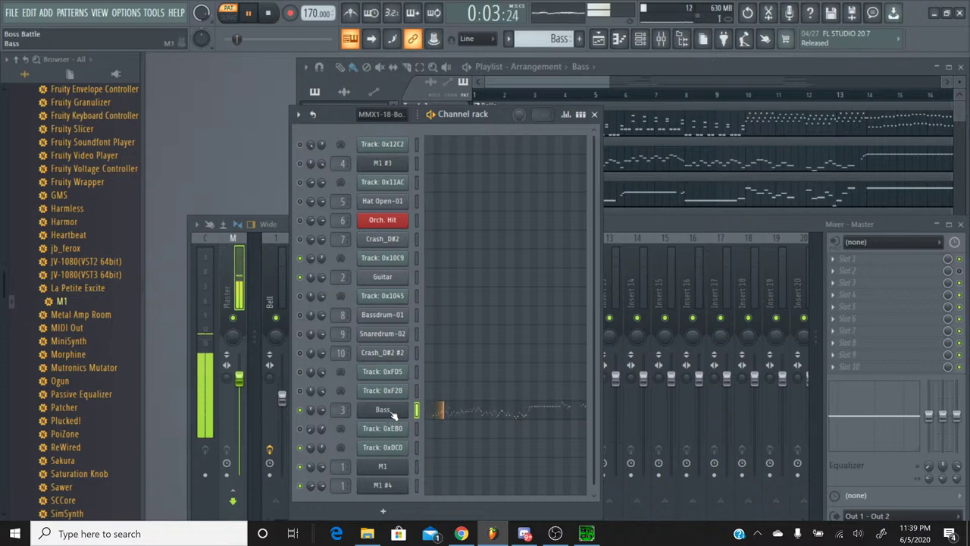
click(386, 410)
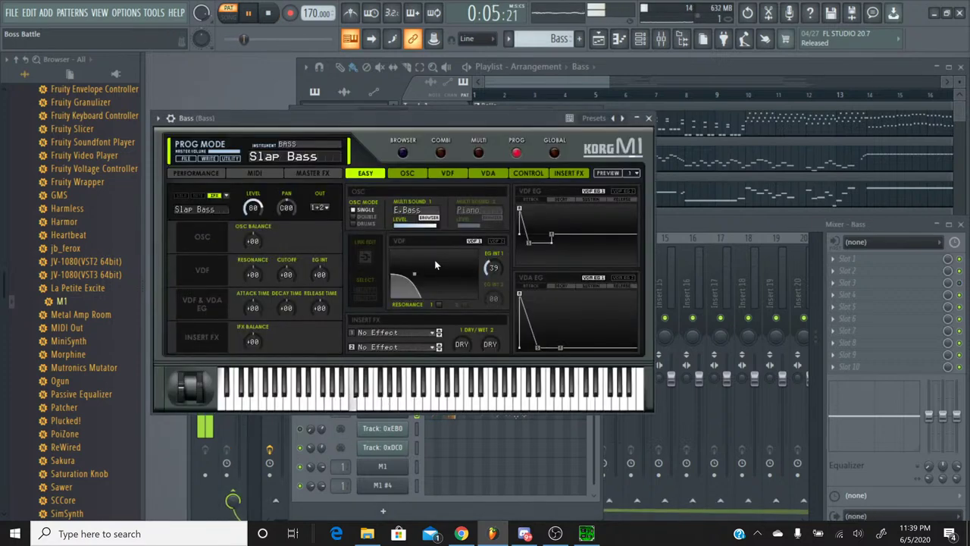
click(648, 118)
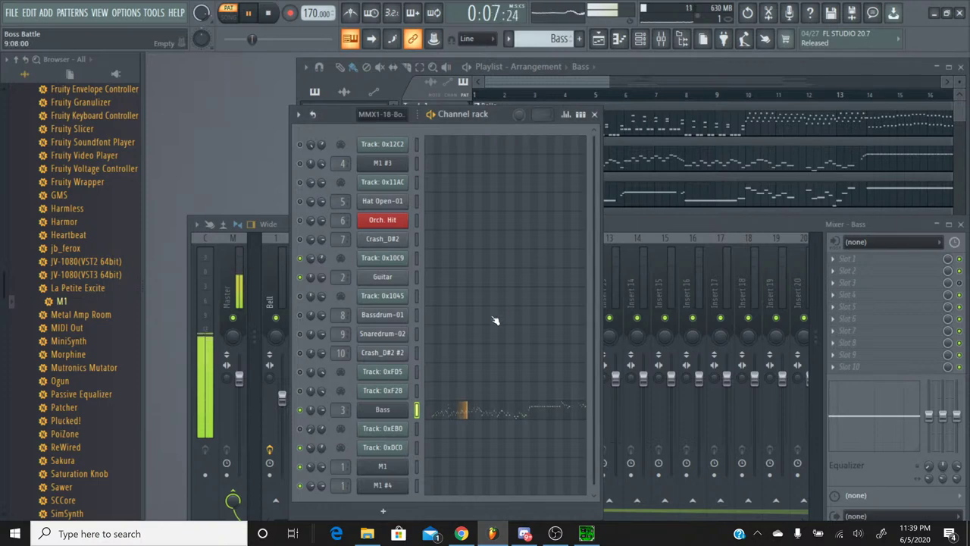
Raise the Bass mixer track's volume to 105% (1.0 dB), stop playback, and bring the channel rack forward
click(615, 224)
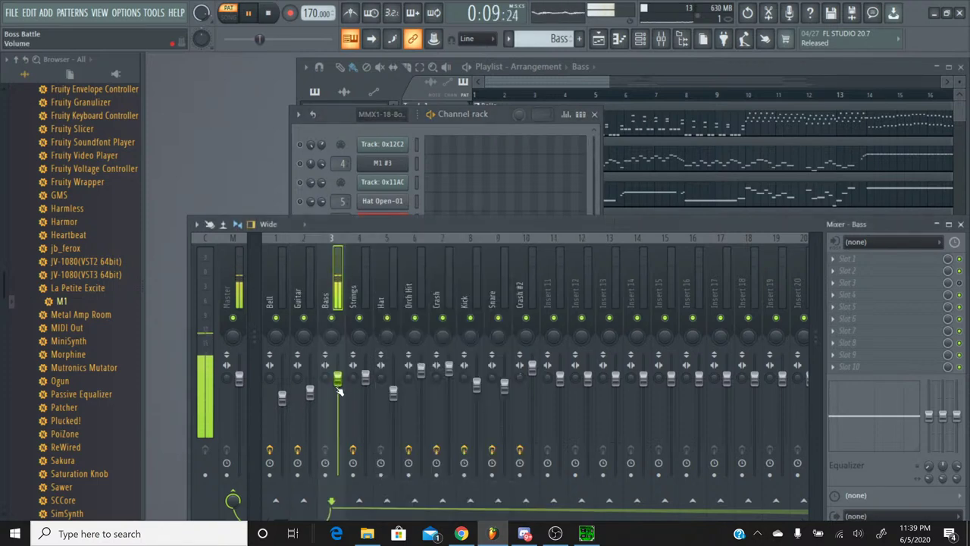
drag(338, 377, 338, 373)
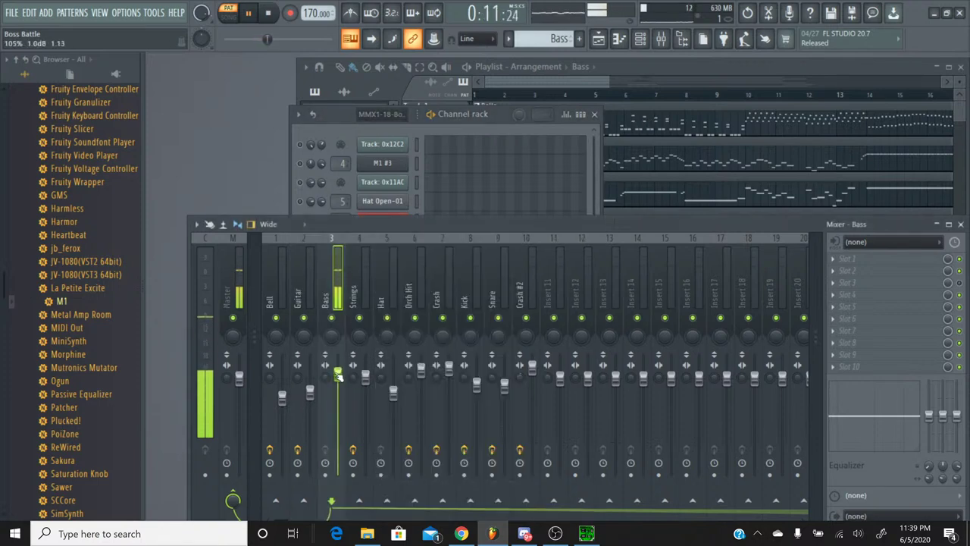
click(268, 16)
click(343, 135)
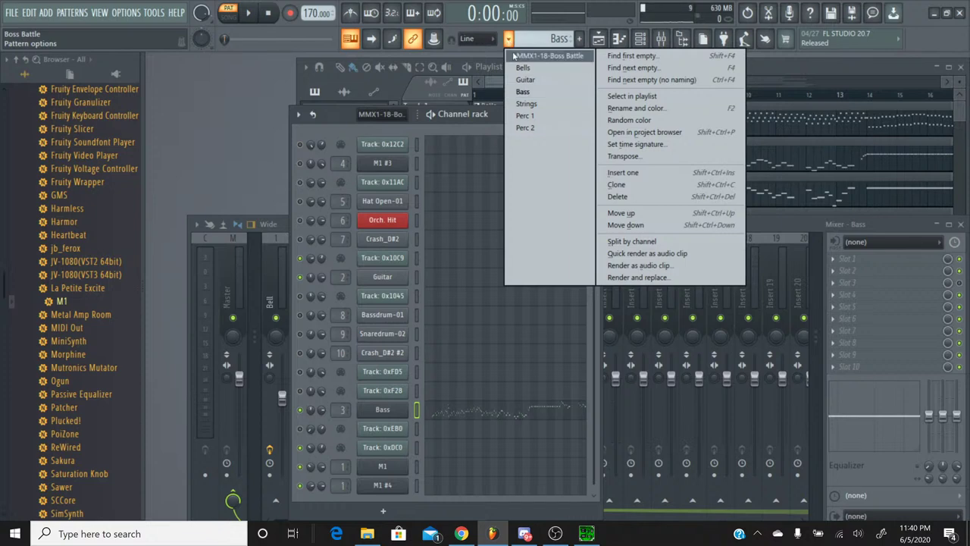
View the MMX1-18-Boss Battle pattern and the Strings pattern in the channel rack
click(514, 55)
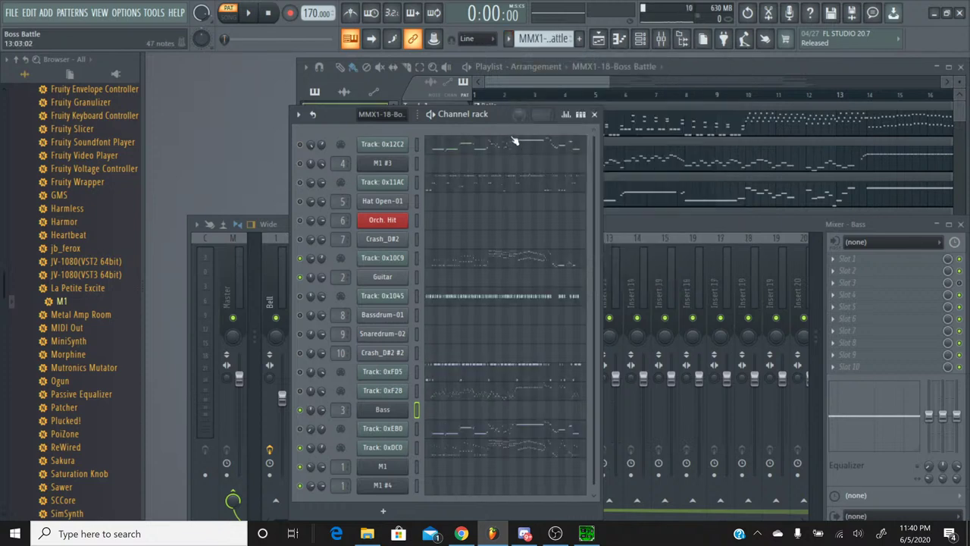
click(509, 39)
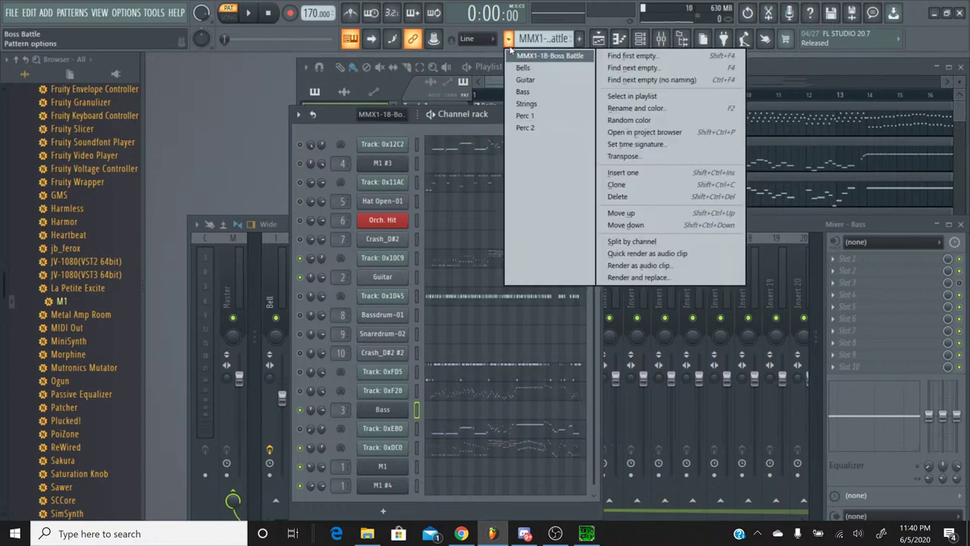
click(525, 103)
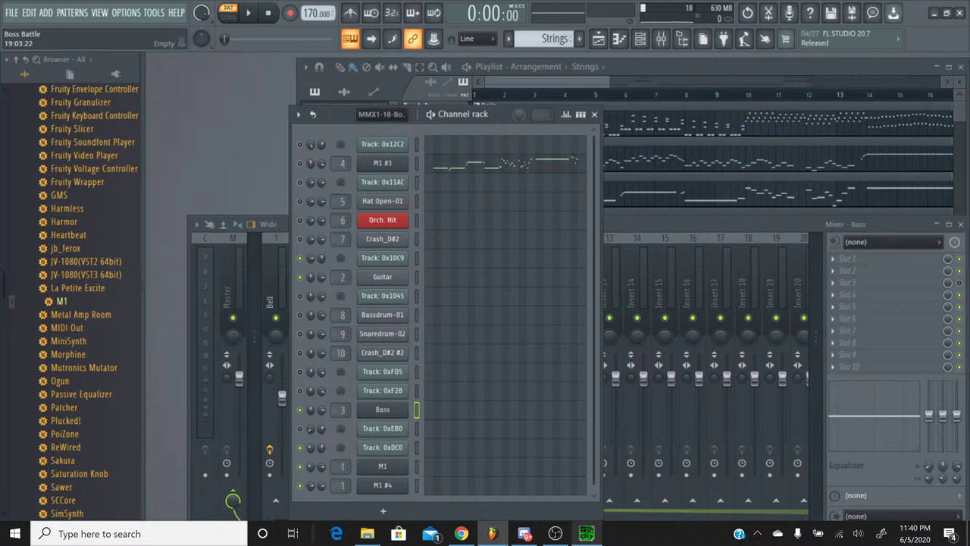
Switch to SPCTool, listen to 18 Boss Battle.spc as a reference, stop it, and return to FL Studio
click(586, 533)
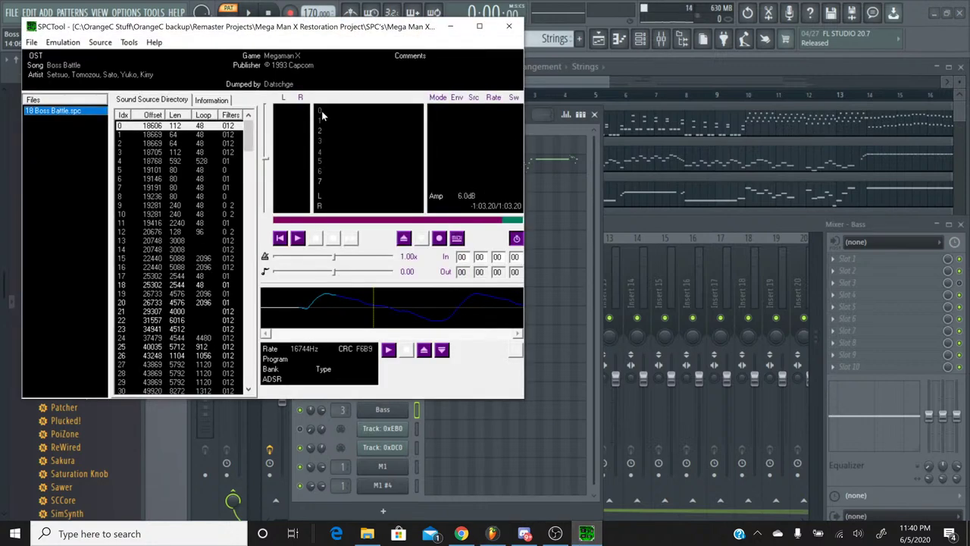
click(297, 238)
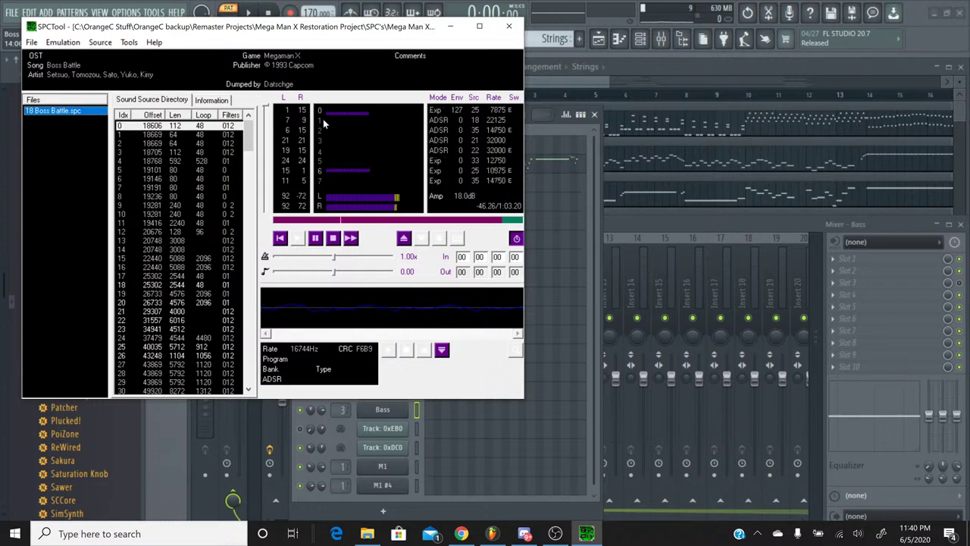
click(333, 238)
click(450, 26)
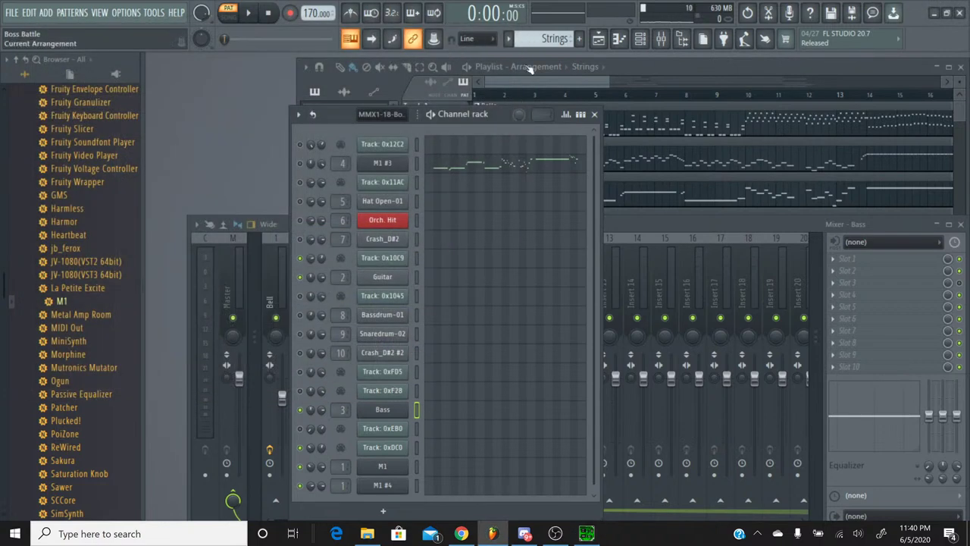
Select the MMX1-18-Boss Battle pattern and examine the opening notes of Track: 0xEB0 in the piano roll
click(535, 39)
click(523, 55)
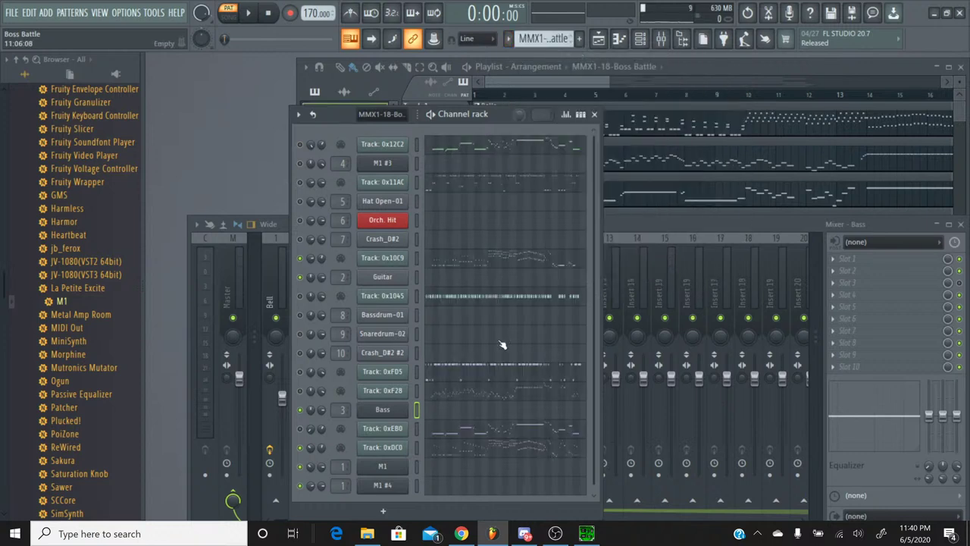
click(464, 430)
scroll(489, 197, down, 2)
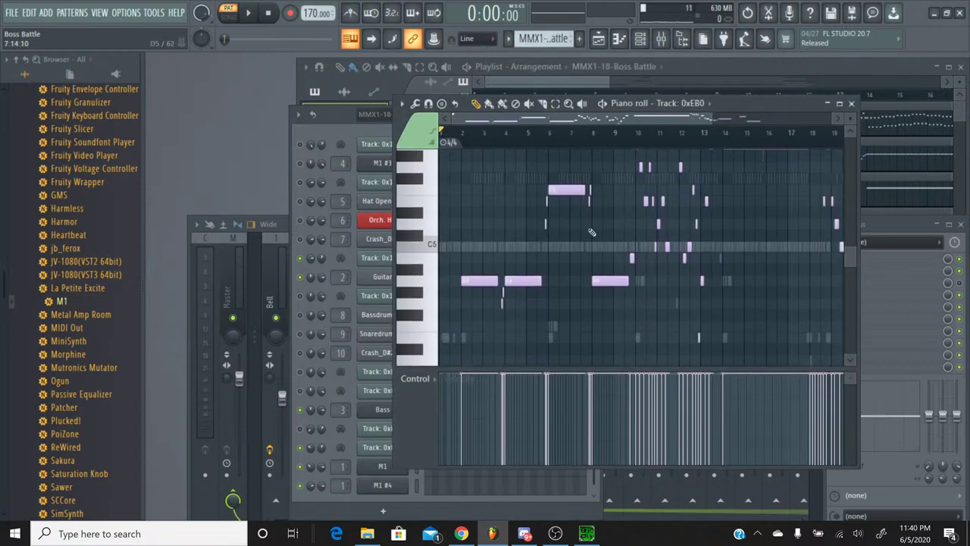
scroll(489, 142, up, 6)
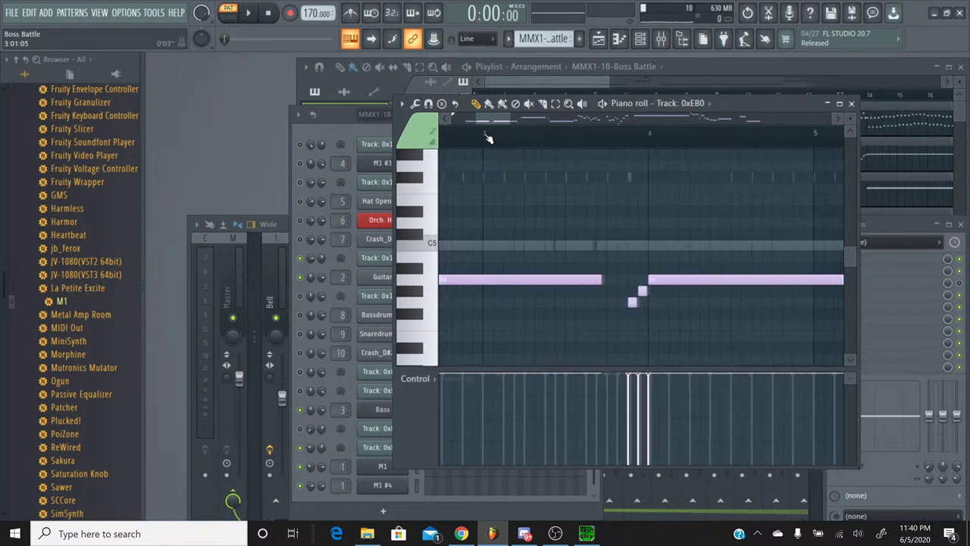
scroll(489, 138, up, 1)
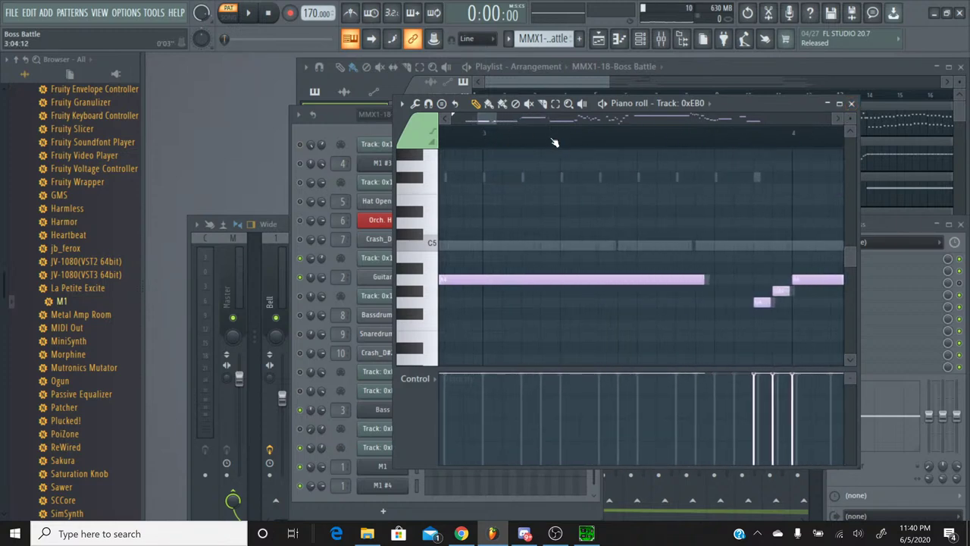
scroll(554, 142, down, 7)
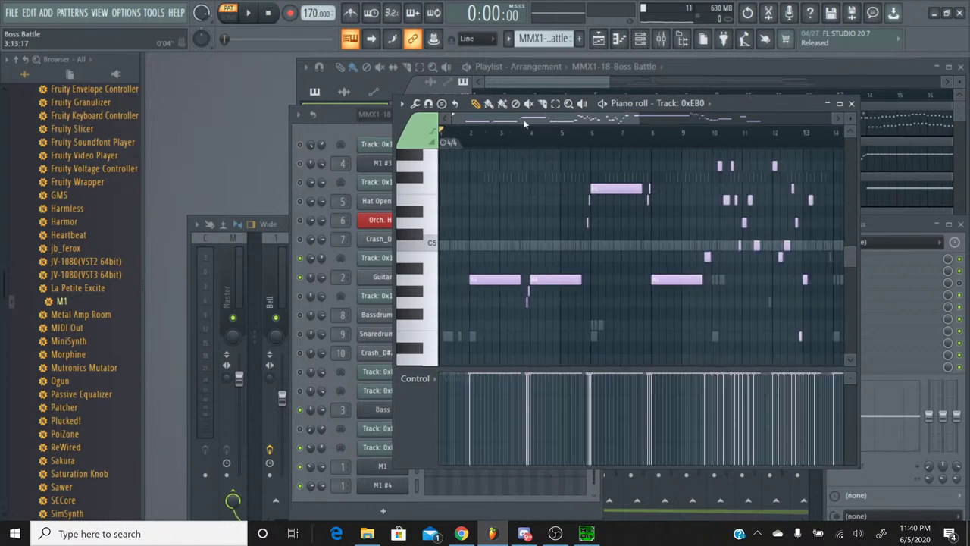
mouse_move(525, 122)
mouse_down()
mouse_move(814, 117)
mouse_move(527, 120)
mouse_up()
Play Boss Battle in SPCTool, skip ahead to the middle sections to hear the string part, and stop playback
click(586, 533)
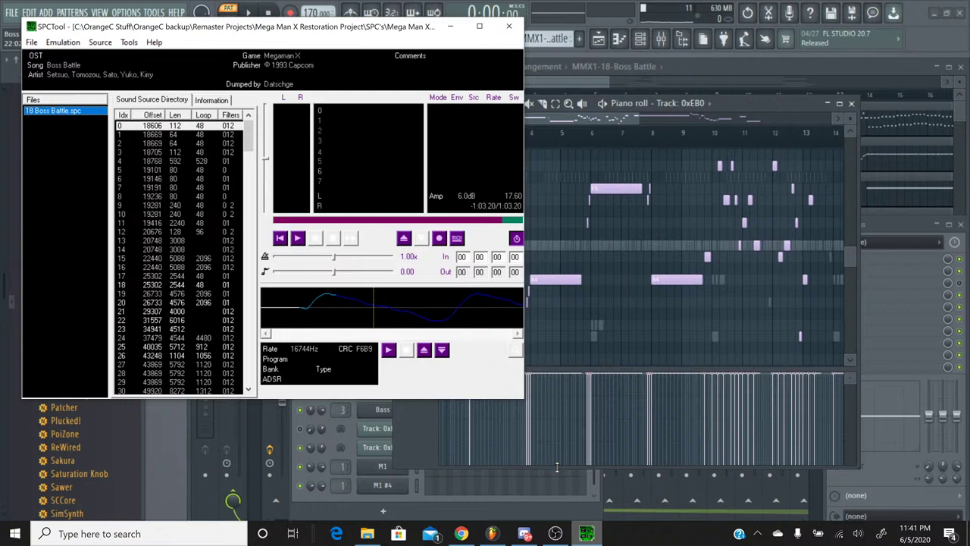
click(298, 239)
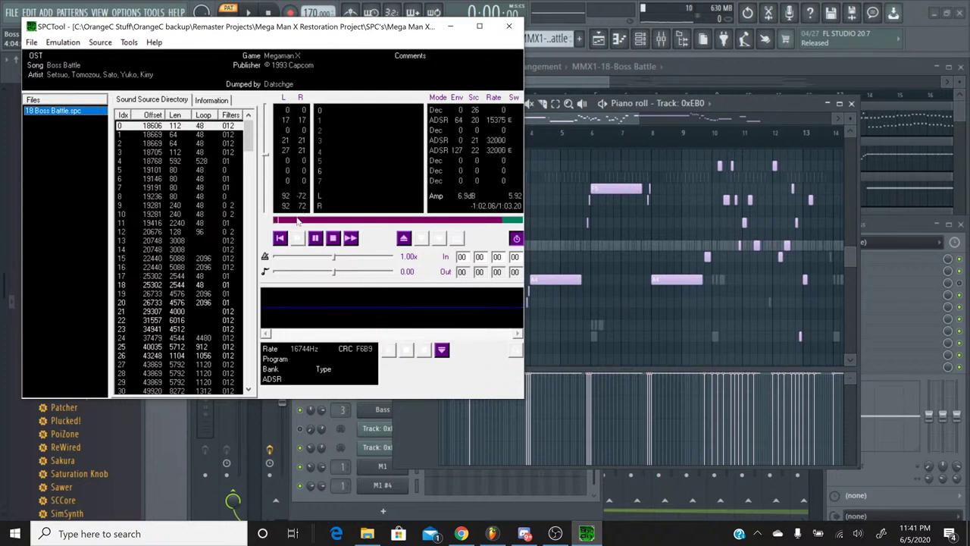
click(338, 221)
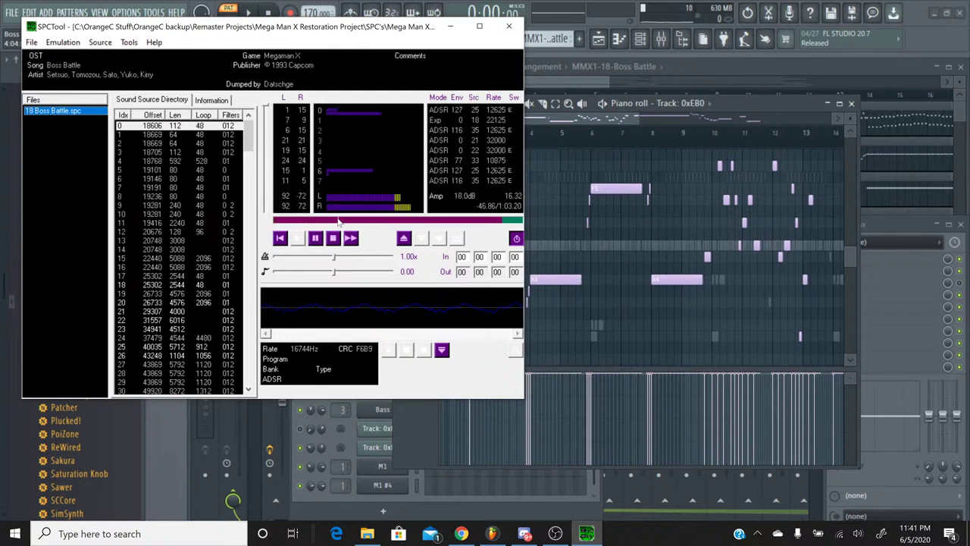
click(376, 221)
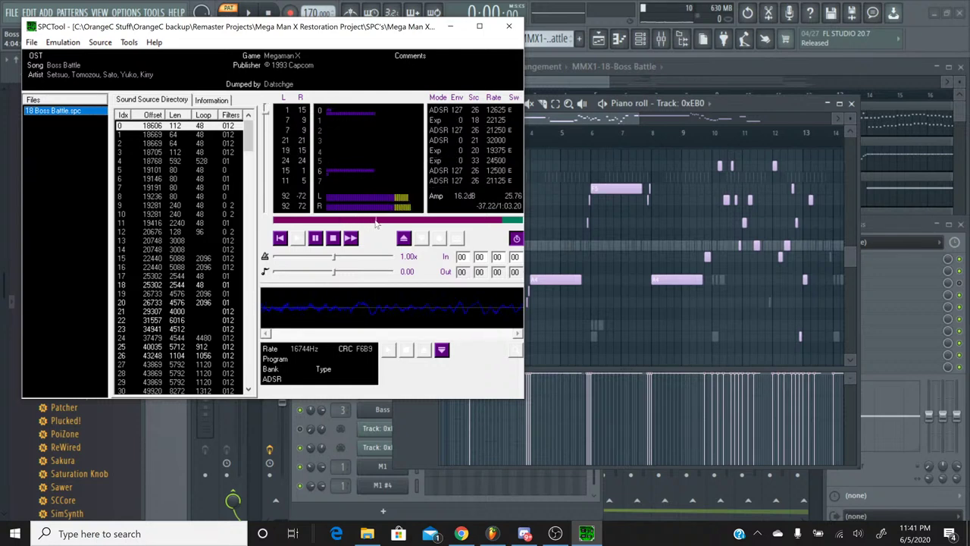
click(369, 220)
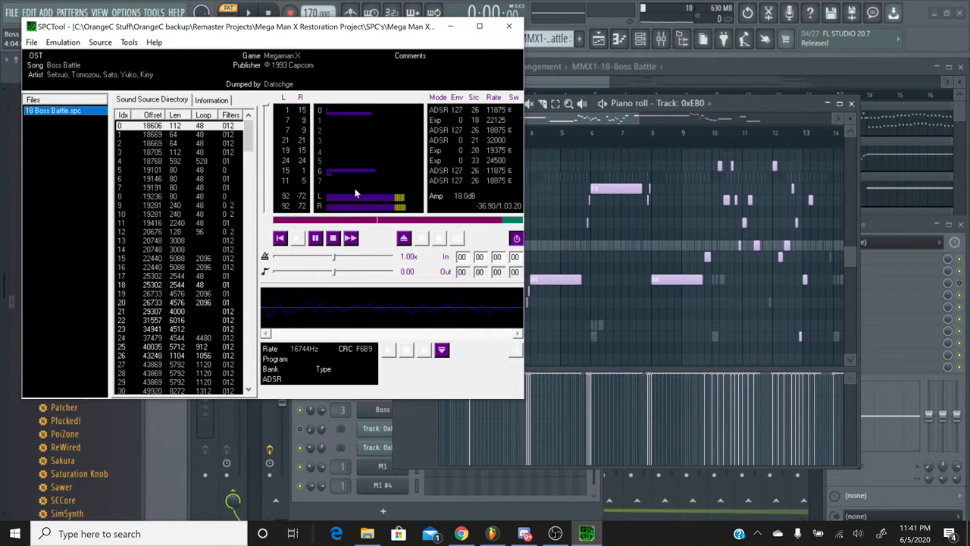
click(338, 240)
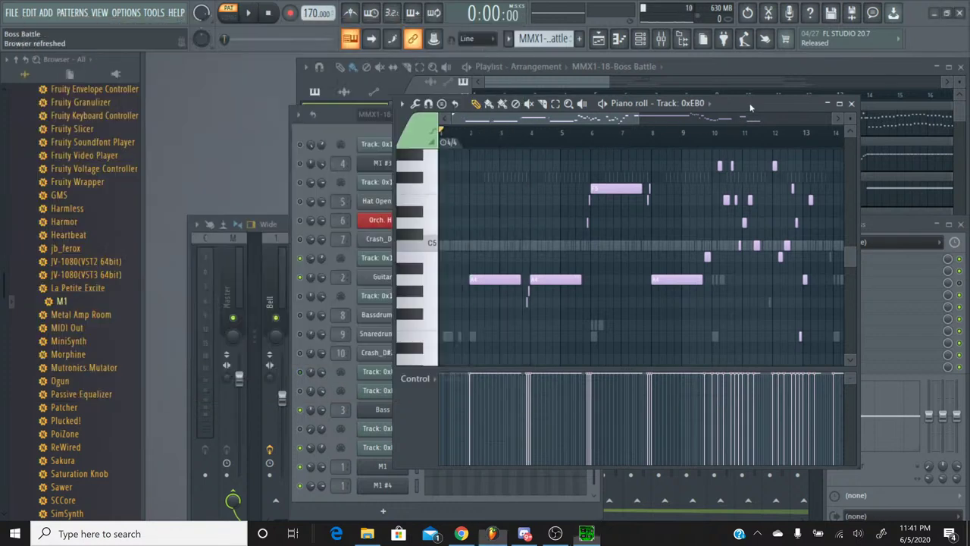
Examine the notes of Track: 0xEB0 in the piano roll across bars 9 to 22
click(747, 117)
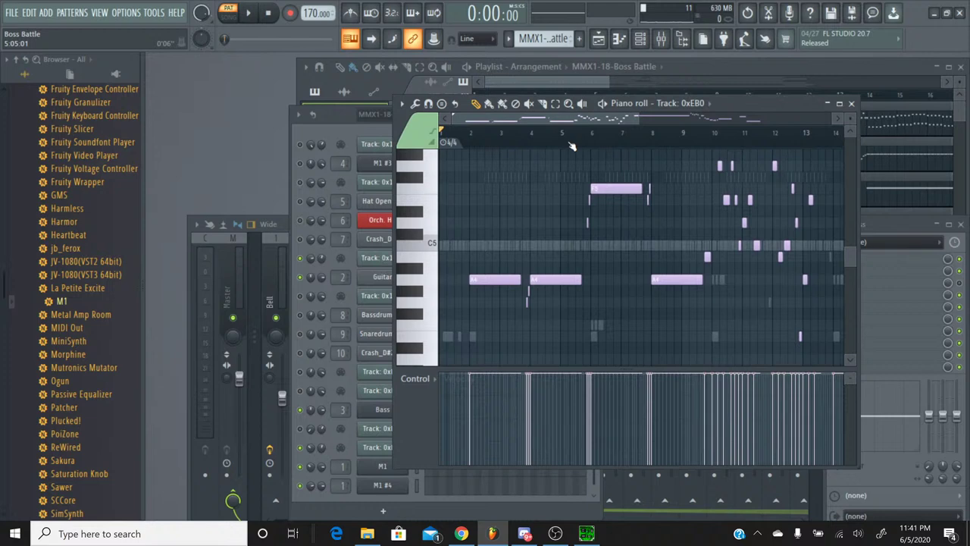
scroll(573, 147, up, 4)
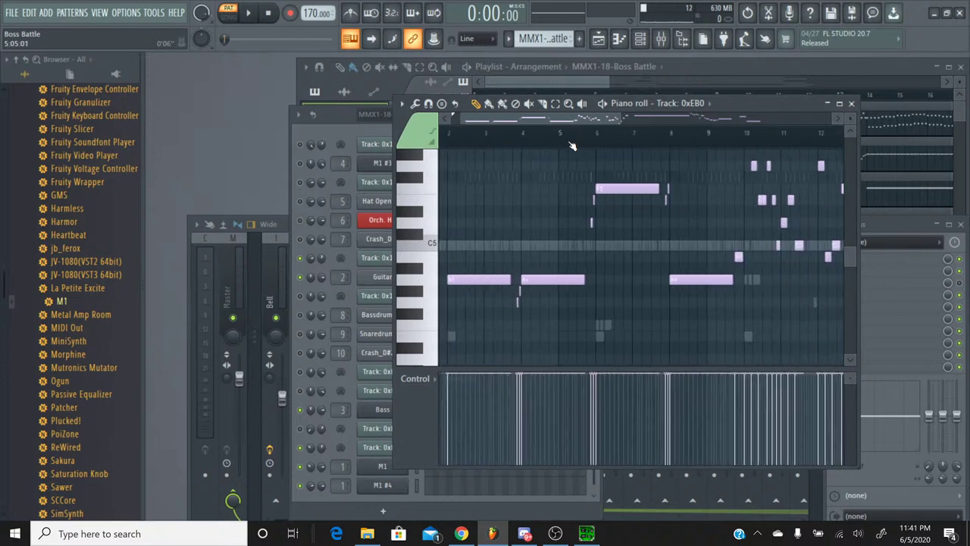
scroll(607, 159, down, 5)
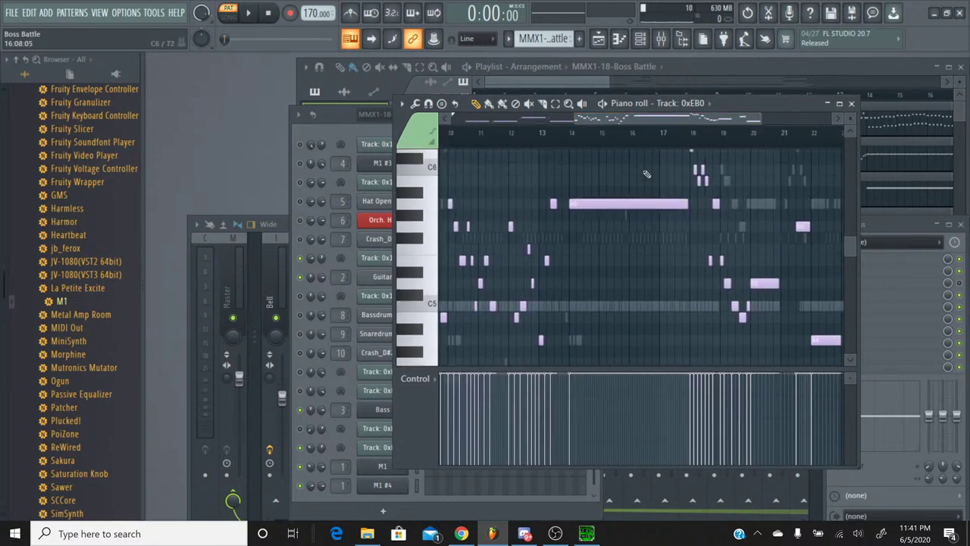
scroll(646, 174, up, 2)
scroll(630, 139, up, 2)
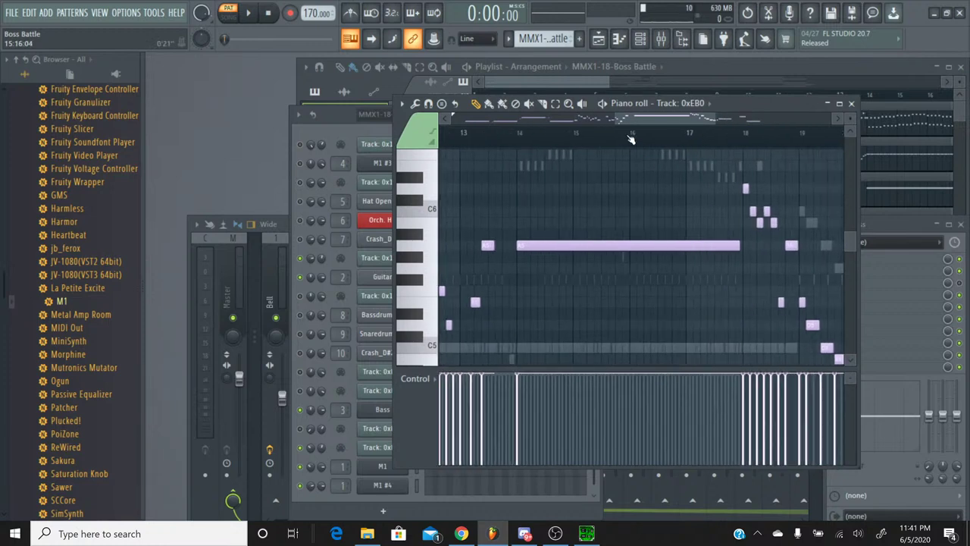
drag(629, 124, 670, 119)
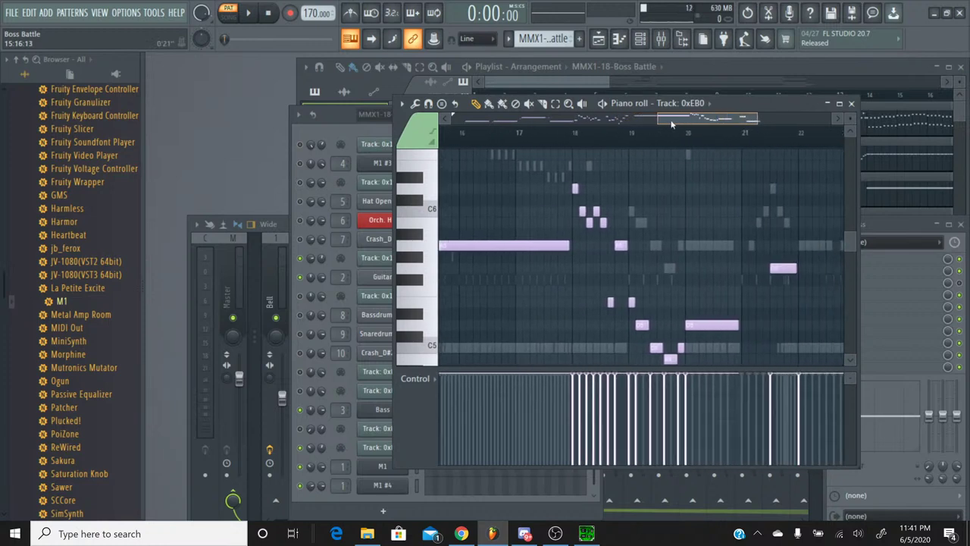
scroll(672, 179, down, 3)
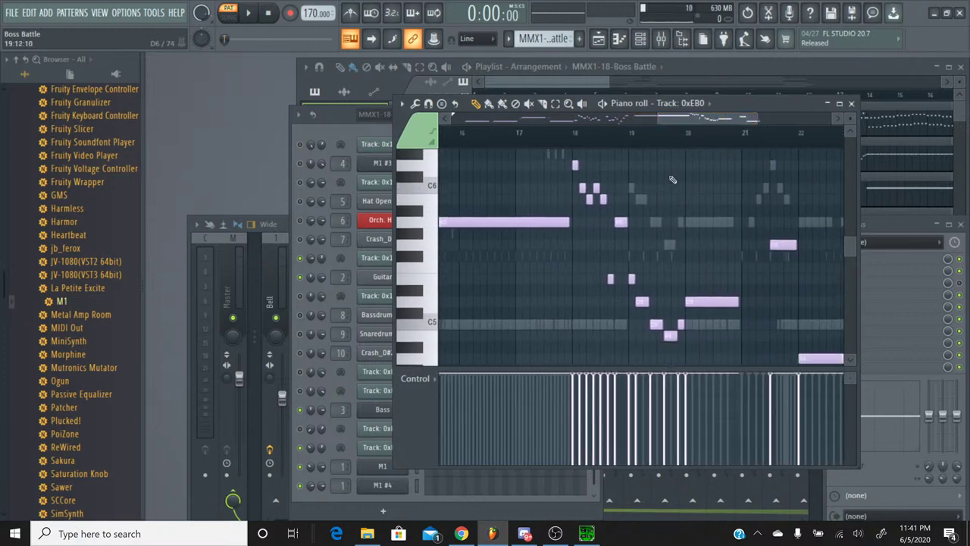
click(671, 133)
drag(670, 119, 615, 121)
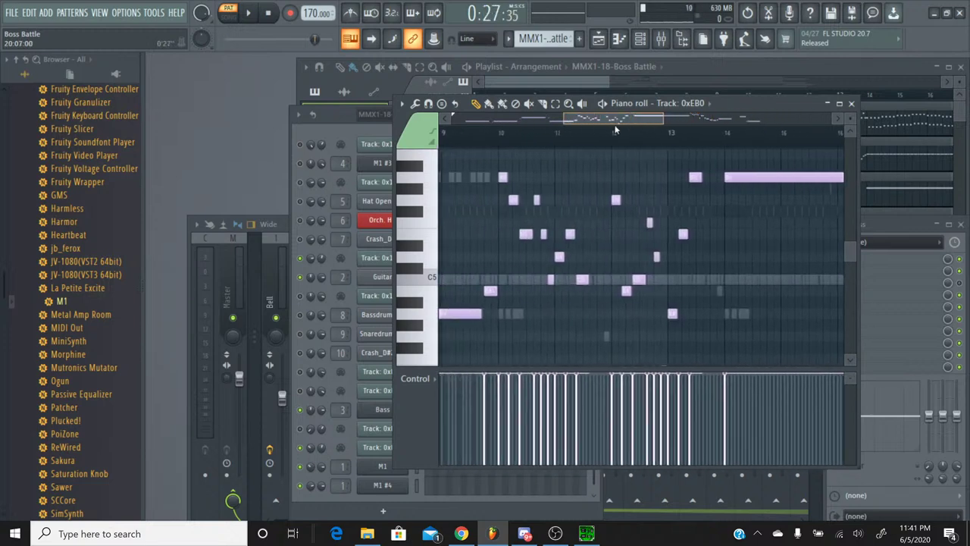
Listen to Boss Battle in SPCTool, checking it against the Track: 0xEB0 notes around bars 6 to 12, and restart it from the beginning
click(586, 533)
click(299, 239)
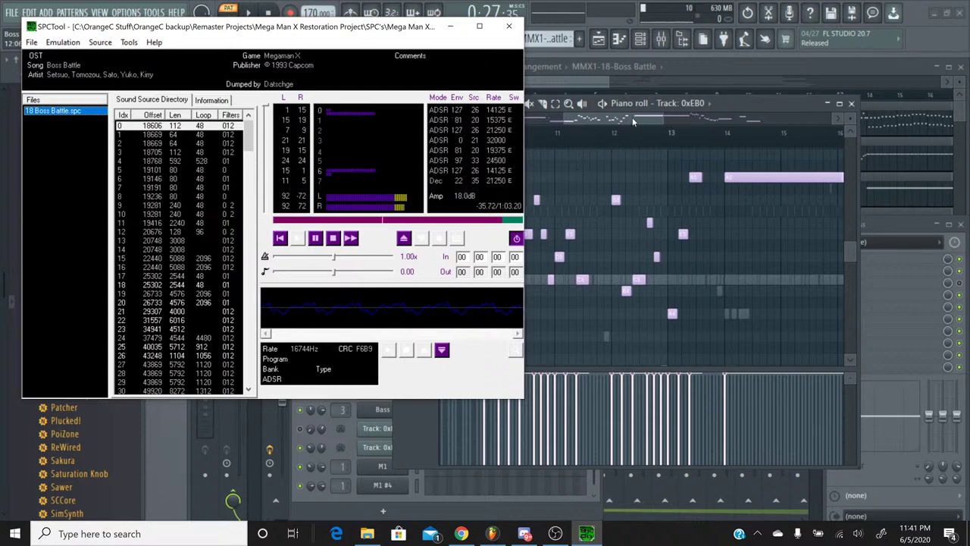
click(509, 25)
mouse_move(576, 120)
mouse_down()
mouse_move(509, 127)
mouse_move(762, 127)
mouse_move(460, 133)
mouse_move(583, 135)
mouse_up()
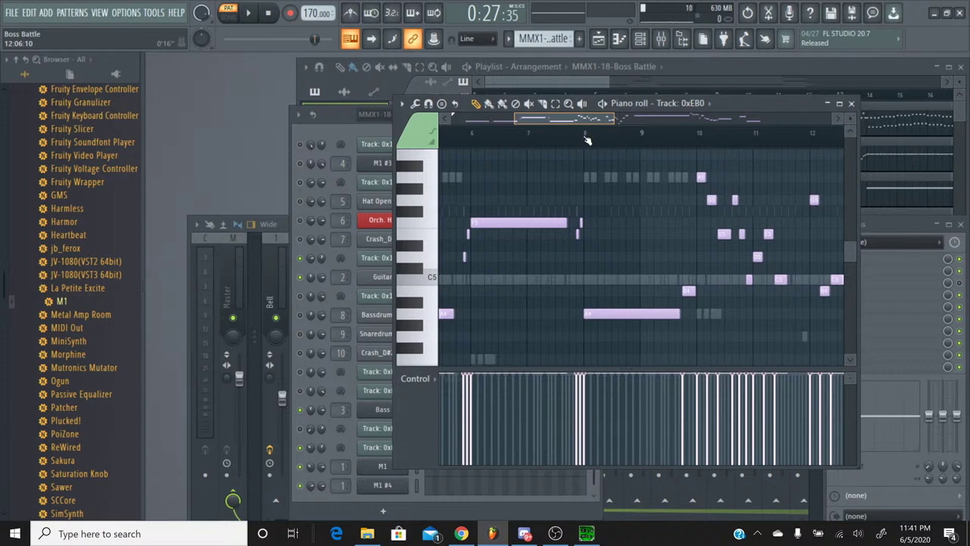
click(585, 534)
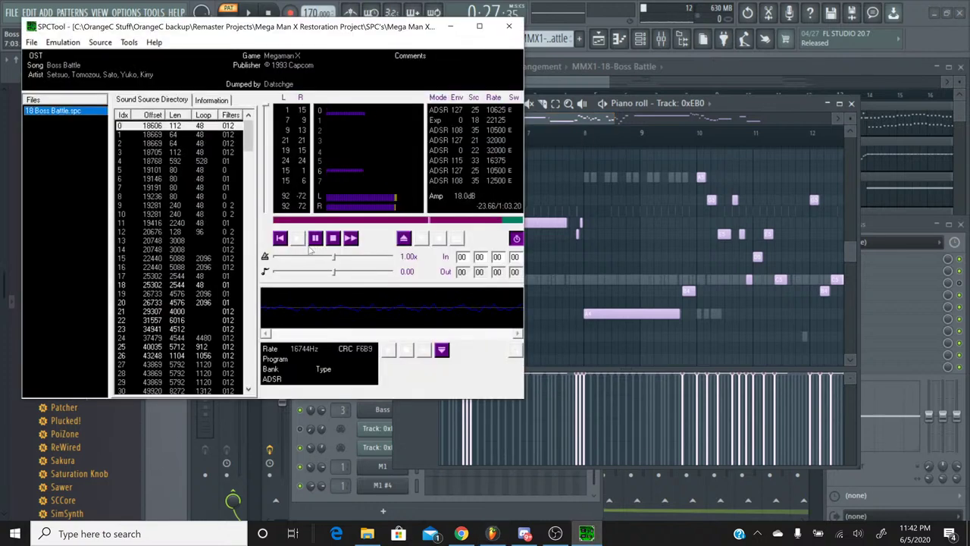
click(282, 238)
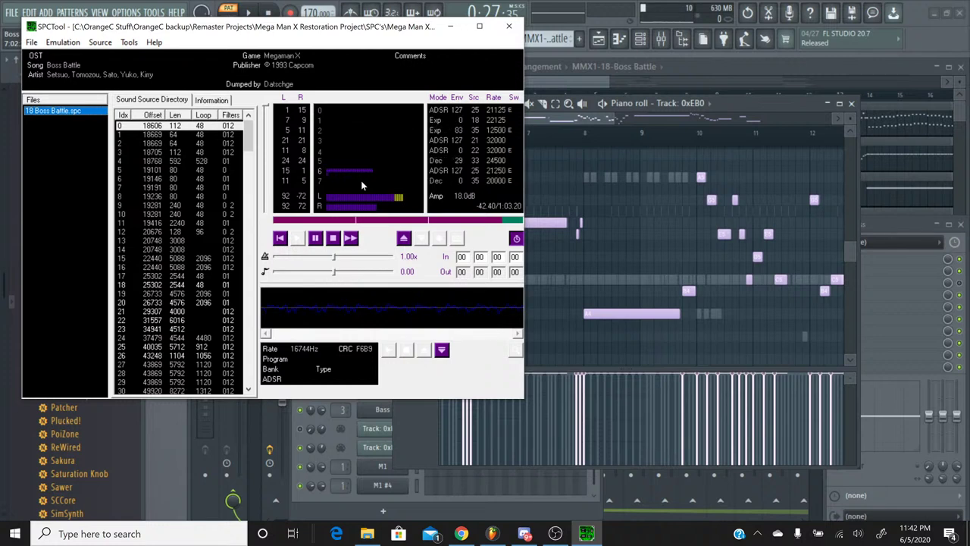
Examine the closing notes of Track: 0xEB0 from bar 17 to bar 23 and stop the transport
click(652, 118)
drag(652, 118, 730, 118)
scroll(693, 216, up, 3)
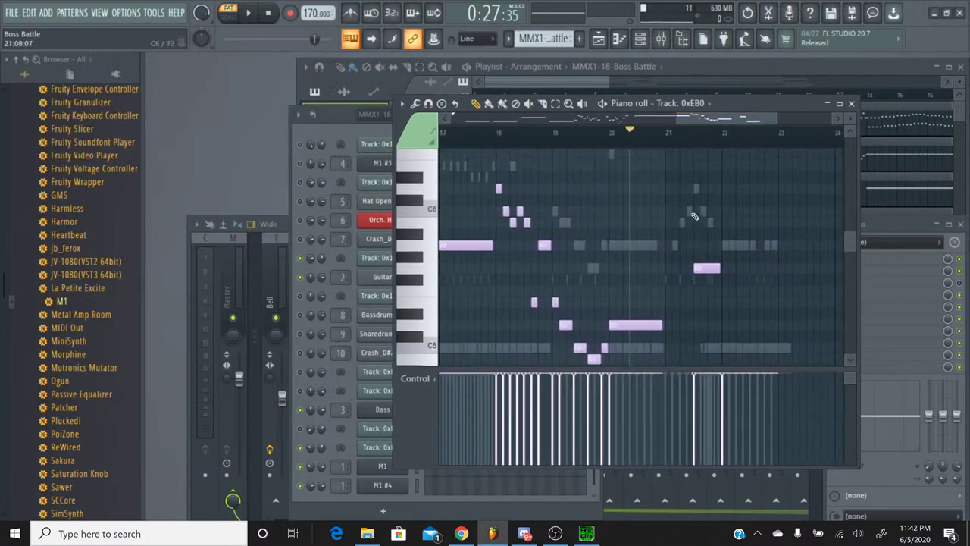
scroll(694, 216, down, 2)
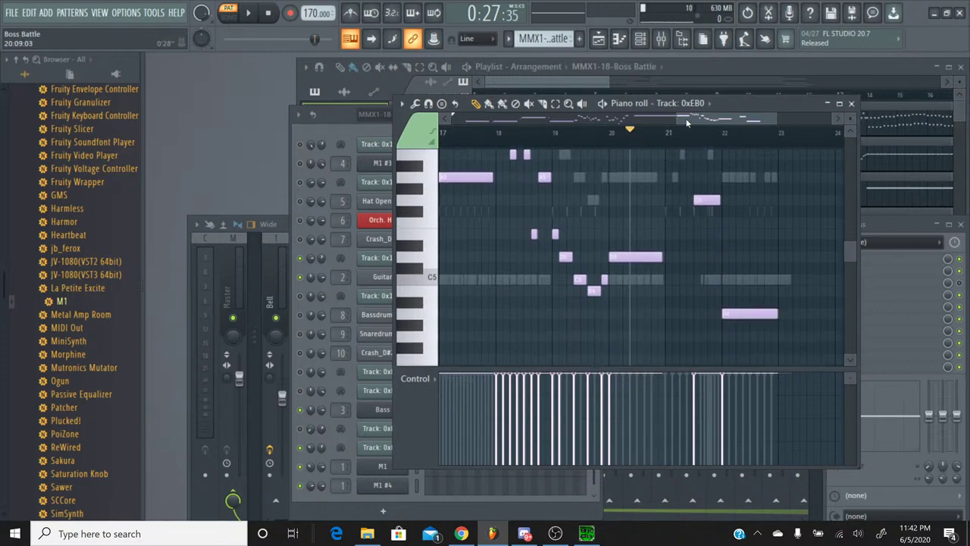
scroll(684, 199, up, 2)
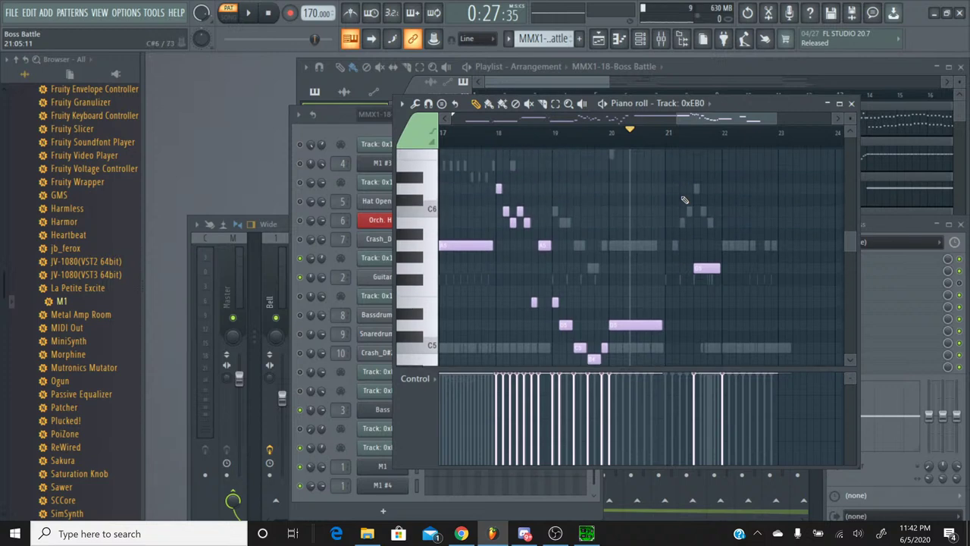
scroll(684, 200, down, 2)
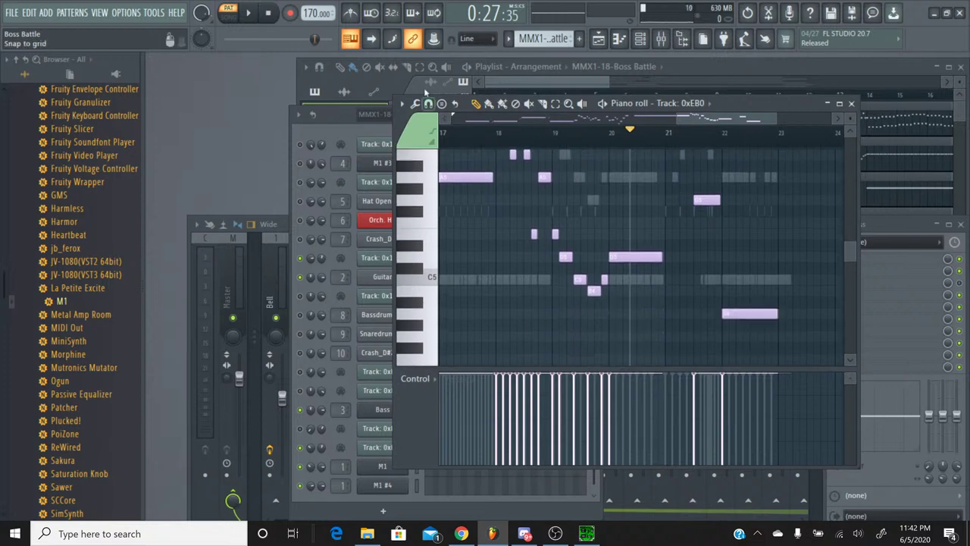
click(268, 14)
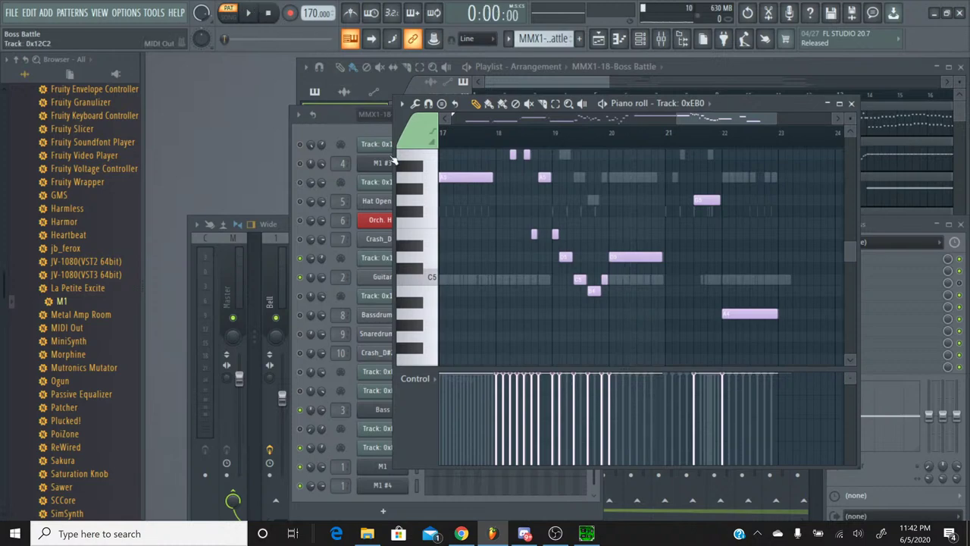
Switch to SPCTool to check Boss Battle playback again, and return to FL Studio
click(557, 532)
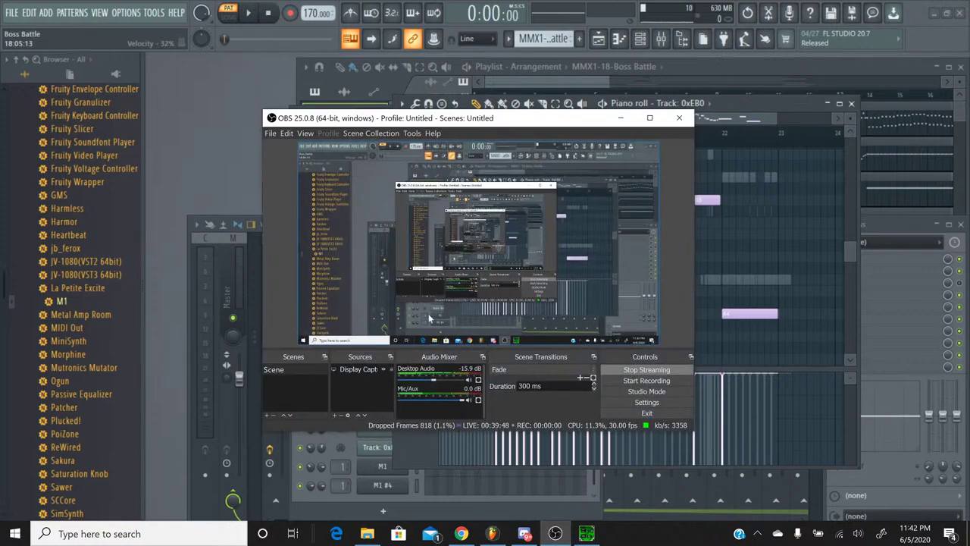
click(524, 532)
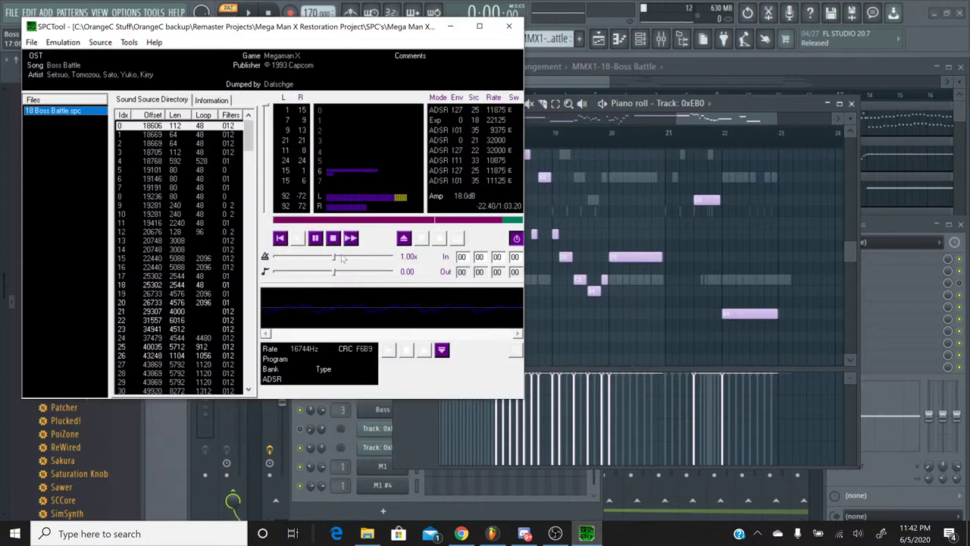
click(587, 533)
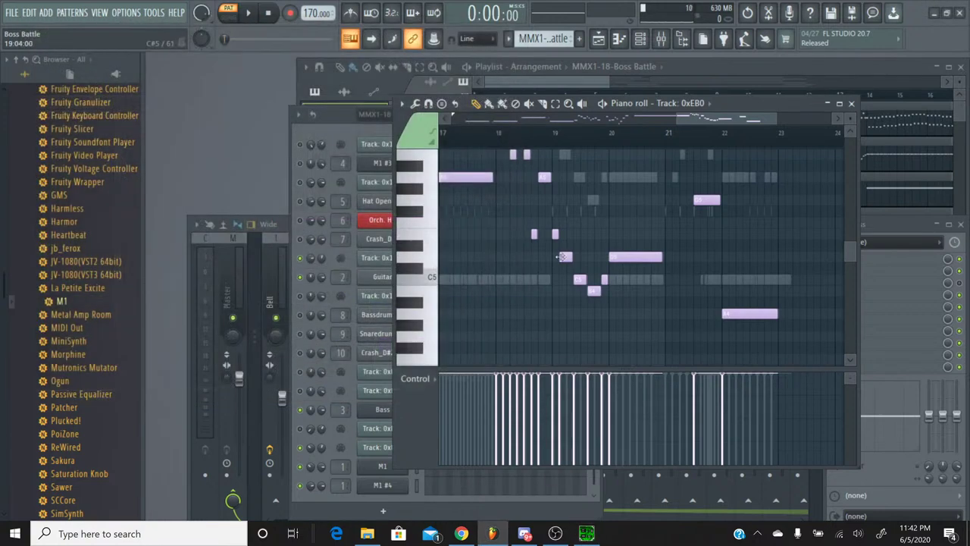
Select and copy the descending phrase from late bar 18 through bar 20 of Track: 0xEB0, and close its piano roll
click(555, 104)
drag(516, 205, 680, 297)
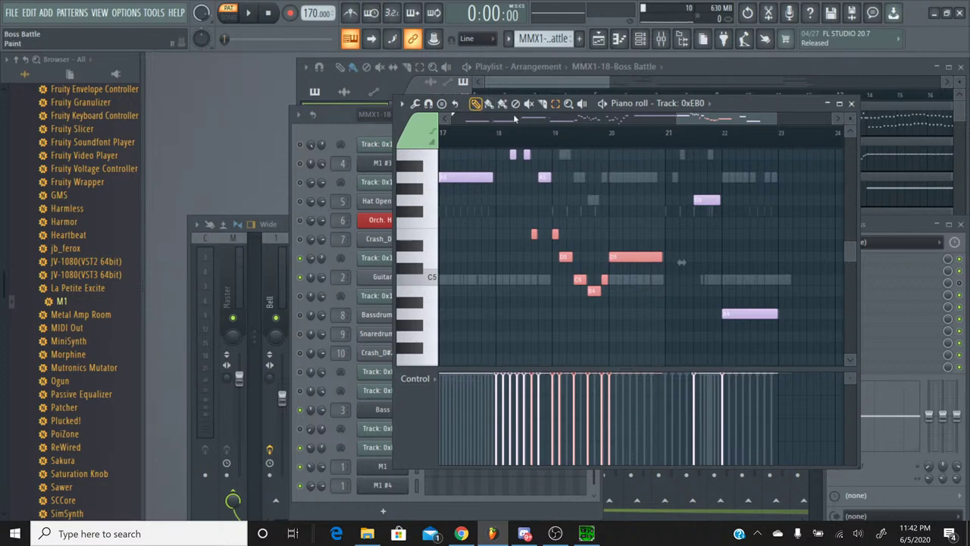
click(518, 140)
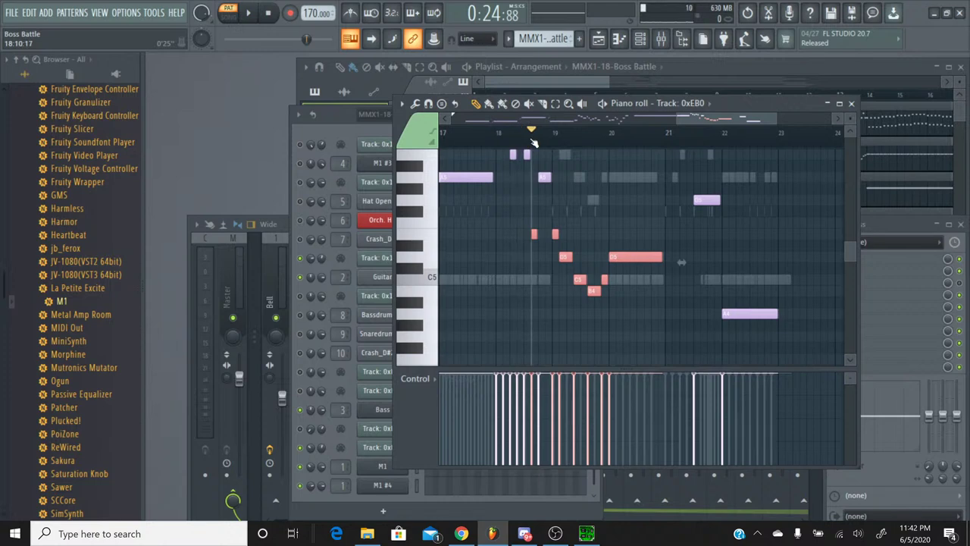
click(851, 104)
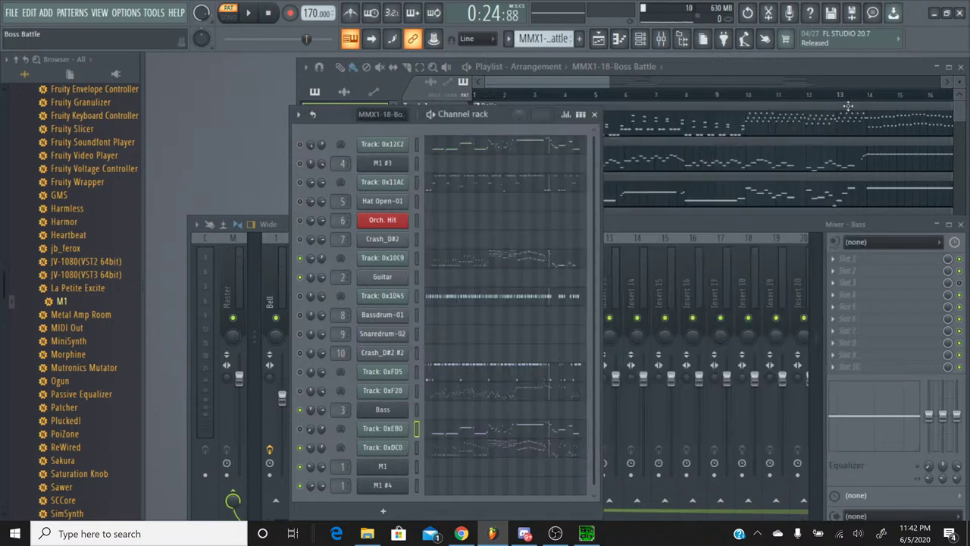
Open the channel panning events of Track: 0xEB0, look them over, and close the event editor
click(507, 42)
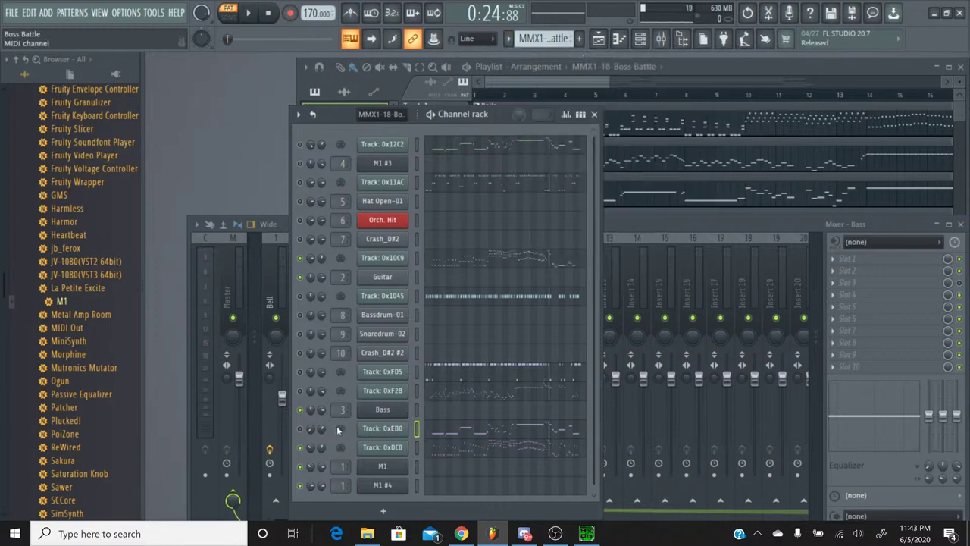
right_click(317, 435)
click(338, 353)
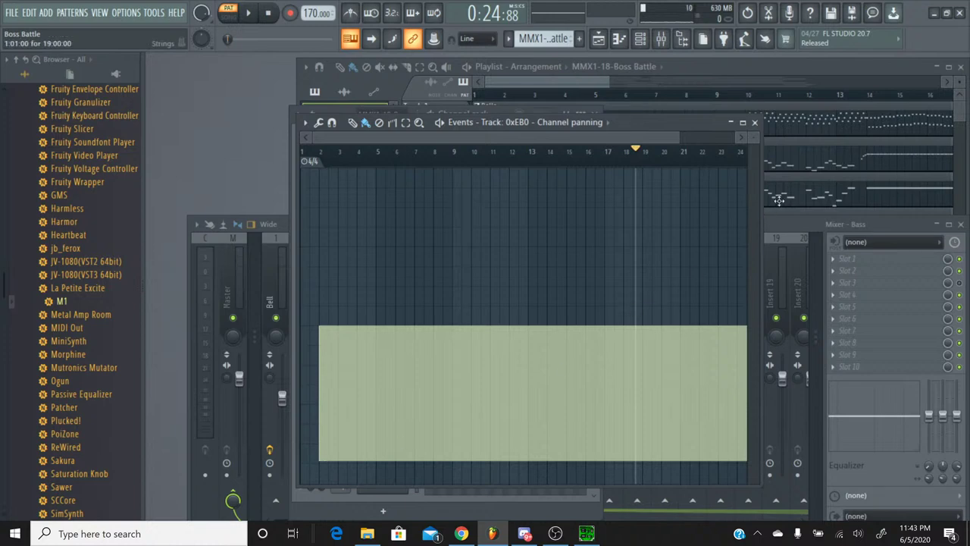
click(754, 122)
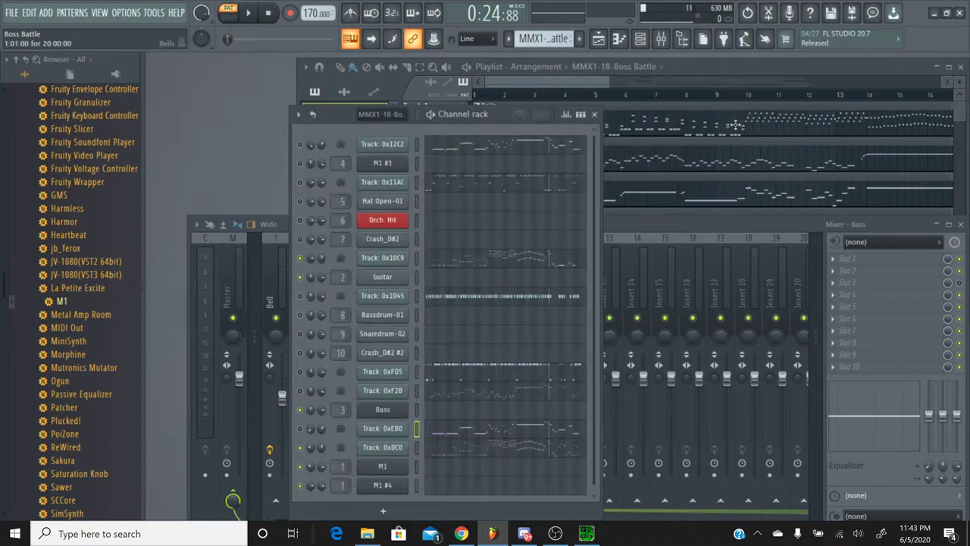
Switch to the Guitar pattern, open the Guitar channel's piano roll, and review its notes in bars 1 to 4
click(510, 39)
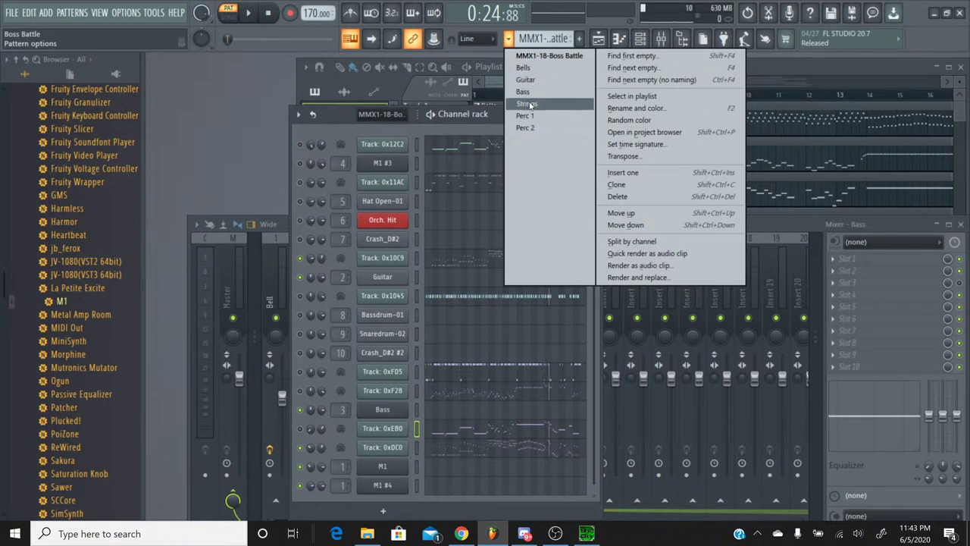
click(526, 80)
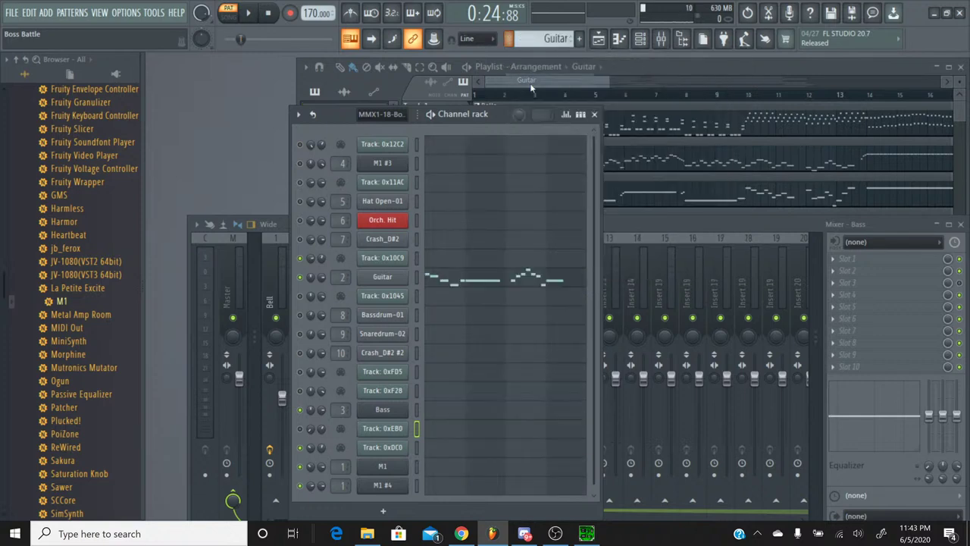
click(538, 281)
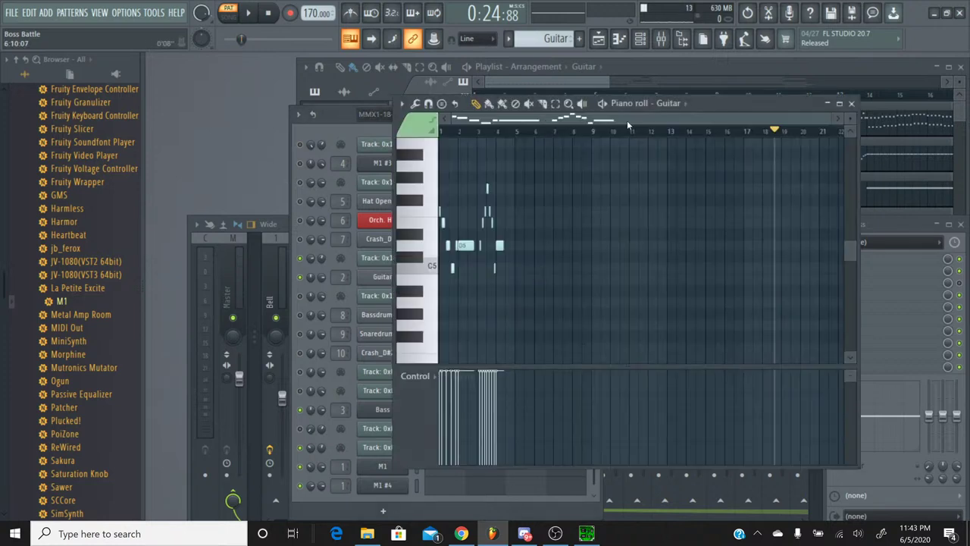
scroll(633, 138, up, 6)
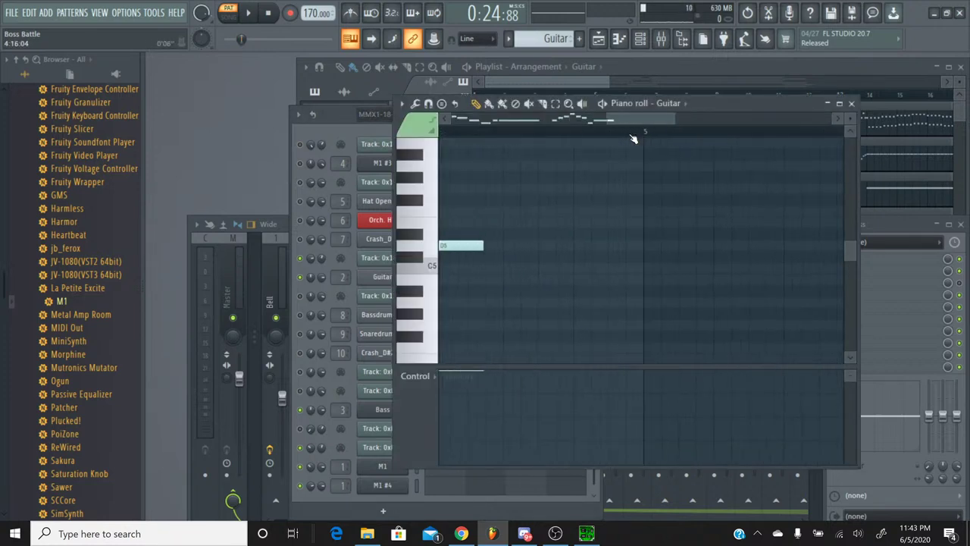
drag(627, 120, 457, 125)
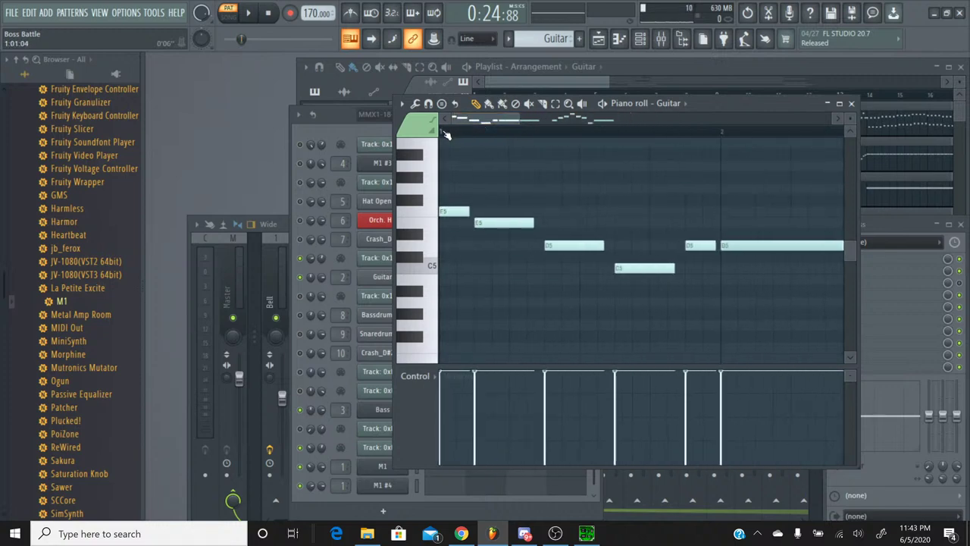
drag(473, 126, 543, 126)
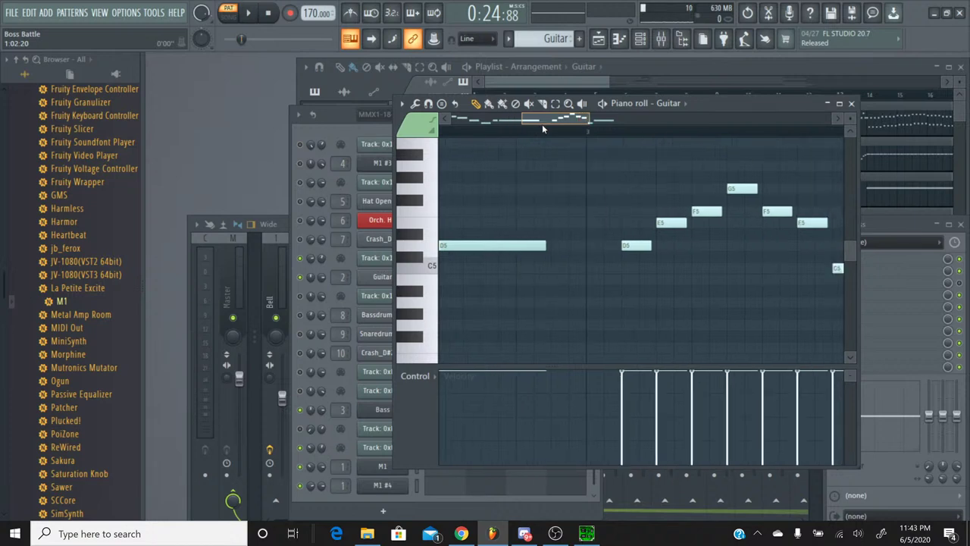
scroll(539, 140, down, 3)
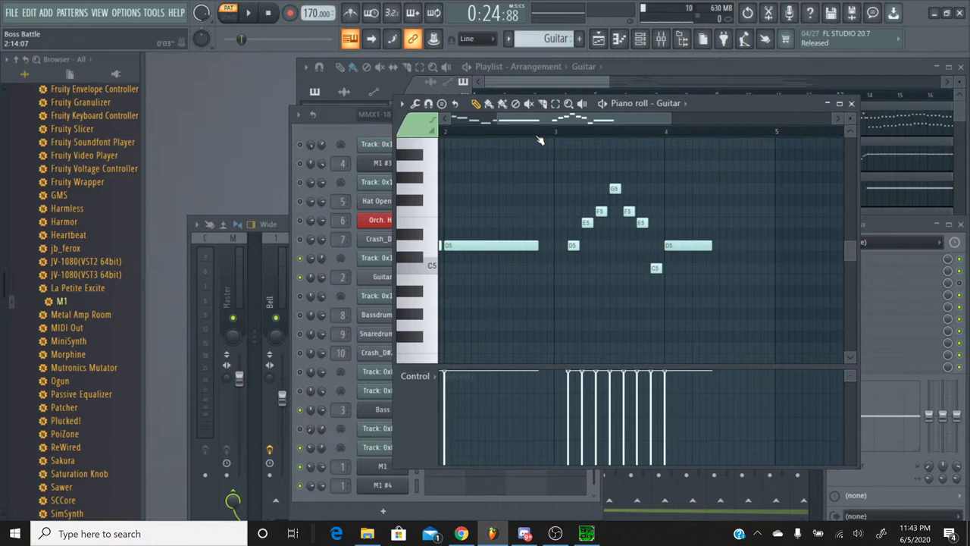
drag(557, 121, 463, 121)
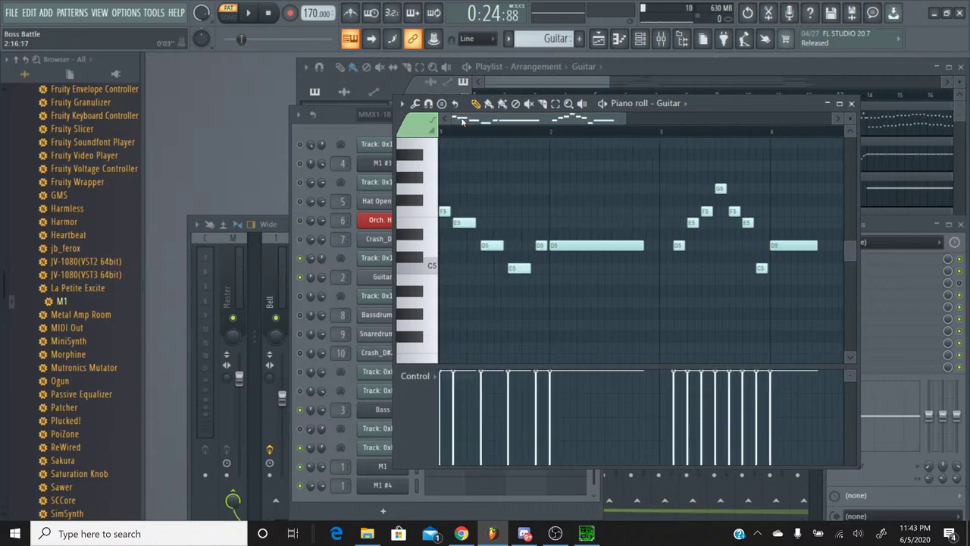
Paste the copied phrase into the Guitar piano roll, lower it one octave, and move it to the start of bar 1
key(ctrl+v)
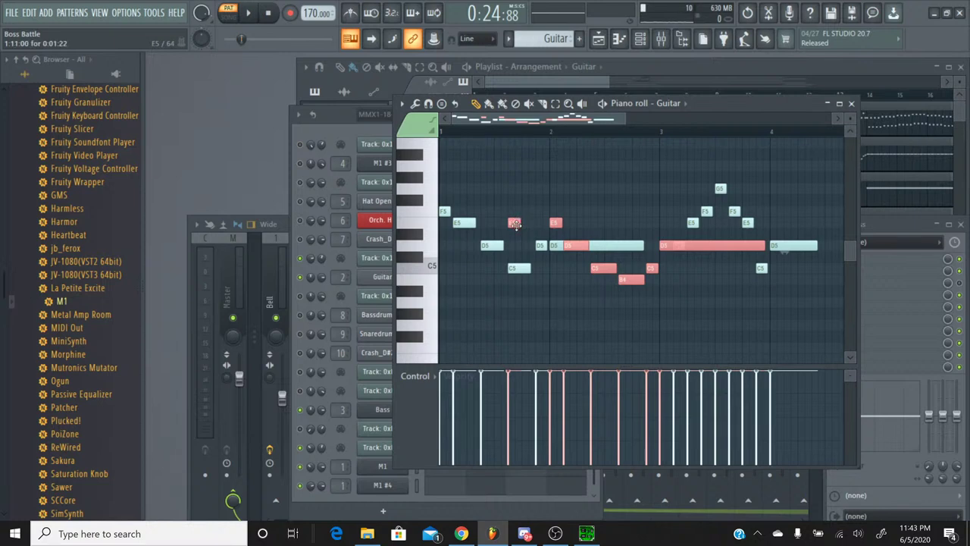
key(ctrl+Down)
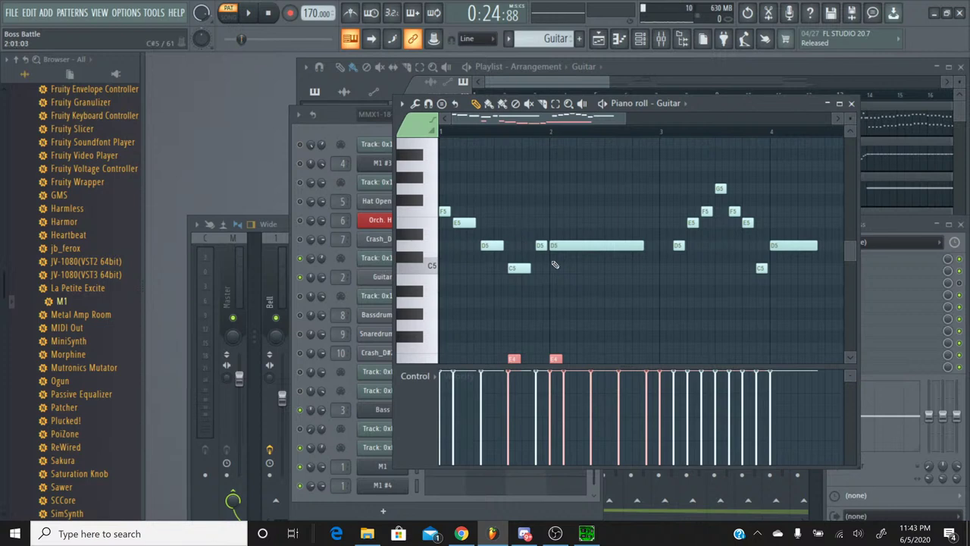
scroll(553, 260, down, 2)
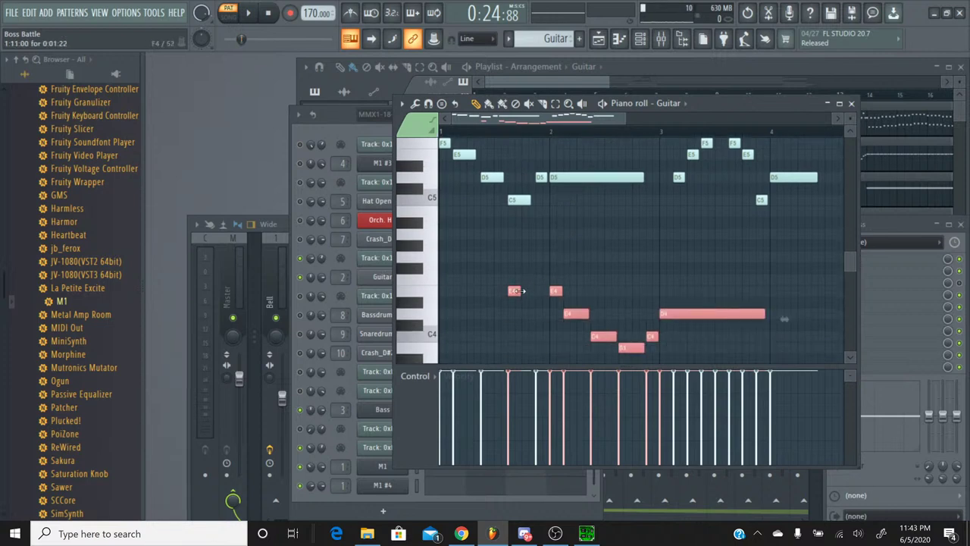
drag(515, 291, 423, 294)
Audition Guitar pitches from E4 up to A#4 to find the harmony's starting note
click(423, 294)
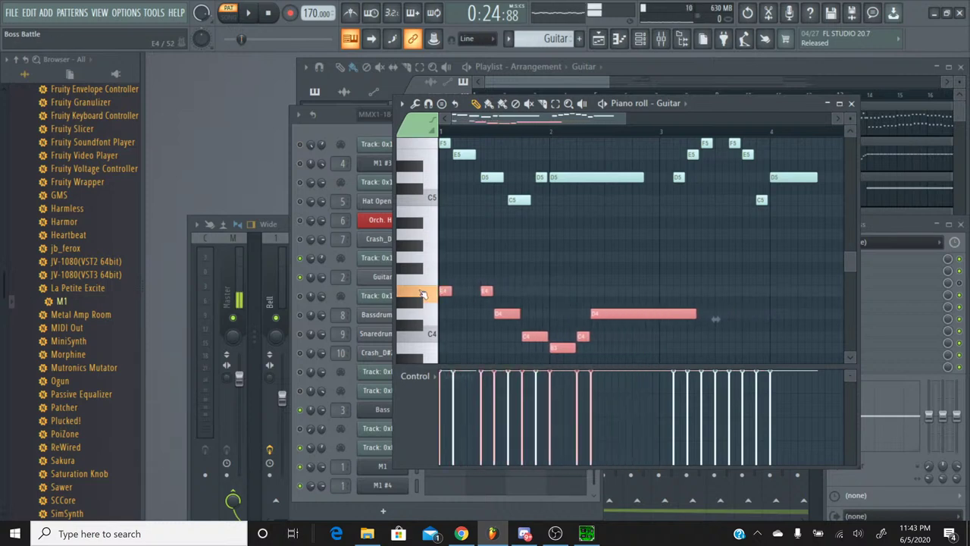
click(421, 274)
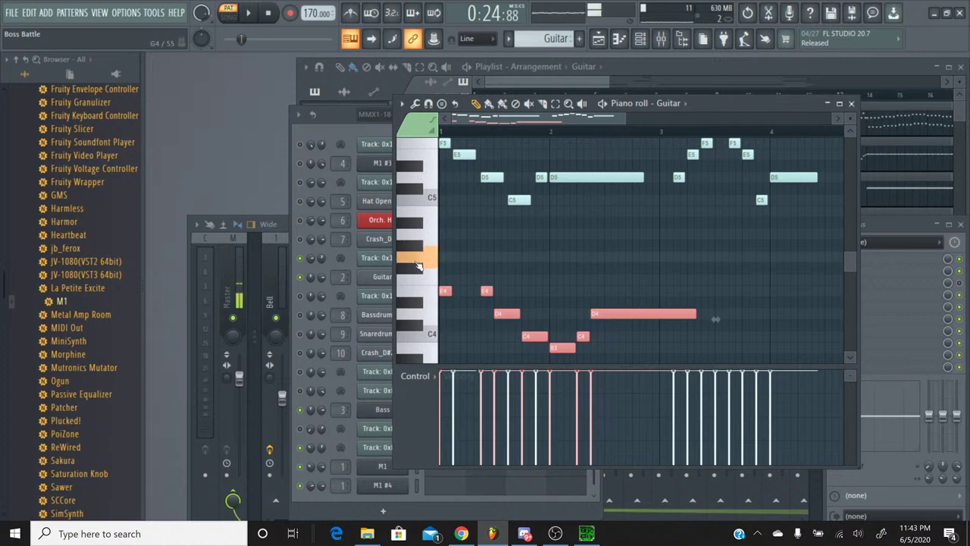
click(418, 256)
click(417, 235)
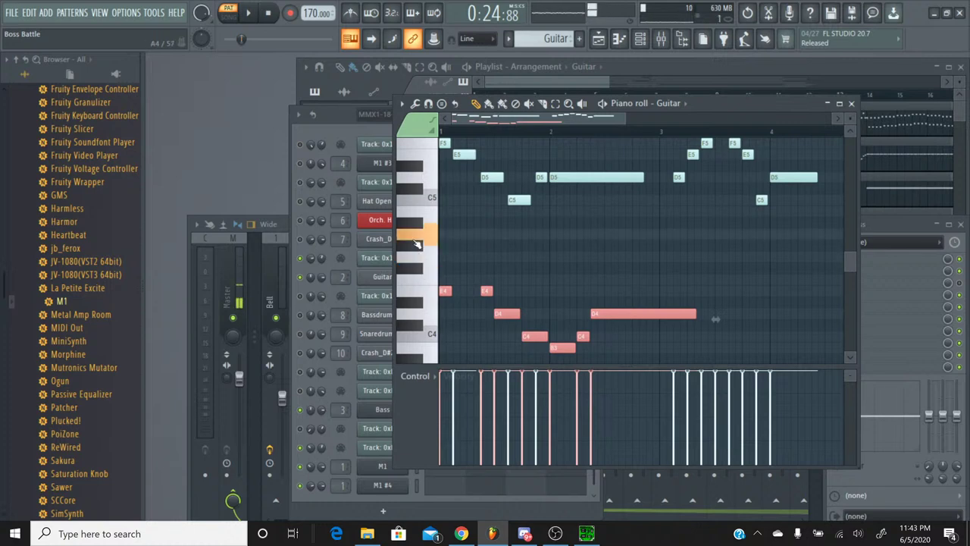
click(417, 225)
click(416, 226)
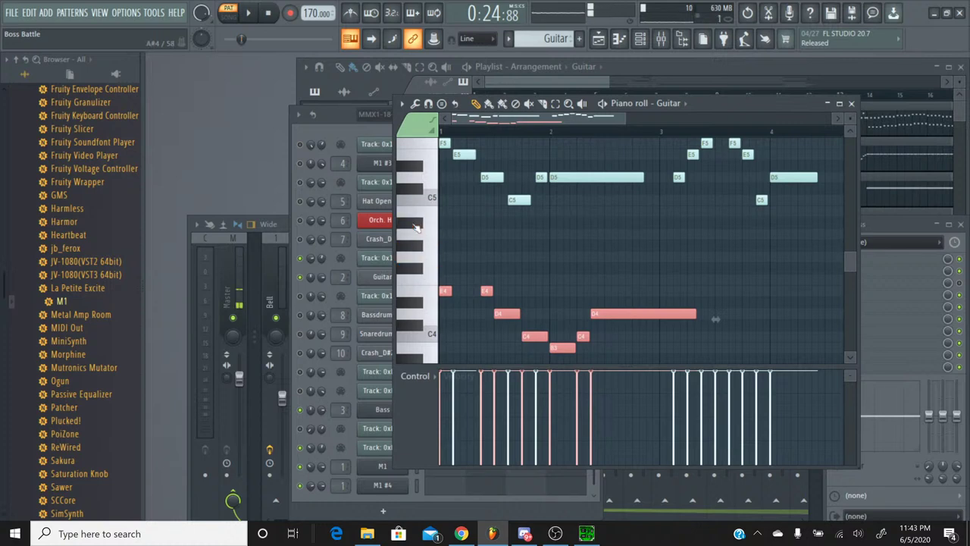
click(416, 225)
Transpose the pasted Guitar phrase up four semitones so it starts on G#4
key(Up)
key(Up)
key(Up)
key(Up)
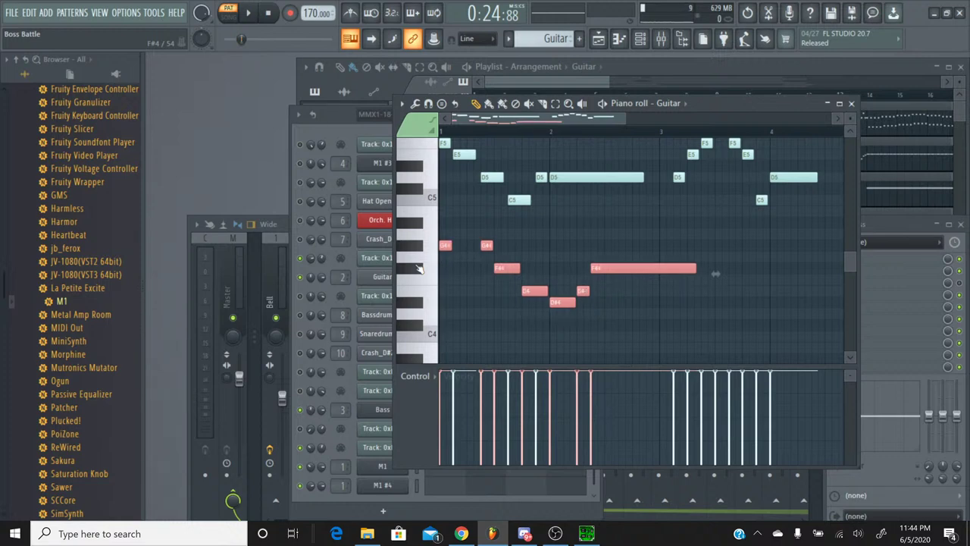
Audition Guitar pitches between G#4 and B4 to check the transposed phrase's starting note
click(416, 247)
click(416, 228)
click(422, 211)
click(421, 218)
click(421, 224)
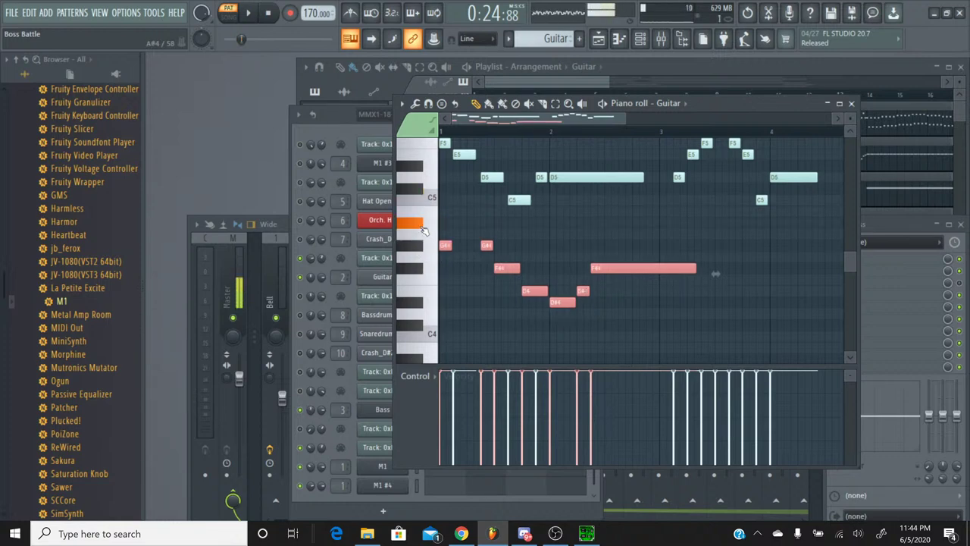
Audition G#4 and F#4 on the Guitar, and transpose the pasted phrase down two semitones so it starts on F#4
click(415, 249)
click(415, 250)
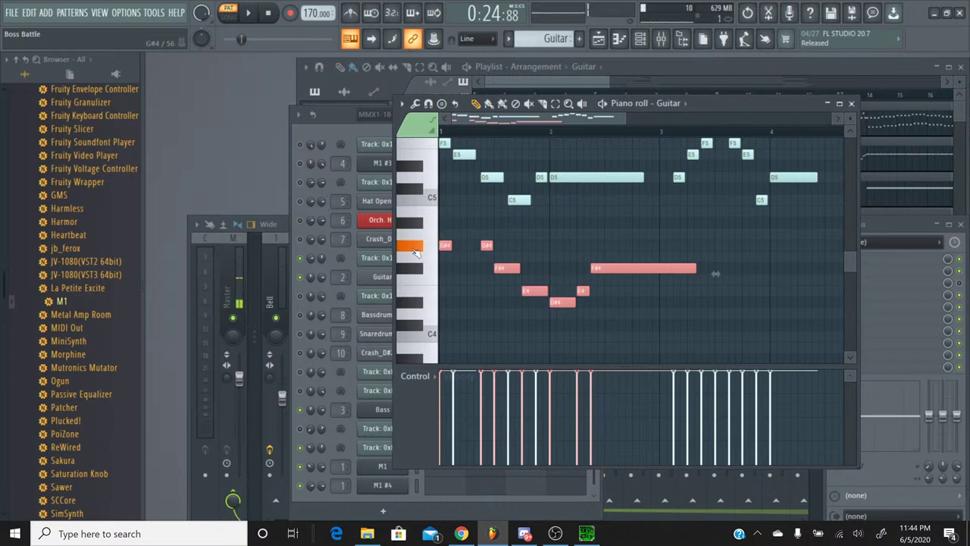
click(416, 250)
click(416, 270)
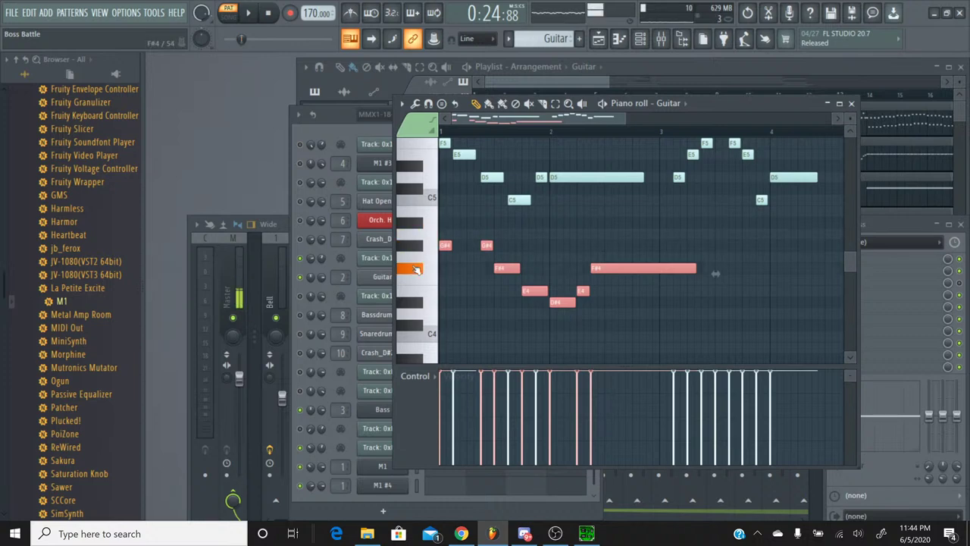
click(416, 269)
key(shift+Down)
key(shift+Down)
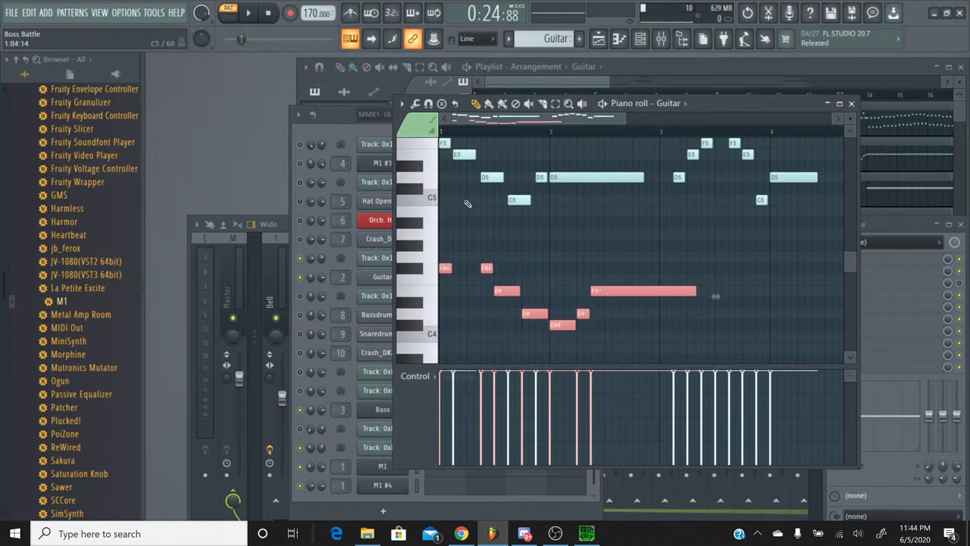
Set the note pan of all notes in the pasted lower Guitar phrase to about 94% left
click(426, 379)
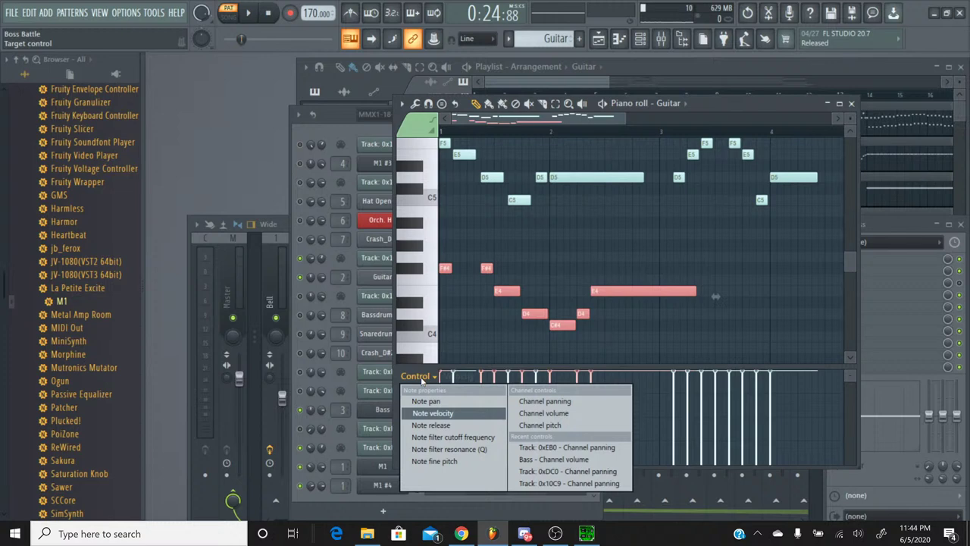
click(466, 400)
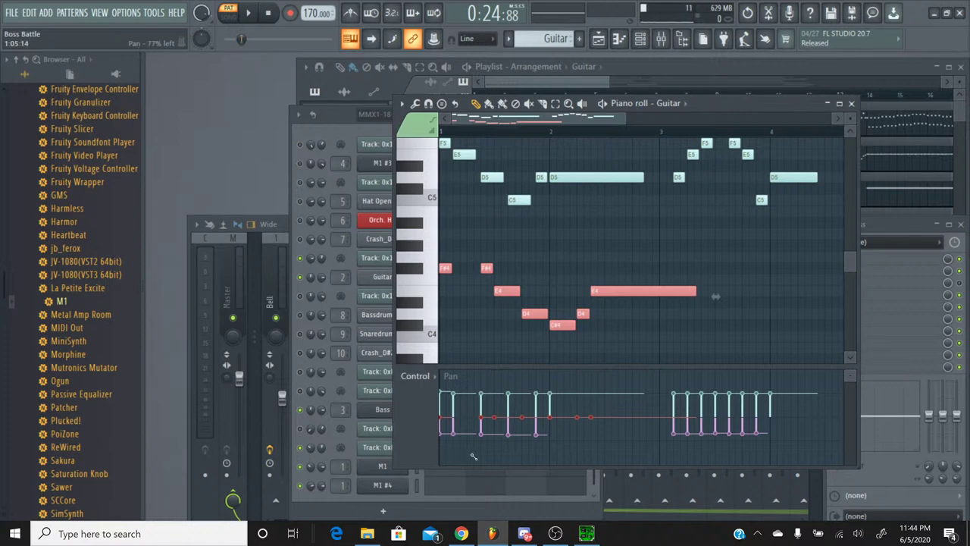
click(439, 457)
drag(438, 457, 718, 460)
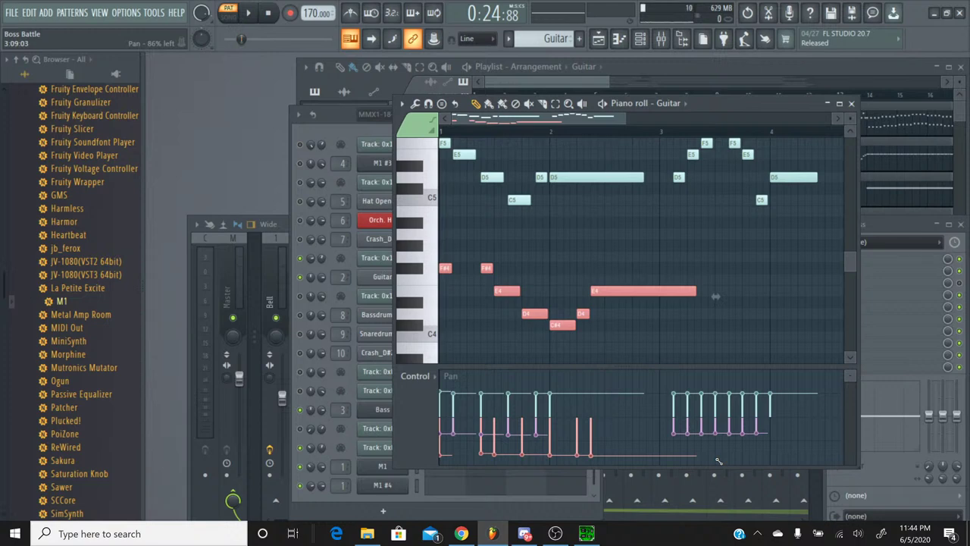
drag(700, 460, 482, 453)
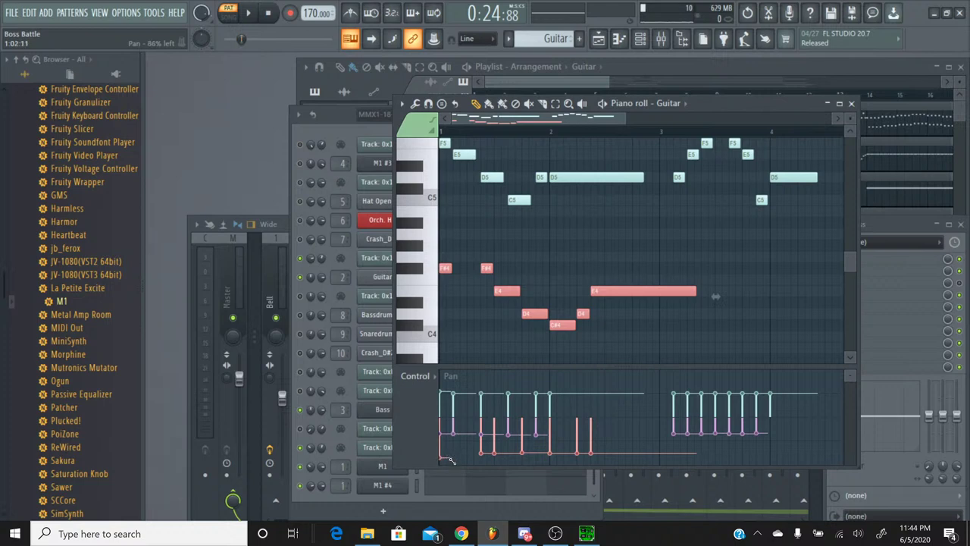
mouse_move(466, 460)
mouse_down()
mouse_move(684, 460)
mouse_move(523, 455)
mouse_up()
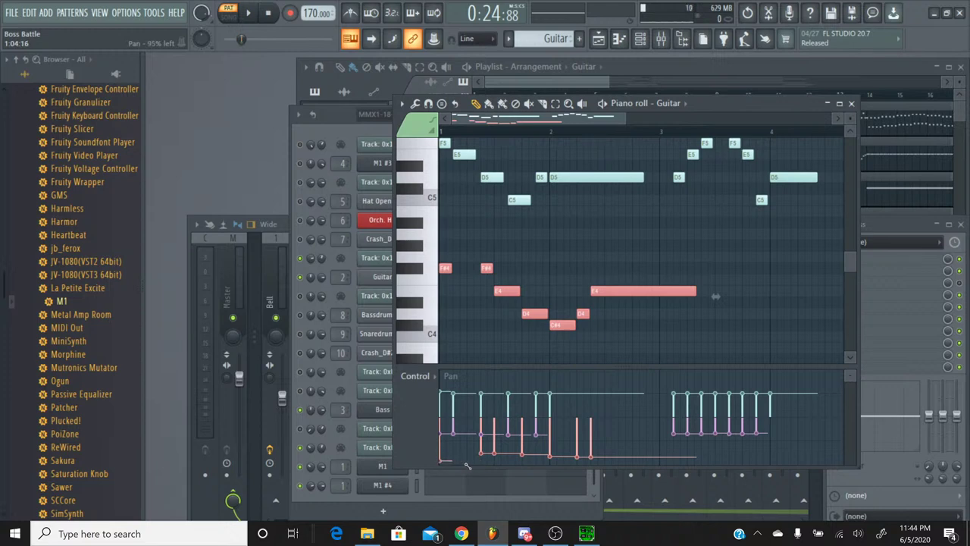
mouse_move(467, 466)
mouse_down()
mouse_move(504, 466)
mouse_move(435, 460)
mouse_move(692, 464)
mouse_up()
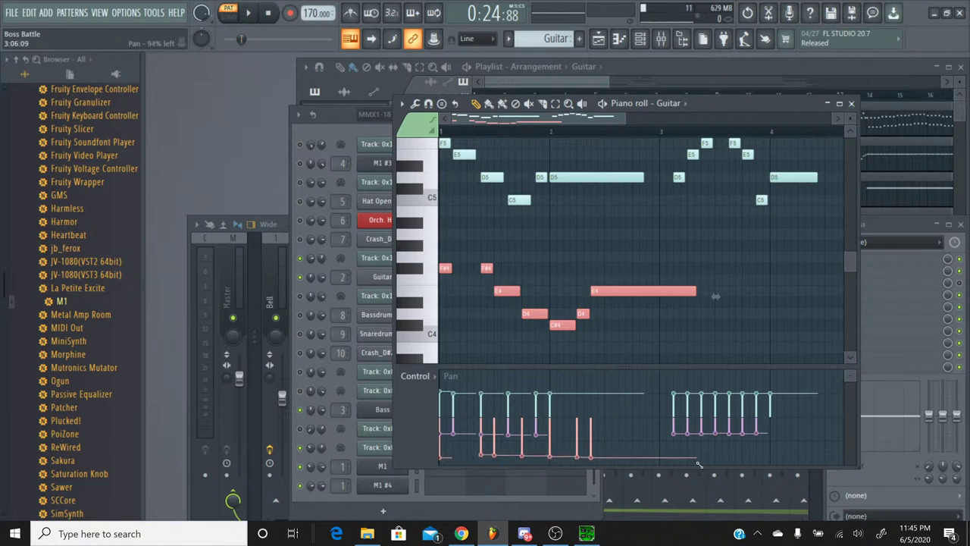
Play the Guitar pattern from the start several times to check the pasted lower phrase against the melody
click(248, 13)
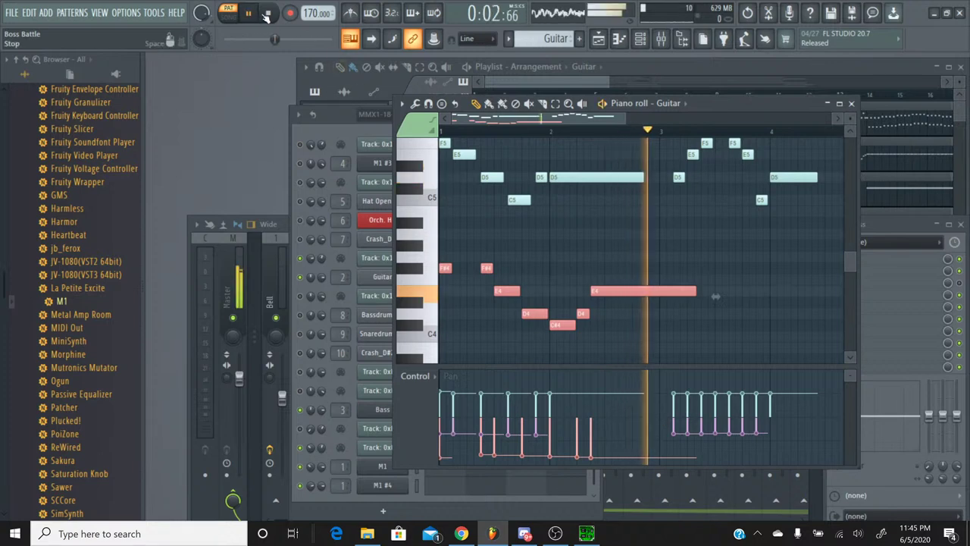
click(229, 41)
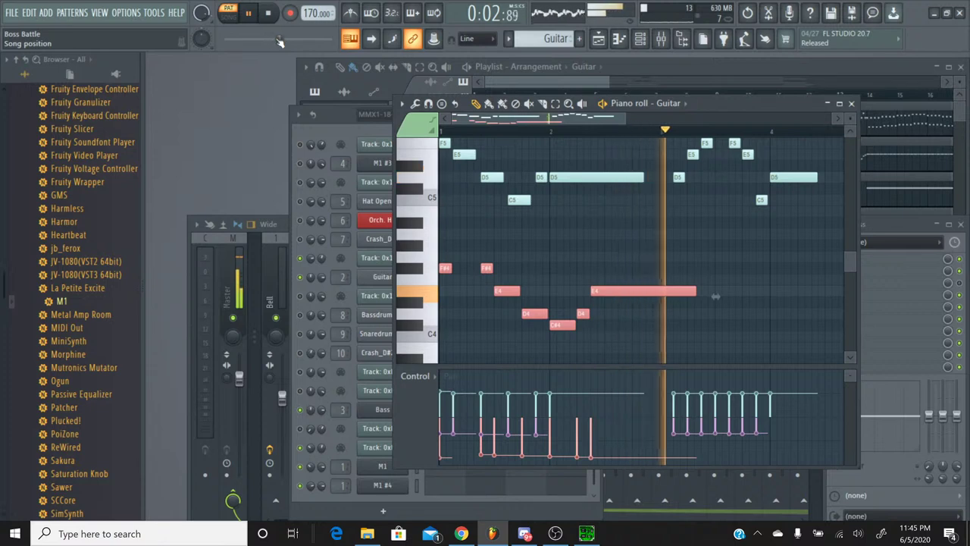
click(227, 40)
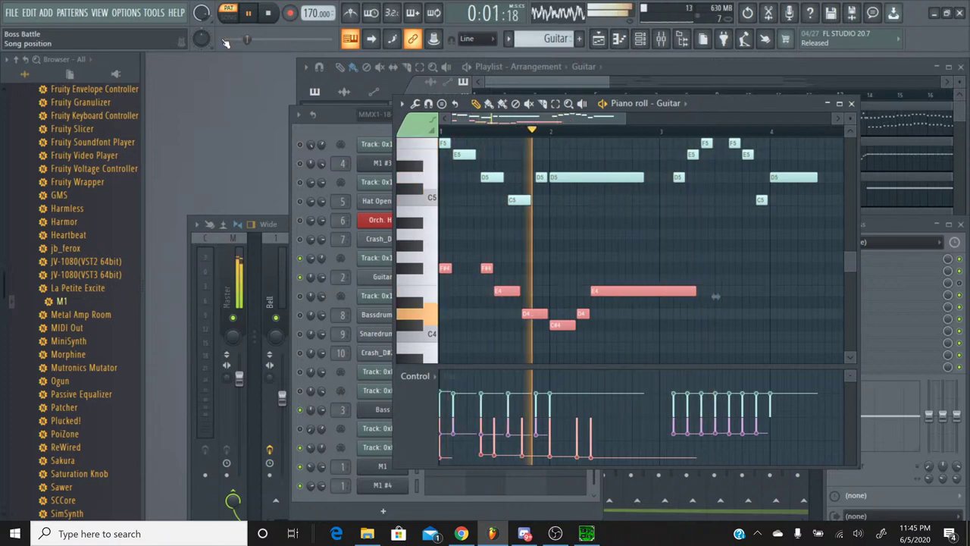
click(271, 14)
scroll(497, 227, up, 3)
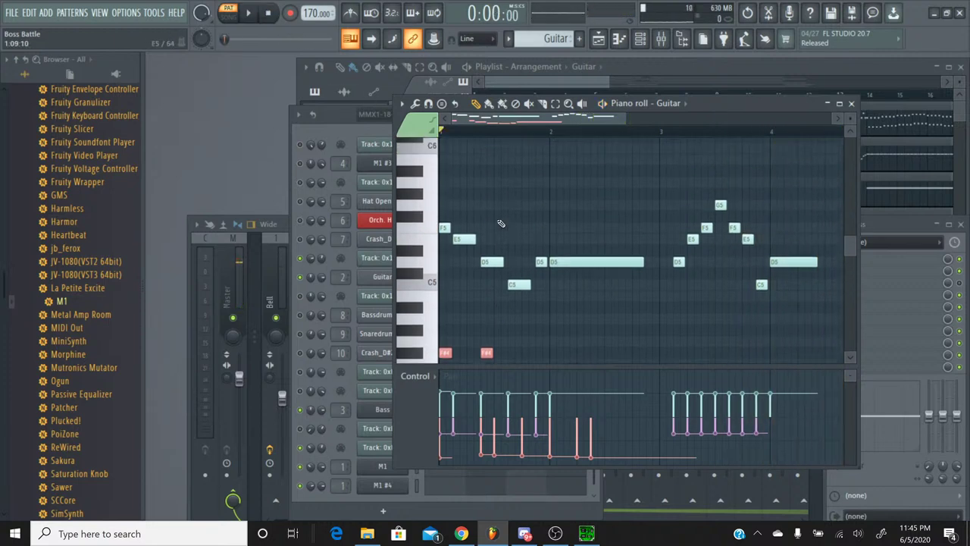
scroll(501, 223, down, 3)
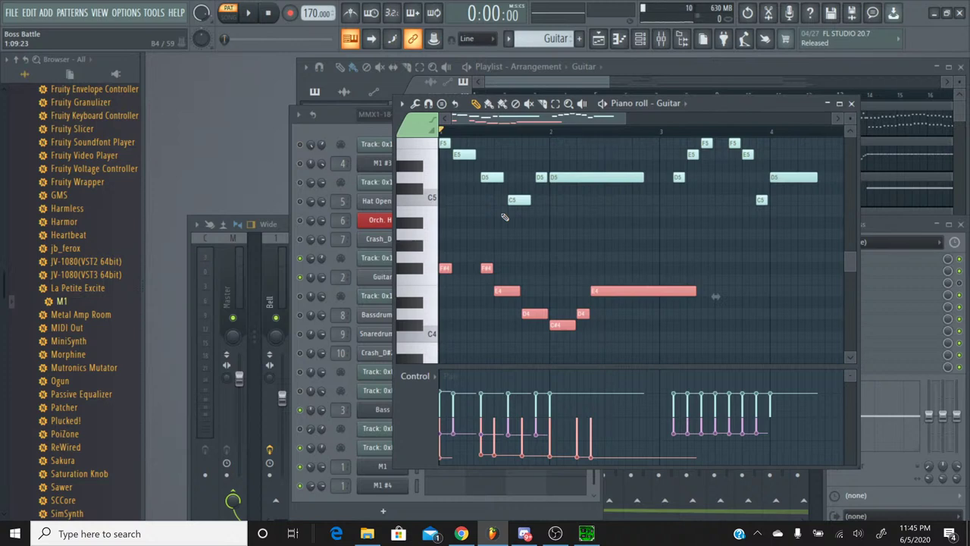
click(248, 13)
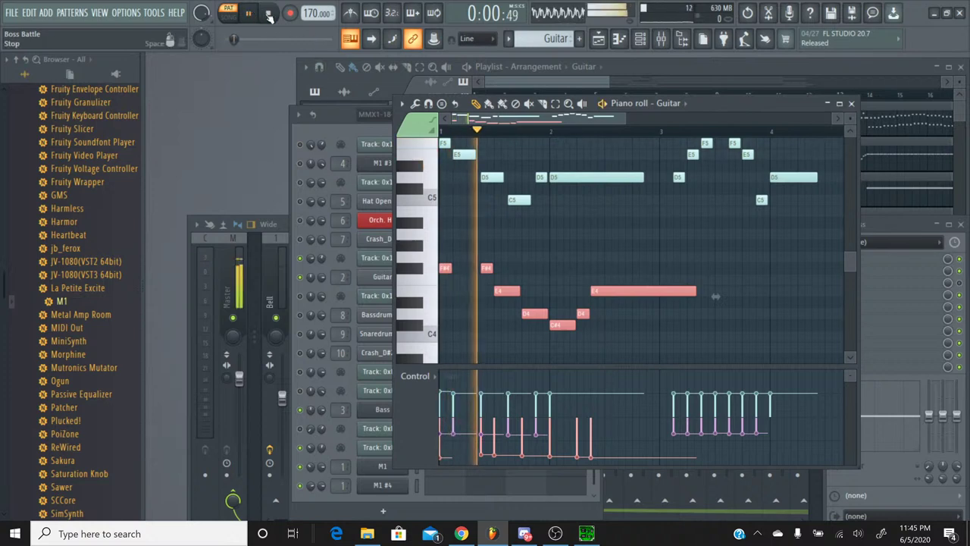
click(269, 15)
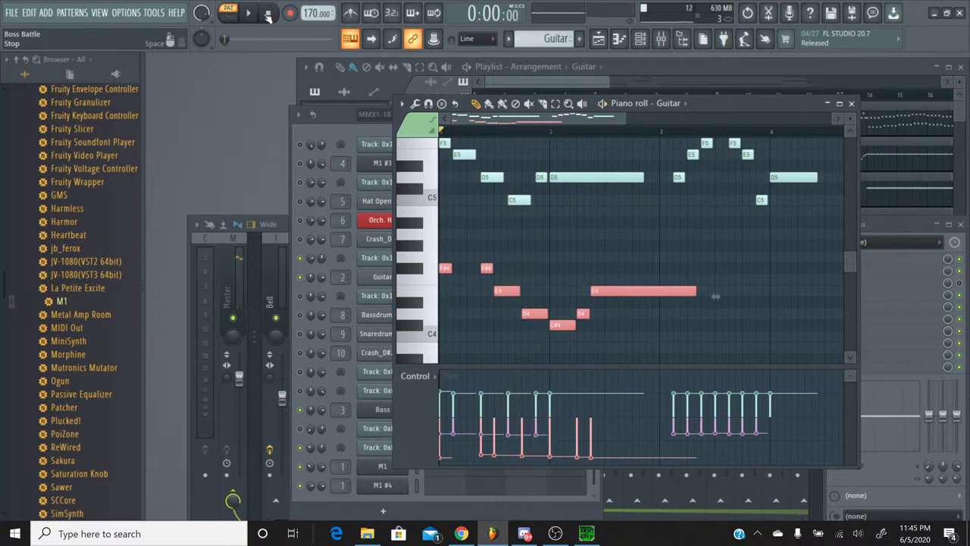
click(249, 14)
click(254, 16)
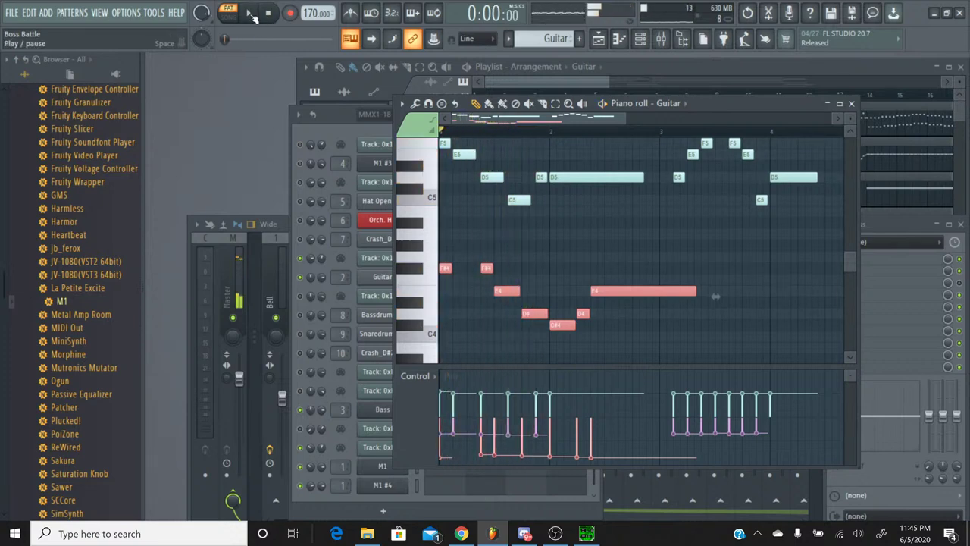
click(252, 16)
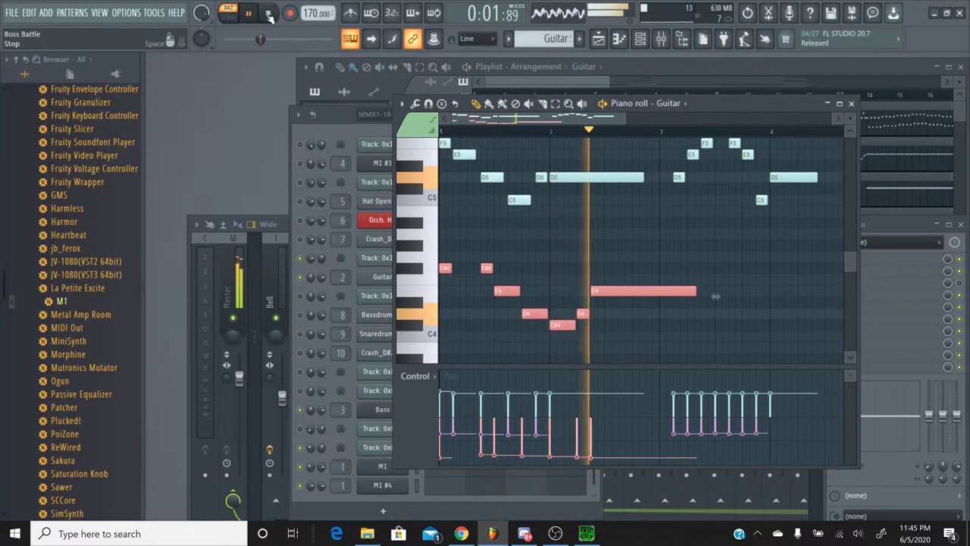
click(269, 15)
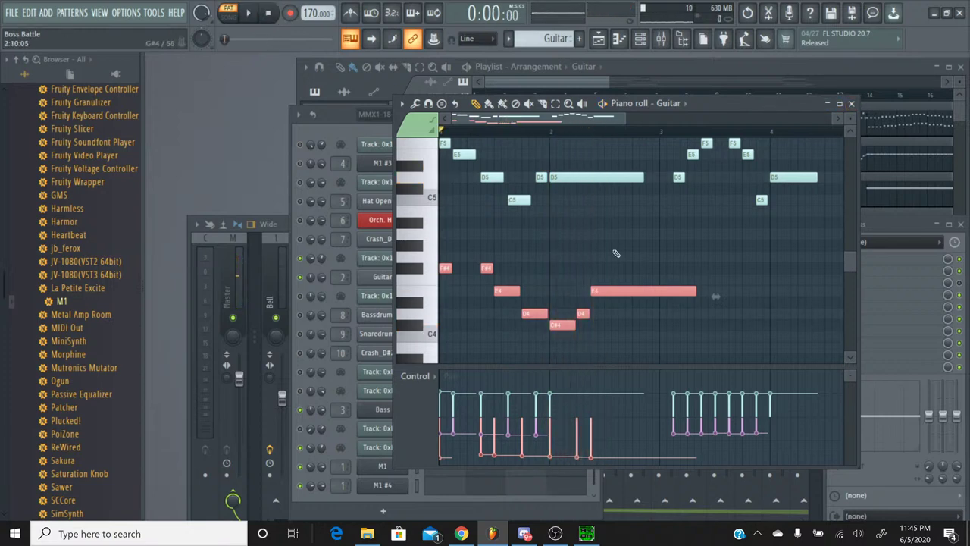
Delete the pasted lower phrase from the Guitar pattern and open Track: 0xEB0 of the MMX1-18-Boss Battle pattern in the piano roll
key(Delete)
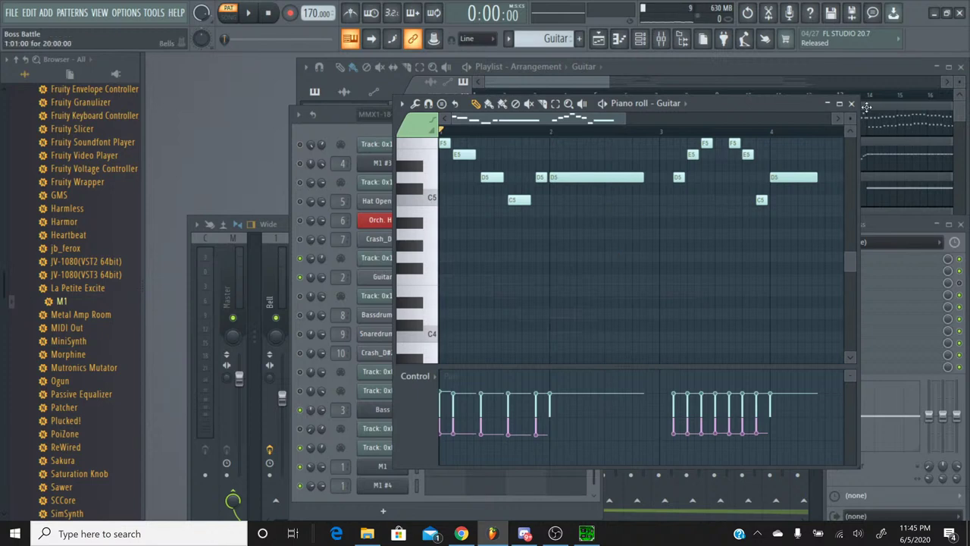
key(F7)
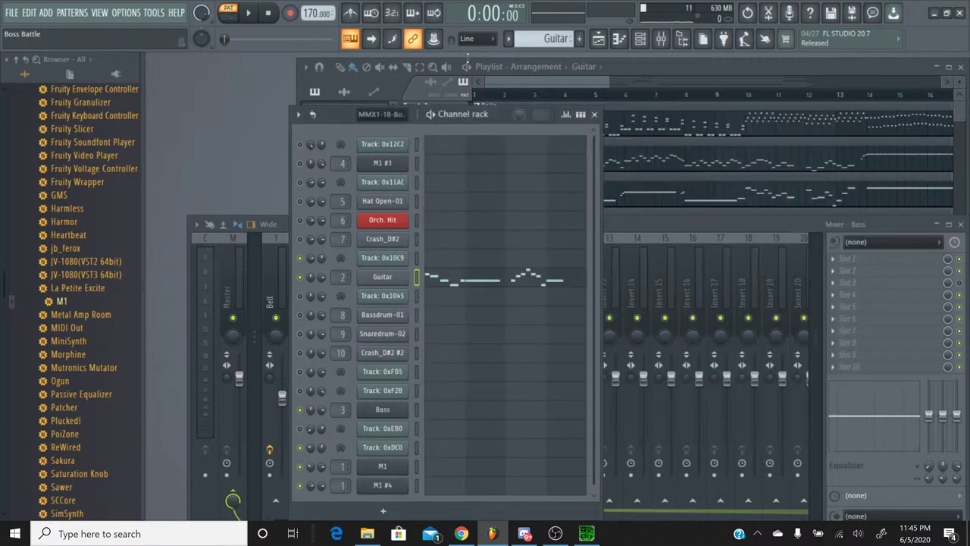
click(507, 44)
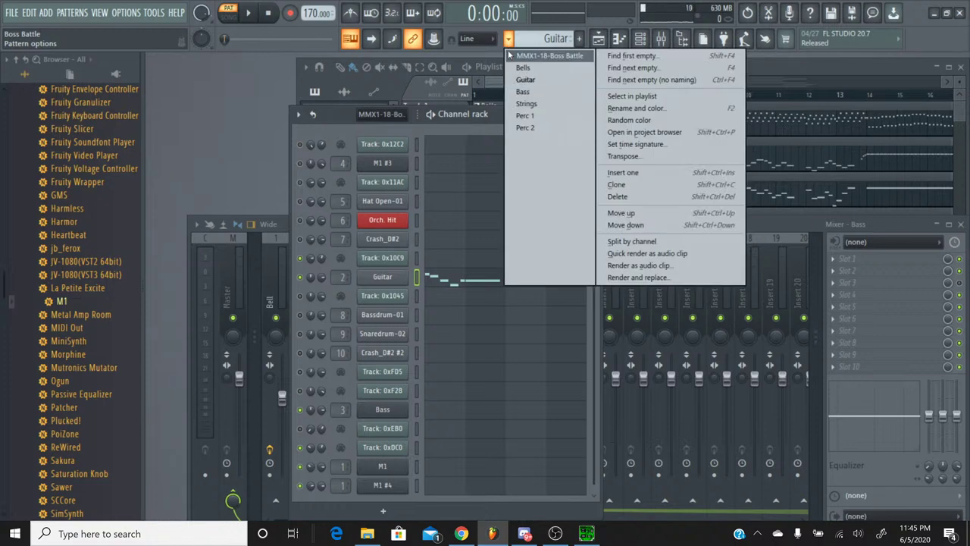
click(509, 50)
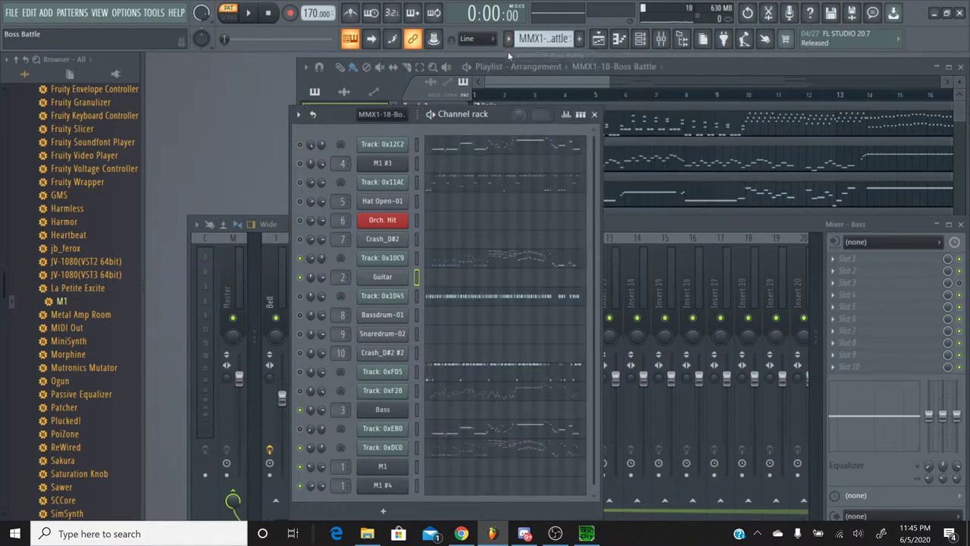
click(502, 433)
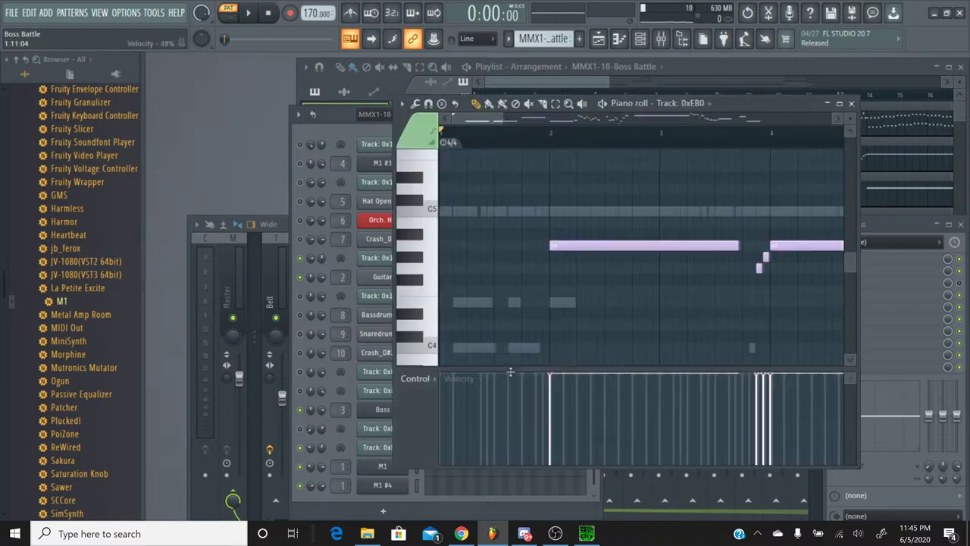
Examine the Track: 0xEB0 notes between bars 10 and 20 to locate the harmony phrase
drag(493, 123, 620, 120)
scroll(647, 226, up, 3)
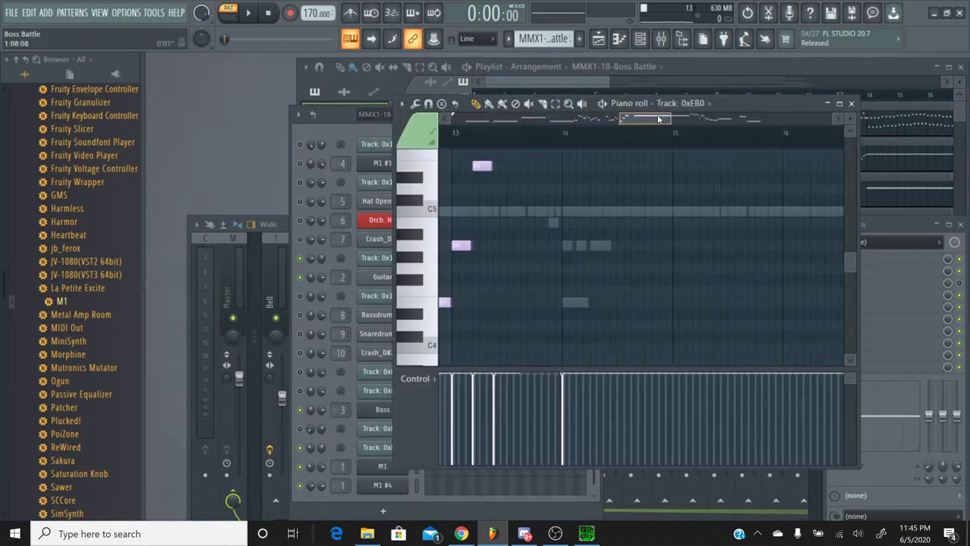
scroll(647, 226, up, 5)
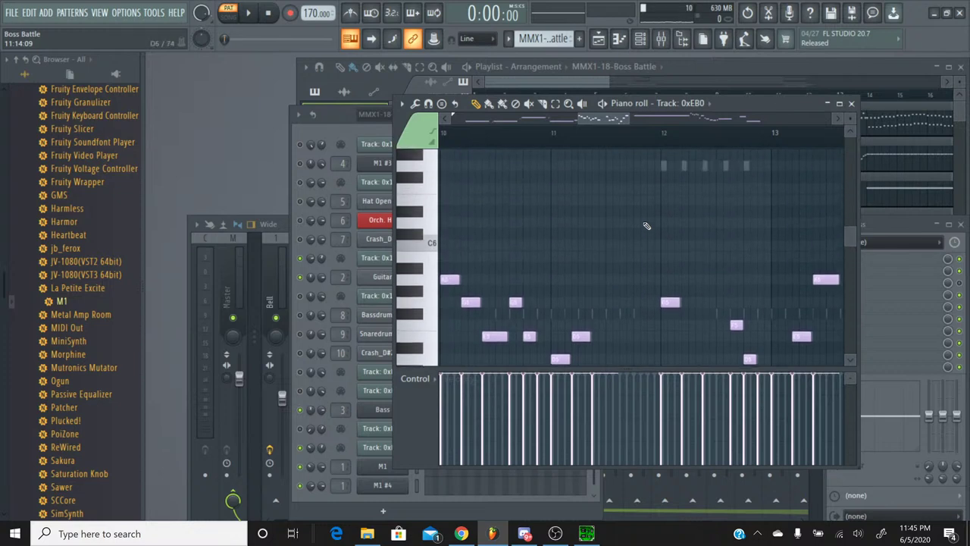
drag(606, 121, 711, 177)
scroll(670, 173, down, 4)
scroll(710, 176, up, 4)
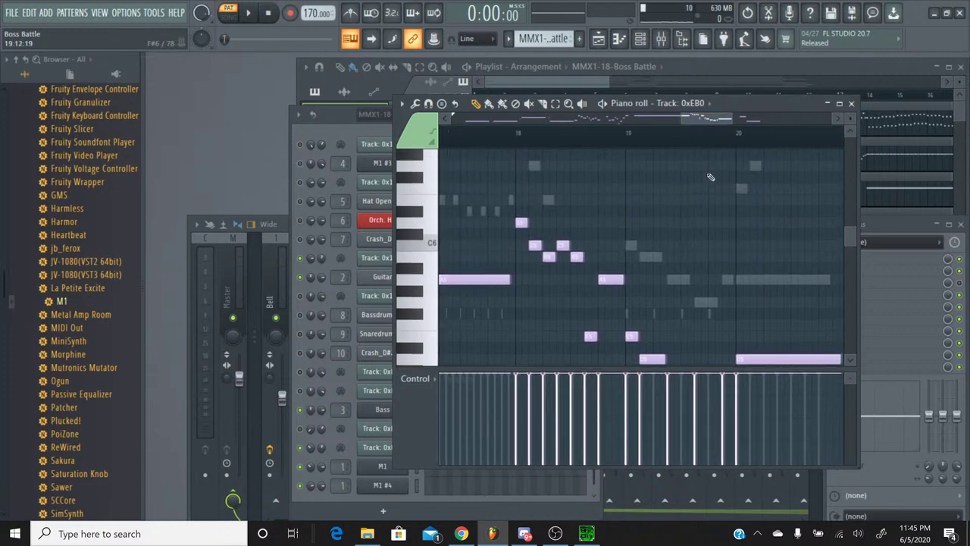
scroll(710, 177, down, 1)
scroll(710, 176, down, 2)
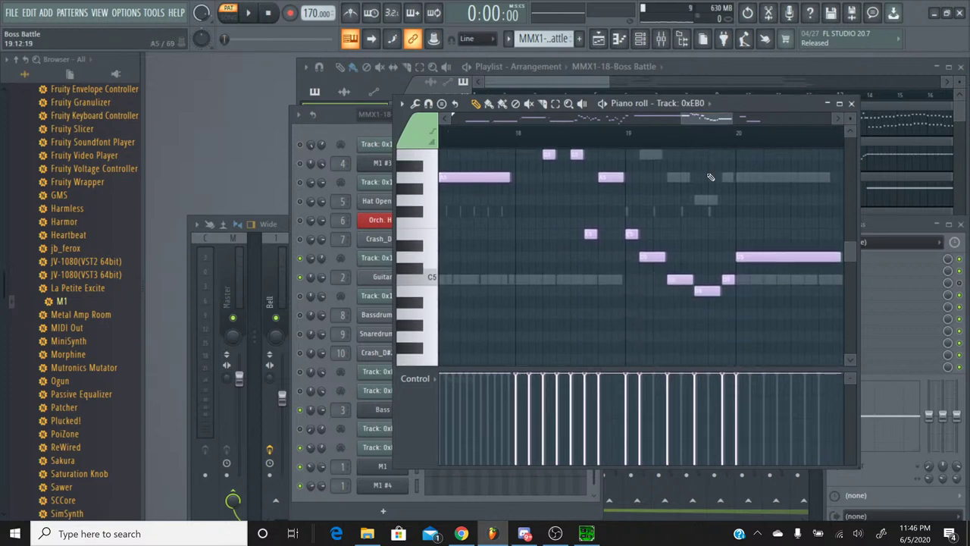
scroll(710, 177, up, 2)
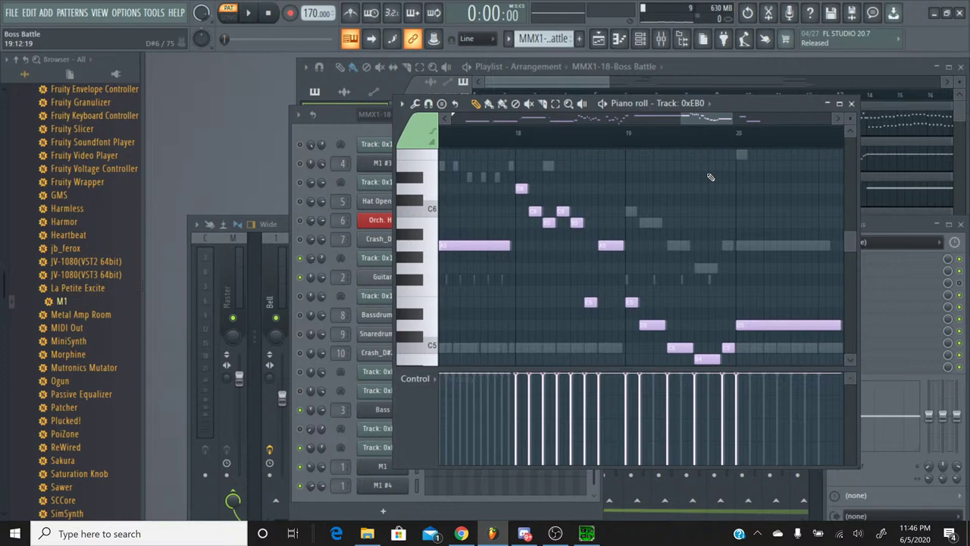
scroll(705, 182, down, 1)
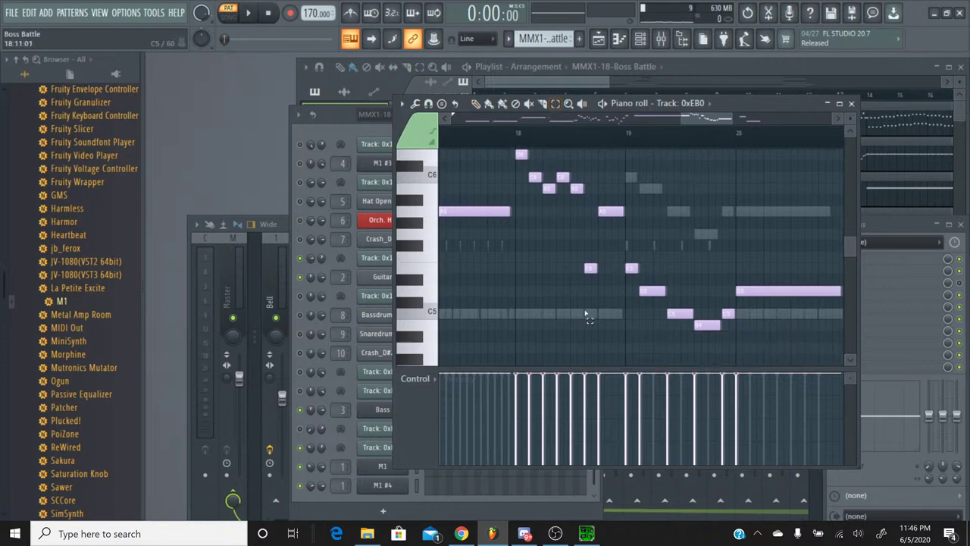
Select the Track: 0xEB0 phrase running from the E5 and A5 notes late in bar 18 through the long D5 in bar 20
drag(585, 316, 656, 206)
drag(745, 341, 541, 219)
drag(726, 341, 509, 206)
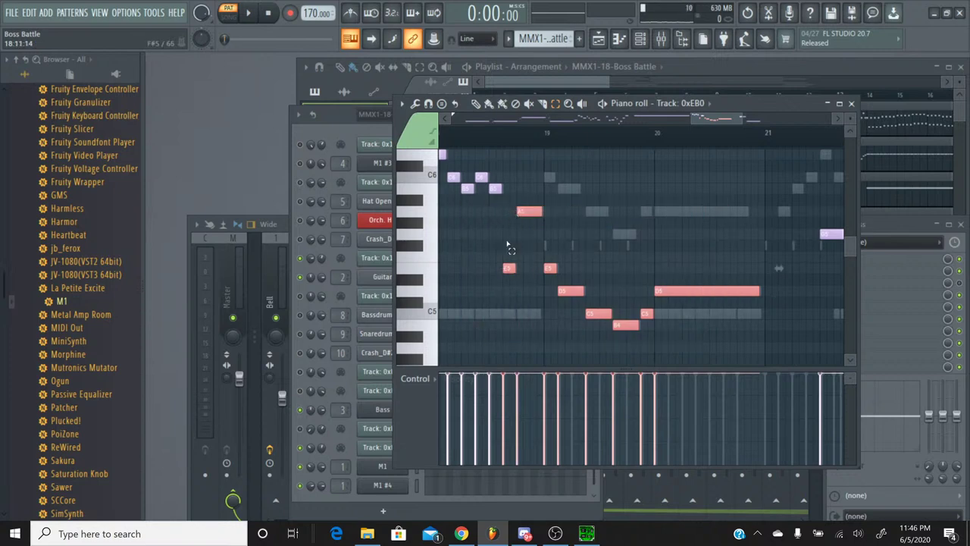
click(550, 266)
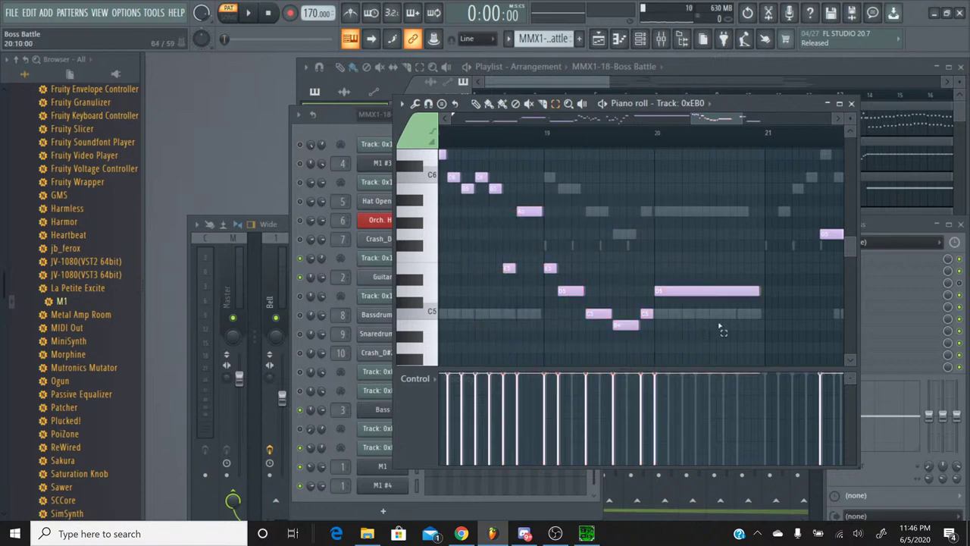
drag(762, 355, 595, 205)
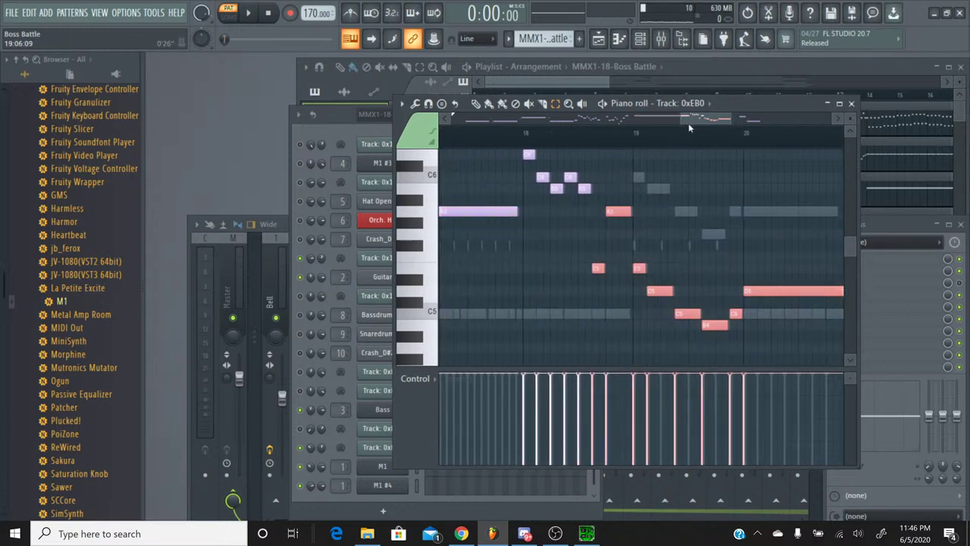
drag(688, 122, 699, 123)
Switch to SPCTool and play 18 Boss Battle.spc to hear the original track
click(585, 532)
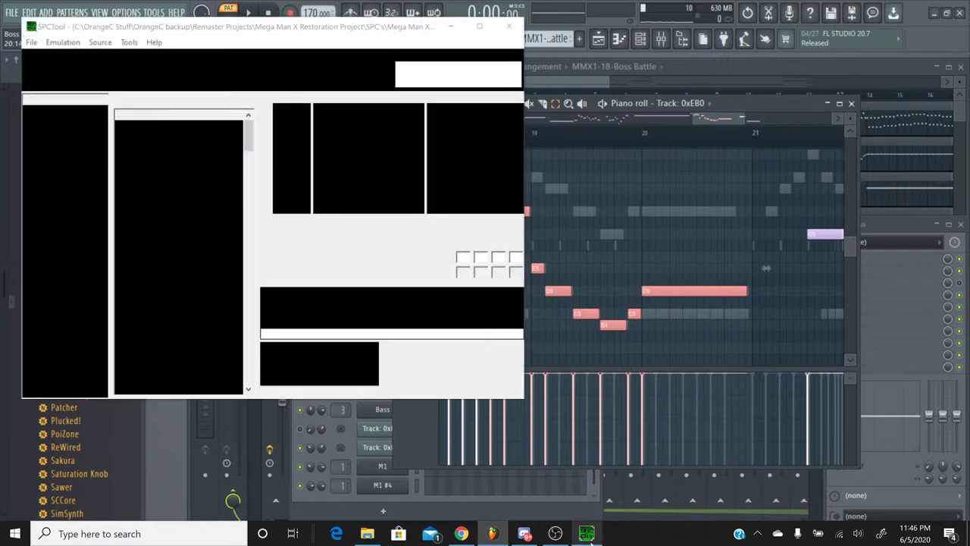
click(302, 238)
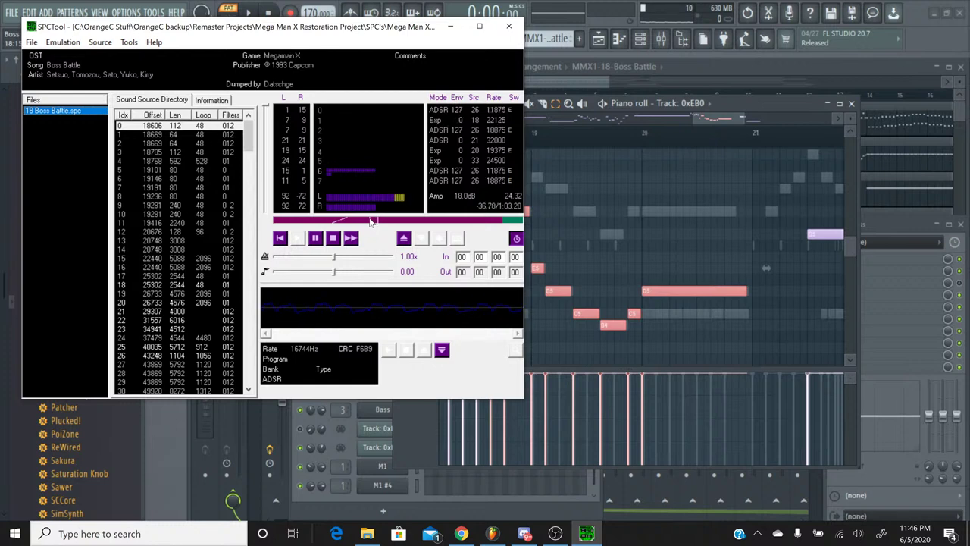
Stop the original track, return to FL Studio and examine the Track: 0xEB0 notes around bars 18 to 21
click(332, 239)
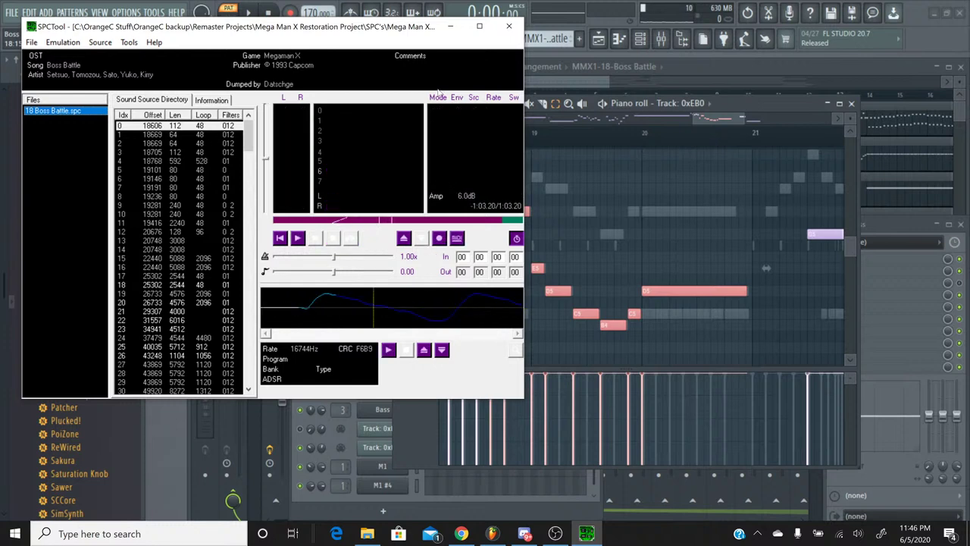
click(449, 27)
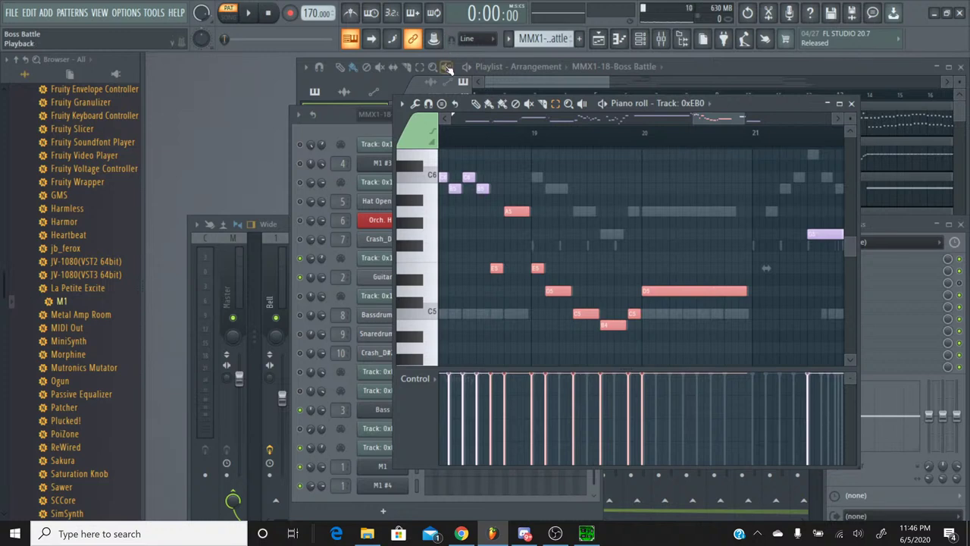
scroll(535, 158, up, 3)
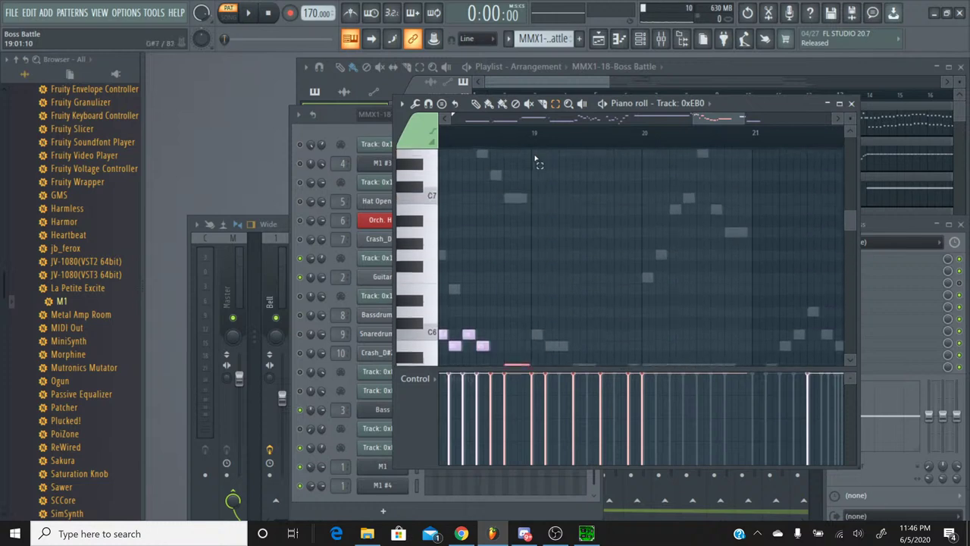
scroll(535, 148, up, 2)
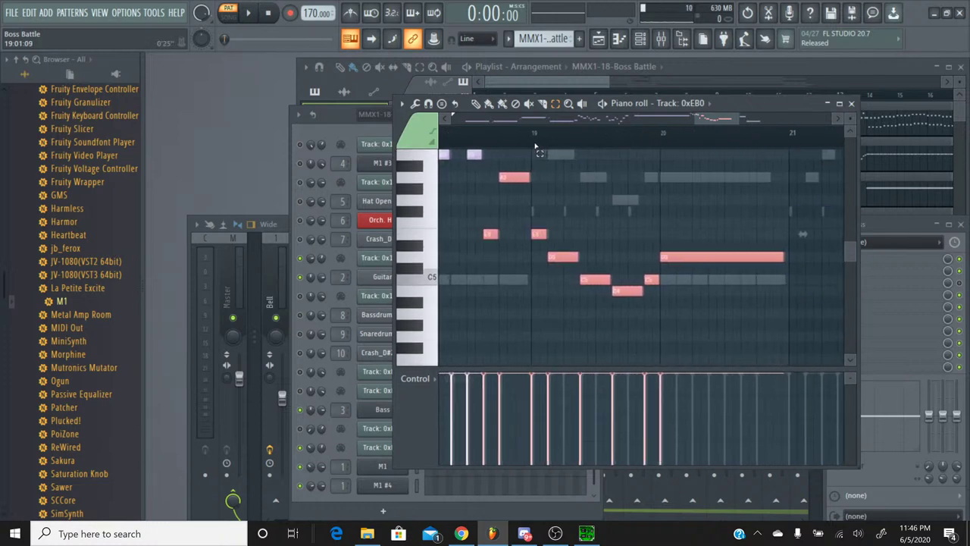
scroll(541, 168, up, 2)
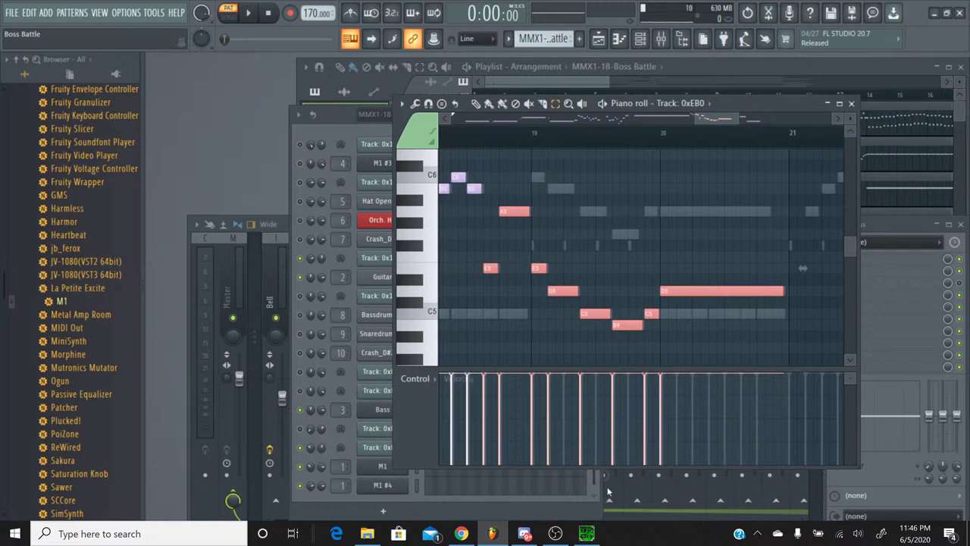
Play 18 Boss Battle.spc again in SPCTool and compare it with the Track: 0xEB0 notes from bar 18 to bar 21
click(587, 534)
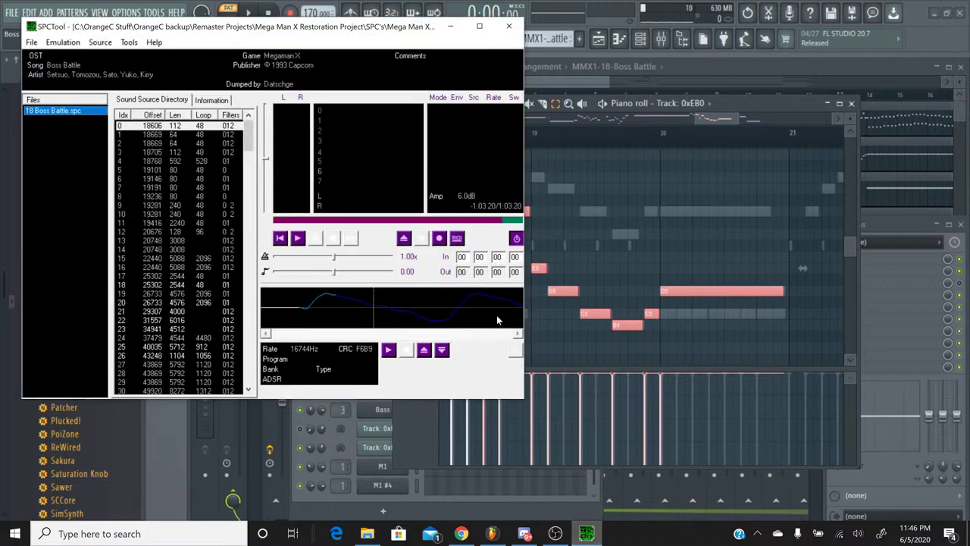
click(297, 238)
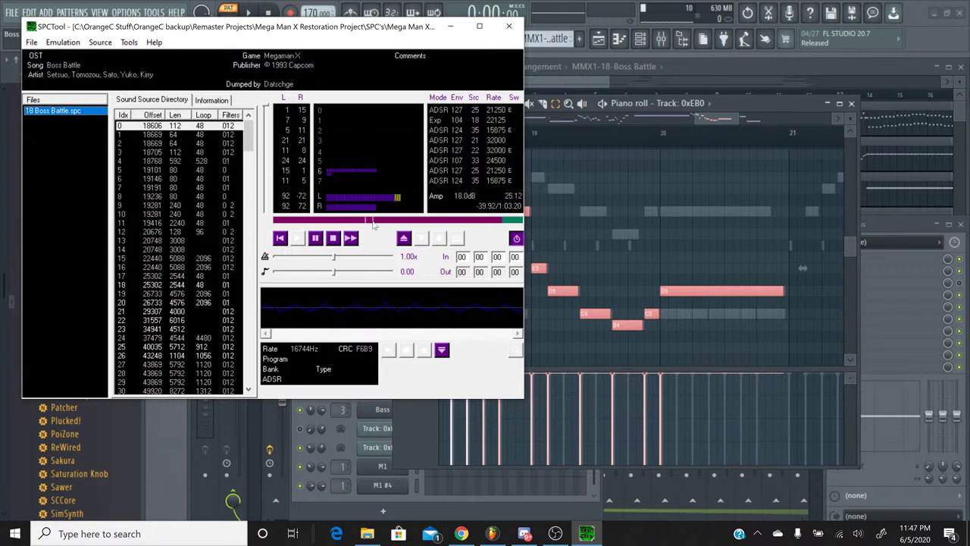
click(706, 118)
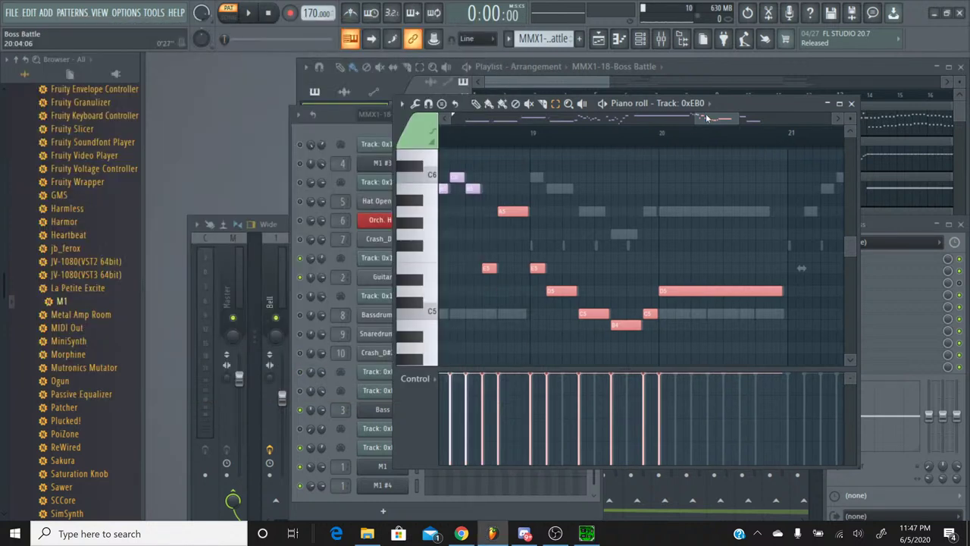
drag(729, 124, 720, 123)
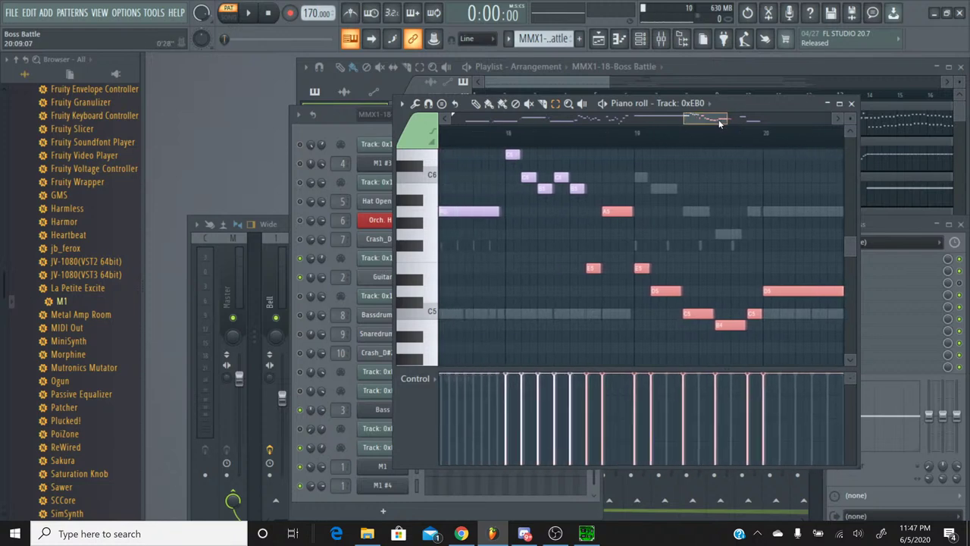
drag(720, 124, 732, 124)
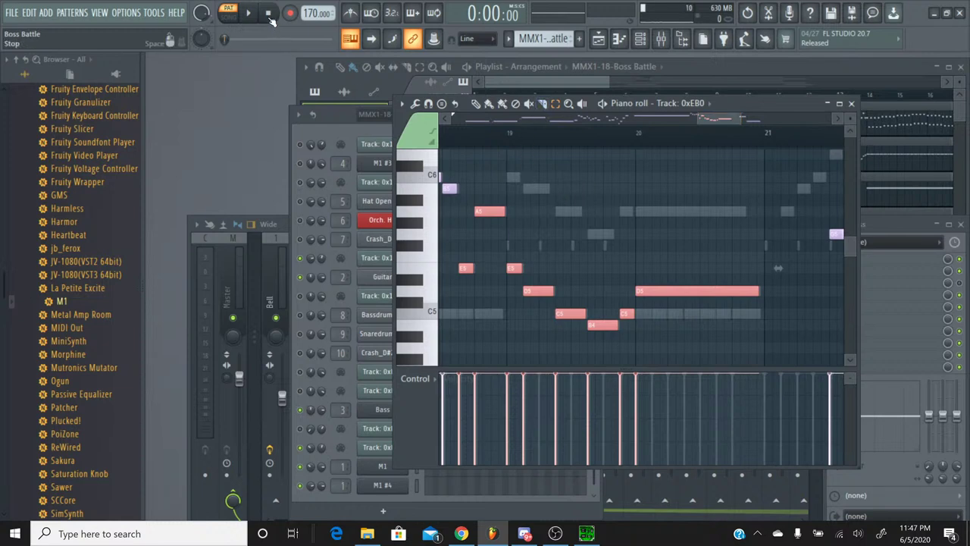
Select and copy the Track: 0xEB0 phrase from the E5 at bar 19 through the long D5 in bar 20, then close its piano roll
drag(499, 347, 688, 263)
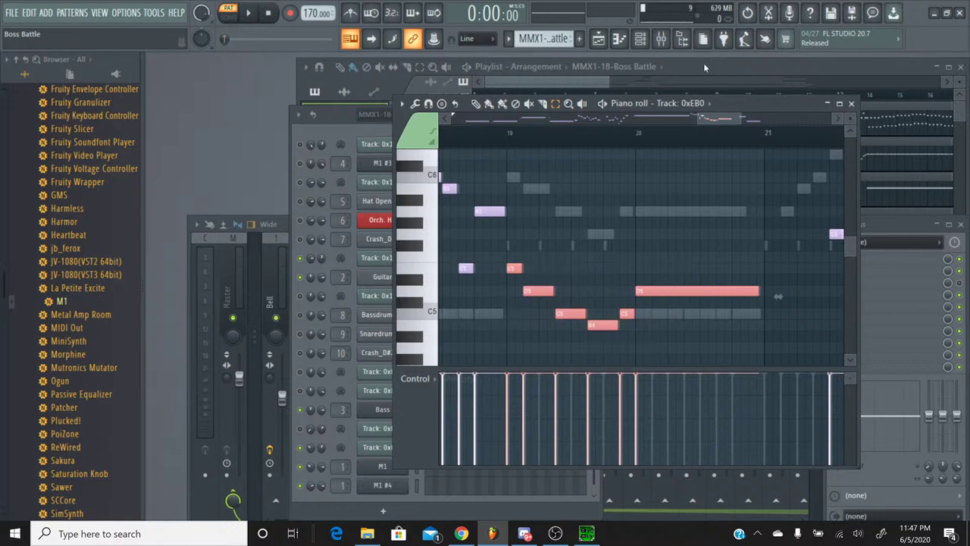
click(851, 103)
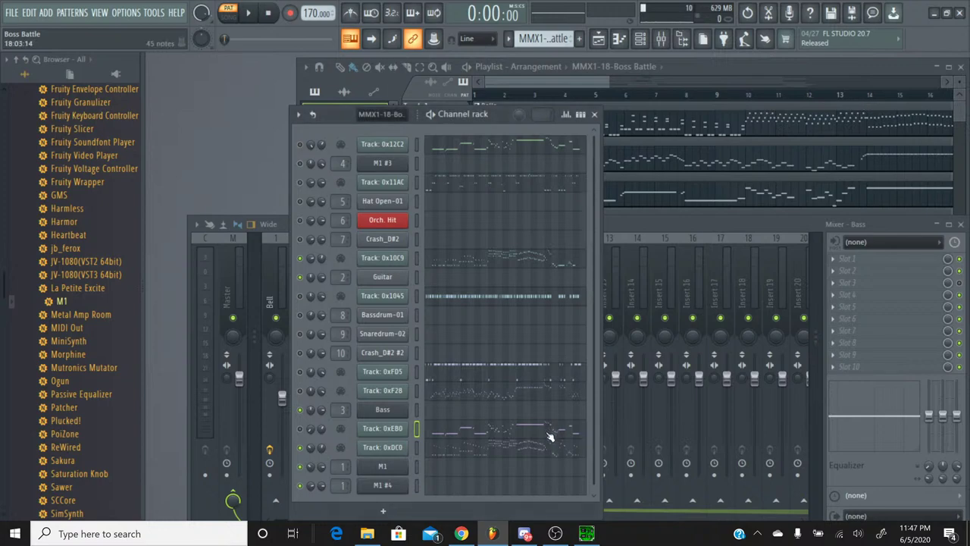
click(586, 533)
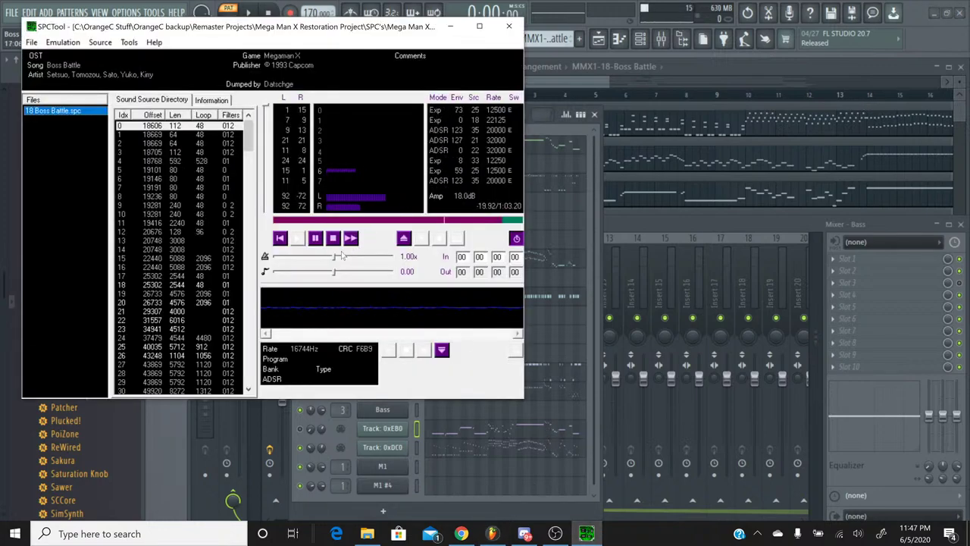
click(585, 533)
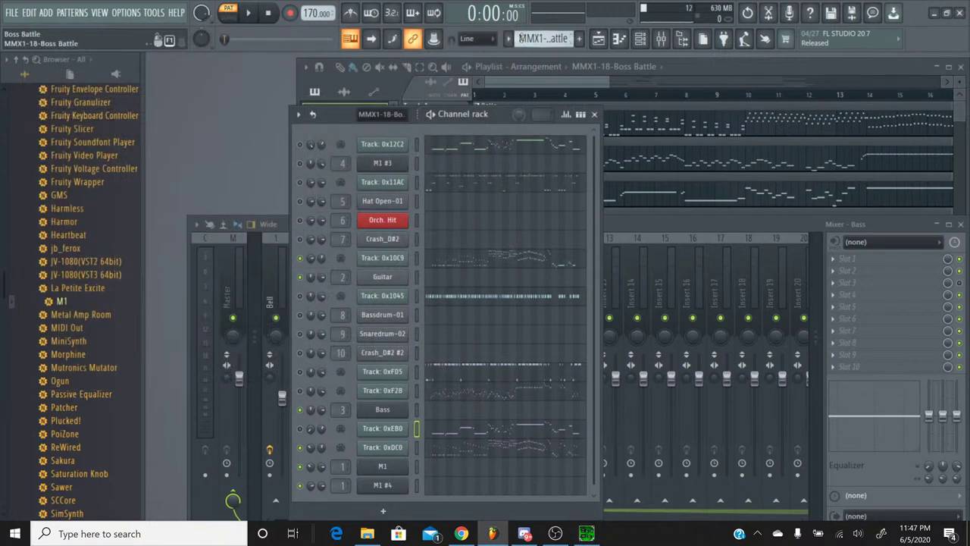
Open the Guitar pattern in the piano roll and paste the copied phrase at bar 1
click(509, 38)
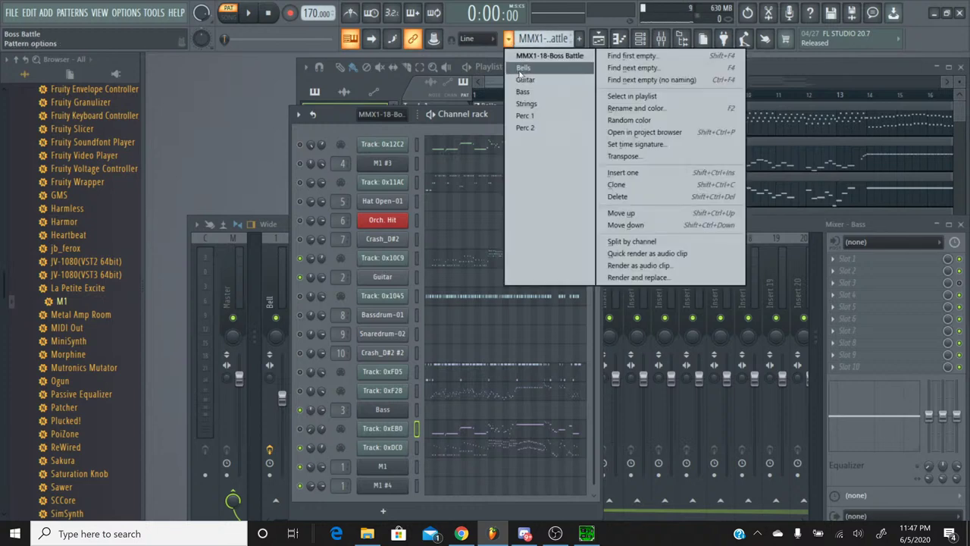
click(524, 81)
click(493, 282)
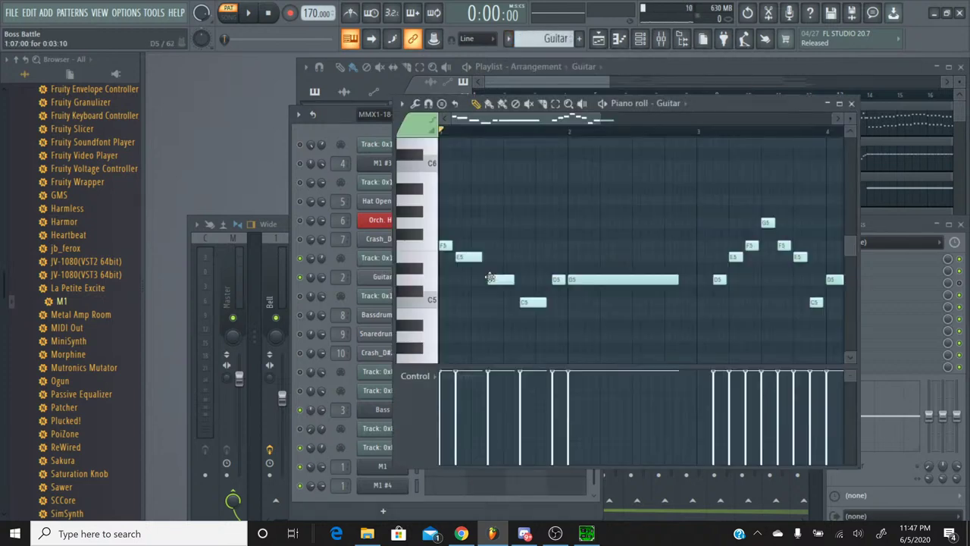
scroll(539, 255, down, 3)
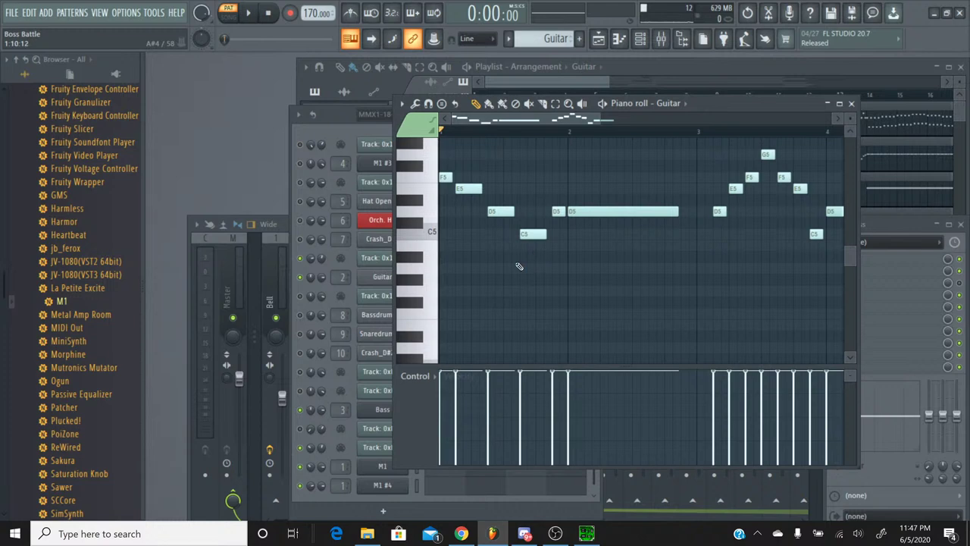
key(ctrl+v)
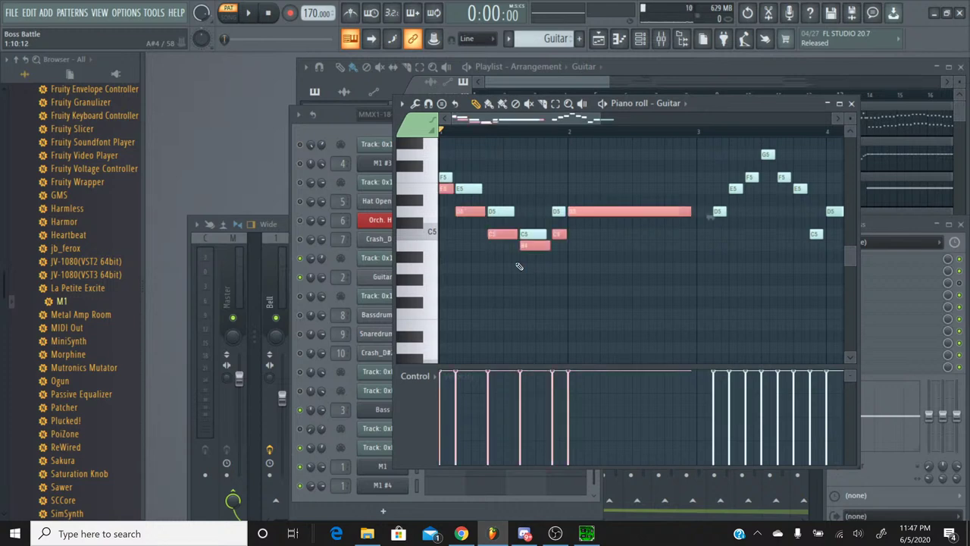
Audition the piano keys from around D#5 down to G#4 and lower the pasted phrase by one octave
click(426, 194)
click(417, 203)
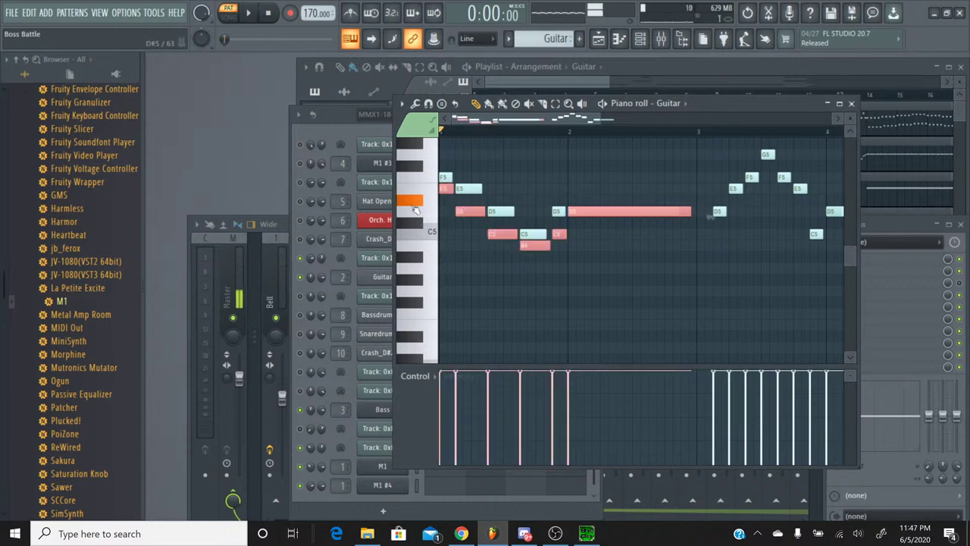
click(427, 240)
click(426, 245)
click(419, 256)
click(423, 269)
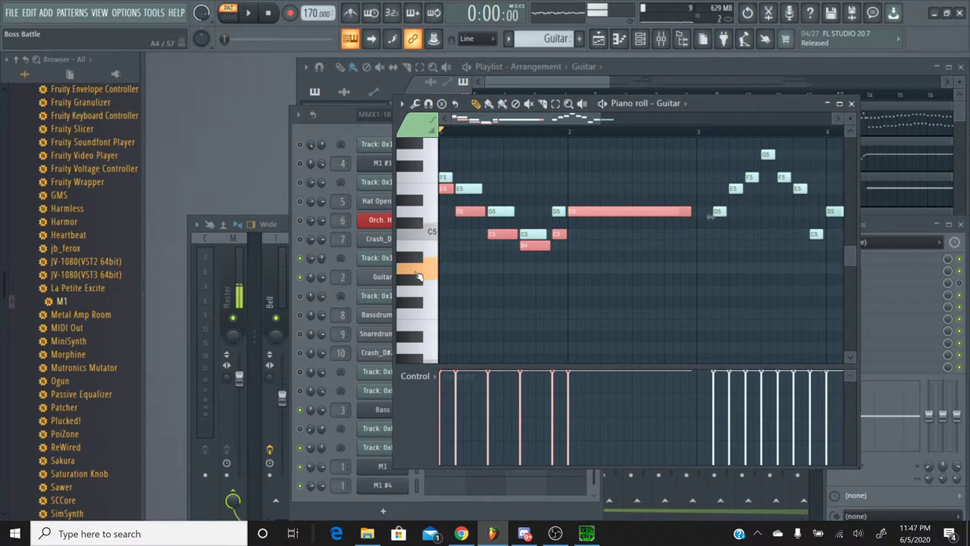
click(418, 282)
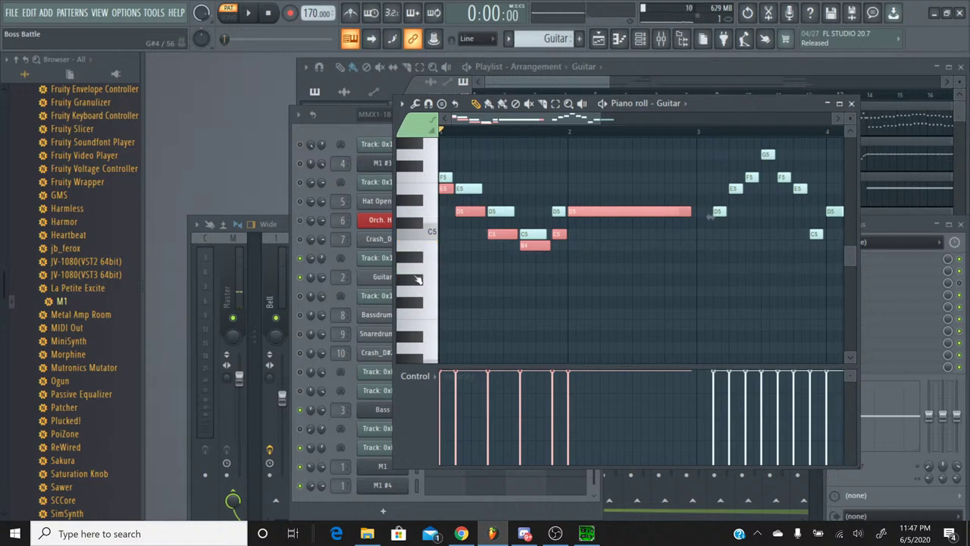
key(ctrl+Down)
Audition the E4 and F#4 keys and raise the pasted phrase three semitones so it starts on G4
click(427, 327)
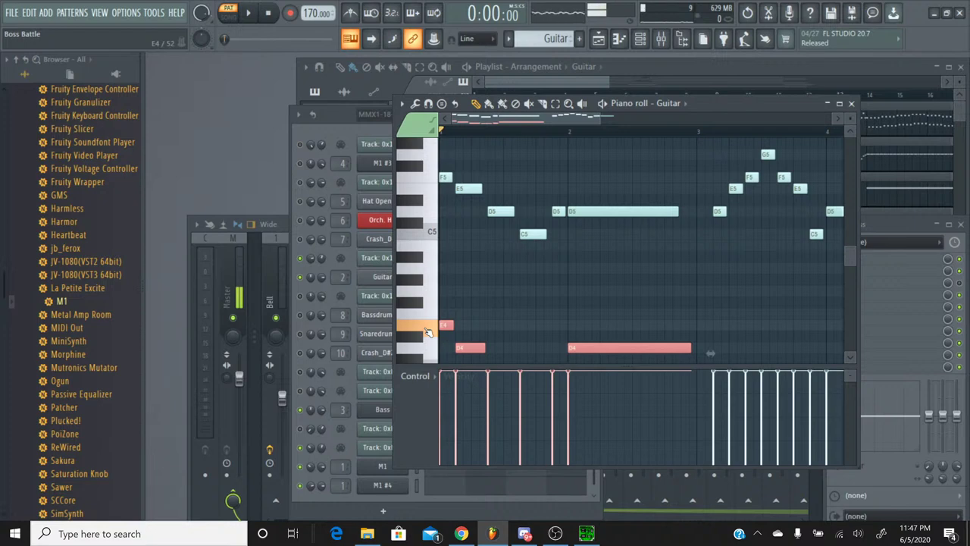
click(427, 329)
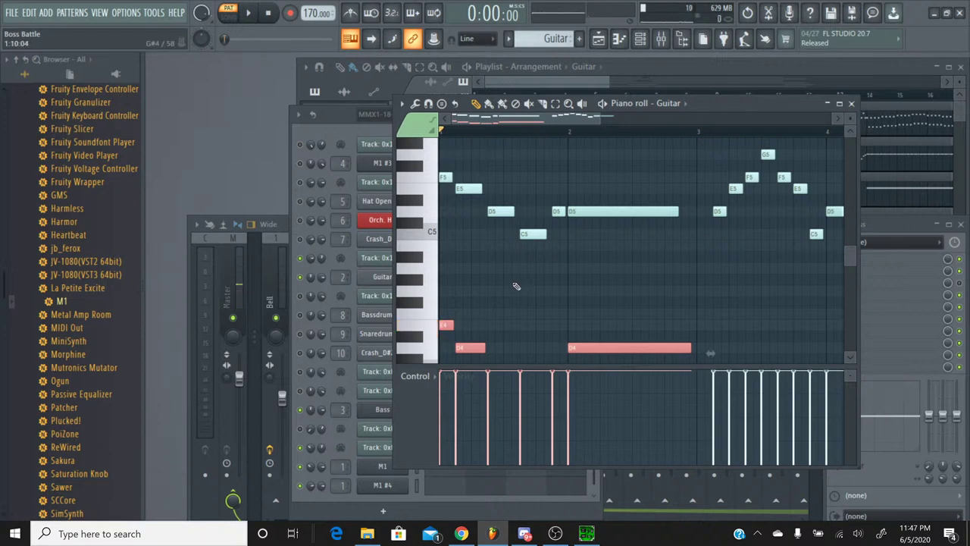
scroll(517, 286, down, 1)
click(426, 303)
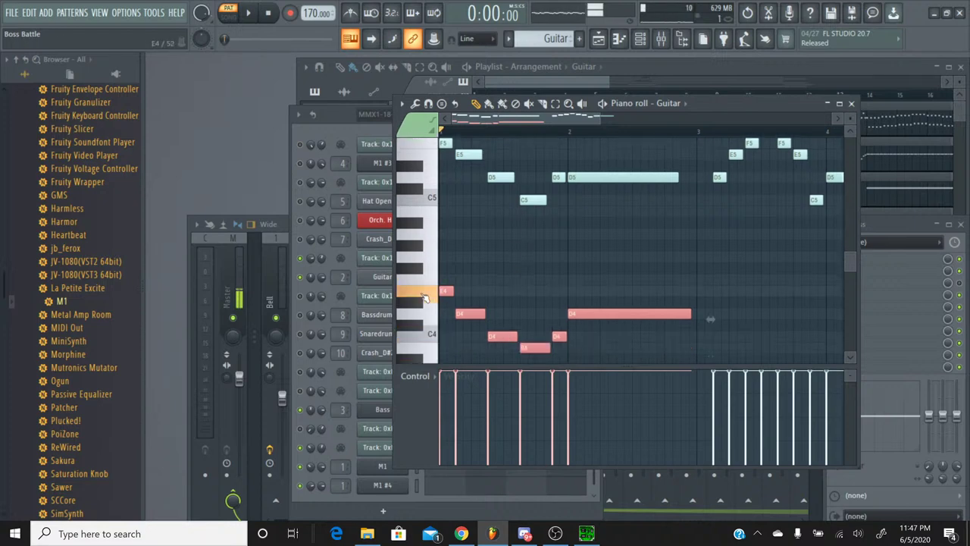
click(425, 305)
click(419, 260)
click(419, 261)
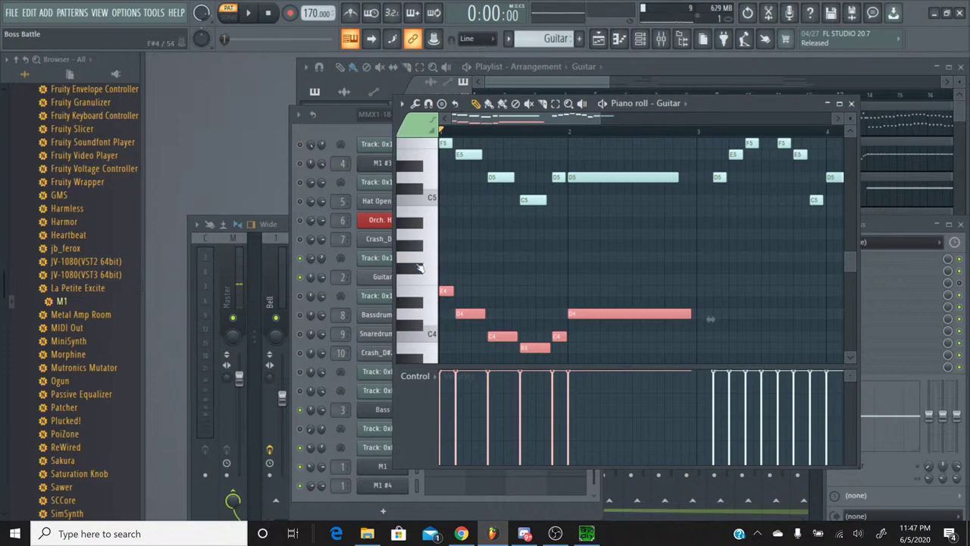
key(shift+Up)
key(shift+Up)
key(shift+Up)
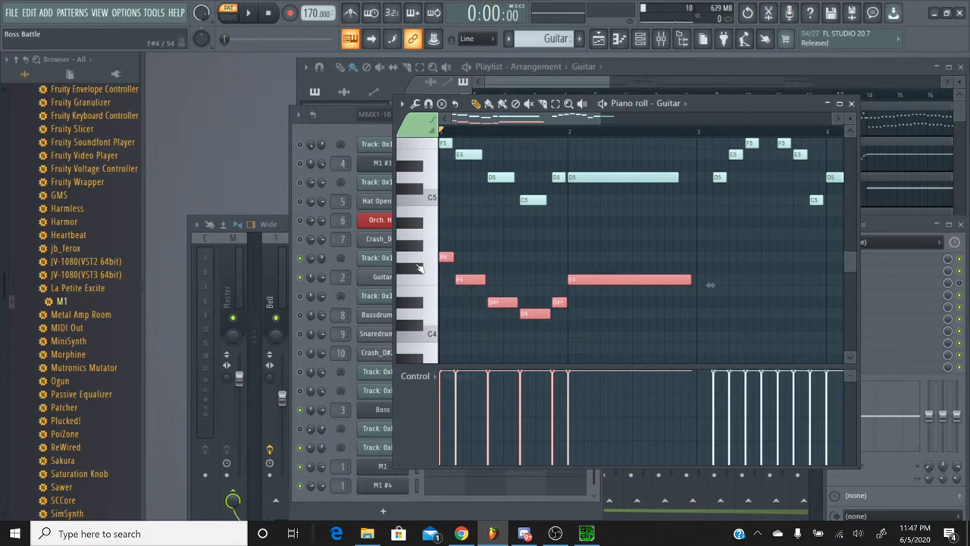
Audition the piano keys between G4 and D4 to check the pitches of the lower phrase
click(417, 260)
click(417, 278)
click(426, 307)
click(427, 312)
click(426, 312)
click(428, 282)
Show the note pan values and pan the lower phrase's notes to about 90% left
click(428, 377)
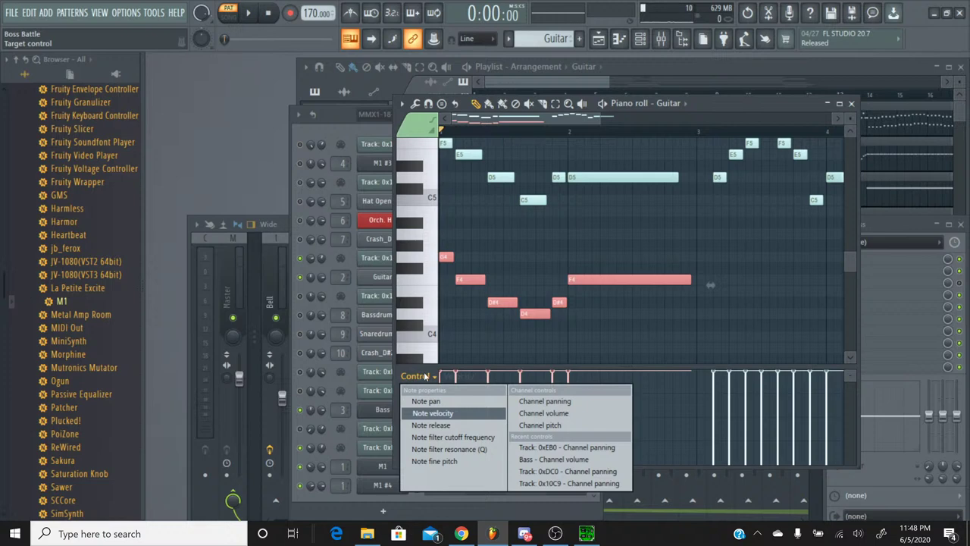
click(487, 402)
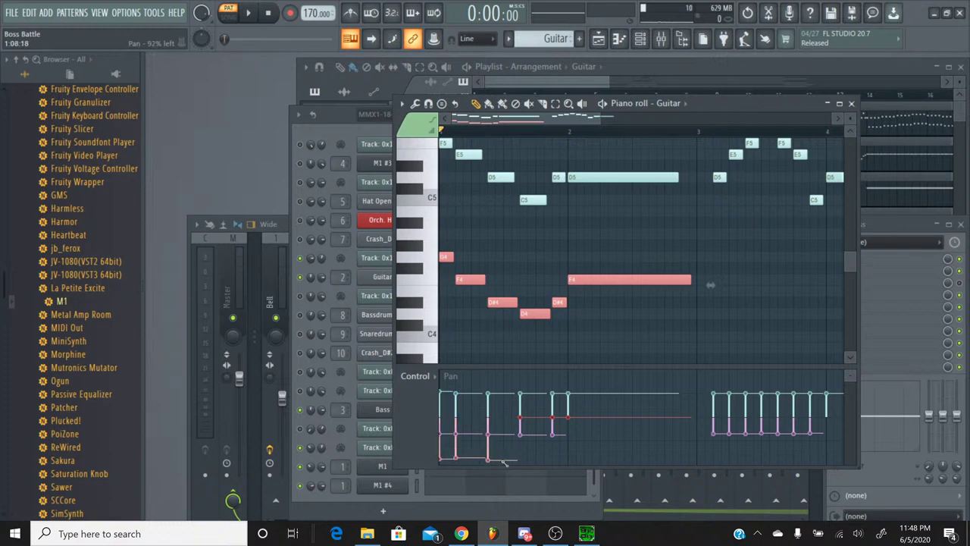
drag(557, 463, 578, 464)
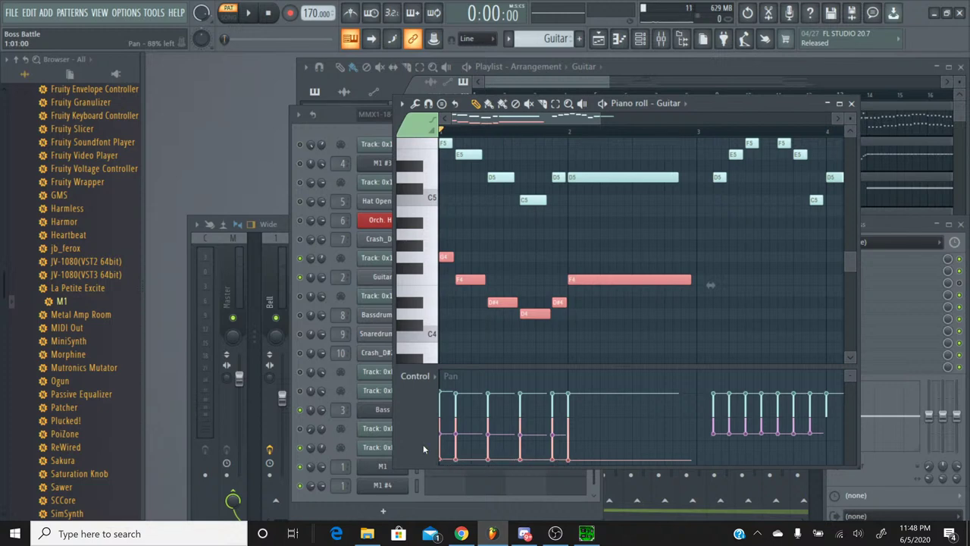
Play back the Guitar pattern to hear the lower phrase against the upper melody, and stop playback
click(250, 13)
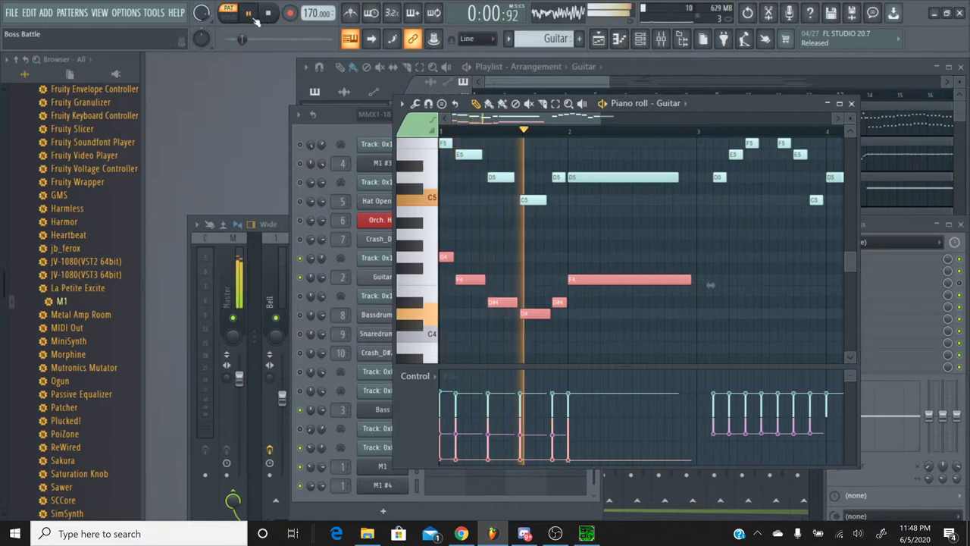
scroll(505, 205, up, 2)
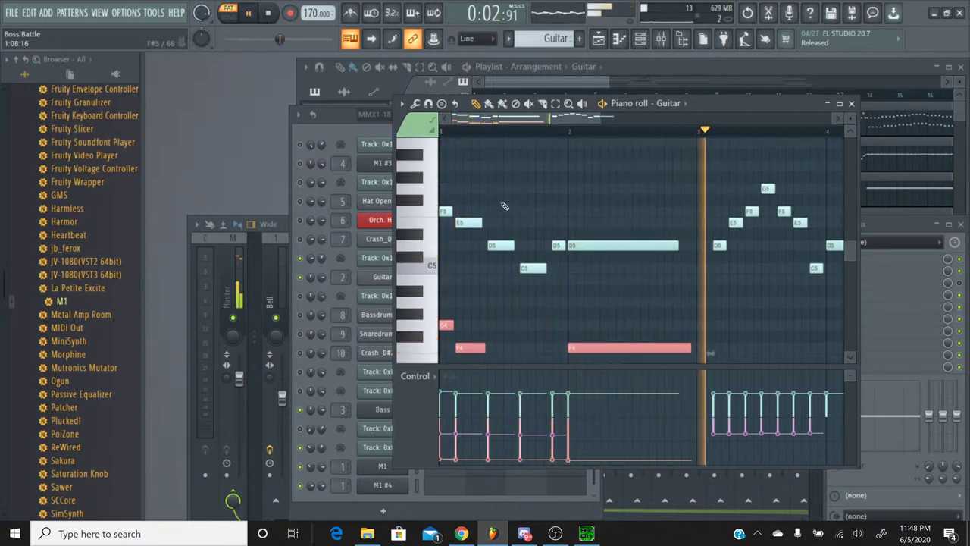
scroll(504, 206, down, 2)
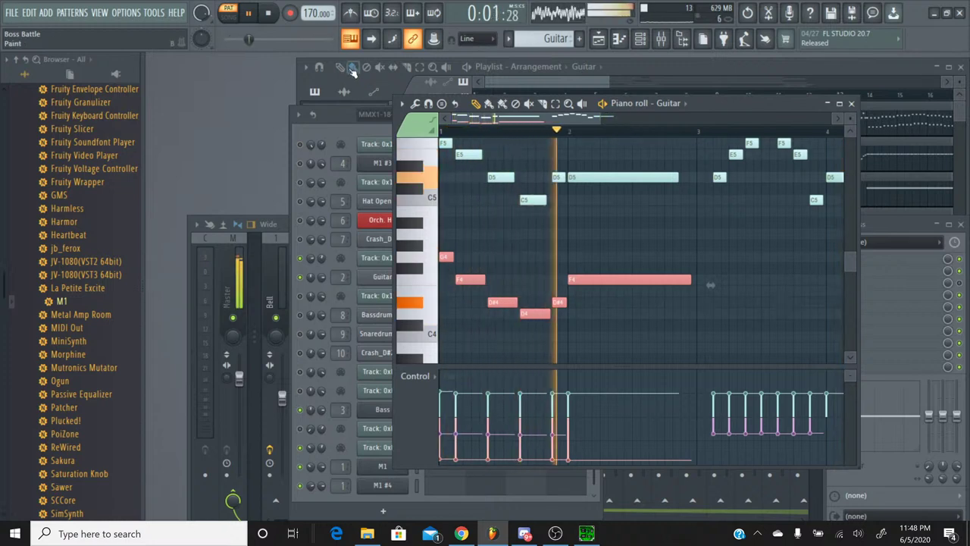
click(247, 13)
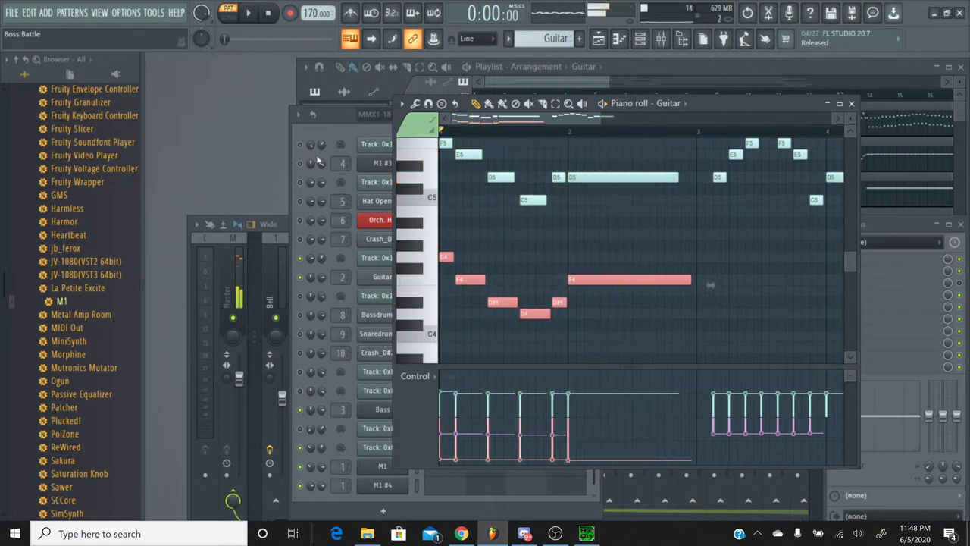
Audition the piano keys between G#4 and D#4 and lower the selected harmony phrase by one semitone
click(409, 263)
click(410, 250)
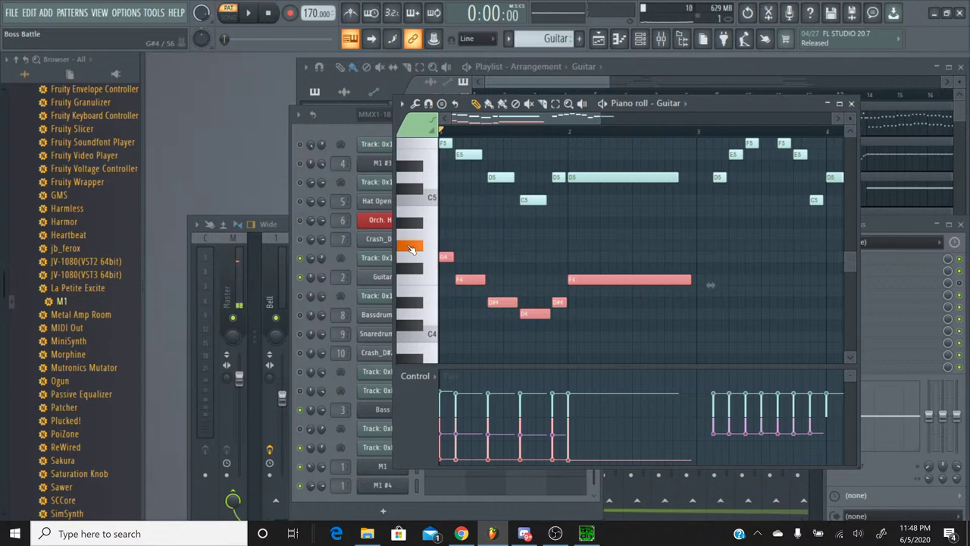
click(410, 259)
click(410, 270)
click(410, 287)
click(411, 303)
click(416, 265)
click(415, 270)
key(Down)
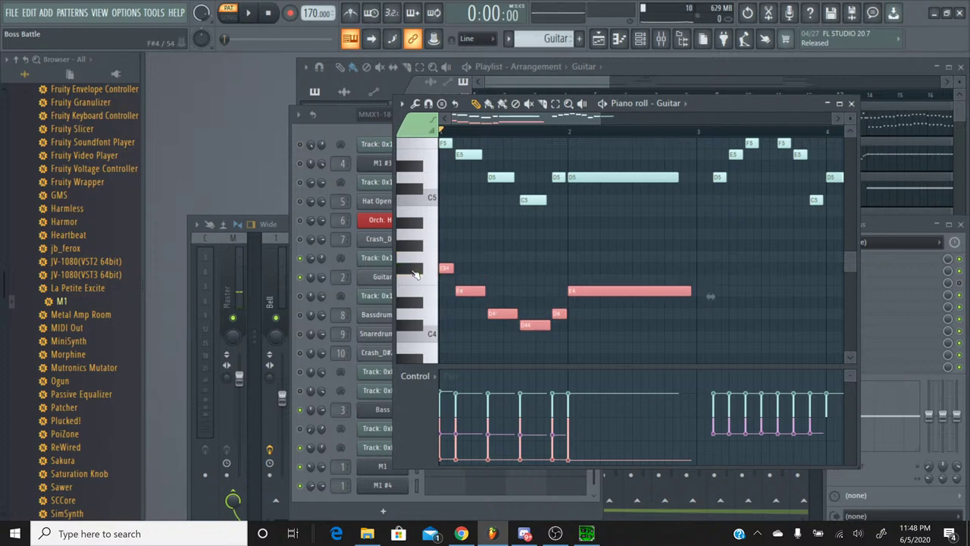
Play back the Guitar pattern, and compare it with the original Boss Battle track played in SPCTool
click(248, 13)
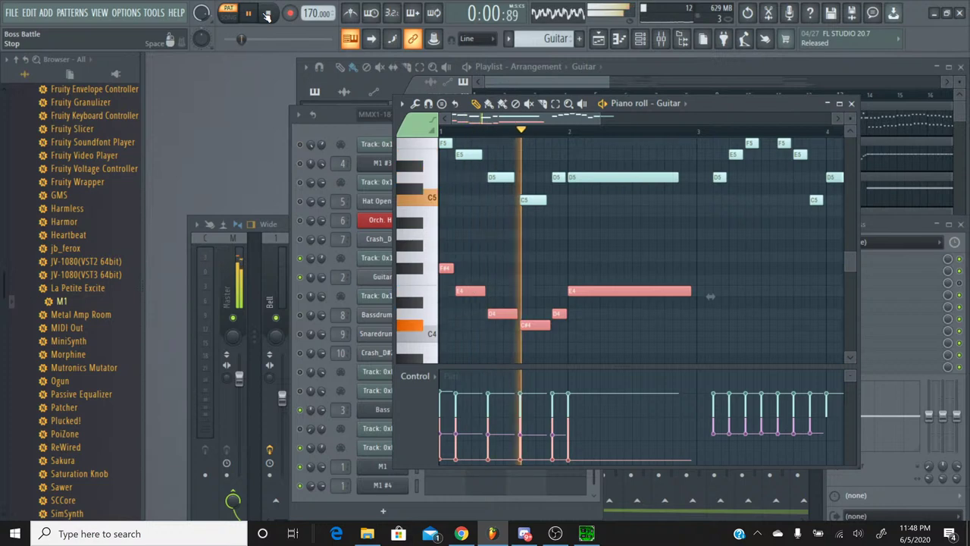
click(267, 15)
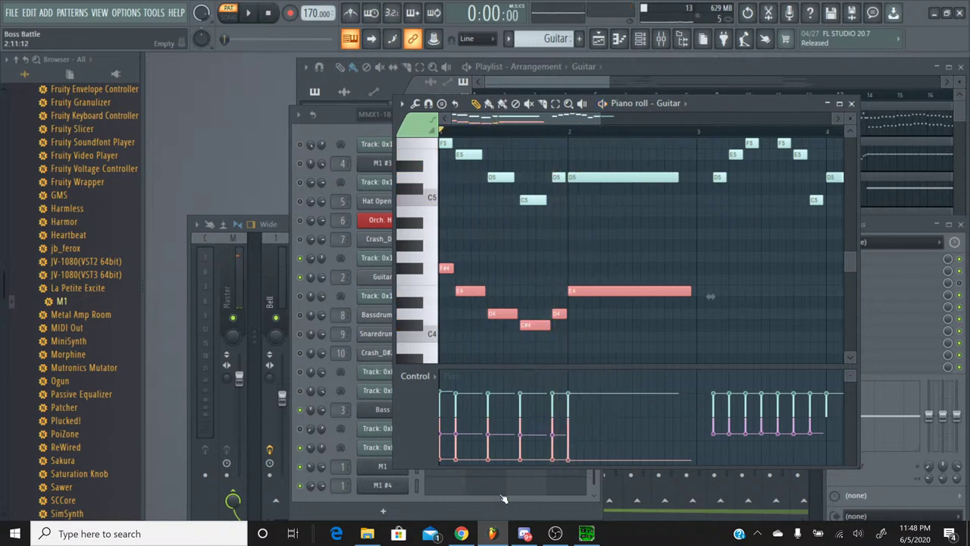
click(586, 534)
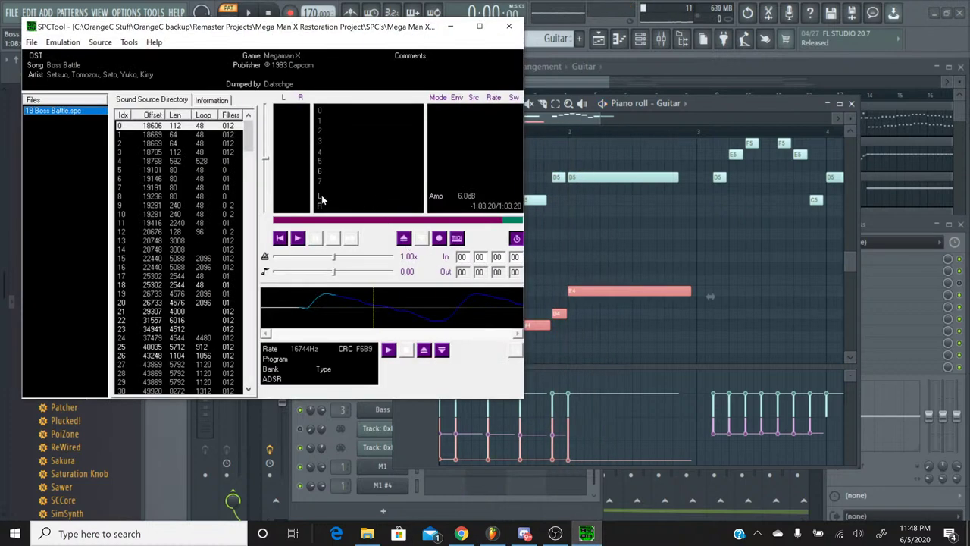
click(298, 239)
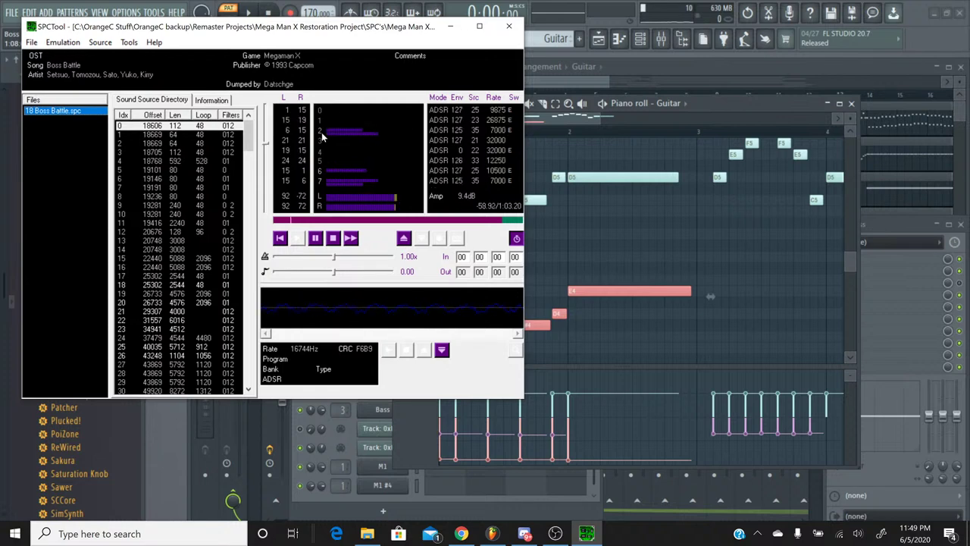
click(333, 239)
click(451, 26)
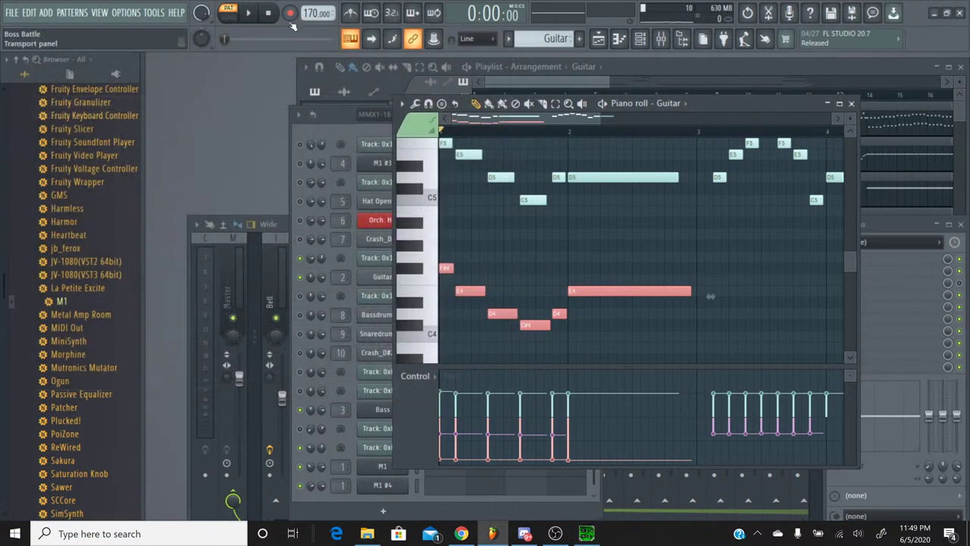
Replay the Guitar pattern, raise the selected lower phrase by one semitone, and listen to the result
click(250, 14)
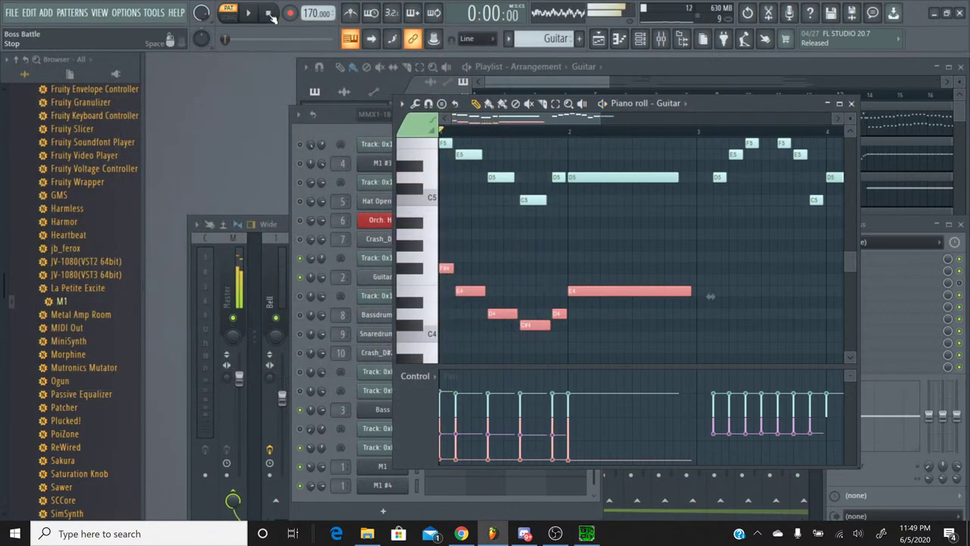
key(space)
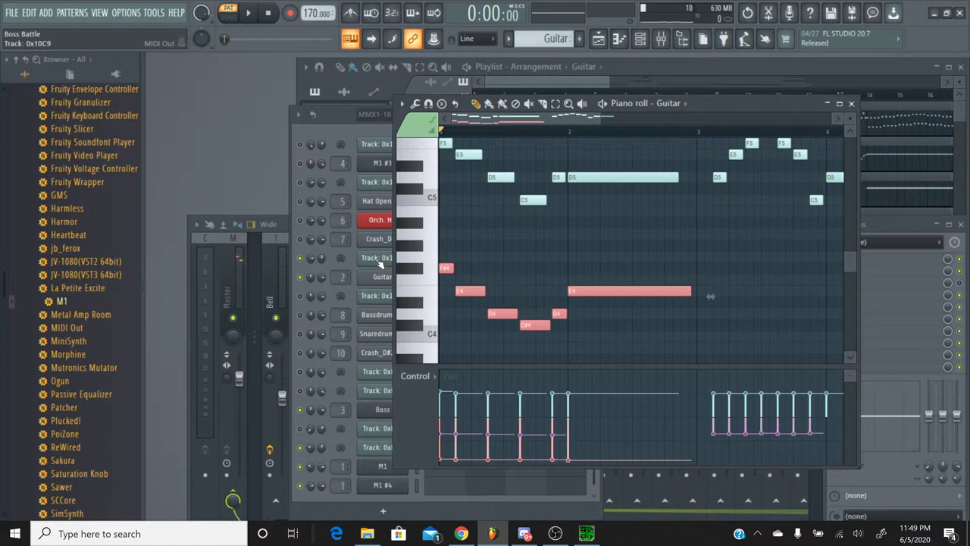
key(Up)
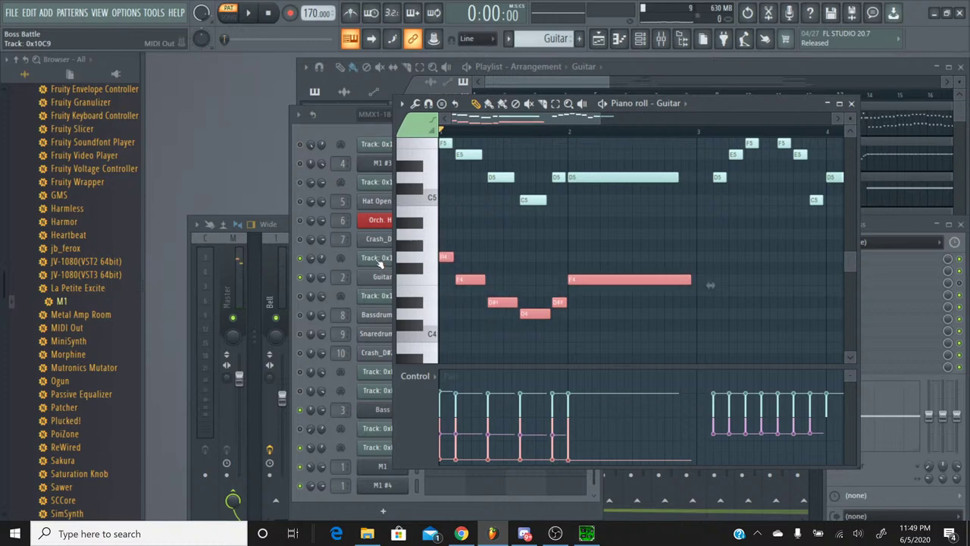
click(247, 15)
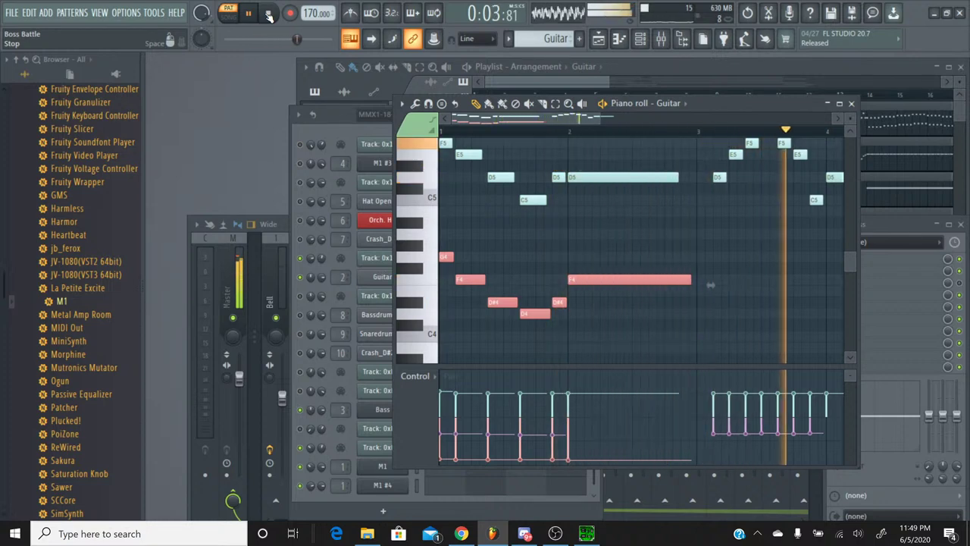
click(268, 16)
Try the lower phrase another semitone higher, play the pattern, and shift the phrase back down one semitone
key(Up)
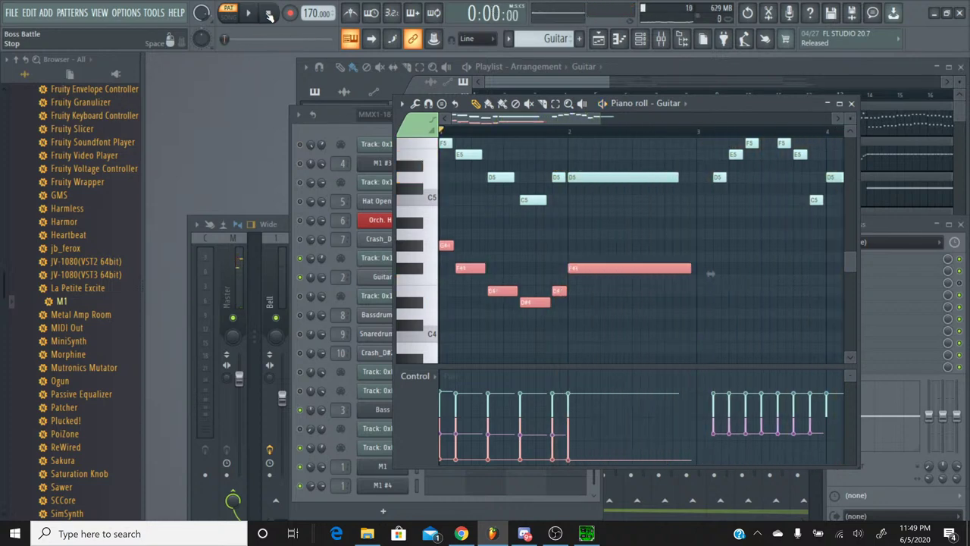
key(space)
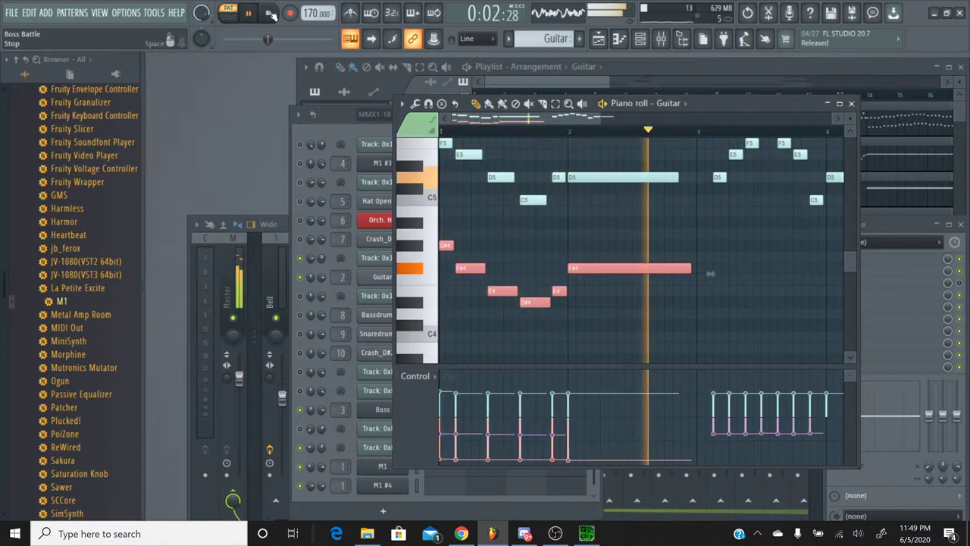
click(271, 14)
key(Down)
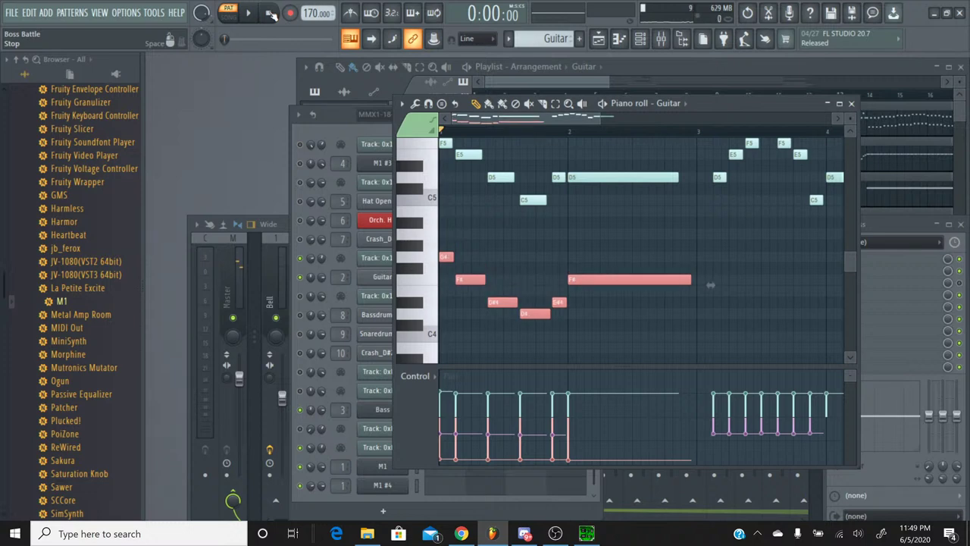
Play the Guitar pattern, check the live chat in YouTube Studio, and return to FL Studio to replay the pattern
key(space)
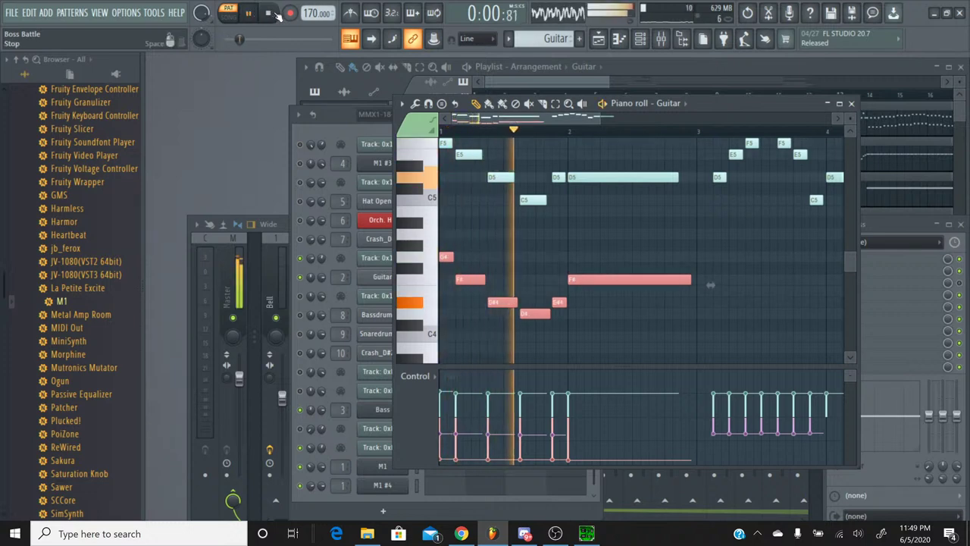
key(space)
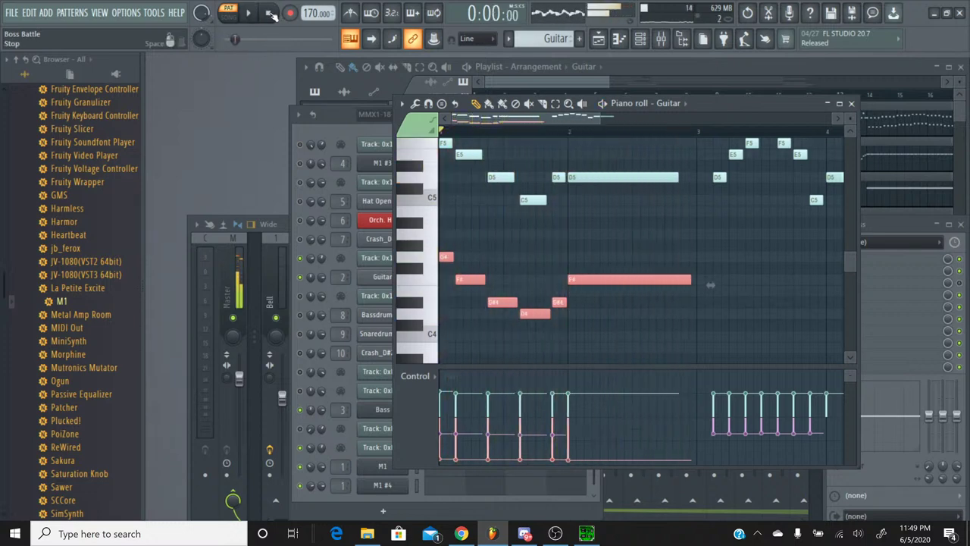
click(461, 533)
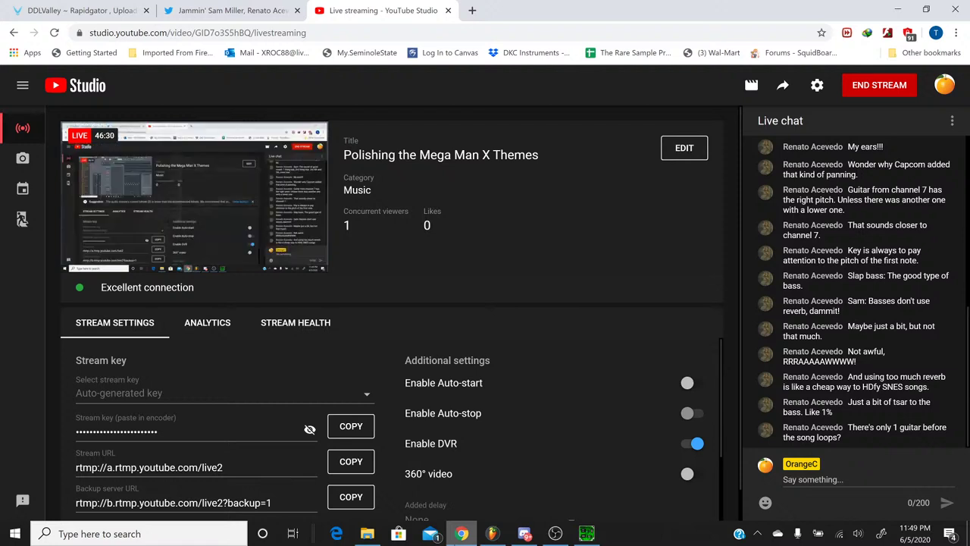
click(461, 533)
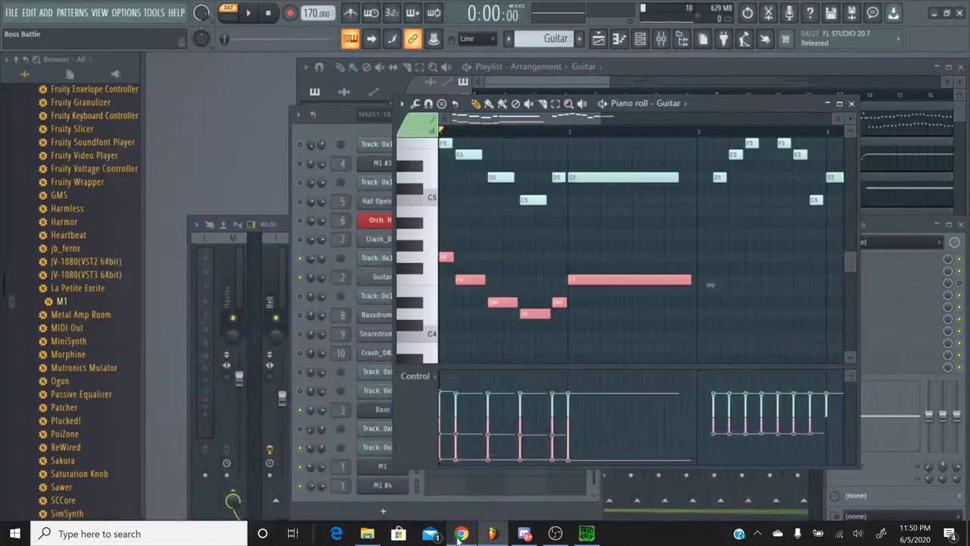
click(248, 13)
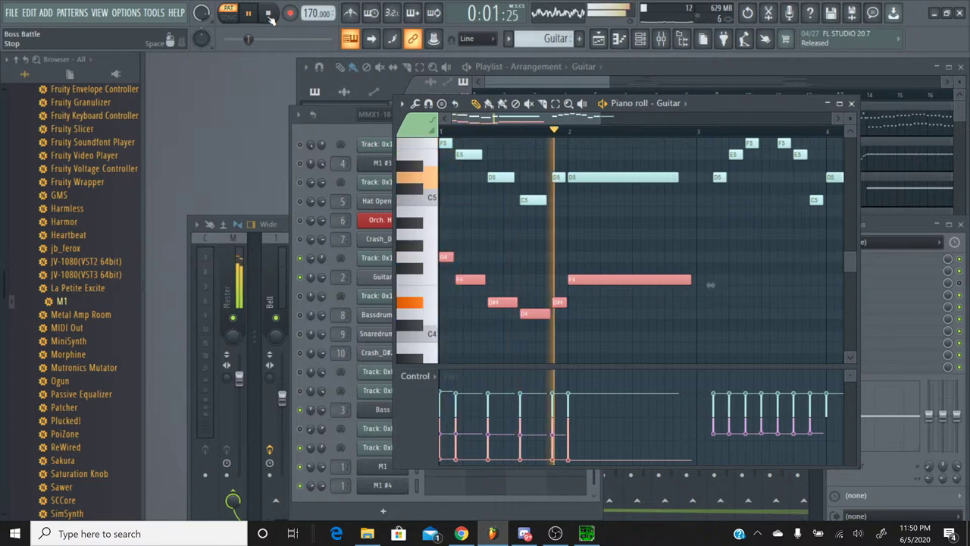
click(268, 14)
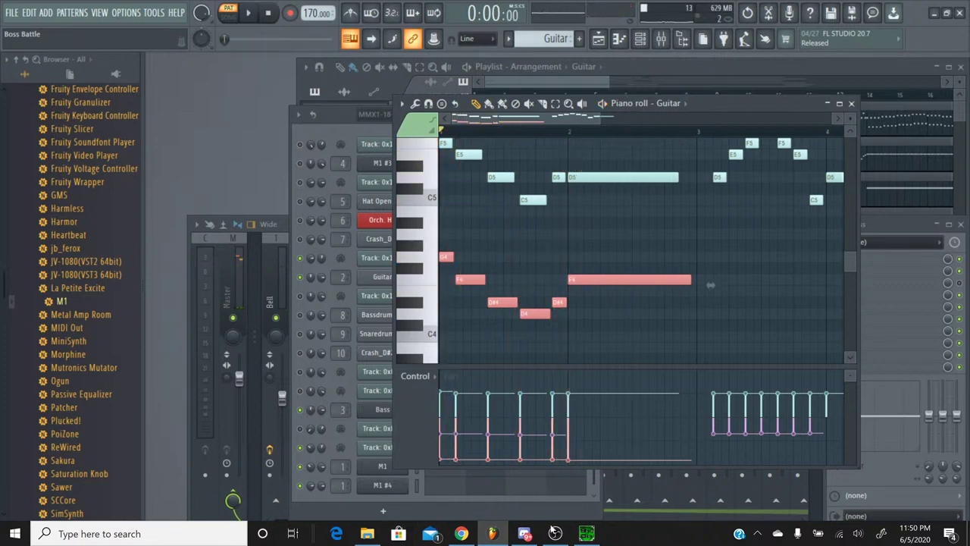
Switch to SPCTool, listen to the original Boss Battle track, and return to the Guitar piano roll
click(587, 533)
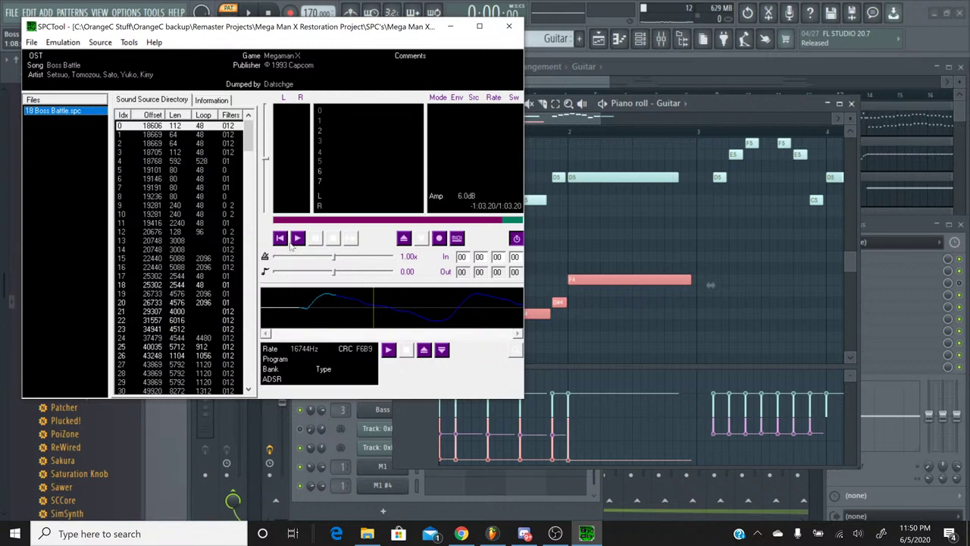
click(298, 238)
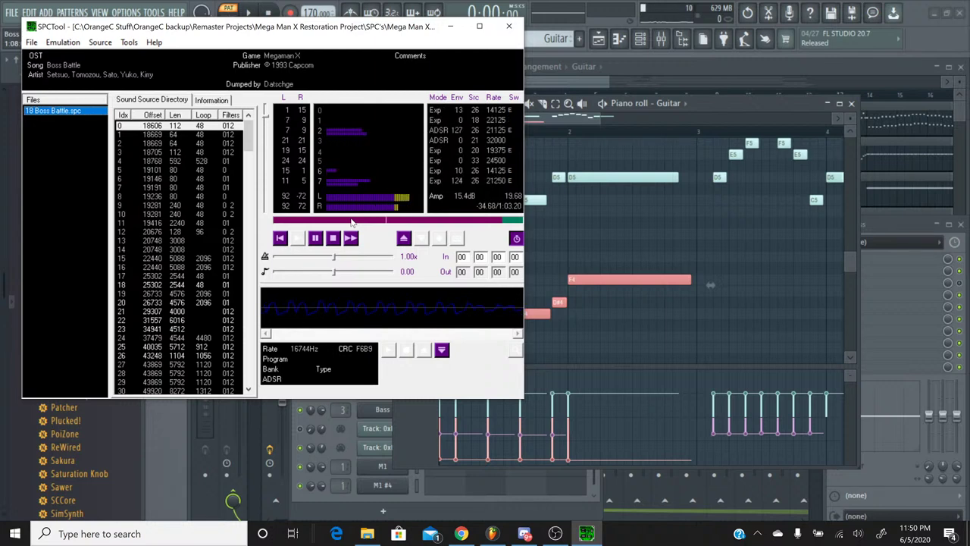
click(333, 239)
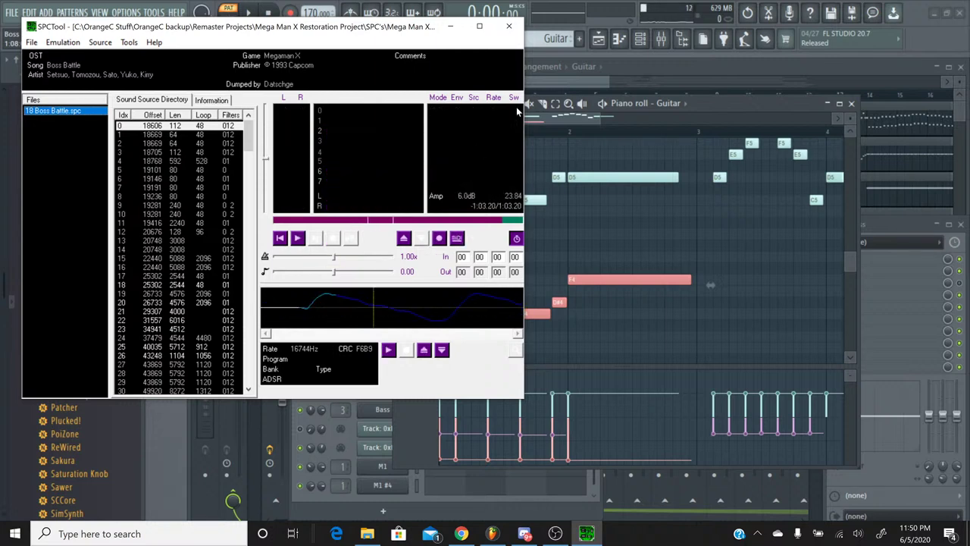
click(704, 105)
Play the start of the Guitar pattern several times to compare the lower phrase's pitch with the original
click(251, 16)
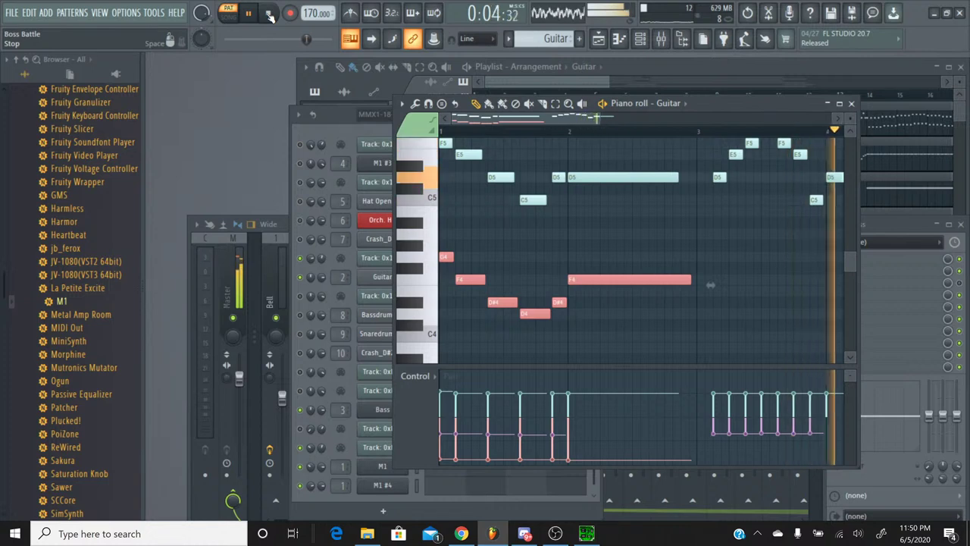
click(269, 16)
click(247, 15)
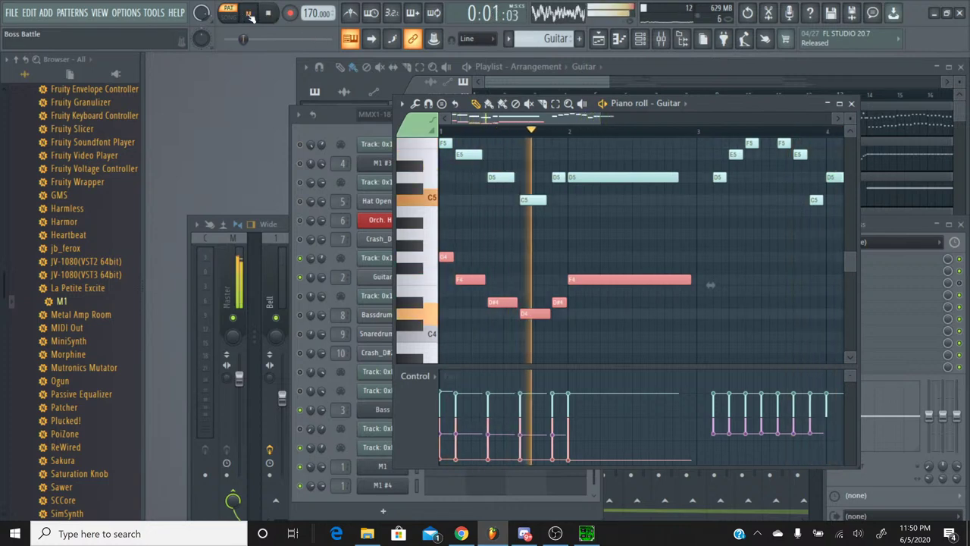
click(267, 13)
click(248, 14)
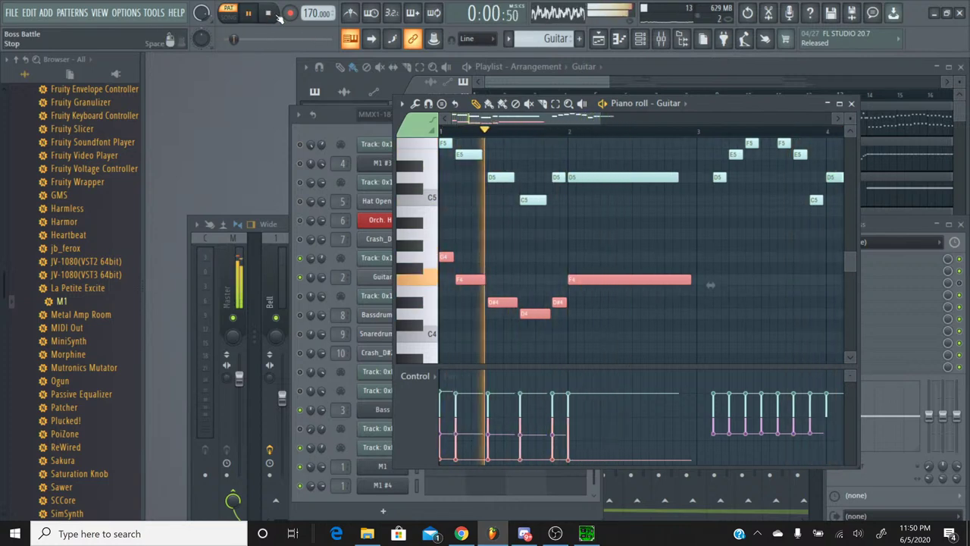
click(277, 15)
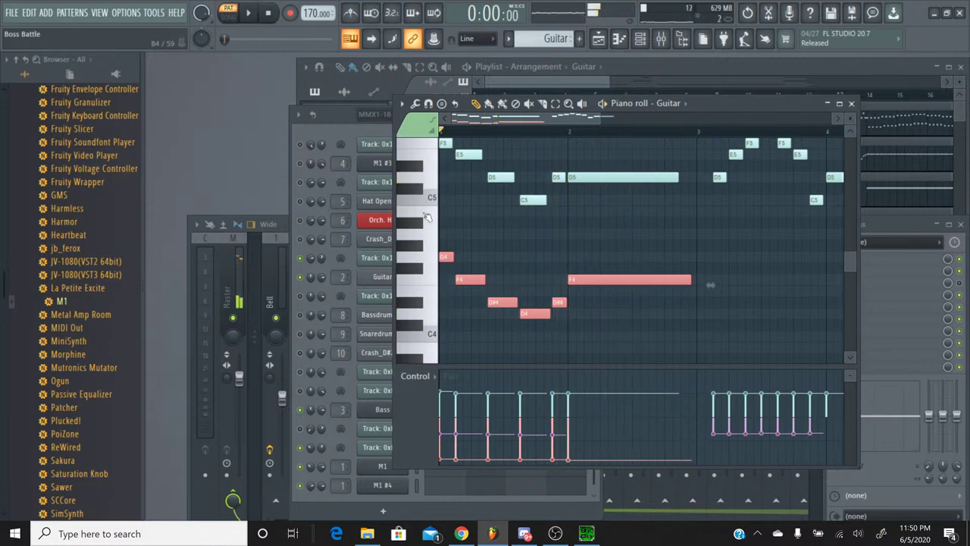
Audition the A4 and G4 piano keys and raise the selected lower phrase by two semitones so it starts on A4
click(411, 241)
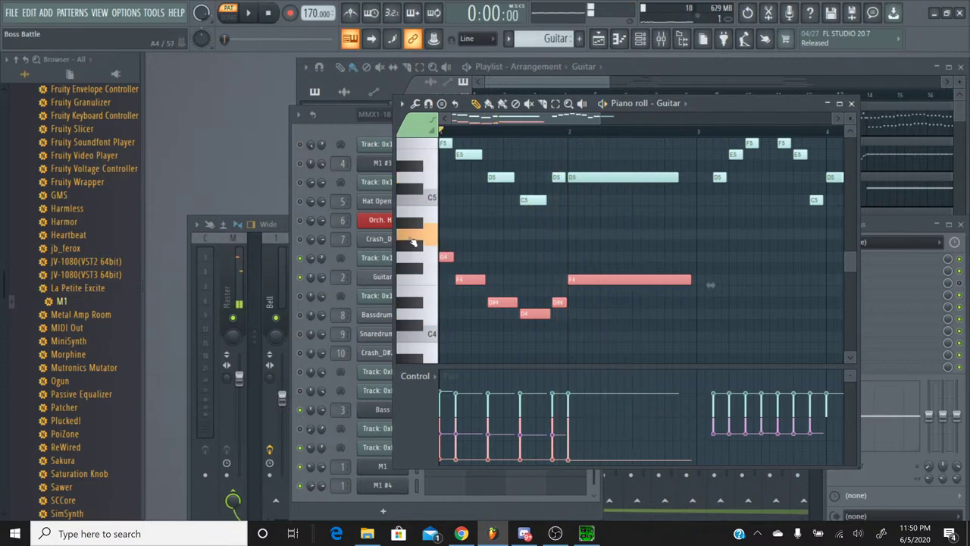
click(412, 241)
click(416, 263)
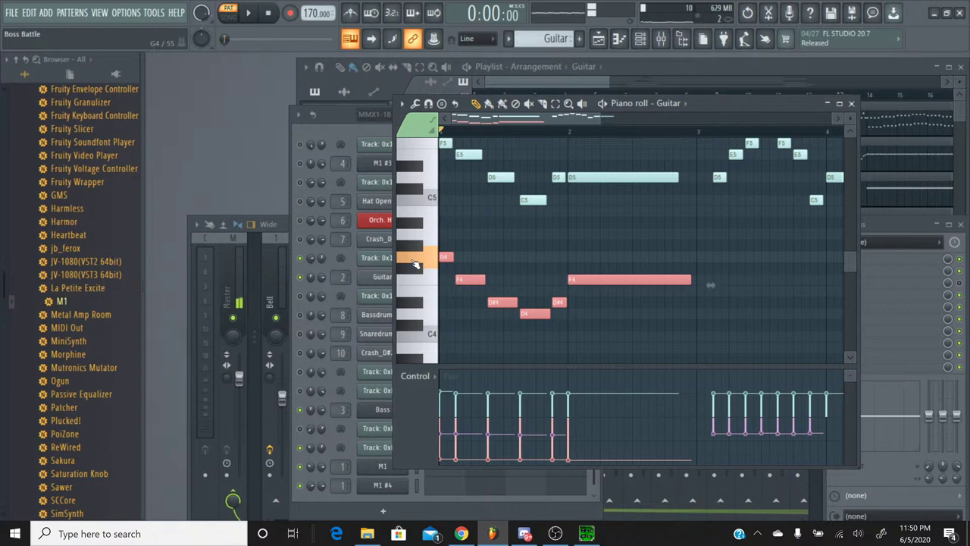
click(416, 264)
click(416, 264)
click(411, 251)
key(Up)
key(Up)
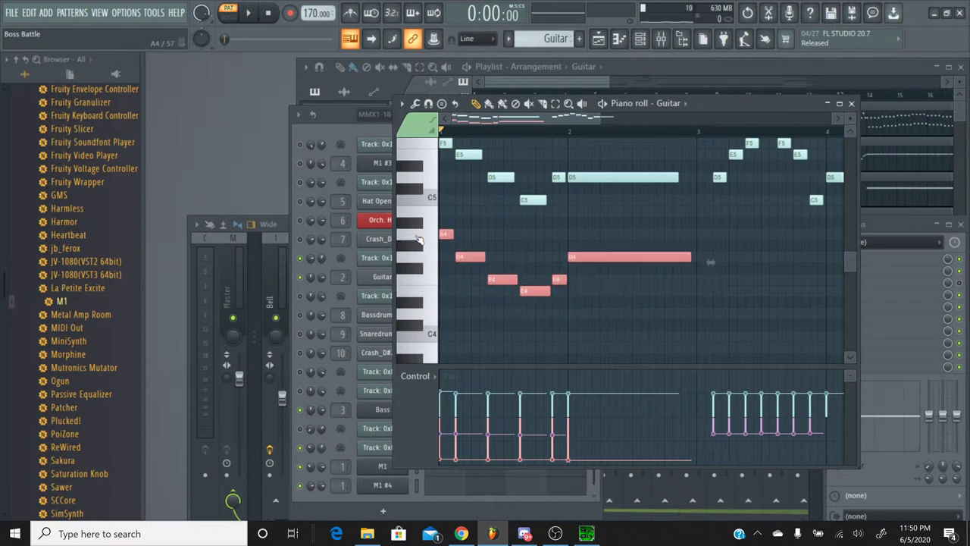
Listen to the raised lower phrase, check the YouTube Studio live chat, and play the Guitar pattern again in FL Studio
key(space)
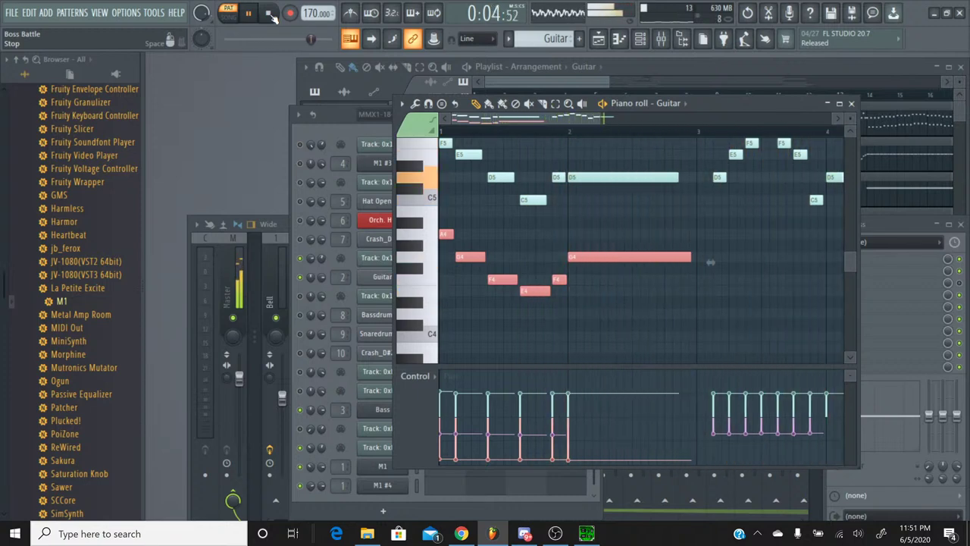
click(269, 14)
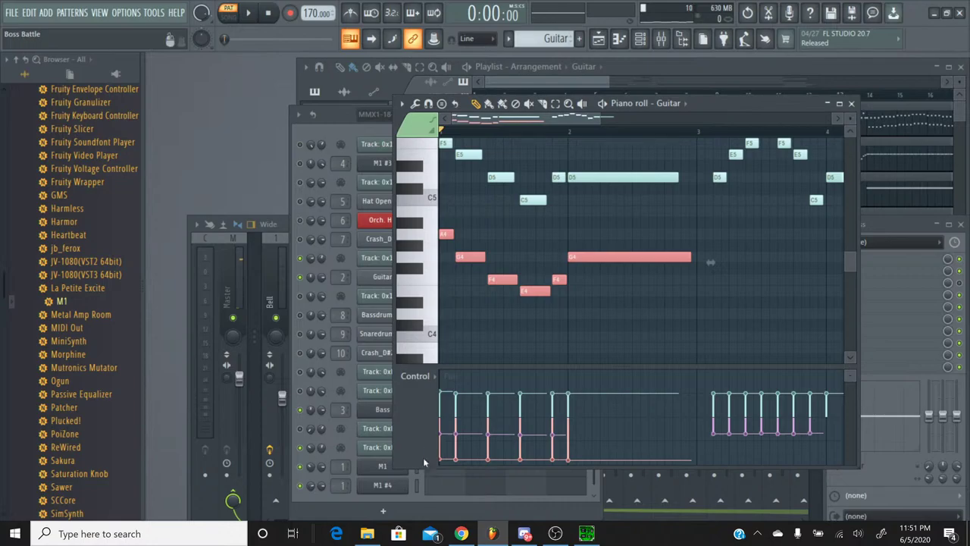
click(457, 536)
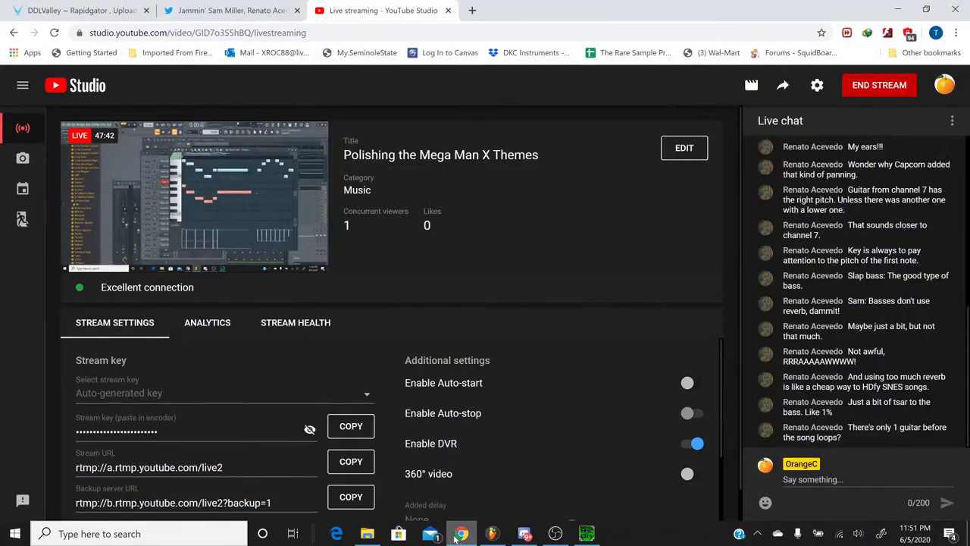
click(493, 534)
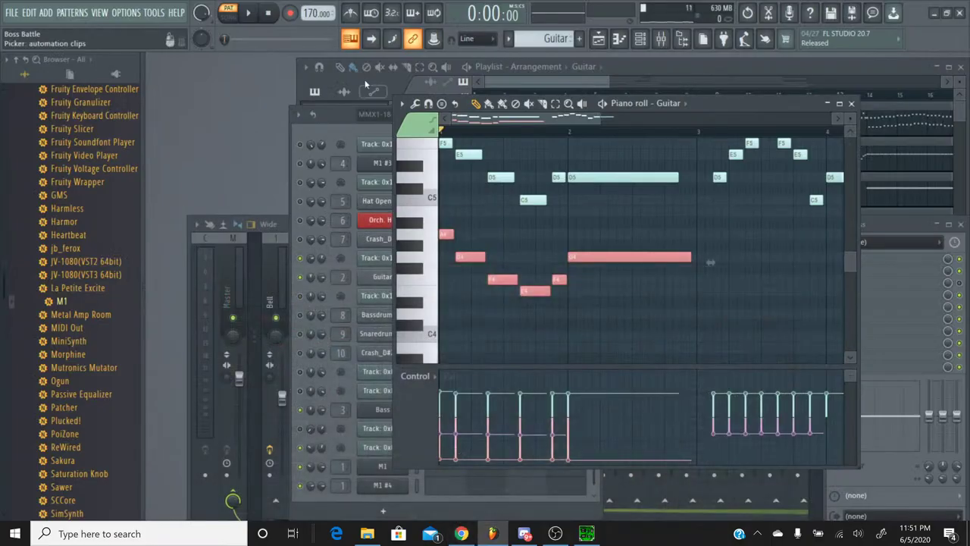
click(256, 15)
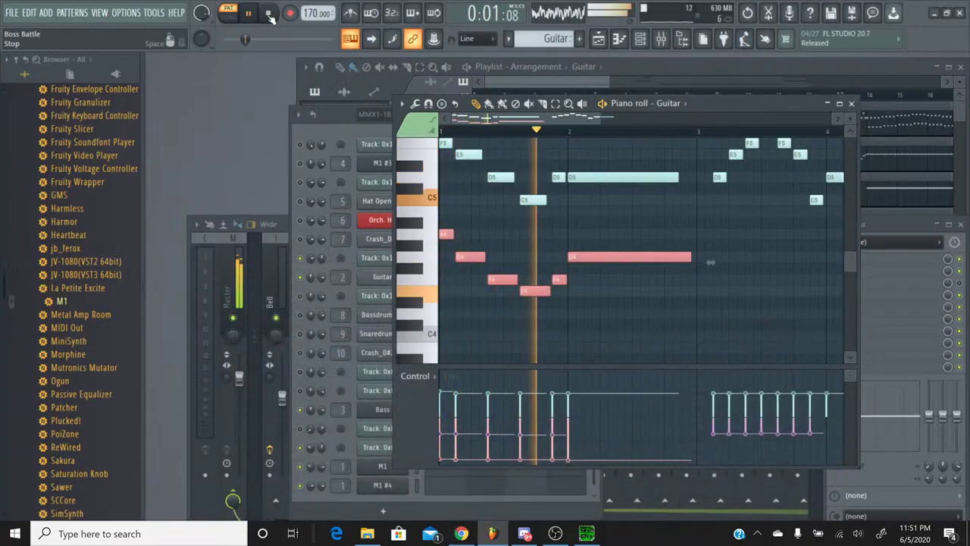
key(space)
Switch to SPCTool and play the middle of the original Boss Battle track twice as a pitch reference
click(587, 535)
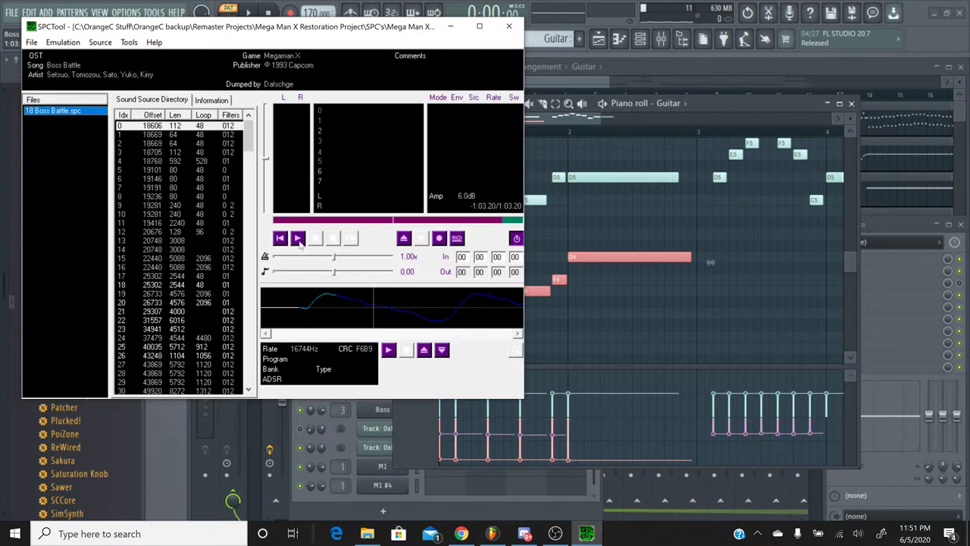
click(298, 238)
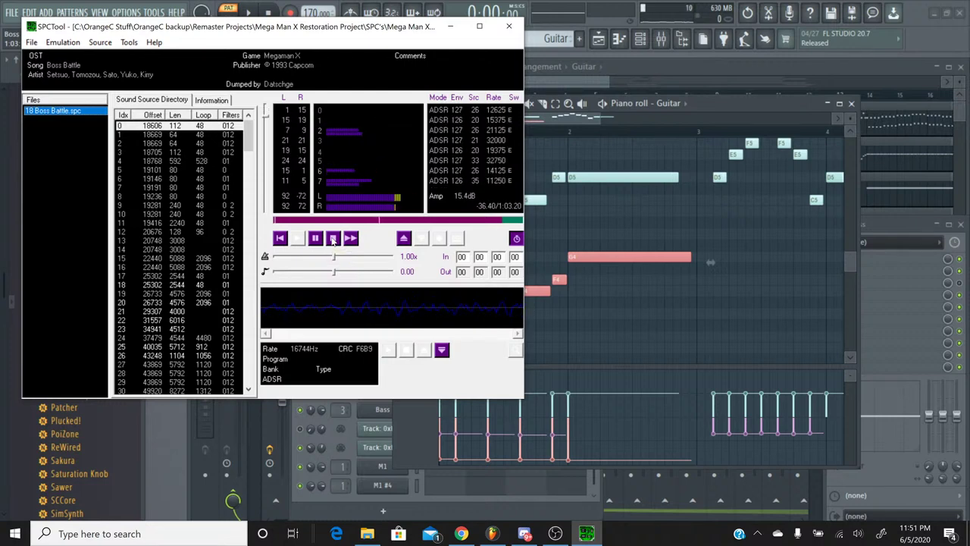
click(332, 239)
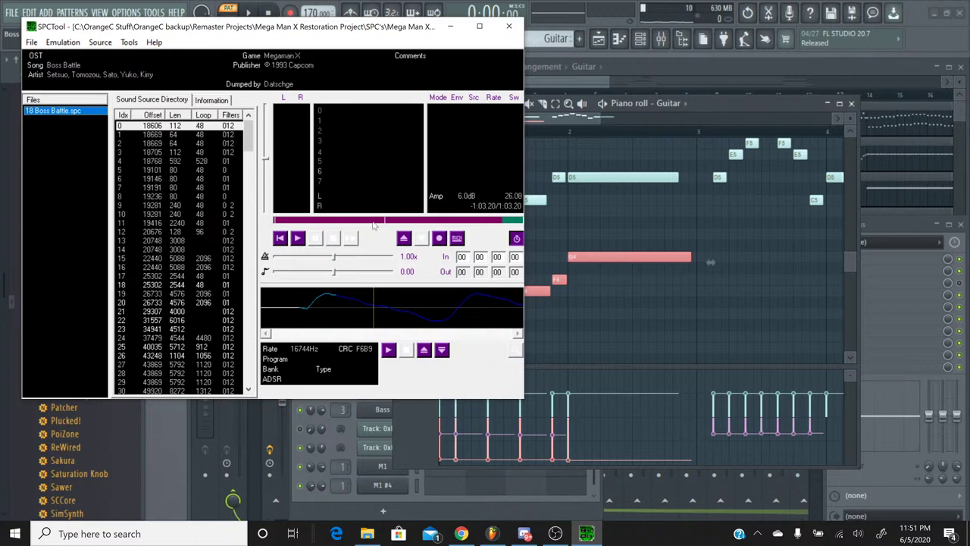
click(296, 239)
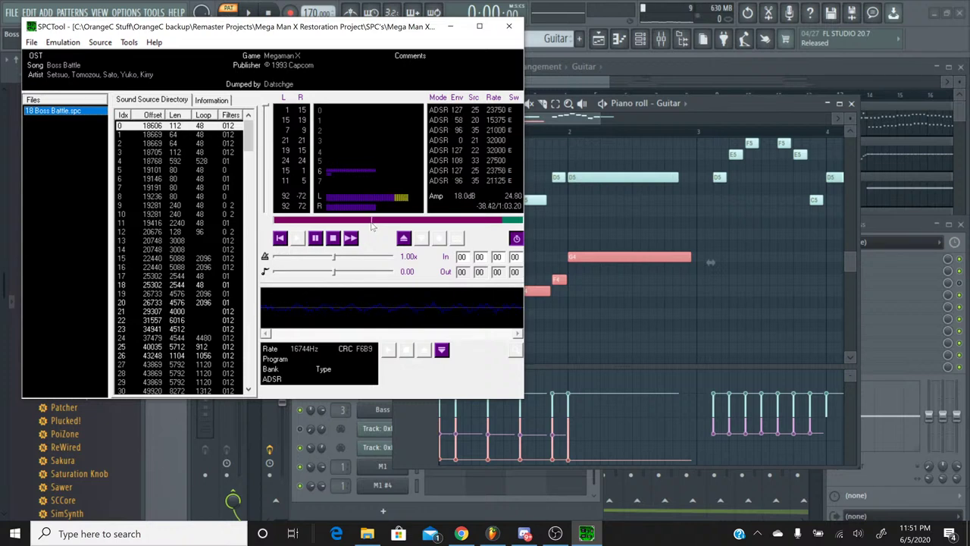
click(334, 239)
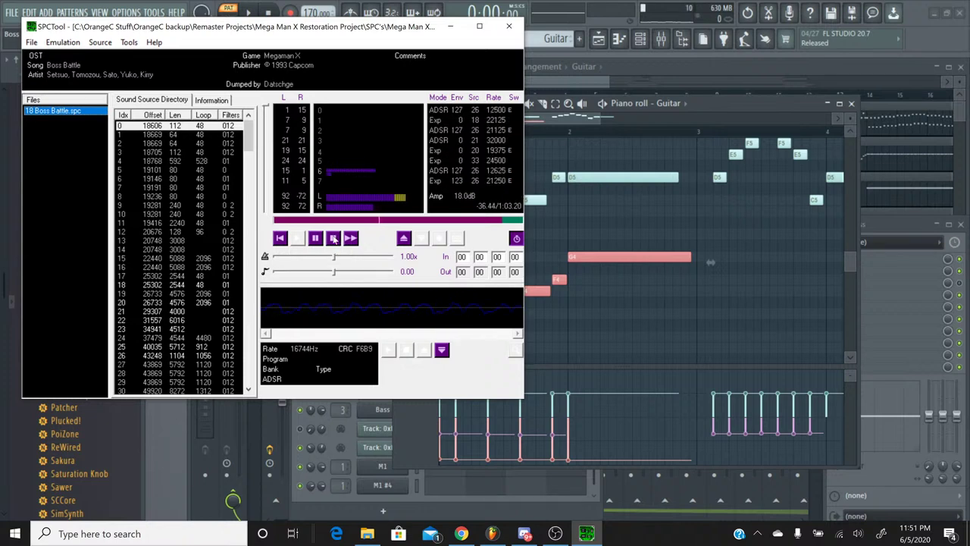
Play the Guitar pattern in FL Studio for comparison, stop it, and close its piano roll
click(249, 14)
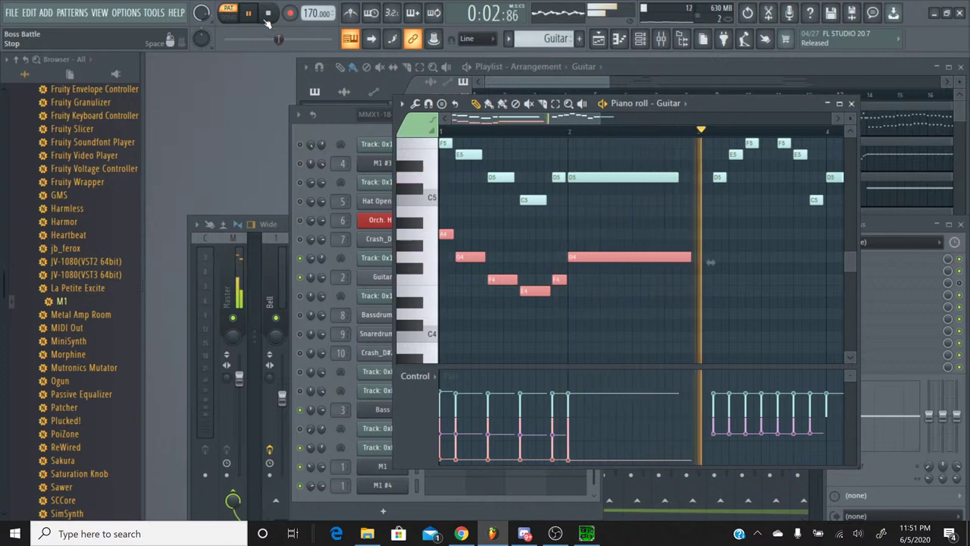
click(266, 17)
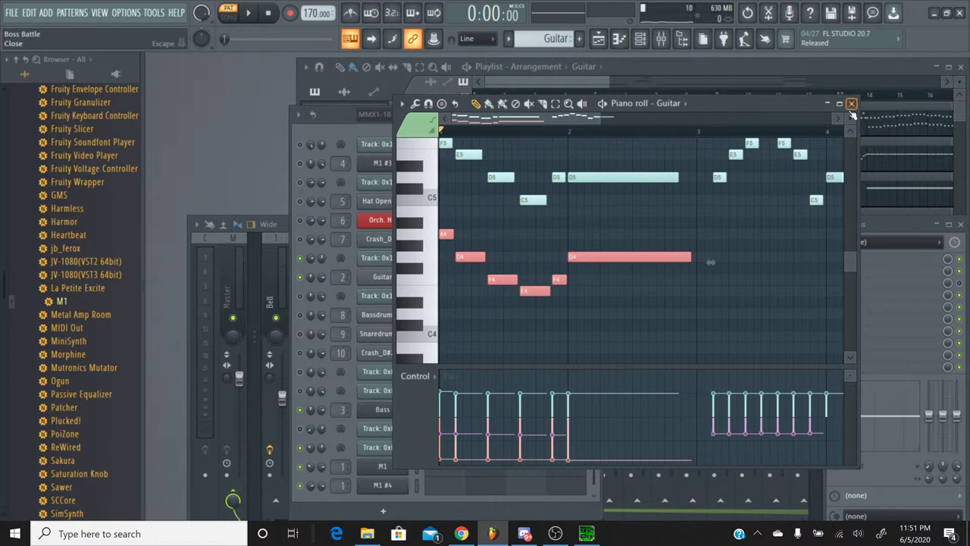
click(852, 105)
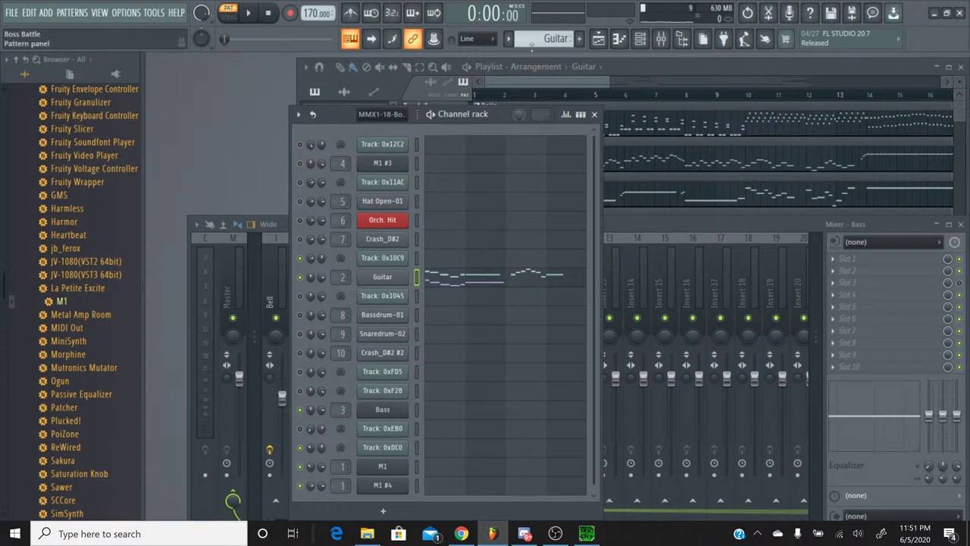
Bring the mixer forward, select the Guitar track, and enable and open its Fruity Chorus effect
click(614, 234)
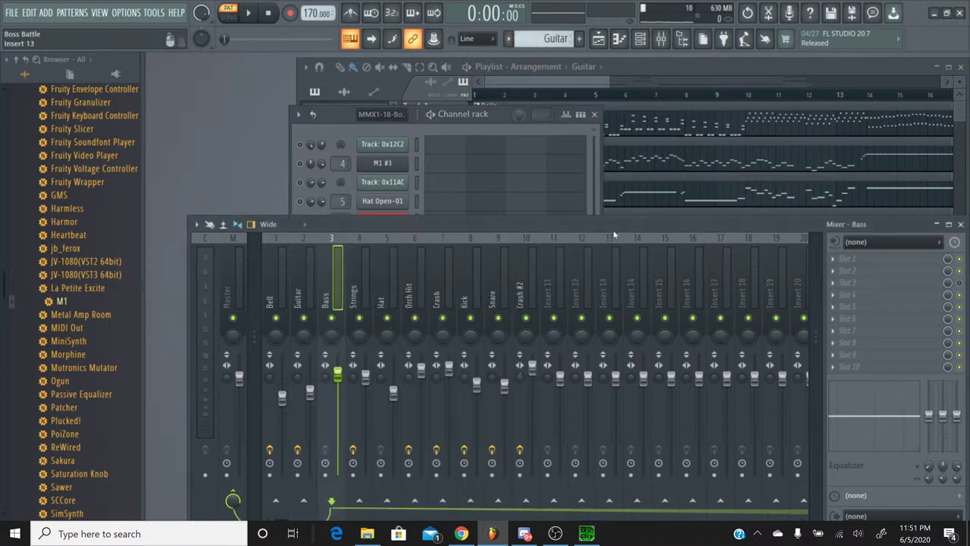
click(308, 239)
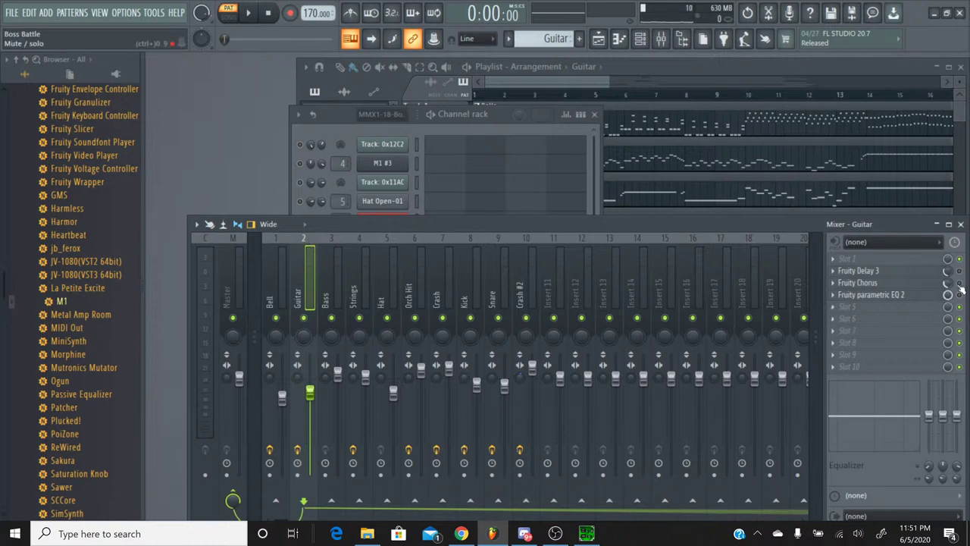
click(899, 285)
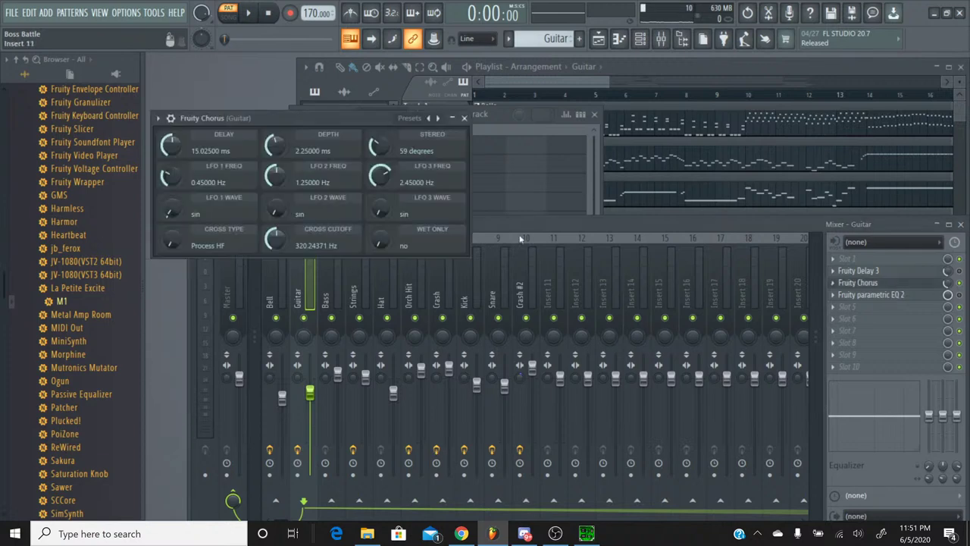
Audition Fruity Chorus presets while the Guitar pattern plays, settle on Fat Clean, and close the effect
click(441, 120)
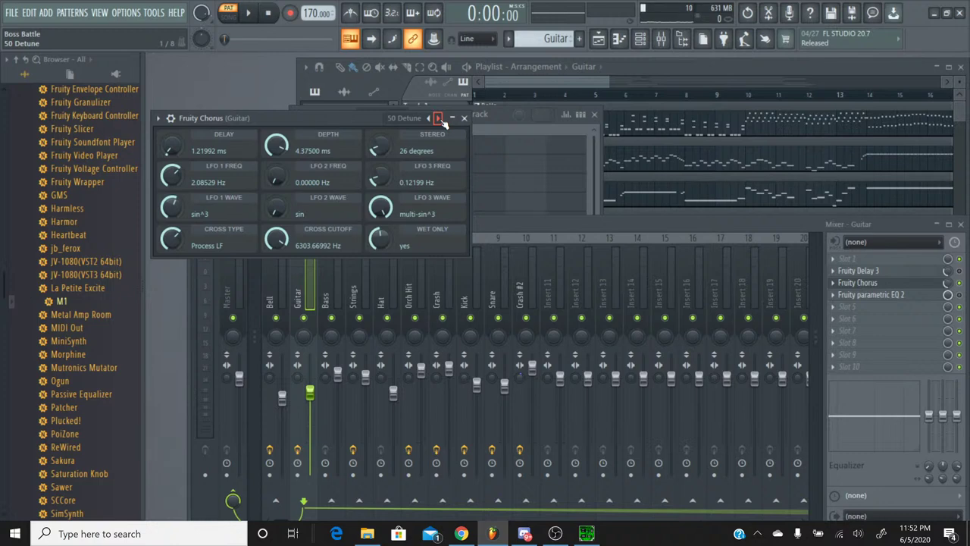
click(440, 119)
click(248, 13)
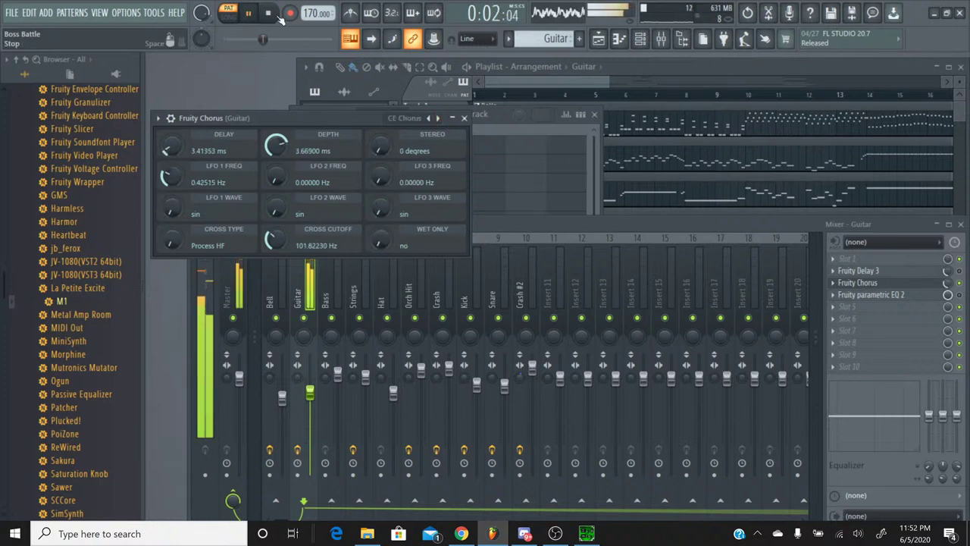
click(438, 119)
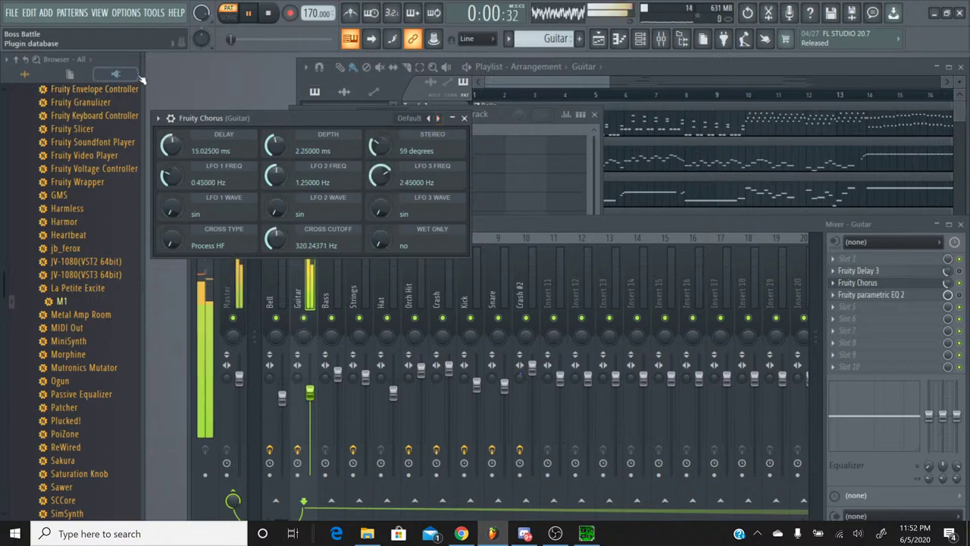
click(438, 119)
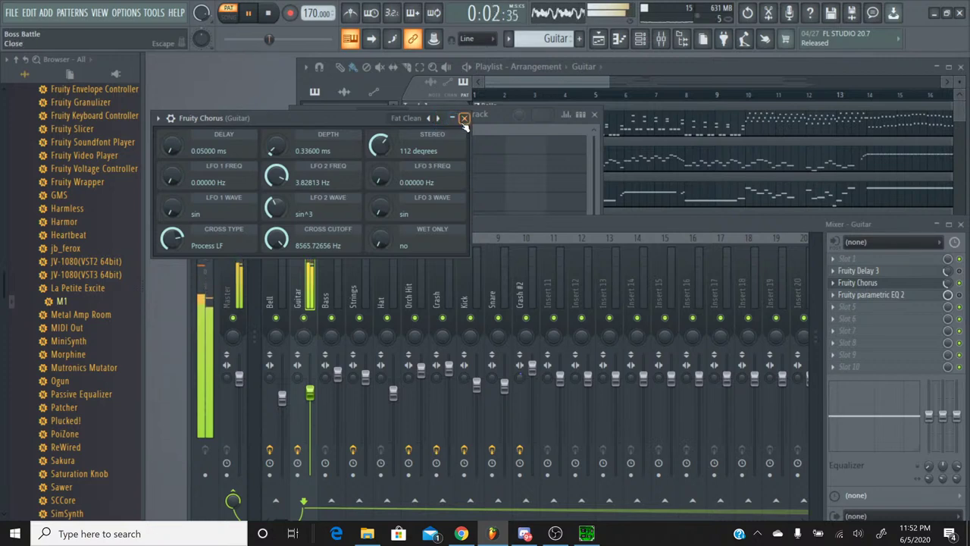
click(464, 118)
click(268, 15)
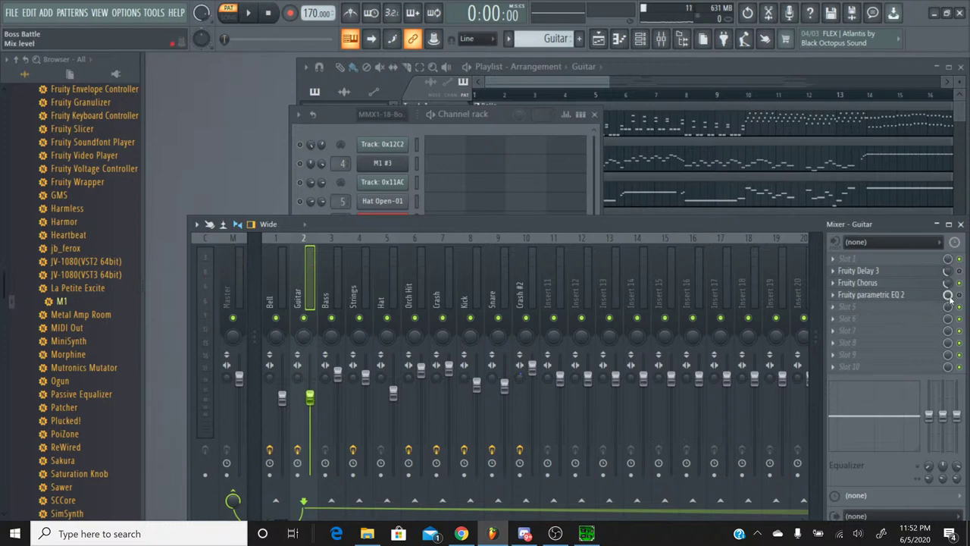
Review the Guitar track's Fruity parametric EQ 2 and replace it with a fresh instance in the same slot
click(885, 295)
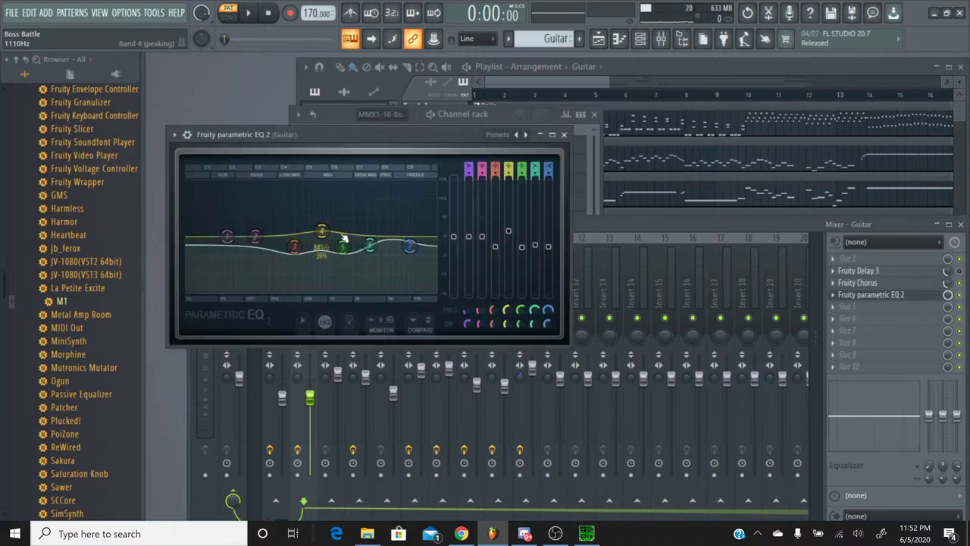
click(564, 135)
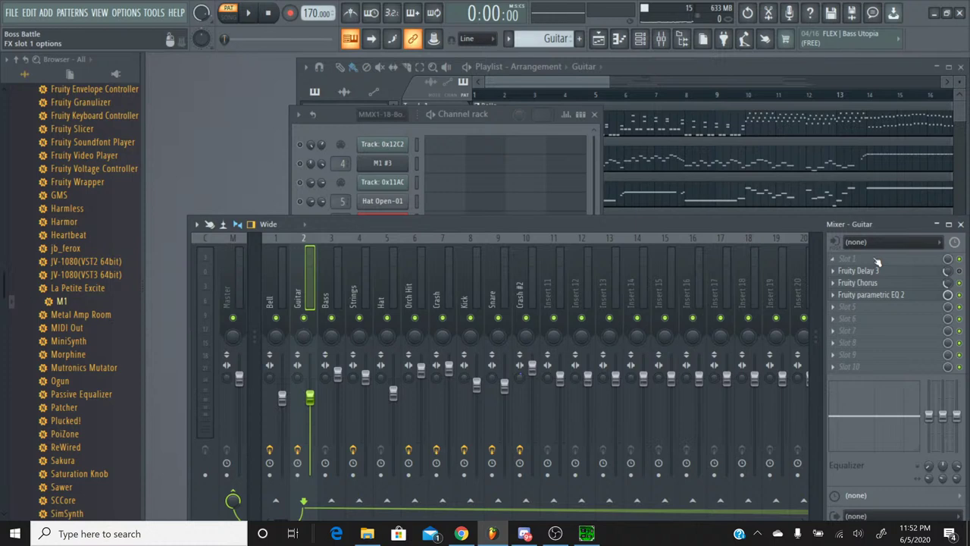
click(834, 297)
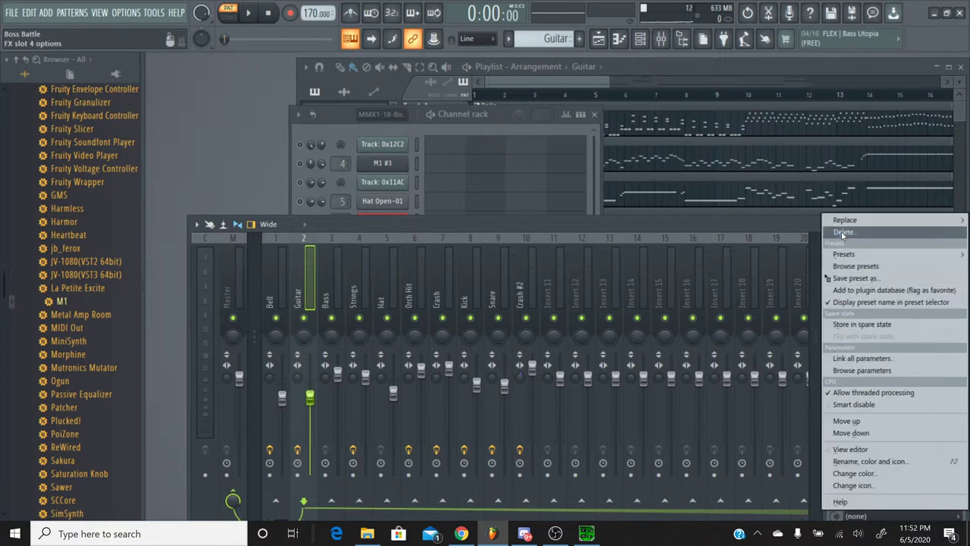
mouse_move(842, 226)
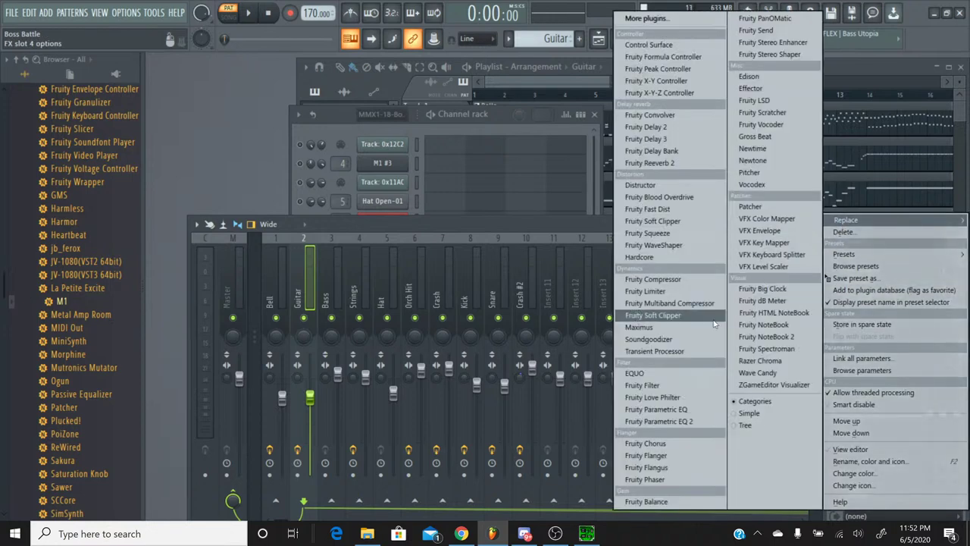
click(661, 418)
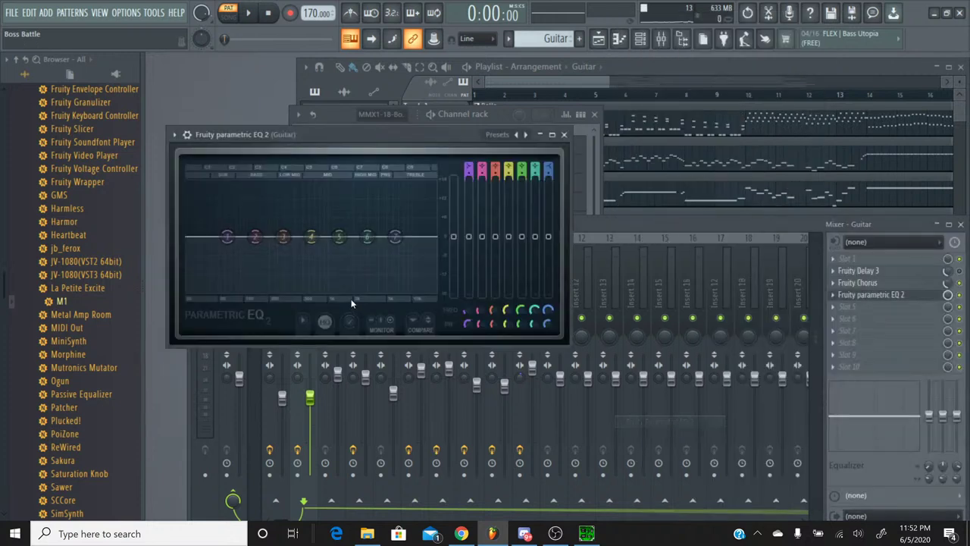
During playback, make EQ band 3 a high pass in the low mids and raise band 7 slightly
key(space)
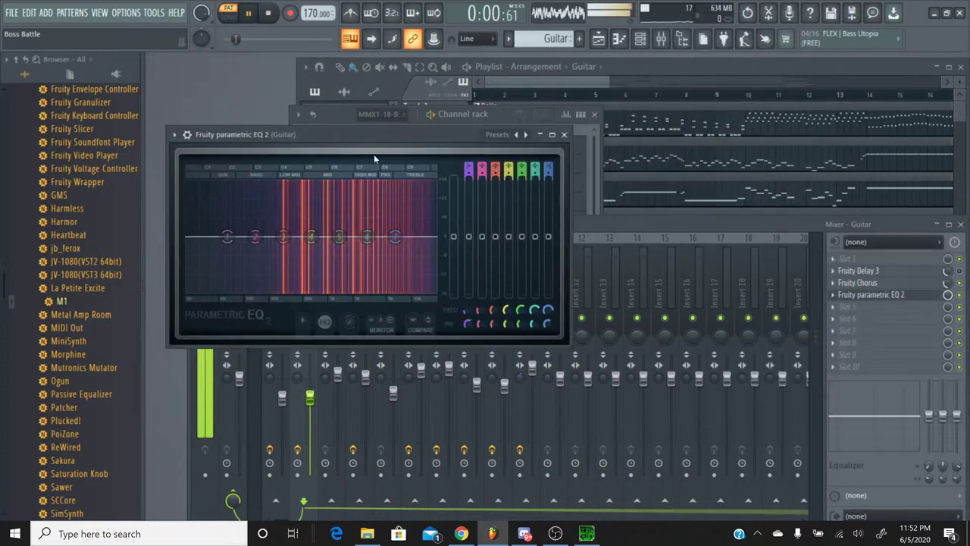
right_click(287, 241)
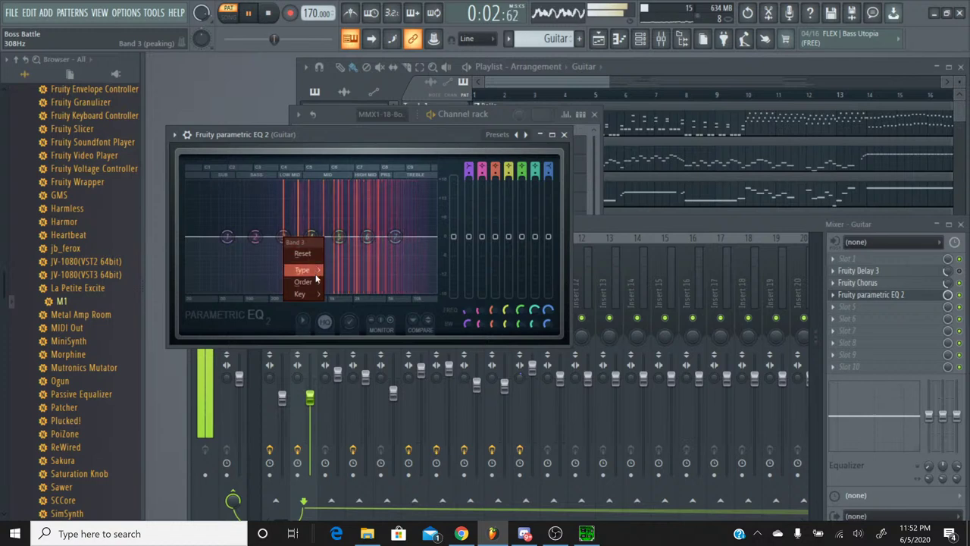
mouse_move(313, 271)
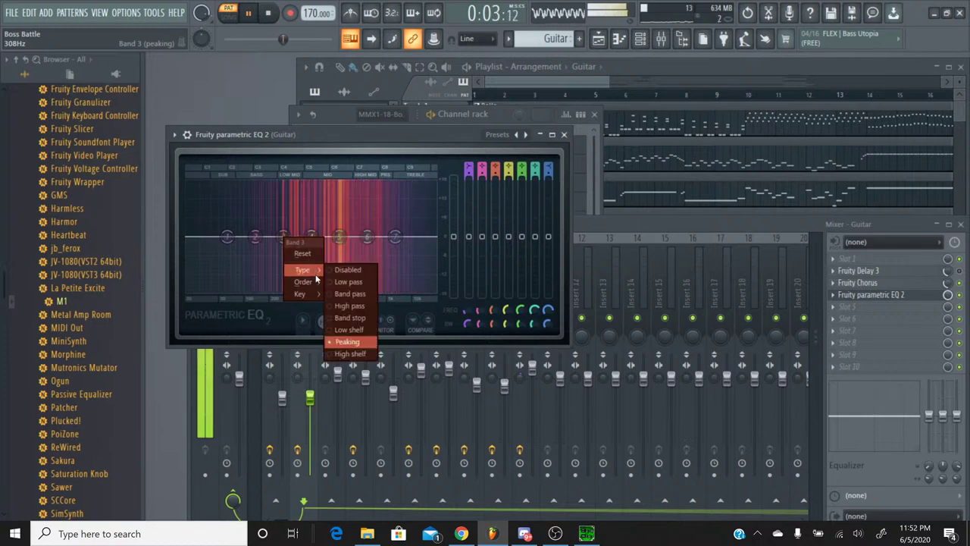
click(349, 305)
mouse_move(288, 239)
mouse_down()
mouse_move(299, 238)
mouse_move(290, 235)
mouse_up()
drag(395, 236, 391, 235)
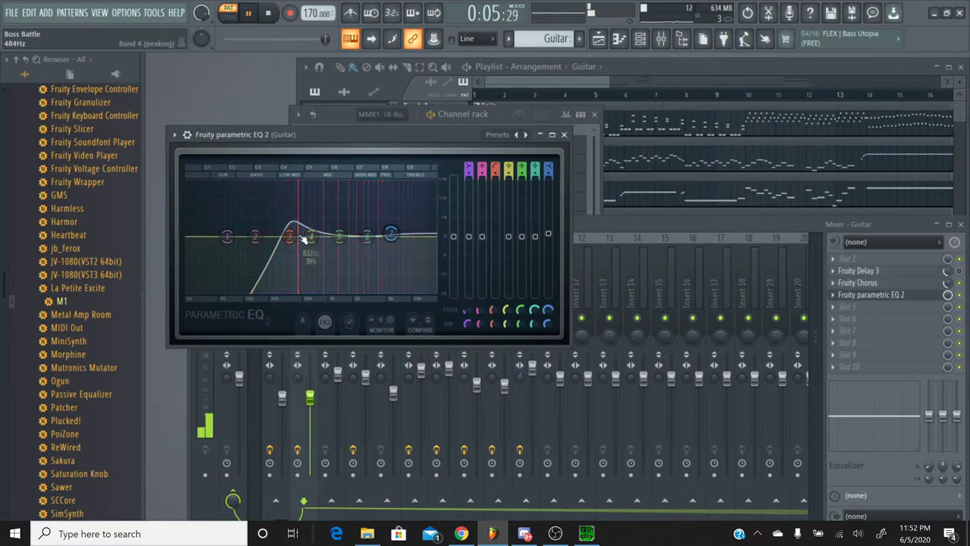
mouse_move(291, 237)
mouse_down()
mouse_move(298, 241)
mouse_move(283, 237)
mouse_up()
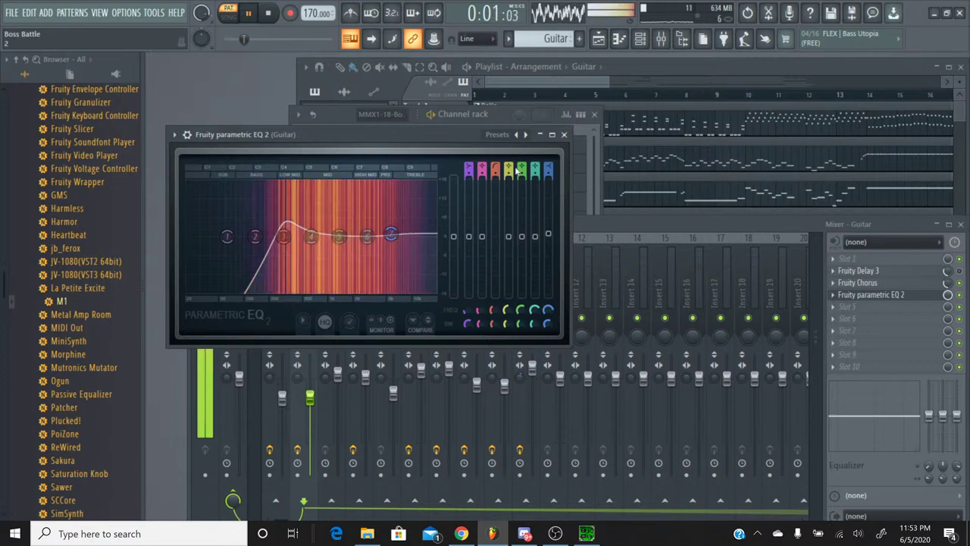
Close the EQ, lower the Guitar track's mixer volume slightly, and stop playback
click(564, 134)
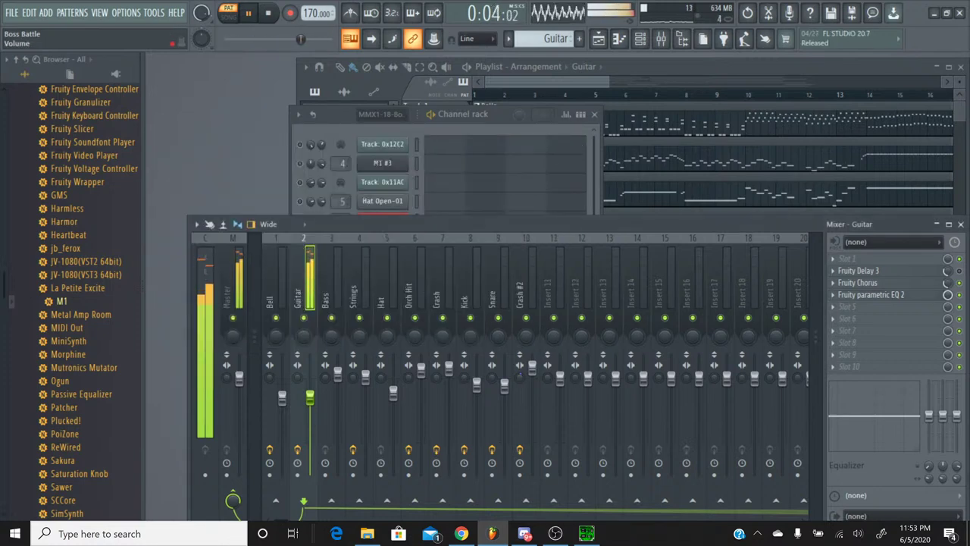
mouse_move(310, 407)
mouse_down()
mouse_move(310, 418)
mouse_move(310, 406)
mouse_up()
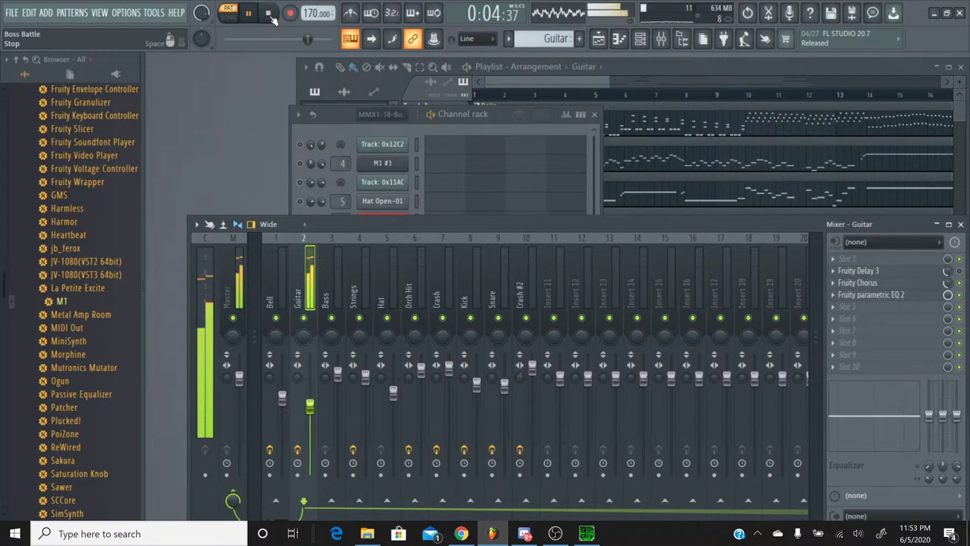
click(270, 14)
Check the YouTube Studio live chat in Chrome, return to FL Studio, and save the Boss Battle project
click(327, 129)
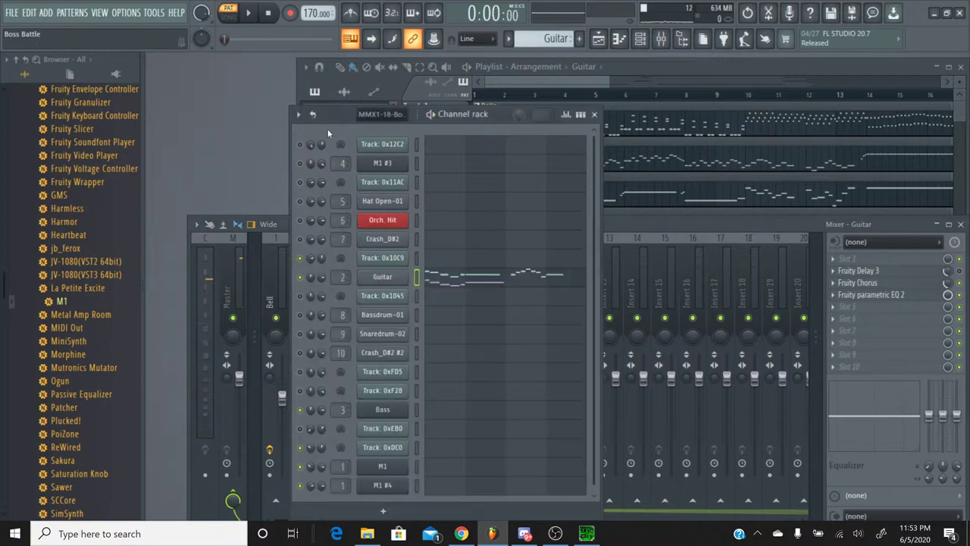
click(461, 534)
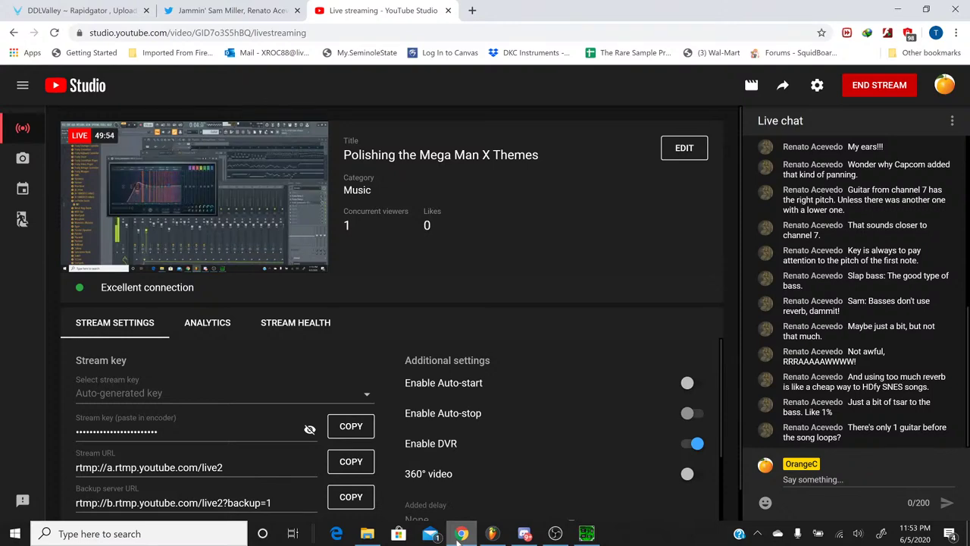
click(492, 533)
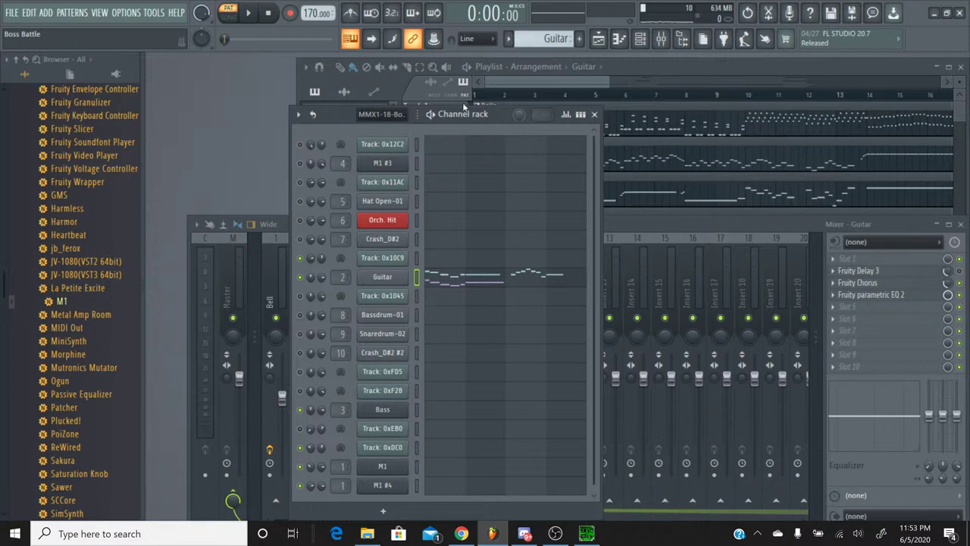
click(15, 12)
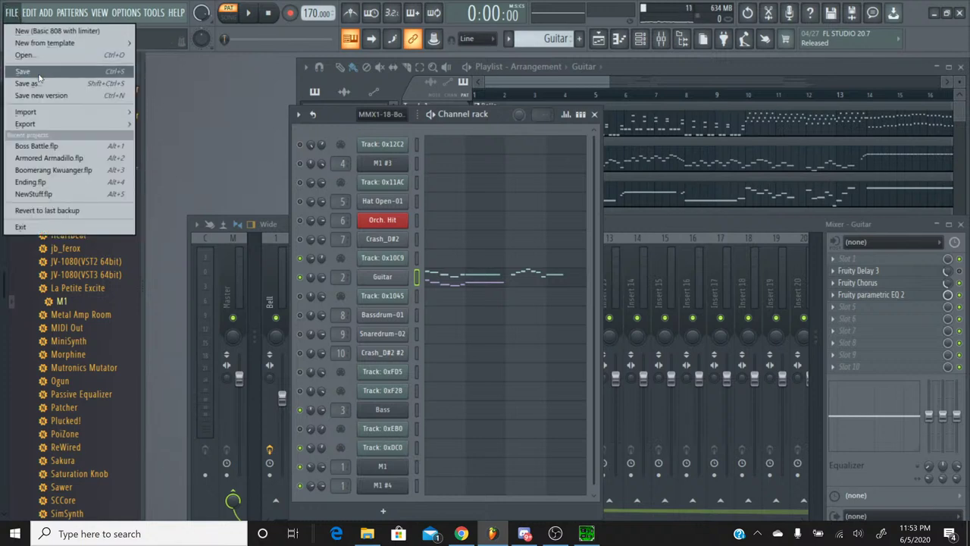
click(34, 71)
View the Strings pattern in the Channel rack and switch to the MMX1-18-Boss Battle pattern
click(509, 40)
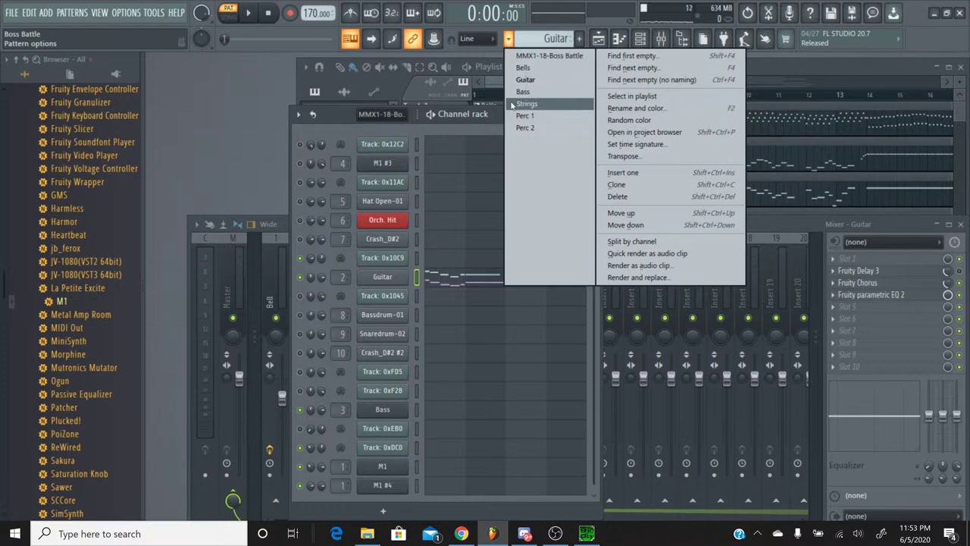
click(526, 103)
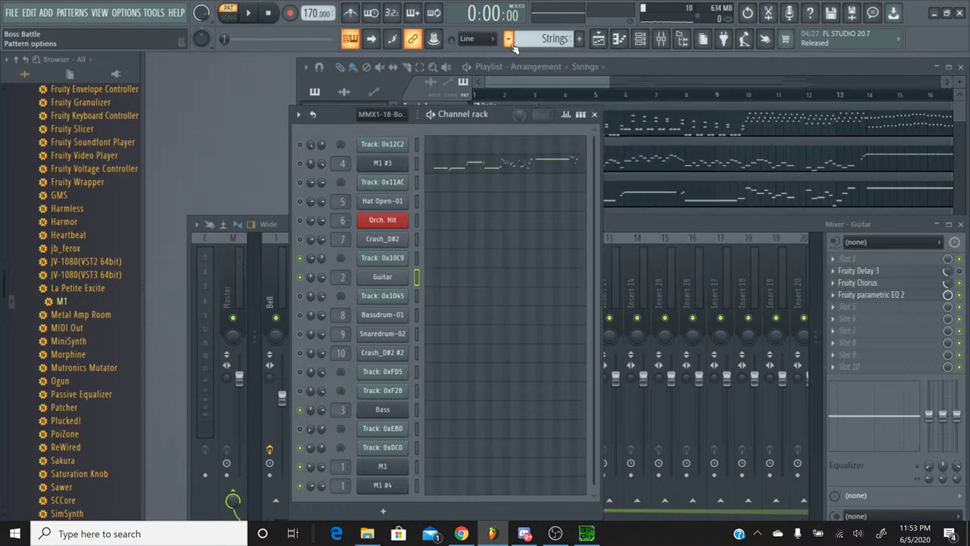
click(509, 39)
click(515, 65)
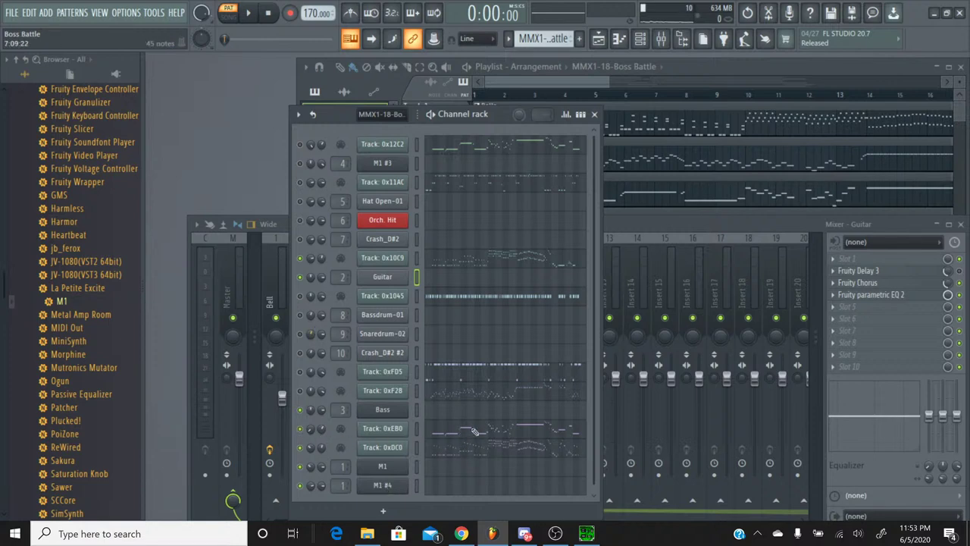
Examine the Track 0xEB0 notes in the piano roll from the opening bars through the phrase ending at bar 22
click(474, 430)
click(555, 103)
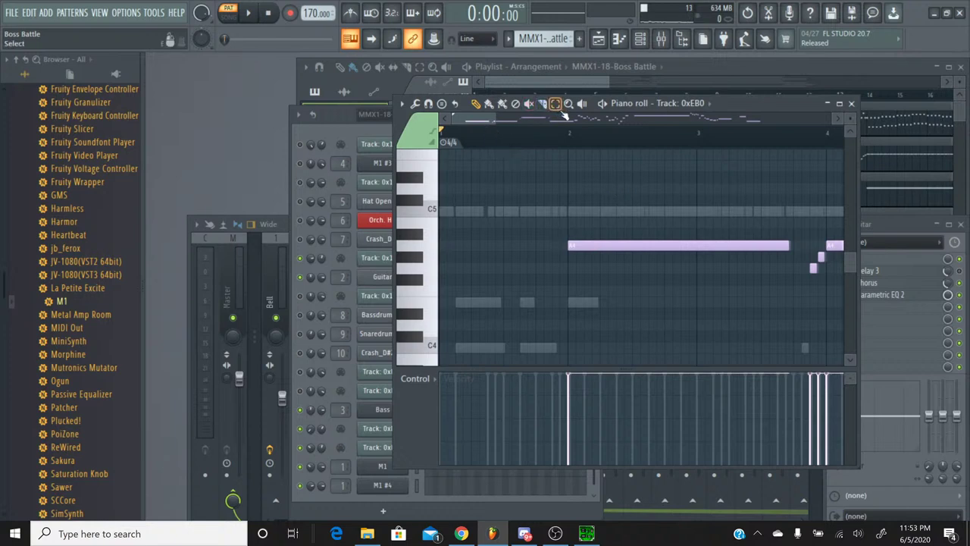
drag(541, 367, 819, 282)
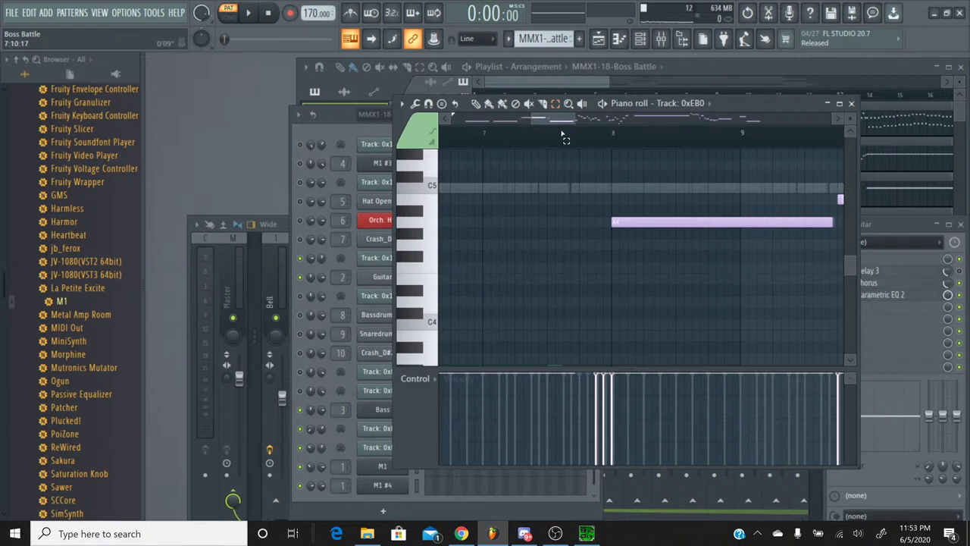
scroll(565, 138, down, 6)
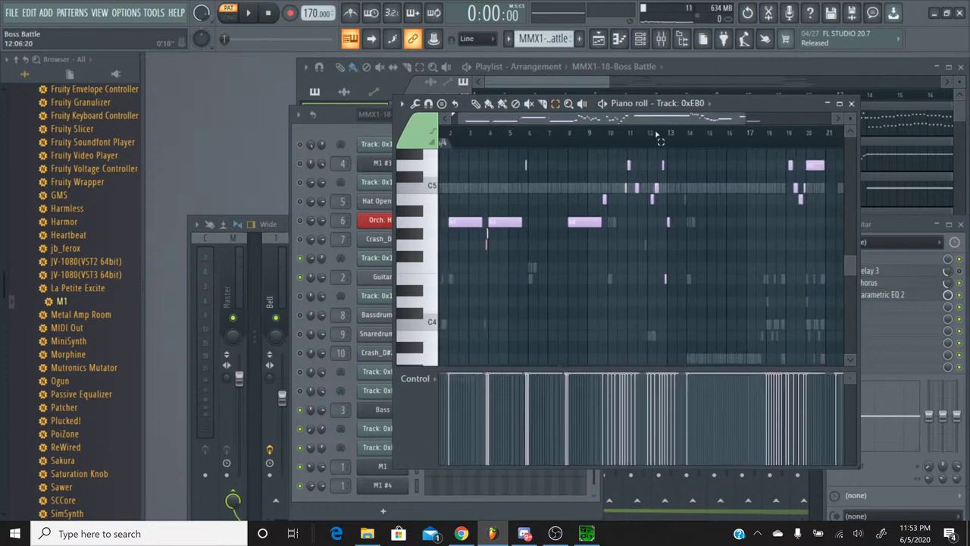
scroll(660, 136, up, 2)
scroll(691, 261, up, 4)
drag(664, 121, 769, 123)
scroll(715, 240, down, 2)
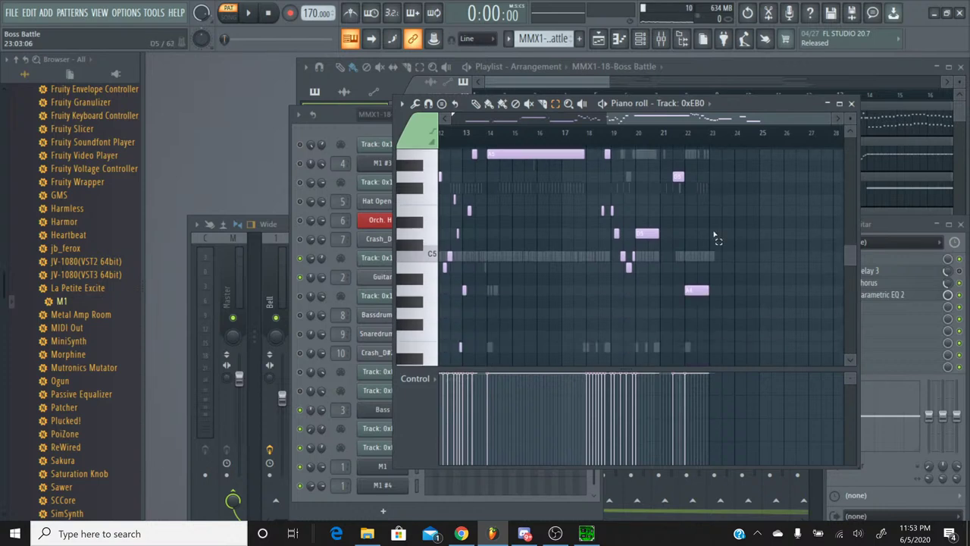
scroll(648, 141, up, 5)
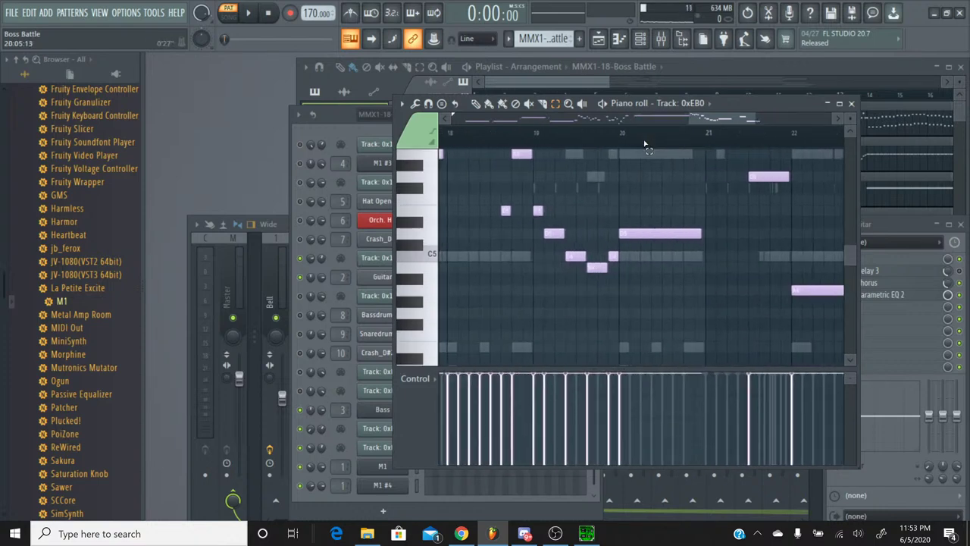
scroll(602, 193, up, 1)
scroll(671, 161, up, 2)
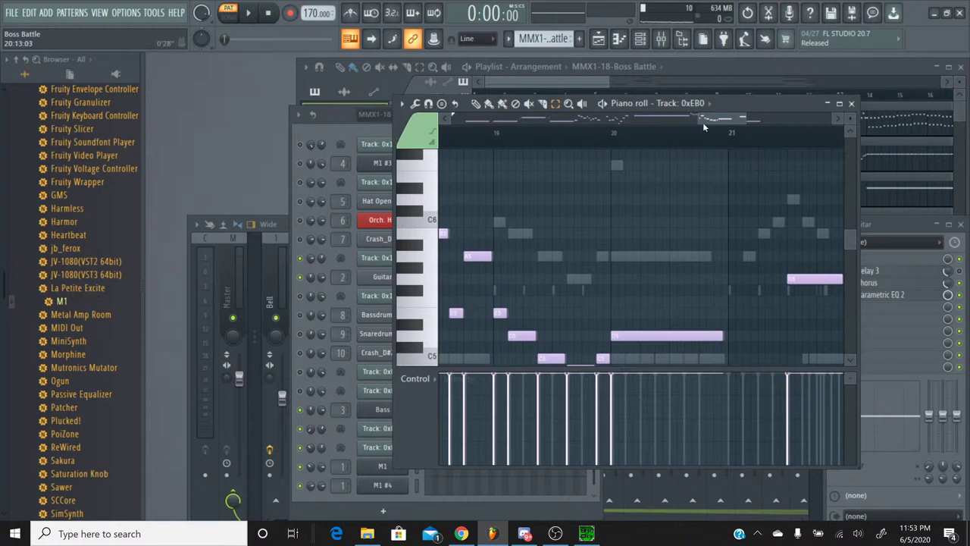
drag(703, 122, 467, 148)
scroll(487, 145, left, 1)
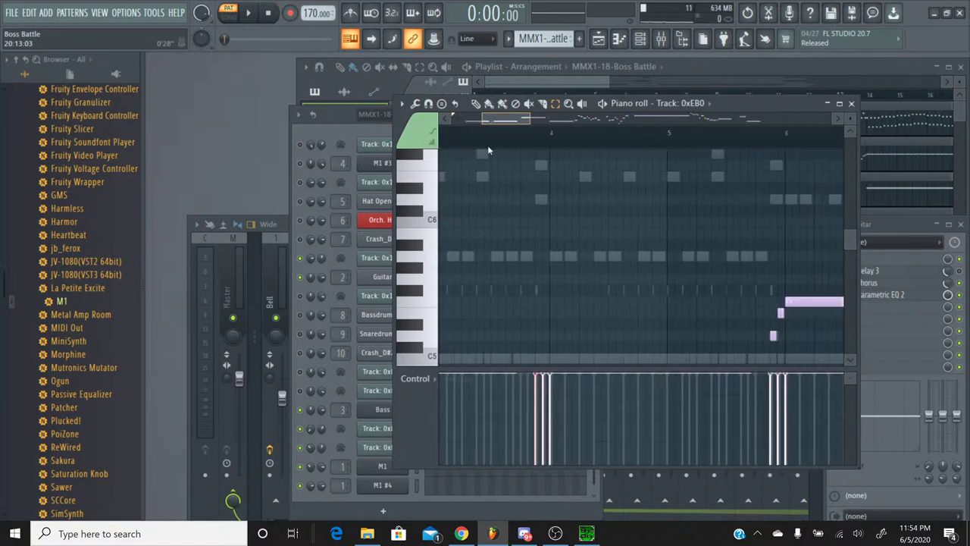
scroll(488, 144, down, 4)
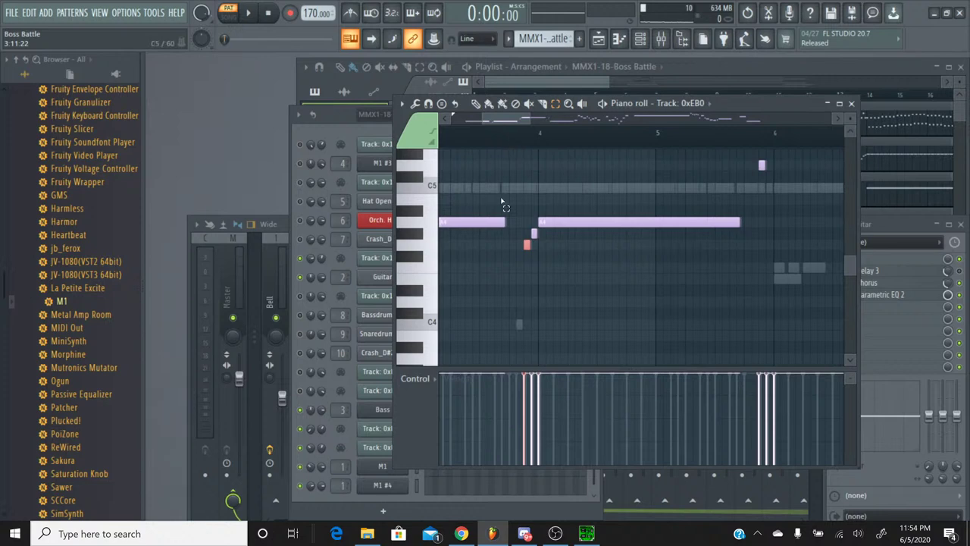
scroll(523, 141, down, 5)
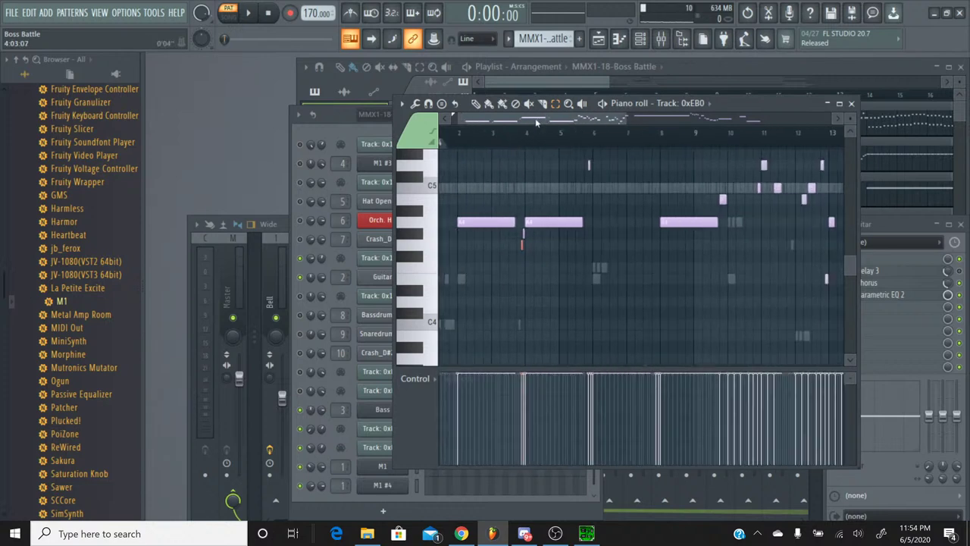
drag(507, 123, 498, 123)
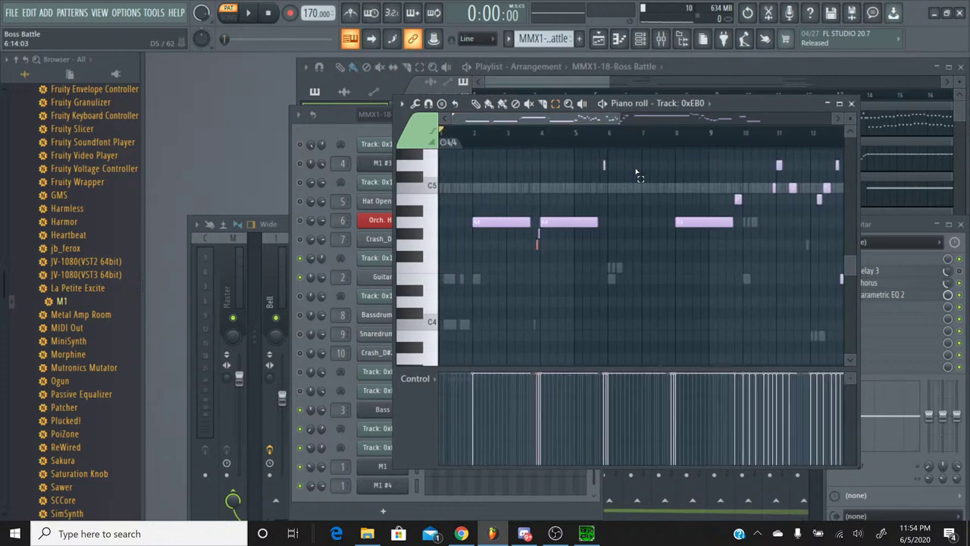
click(851, 103)
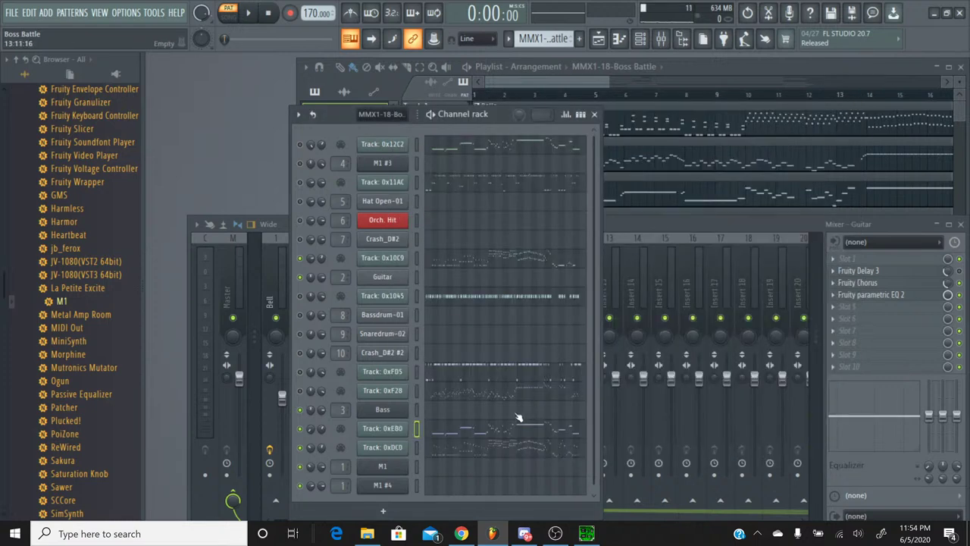
Reopen the Track 0xEB0 piano roll and select all of its notes
click(450, 432)
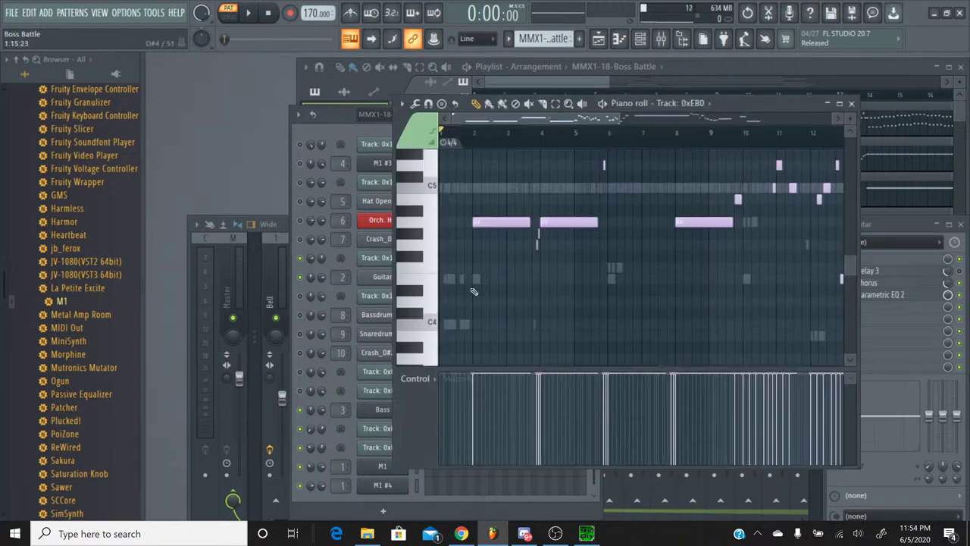
scroll(468, 336, up, 5)
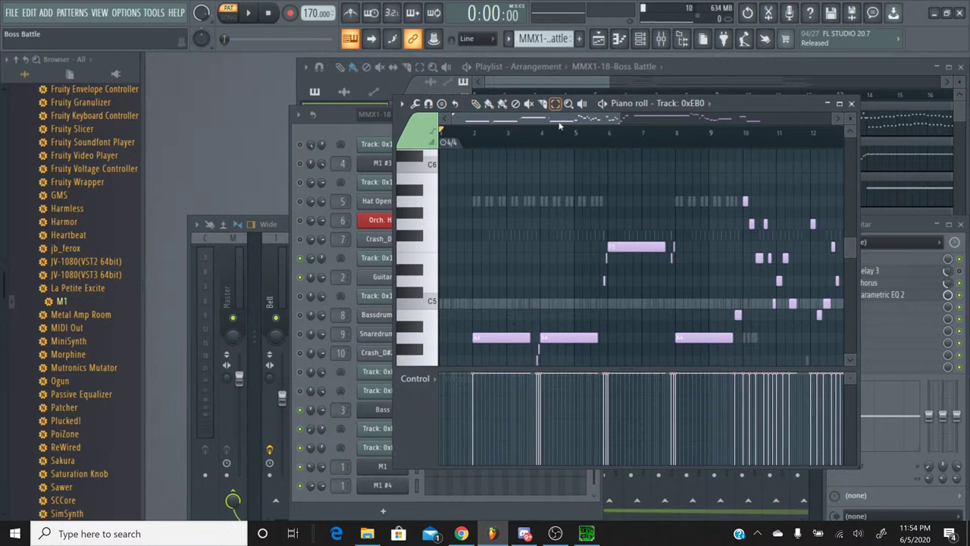
scroll(483, 266, down, 4)
drag(468, 345, 707, 187)
scroll(707, 188, down, 7)
scroll(707, 187, down, 7)
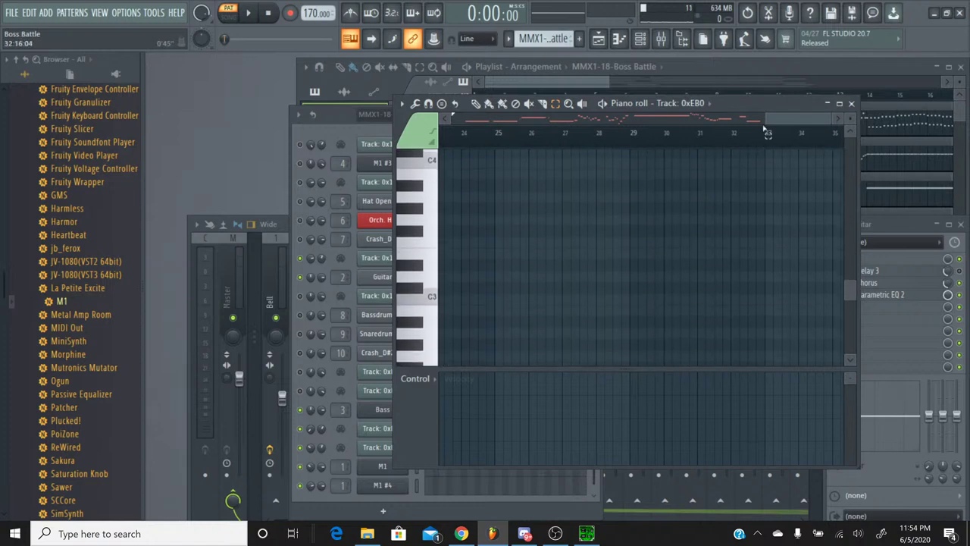
drag(784, 120, 722, 119)
scroll(667, 184, down, 5)
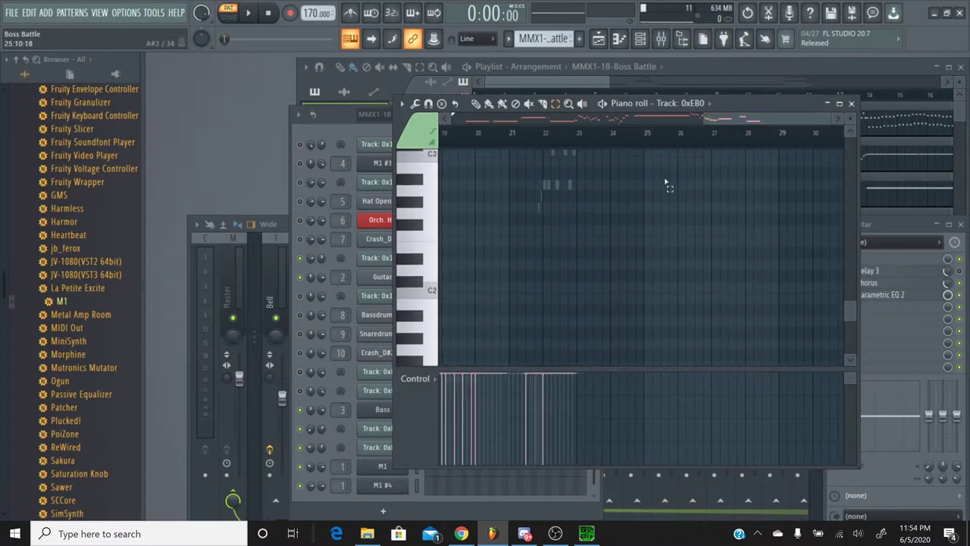
scroll(721, 166, up, 5)
drag(721, 162, 667, 165)
scroll(739, 151, up, 10)
scroll(659, 141, up, 4)
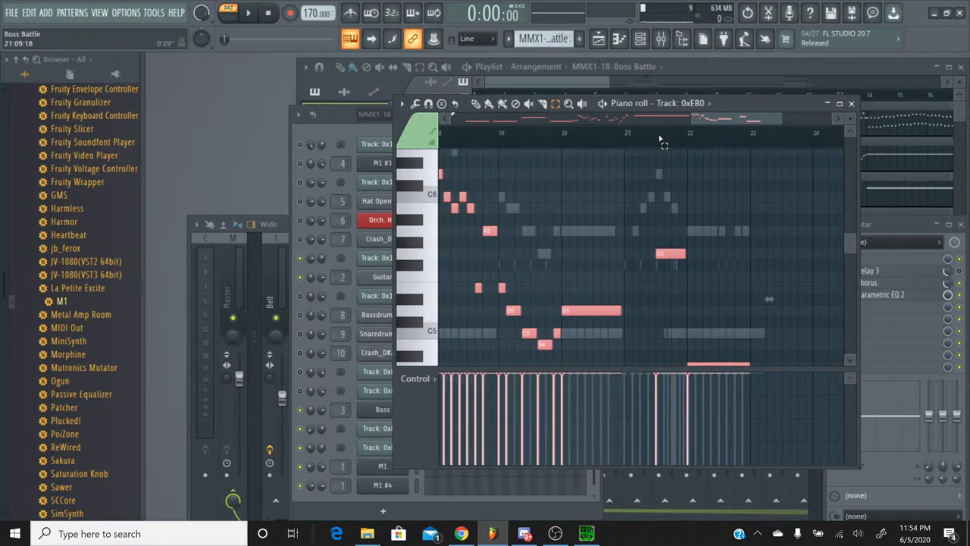
Remove the six consecutive notes from the E5 at bar 19 through the long D5 at bar 20 from the selection
drag(730, 121, 751, 124)
scroll(535, 185, down, 5)
scroll(598, 182, up, 5)
scroll(660, 179, down, 4)
scroll(684, 202, up, 4)
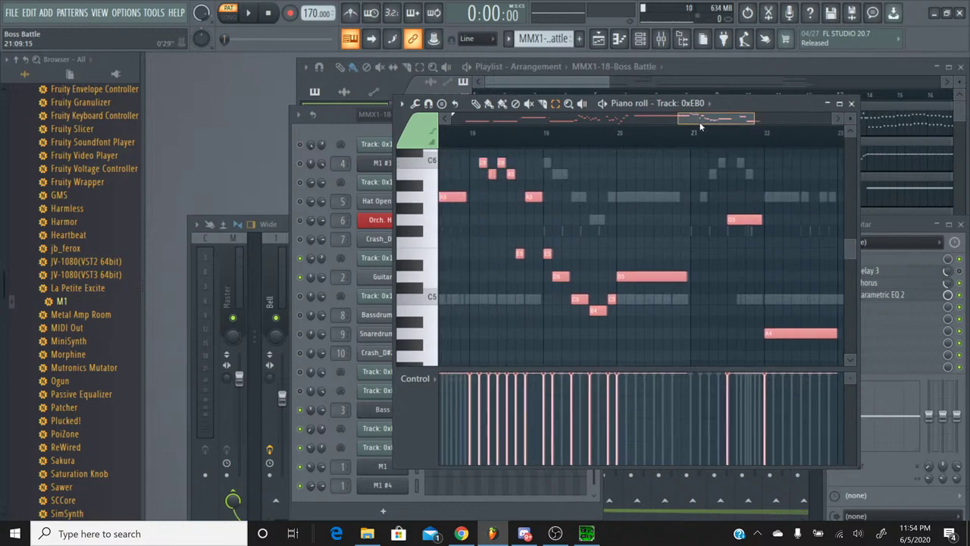
scroll(697, 121, left, 2)
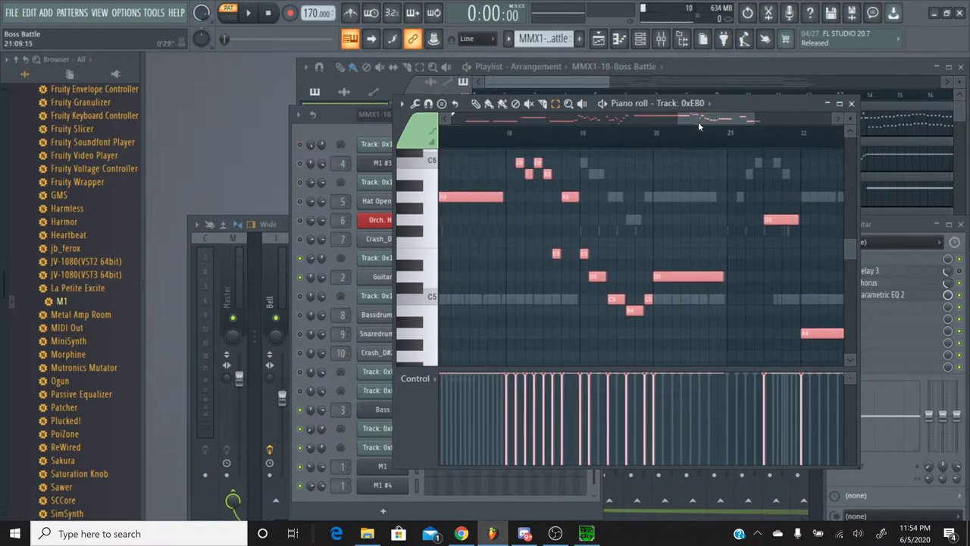
ctrl+click(584, 253)
ctrl+click(597, 276)
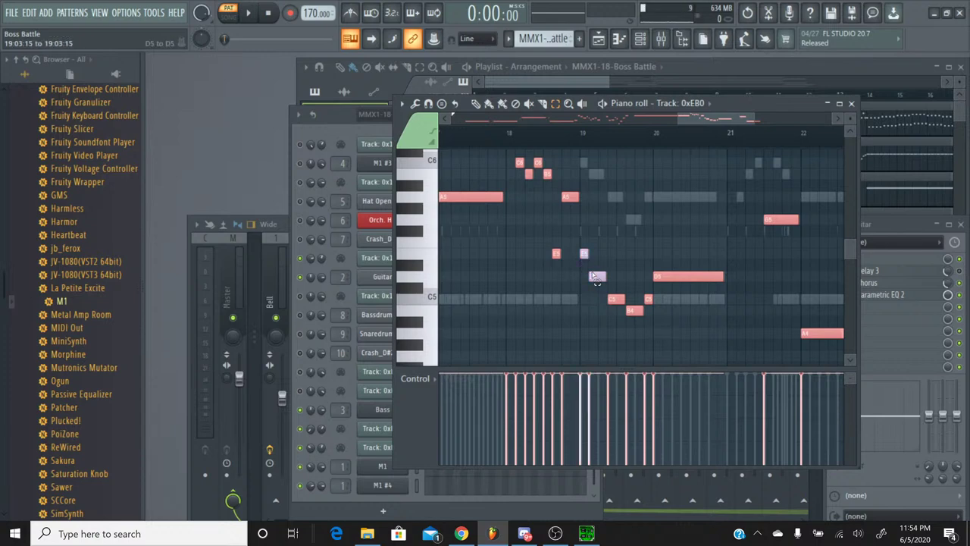
ctrl+click(615, 299)
ctrl+click(635, 310)
ctrl+click(616, 298)
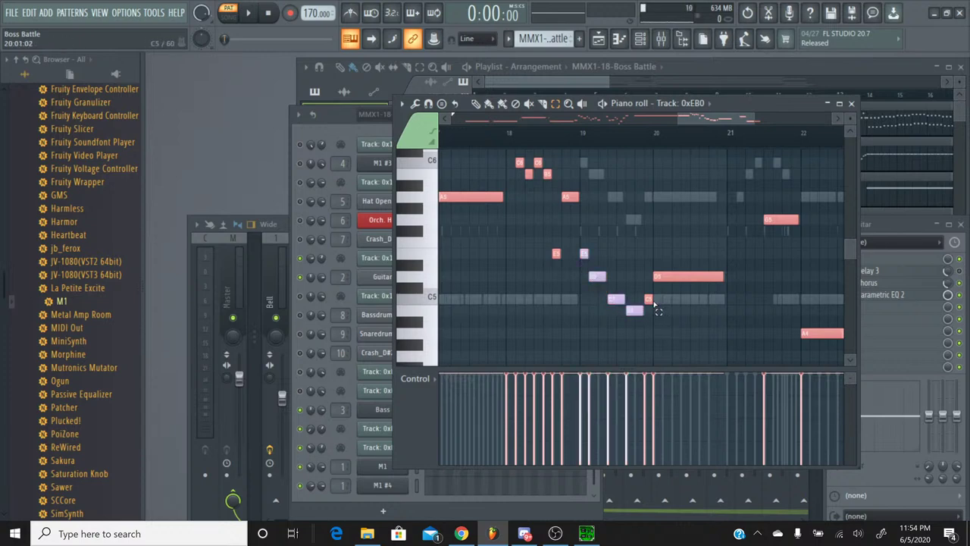
ctrl+click(648, 298)
ctrl+click(666, 277)
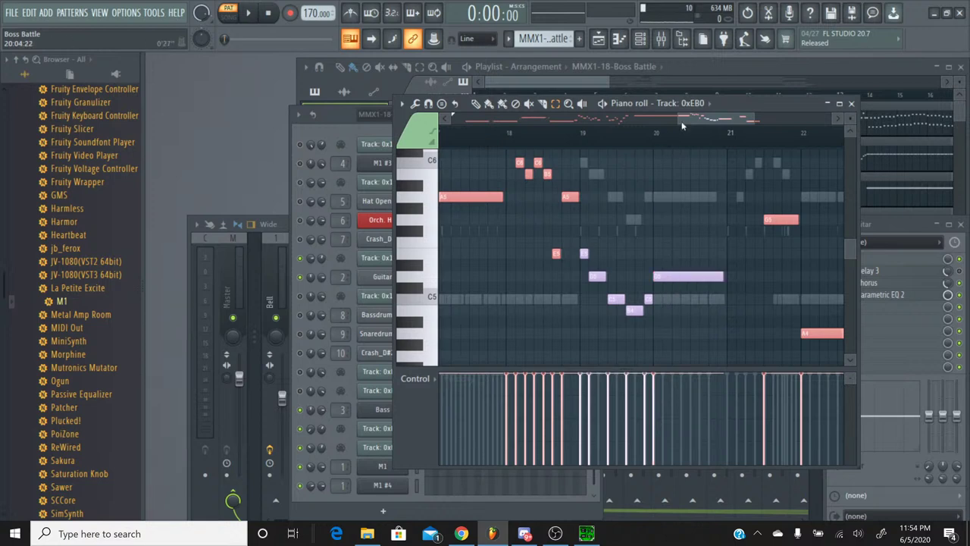
Deselect the last two notes, G5 in bar 21 and A4 in bar 22, and copy the remaining selected notes of Track 0xEB0
drag(682, 126, 719, 120)
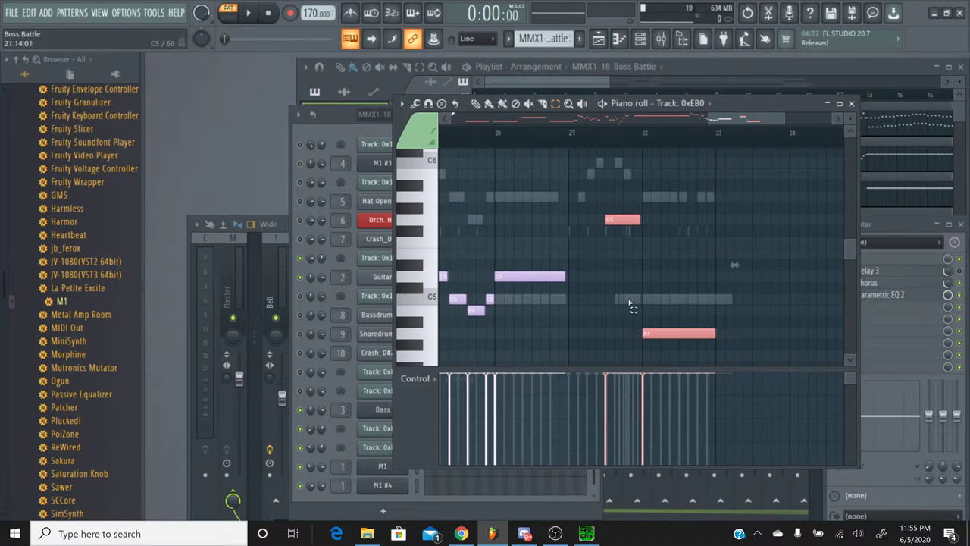
scroll(630, 307, down, 3)
scroll(631, 303, up, 6)
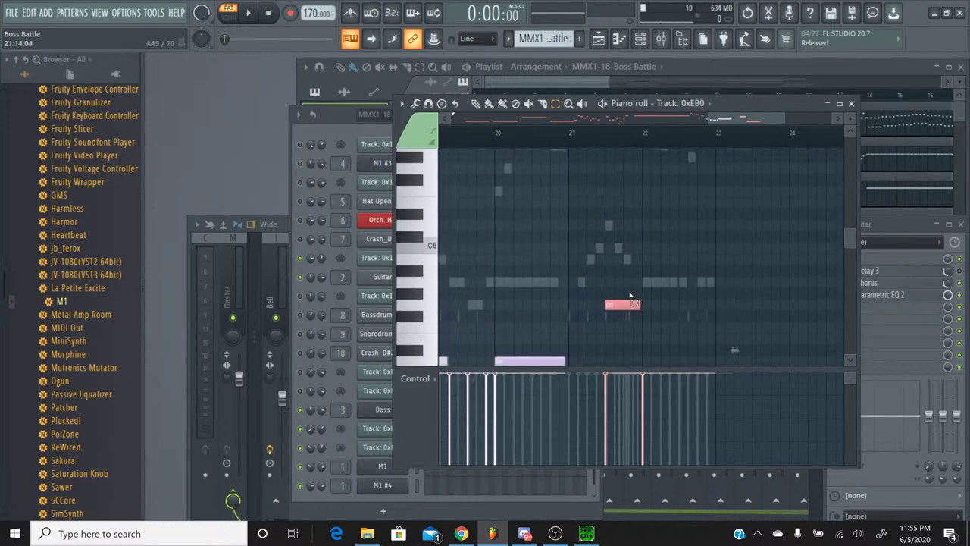
scroll(631, 297, down, 3)
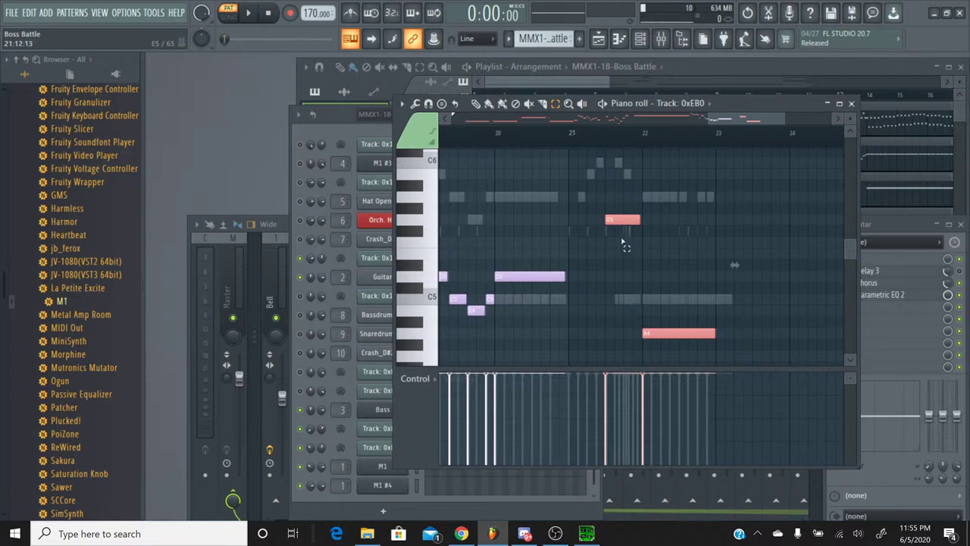
click(625, 224)
click(659, 333)
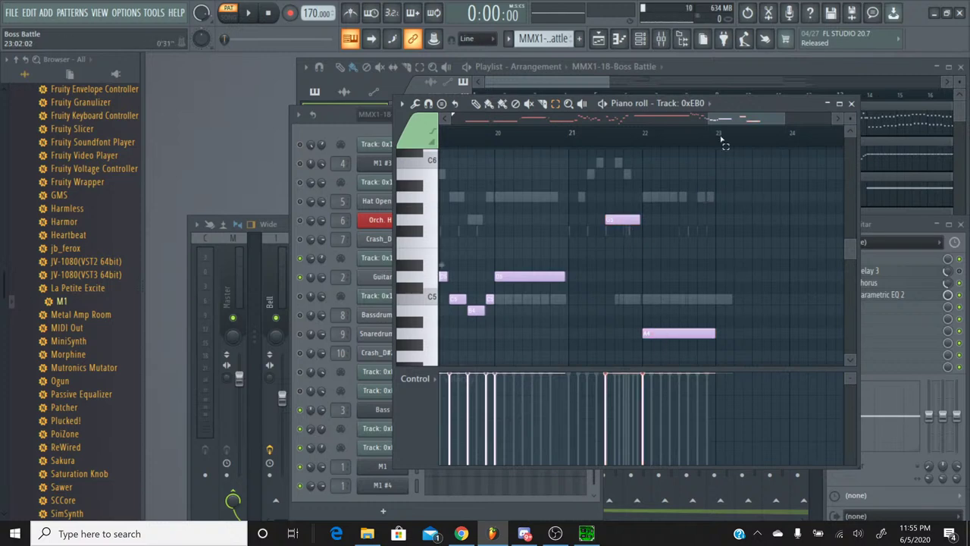
drag(721, 139, 446, 135)
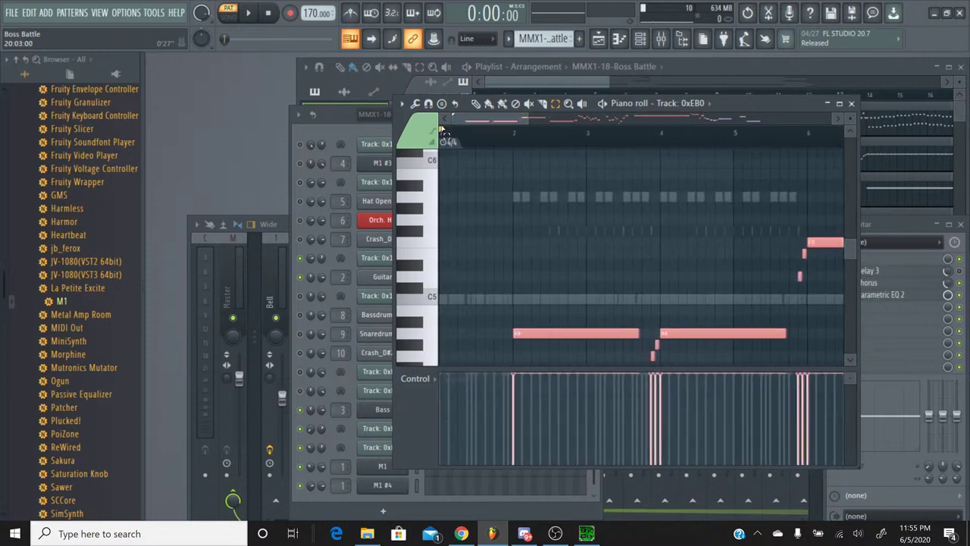
click(851, 104)
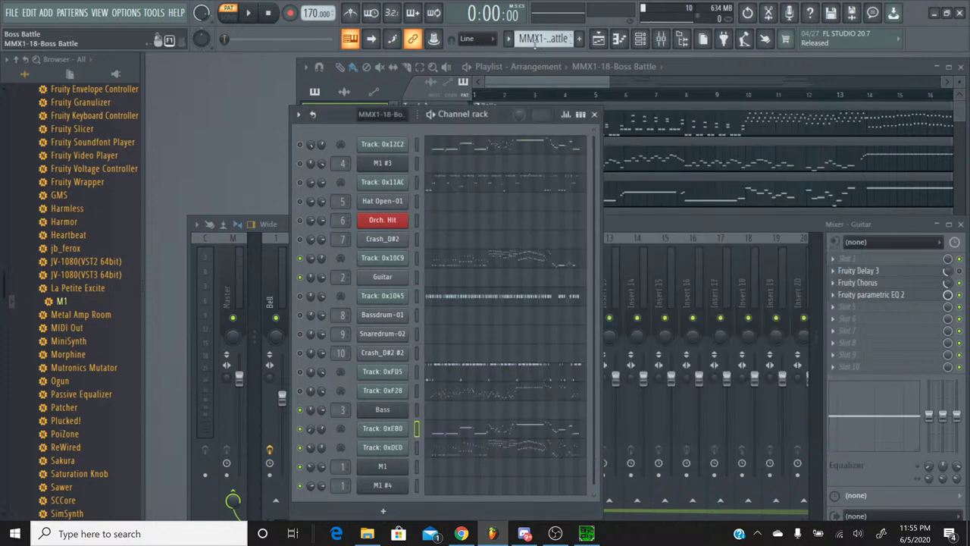
In the Strings pattern, replace all M1 #3 notes with the ones copied from Track 0xEB0, and preview the A4 pitch
click(507, 39)
click(526, 103)
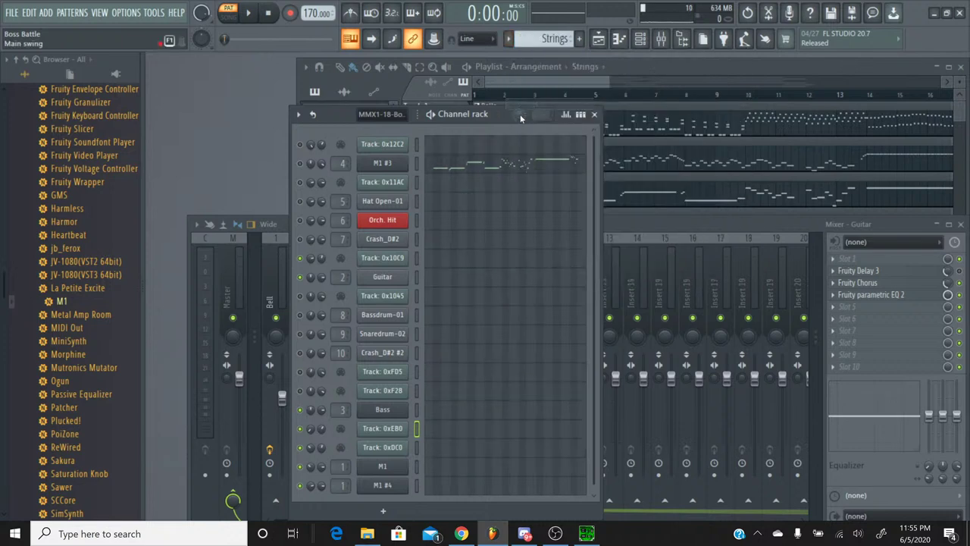
click(462, 170)
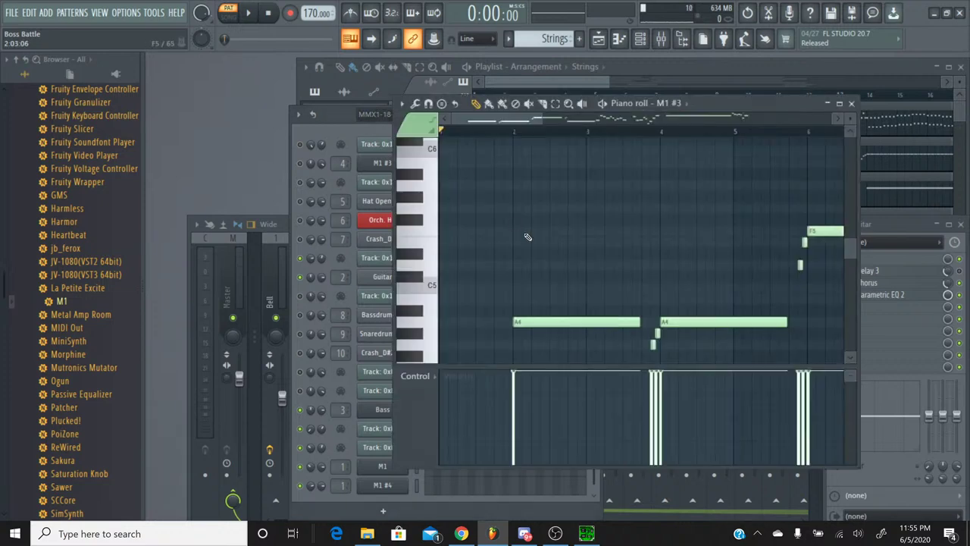
key(ctrl+a)
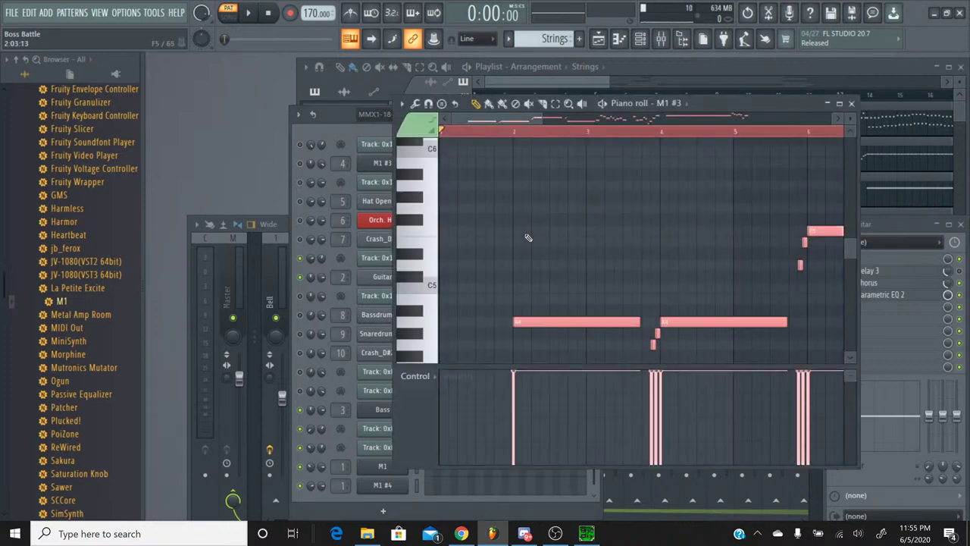
key(Delete)
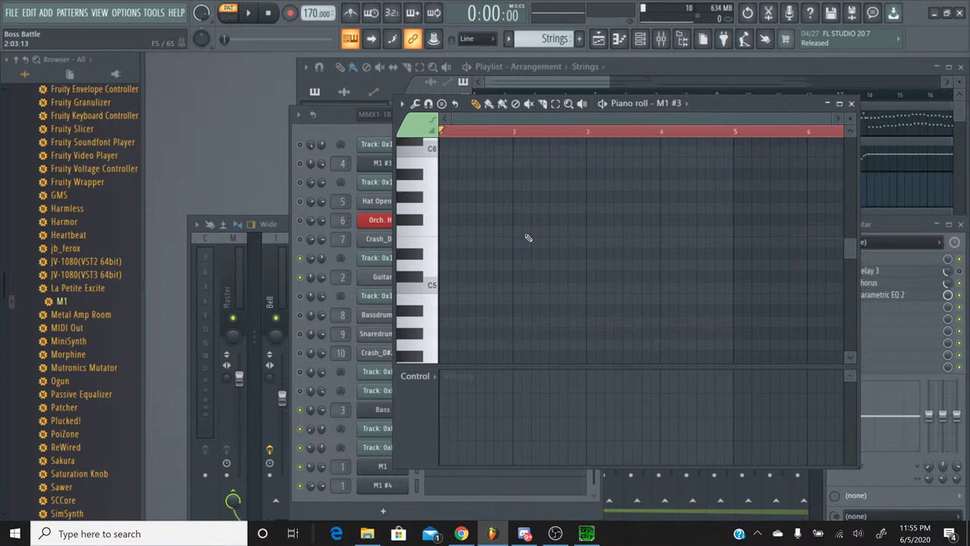
key(ctrl+z)
drag(514, 319, 586, 319)
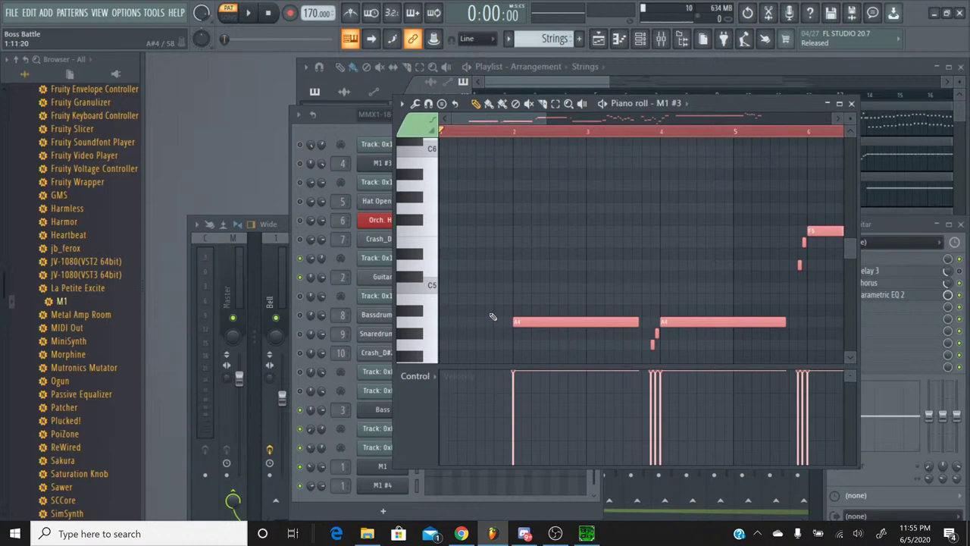
key(ctrl+d)
click(426, 323)
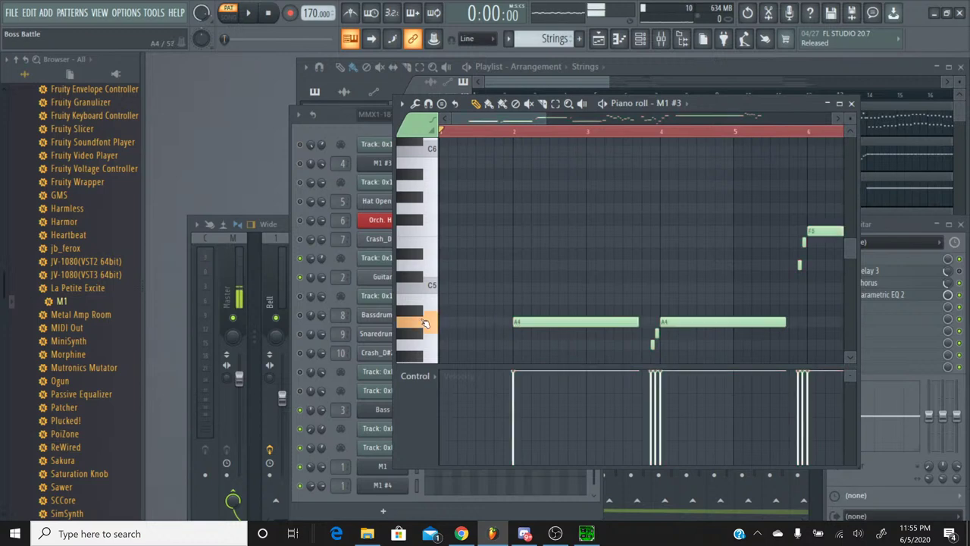
Select the Strings track in the mixer and open the M1 #3 channel's instrument
click(278, 230)
click(353, 237)
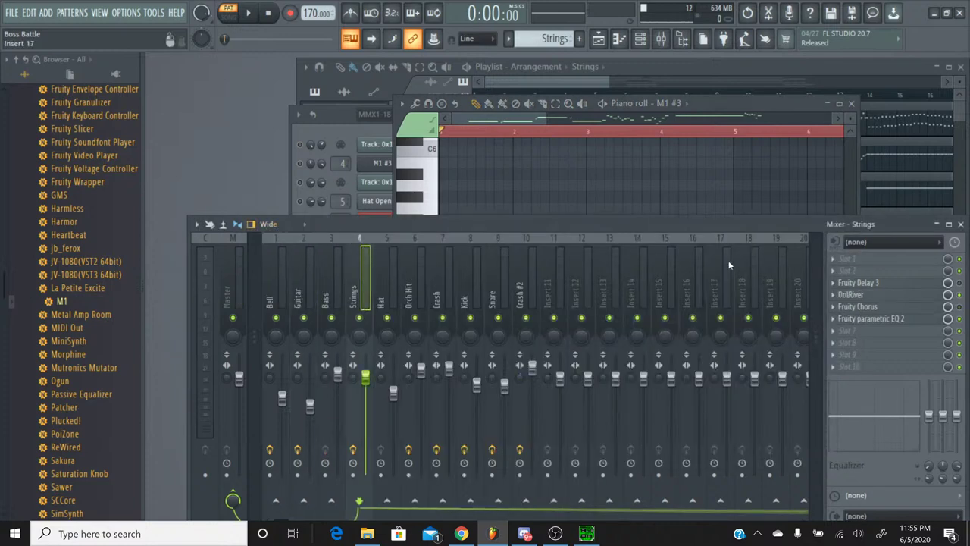
click(331, 125)
click(385, 164)
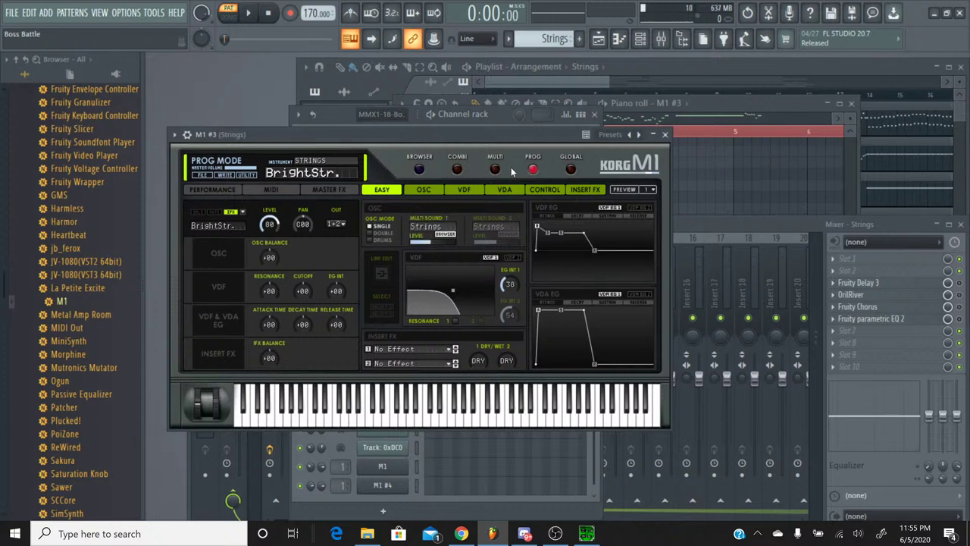
Load the BrightStr. program from the M1 browser's Strings instrument category
click(420, 170)
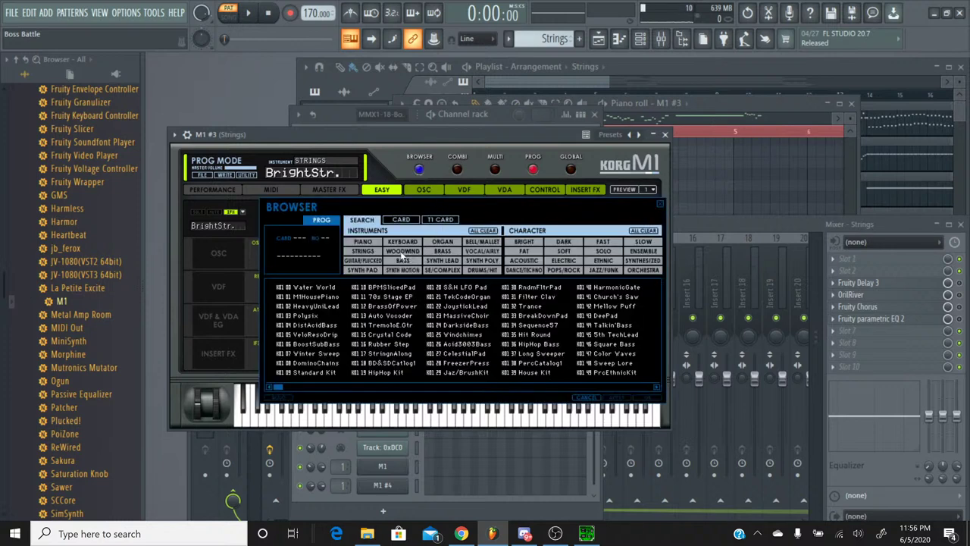
click(363, 251)
double_click(390, 355)
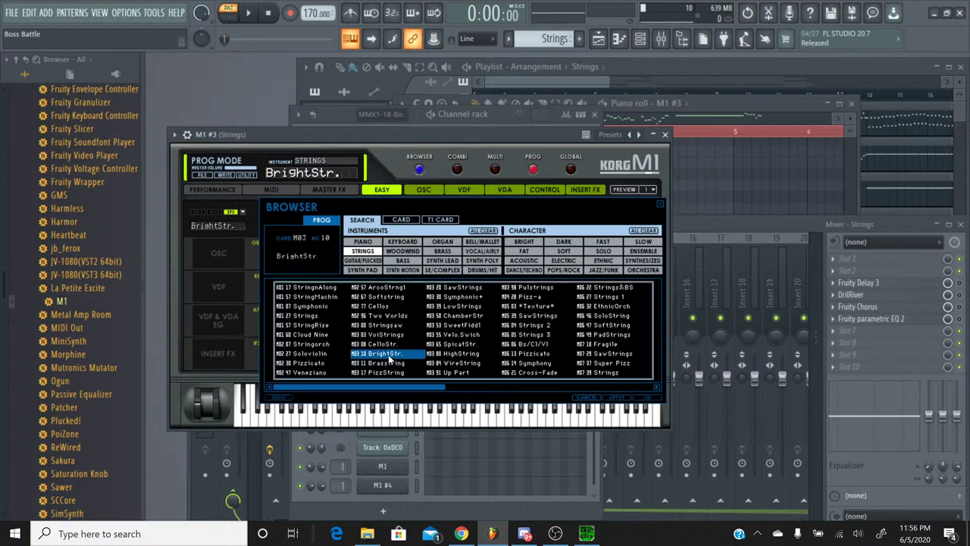
Set both M1 insert effects to No Effect and close the M1 #3 instrument
click(412, 365)
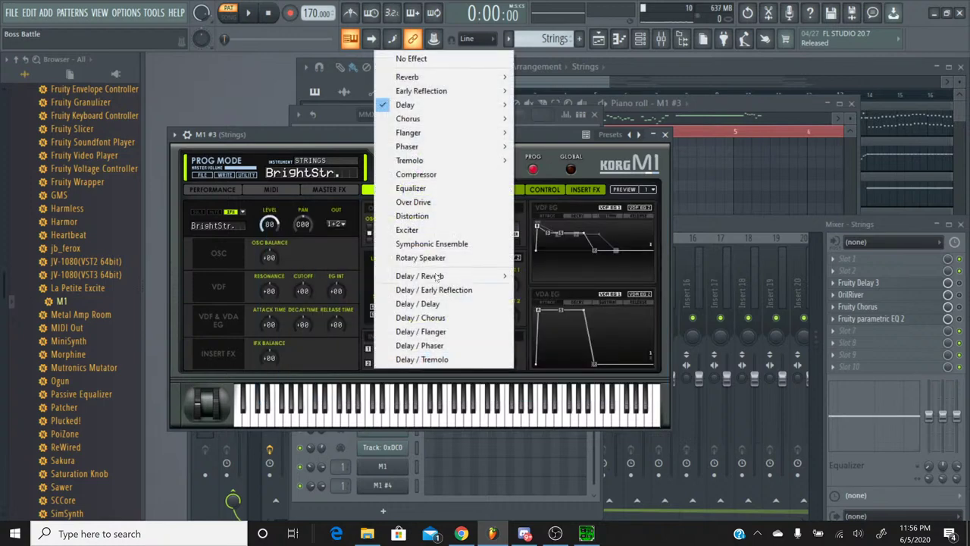
click(416, 64)
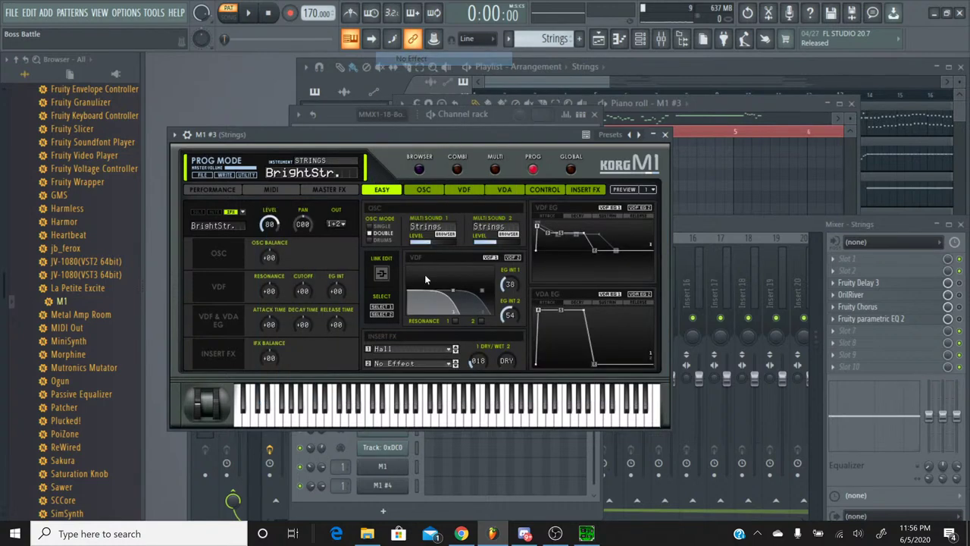
click(415, 348)
click(413, 42)
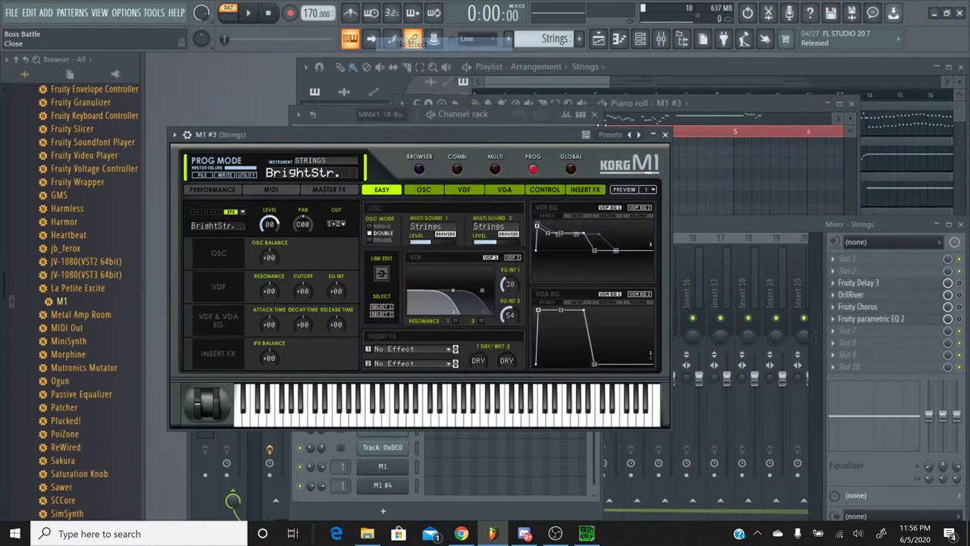
click(665, 134)
Play the Strings pattern and reset the M1 #3 channel's volume to its default during playback
click(248, 13)
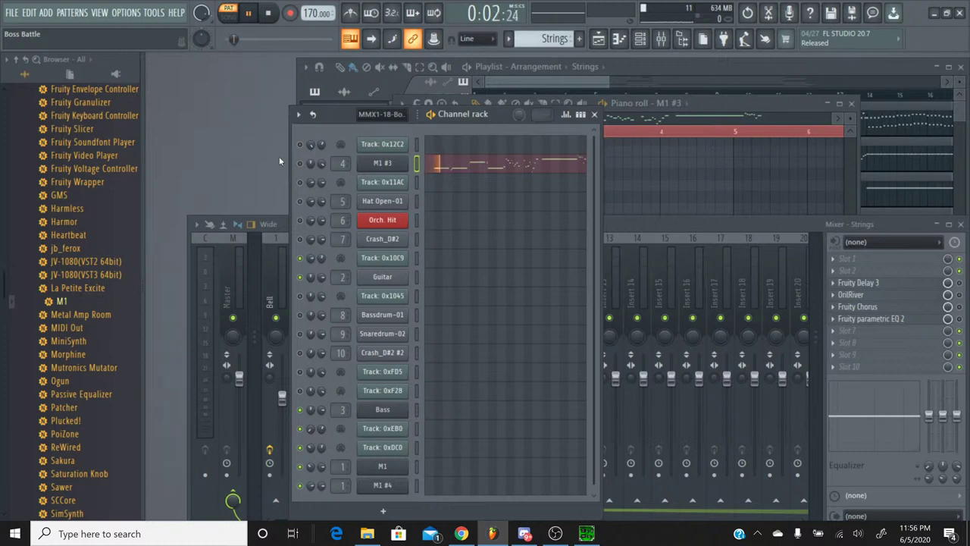
right_click(322, 164)
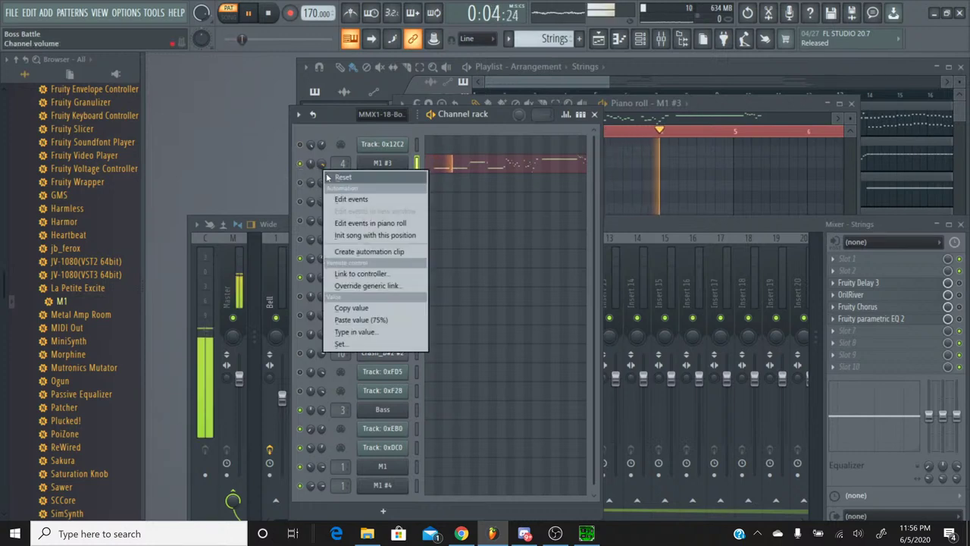
click(338, 176)
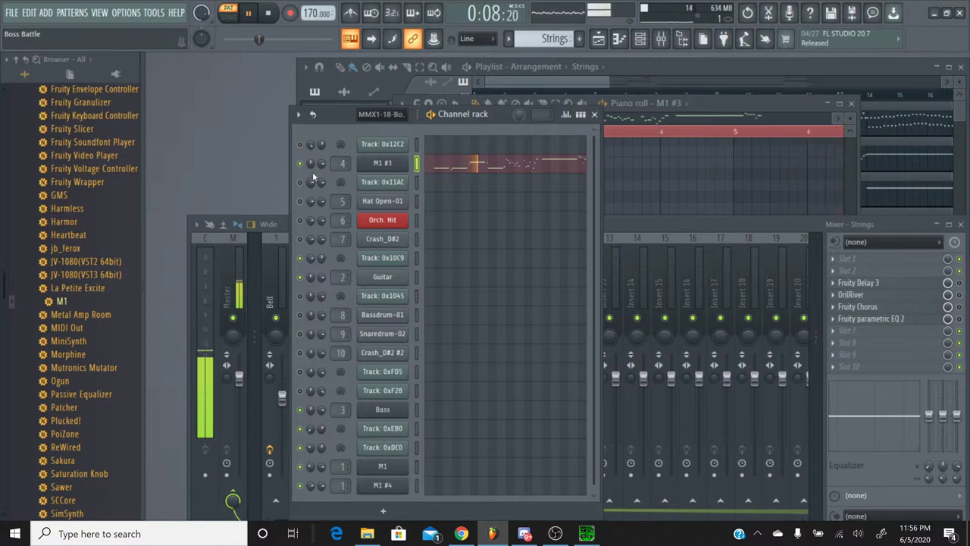
right_click(323, 164)
click(348, 174)
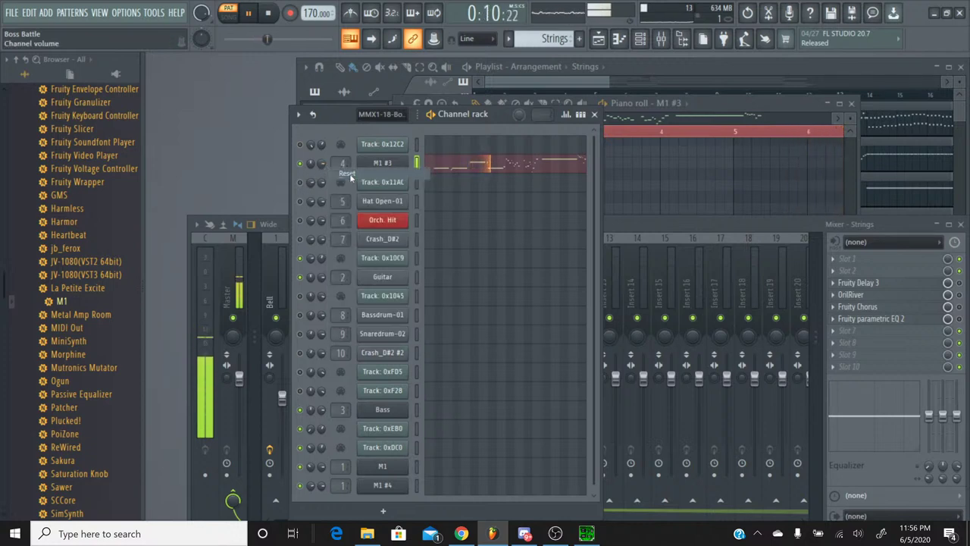
right_click(322, 163)
click(332, 188)
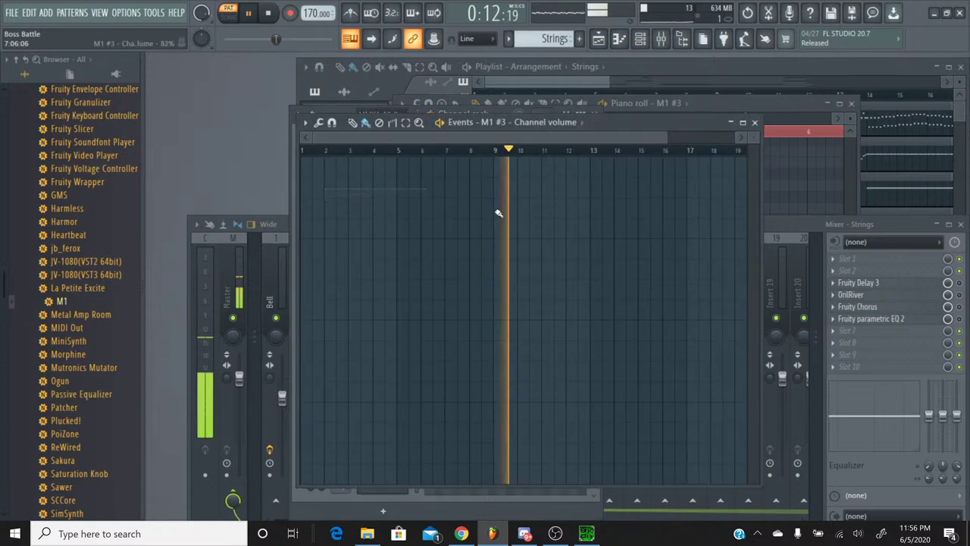
click(754, 122)
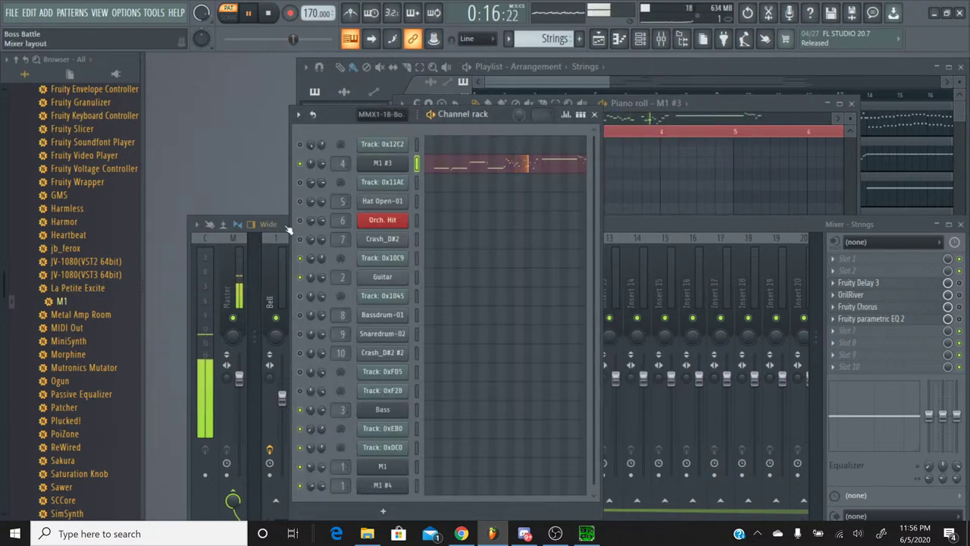
Reset the volume fader of the Strings mixer track to its default
click(248, 242)
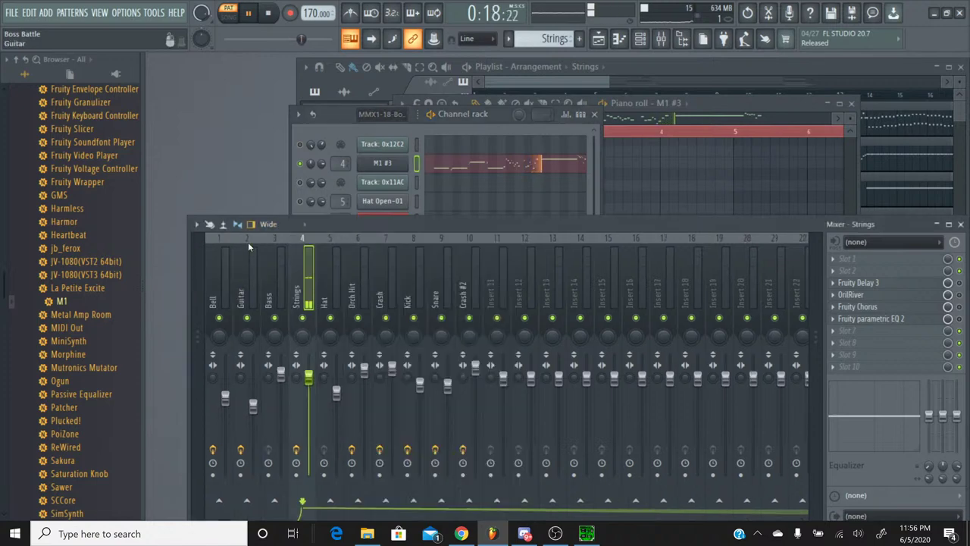
click(235, 238)
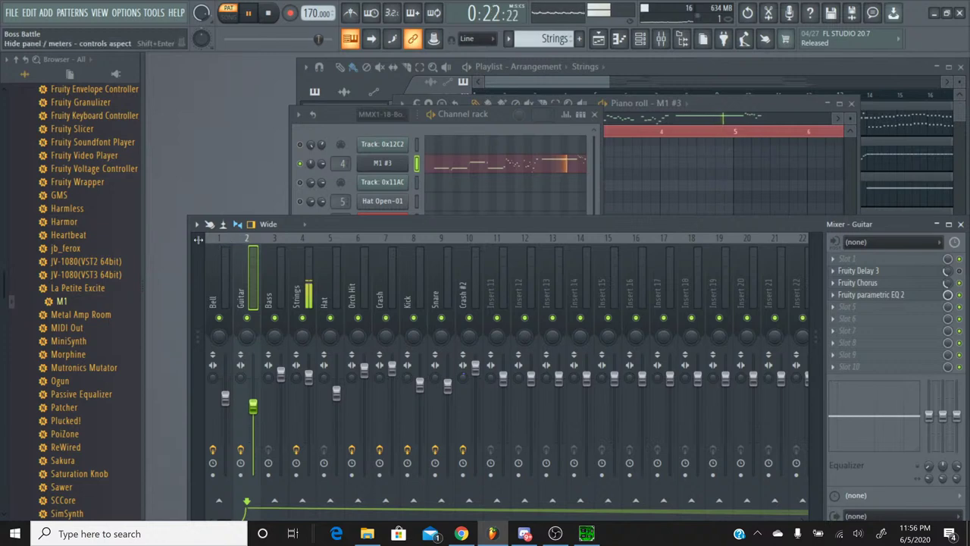
click(197, 240)
click(234, 272)
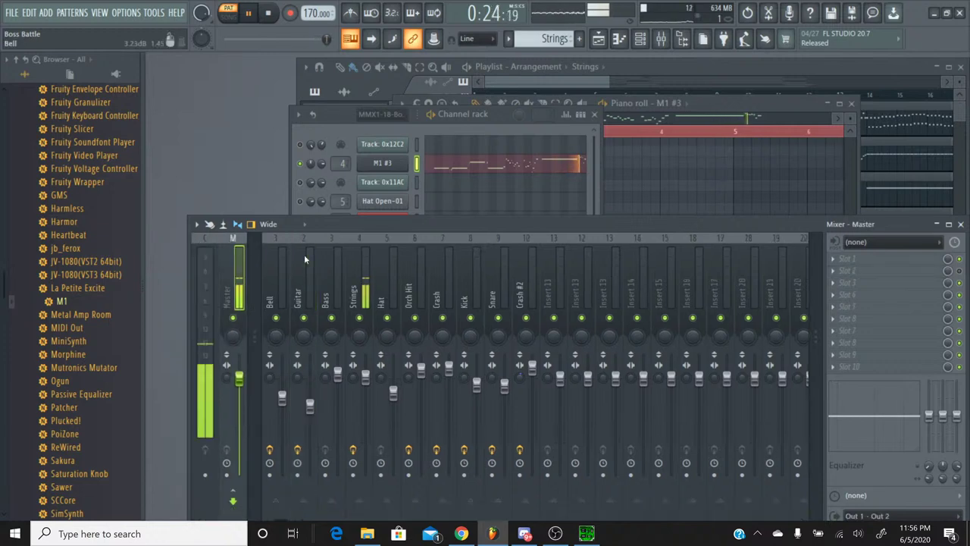
click(365, 376)
right_click(364, 377)
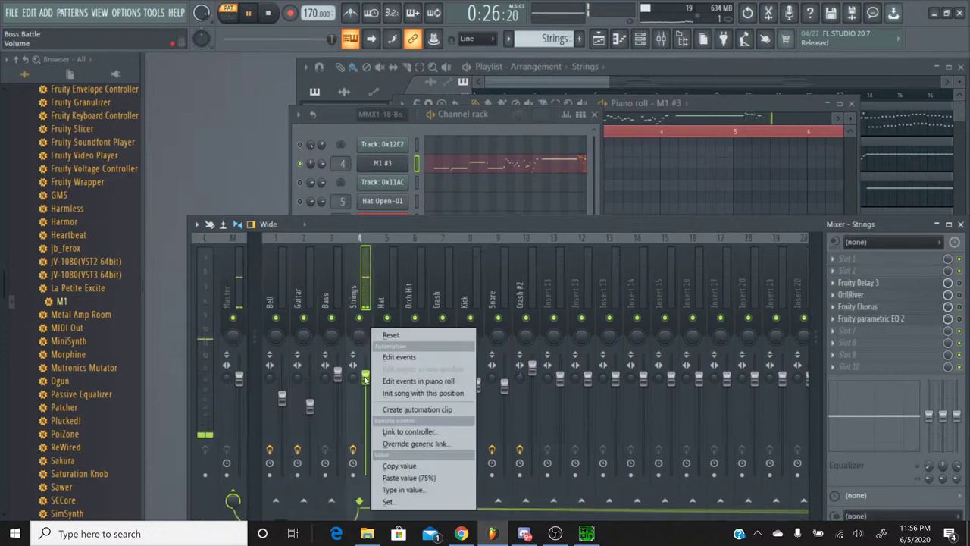
click(390, 335)
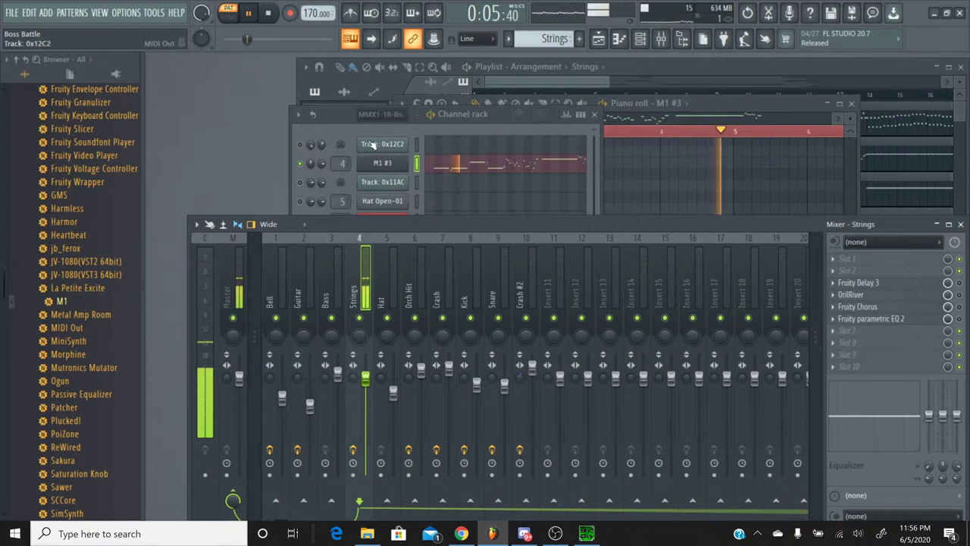
Move playback back to the start of the pattern and raise the M1 #3 BrightStr. patch level to 99
click(339, 127)
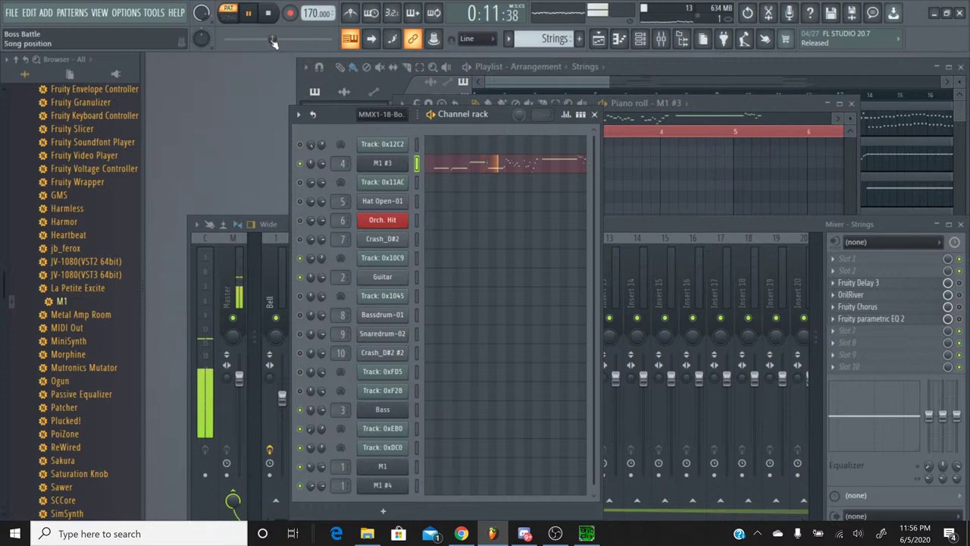
drag(274, 43, 227, 40)
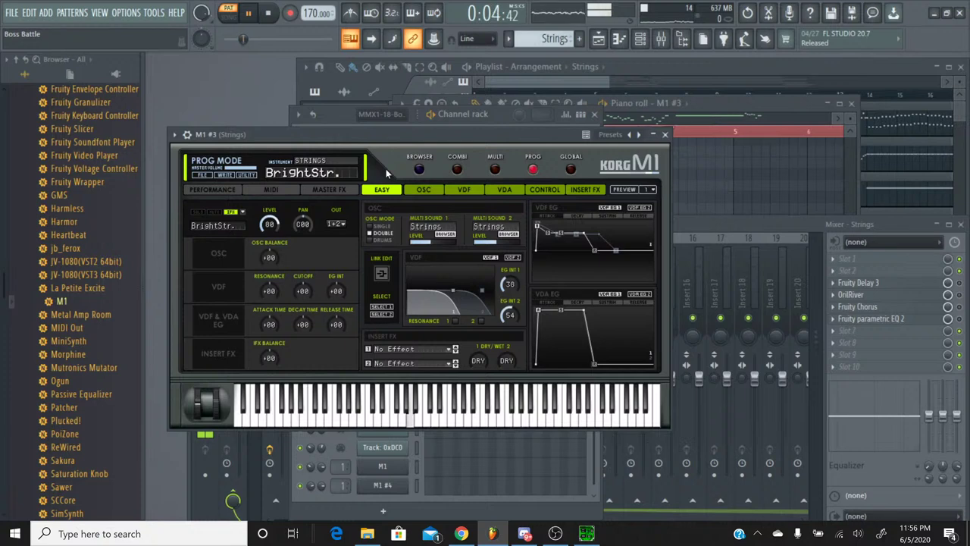
drag(275, 223, 281, 180)
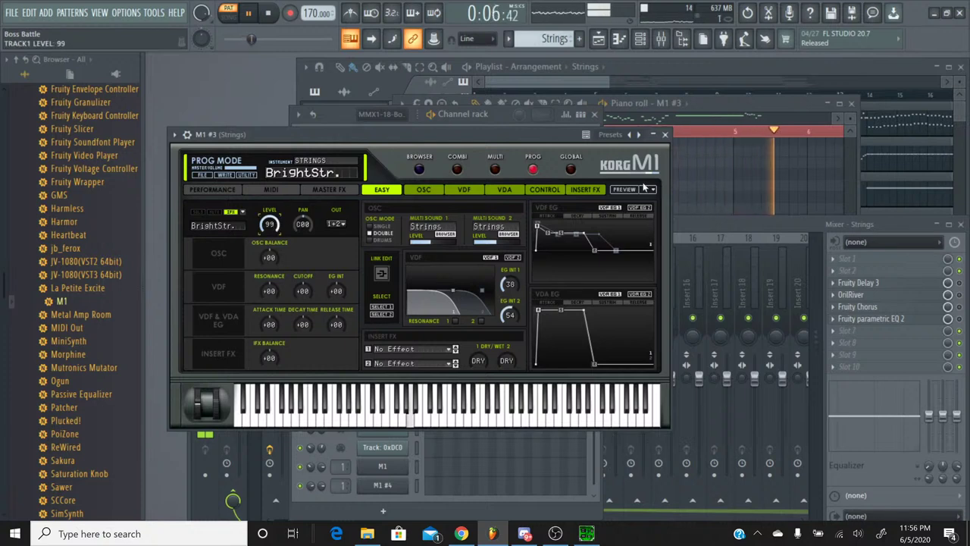
click(665, 135)
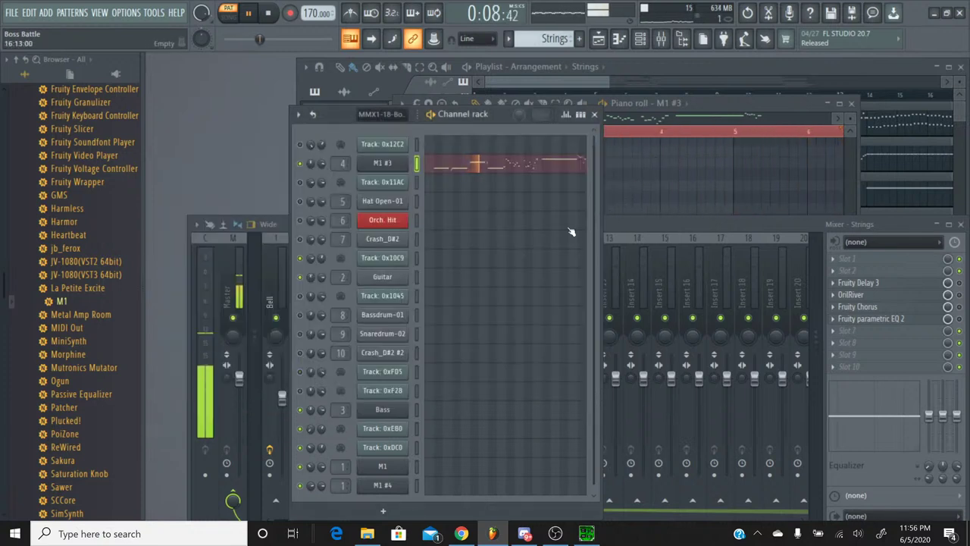
Raise the input wet level of the Strings track's Fruity Delay 3 to about maximum
click(859, 282)
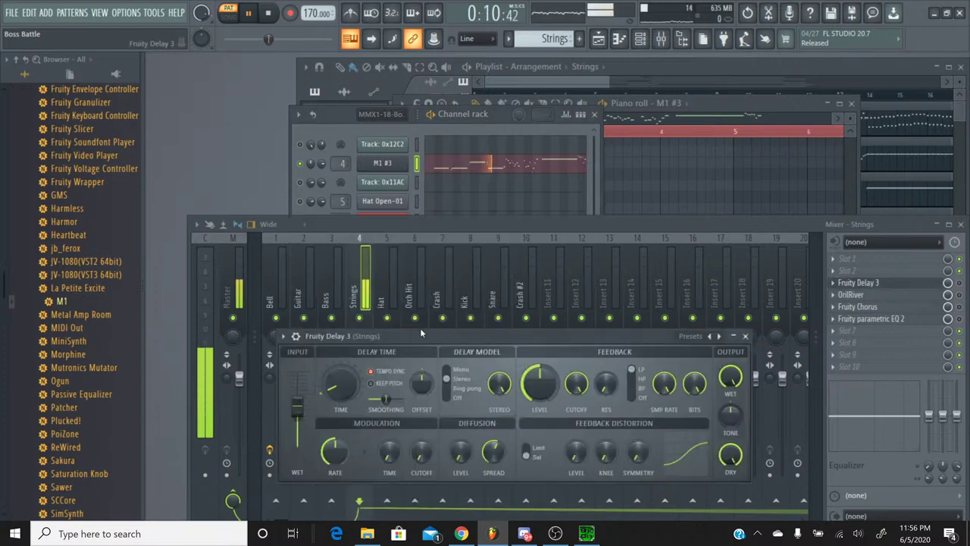
drag(421, 335, 436, 203)
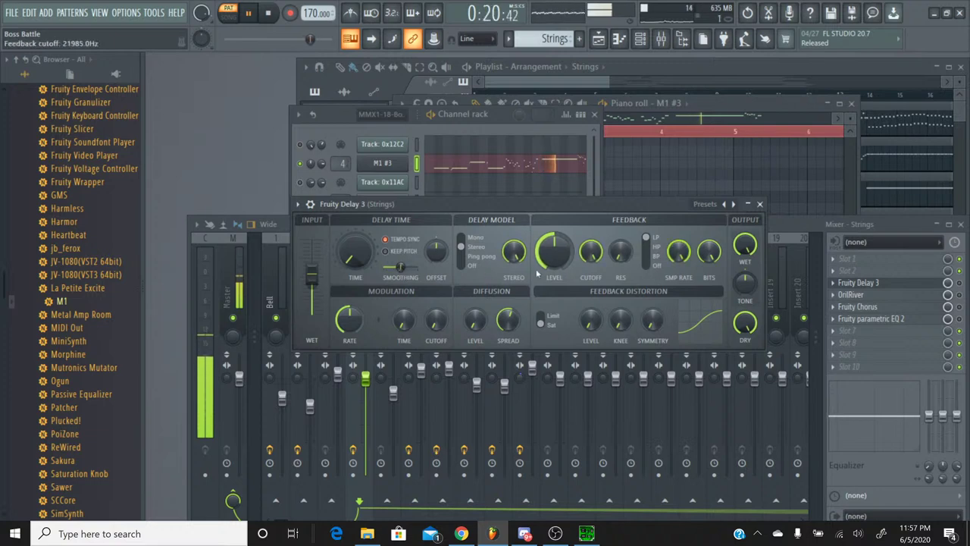
drag(310, 296, 311, 242)
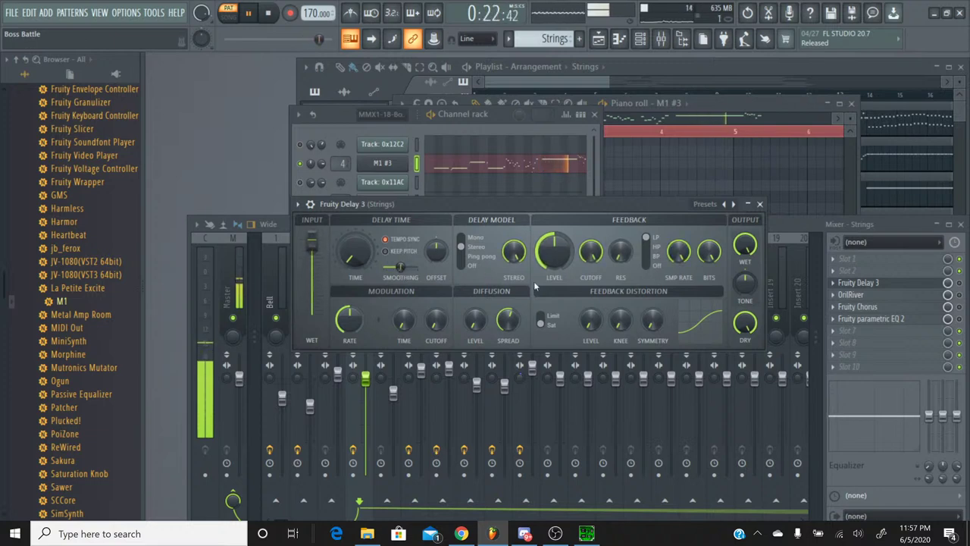
click(760, 203)
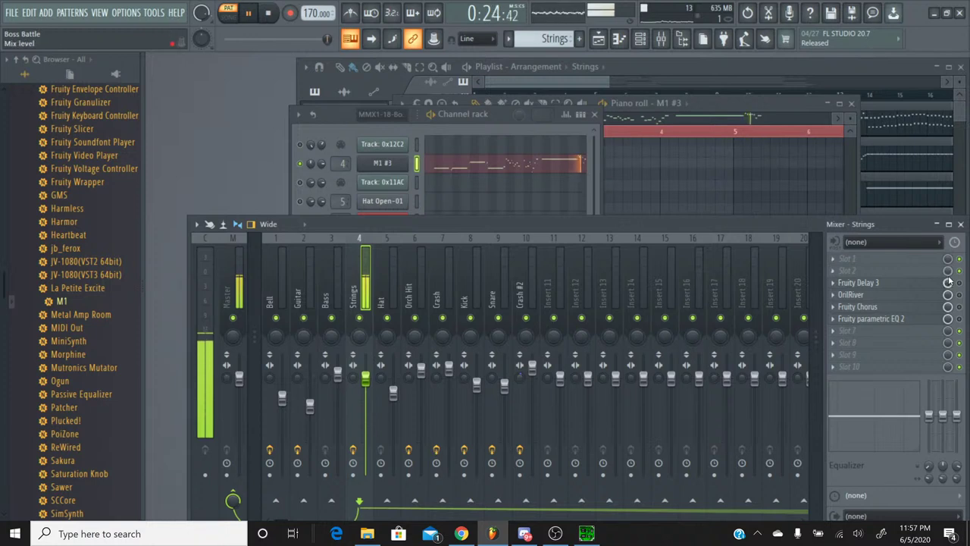
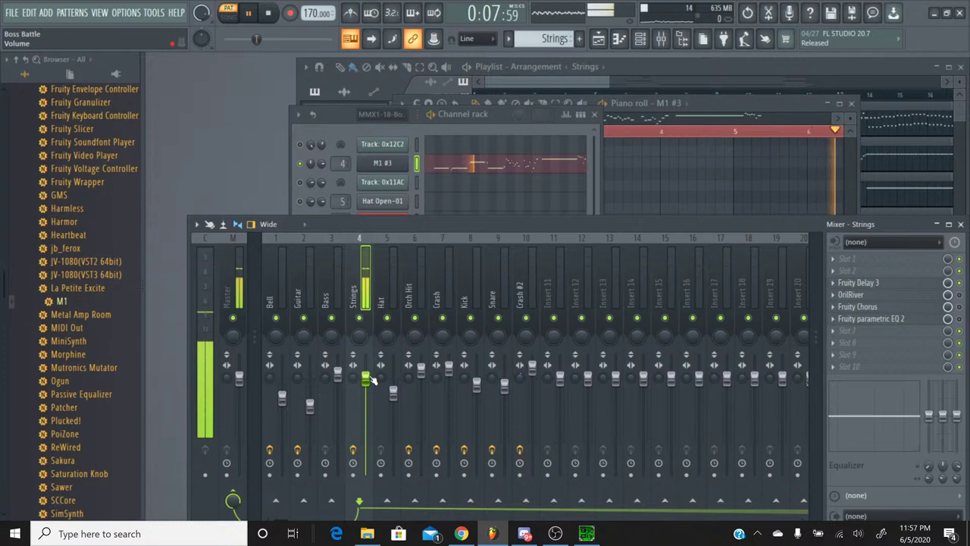
Rename the M1 #3 channel as Strings
right_click(408, 161)
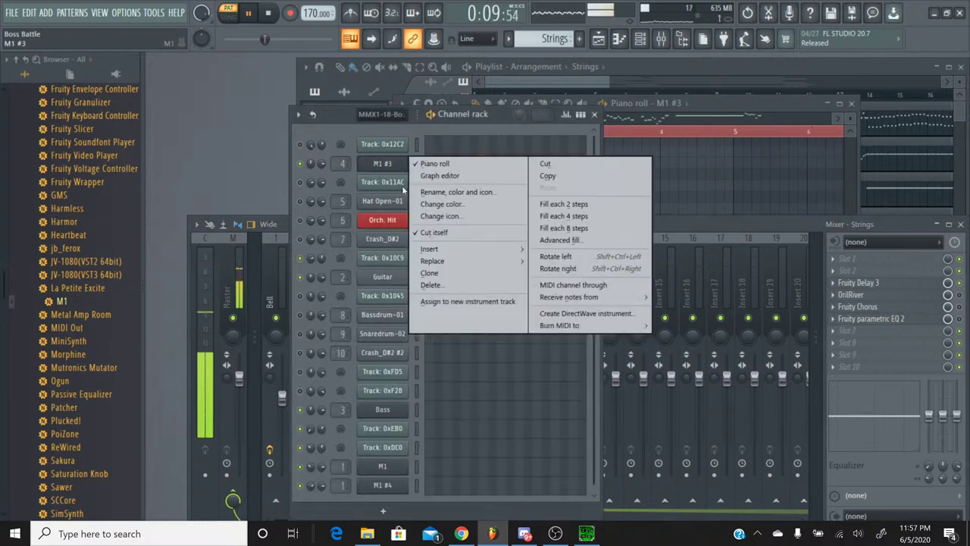
mouse_move(438, 266)
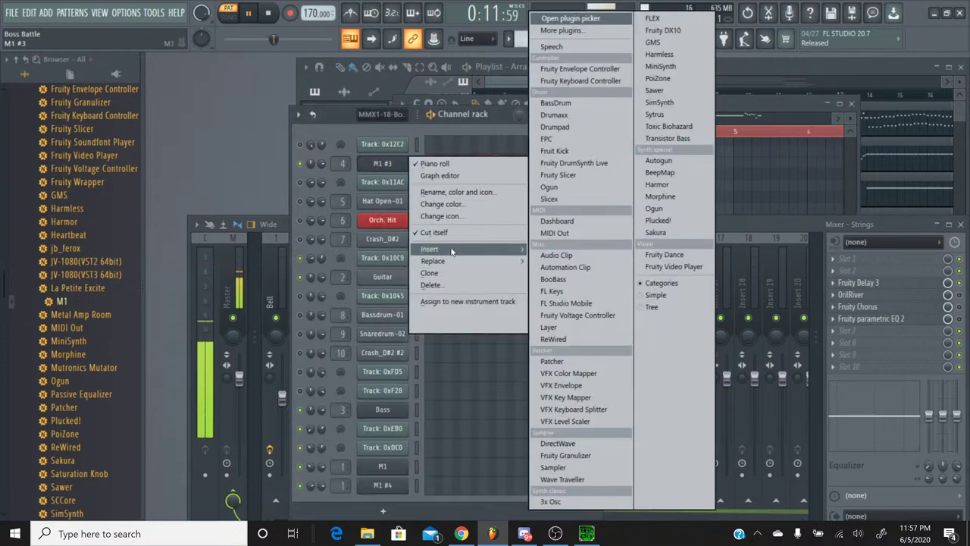
click(455, 192)
text(S)
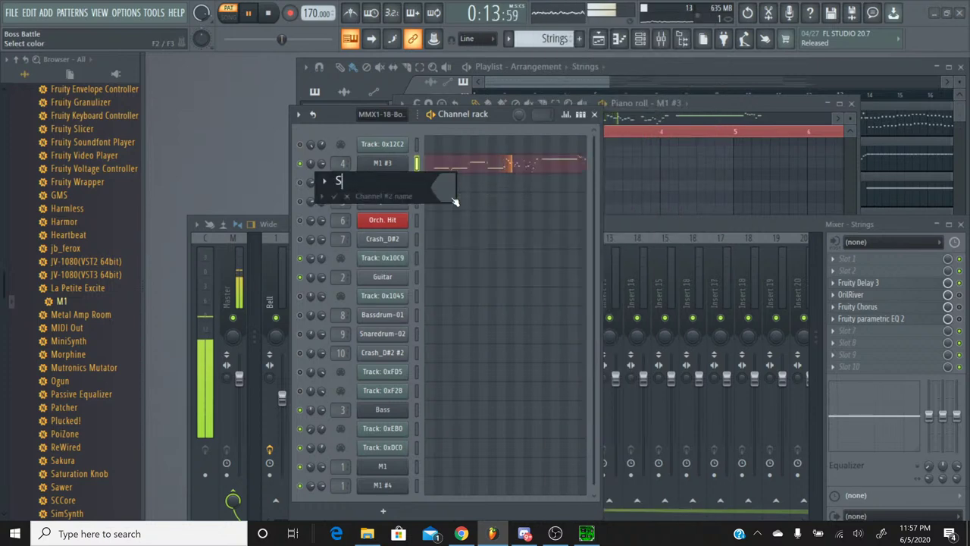
text(trings)
key(Return)
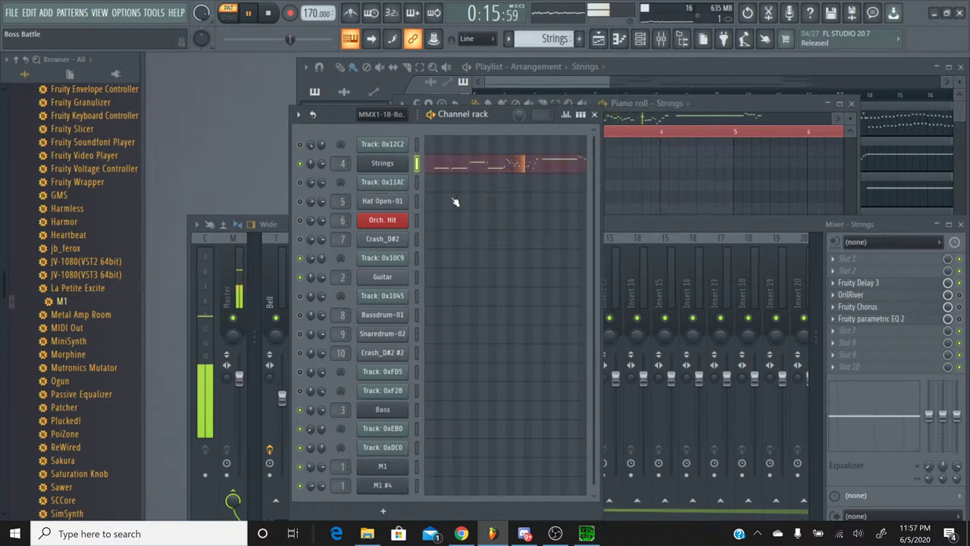
Lower the feedback level and reset the modulation rate in the Strings track's Fruity Delay 3
click(859, 283)
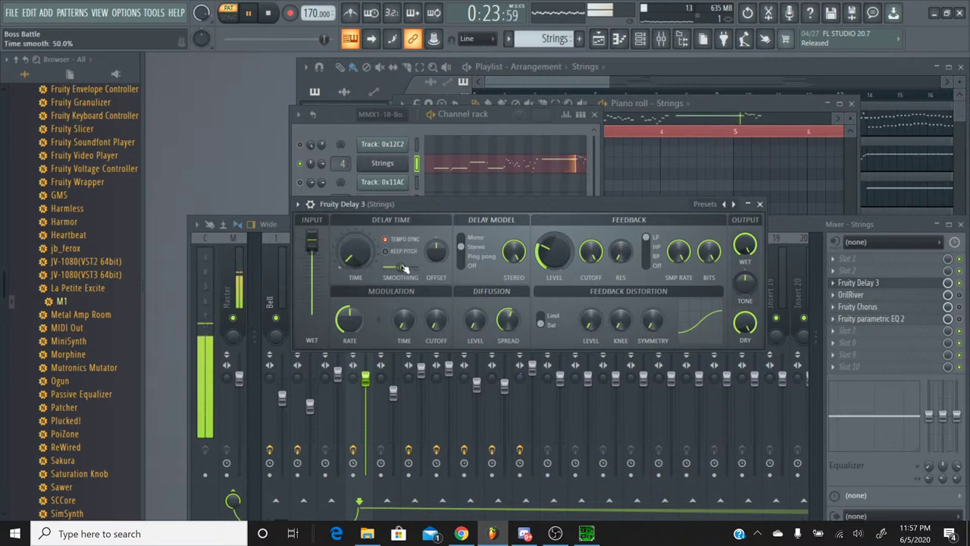
right_click(349, 321)
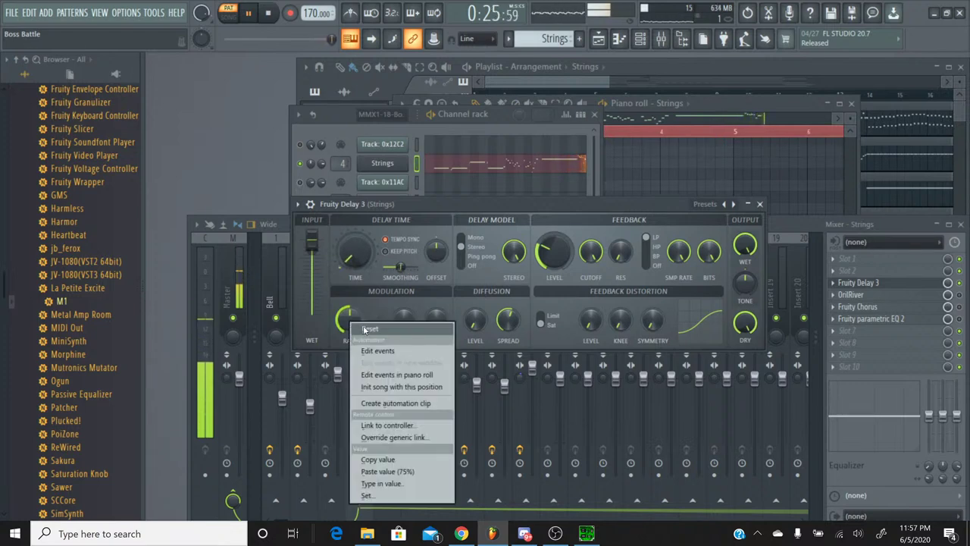
click(365, 330)
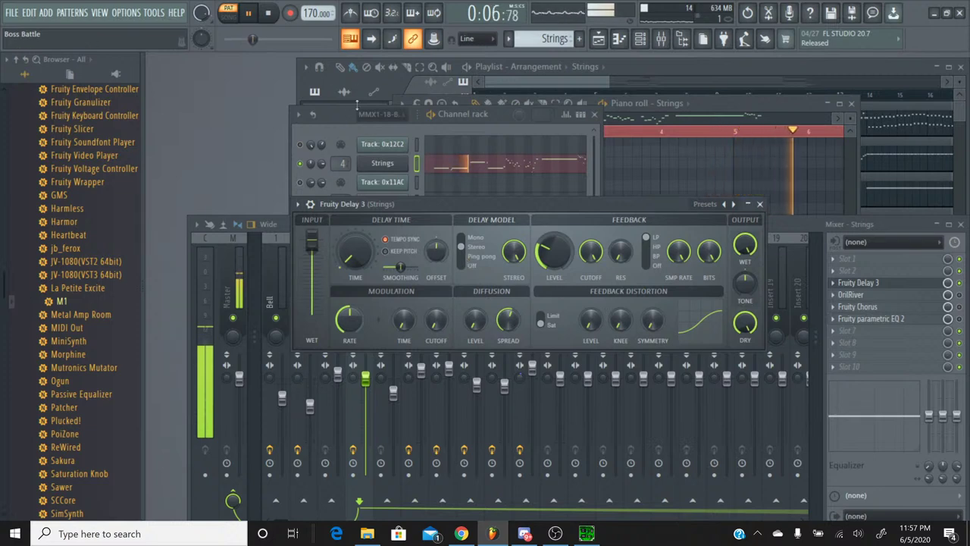
Stop the pattern, listen to part of 18 Boss Battle.spc in SPCTool as a reference, and return to FL Studio
key(space)
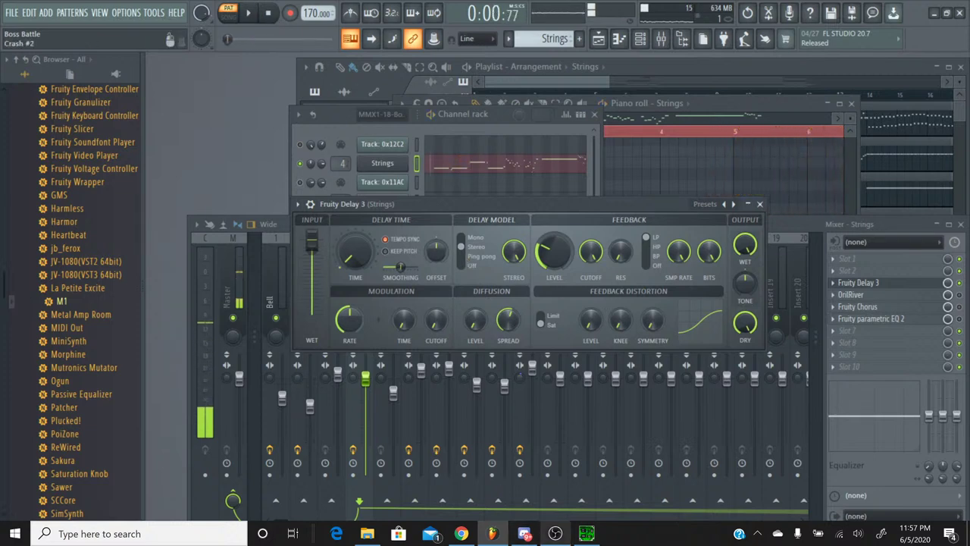
click(586, 534)
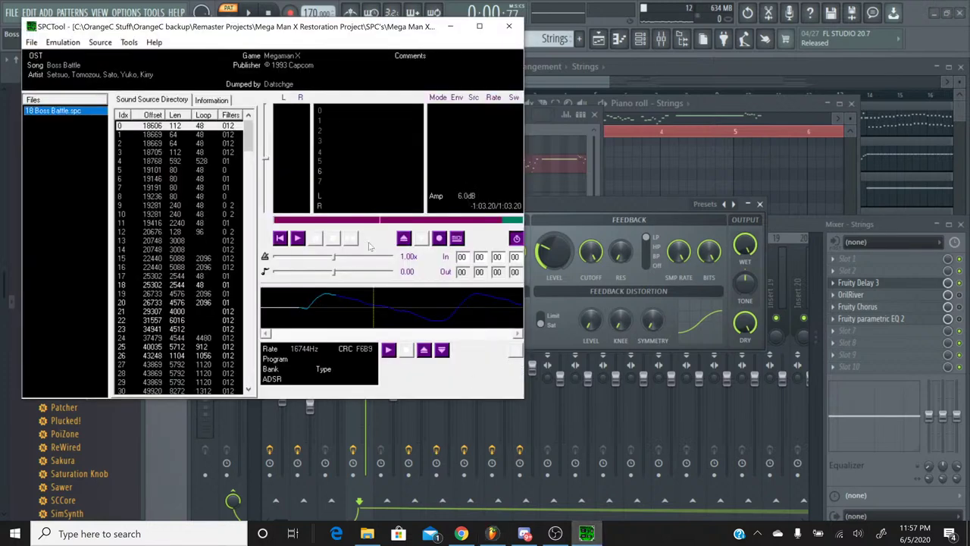
click(297, 238)
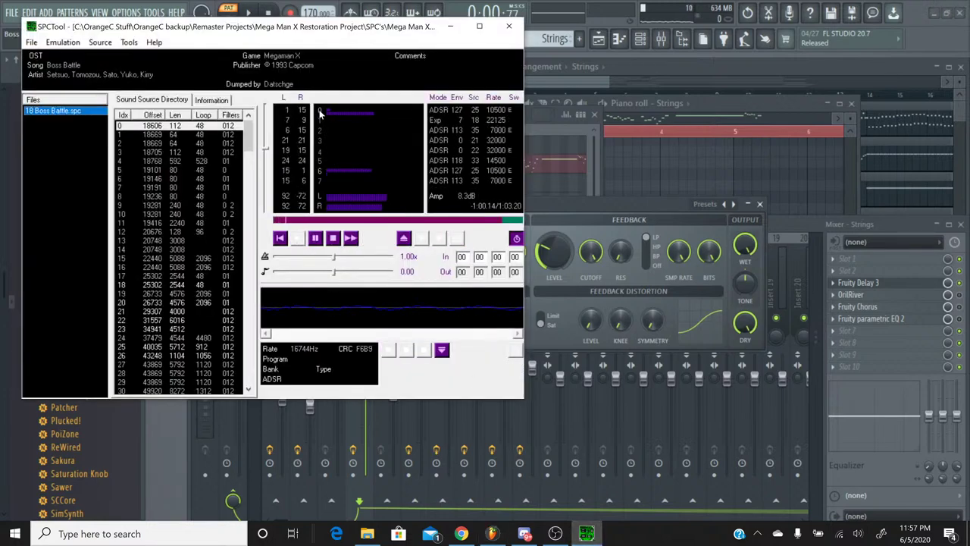
click(338, 241)
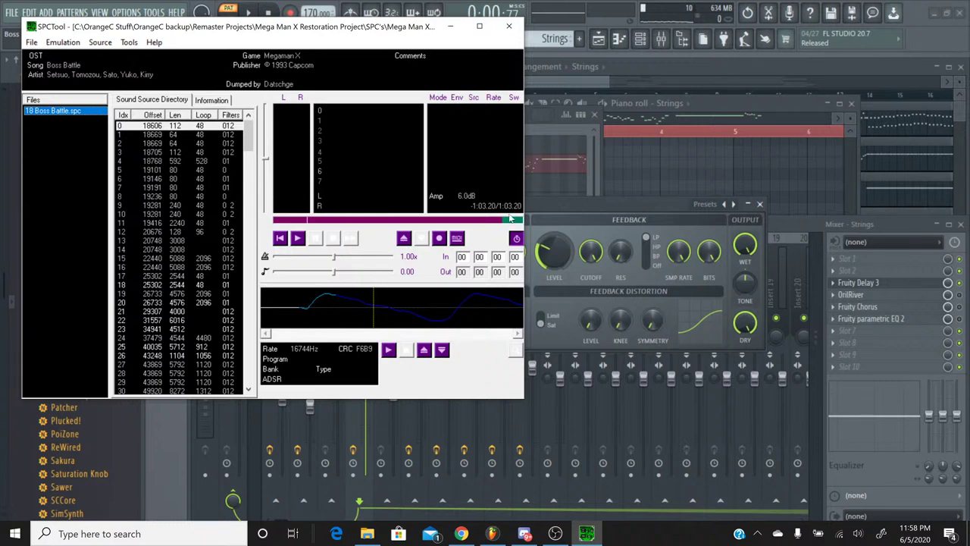
click(572, 214)
Set the Strings delay model to Ping pong and pan the delay partway to the left while the pattern plays
click(252, 13)
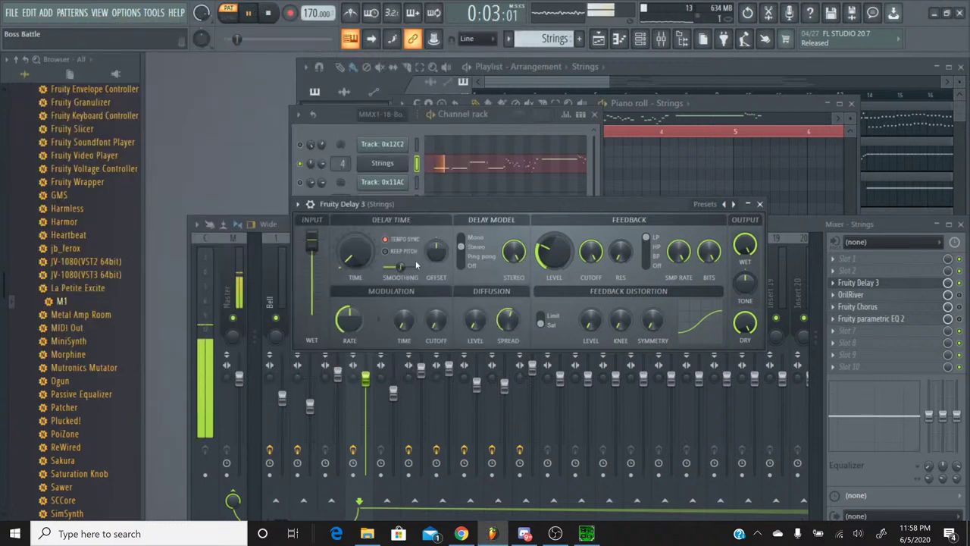
click(469, 258)
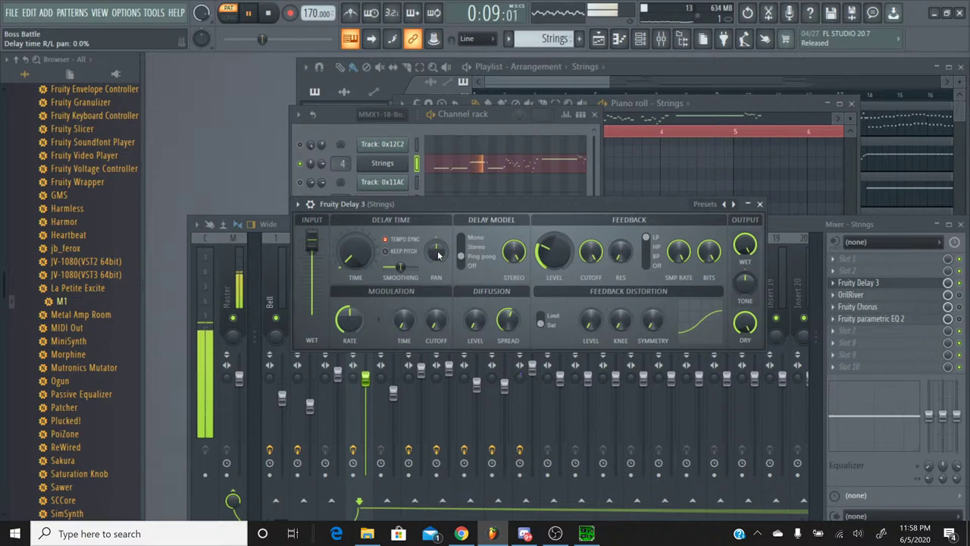
drag(437, 255, 437, 303)
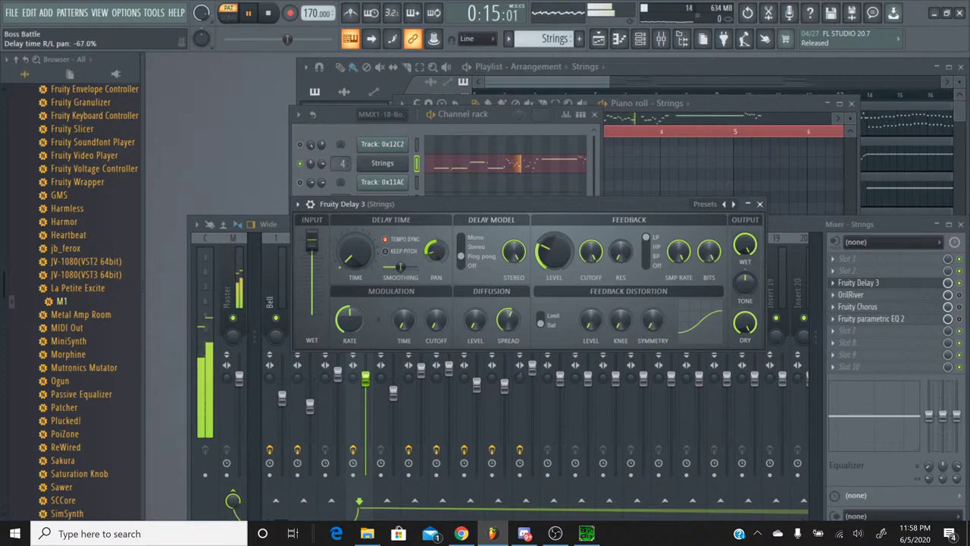
drag(436, 261, 436, 253)
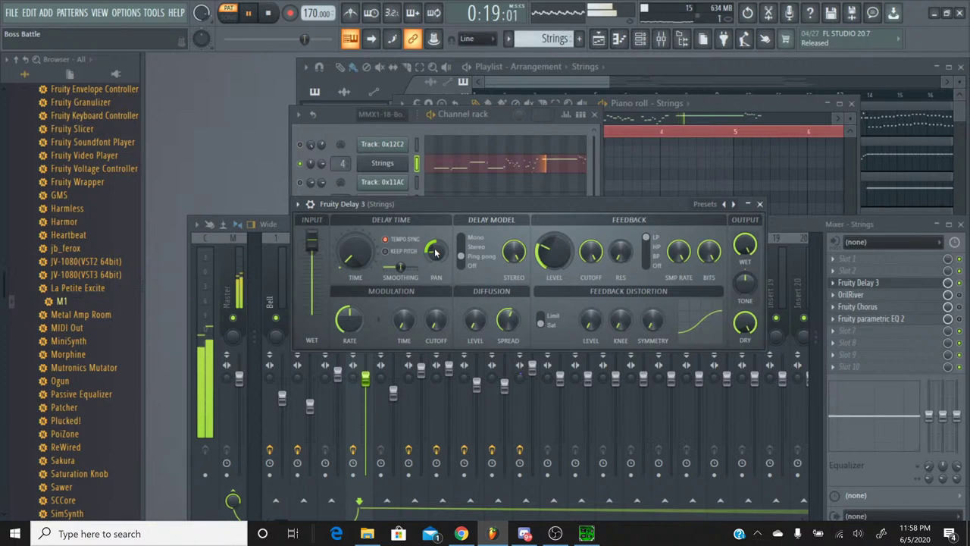
key(space)
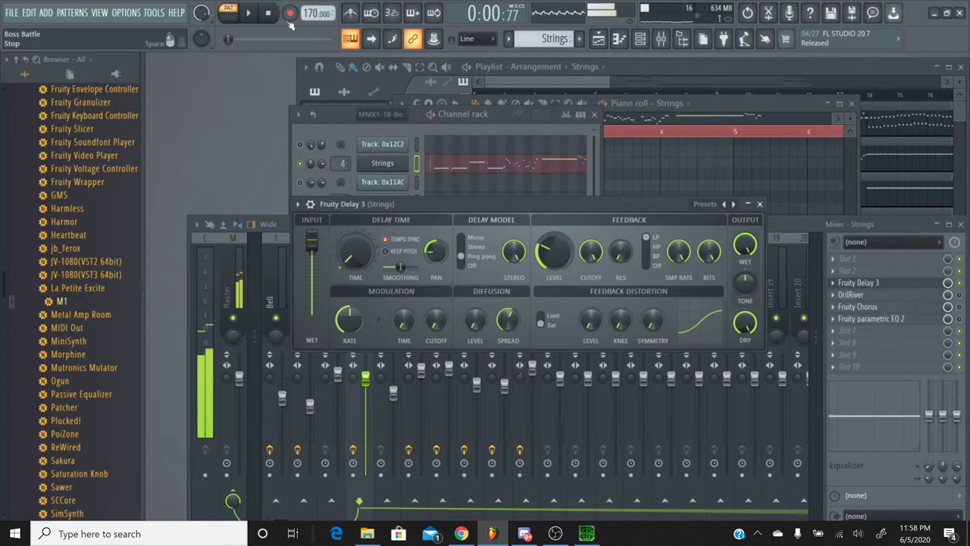
Switch to the MMX1-18-Boss Battle pattern and open the notes of Track: 0x12C2 in the piano roll
click(525, 44)
click(531, 50)
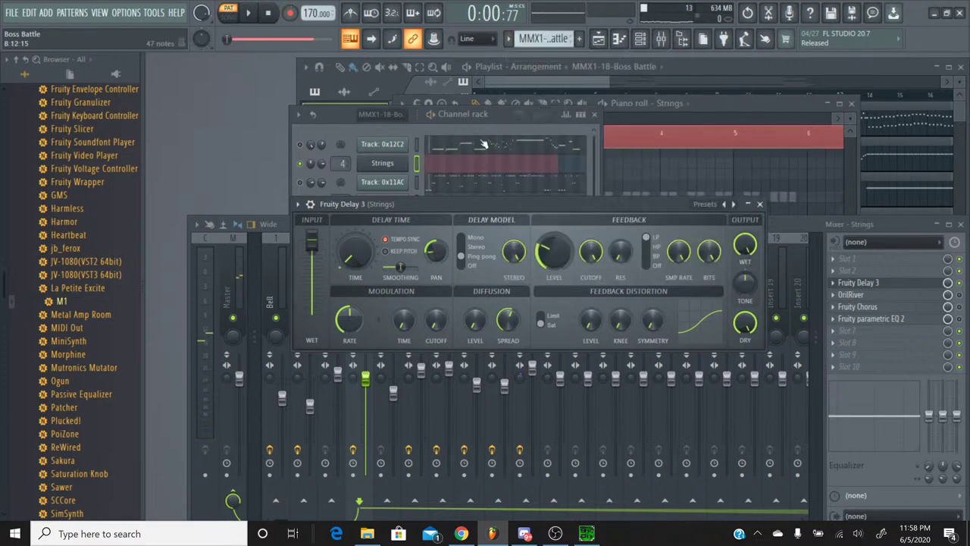
click(319, 130)
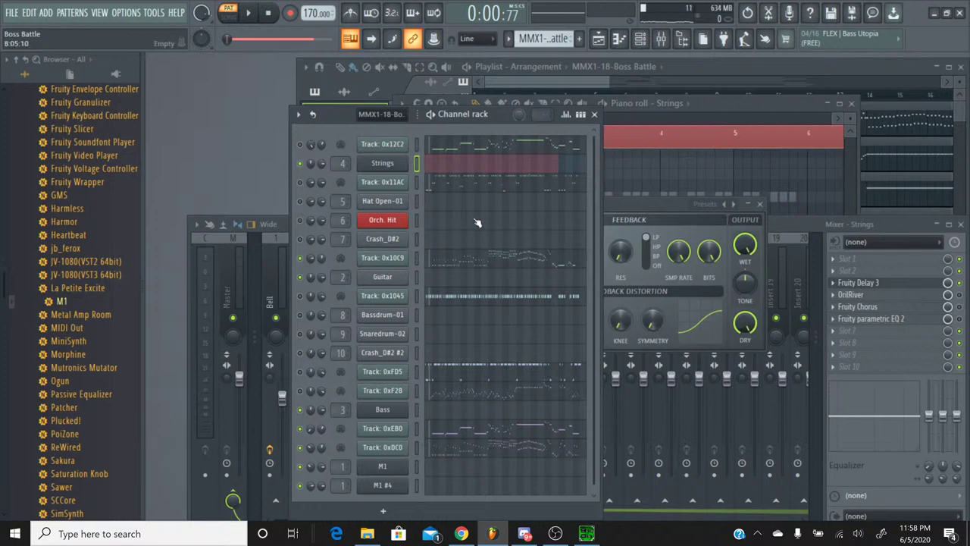
click(467, 153)
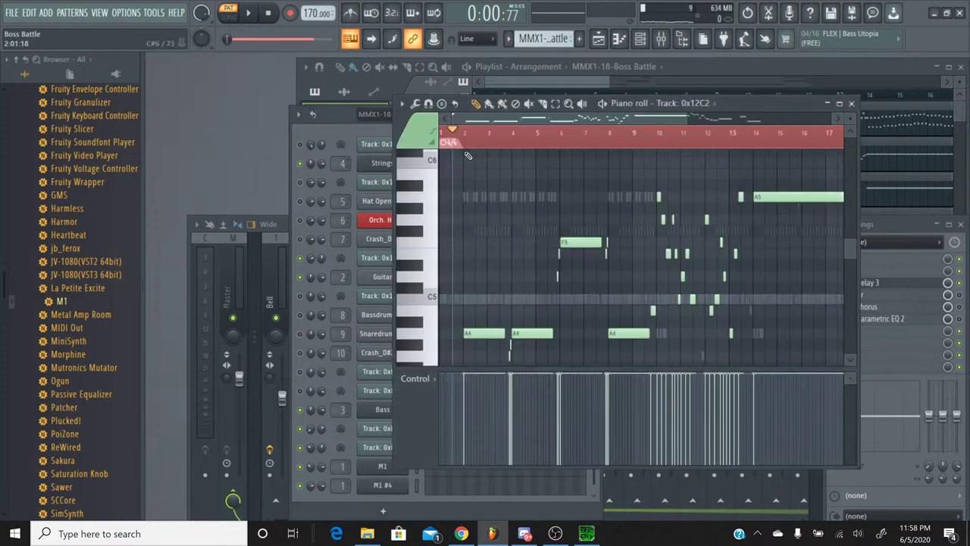
Examine the opening bars of Track: 0x12C2 in the piano roll and close it
scroll(493, 135, up, 5)
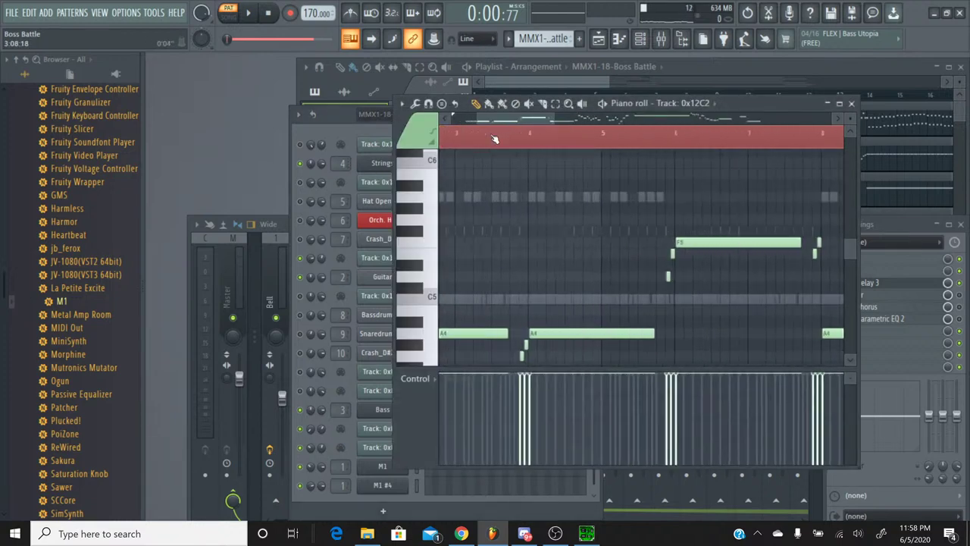
scroll(494, 139, up, 3)
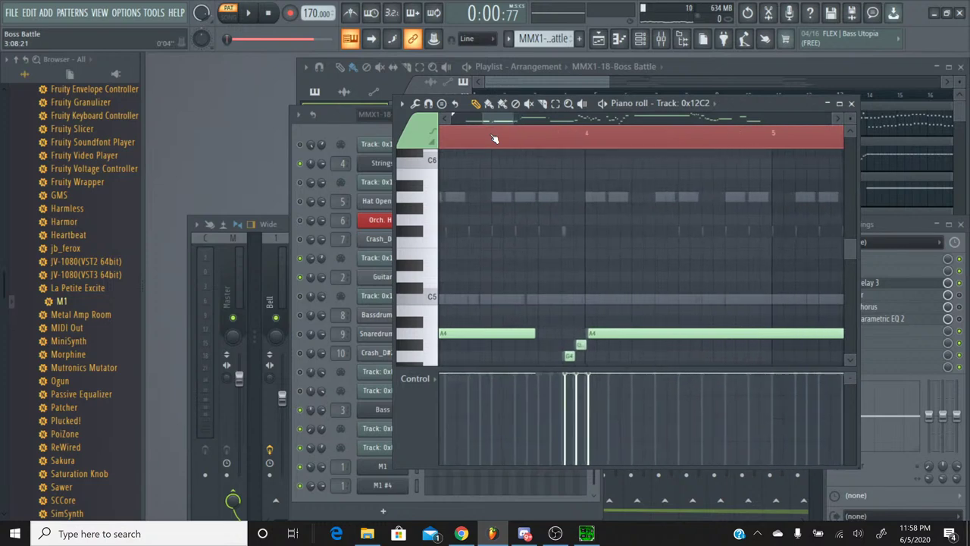
drag(501, 124, 473, 125)
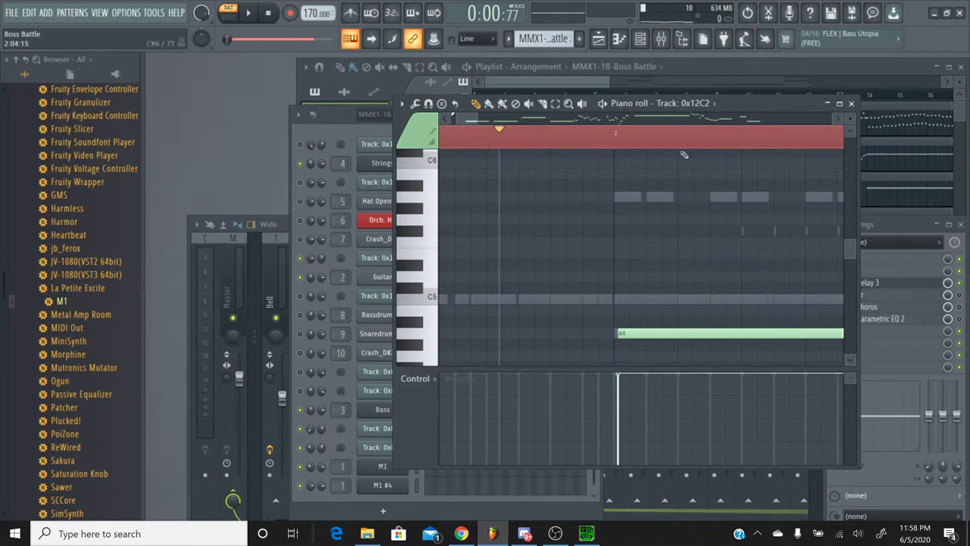
click(853, 104)
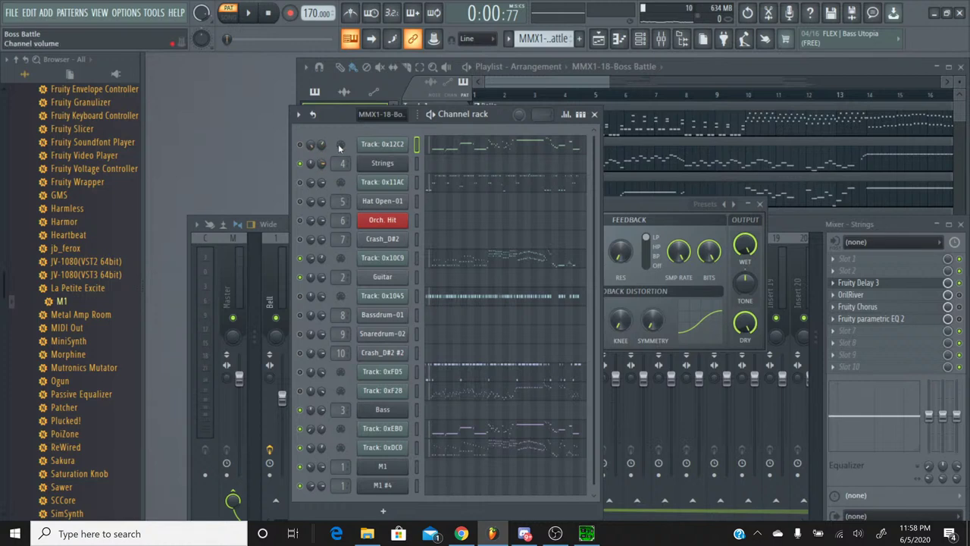
View the channel panning events of Track: 0x12C2 in the event editor and close it
right_click(316, 149)
click(337, 177)
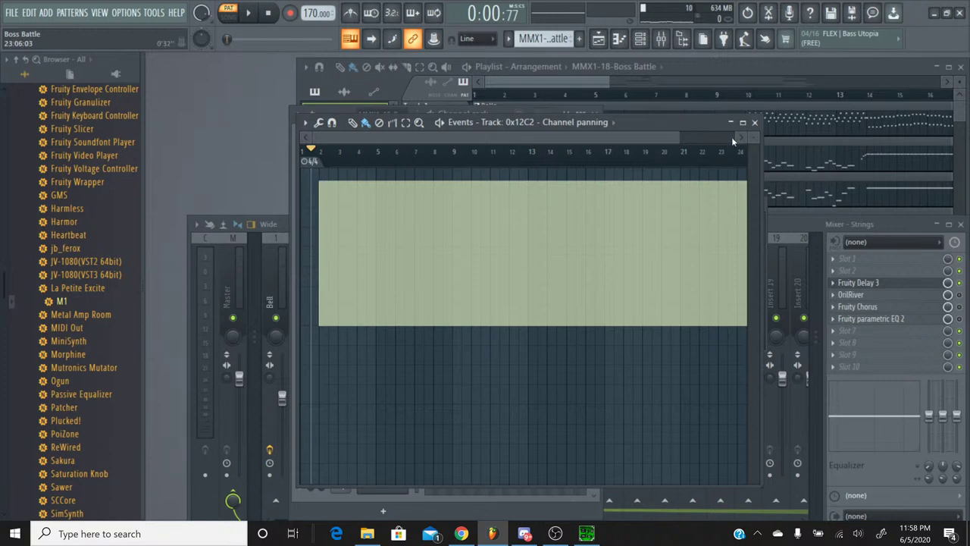
click(755, 123)
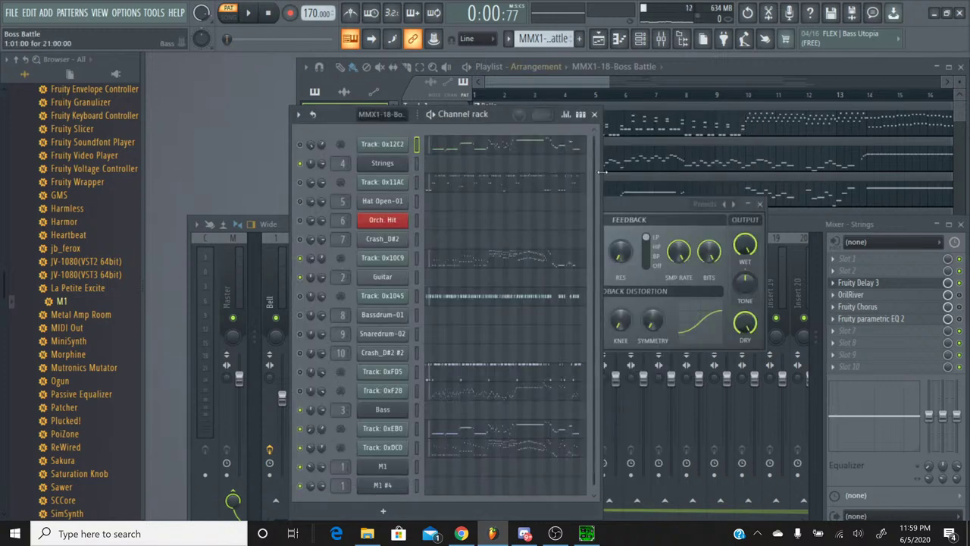
Reopen the Strings track's Fruity Delay 3, lower its feedback level slightly, and start playback with the Strings pattern selected
click(858, 283)
click(858, 283)
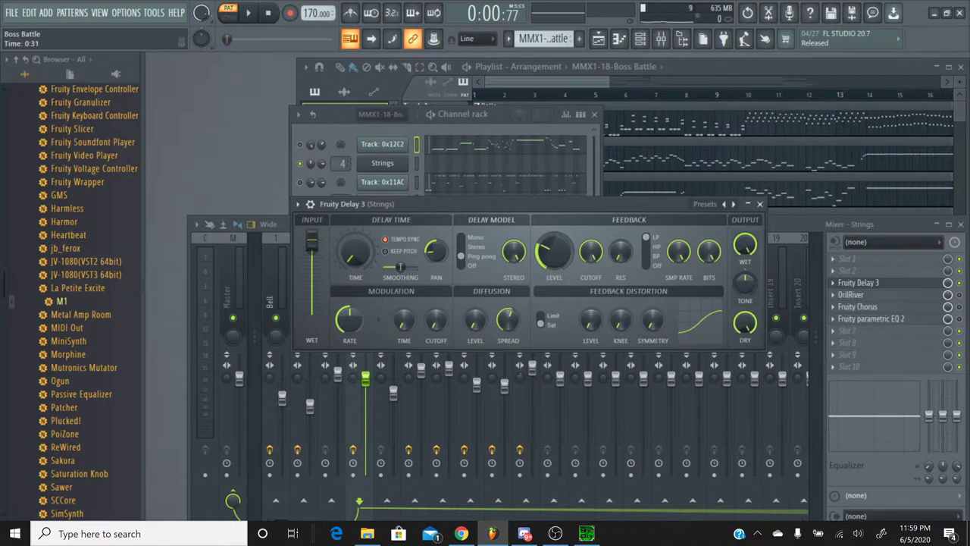
drag(554, 257, 549, 273)
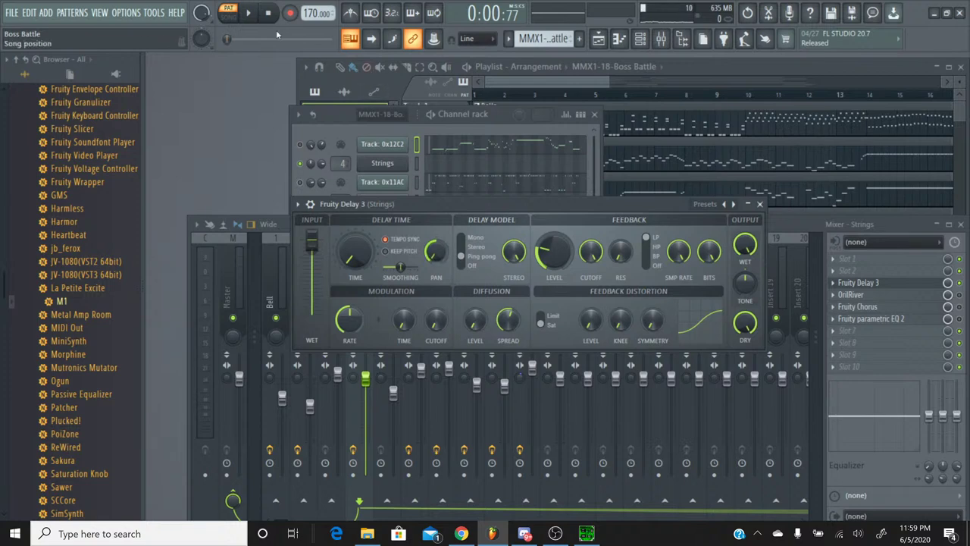
click(251, 14)
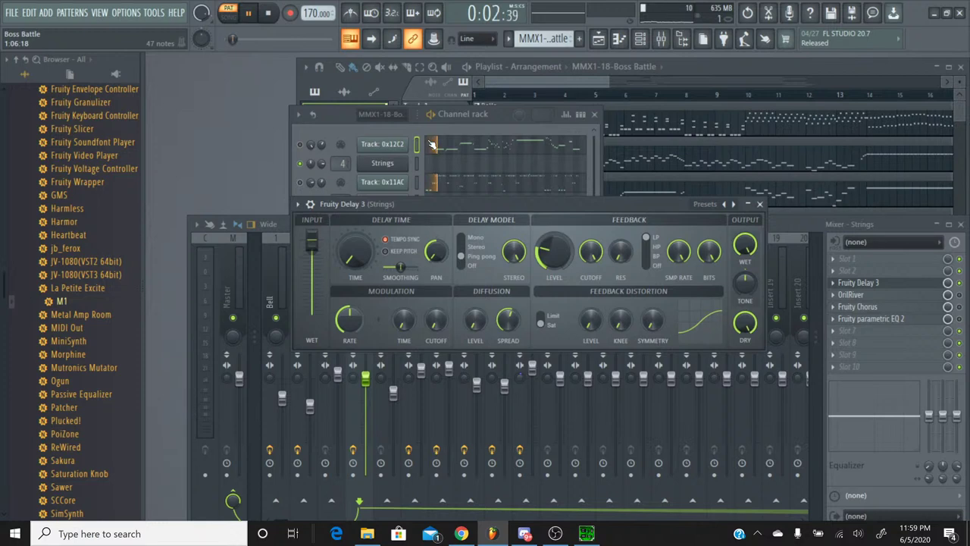
click(508, 38)
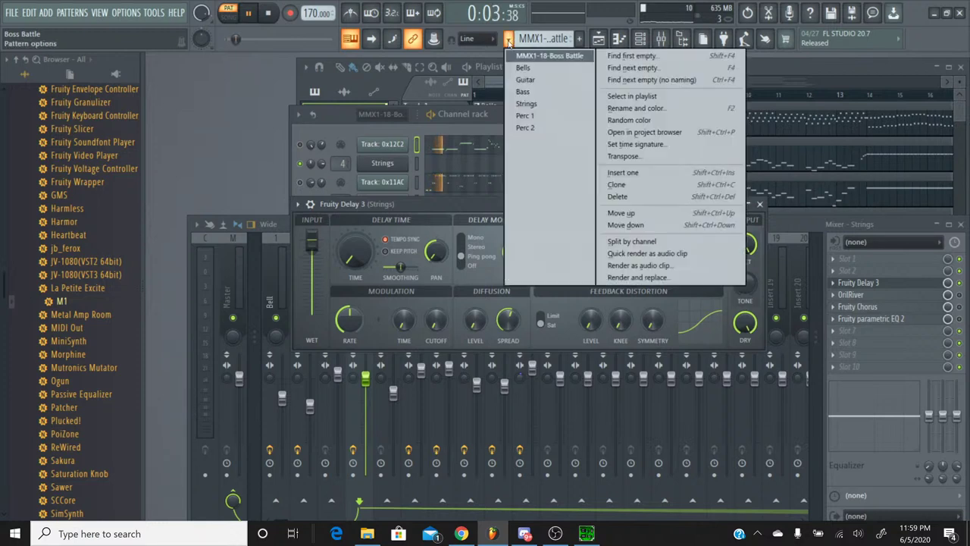
click(520, 106)
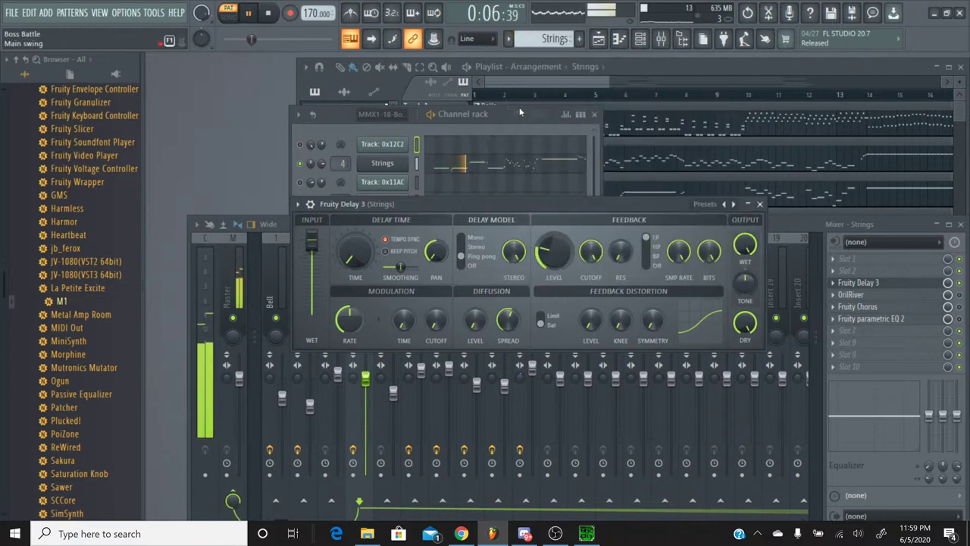
Set the Strings delay's feedback level to about 41% and output wet to about 69%, then close the plugin and stop playback
scroll(569, 253, down, 3)
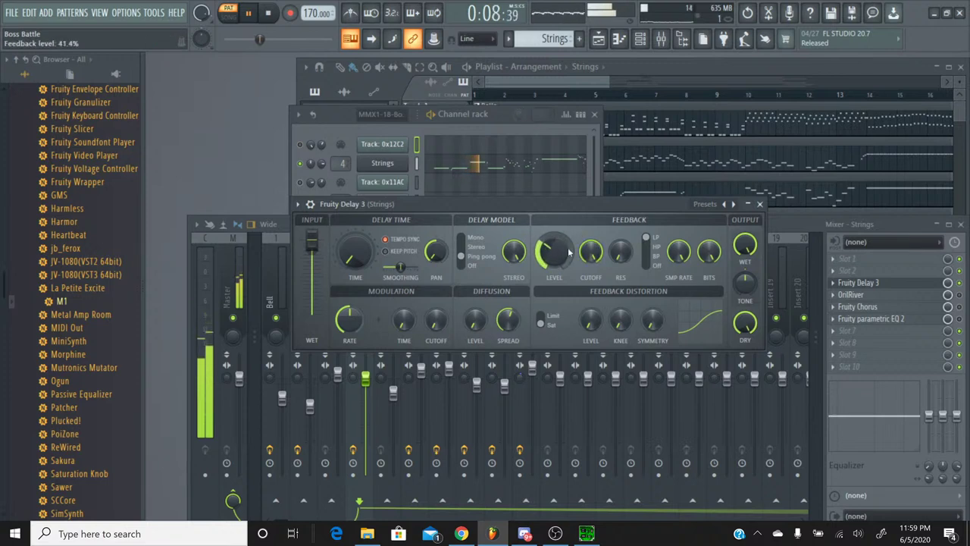
scroll(745, 244, down, 3)
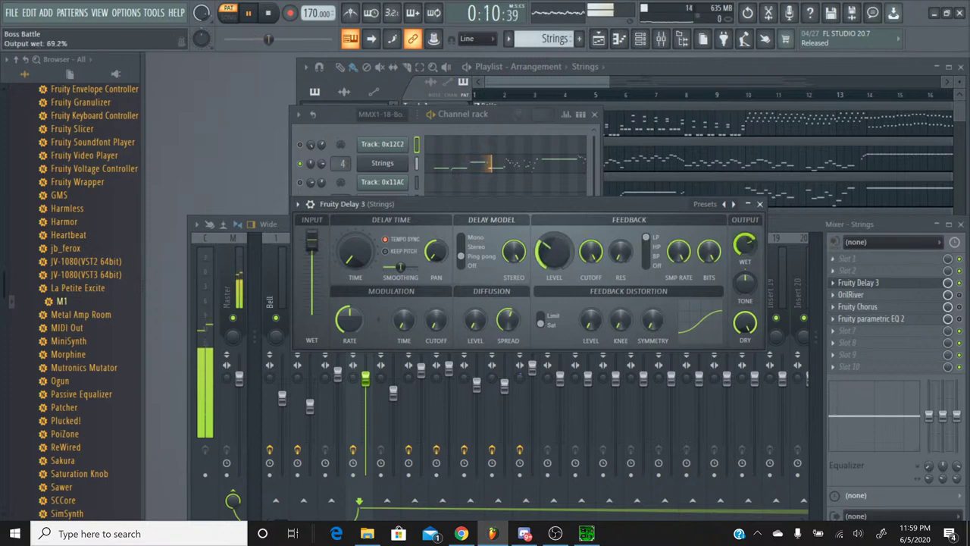
click(760, 203)
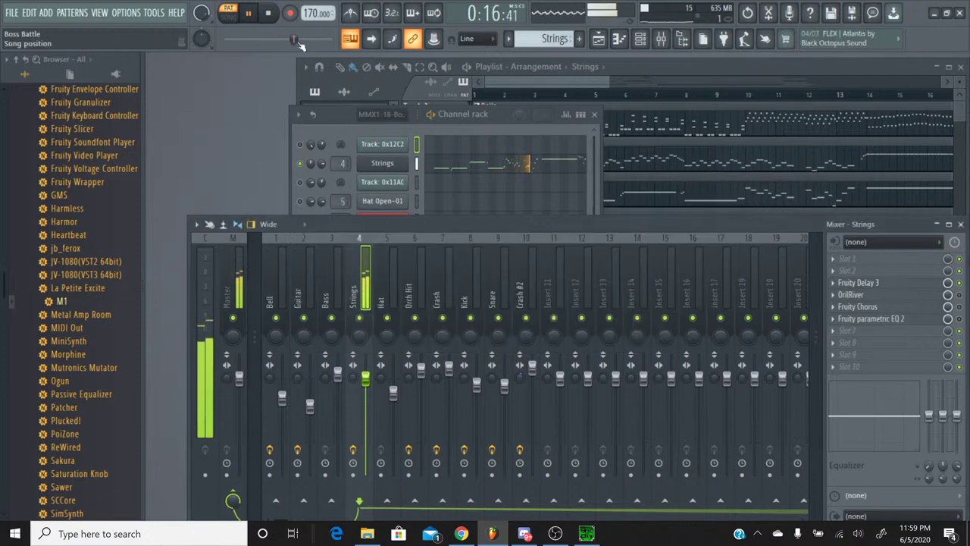
click(268, 14)
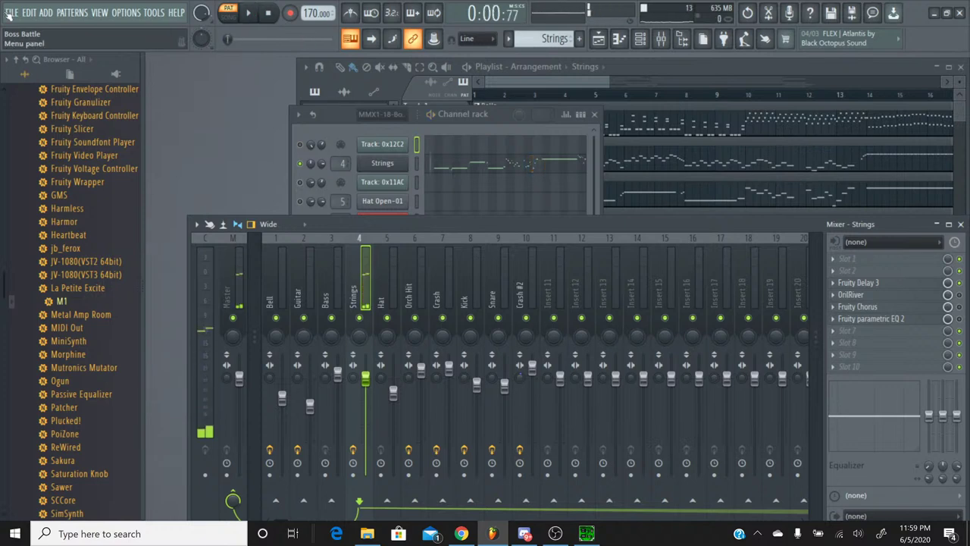
click(8, 14)
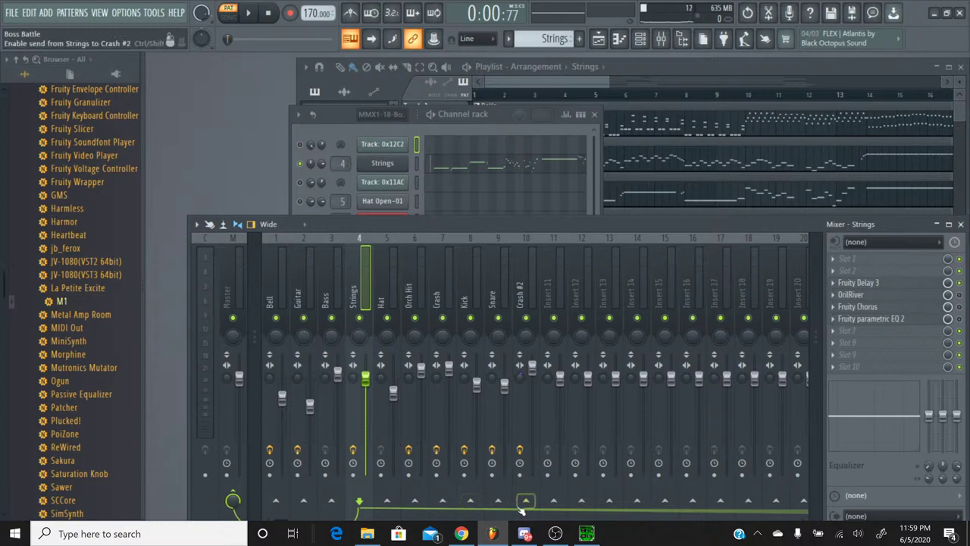
Check the live chat in YouTube Studio, return to FL Studio, and listen to part of the Strings pattern
click(461, 533)
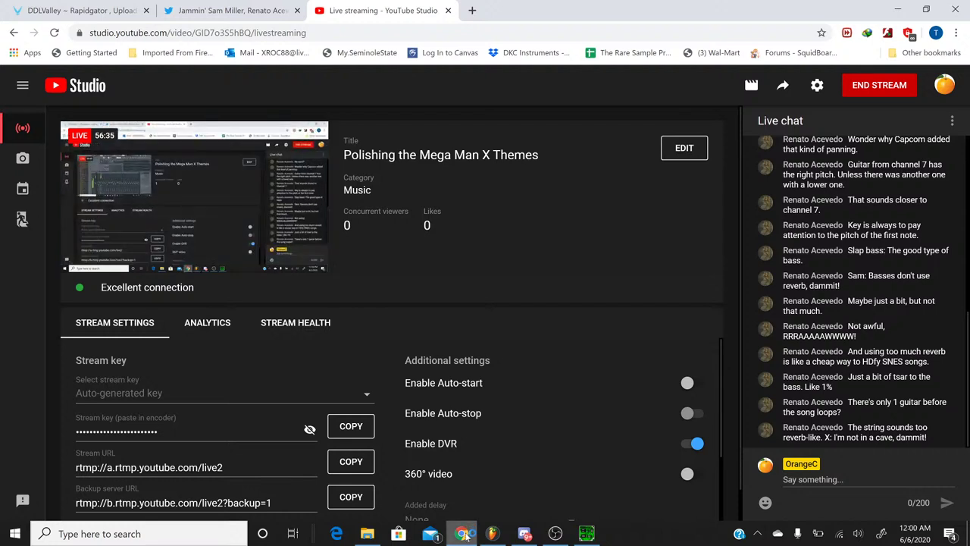
click(464, 534)
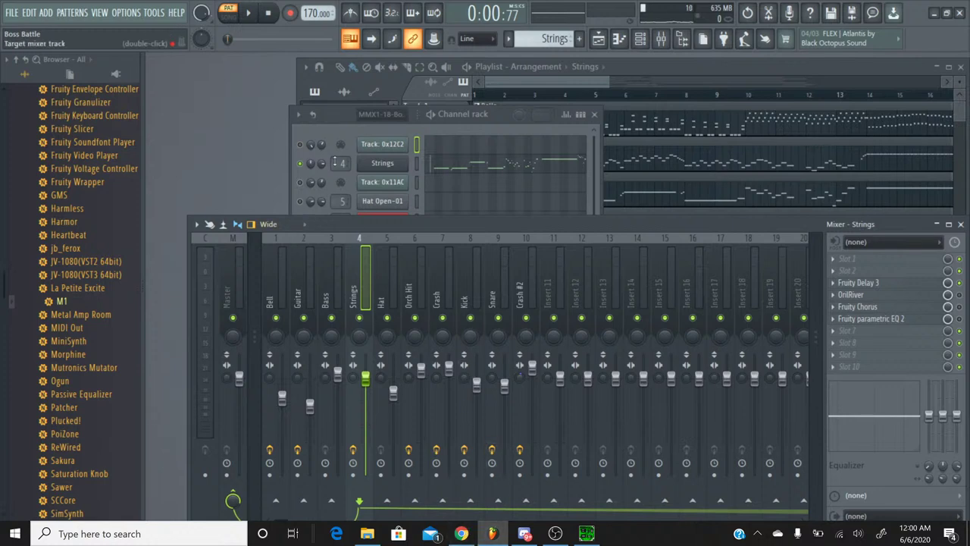
click(251, 15)
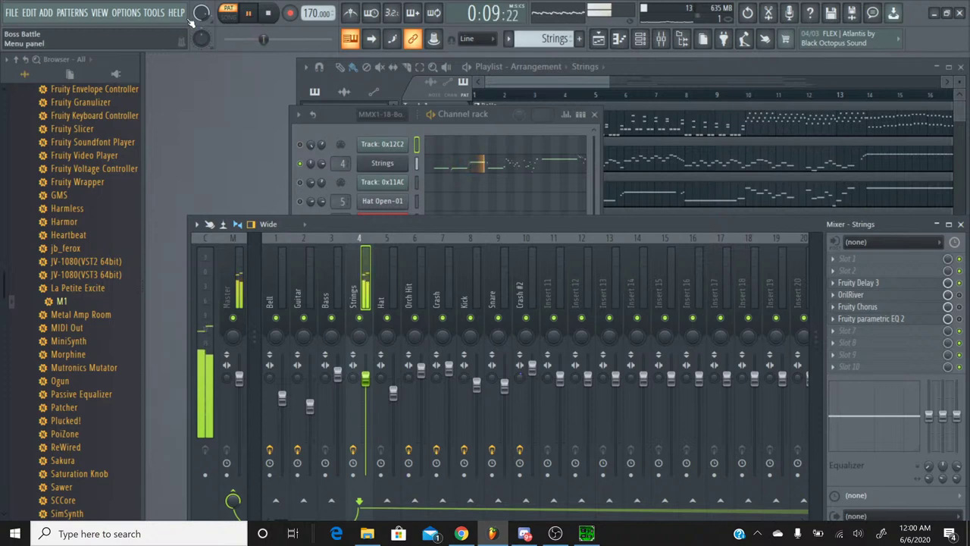
click(268, 14)
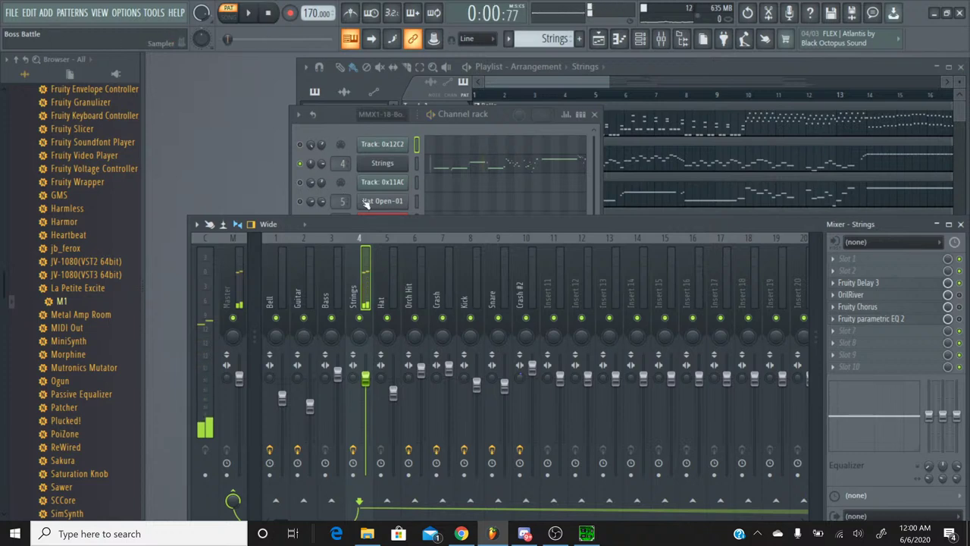
Compare the channels used by the Perc 1 and Perc 2 patterns in the full channel rack, ending on Perc 1
click(343, 116)
click(508, 39)
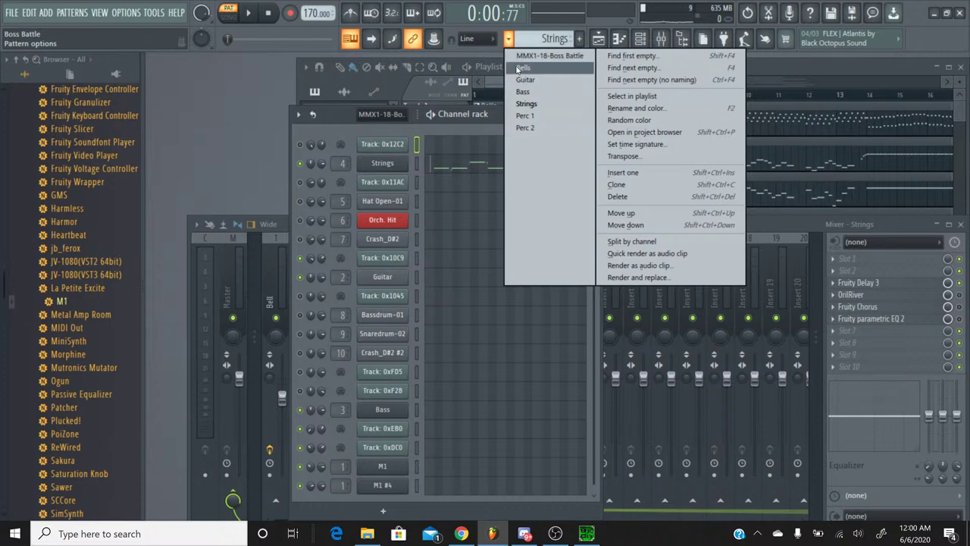
click(531, 116)
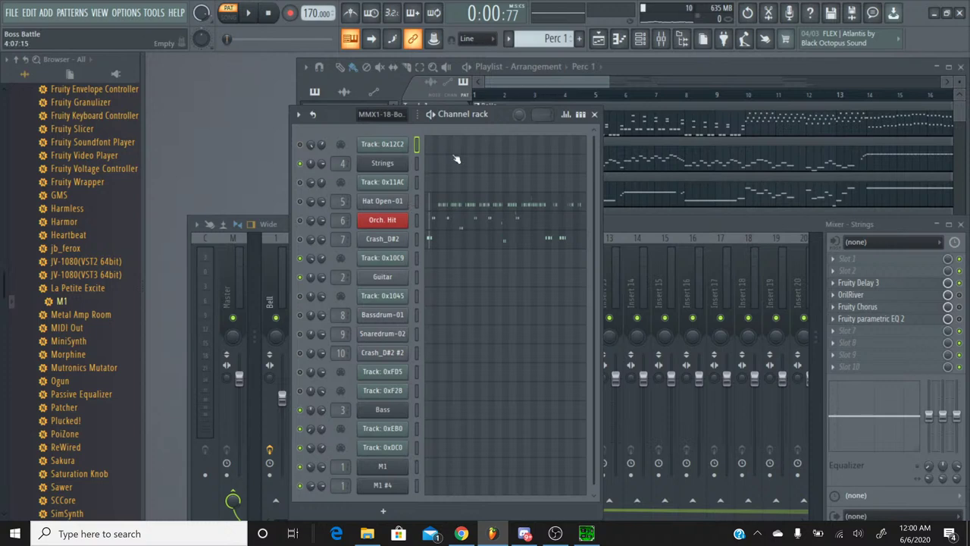
click(530, 38)
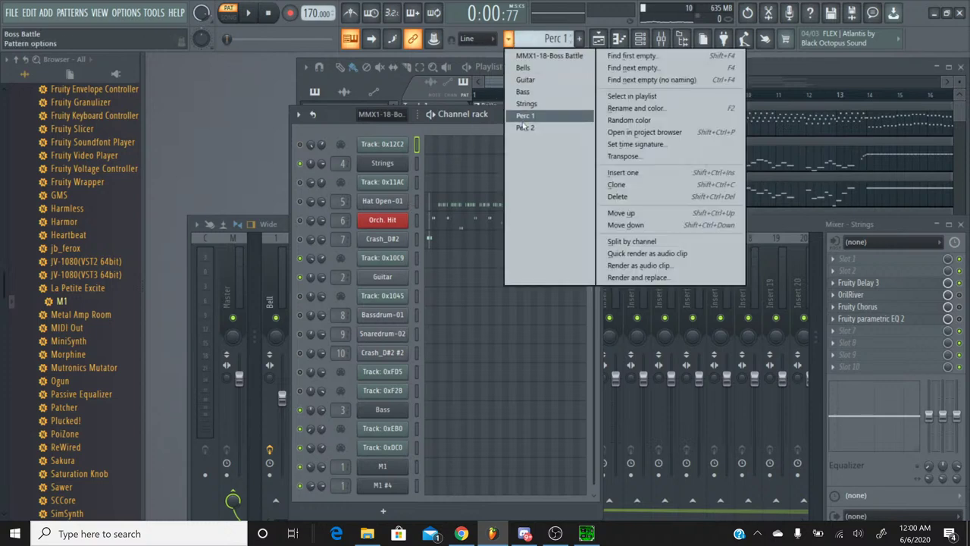
click(523, 127)
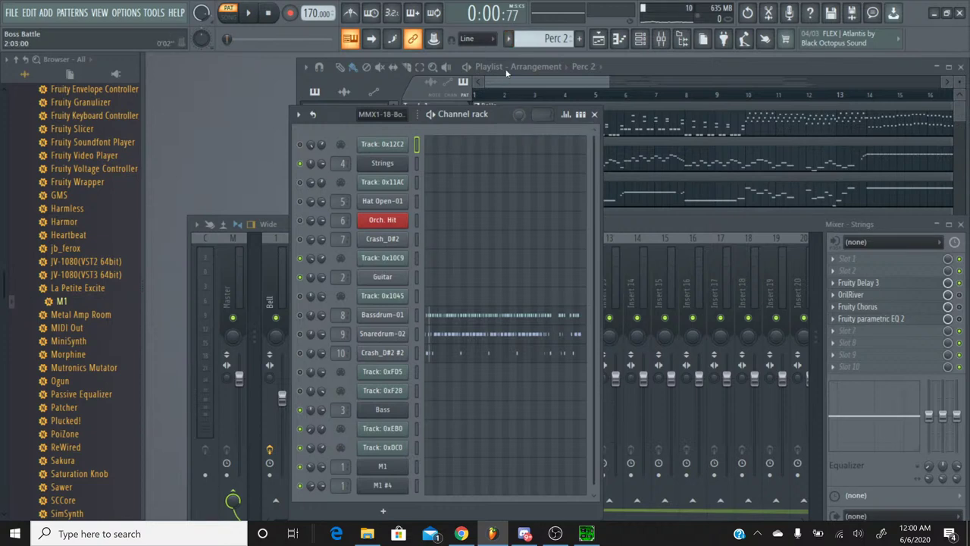
click(508, 38)
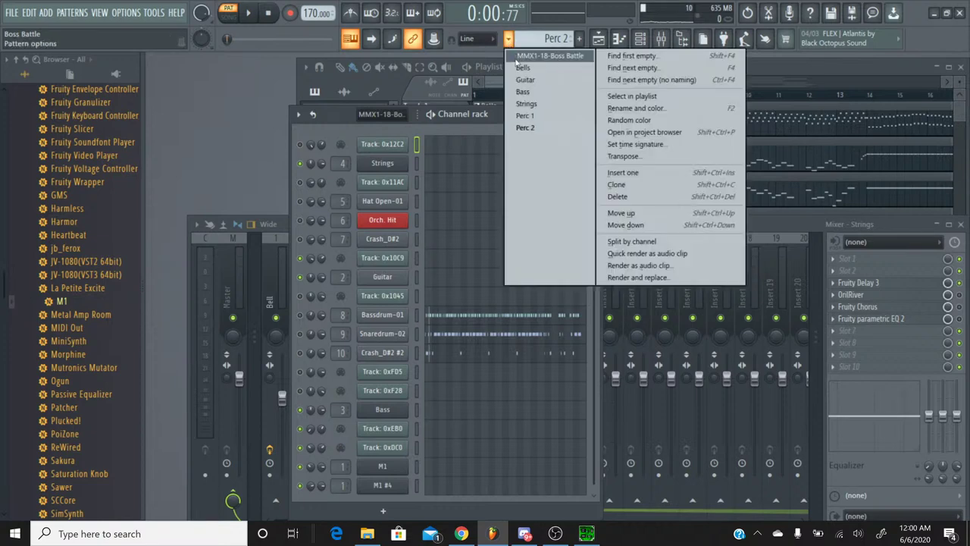
click(526, 116)
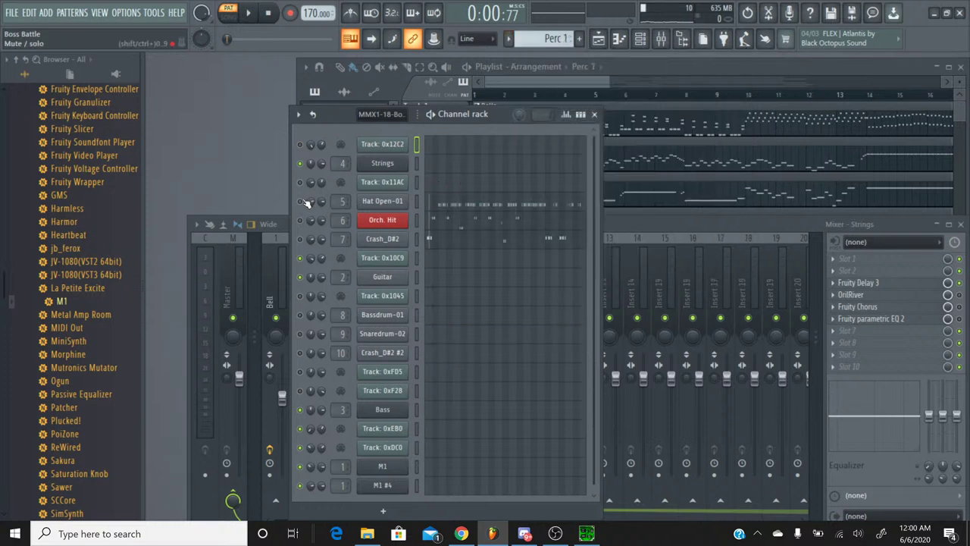
Switch to SPCTool, listen to part of 18 Boss Battle.spc as a percussion reference, and return to FL Studio
click(586, 533)
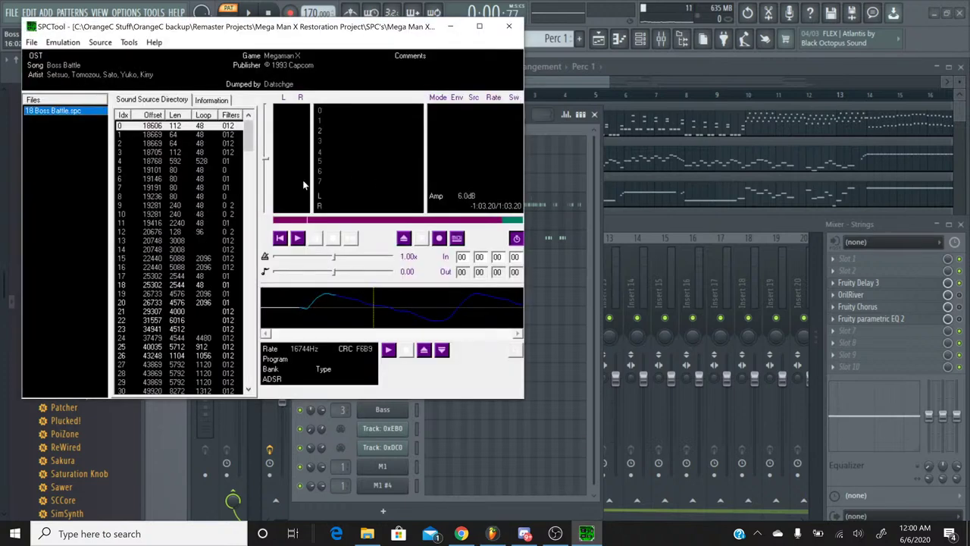
click(300, 238)
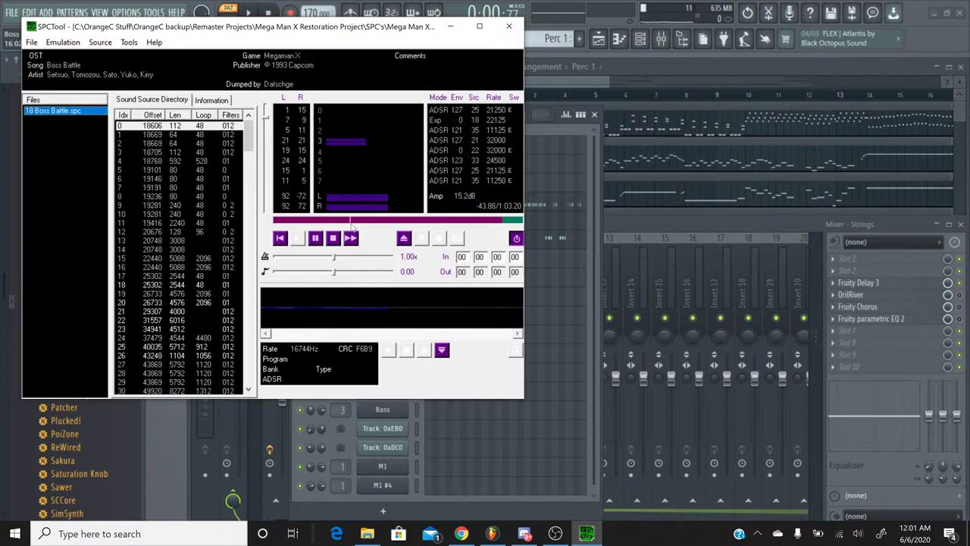
click(333, 238)
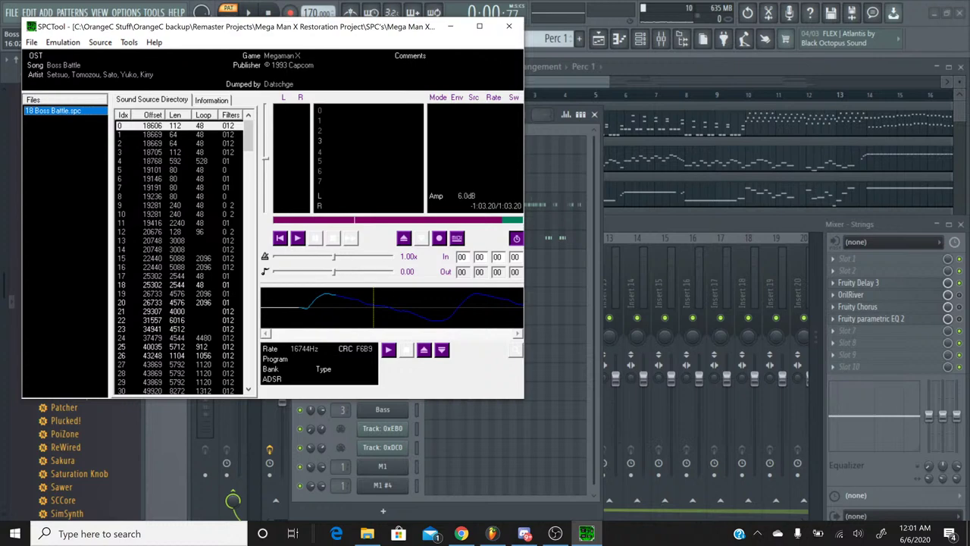
click(451, 26)
Select the MMX1-18-Boss Battle pattern and examine the opening notes of Track: 0x11AC in the piano roll
click(506, 39)
click(531, 42)
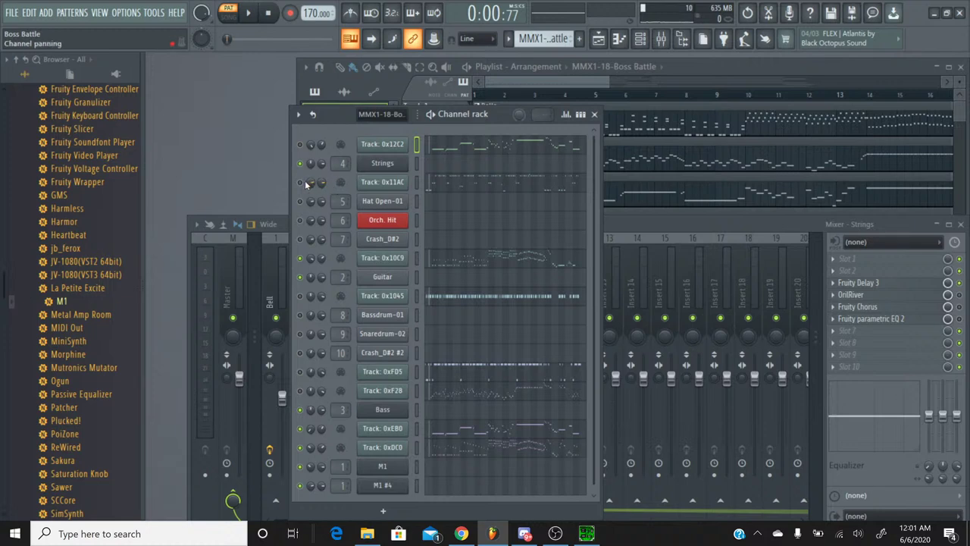
click(447, 193)
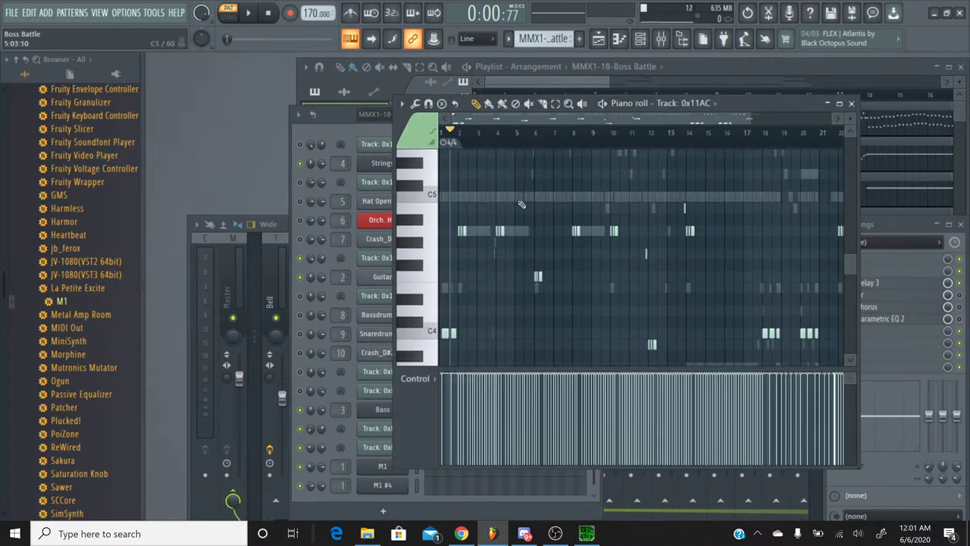
scroll(451, 128, up, 5)
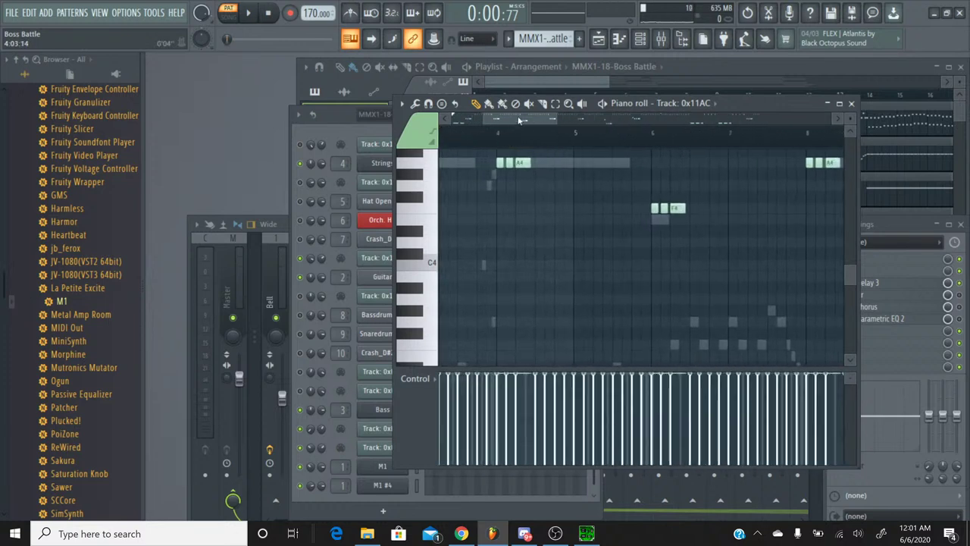
scroll(552, 190, up, 4)
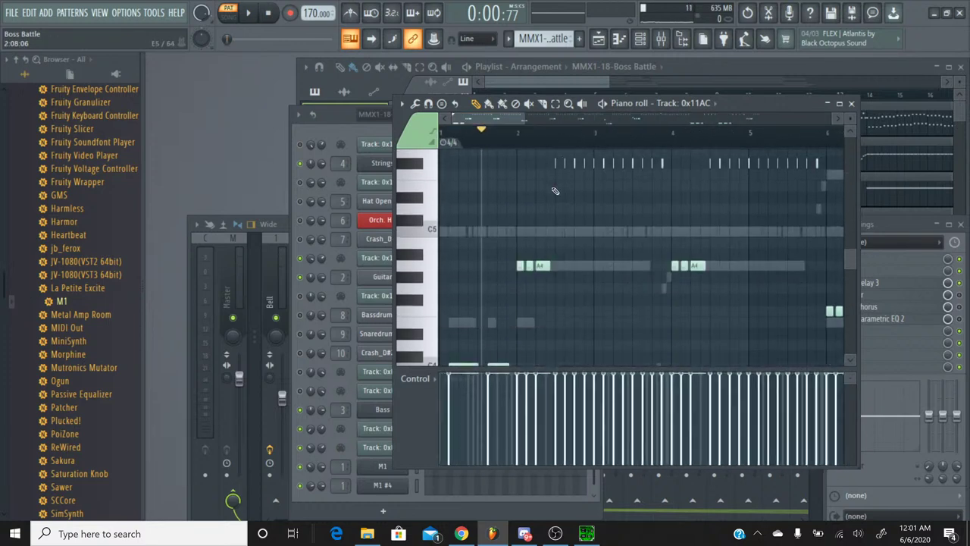
Switch to SPCTool, briefly play 18 Boss Battle.spc, return to FL Studio, and close the Track: 0x11AC piano roll
click(556, 535)
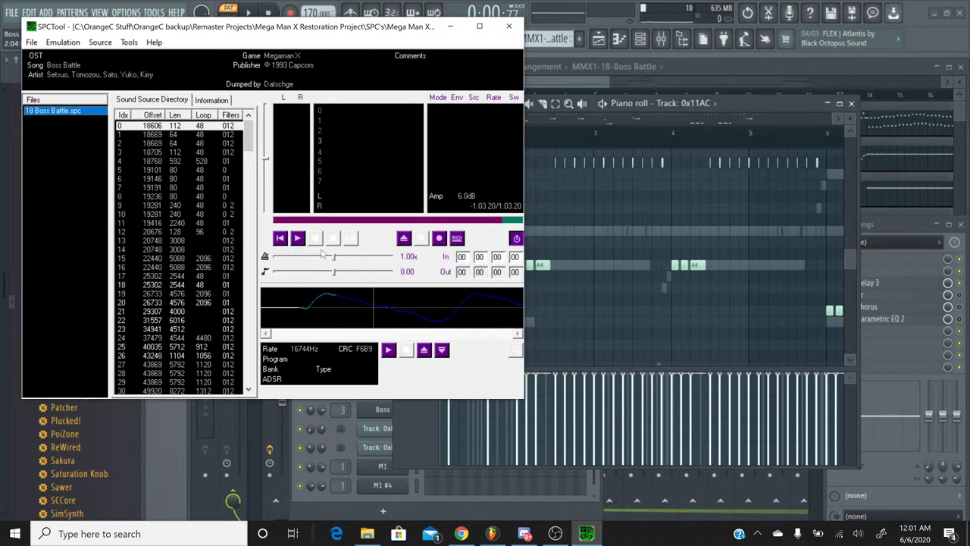
click(299, 239)
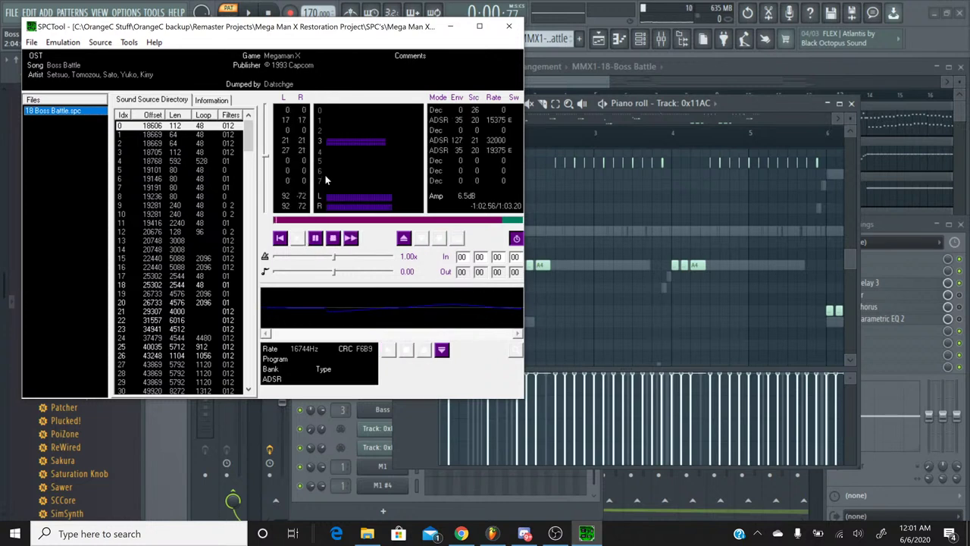
click(333, 238)
click(852, 104)
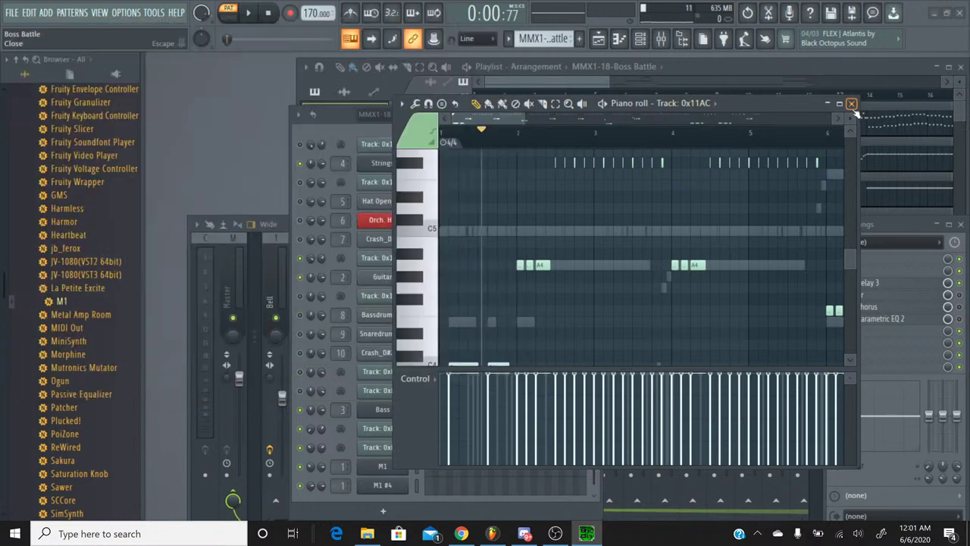
click(852, 104)
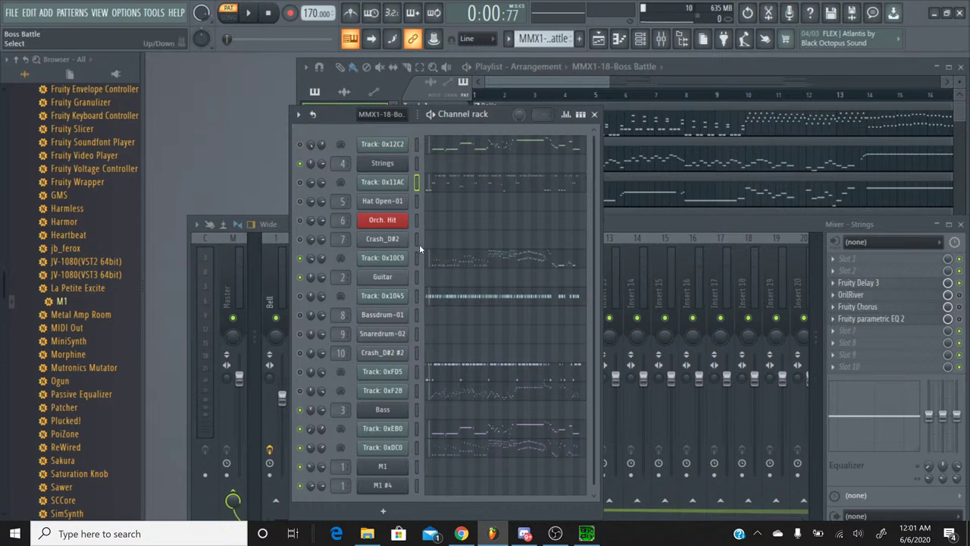
Delete the Hat Open-01, Orch. Hit and Crash_D#2 channels from the channel rack, confirming each deletion
right_click(380, 205)
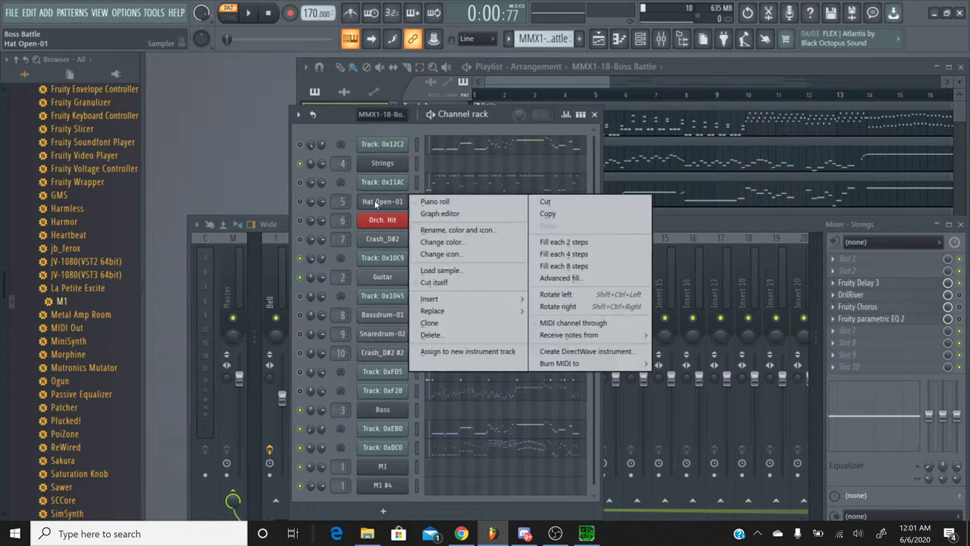
click(424, 338)
click(546, 308)
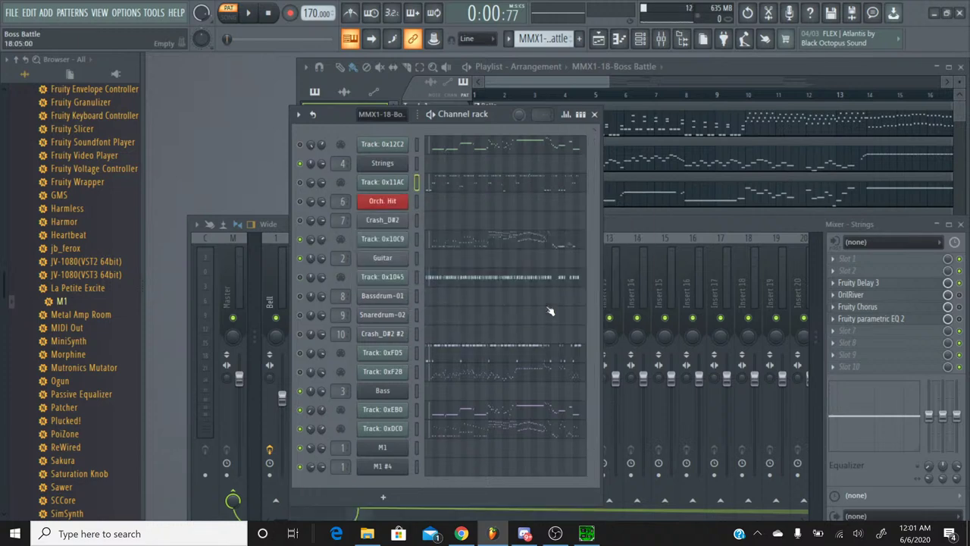
right_click(382, 206)
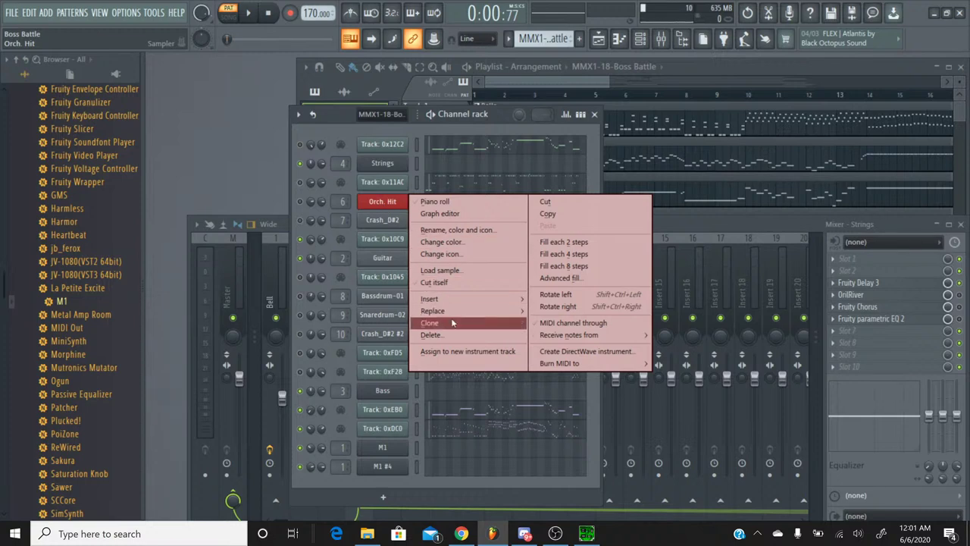
click(425, 338)
click(543, 305)
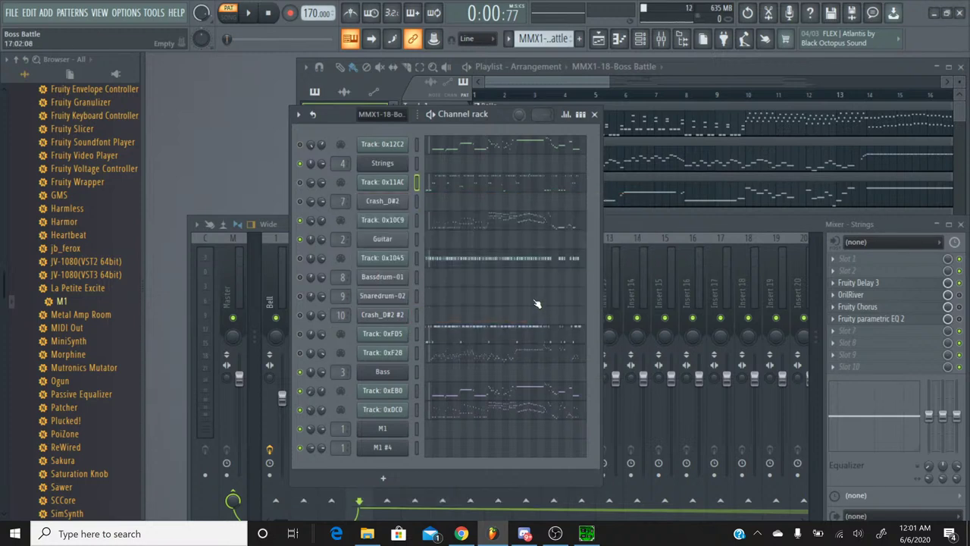
right_click(373, 206)
click(432, 335)
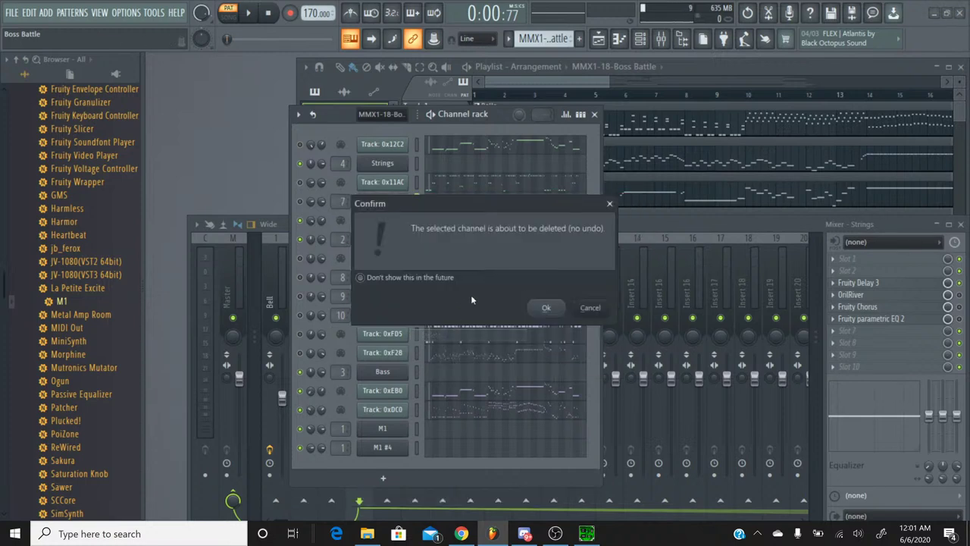
click(544, 308)
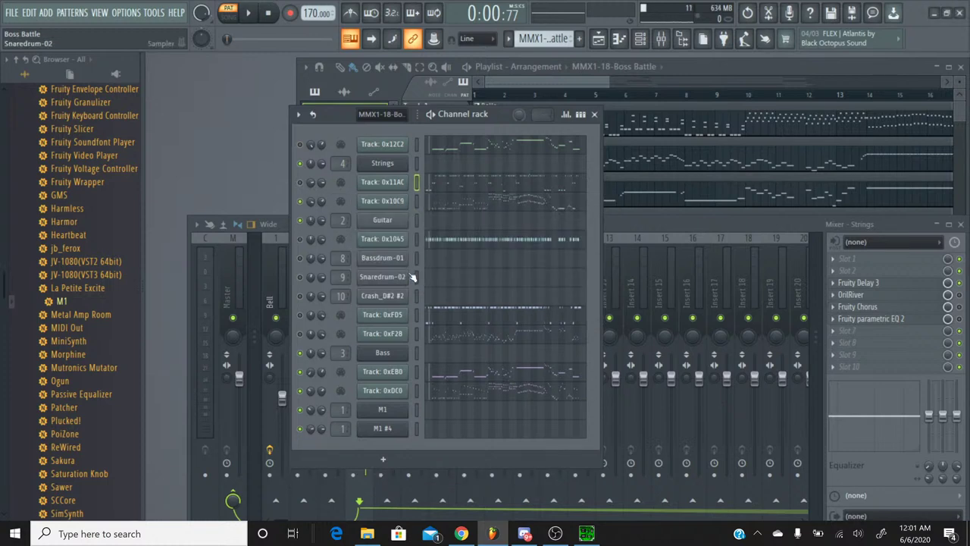
Delete the Bassdrum-01, Snaredrum-02 and Crash_D#2 #2 channels from the channel rack, confirming each deletion
right_click(386, 260)
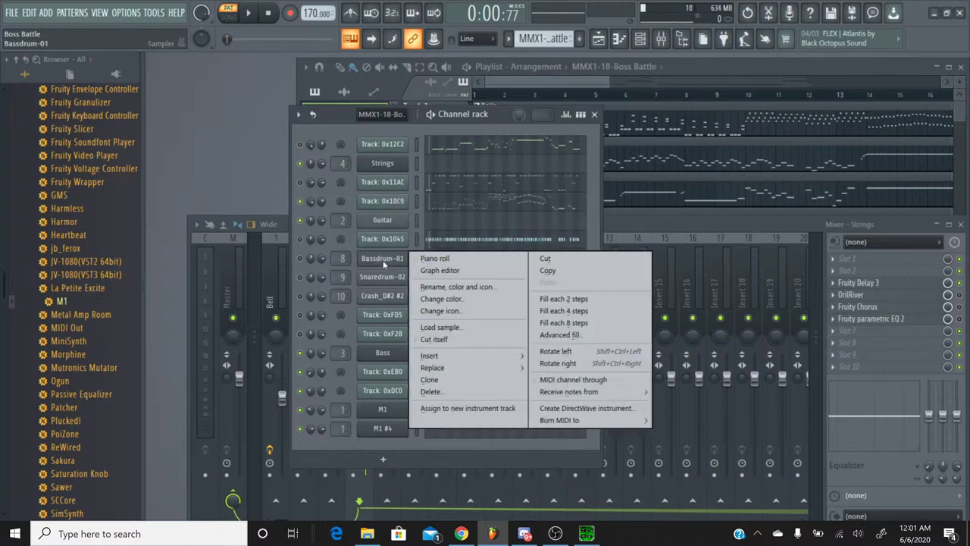
click(455, 392)
click(544, 306)
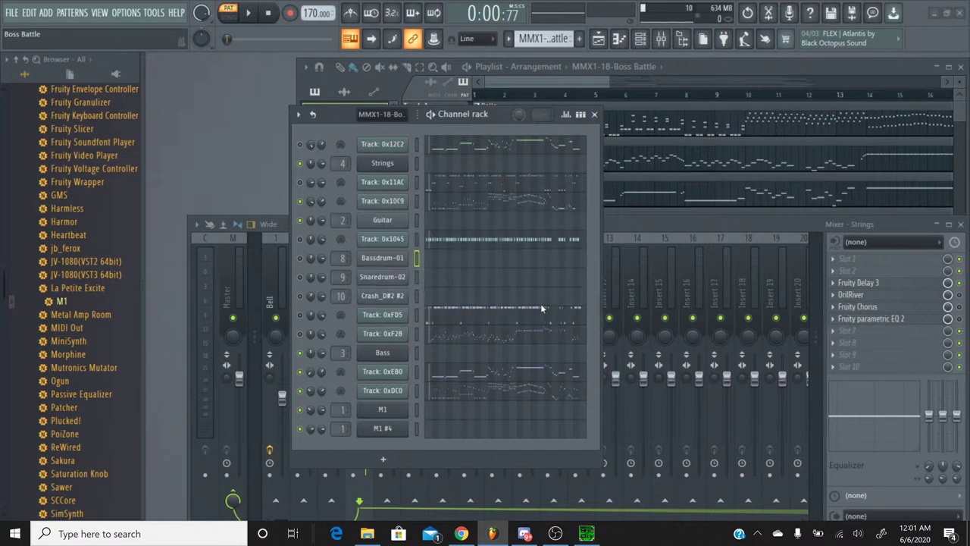
right_click(391, 261)
click(457, 391)
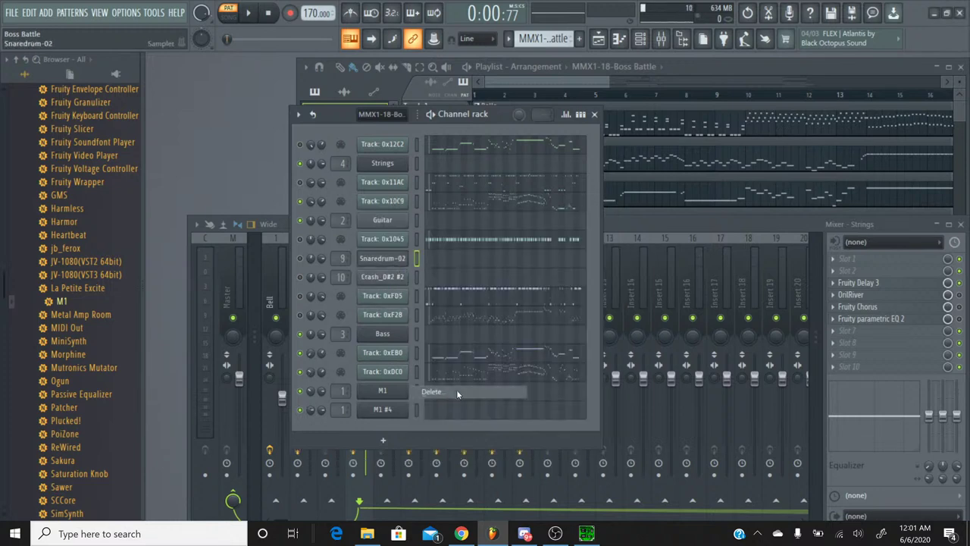
click(543, 307)
right_click(382, 258)
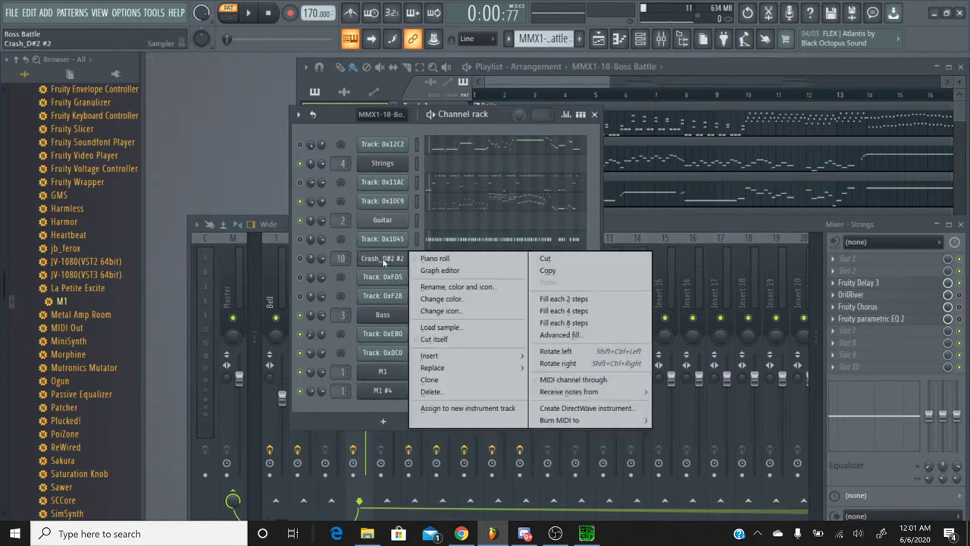
click(451, 388)
click(544, 306)
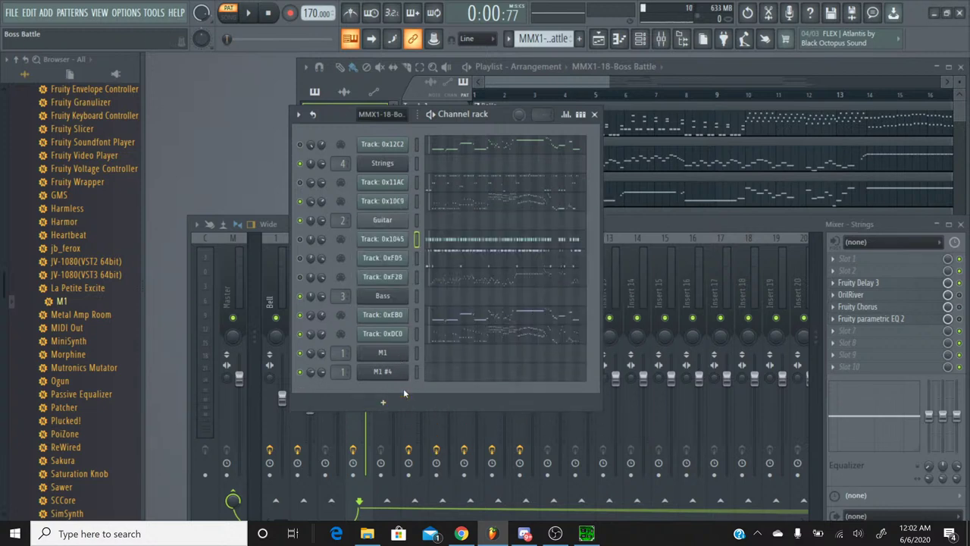
Rename the M1 channel as Bells 1 and the M1 #4 channel as Bells 2
right_click(372, 358)
click(467, 370)
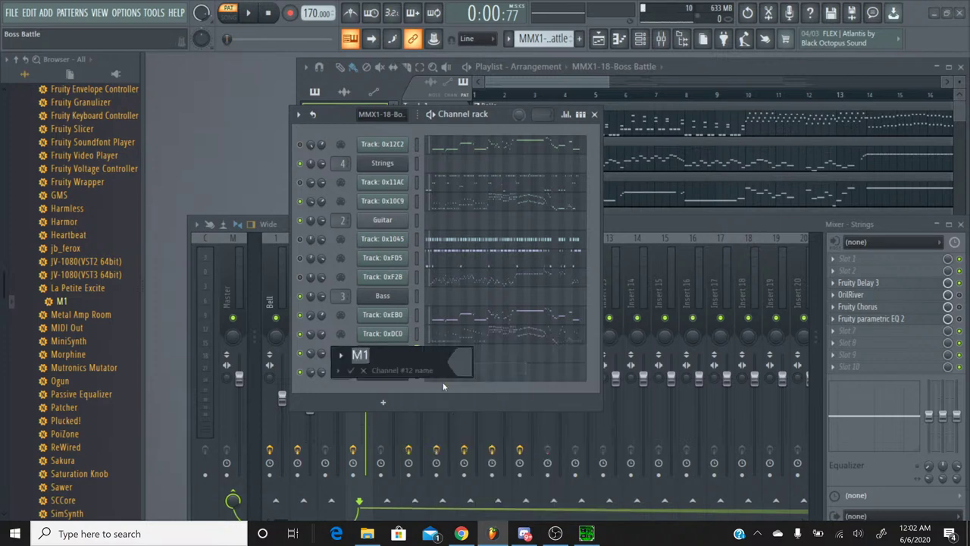
text(Bells 1)
key(Return)
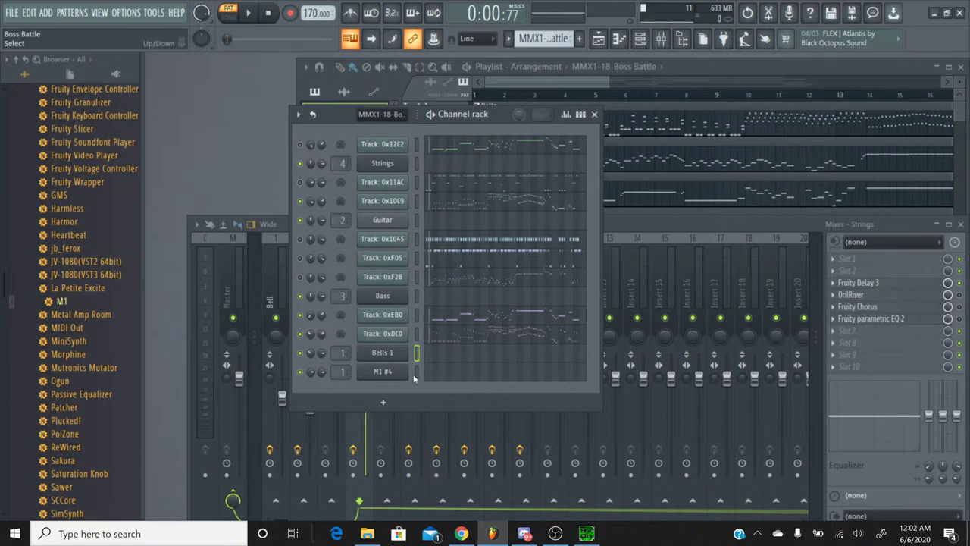
right_click(384, 372)
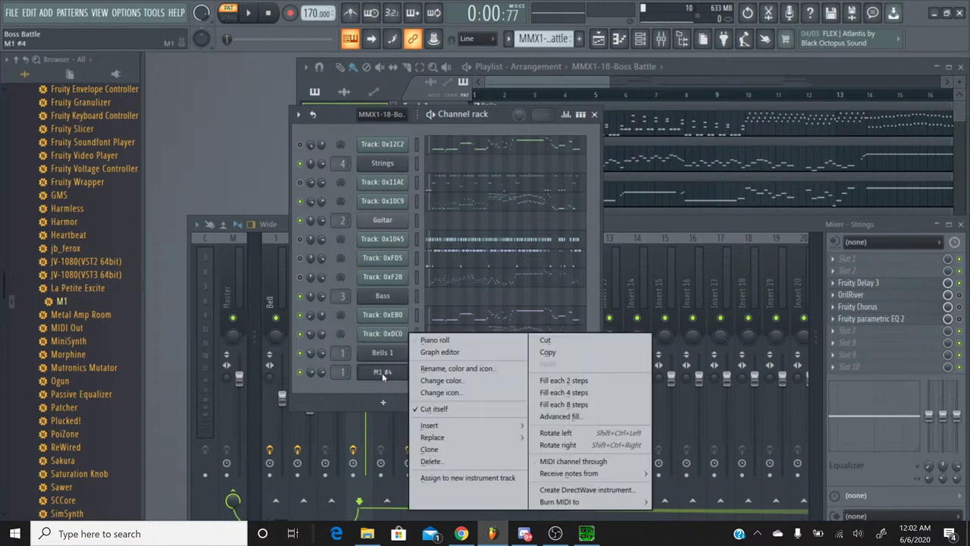
click(458, 368)
text(Bells 2)
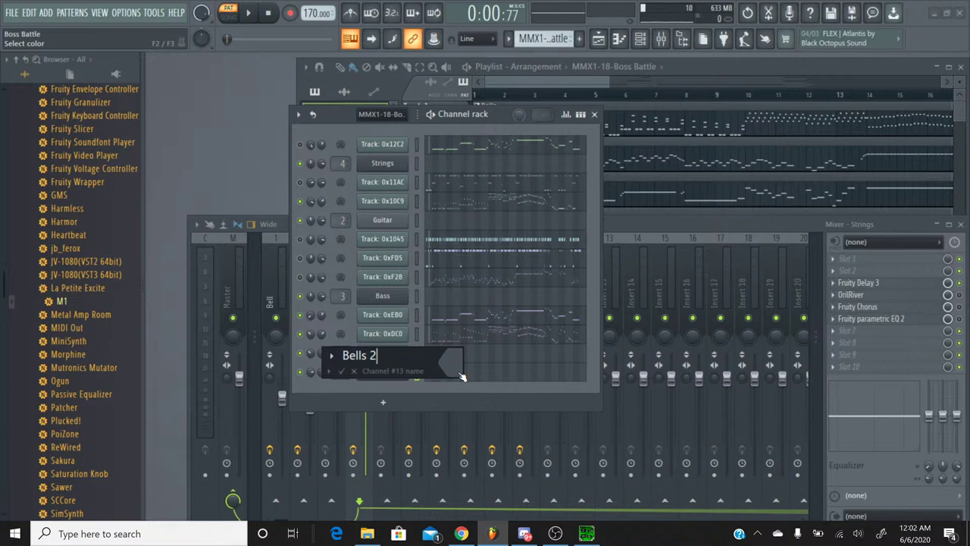
key(Return)
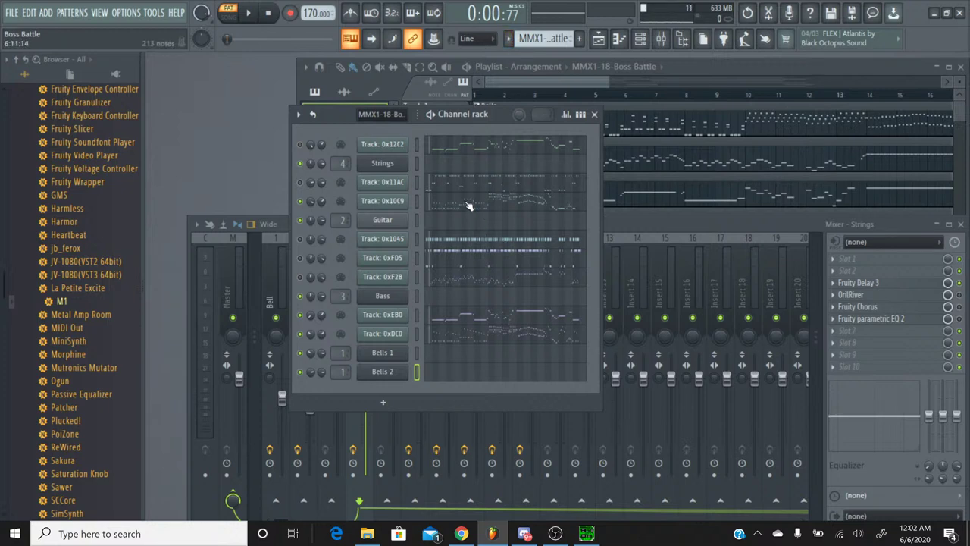
Switch to SPCTool, listen to the opening of 18 Boss Battle.spc, and return to the FL Studio channel rack
click(588, 536)
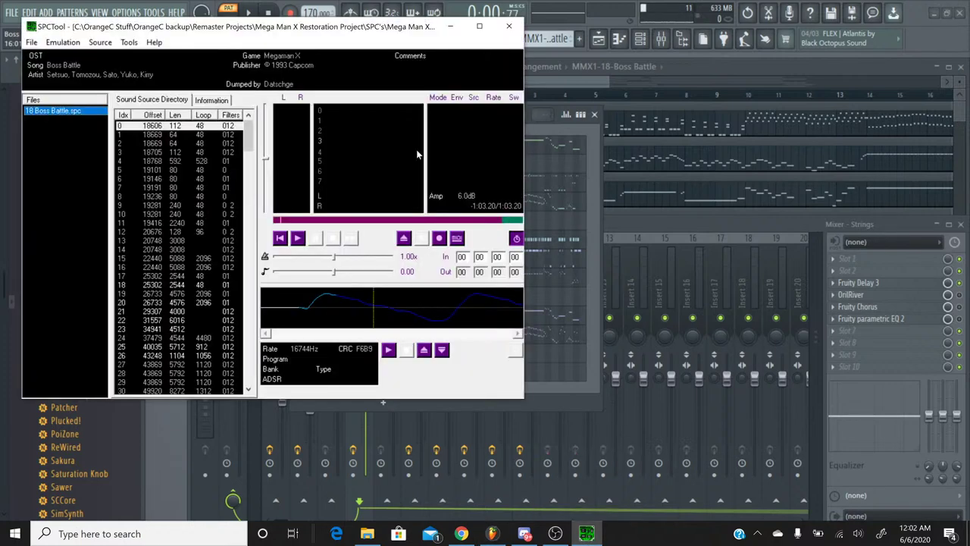
click(298, 239)
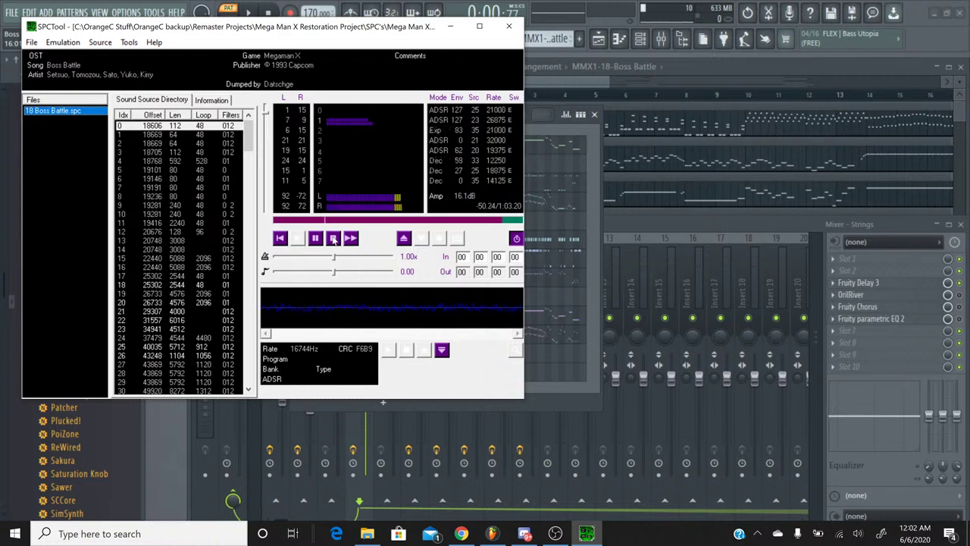
click(522, 244)
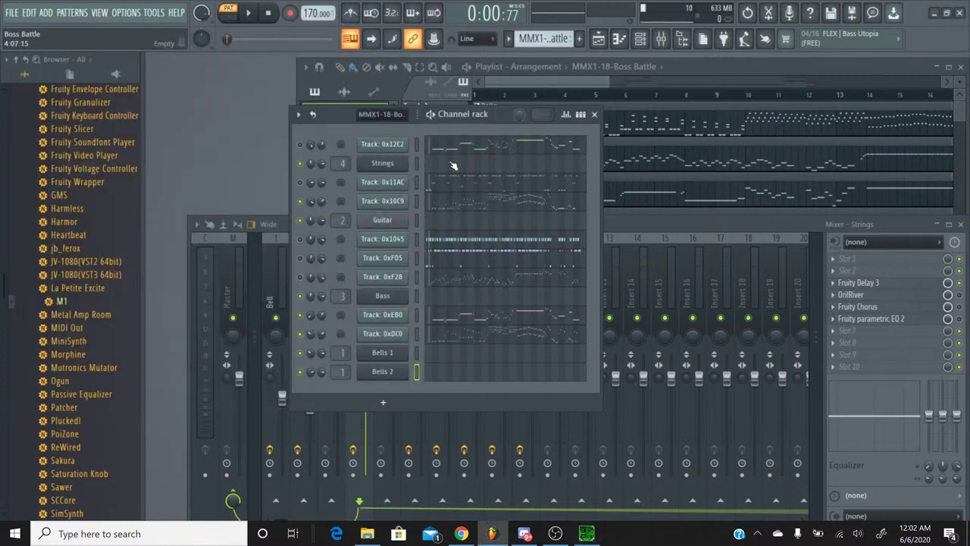
Open Track: 0x11AC in the piano roll and examine its opening C4 and A4 notes up close
click(455, 187)
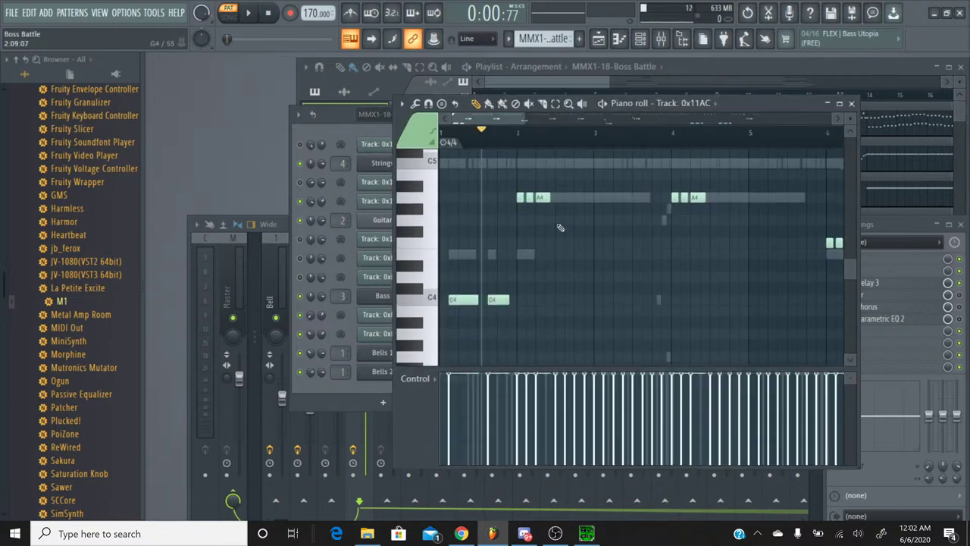
ctrl+scroll(557, 224, up, 2)
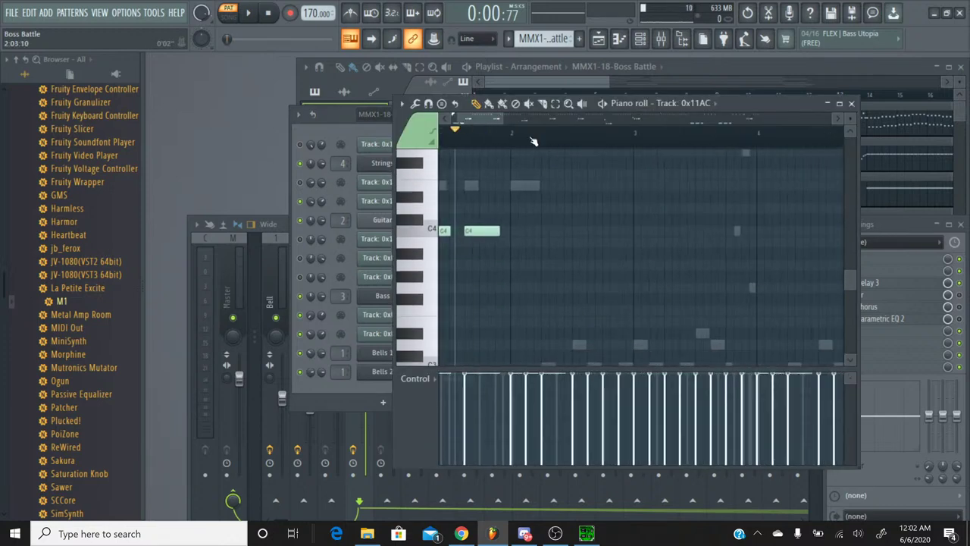
scroll(550, 216, up, 5)
scroll(547, 213, down, 5)
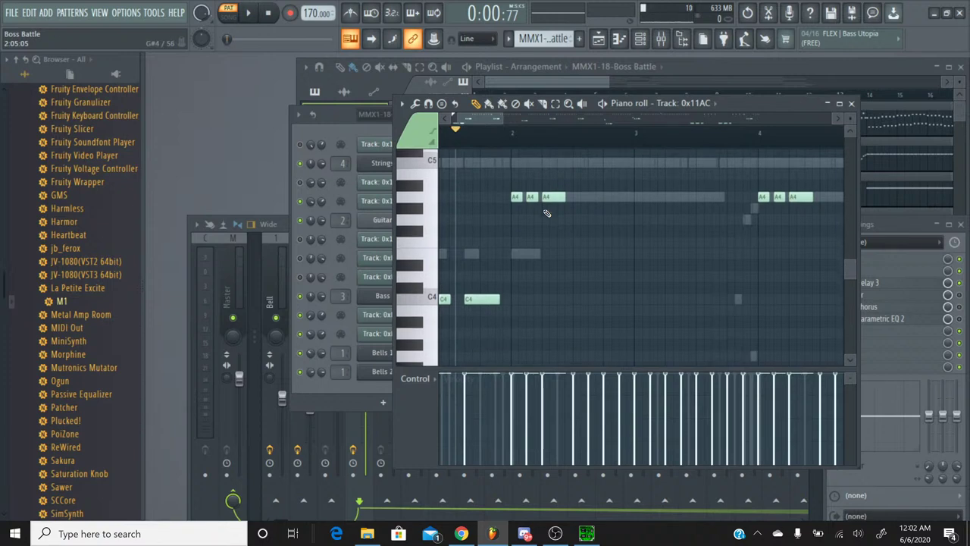
scroll(477, 131, left, 2)
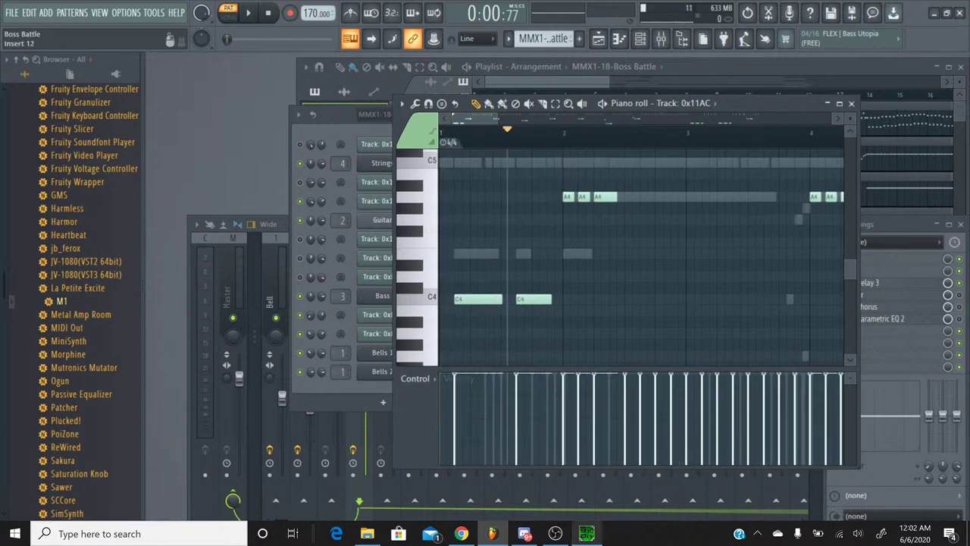
Play 18 Boss Battle.spc from the start in SPCTool while checking the upper notes of Track: 0x11AC, and reset FL Studio's playback position
click(567, 513)
click(280, 238)
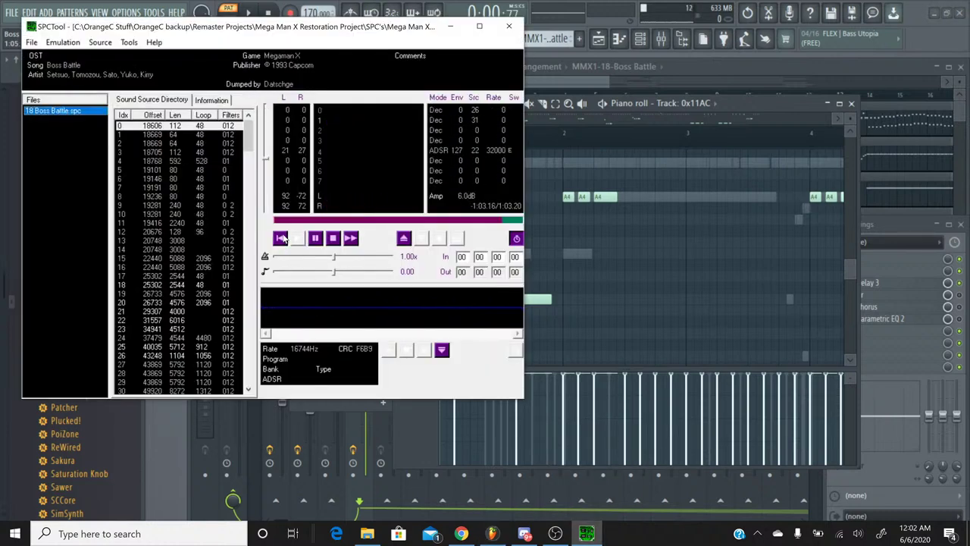
click(515, 238)
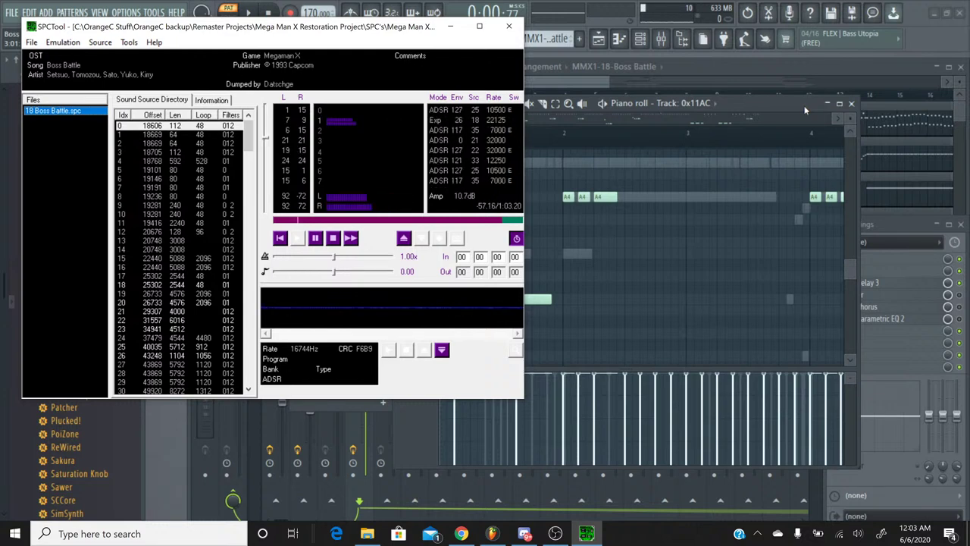
click(778, 103)
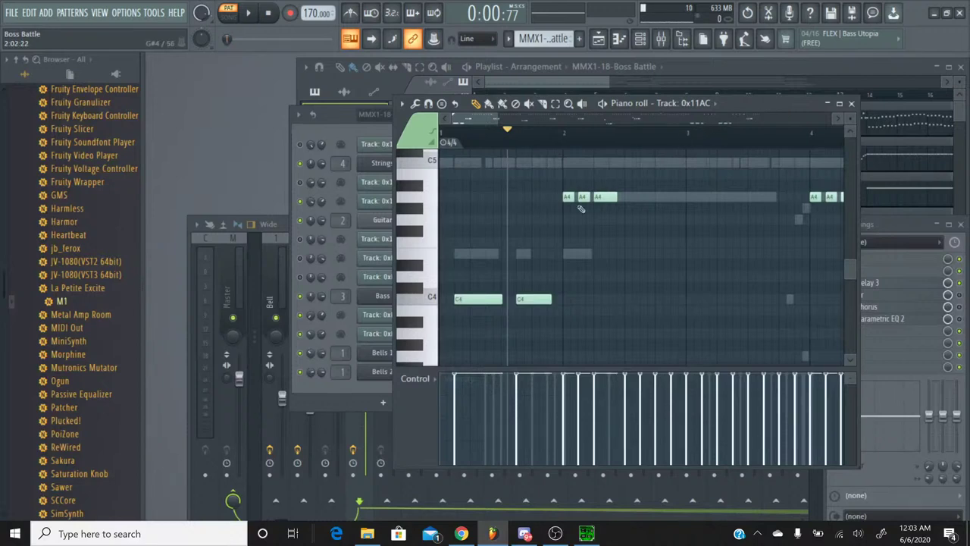
scroll(580, 207, up, 4)
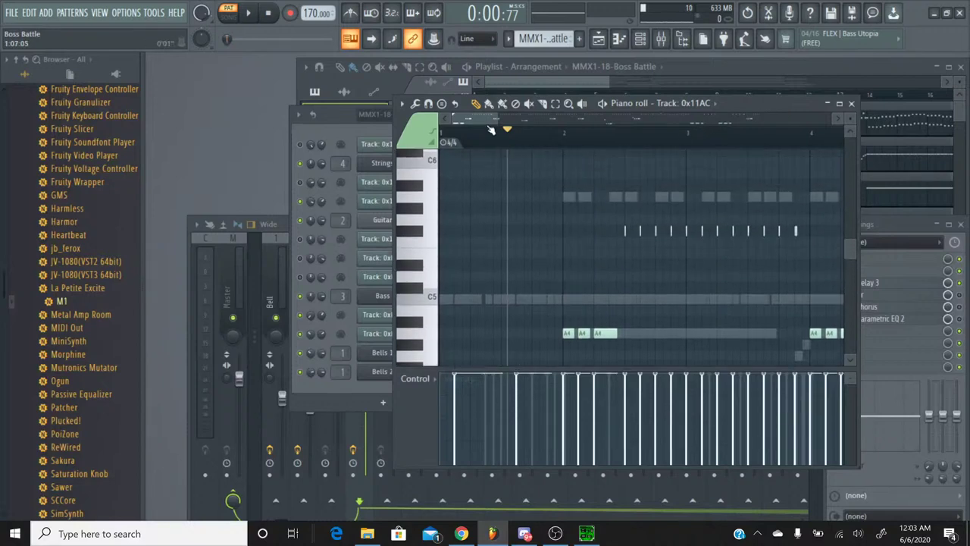
mouse_move(491, 120)
mouse_down()
mouse_move(792, 118)
mouse_move(485, 129)
mouse_up()
click(268, 14)
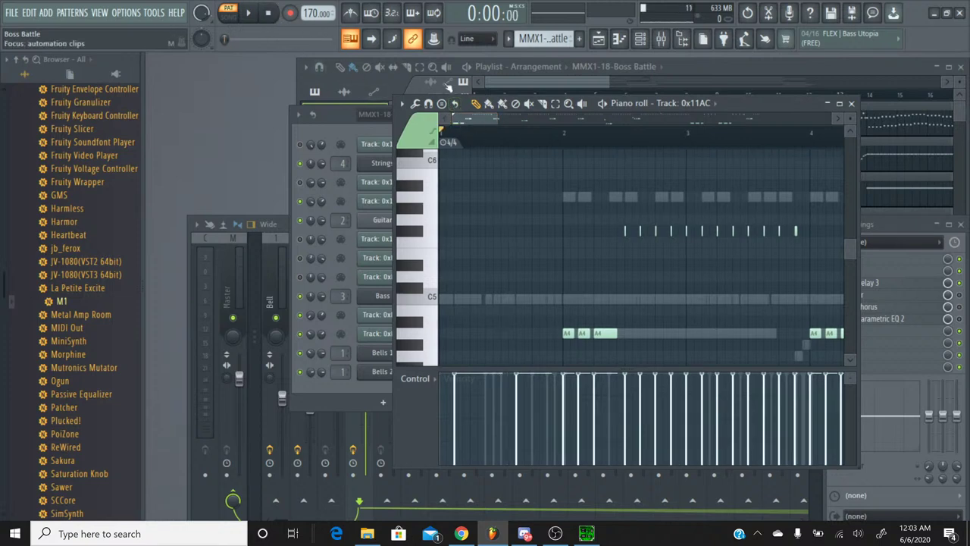
Listen to 18 Boss Battle.spc in SPCTool, and copy all the short F#5 notes of Track: 0x11AC in FL Studio
click(586, 533)
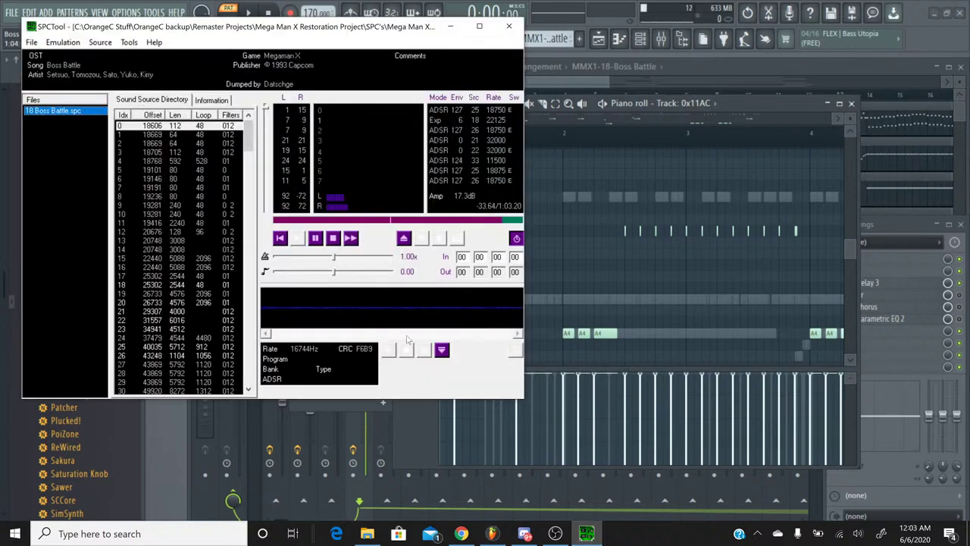
click(345, 238)
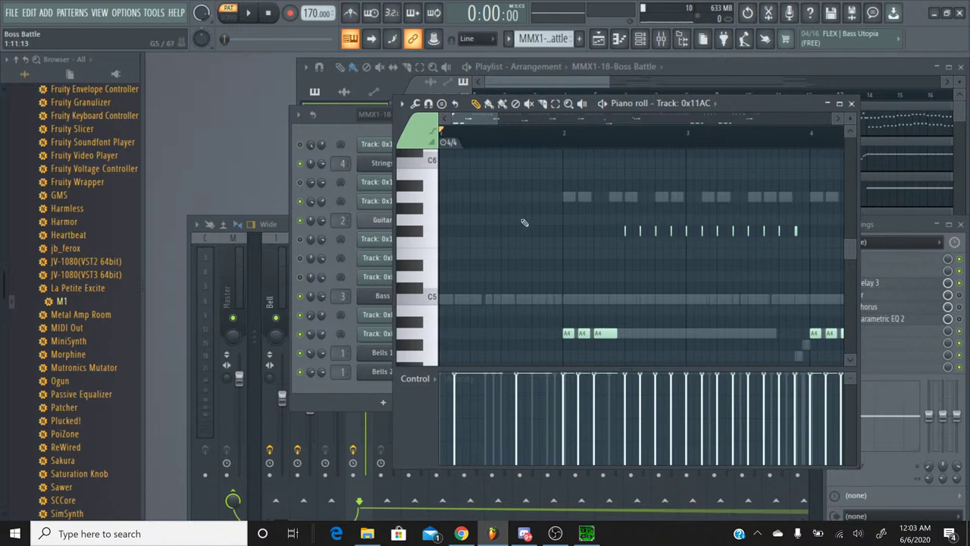
double_click(422, 233)
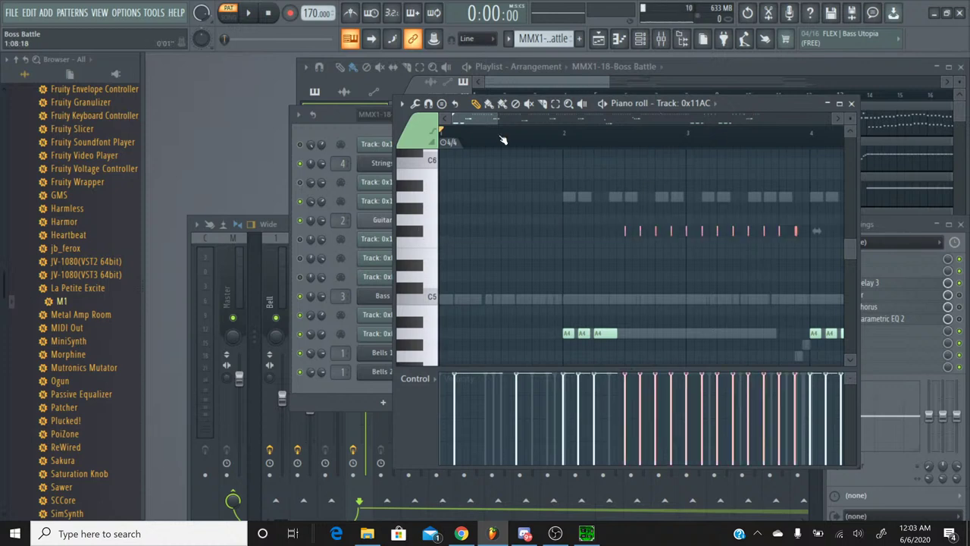
drag(487, 123, 394, 125)
click(623, 145)
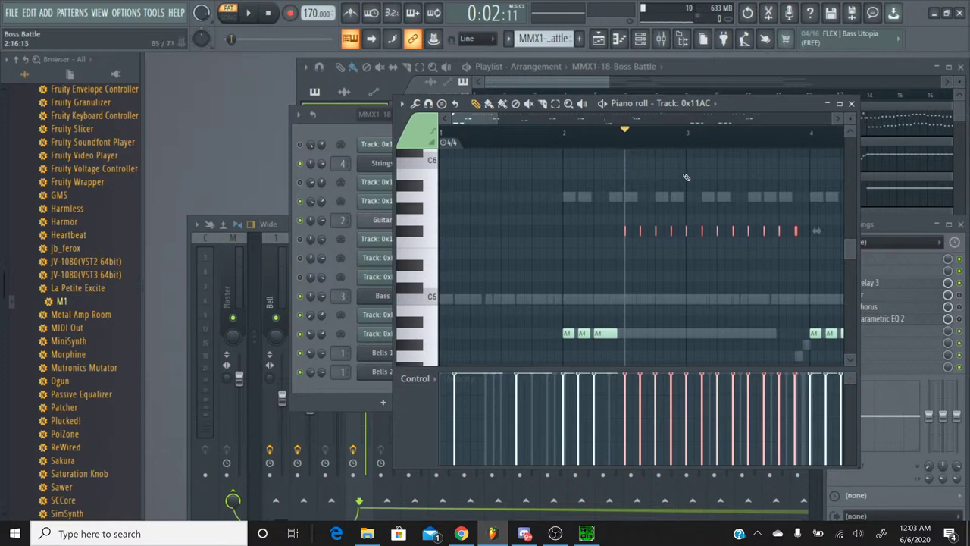
scroll(658, 144, up, 5)
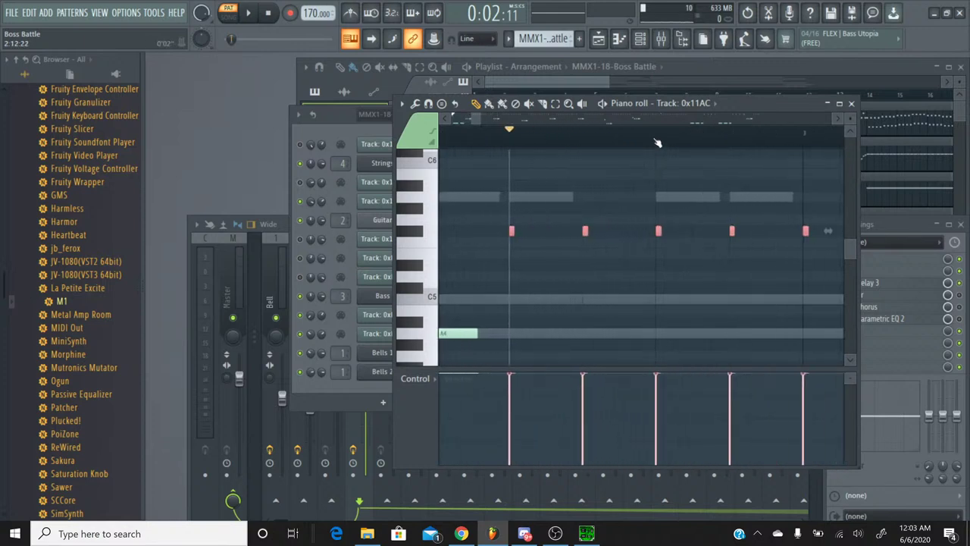
click(851, 104)
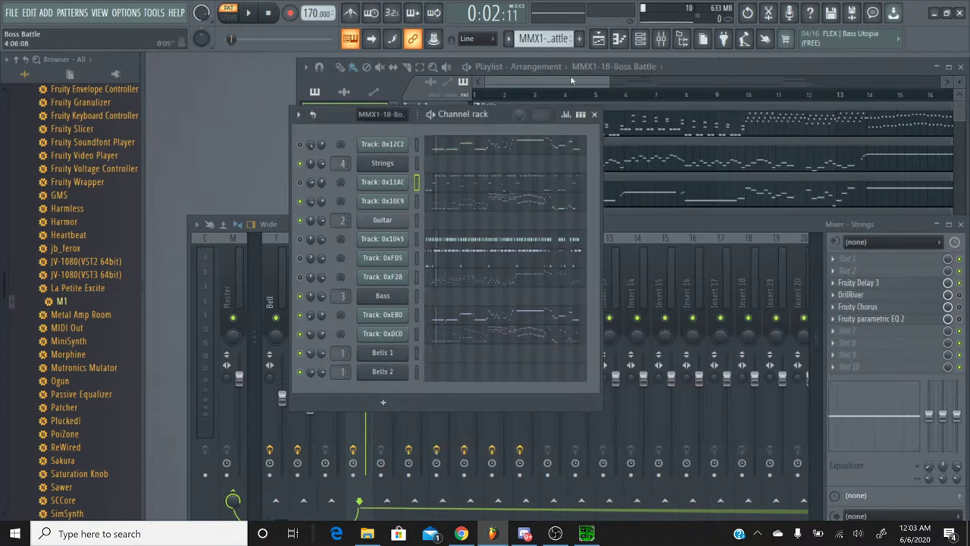
Create a new empty pattern and name it Percussion
click(509, 39)
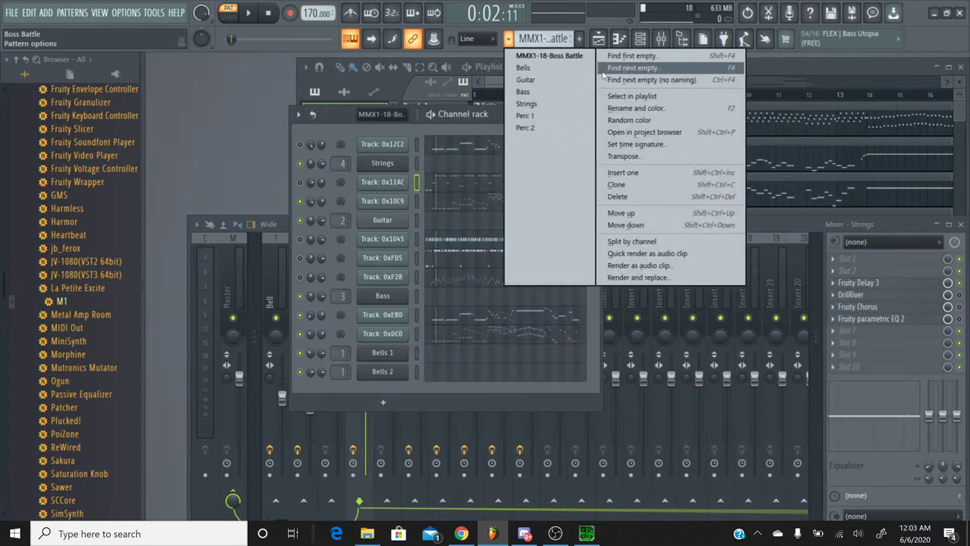
click(580, 39)
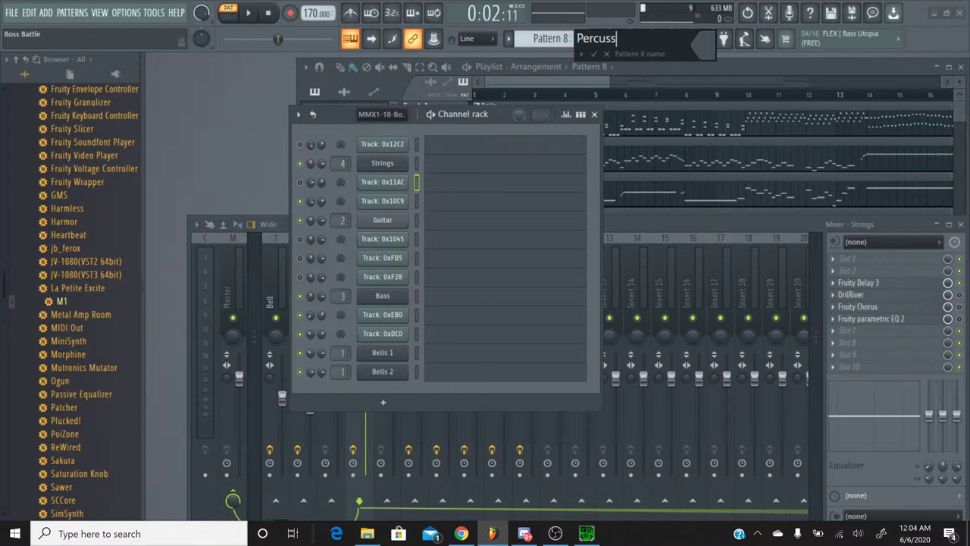
key(Return)
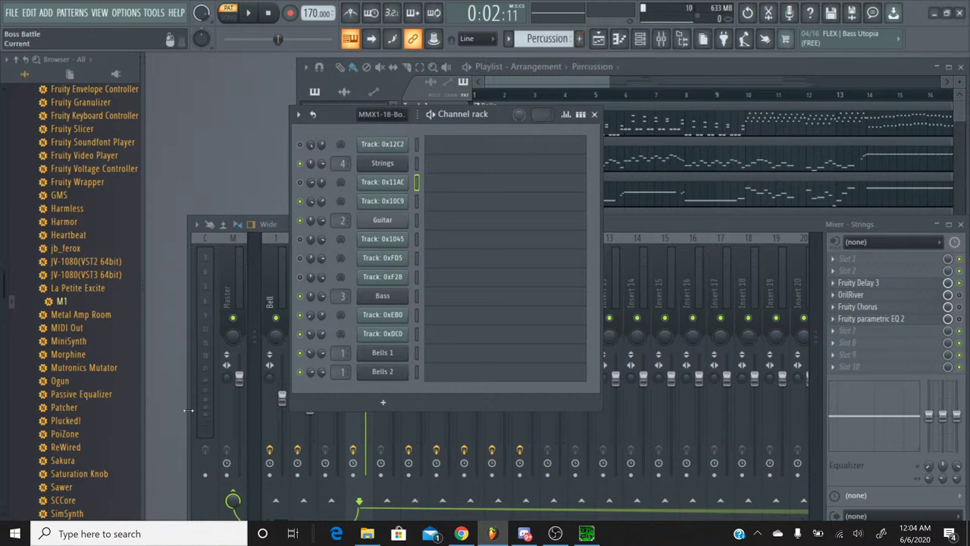
Add an M1 channel directly below Track: 0x11AC and load the Cym Catalog program from its Drums/Hit category
click(72, 303)
mouse_move(73, 303)
mouse_down()
mouse_move(318, 279)
mouse_move(383, 241)
mouse_move(403, 201)
mouse_up()
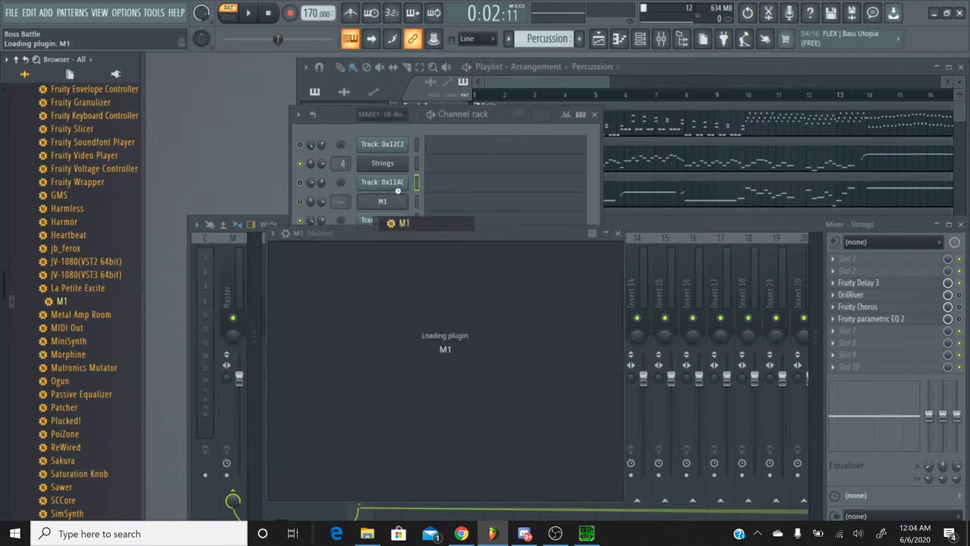
click(631, 266)
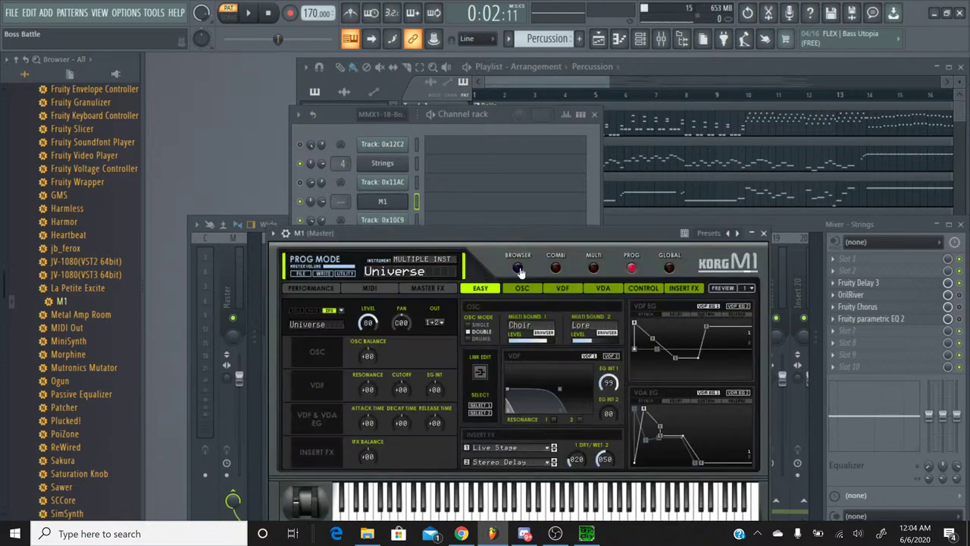
click(517, 267)
click(580, 368)
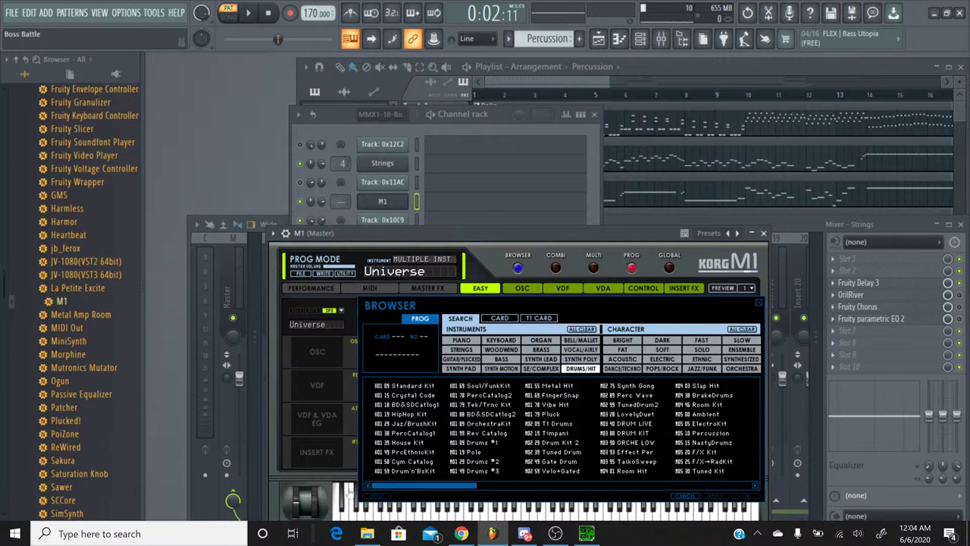
double_click(415, 460)
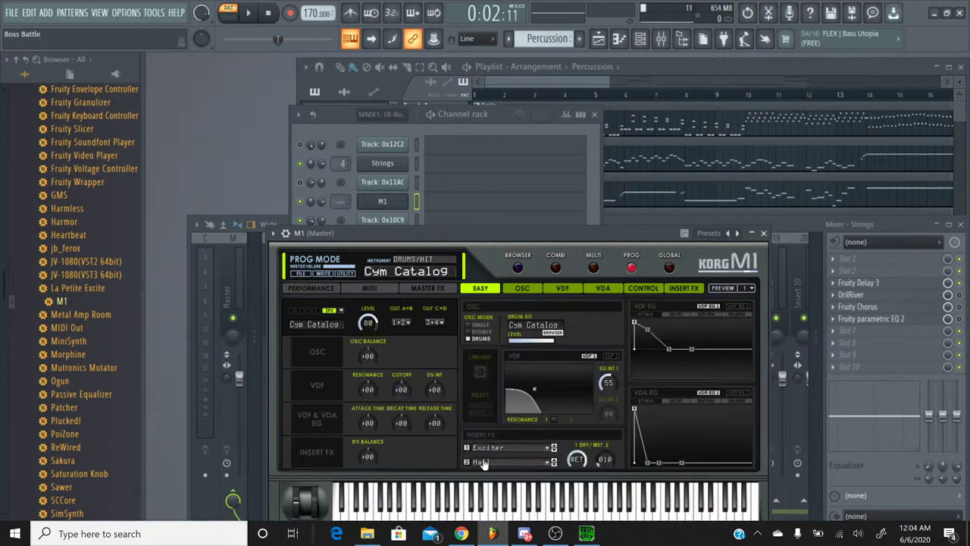
click(485, 465)
click(514, 159)
click(764, 234)
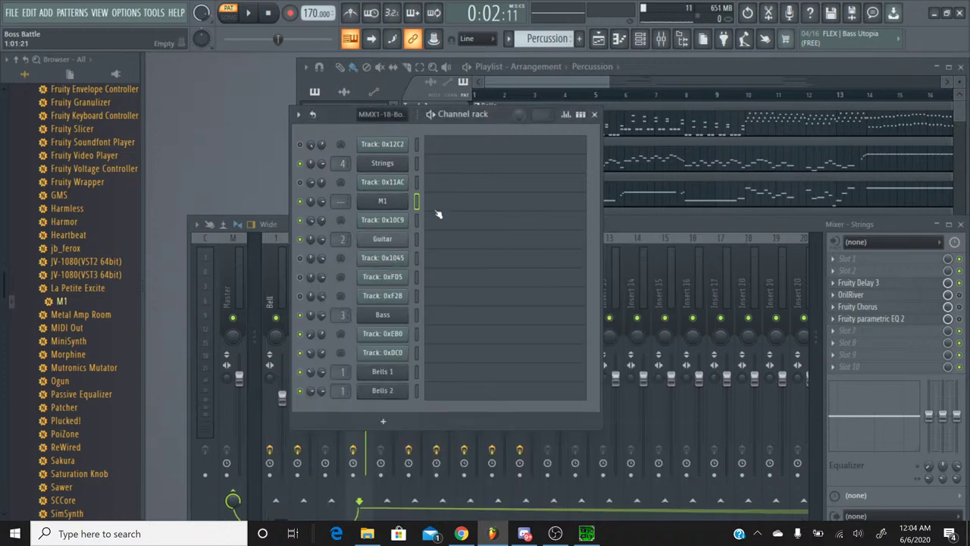
Paste the copied F#5 notes into the M1 channel's piano roll in the Percussion pattern, starting halfway through bar 2
click(532, 201)
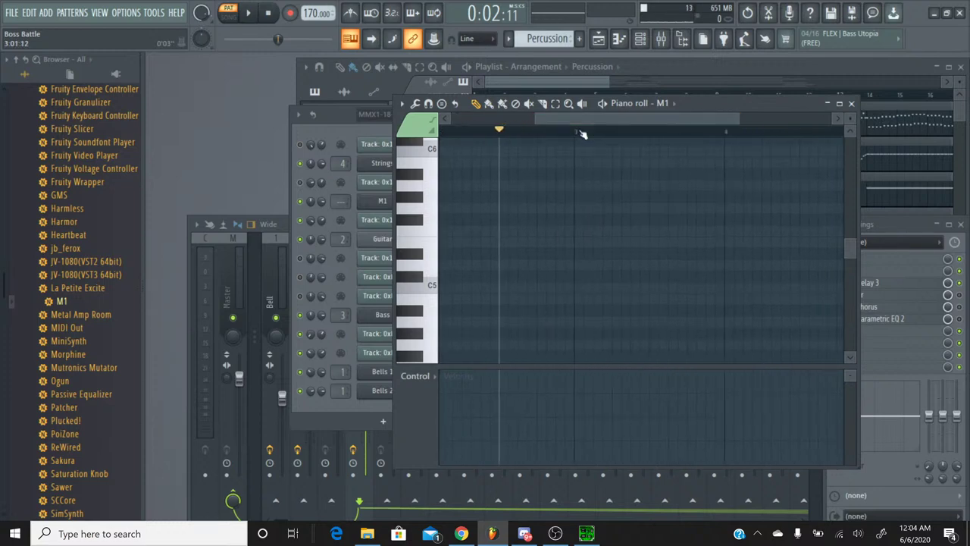
click(416, 238)
click(417, 238)
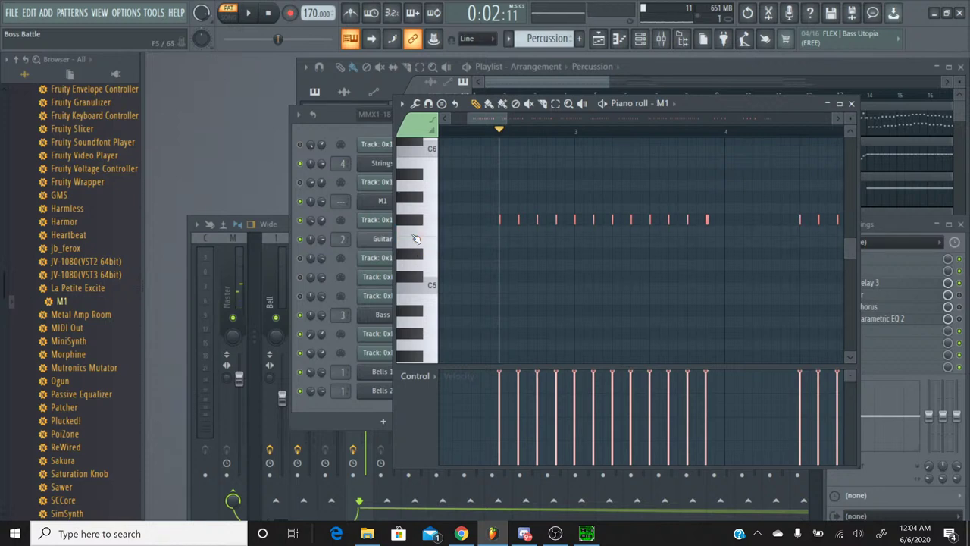
Audition the M1 cymbal sounds around C5 and transpose the pasted notes down nine semitones to A4
click(416, 238)
drag(416, 238, 420, 326)
click(420, 326)
click(419, 325)
key(Down)
key(Down)
key(Down)
key(Down)
key(Down)
key(Down)
key(Down)
key(Down)
key(Down)
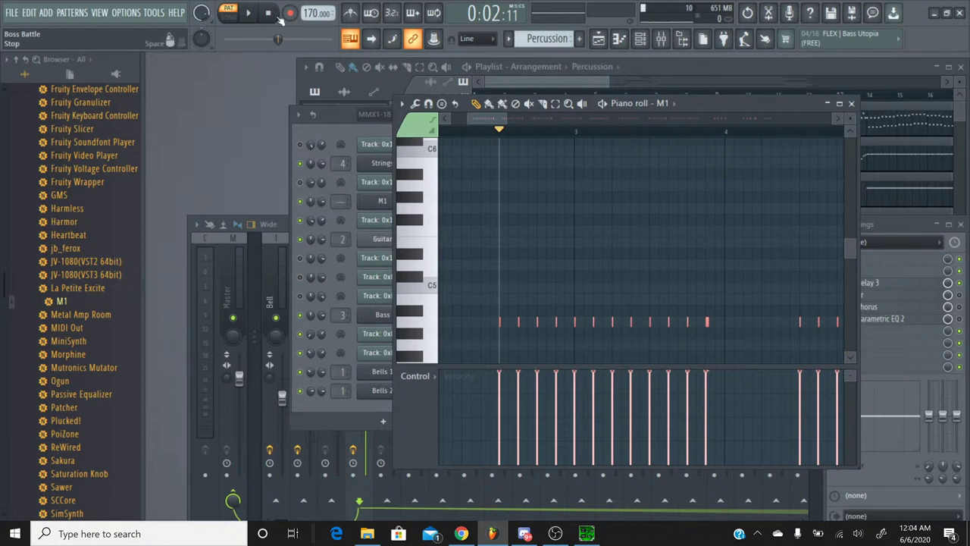
Play back the Percussion pattern, compare it with the MMX1-18-Boss Battle pattern, and return to Percussion with playback stopped
key(space)
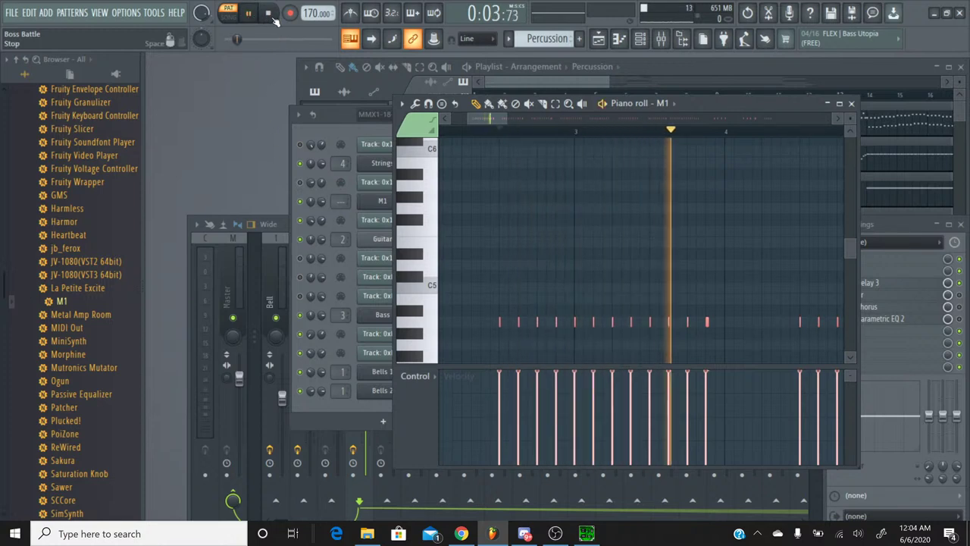
click(464, 137)
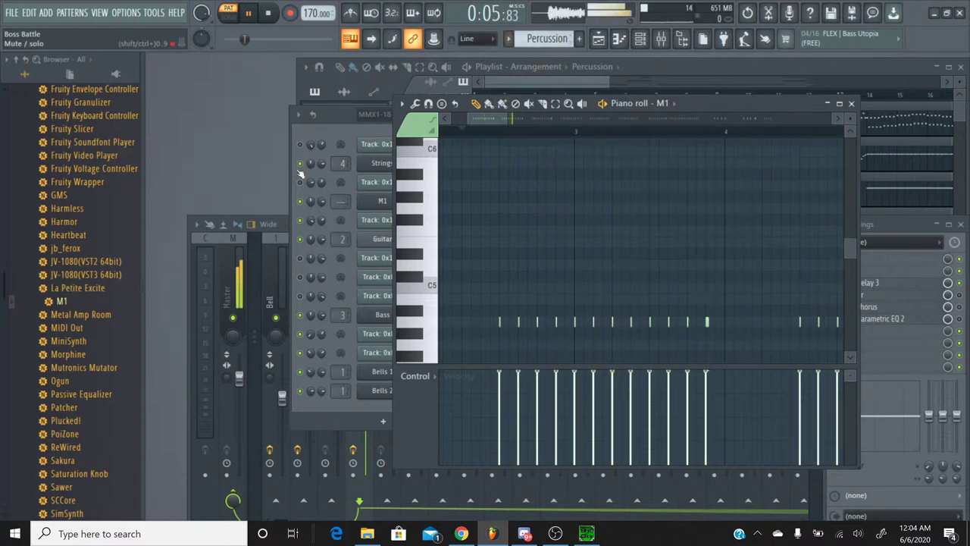
click(511, 47)
click(511, 56)
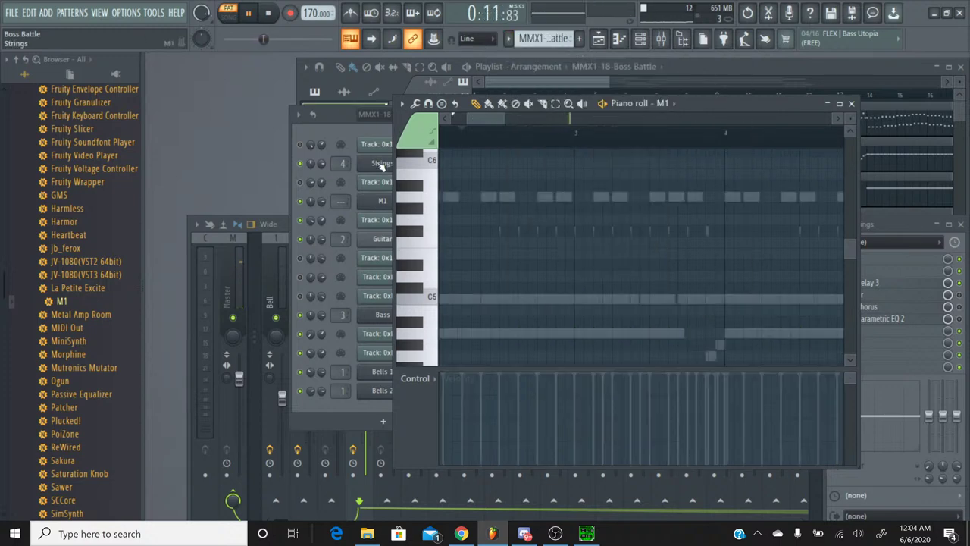
click(508, 38)
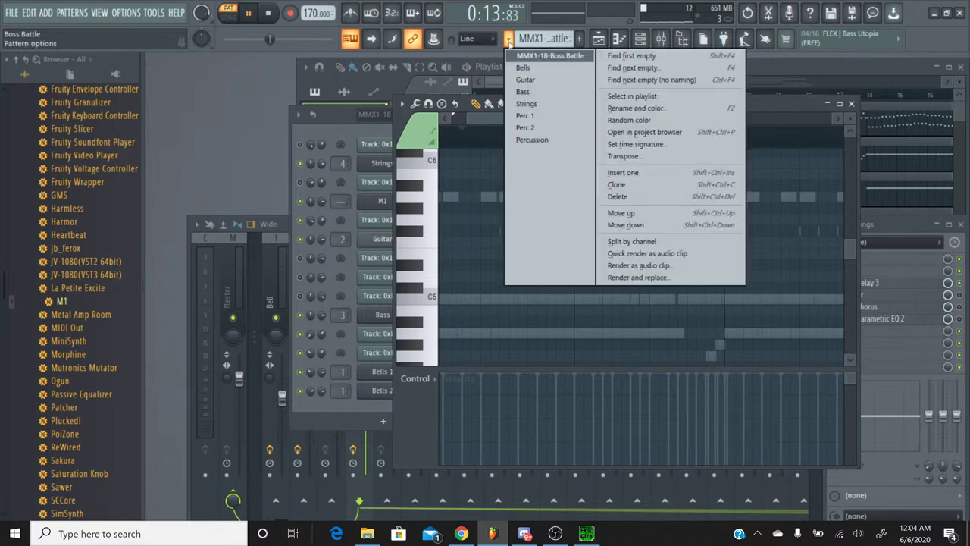
click(532, 140)
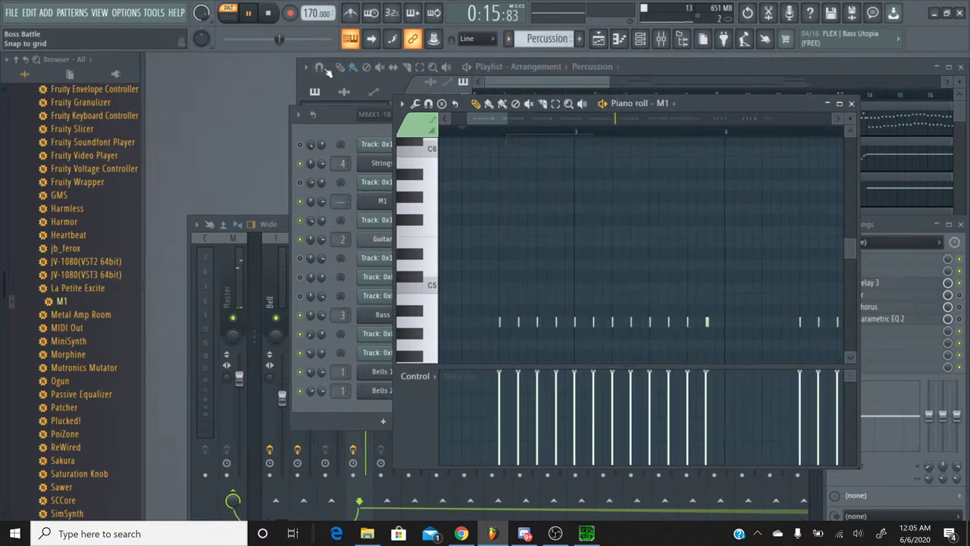
click(258, 15)
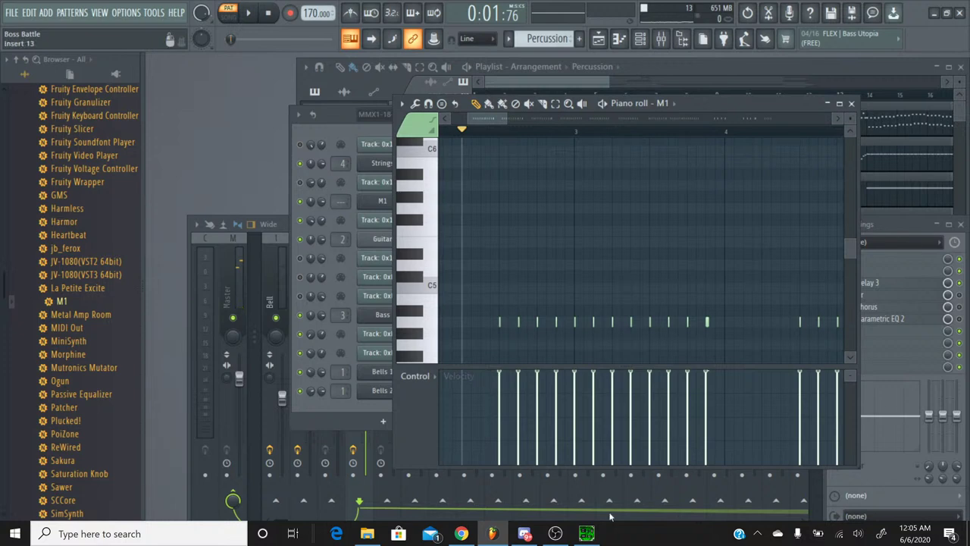
Listen to 18 Boss Battle.spc in SPCTool and briefly play the Percussion pattern in FL Studio for comparison
click(587, 530)
click(298, 238)
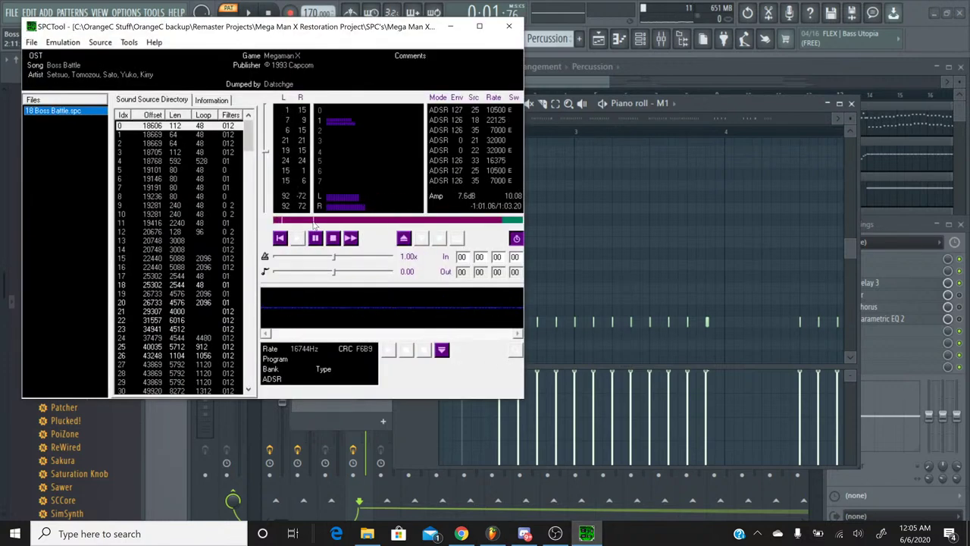
click(333, 239)
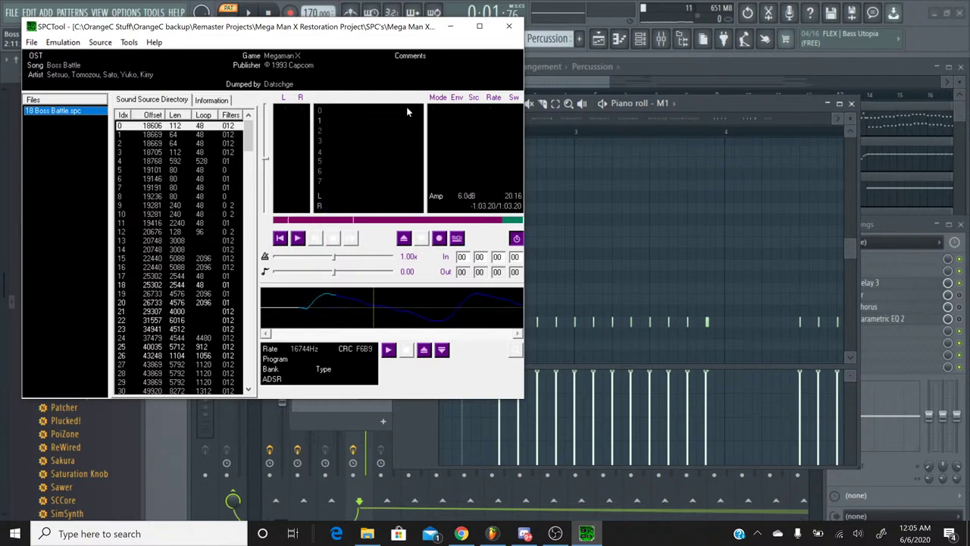
click(450, 26)
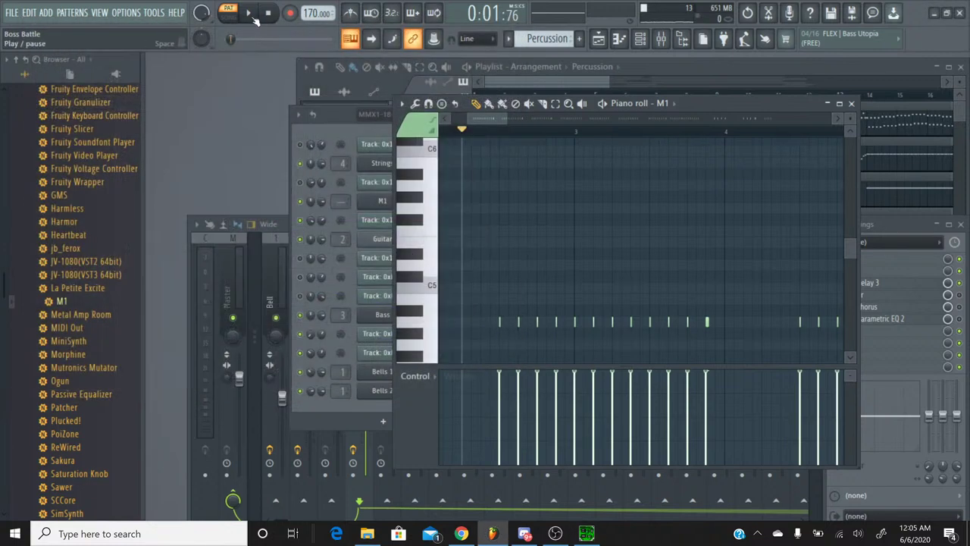
click(248, 13)
click(269, 13)
Audition the M1 cymbal sounds below A4, including G4, F#4 and E4, for a better match
scroll(491, 158, down, 3)
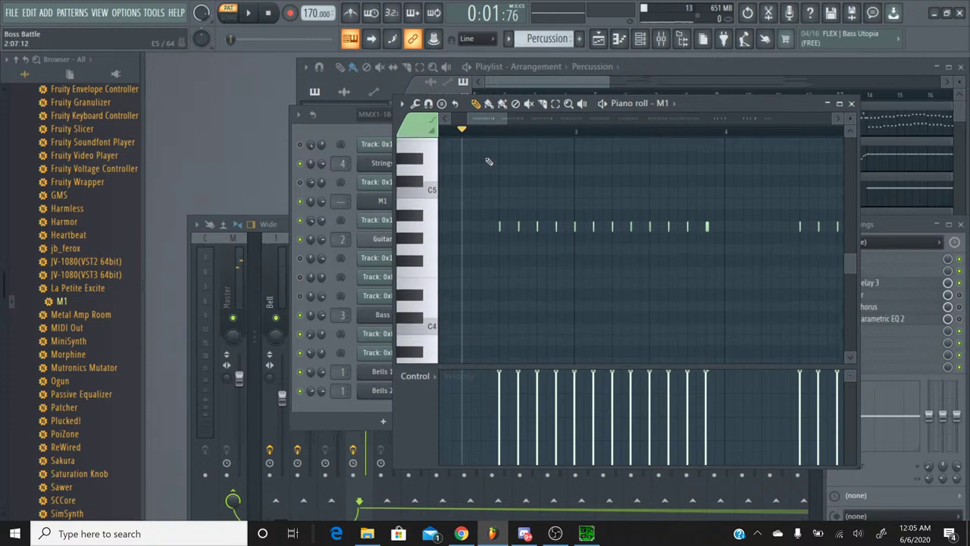
click(416, 201)
click(419, 212)
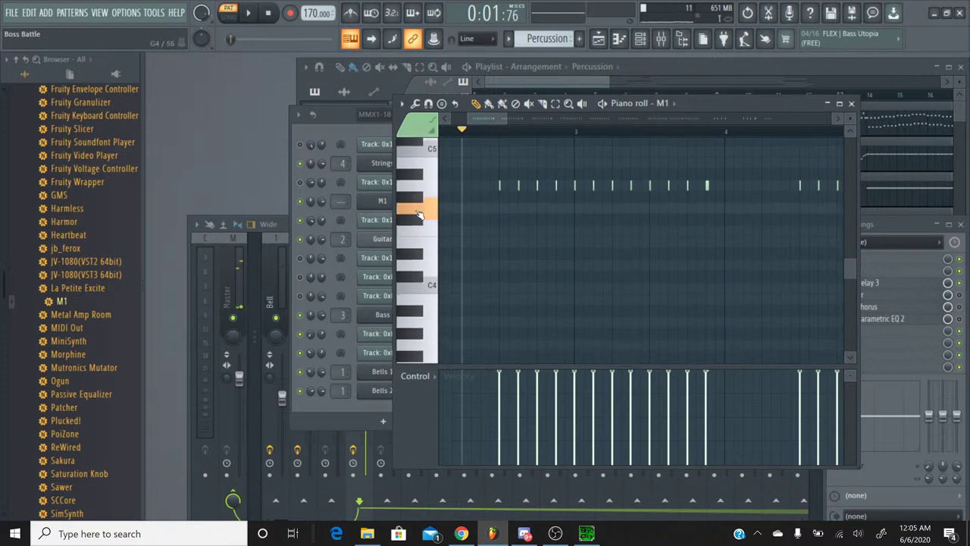
click(418, 211)
click(419, 211)
click(423, 225)
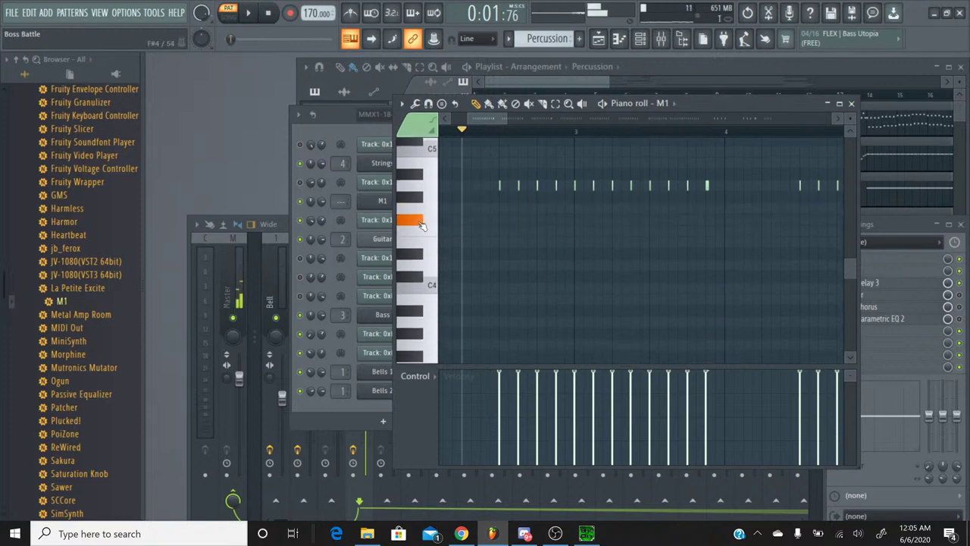
click(422, 246)
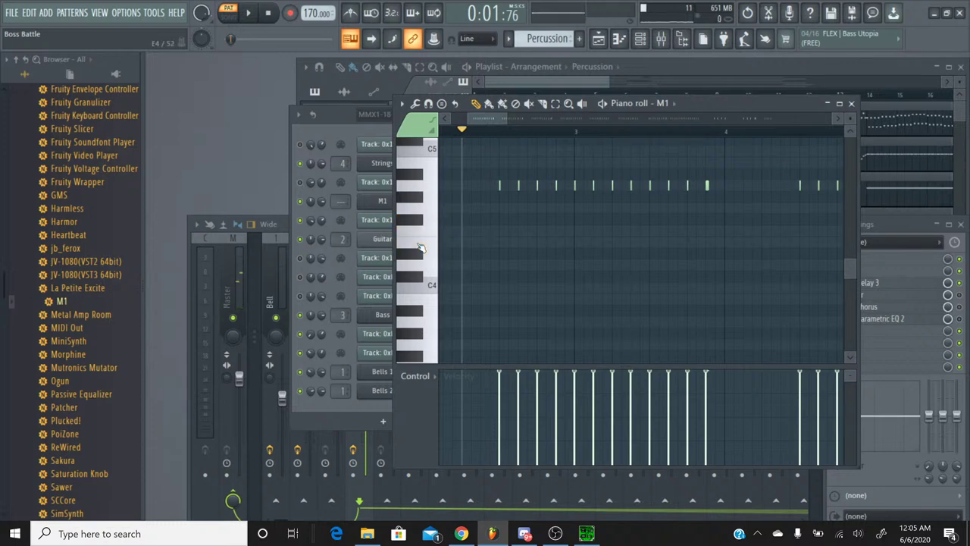
Transpose the M1 cymbal notes to E4, trying D4 along the way, and play back the Percussion pattern
key(Down)
key(Down)
key(Down)
key(Down)
key(Down)
key(Down)
key(Down)
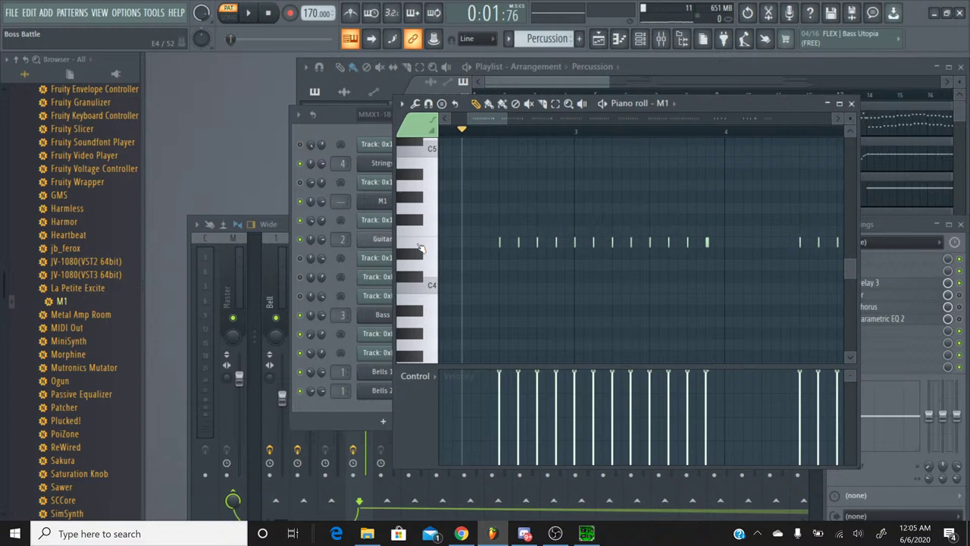
click(422, 248)
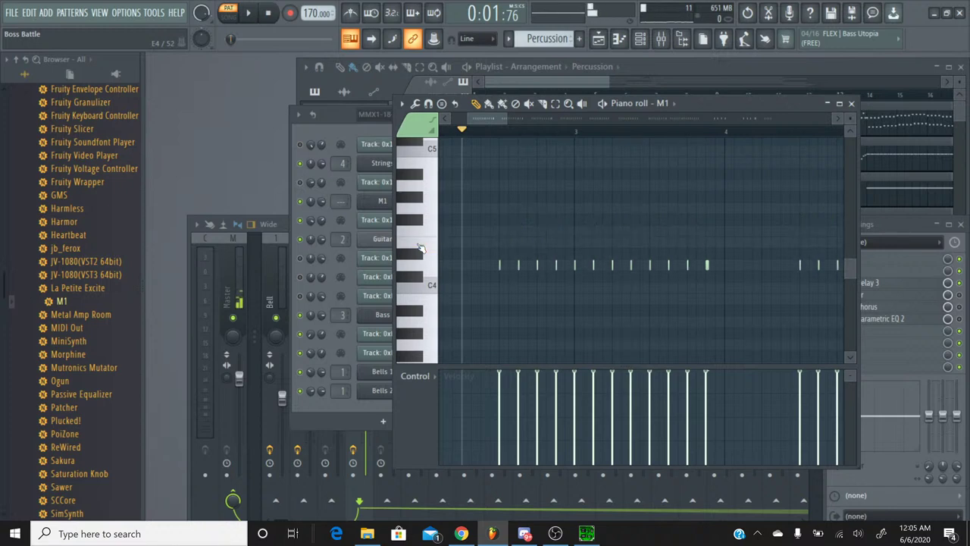
key(Up)
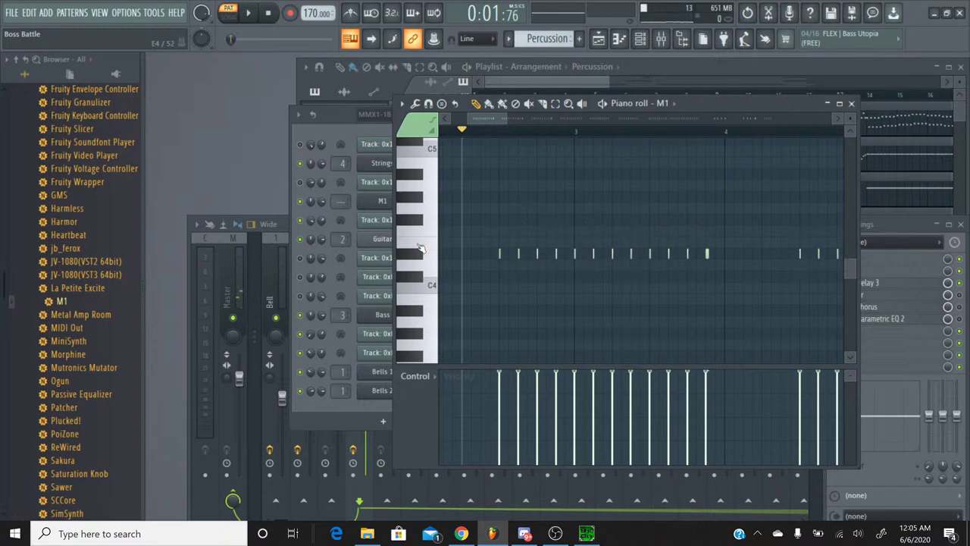
key(Up)
click(412, 242)
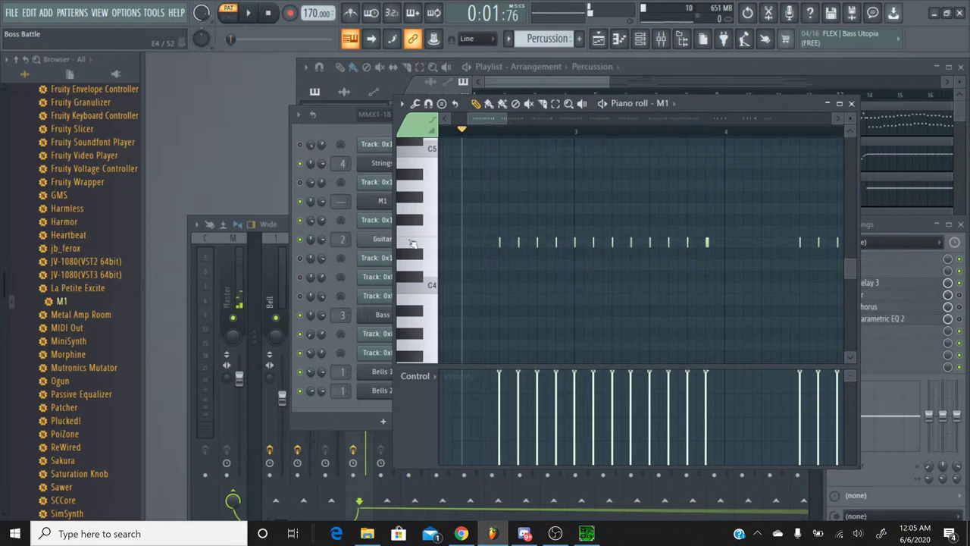
click(249, 15)
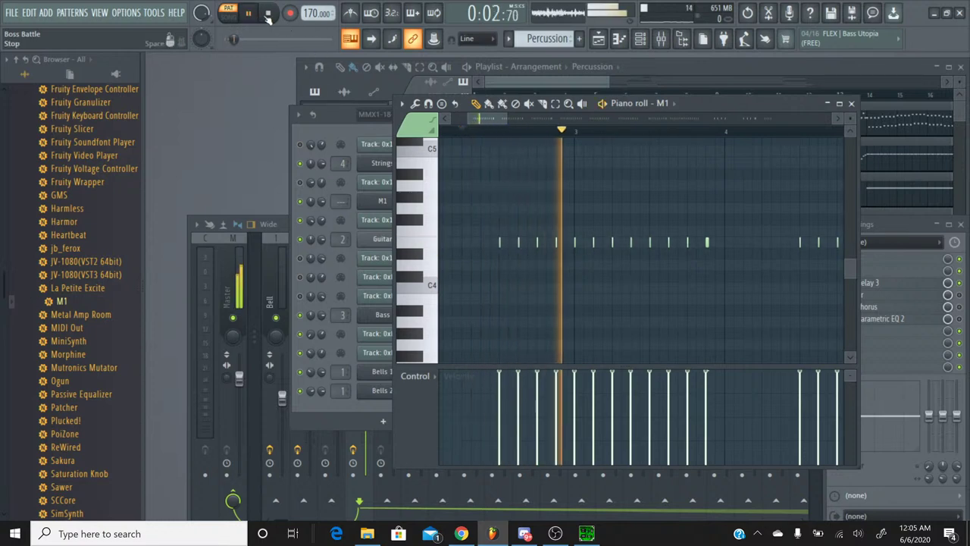
Stop playback, check the live chat in YouTube Studio, and return to FL Studio
key(space)
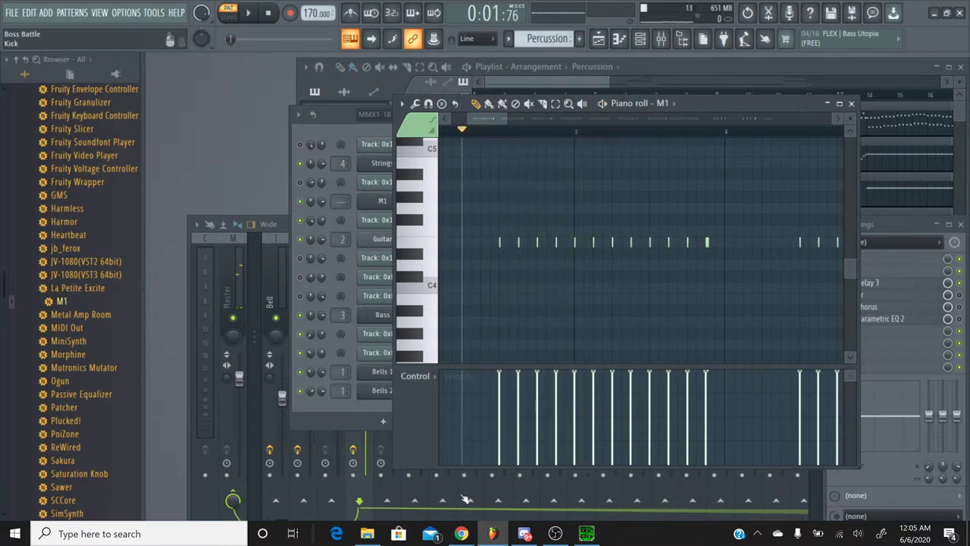
click(470, 536)
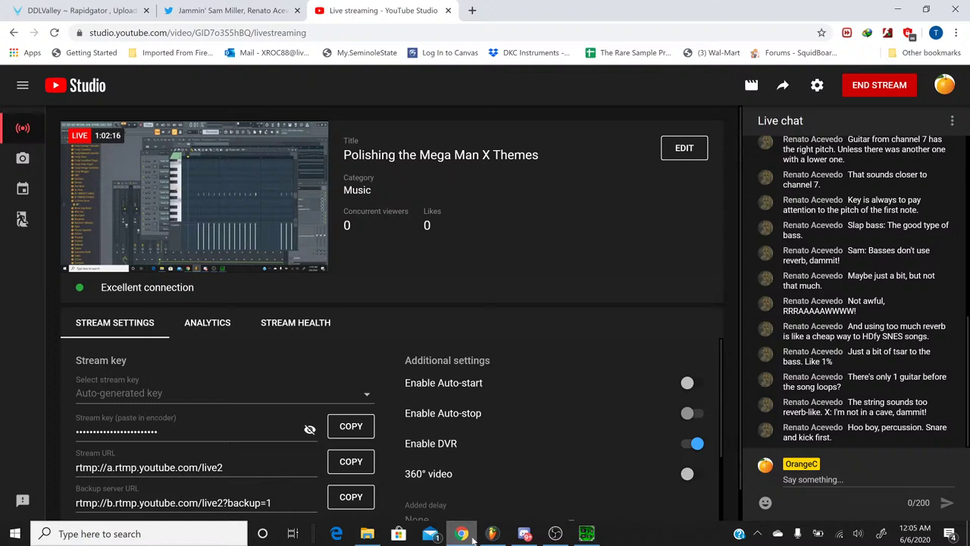
click(470, 535)
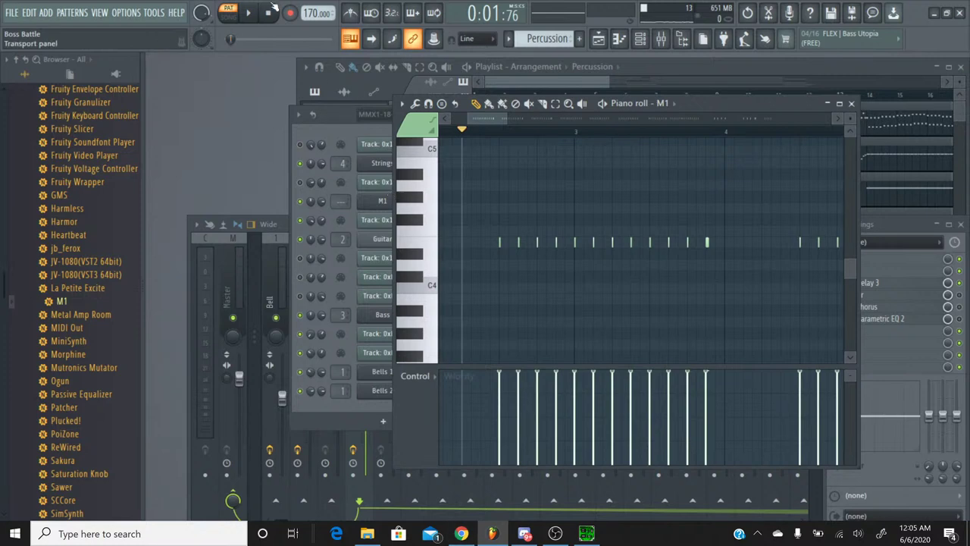
Audition the M1 cymbal sounds from D#4 down to C4 for a closer match
click(259, 12)
click(267, 13)
click(424, 259)
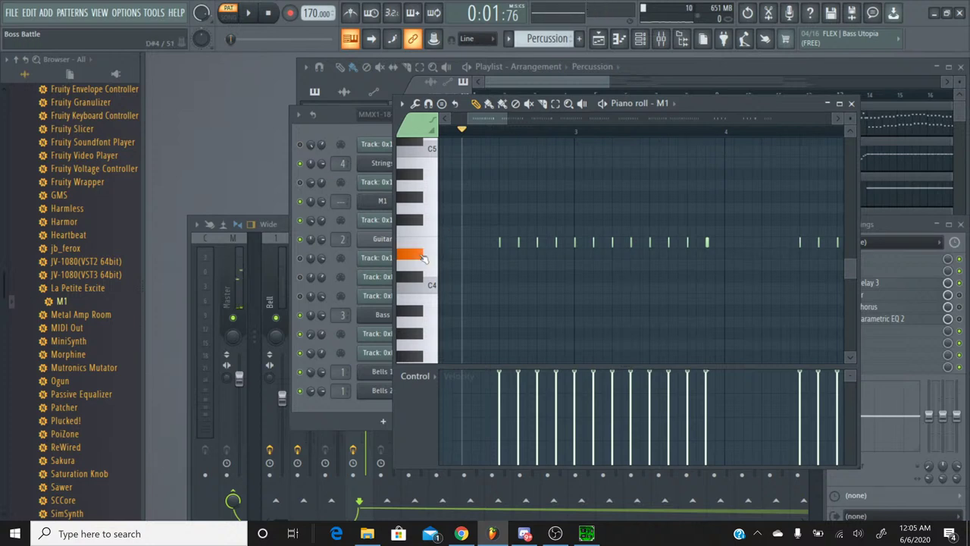
click(423, 258)
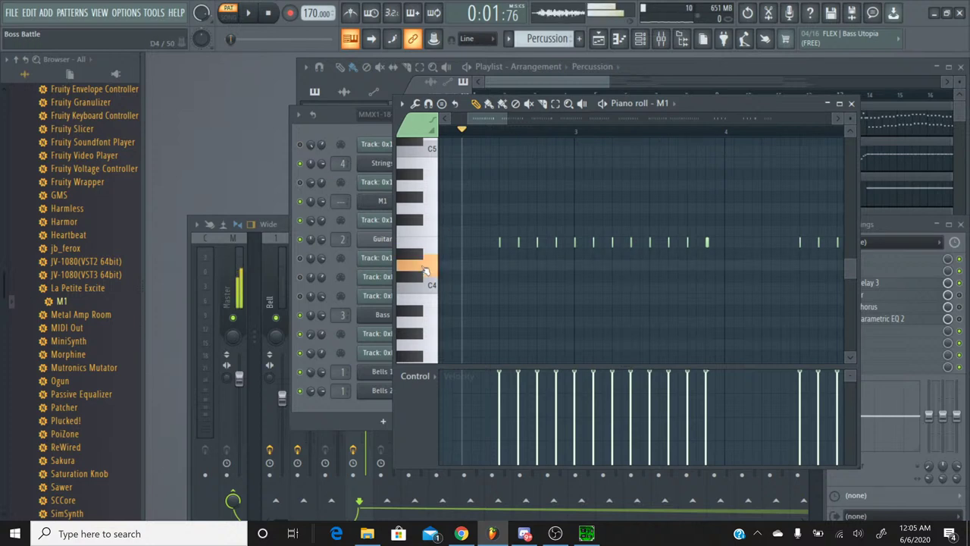
click(421, 275)
click(423, 258)
click(421, 287)
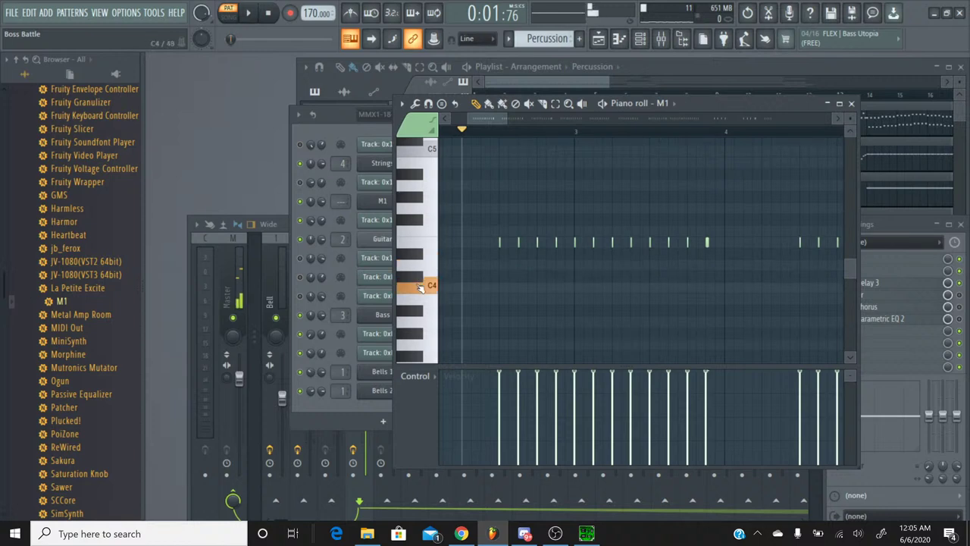
click(421, 288)
click(421, 288)
Transpose the M1 cymbal notes down to C4 and play back the Percussion pattern
key(Down)
key(Down)
key(Down)
key(Down)
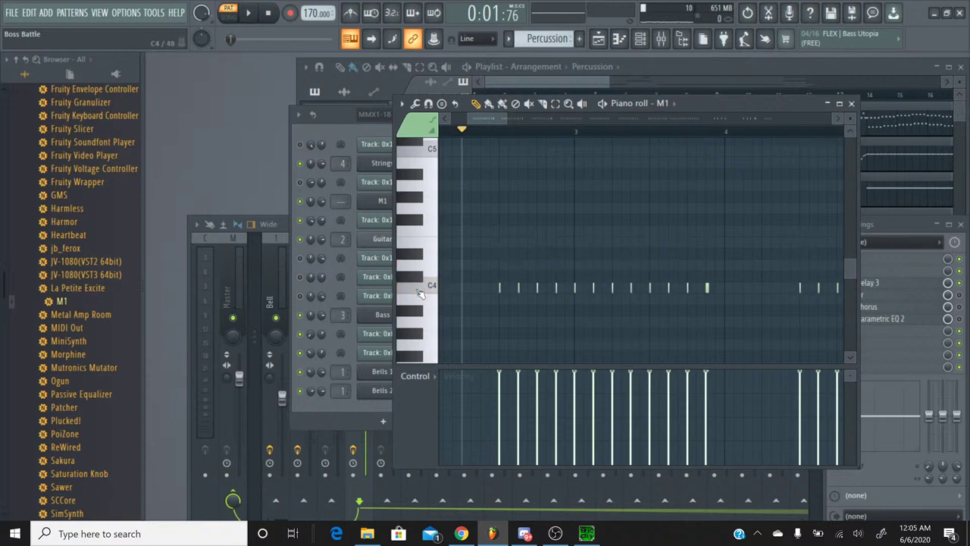
click(248, 12)
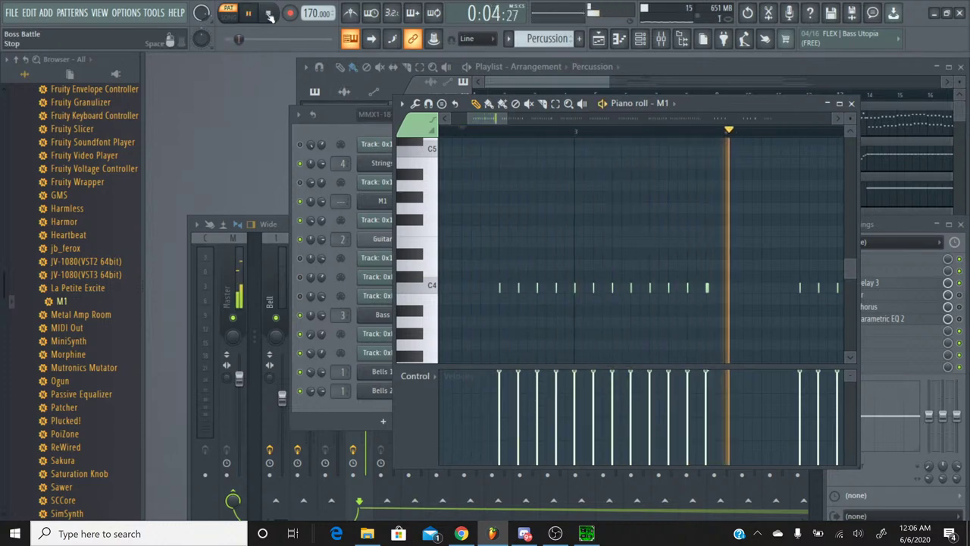
click(269, 15)
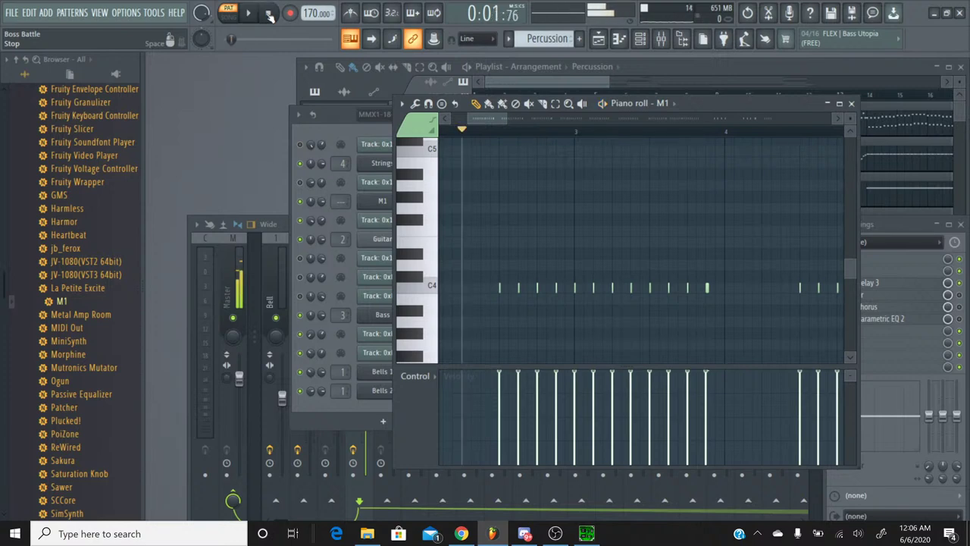
Audition the M1 sounds below C4 and transpose the cymbal notes down to A3
drag(434, 311, 414, 333)
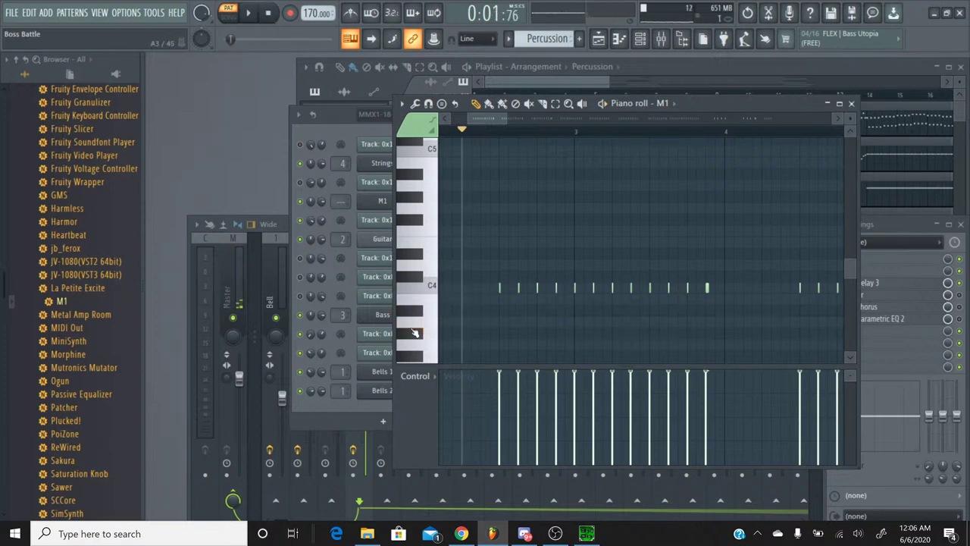
key(shift+Down)
key(shift+Down)
key(shift+Down)
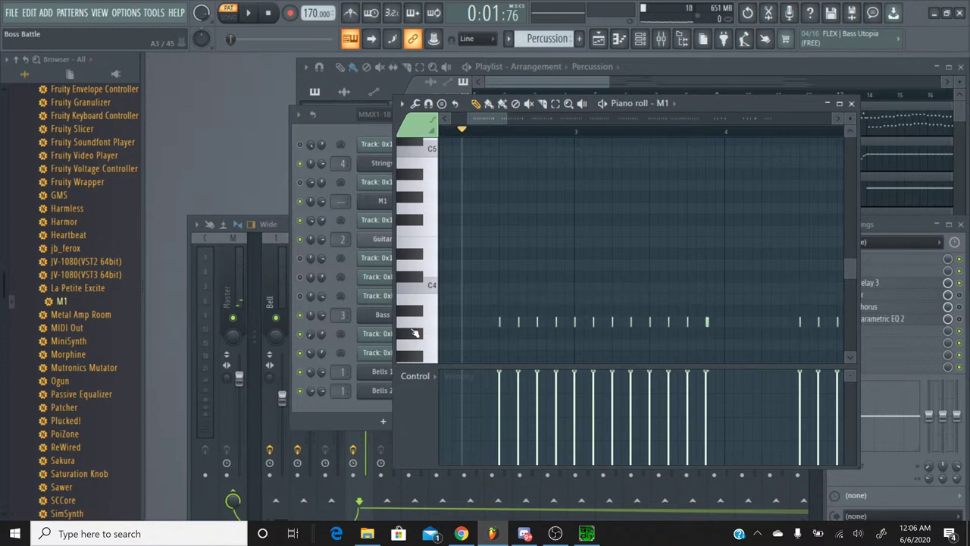
Try the M1 cymbal notes at A#3 and G#3 during playback, then return them to A3 and stop
click(258, 18)
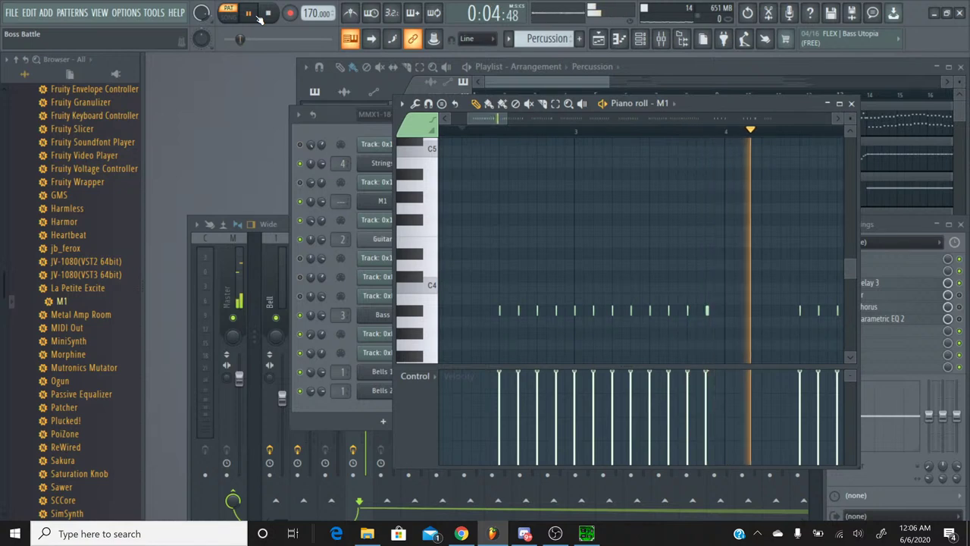
key(shift+Up)
key(shift+Down)
key(shift+Down)
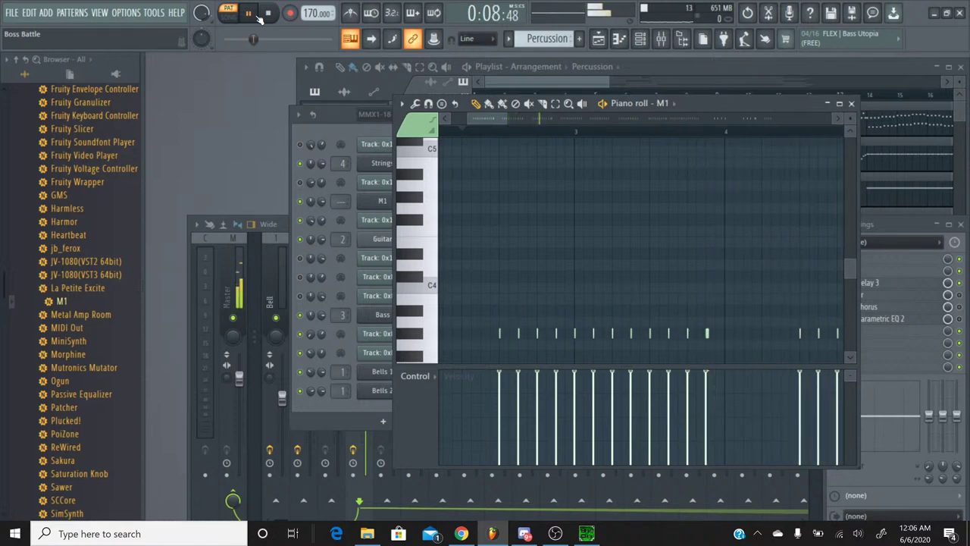
key(shift+Up)
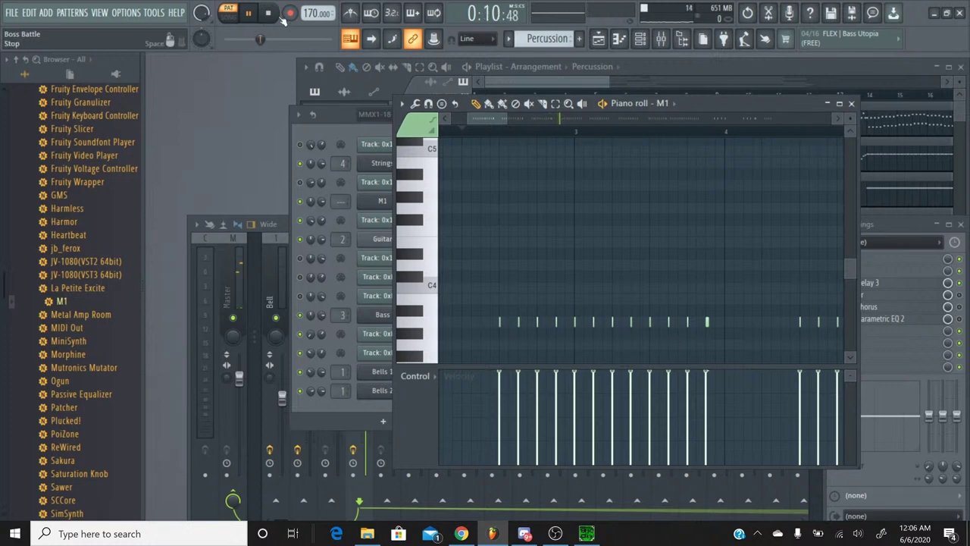
key(space)
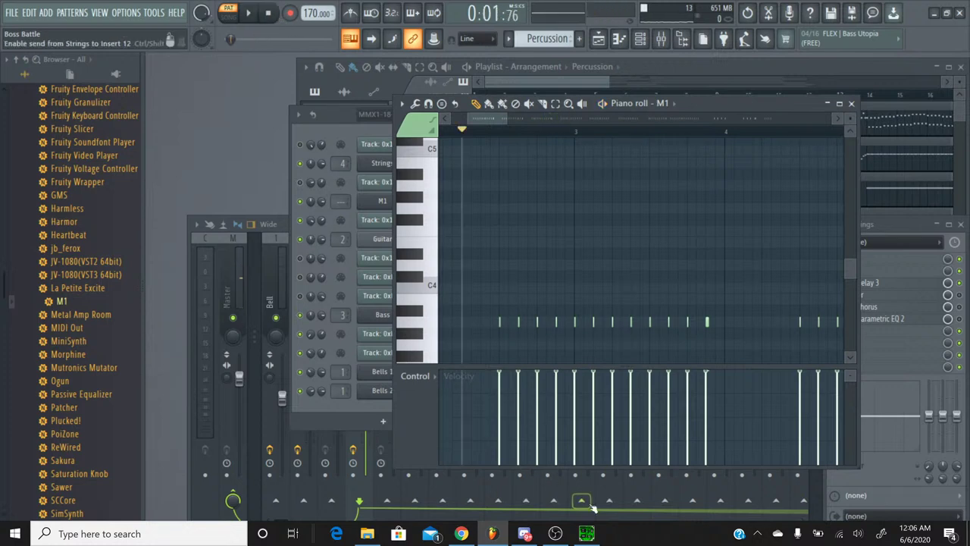
Listen briefly to 18 Boss Battle.spc in SPCTool and return to FL Studio
click(586, 534)
click(297, 239)
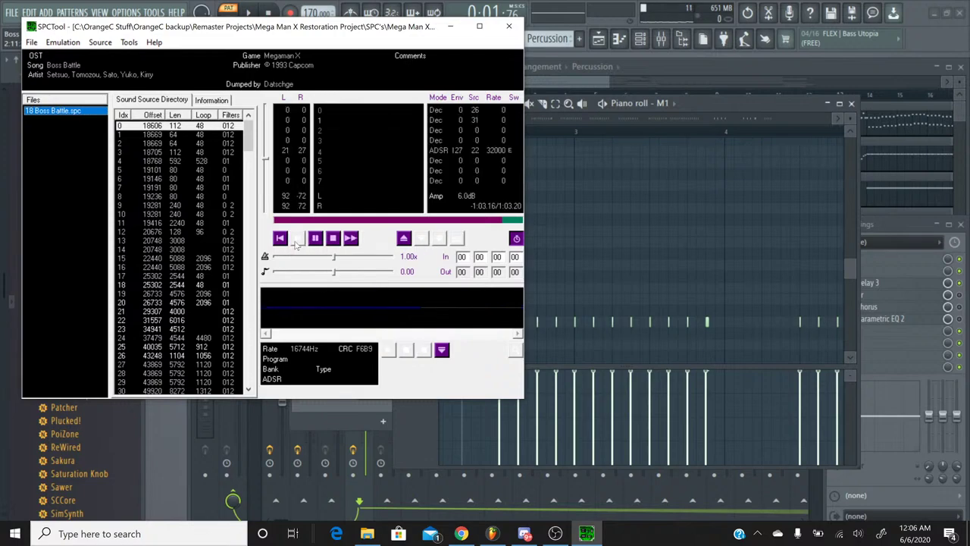
click(333, 238)
click(449, 28)
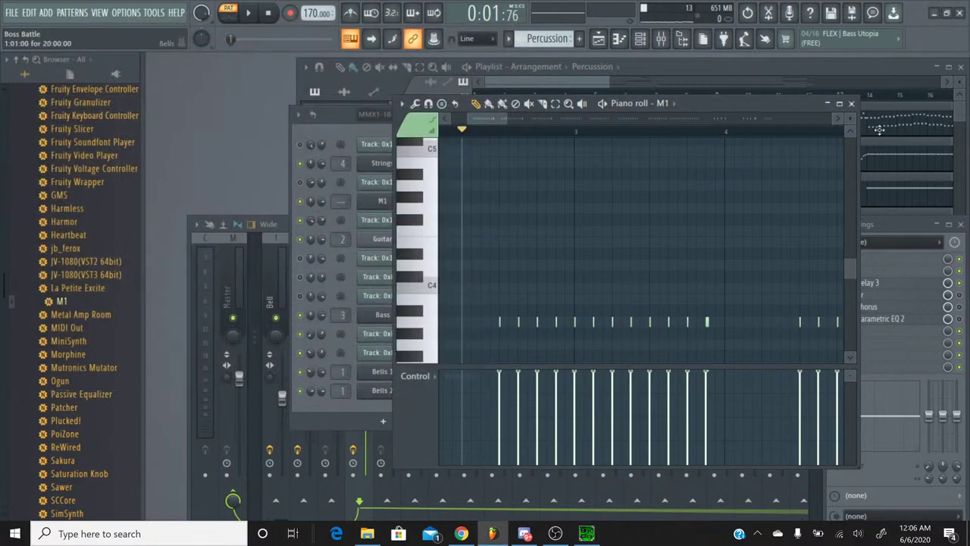
Switch to the MMX1-18-Boss Battle pattern and open the piano roll of Track 0x11AC
click(851, 103)
click(538, 39)
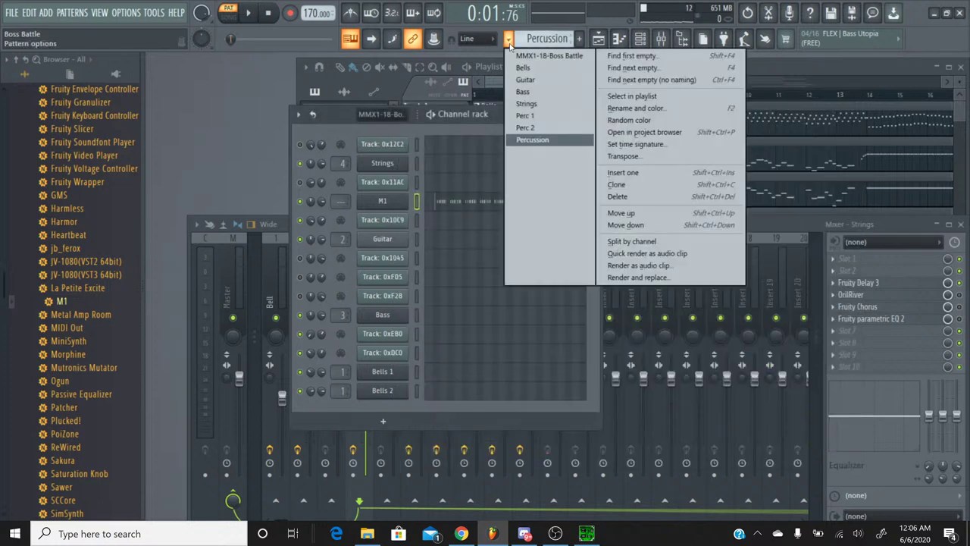
click(531, 55)
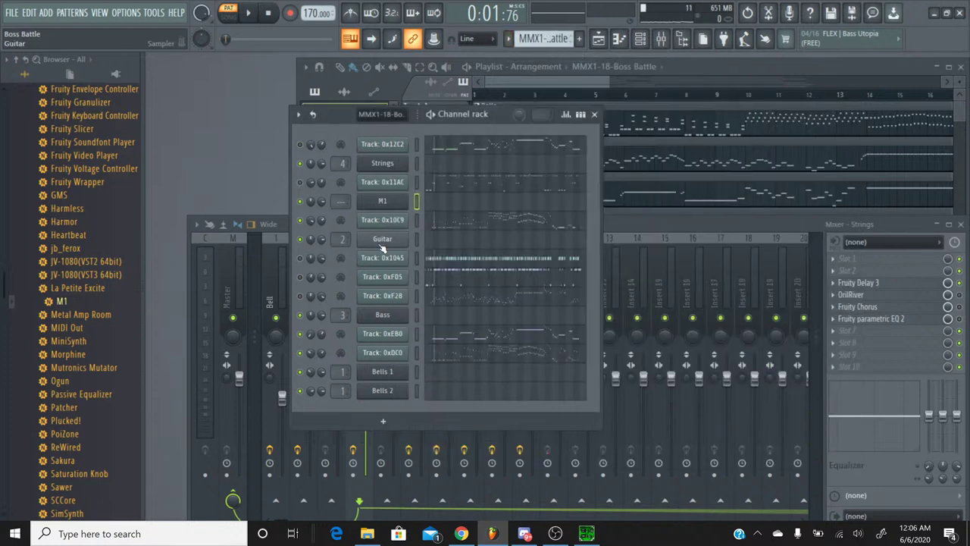
click(458, 186)
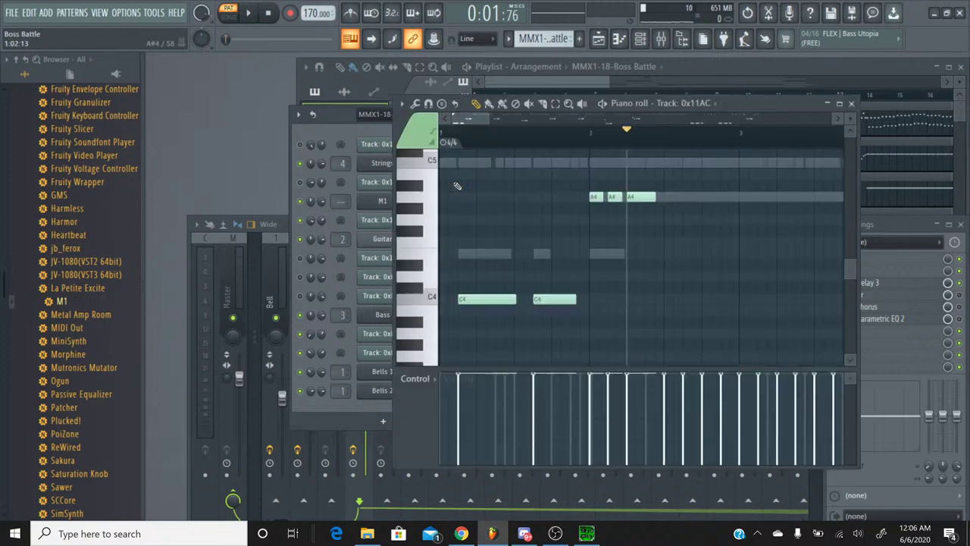
scroll(547, 216, up, 3)
scroll(550, 219, down, 5)
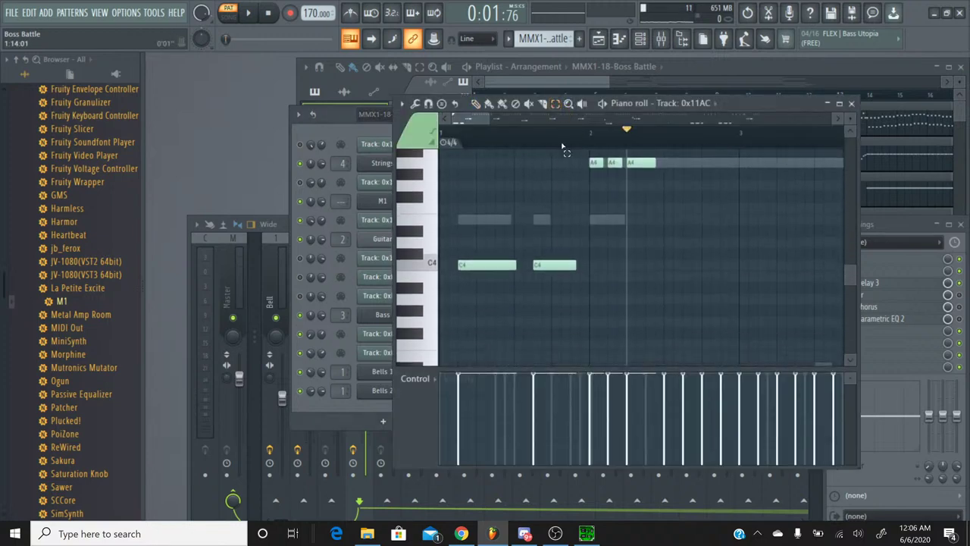
scroll(574, 191, up, 2)
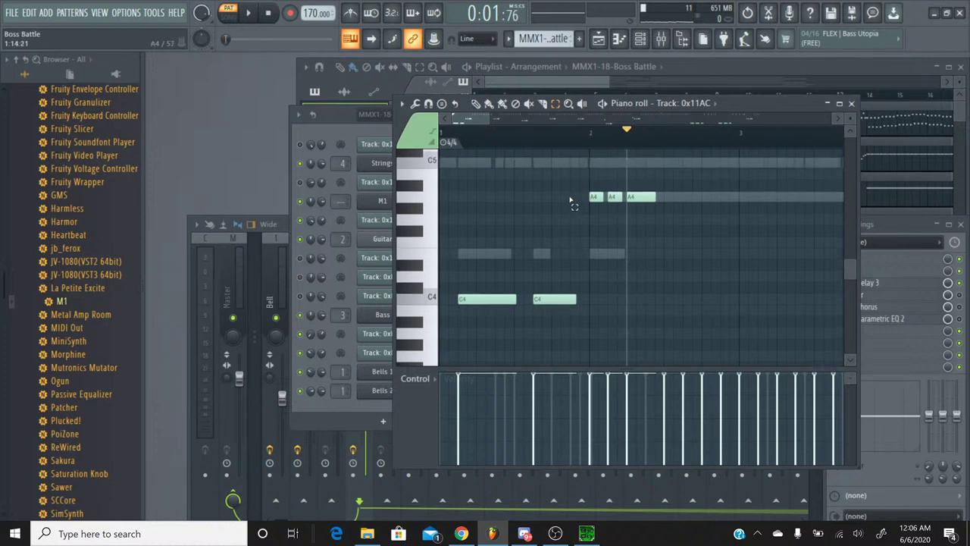
Select the A4 drum notes throughout Track 0x11AC up to bar 22, including the B4 note before bar 14
double_click(430, 204)
drag(467, 119, 486, 131)
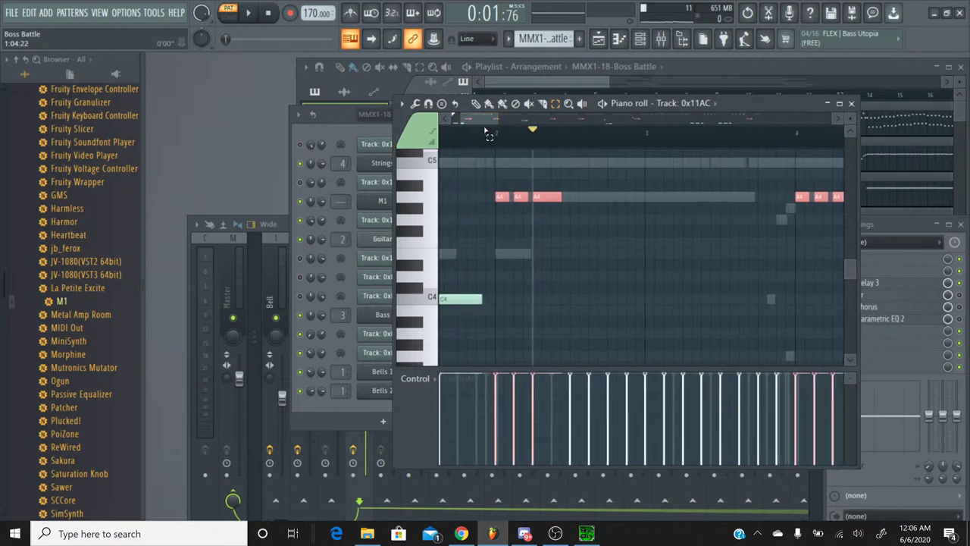
drag(484, 256, 773, 190)
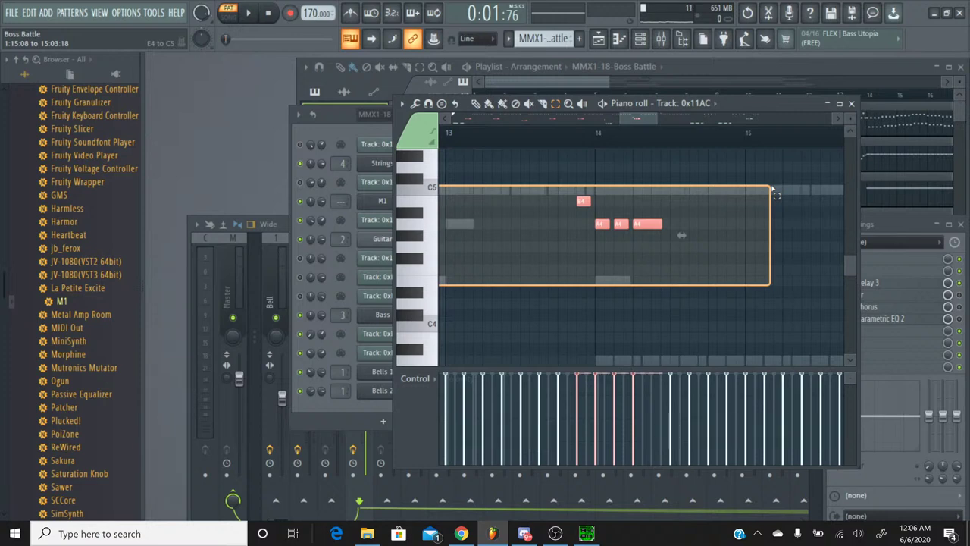
drag(772, 189, 771, 189)
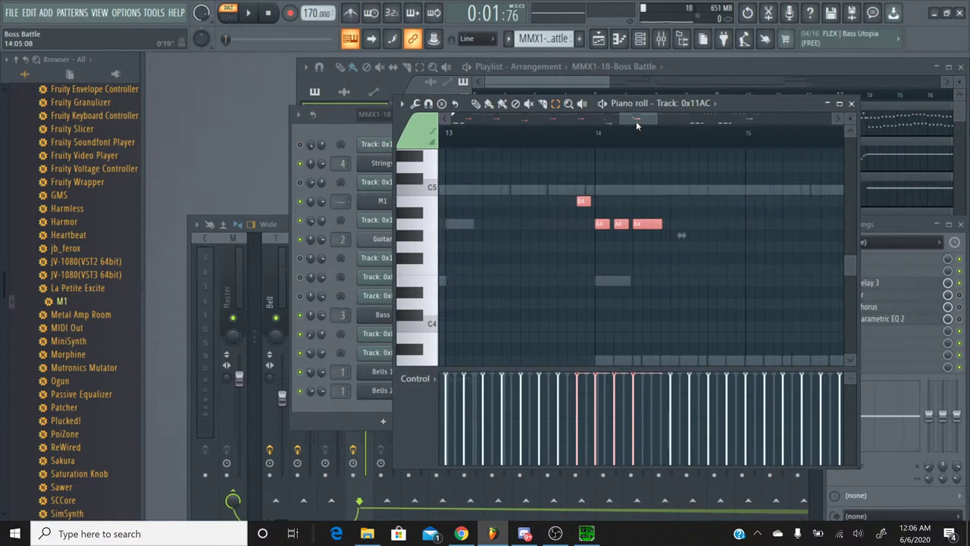
drag(636, 121, 758, 144)
drag(643, 250, 540, 219)
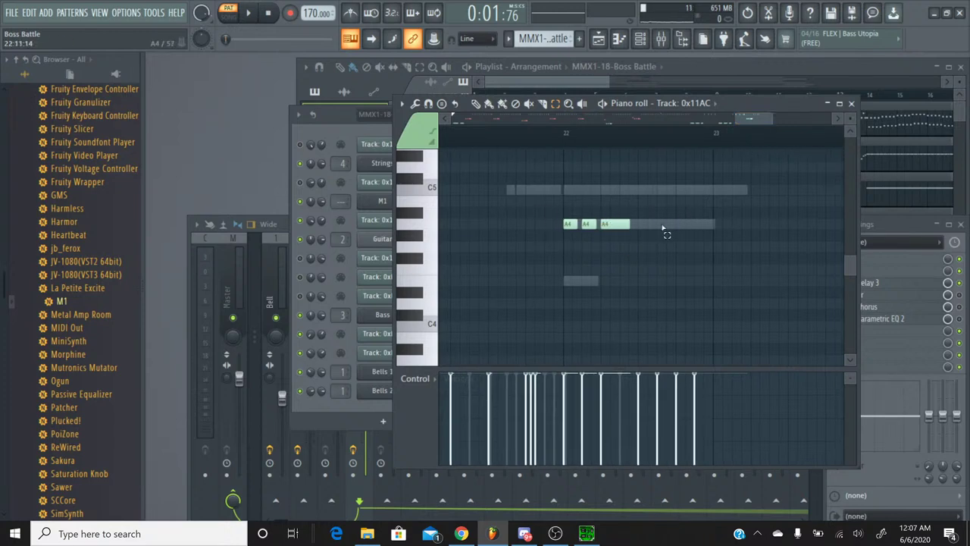
drag(650, 232, 563, 219)
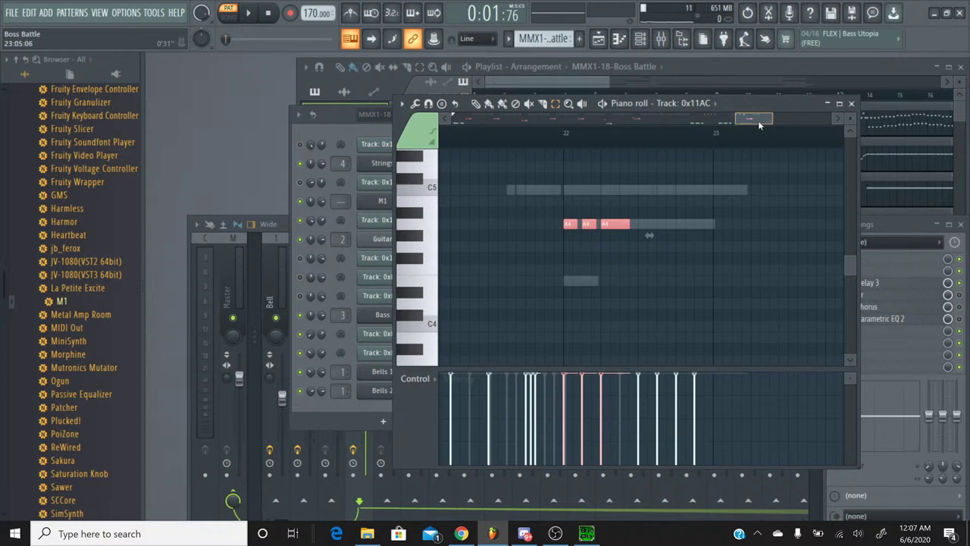
drag(758, 121, 439, 130)
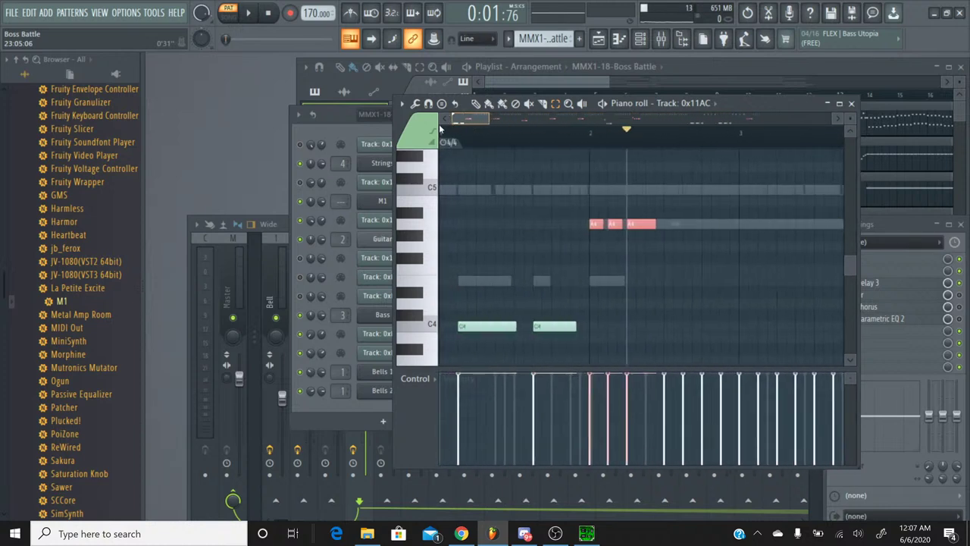
Play 18 Boss Battle.spc in SPCTool while examining the remaining notes of Track 0x11AC, and stop the playback
click(586, 533)
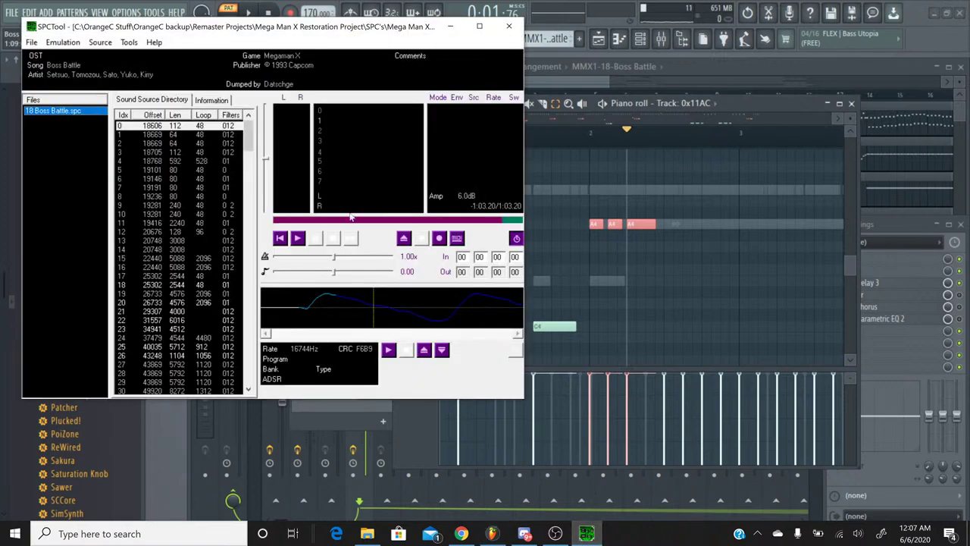
click(297, 238)
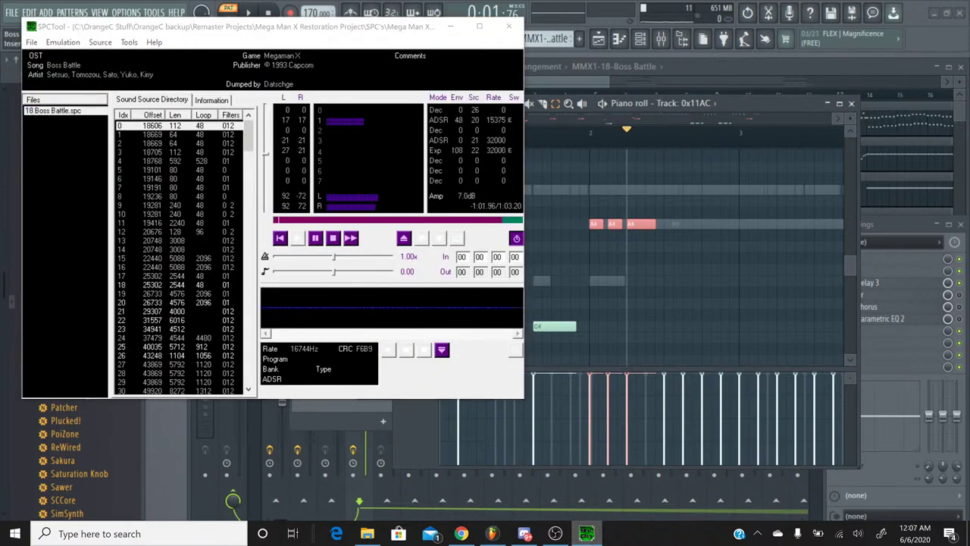
click(570, 167)
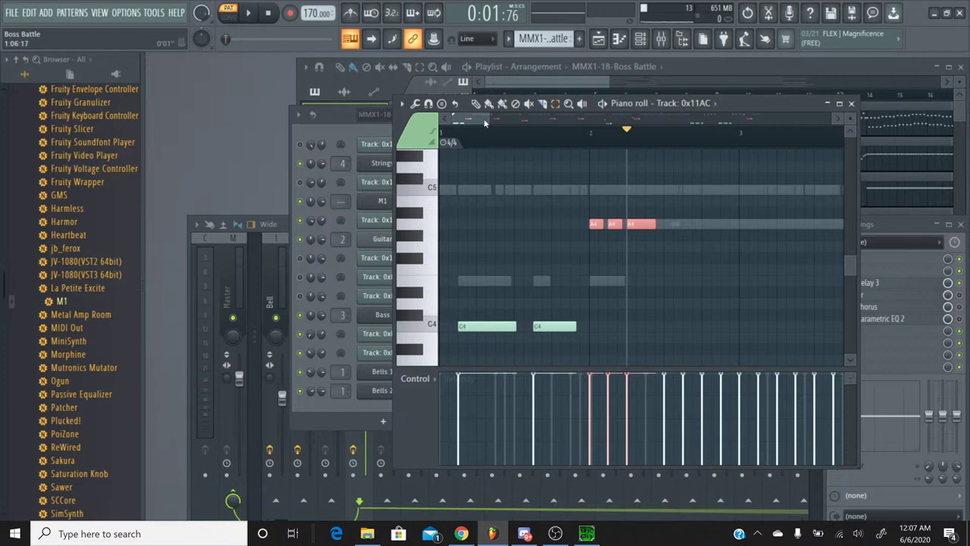
mouse_move(485, 123)
mouse_down()
mouse_move(771, 128)
mouse_move(736, 130)
mouse_move(726, 176)
mouse_up()
scroll(726, 176, up, 3)
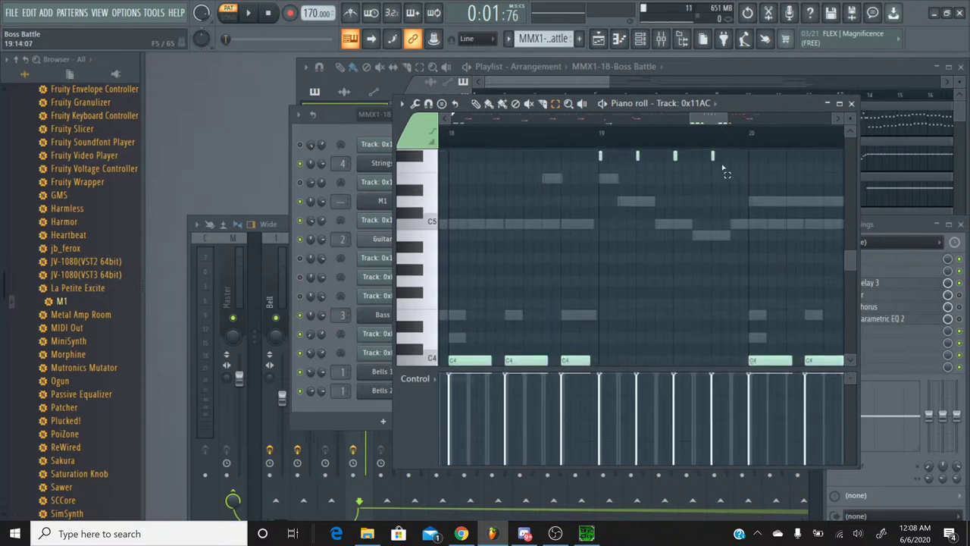
drag(713, 128, 466, 125)
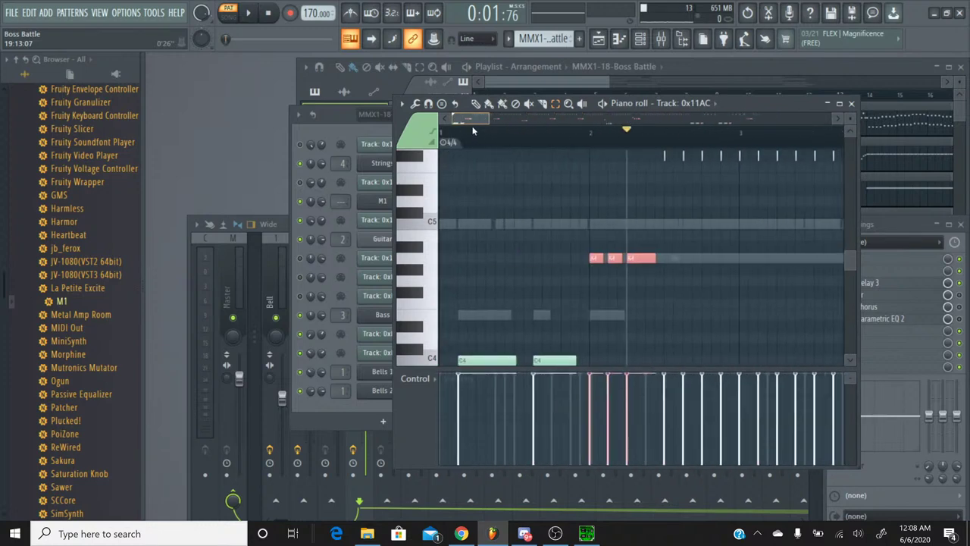
click(585, 534)
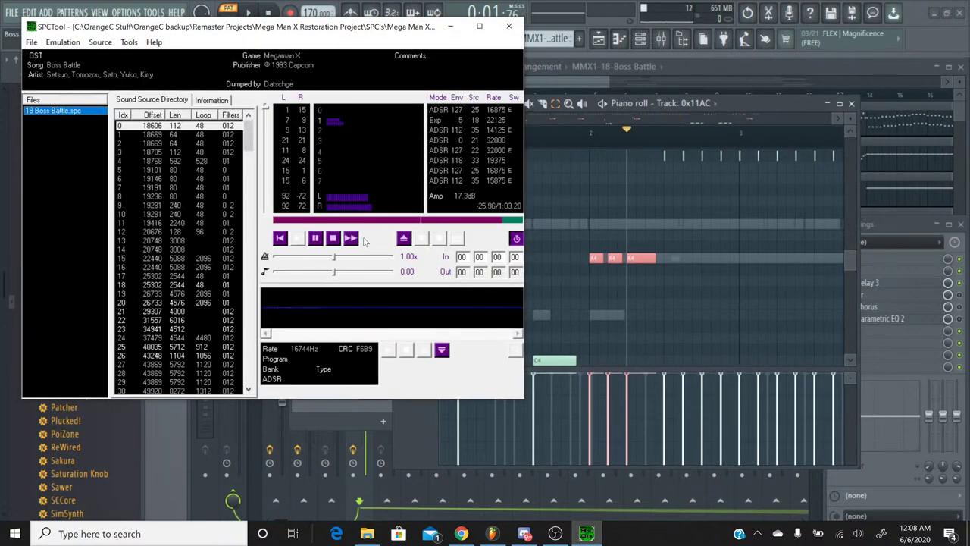
click(337, 239)
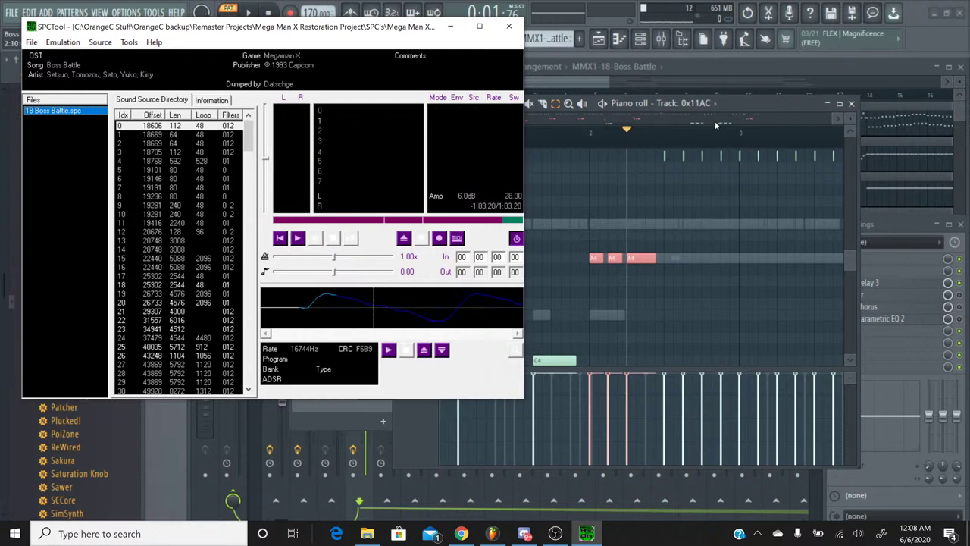
click(840, 121)
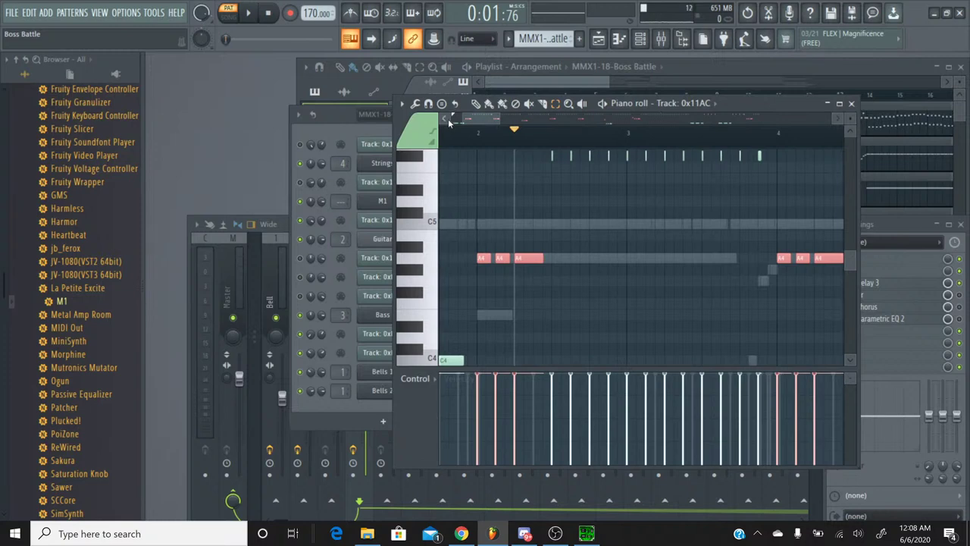
drag(448, 118, 709, 130)
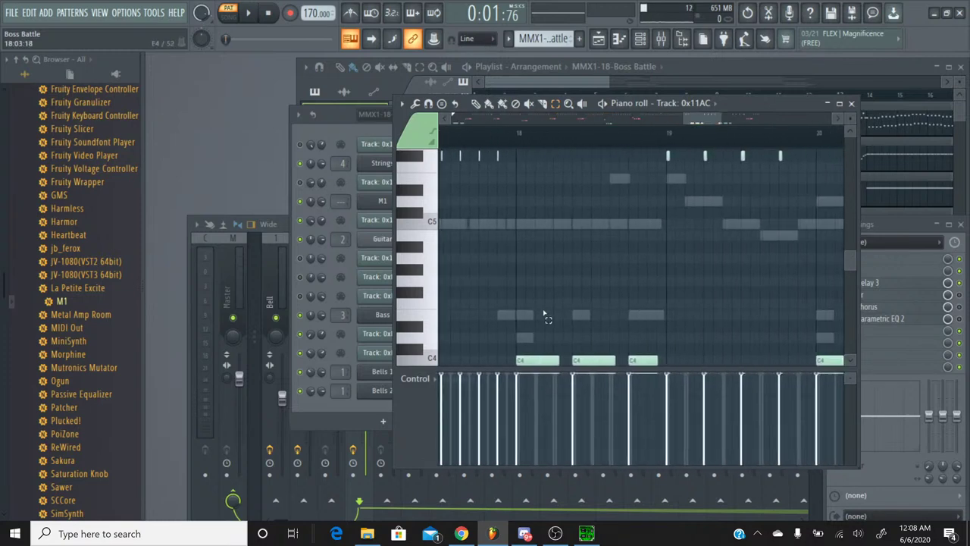
scroll(544, 314, down, 3)
drag(502, 331, 696, 266)
scroll(696, 265, up, 4)
scroll(696, 265, down, 4)
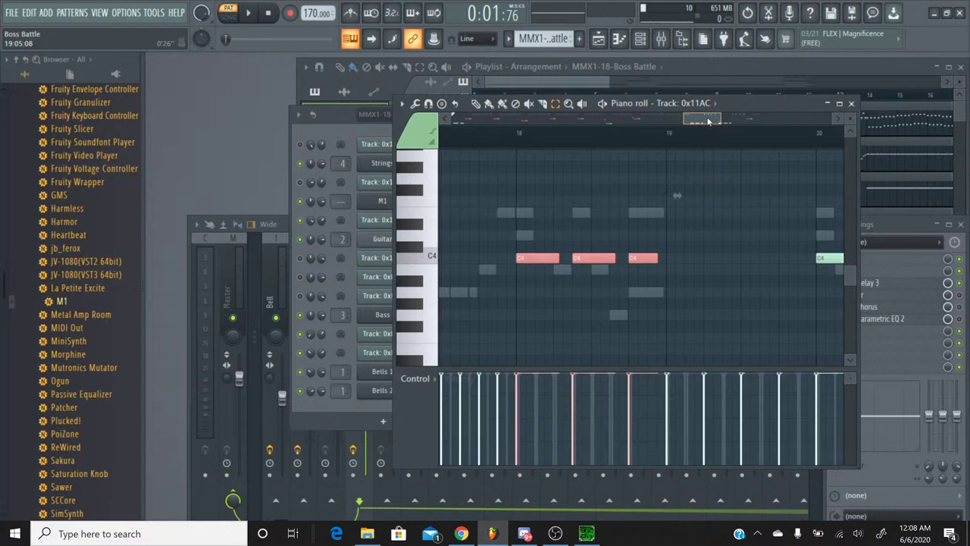
mouse_move(709, 121)
mouse_down()
mouse_move(680, 121)
mouse_move(709, 120)
mouse_up()
scroll(688, 178, up, 2)
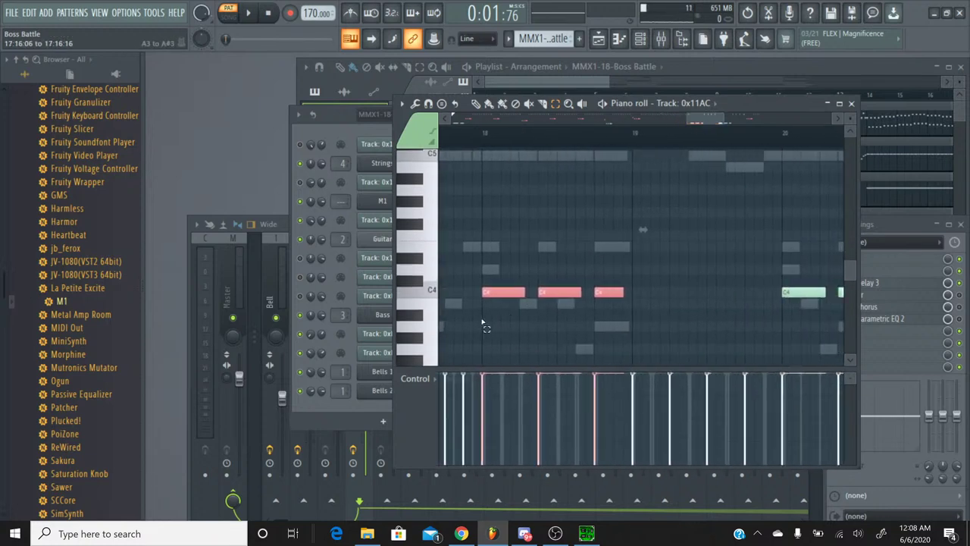
drag(476, 330, 632, 276)
click(599, 305)
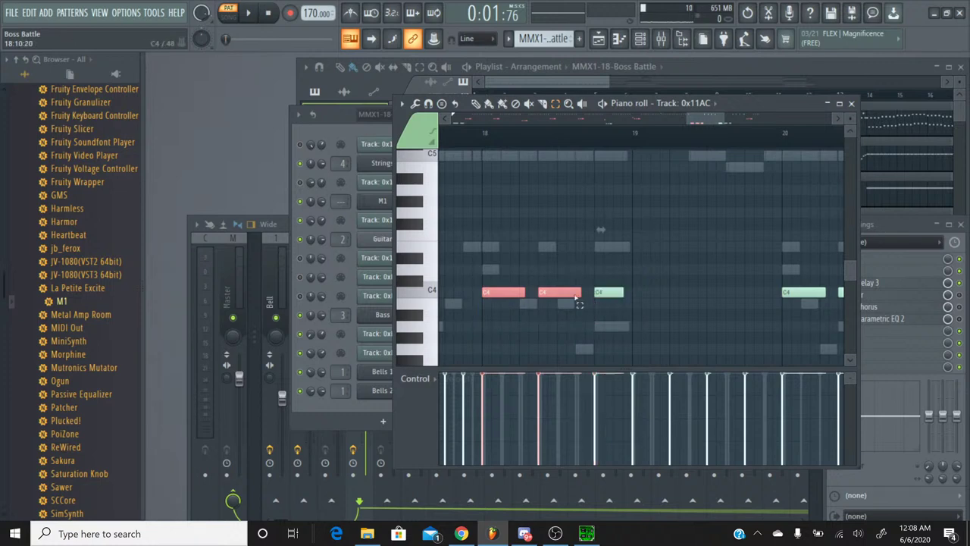
Add the three B3 notes at bar 12 to the selection and set the playback position to the start of bar 2
drag(702, 125, 600, 142)
drag(639, 339, 714, 297)
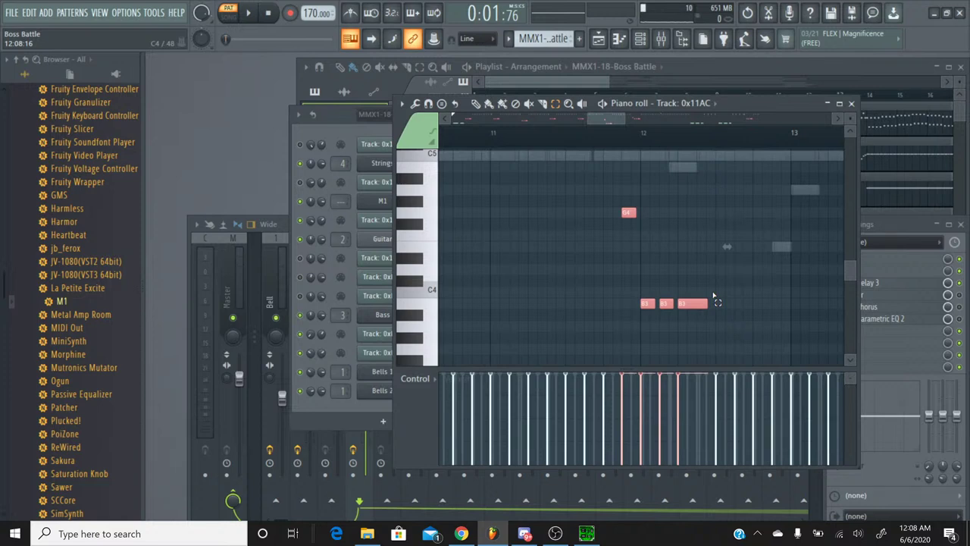
drag(615, 120, 473, 123)
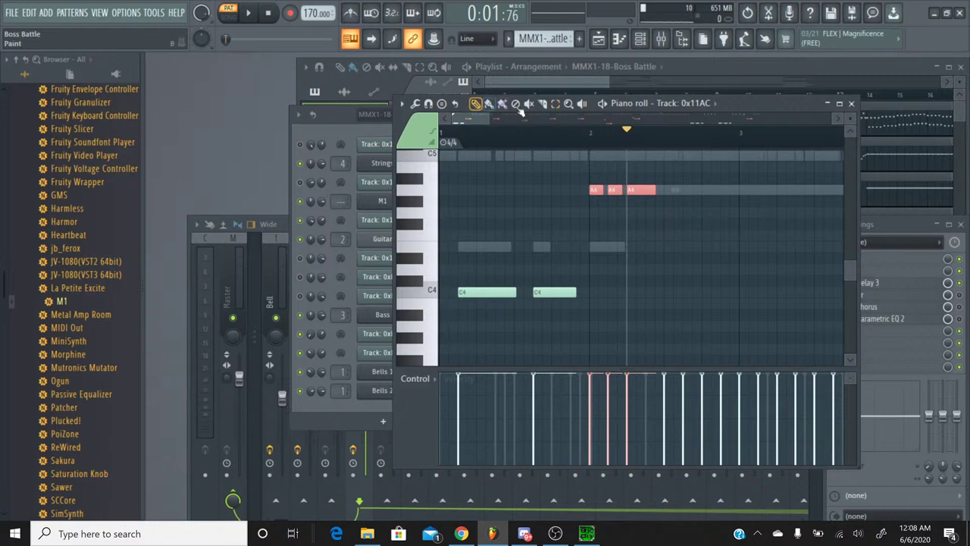
mouse_move(628, 130)
mouse_down()
mouse_move(580, 130)
mouse_move(591, 131)
mouse_up()
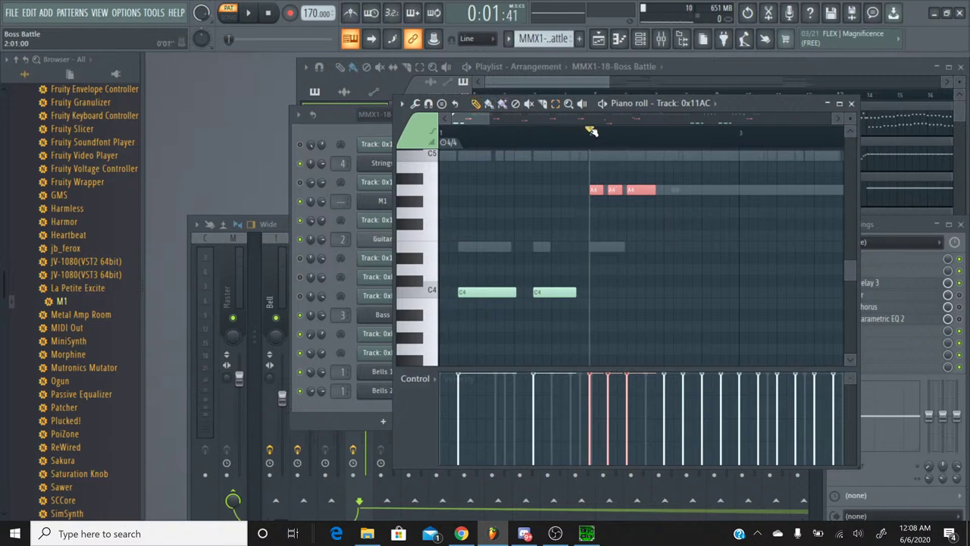
Close the piano roll of Track 0x11AC and switch to the Percussion pattern
click(854, 102)
click(508, 38)
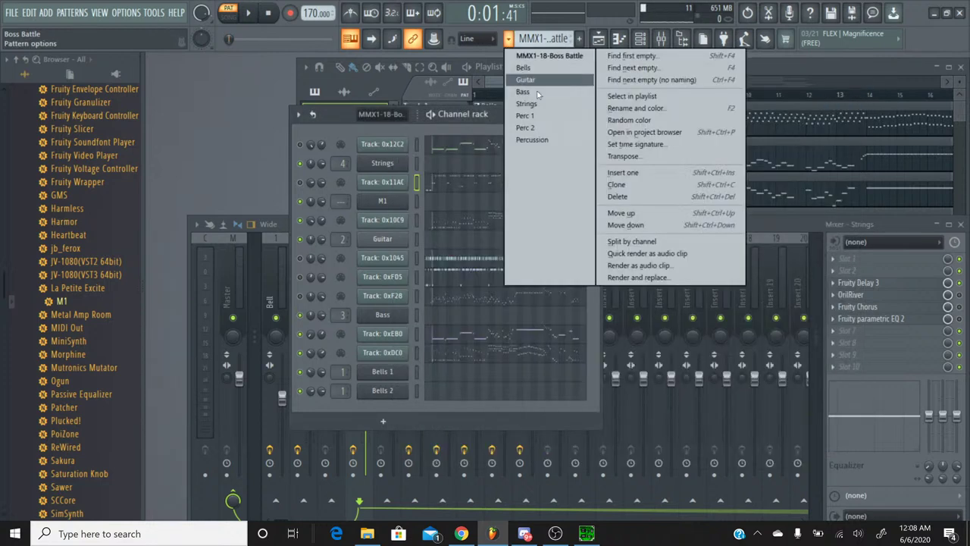
click(539, 139)
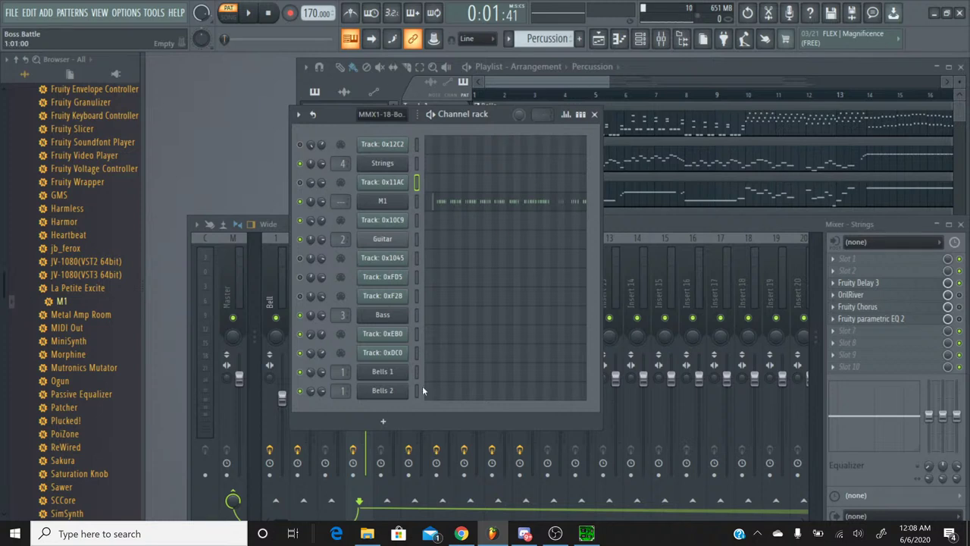
Add the orchestra hit sample from the Instruments folder's S50_Medley Samples as a new channel below M1
click(367, 533)
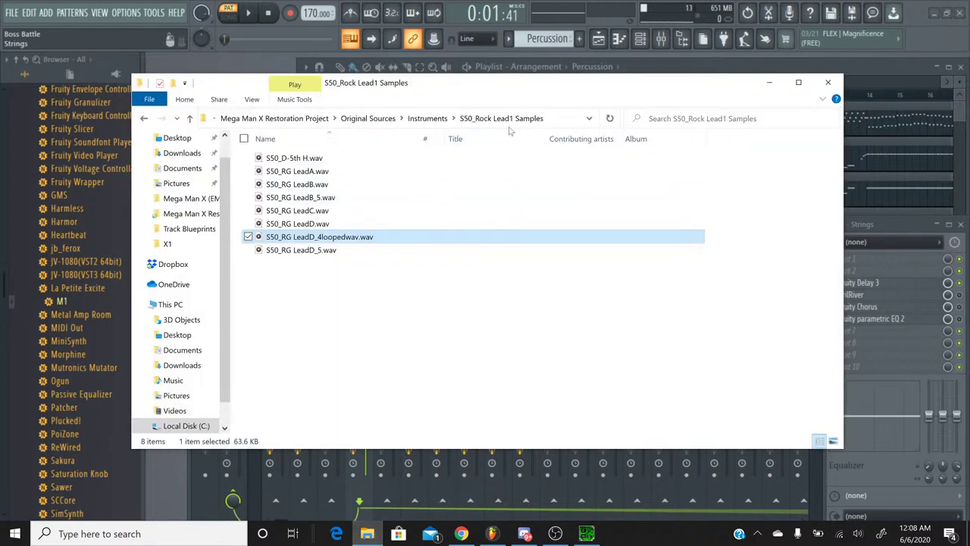
click(453, 118)
click(427, 119)
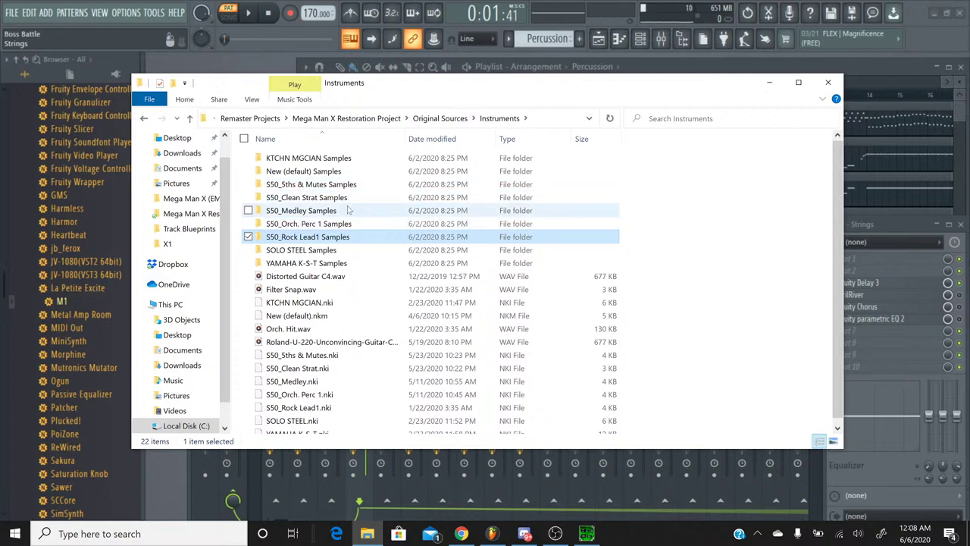
double_click(348, 210)
drag(288, 237, 390, 216)
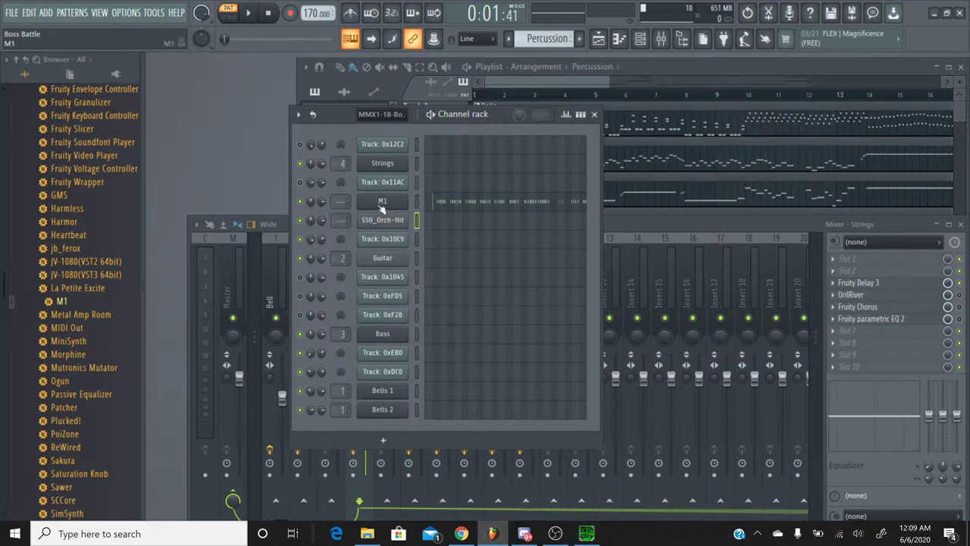
Rename the M1 channel to Closed Hat
right_click(382, 208)
click(461, 232)
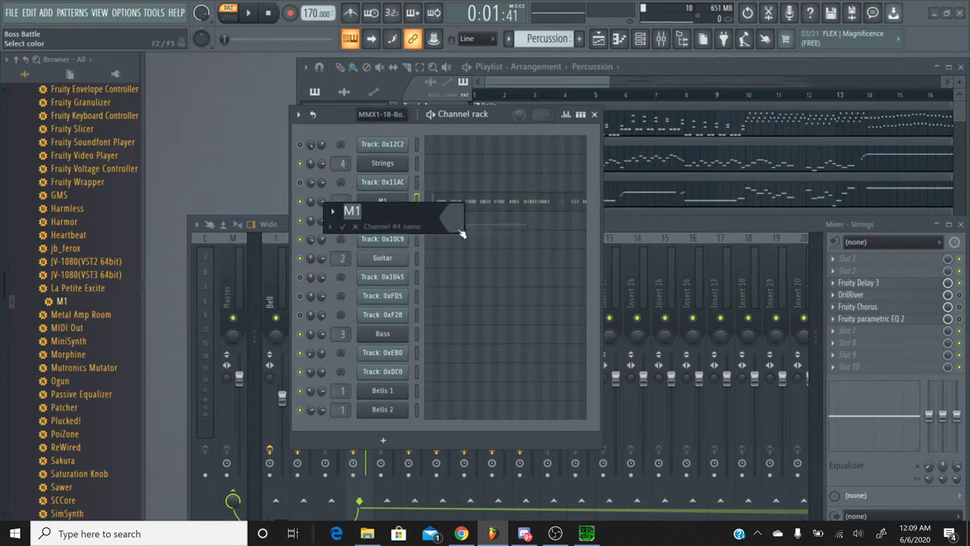
text(Closed Hat)
key(Return)
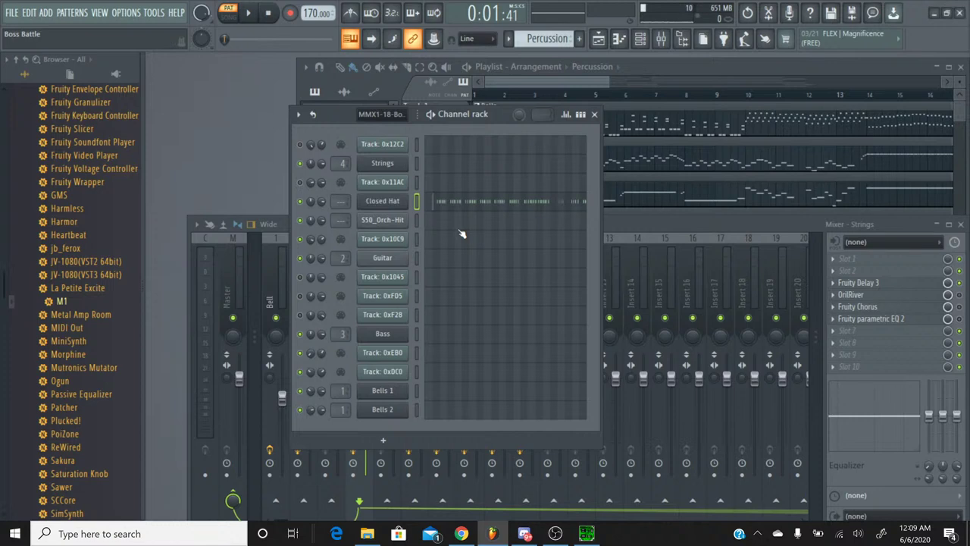
Check the mixer for the Hat track and route the Closed Hat channel to mixer track 5
click(622, 220)
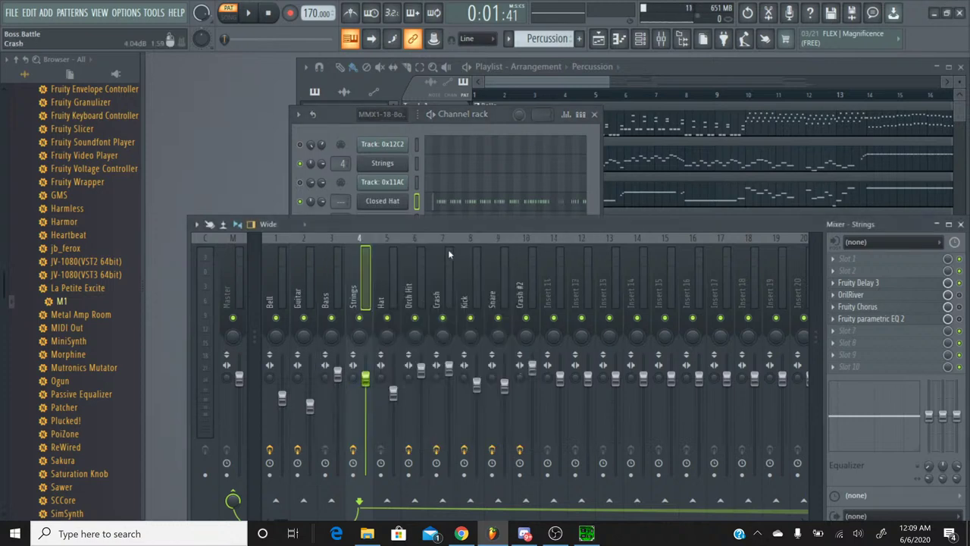
click(326, 130)
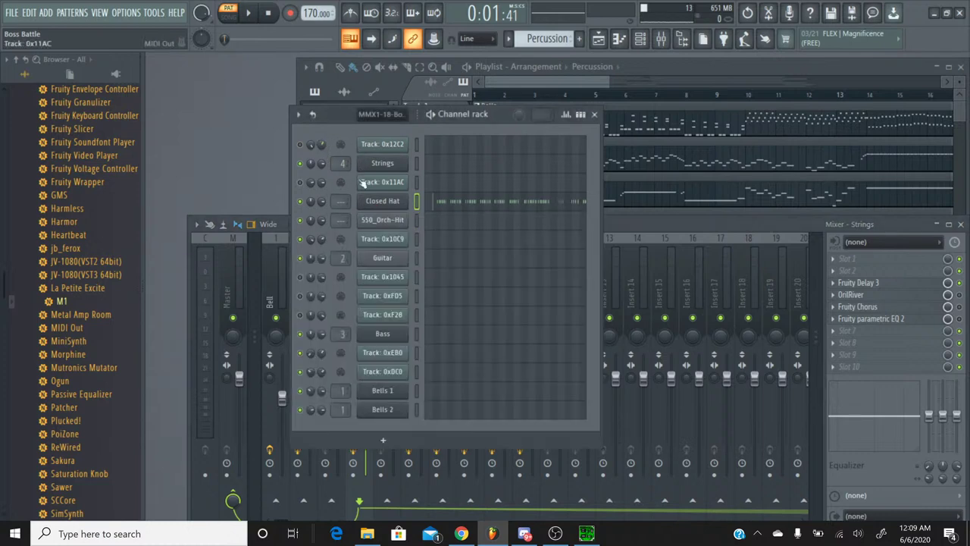
click(607, 226)
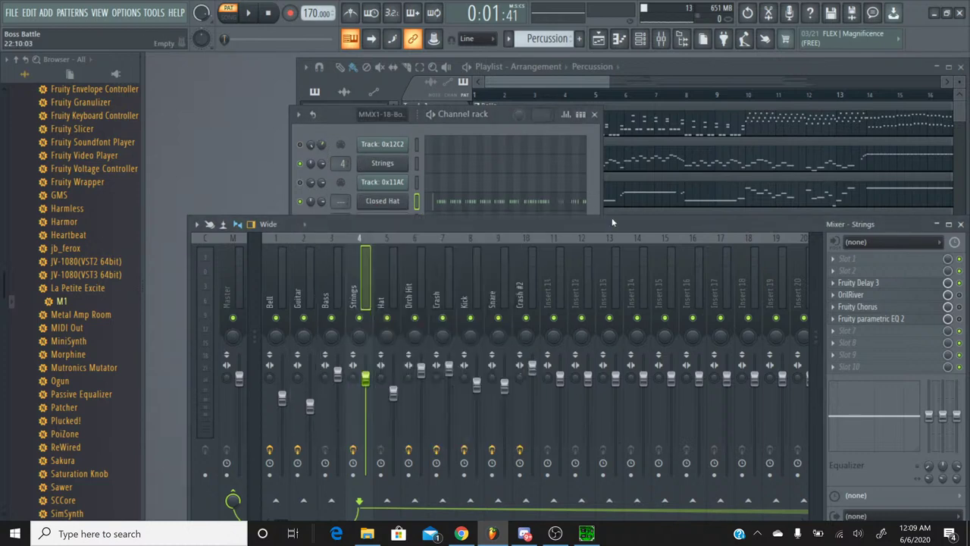
click(329, 122)
scroll(342, 201, up, 5)
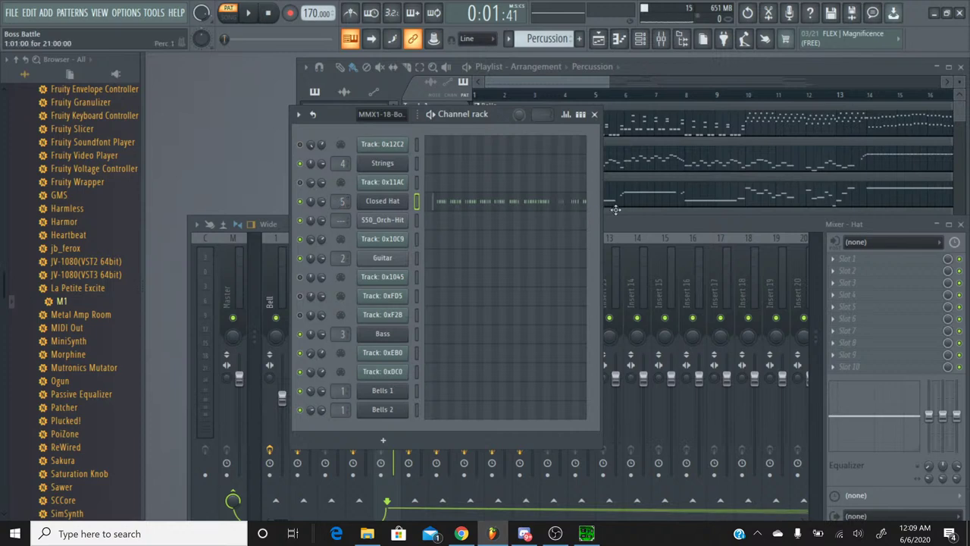
Reset the Hat mixer track to default and link it to the Closed Hat channel so it takes that name
click(639, 219)
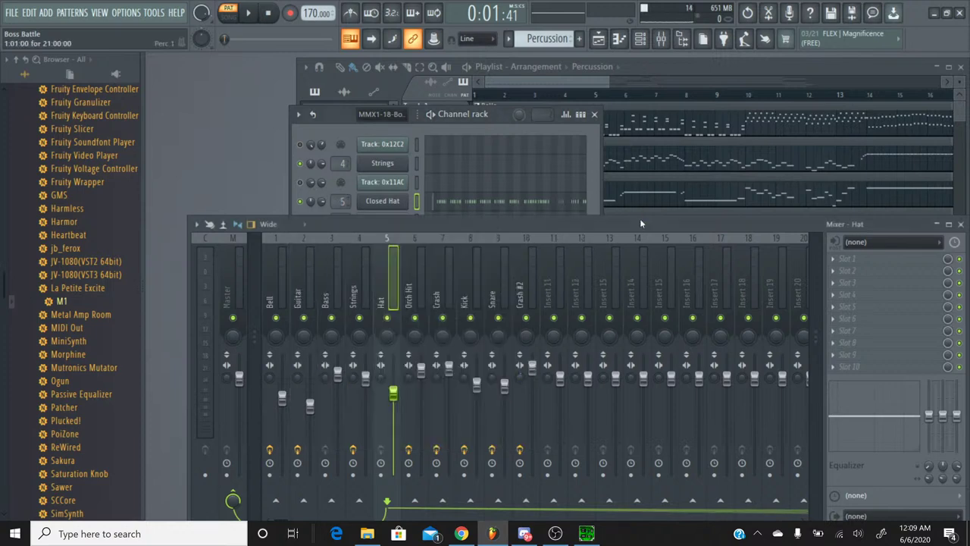
right_click(396, 240)
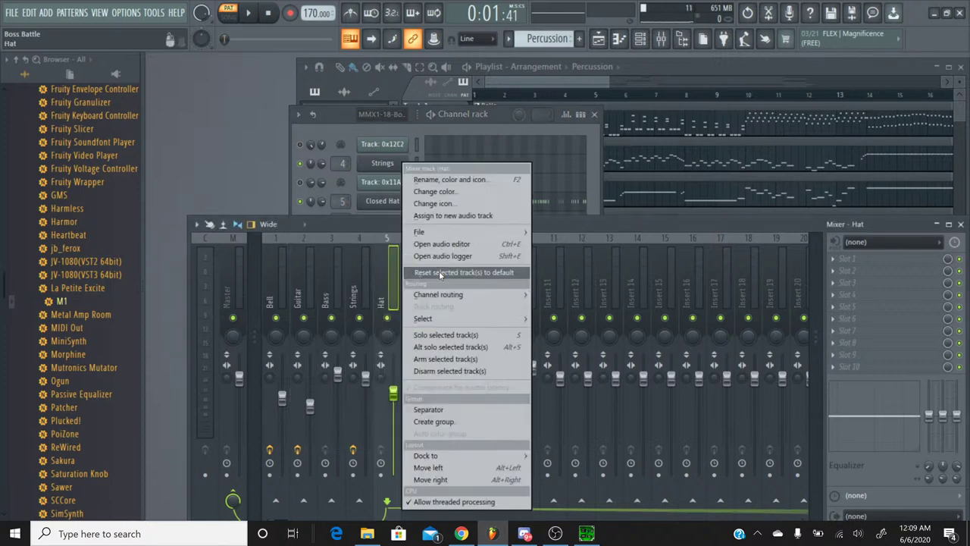
click(503, 273)
click(578, 299)
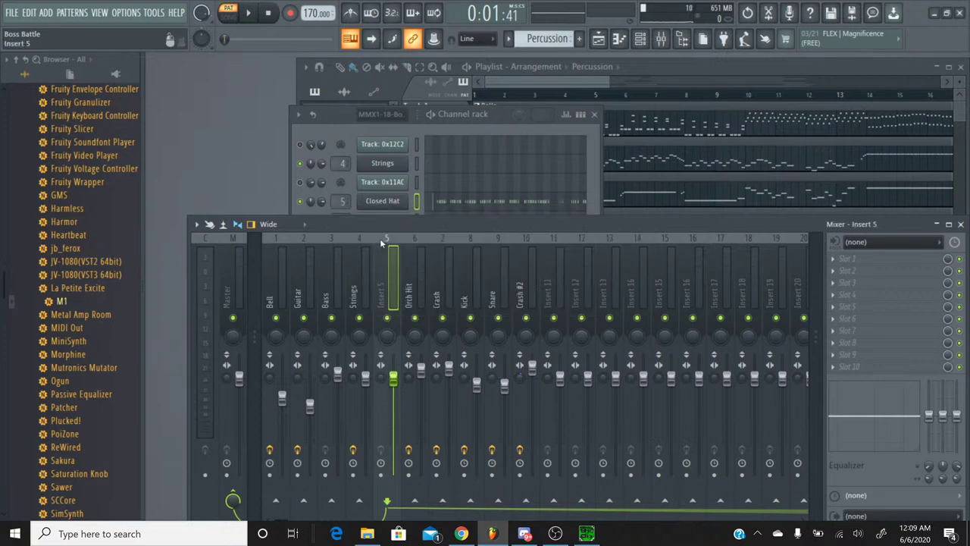
key(ctrl+l)
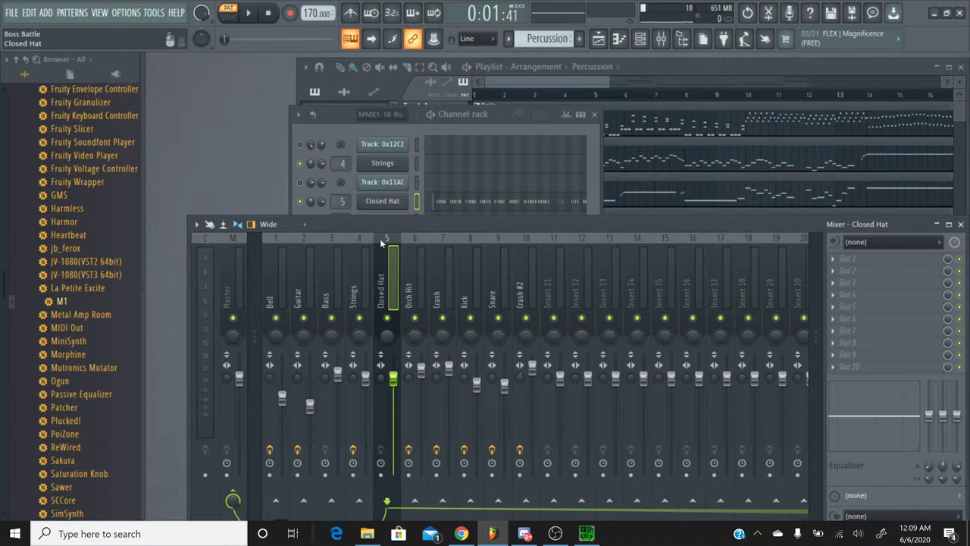
click(336, 127)
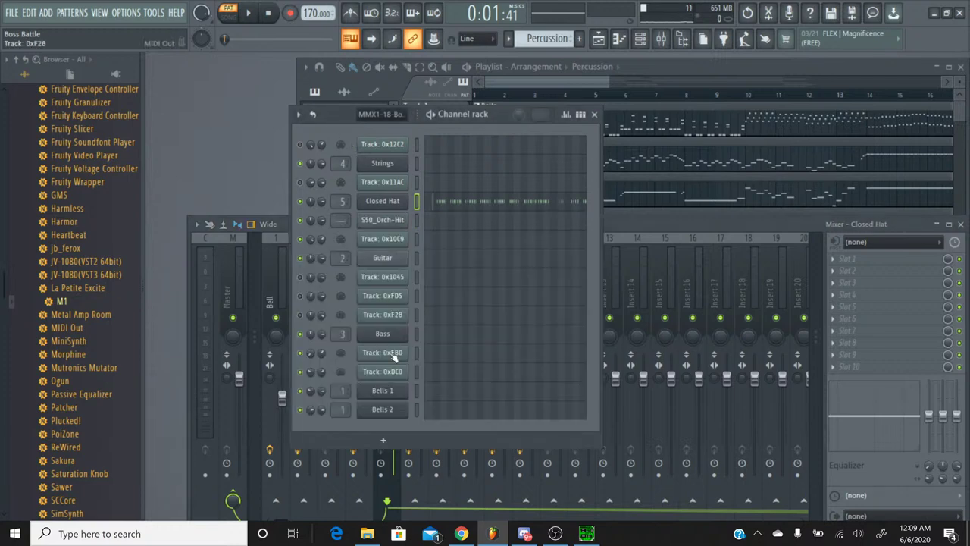
Rename the S50_Orch-Hit channel to Orch Hit and route it to mixer track 6
right_click(381, 223)
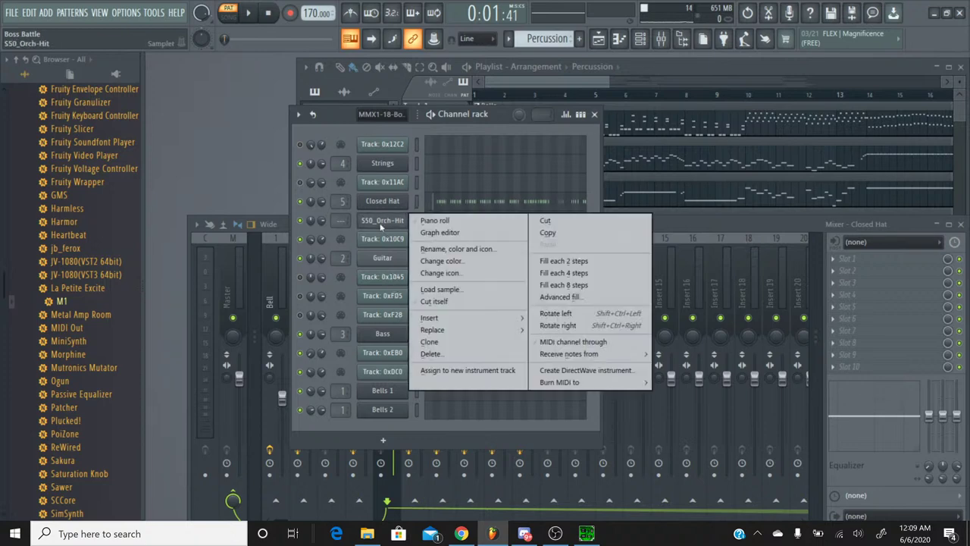
click(448, 249)
text(O)
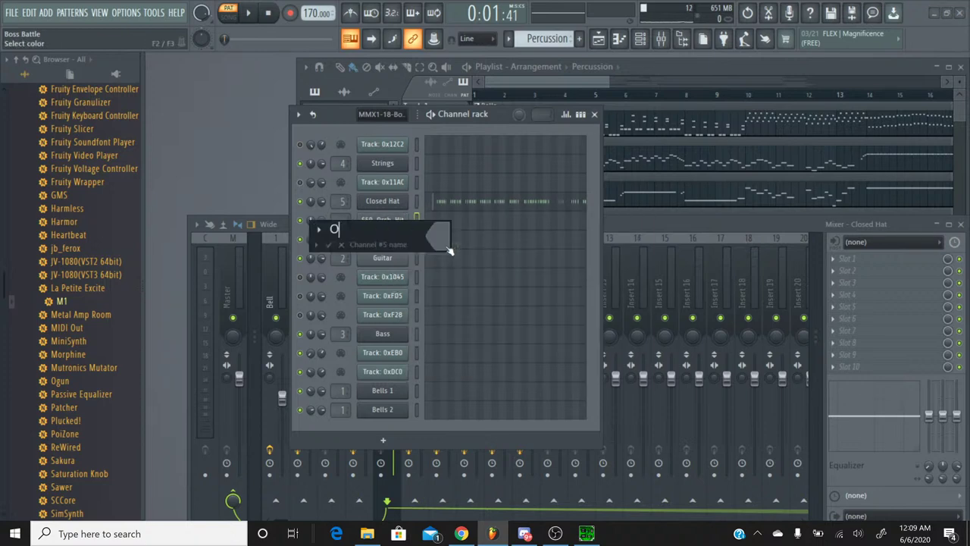
text(rch Hit)
key(Return)
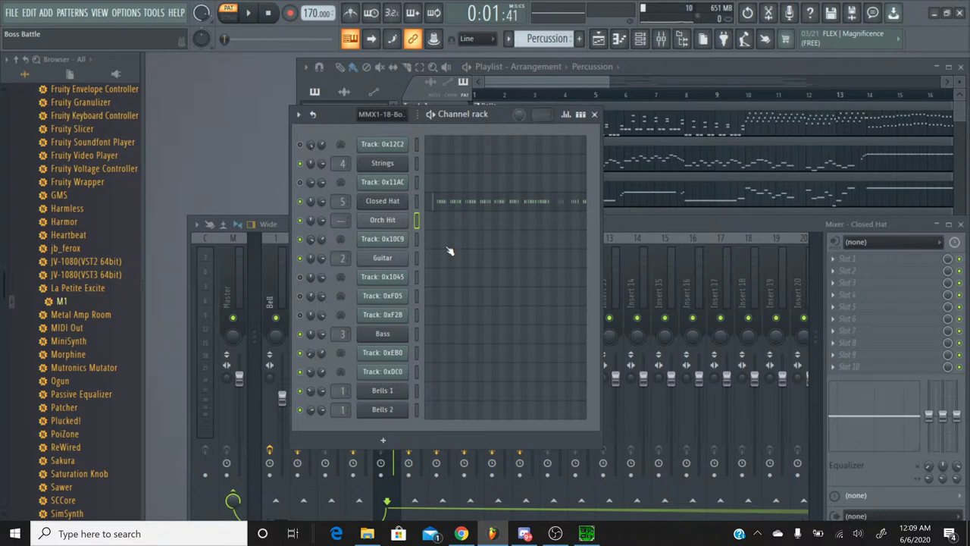
scroll(342, 220, up, 6)
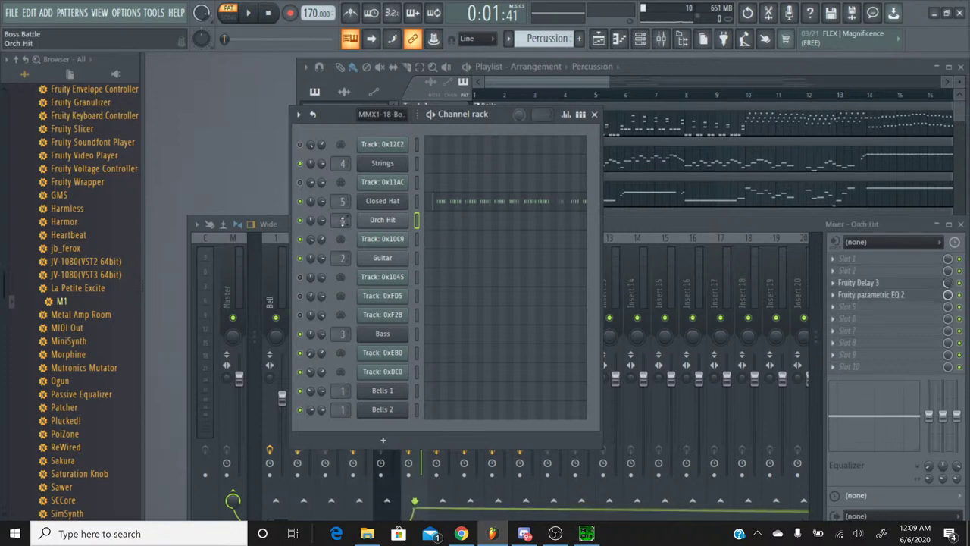
click(627, 225)
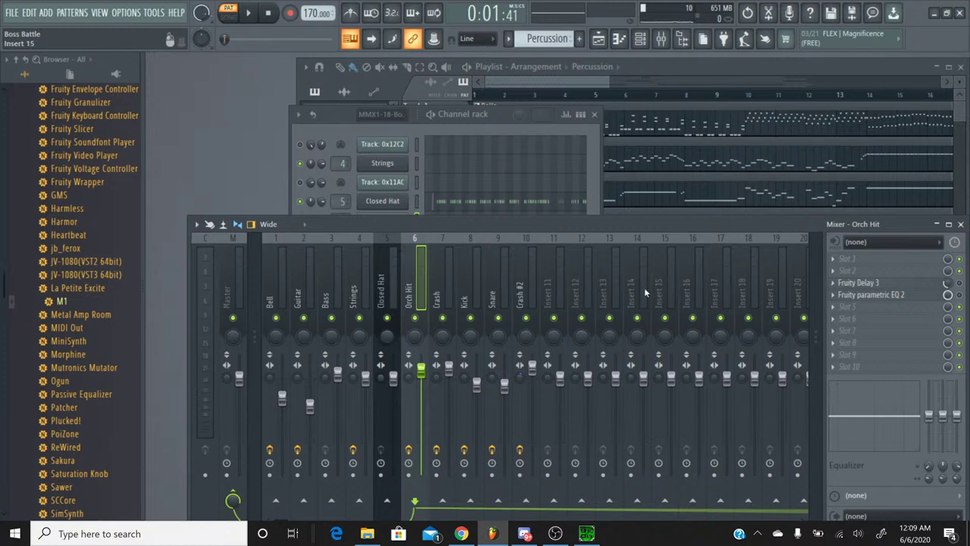
key(F6)
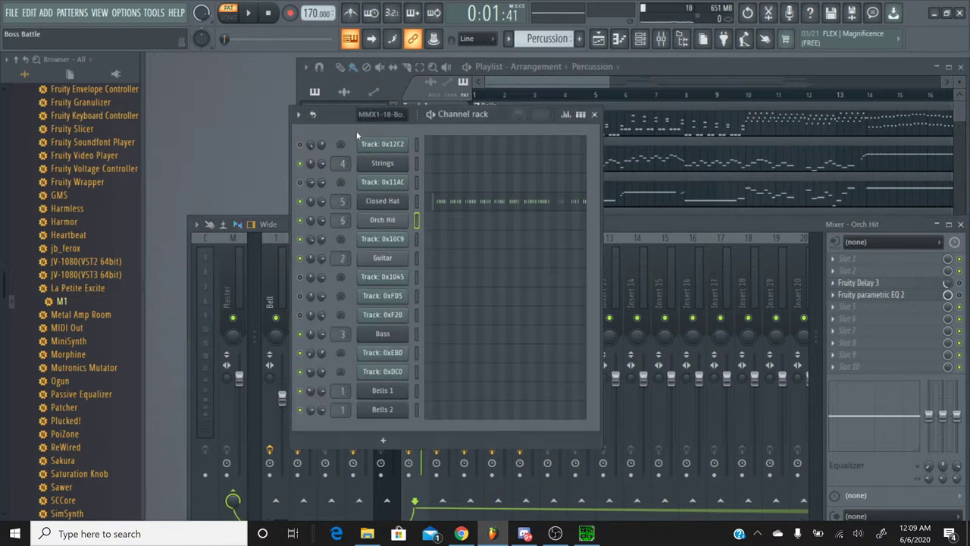
Paste the copied drum notes into the Orch Hit piano roll of the Percussion pattern, starting at bar 2
click(450, 223)
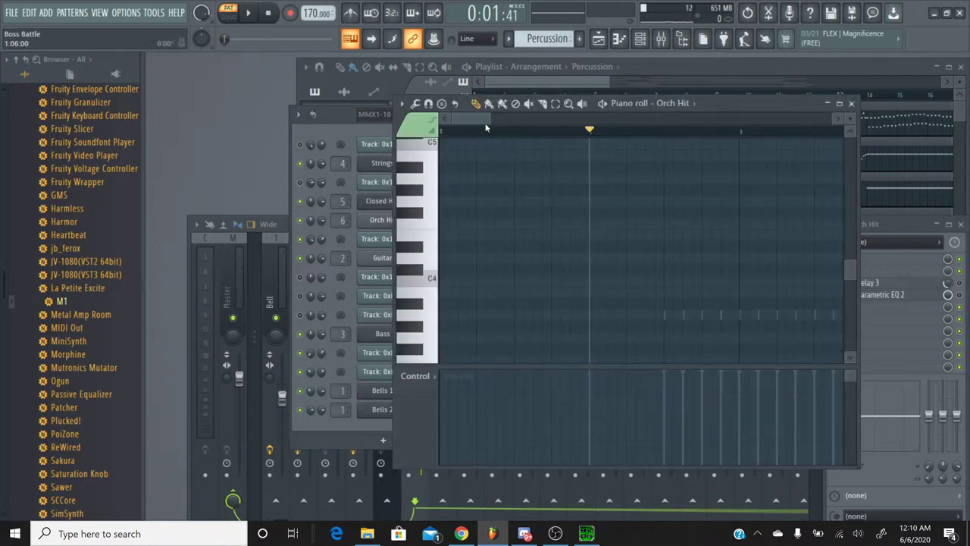
drag(486, 123, 496, 127)
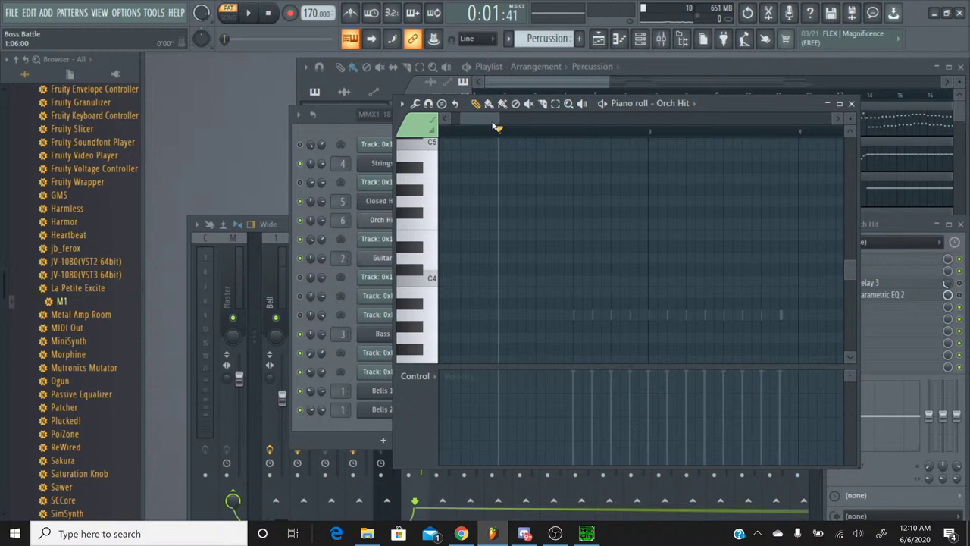
key(ctrl+v)
Audition the orchestra hit at A4, the pitch of the pasted notes, several times
click(433, 184)
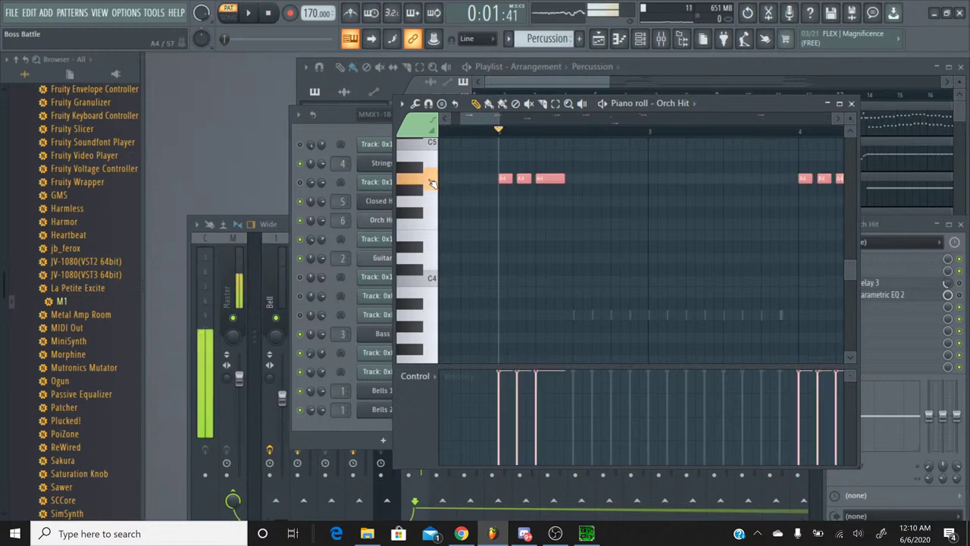
scroll(432, 188, up, 1)
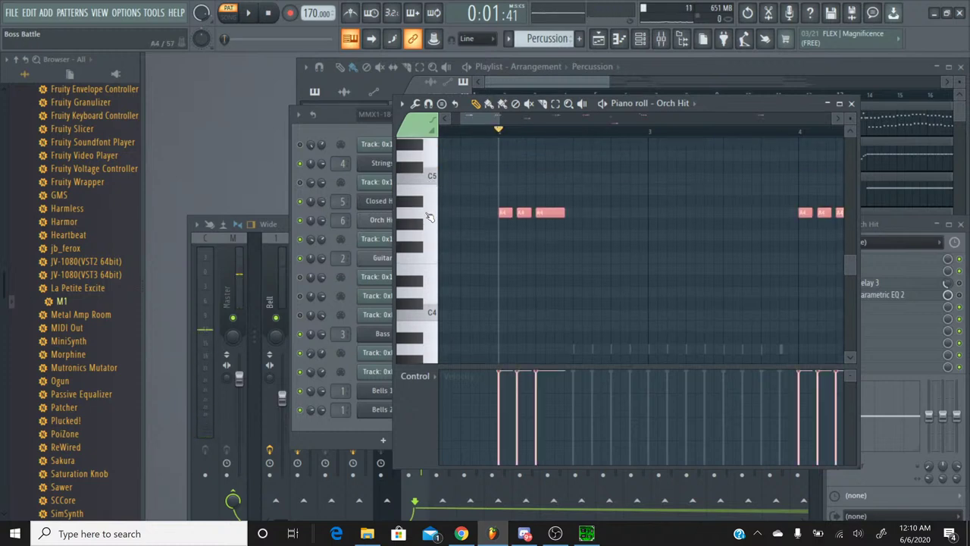
click(428, 217)
click(428, 218)
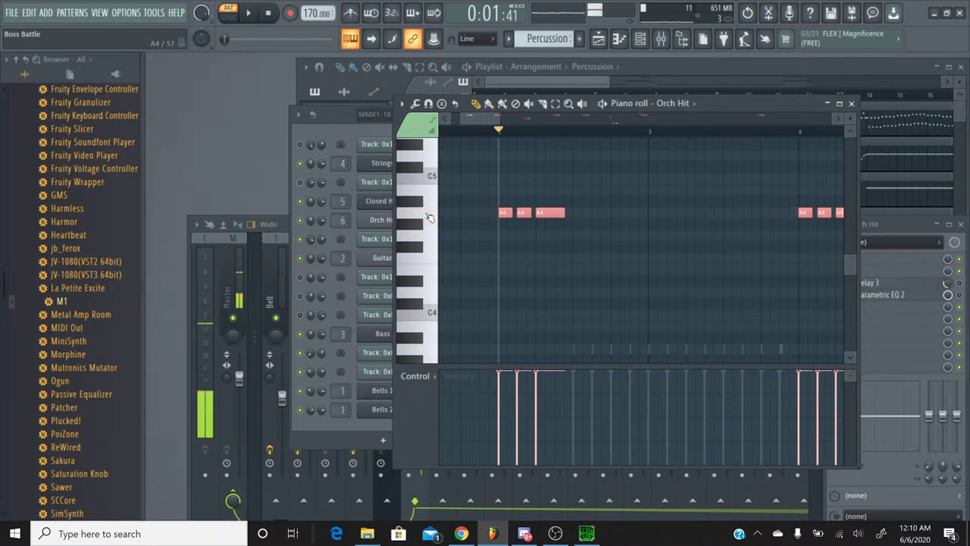
Audition the orchestra hit at pitches above A4, such as C5 and D#5
scroll(428, 218, up, 1)
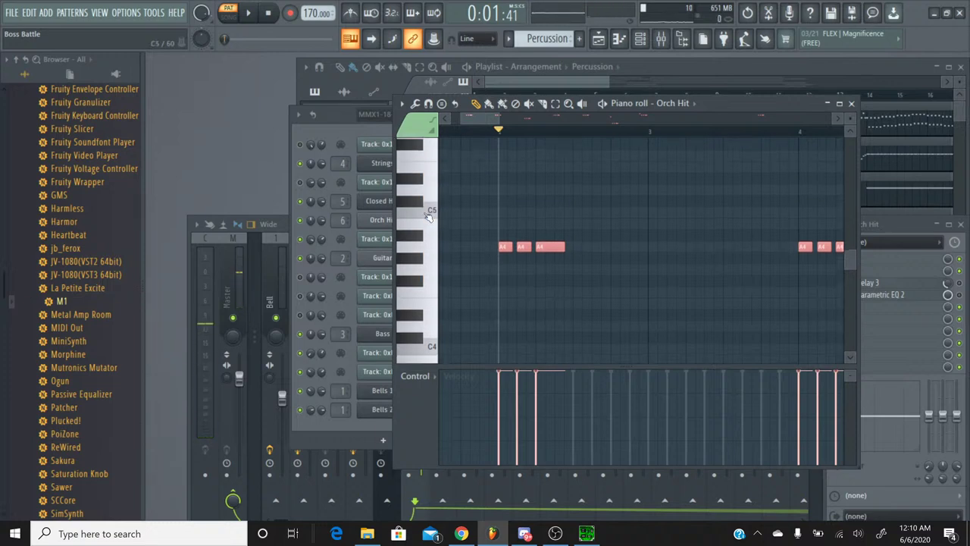
click(426, 215)
click(417, 209)
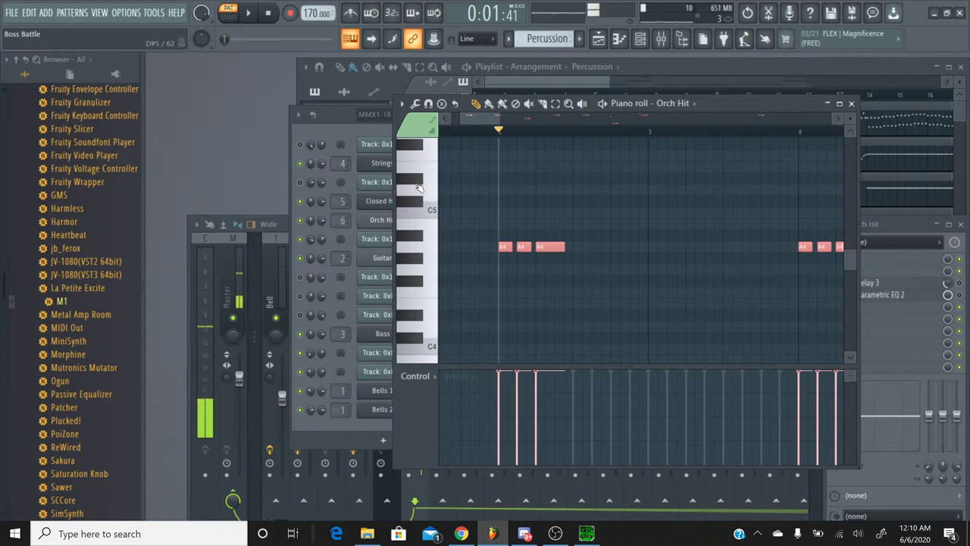
click(417, 182)
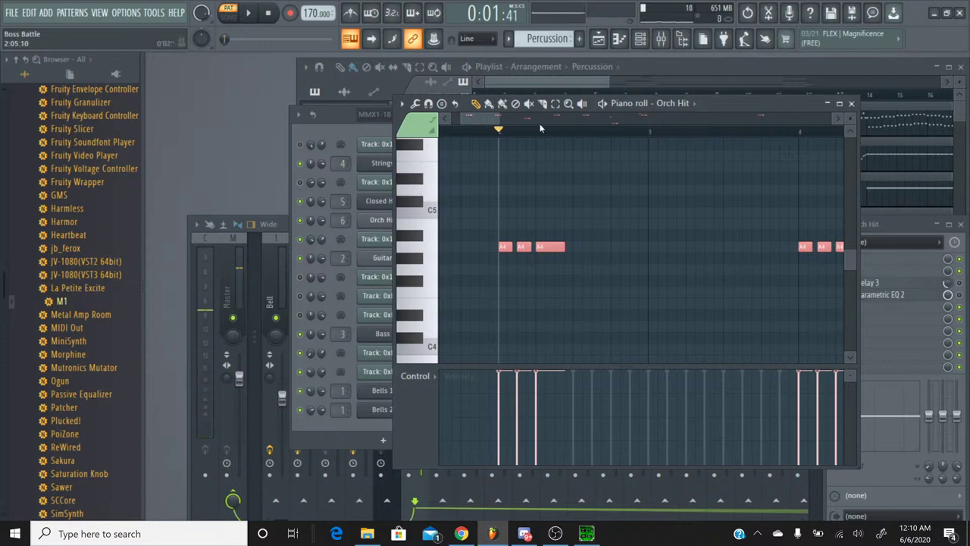
Delete the second and third notes of every three-note Orch Hit group from bar 2 through bar 22, keeping each group's first note
click(555, 103)
drag(531, 287, 616, 232)
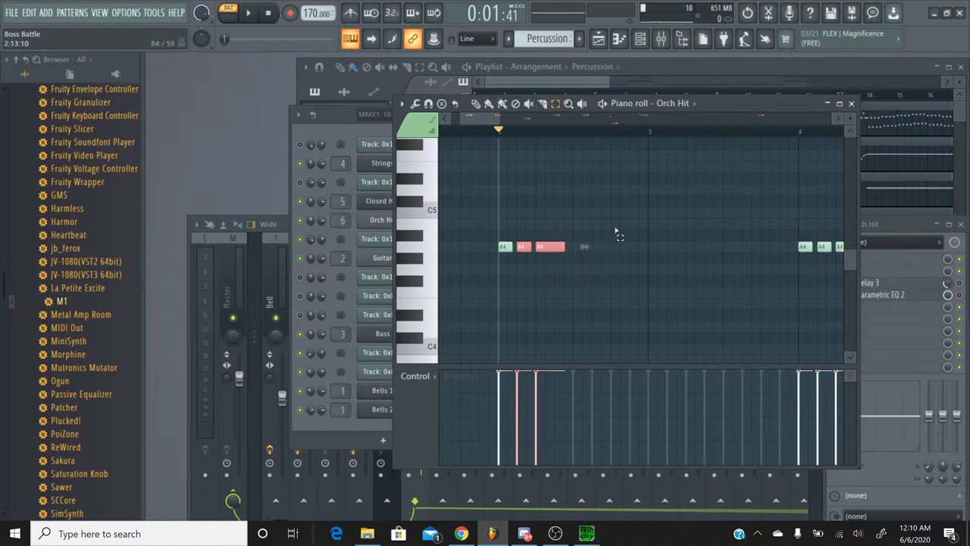
drag(486, 126, 523, 193)
drag(557, 274, 616, 229)
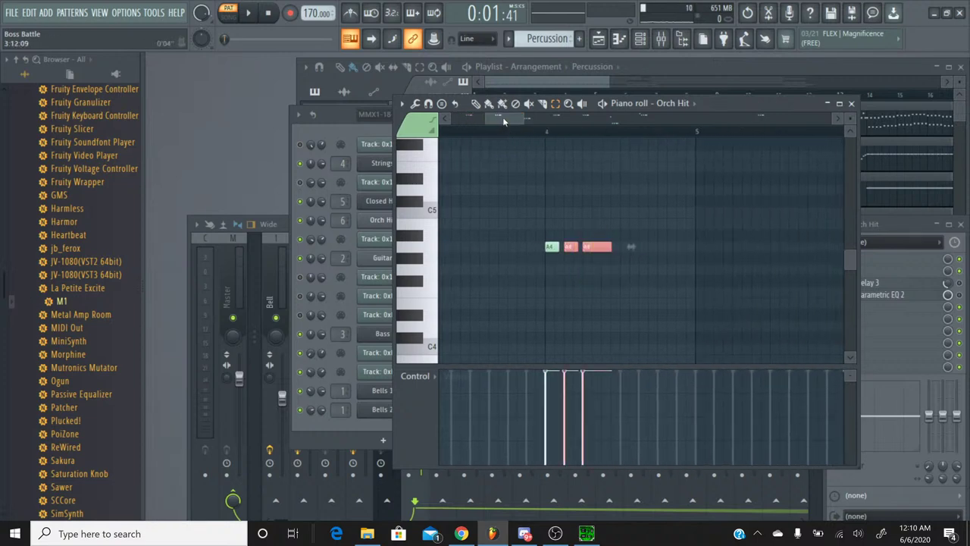
drag(503, 116, 542, 120)
drag(468, 322, 517, 275)
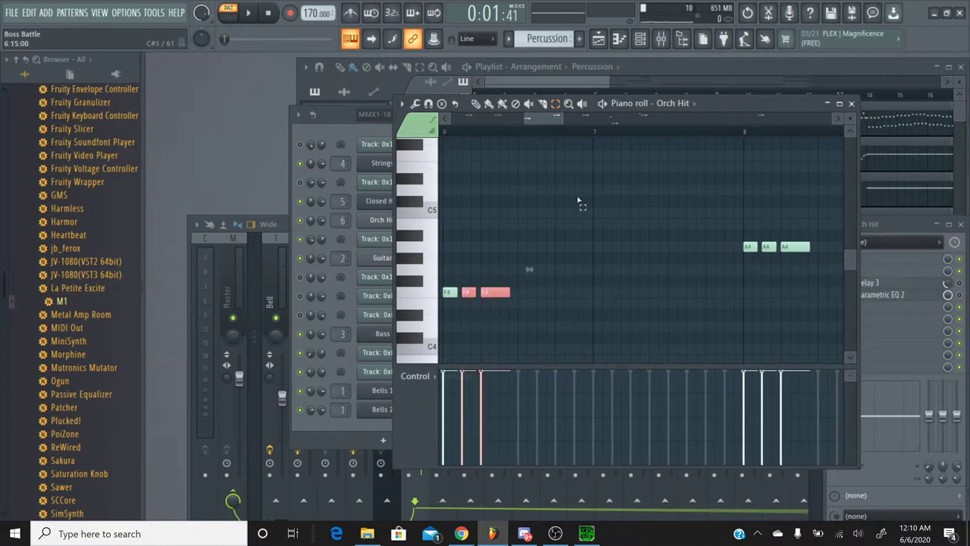
drag(535, 121, 576, 224)
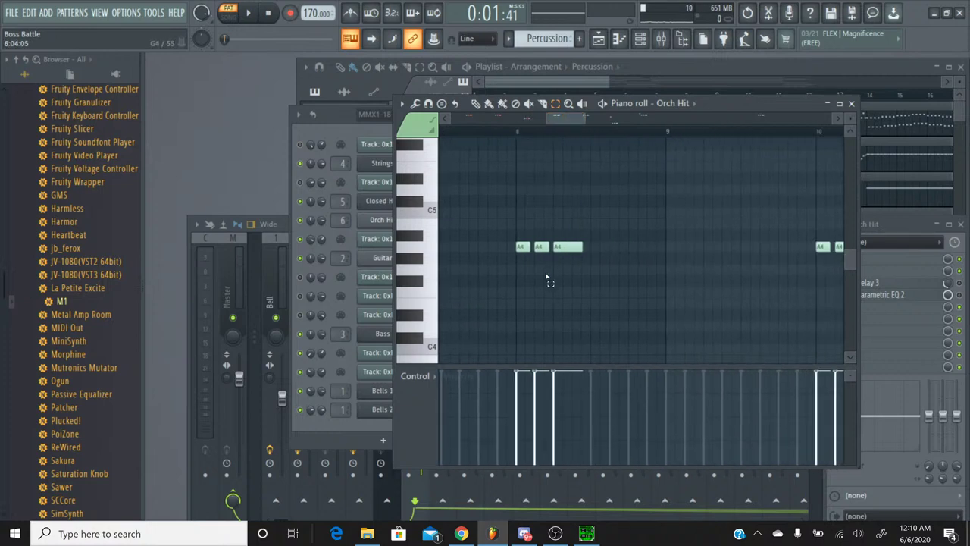
drag(547, 281, 582, 230)
drag(555, 120, 583, 124)
drag(549, 271, 594, 176)
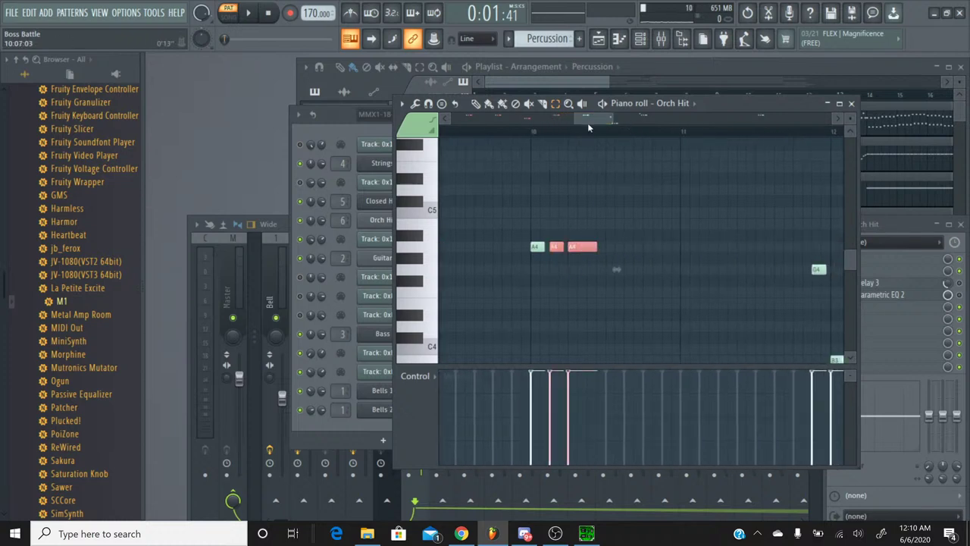
drag(588, 123, 610, 124)
scroll(633, 330, down, 3)
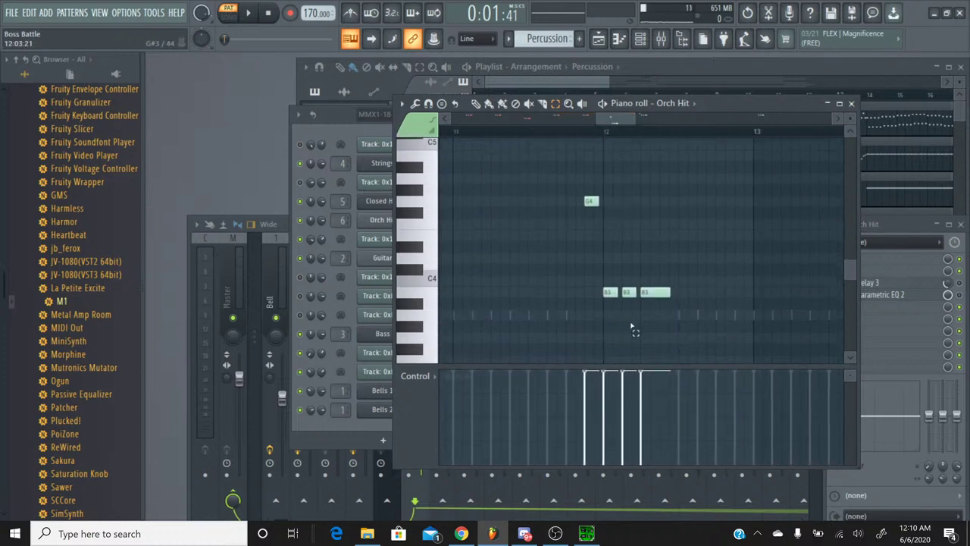
mouse_move(633, 330)
mouse_down()
mouse_move(629, 274)
mouse_move(662, 275)
mouse_up()
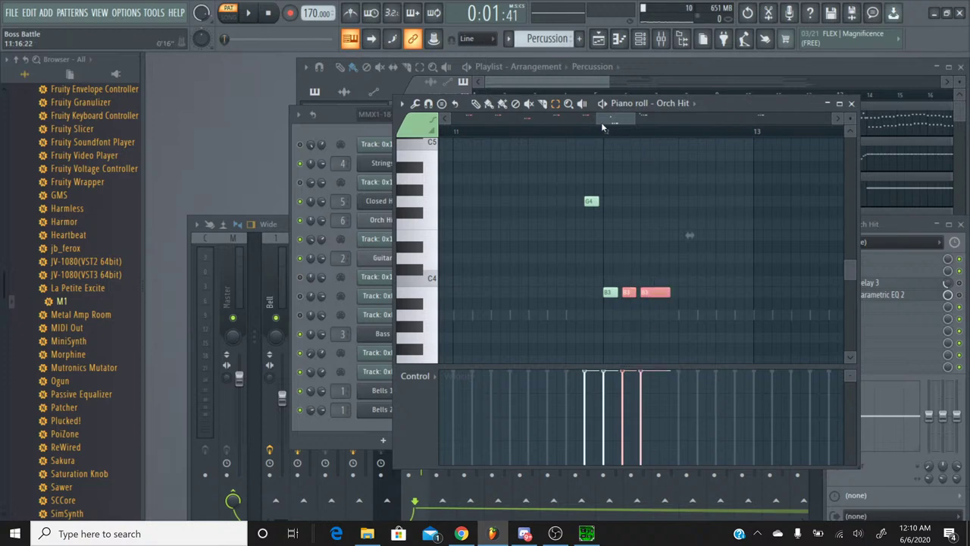
drag(601, 121, 632, 122)
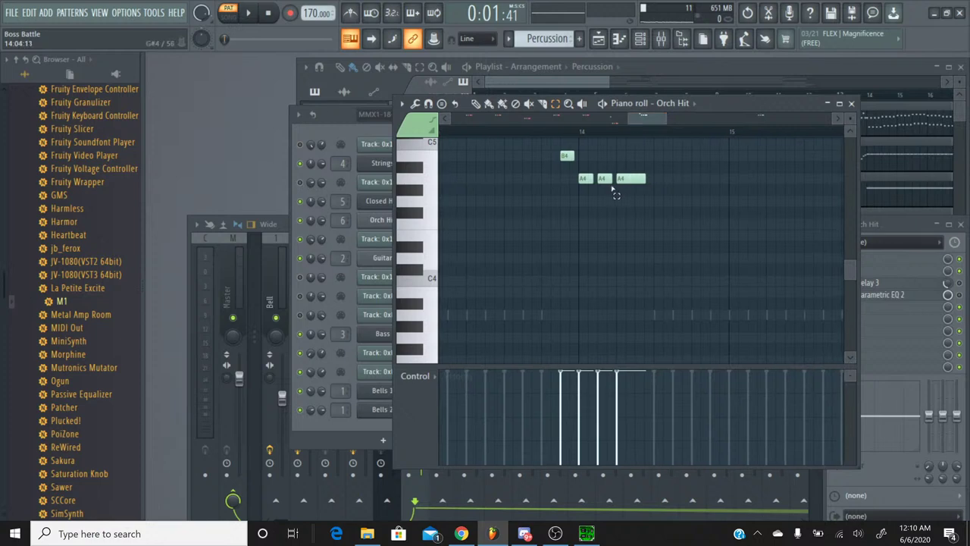
drag(606, 203, 647, 162)
drag(644, 120, 753, 145)
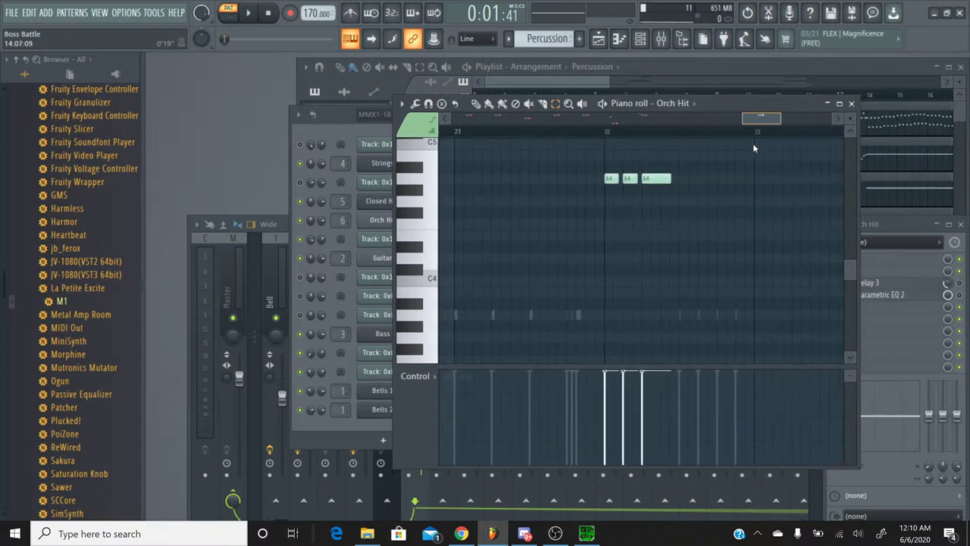
drag(623, 220, 660, 178)
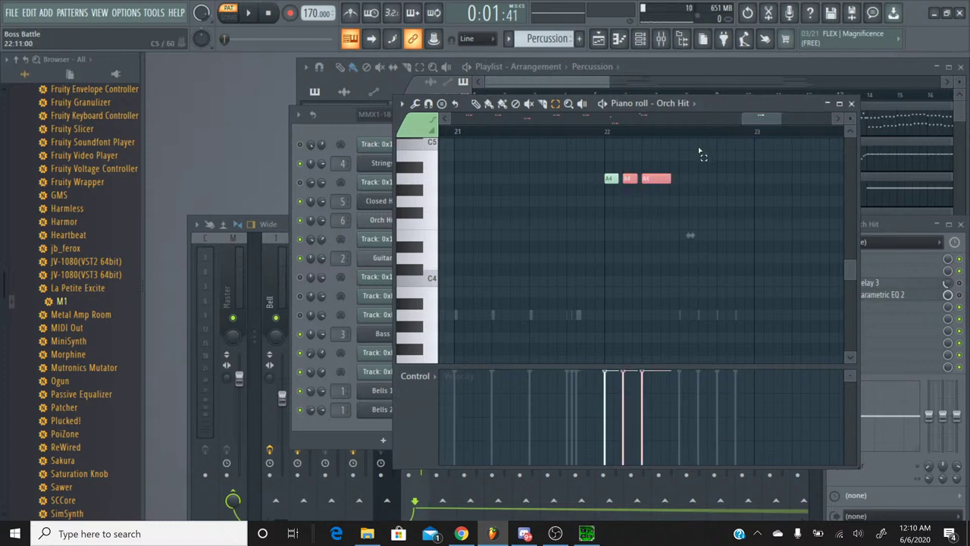
key(Delete)
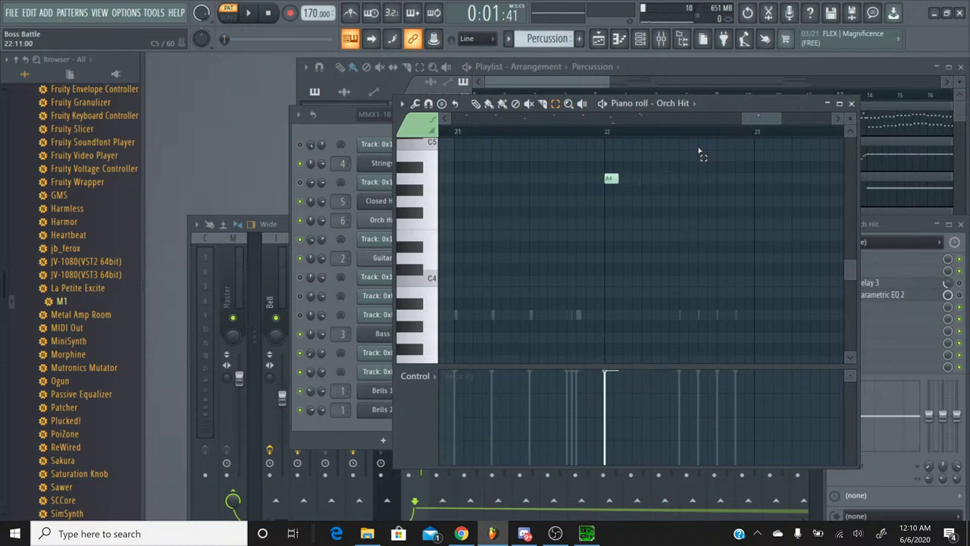
Play the Orch Hit part from bar 2 and audition the sound at C5, D#5 and neighbouring pitches
drag(749, 122, 419, 130)
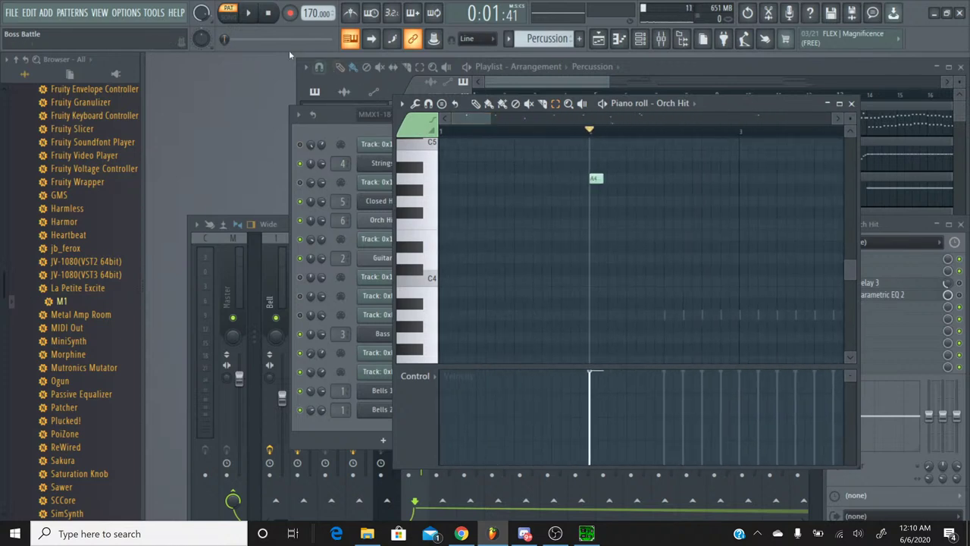
key(space)
key(space)
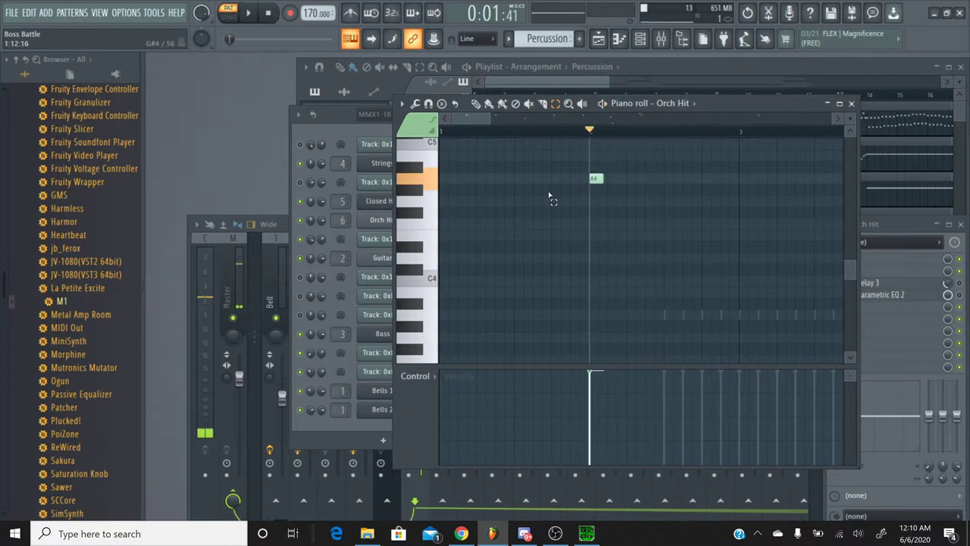
scroll(550, 196, up, 3)
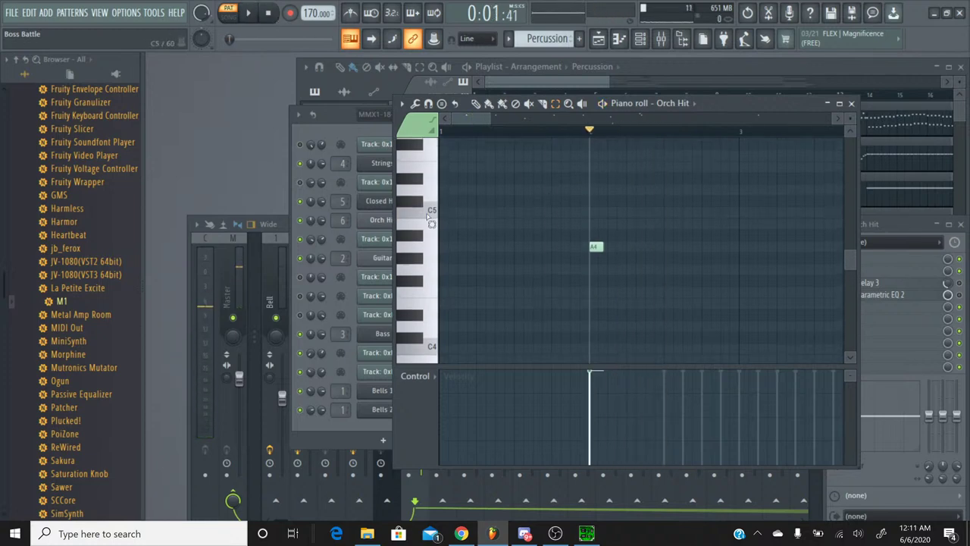
click(476, 103)
click(426, 201)
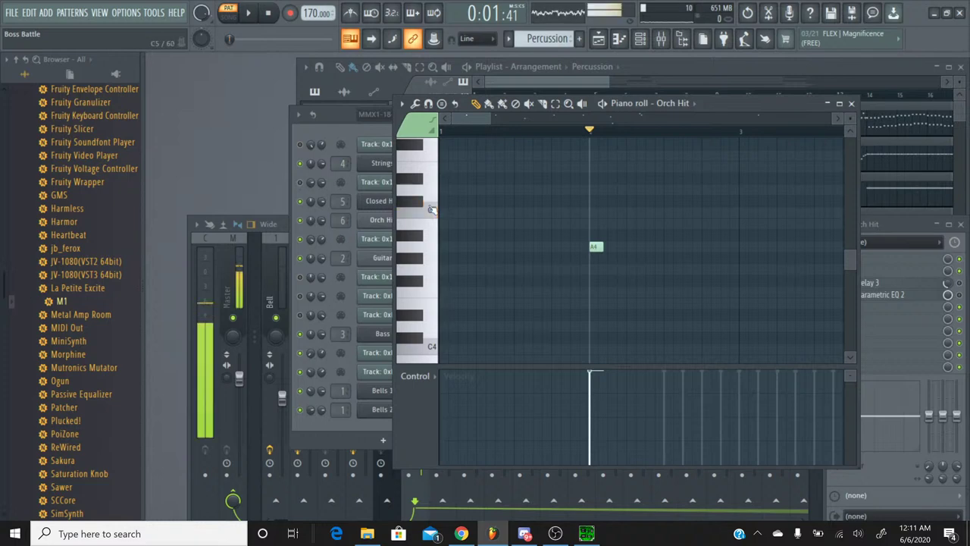
click(417, 195)
click(416, 180)
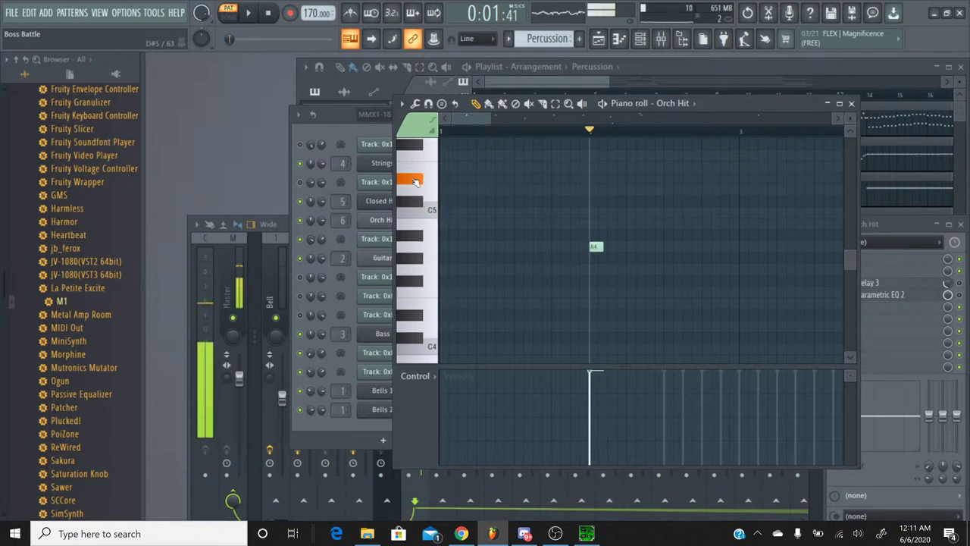
click(410, 158)
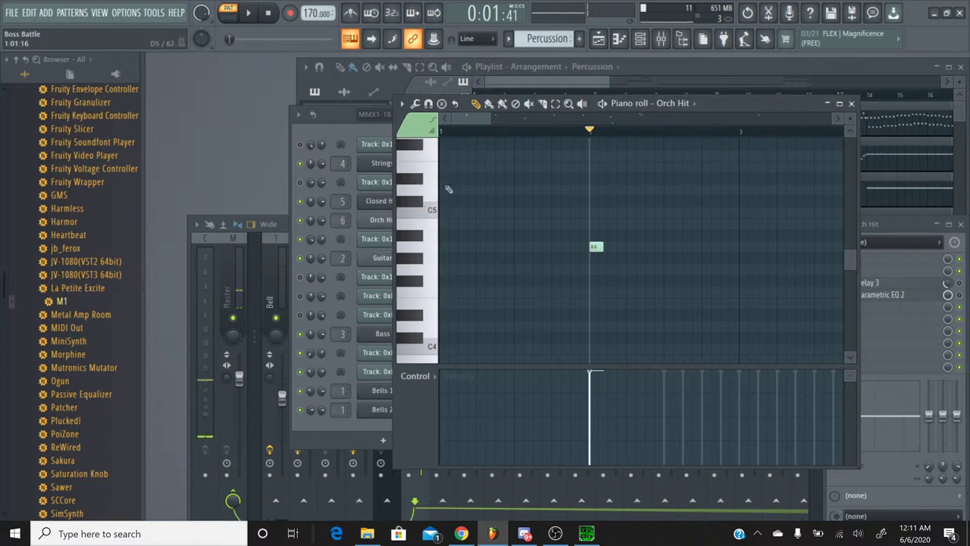
Transpose all Orch Hit notes up one octave so the bar 2 note is A5, play them back and close the piano roll
key(ctrl+a)
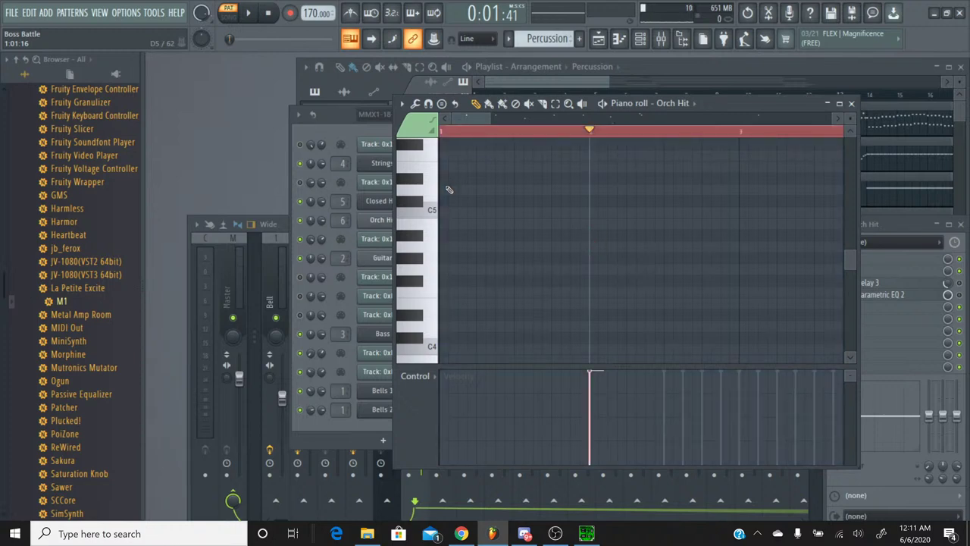
scroll(531, 204, up, 4)
click(411, 222)
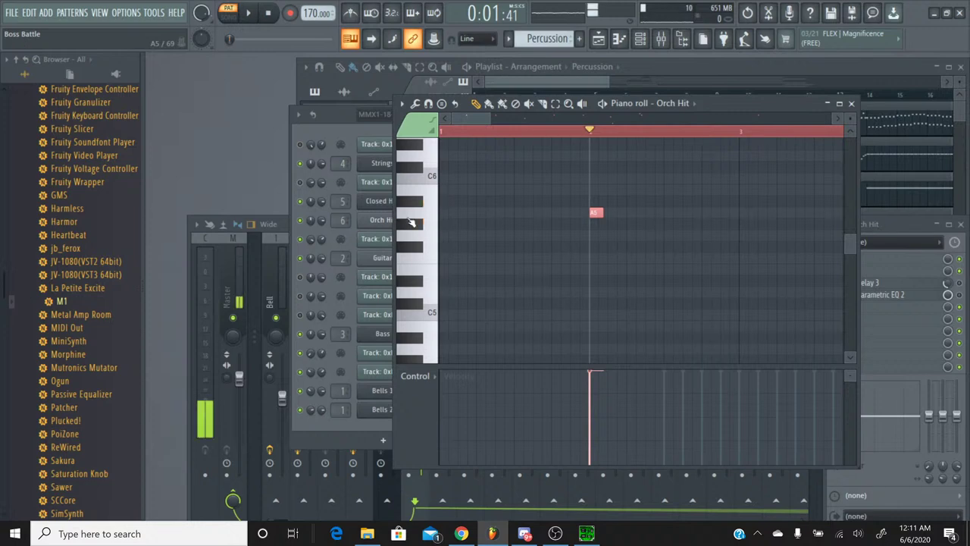
click(412, 222)
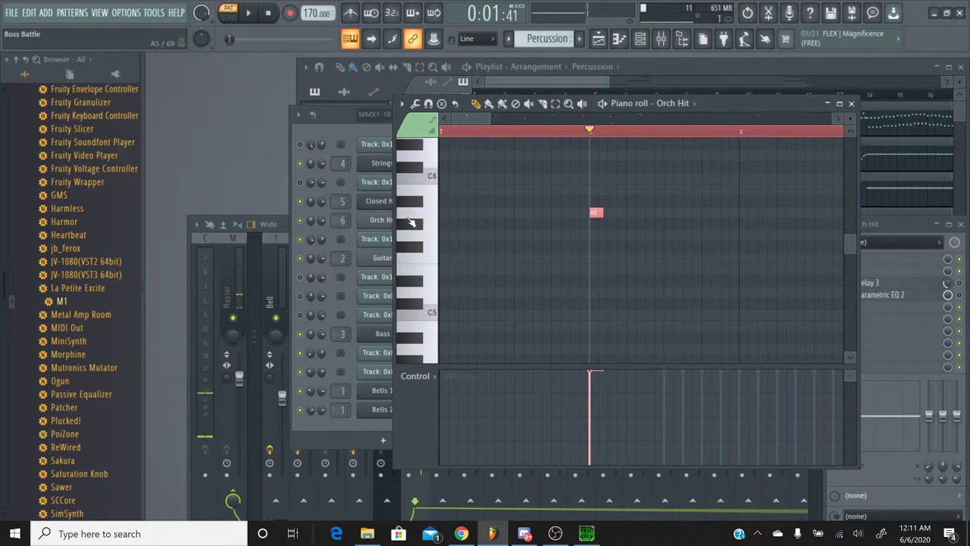
click(412, 222)
key(space)
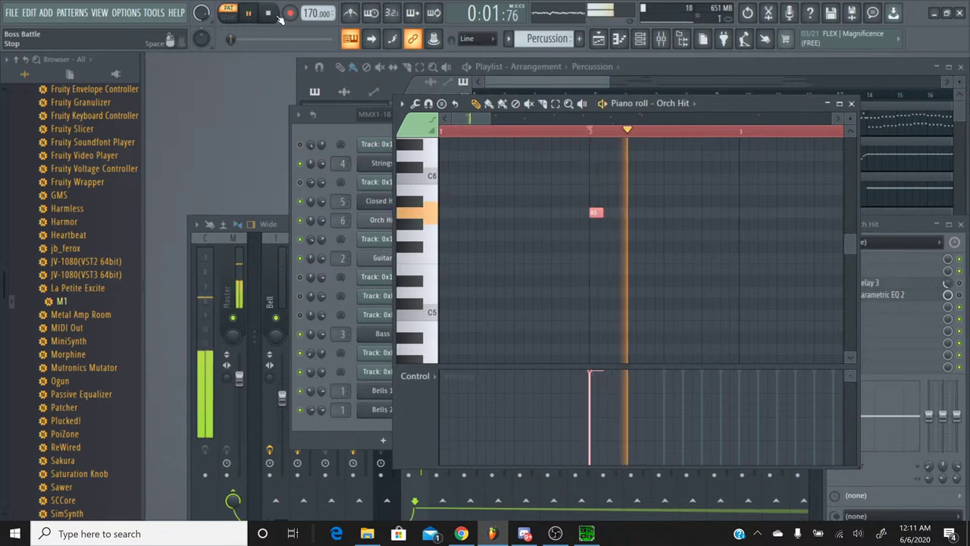
key(space)
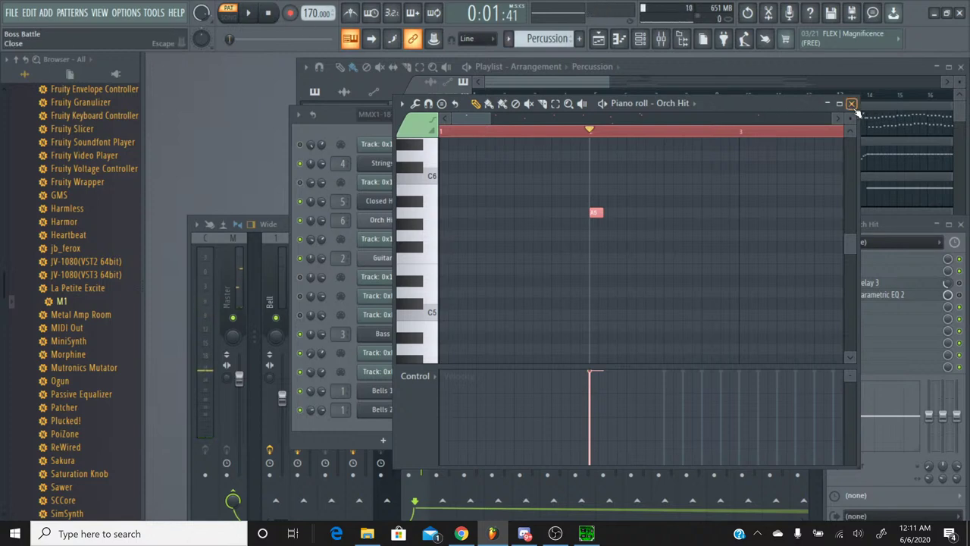
click(852, 104)
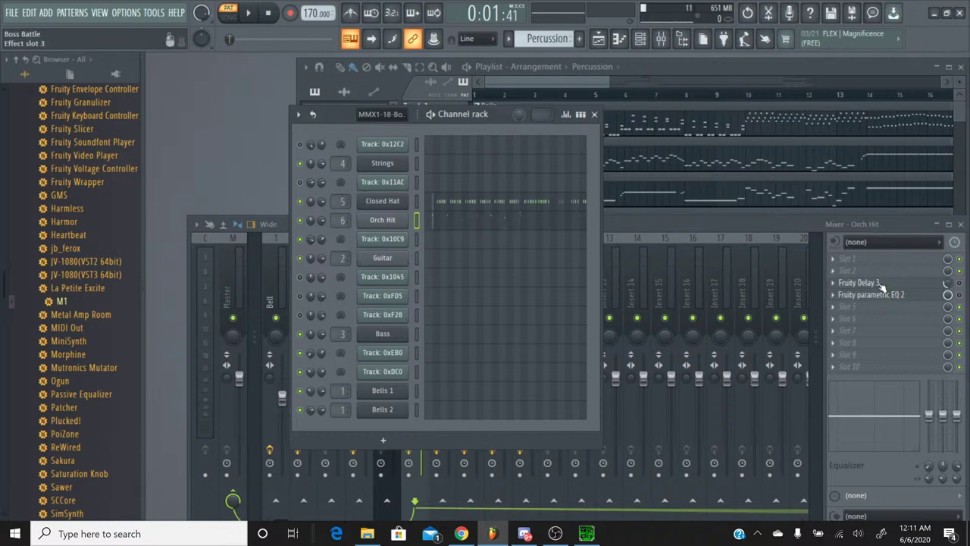
Raise the mix level of effect slot 3 on the Orch Hit track to full and replace its plugin with a fresh Fruity Delay 3
click(948, 285)
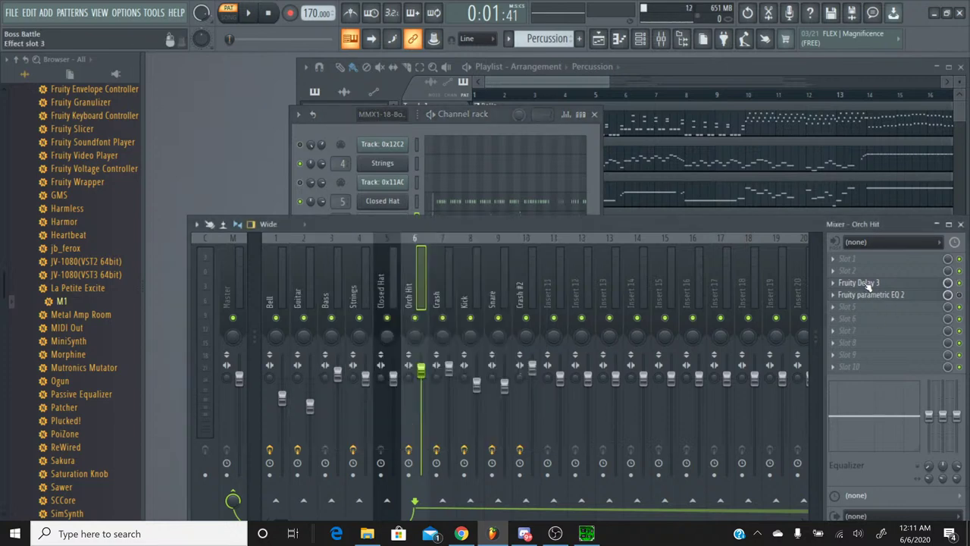
click(834, 282)
mouse_move(841, 226)
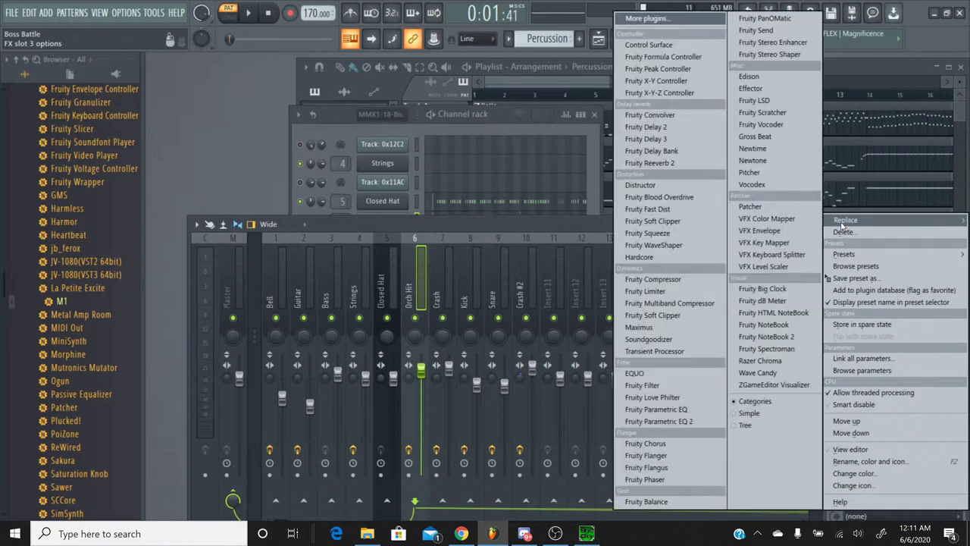
click(646, 139)
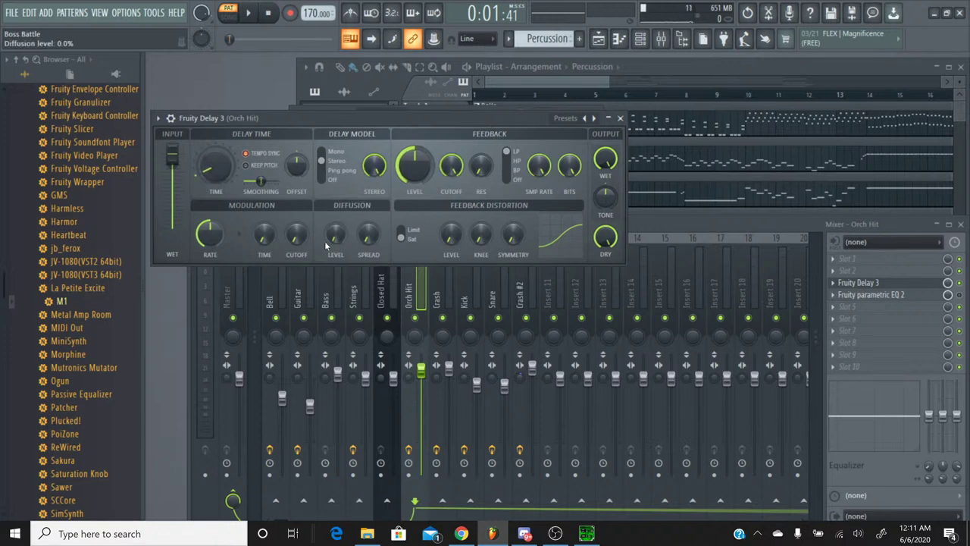
Lower the Orch Hit delay's feedback level to 31.4% and compare playback of the pattern before and after the change
key(space)
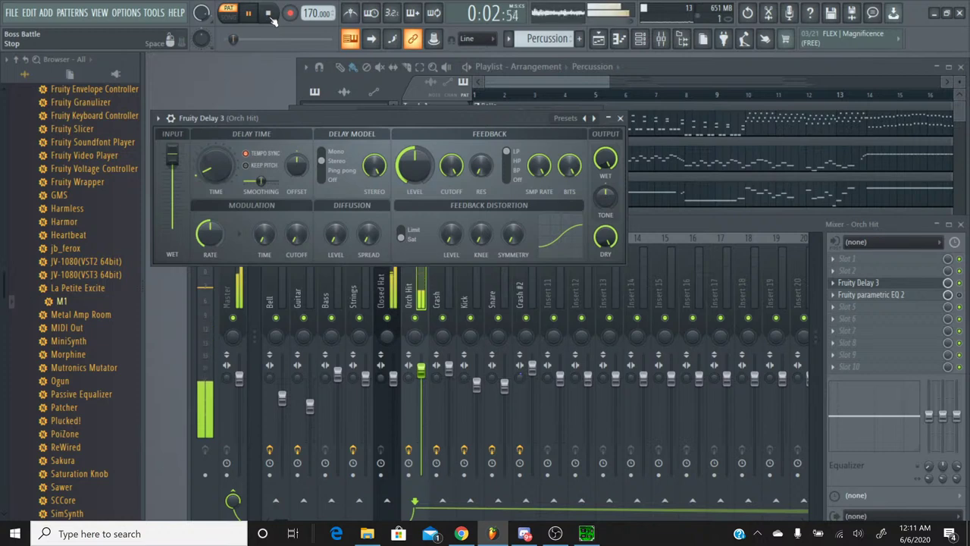
click(269, 12)
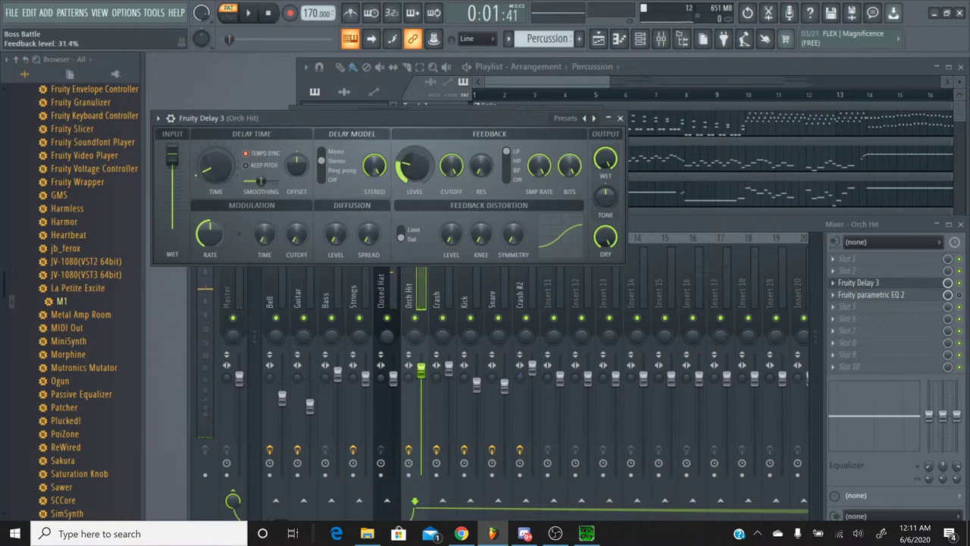
key(space)
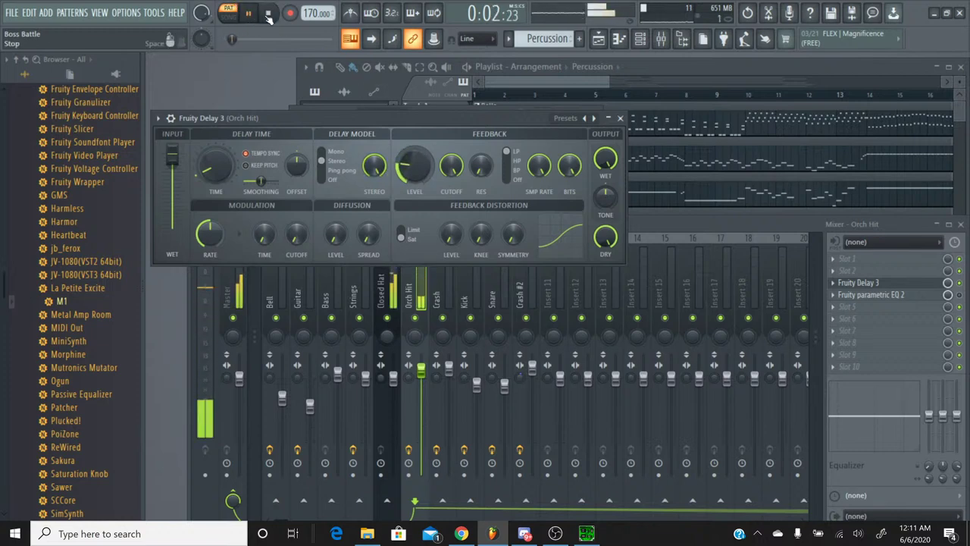
click(268, 13)
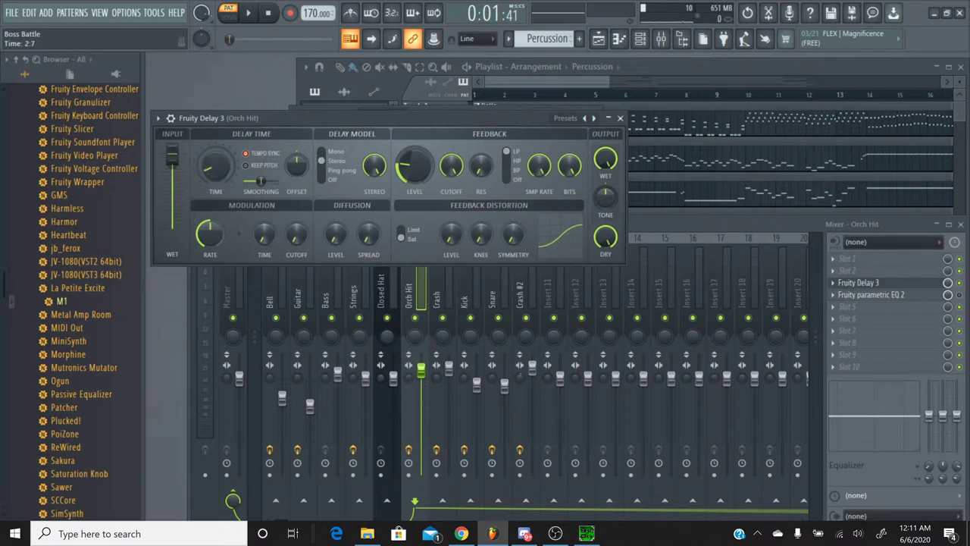
Adjust the Orch Hit delay time from 2:7 to 2:28, playing the Percussion pattern between changes
key(space)
click(269, 13)
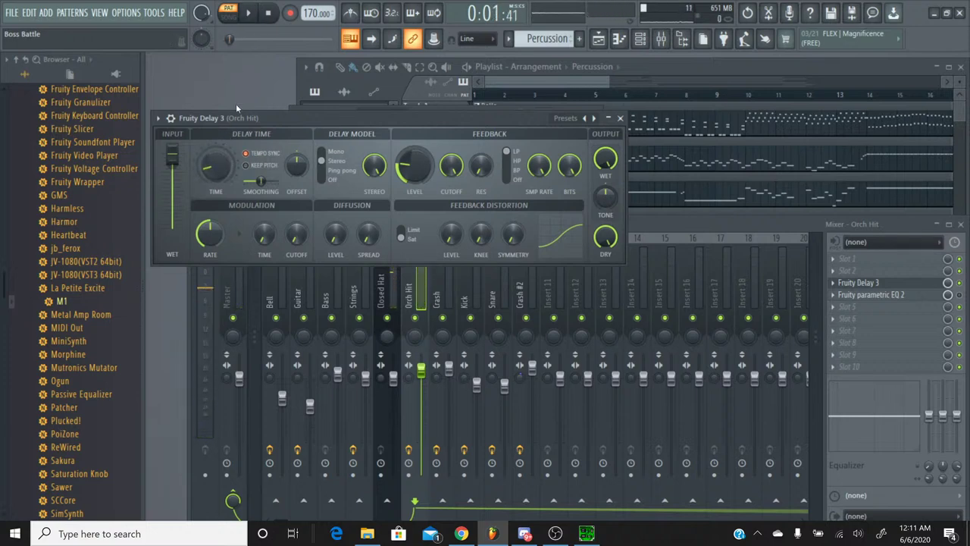
key(space)
click(268, 13)
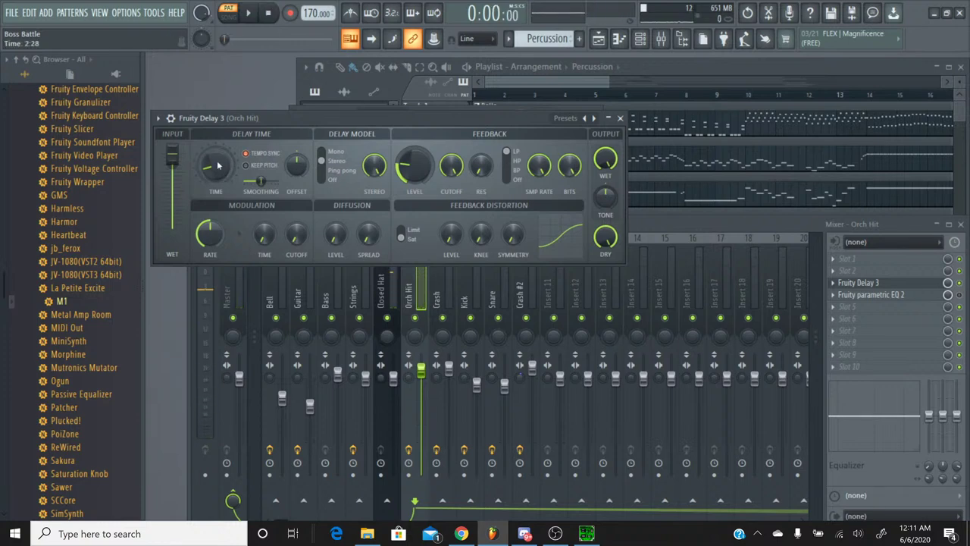
Try a higher feedback level and a 2:9 delay time on the Orch Hit delay, playing the Percussion pattern after each change
drag(414, 165, 414, 176)
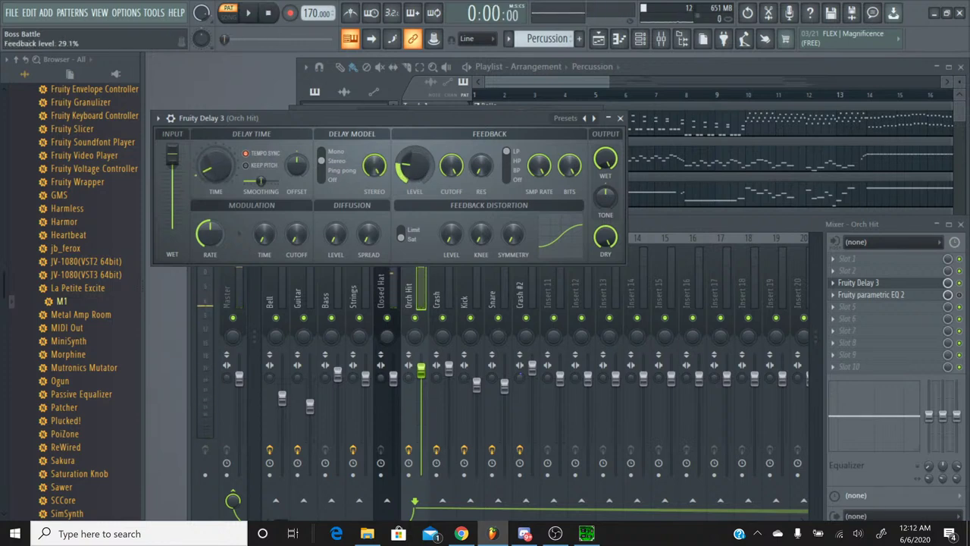
key(space)
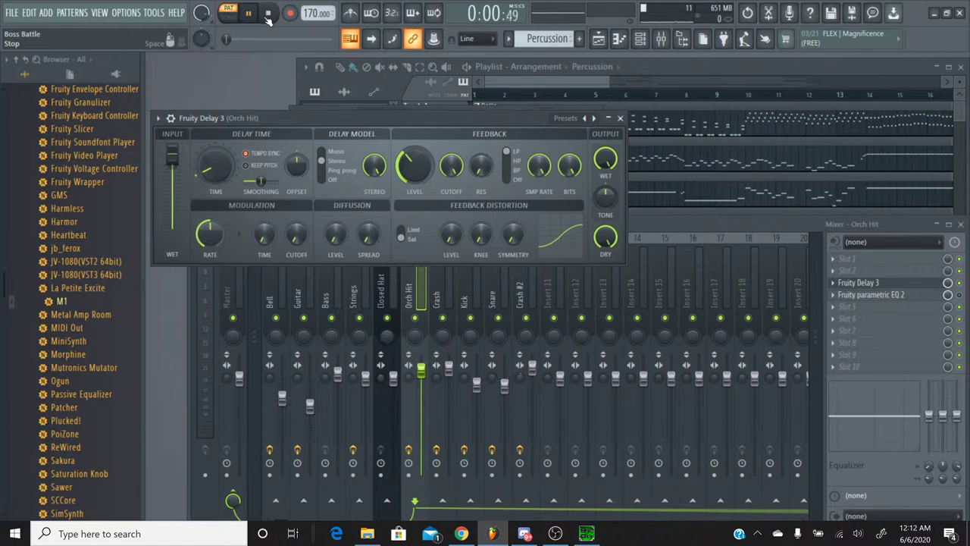
click(270, 14)
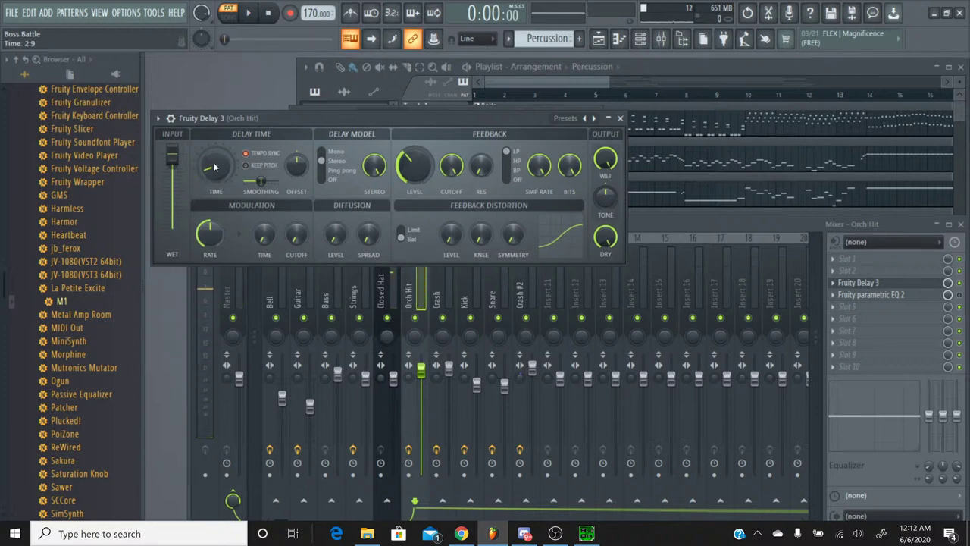
key(space)
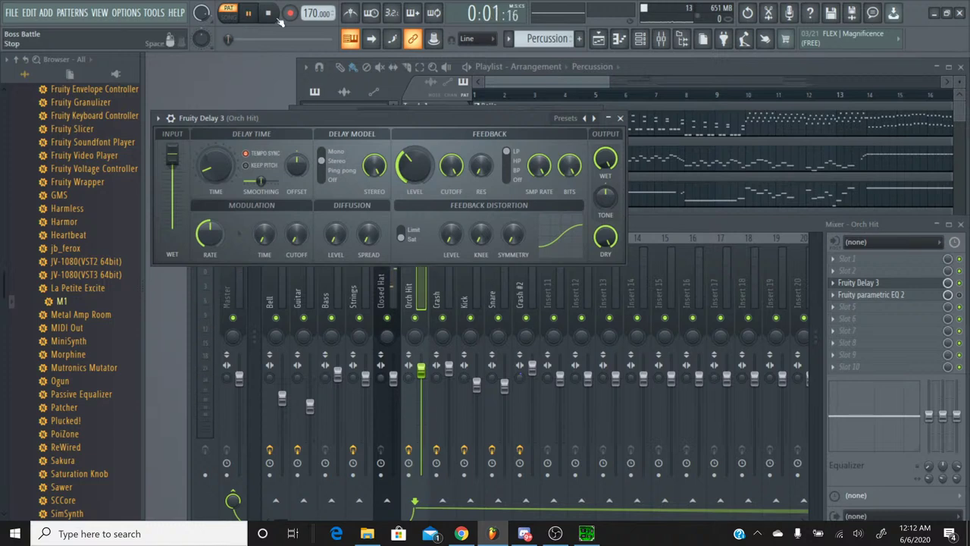
click(270, 13)
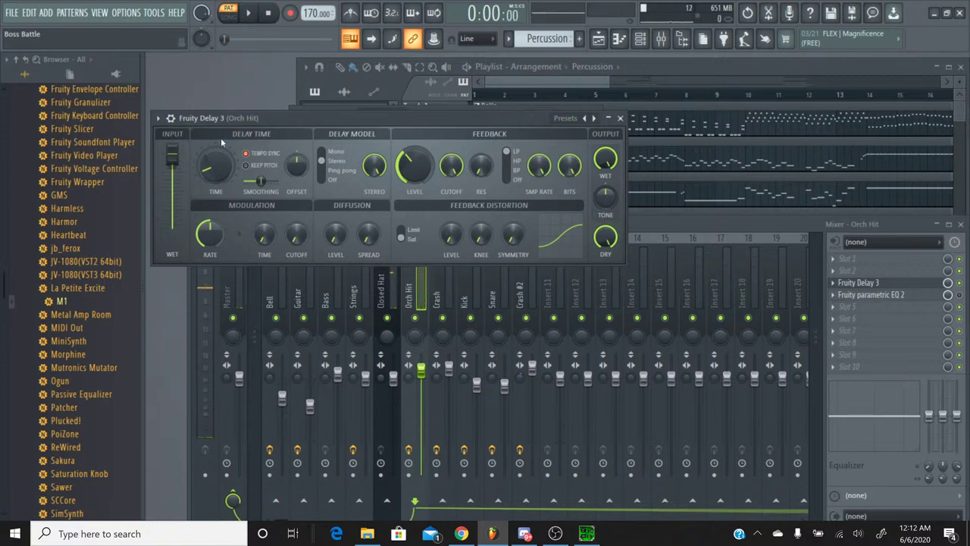
Raise the Orch Hit delay's feedback level in stages through 58.3% and 67.1% to 76.7%, auditioning the pattern between changes
scroll(402, 178, down, 5)
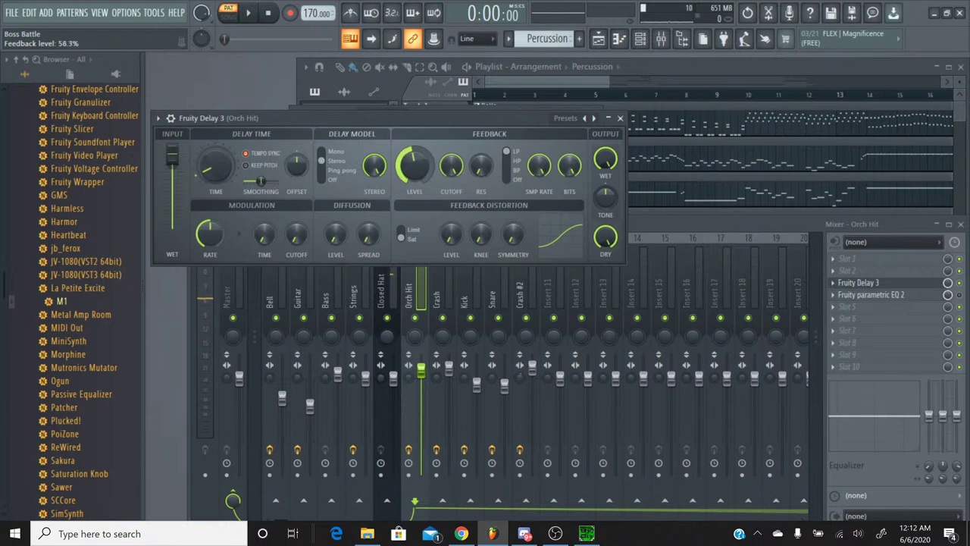
scroll(414, 166, up, 4)
click(247, 13)
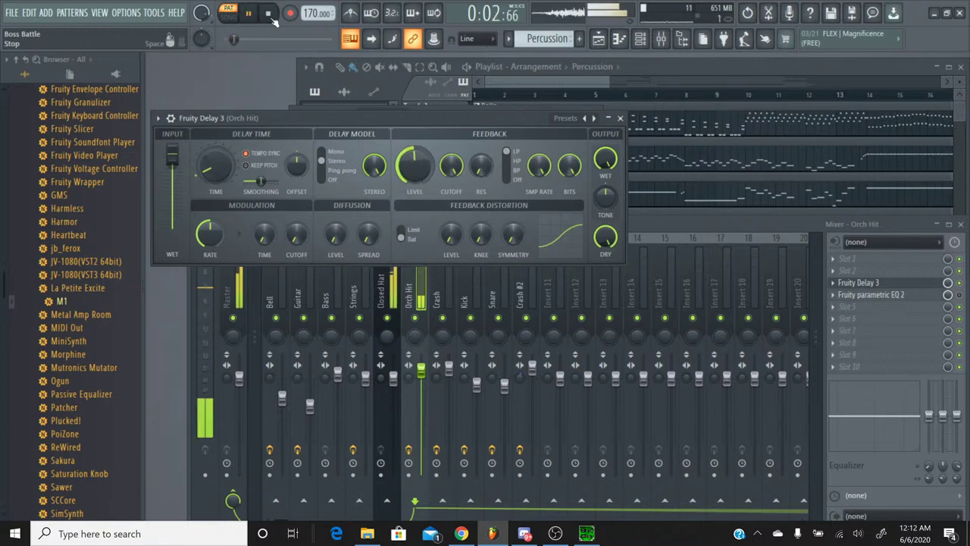
click(269, 14)
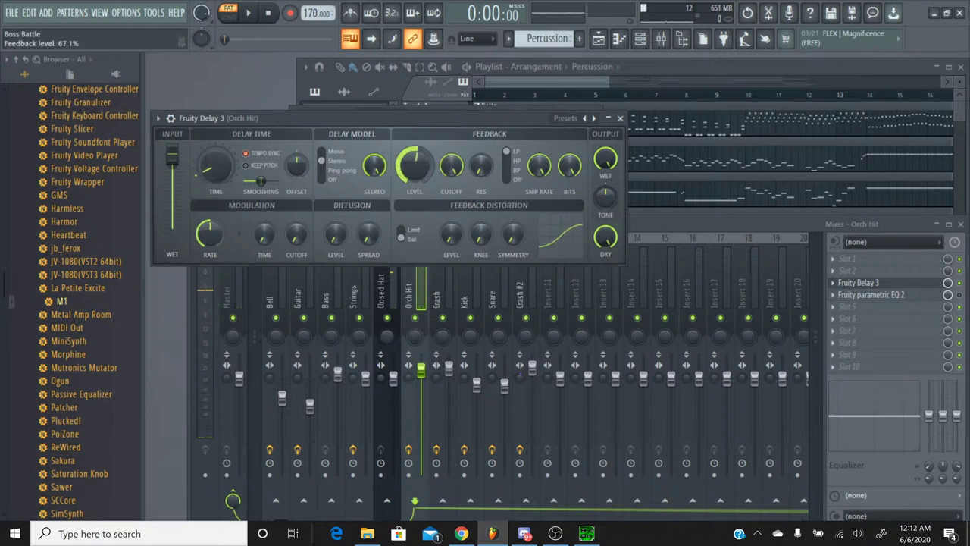
click(248, 13)
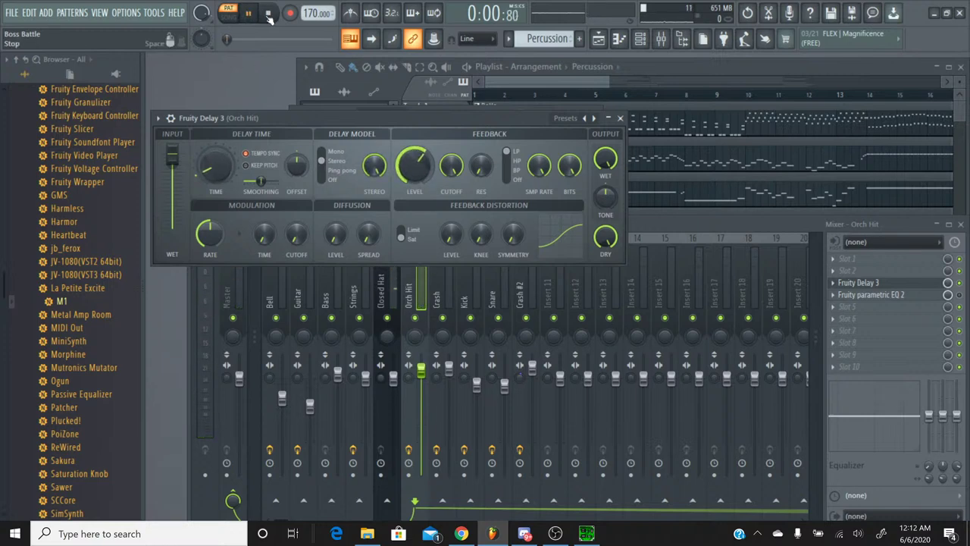
click(269, 13)
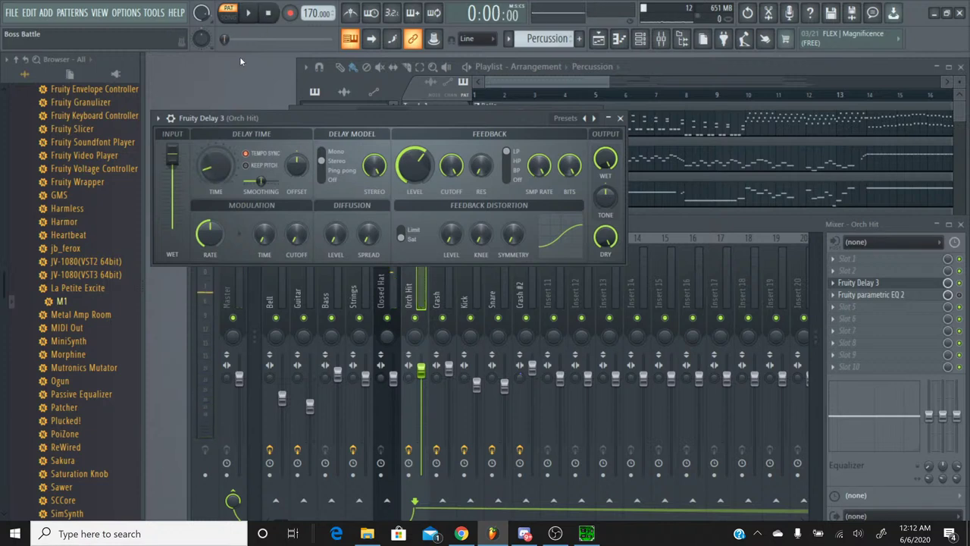
click(248, 13)
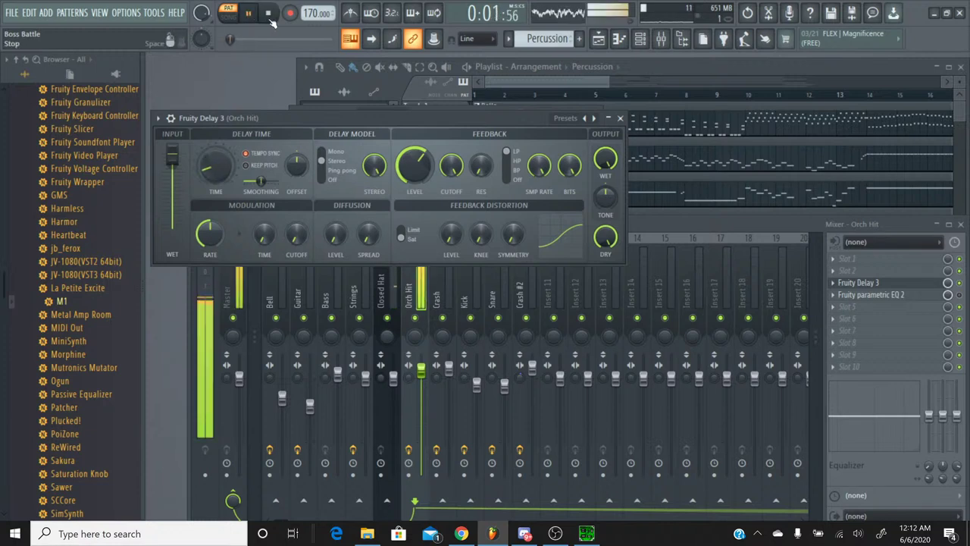
click(269, 13)
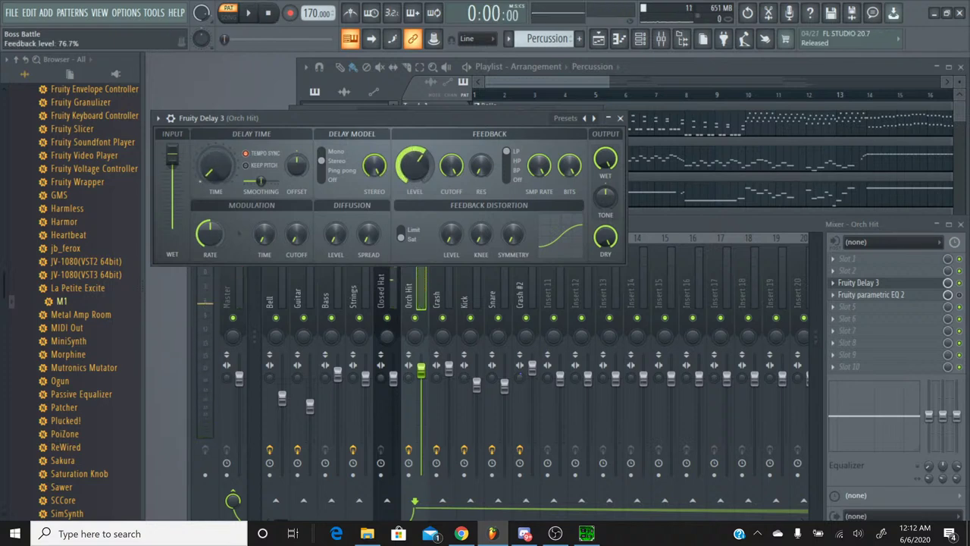
Lower the Orch Hit delay's feedback level to 41.2% and try a delay time of 1:36, playing the pattern after each change
drag(414, 165, 414, 176)
click(248, 13)
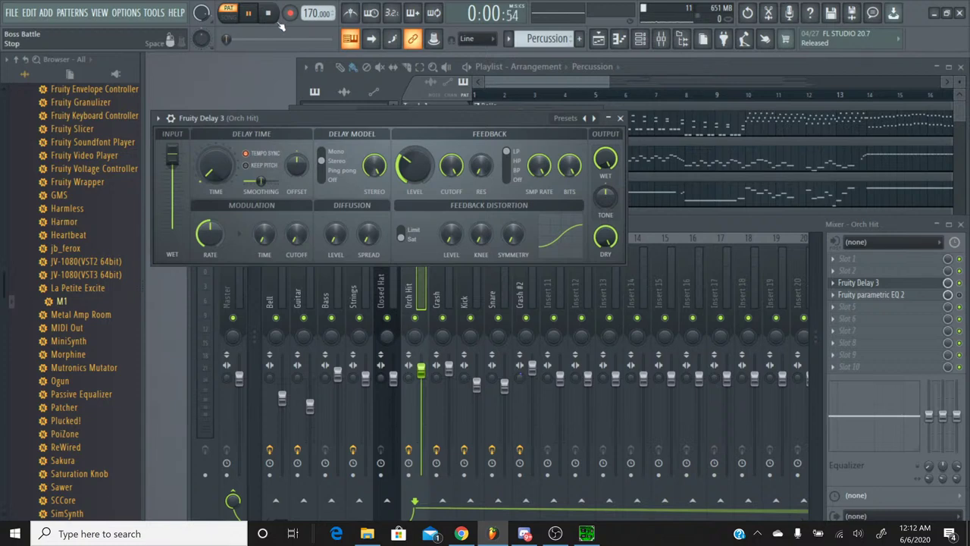
click(267, 15)
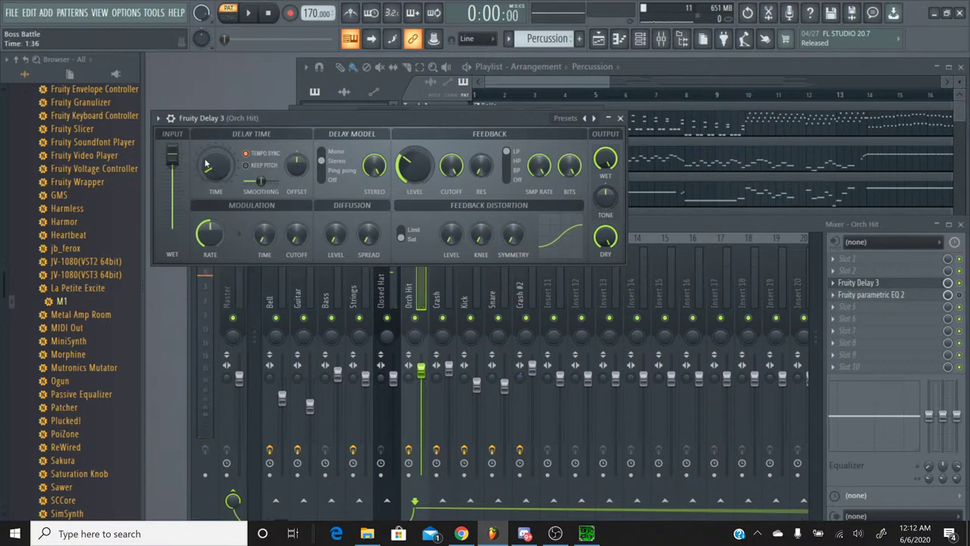
click(248, 13)
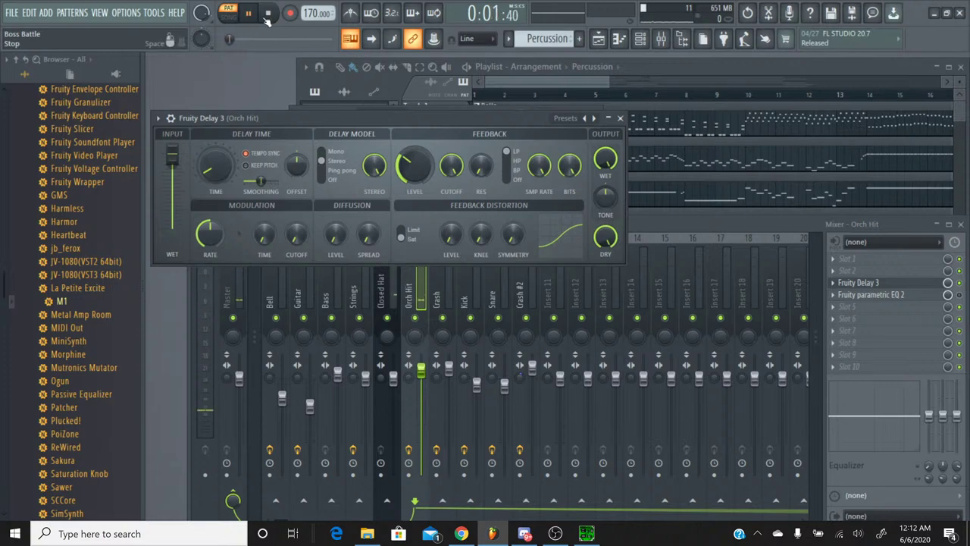
click(267, 14)
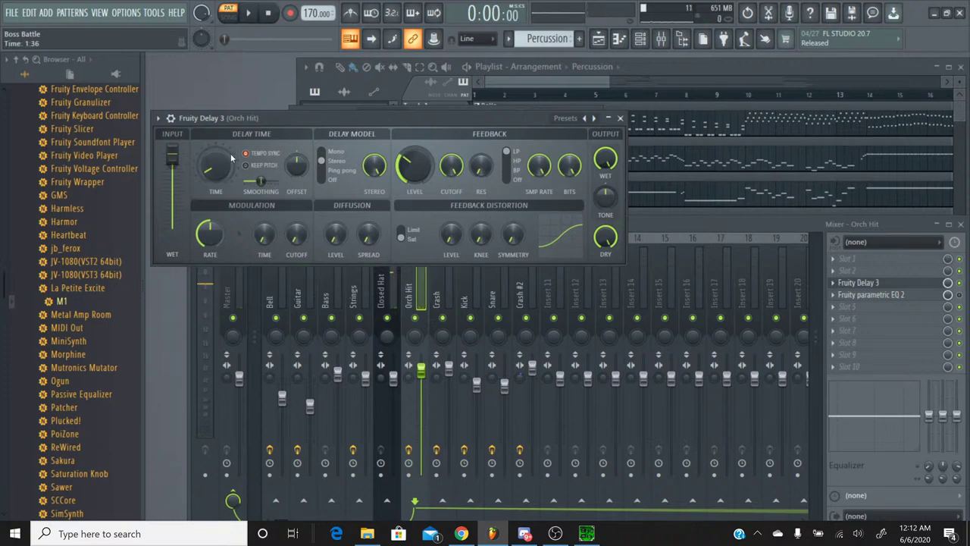
Lengthen the Orch Hit delay time in stages to 2:0, 2:30 and 3:18, playing the Percussion pattern between changes
click(248, 13)
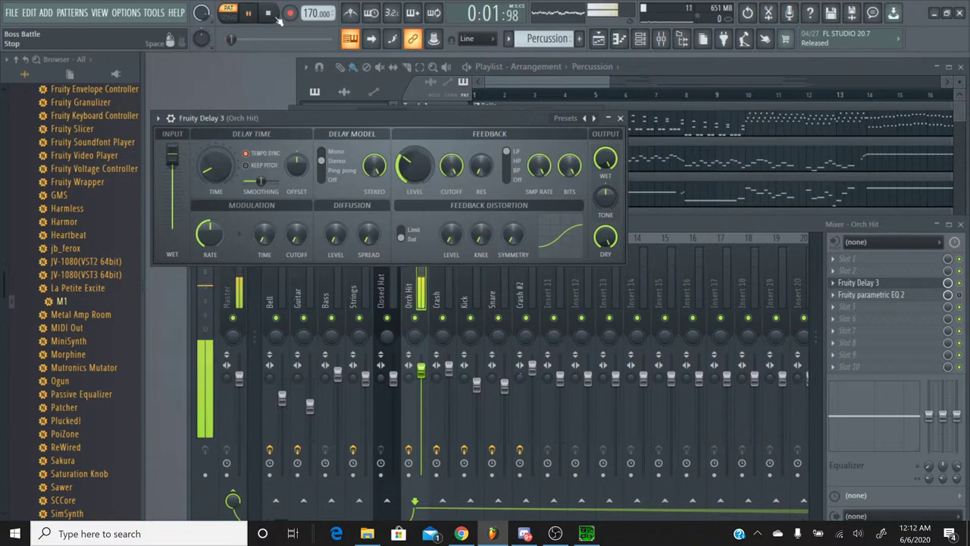
click(274, 16)
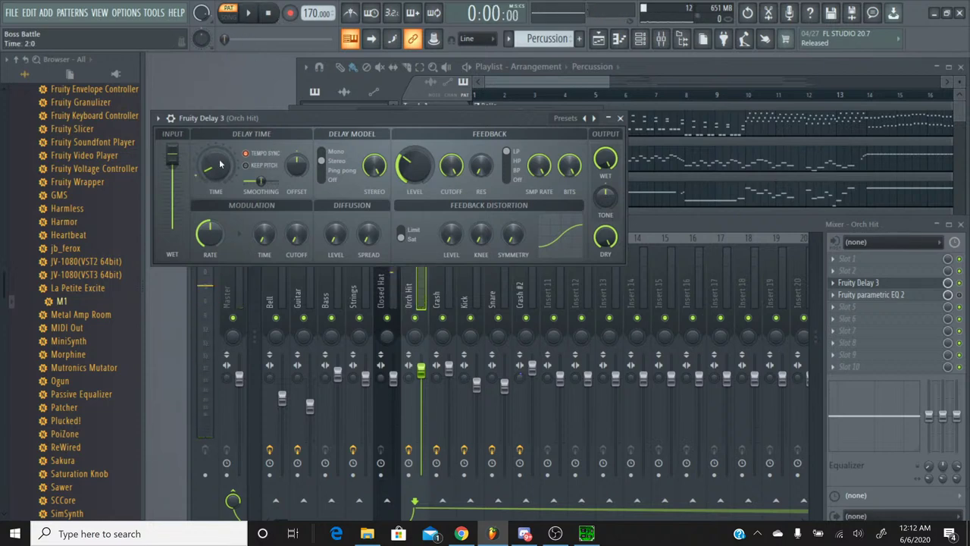
click(248, 13)
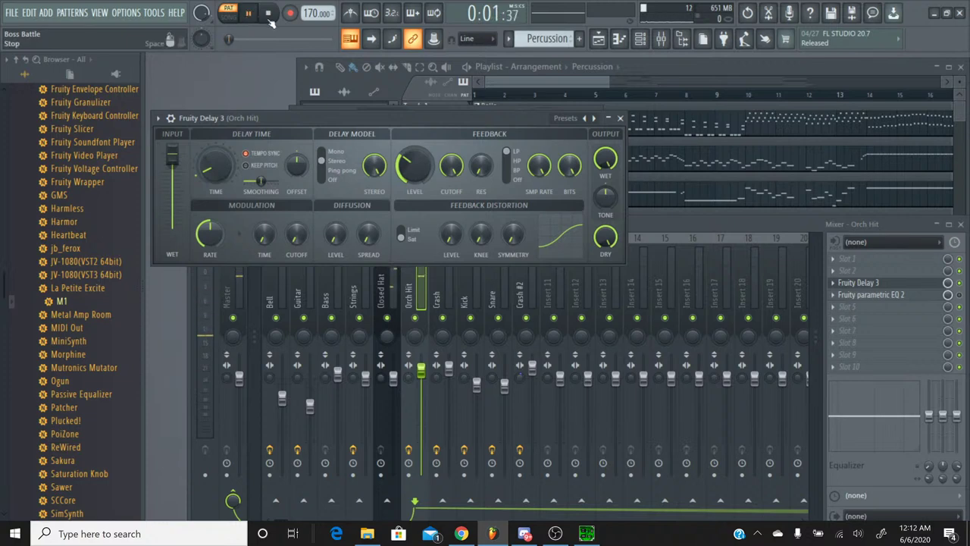
click(269, 19)
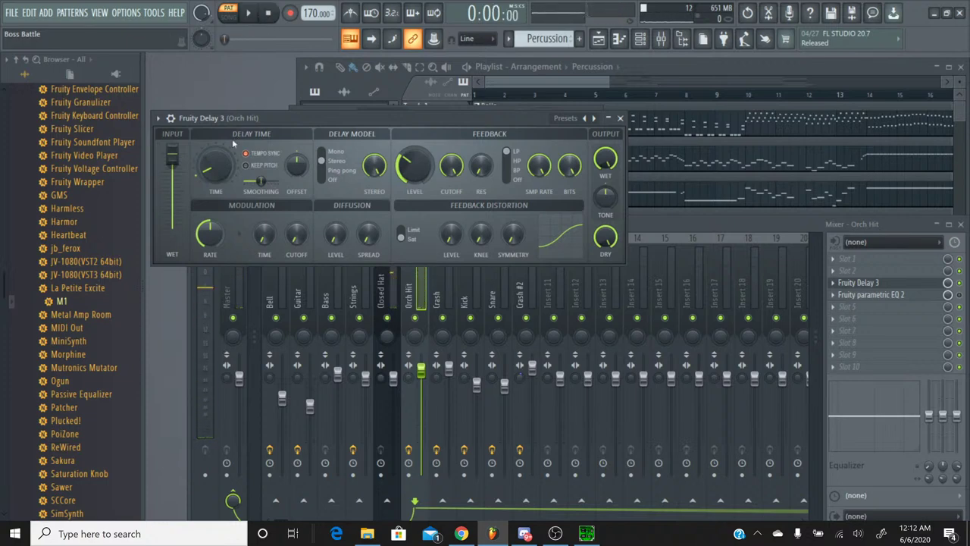
click(248, 13)
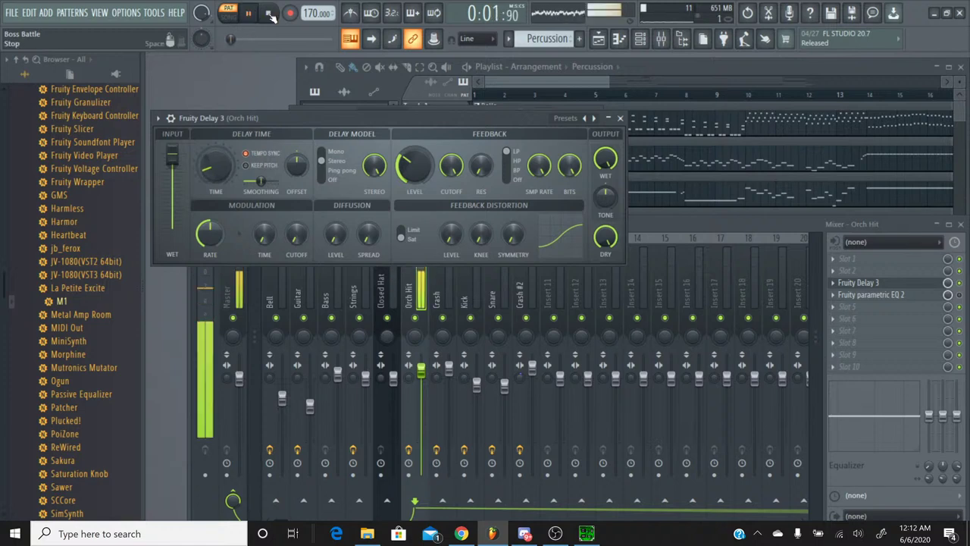
click(271, 15)
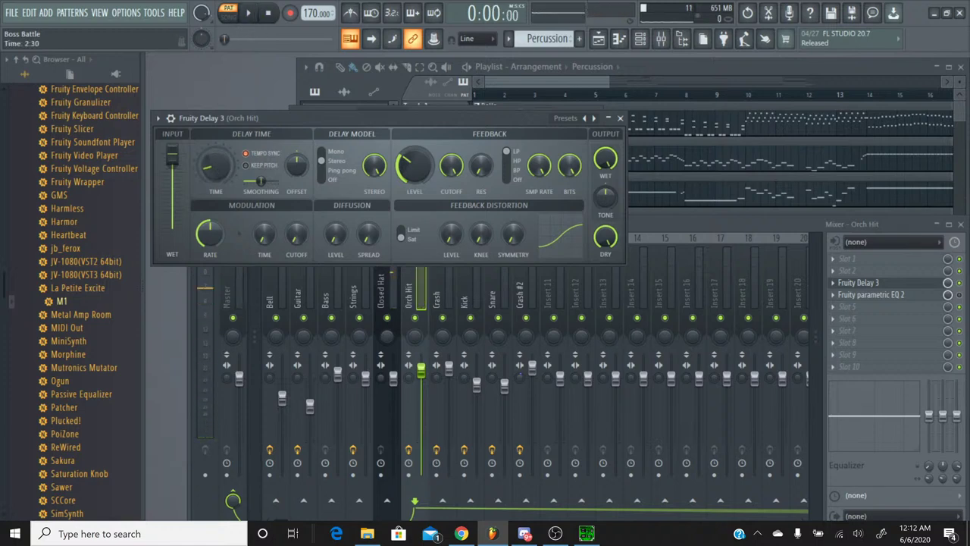
click(248, 13)
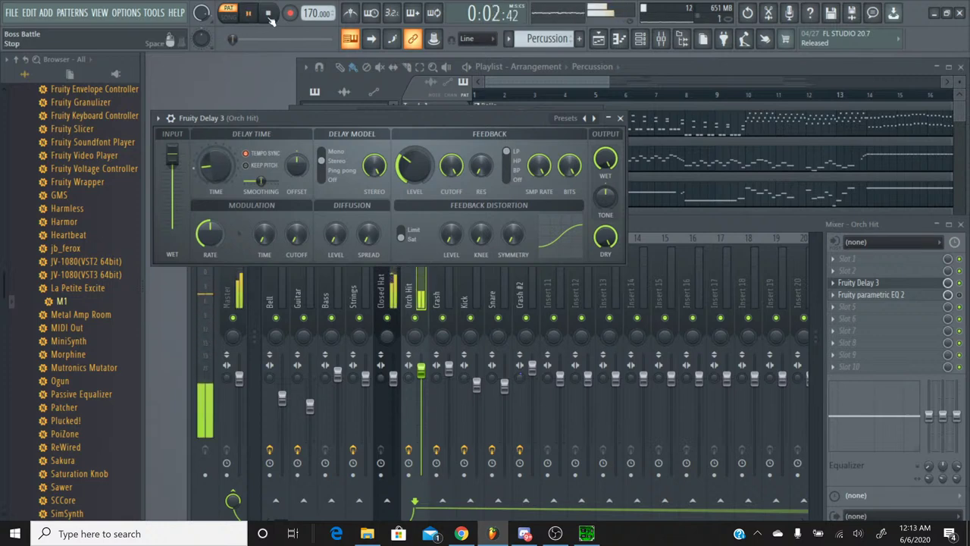
click(270, 15)
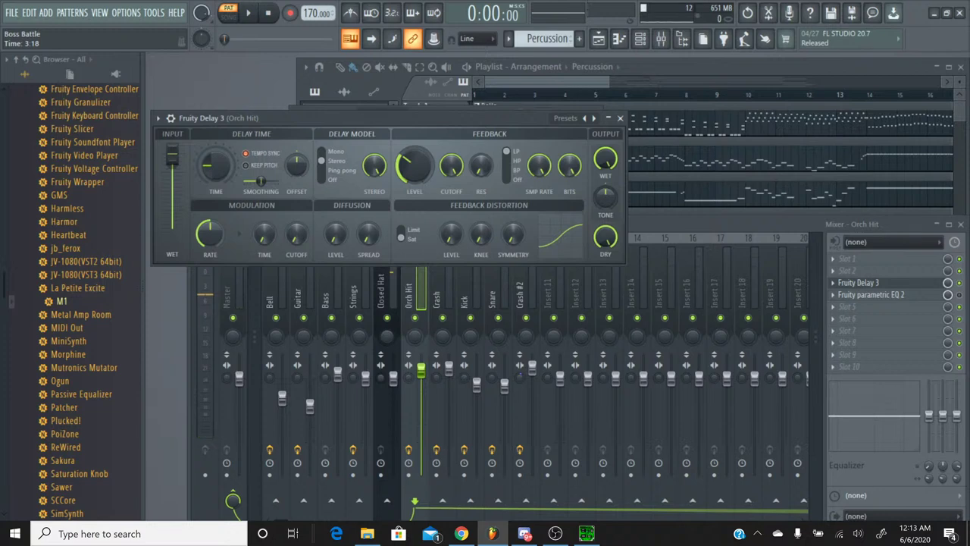
With the Percussion pattern playing, shorten the Orch Hit delay time and raise its feedback, diffusion level and diffusion spread to around mid-range
click(248, 13)
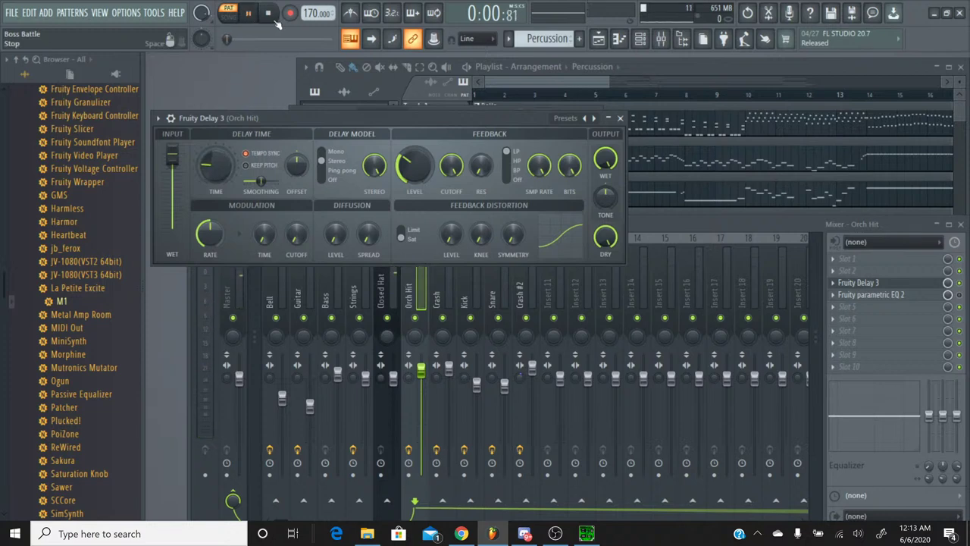
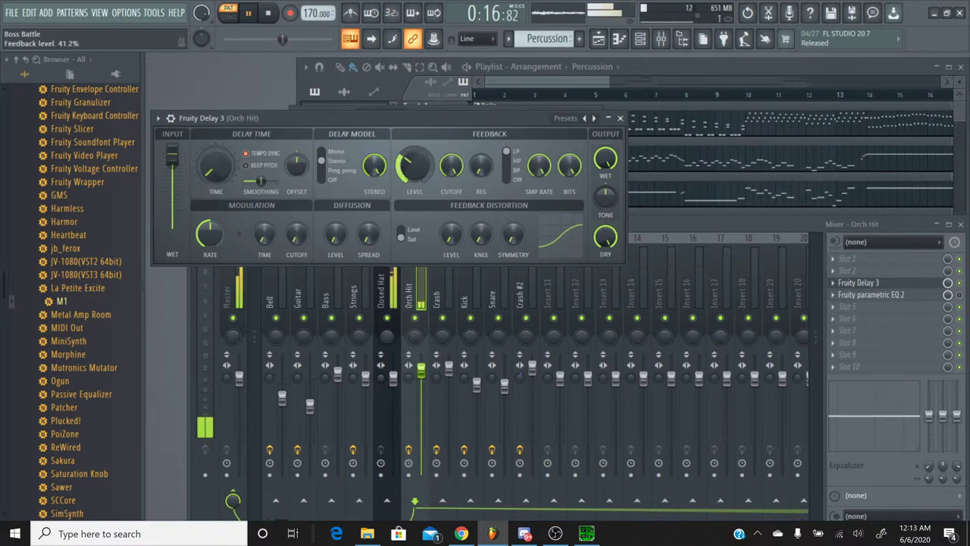
mouse_move(414, 167)
mouse_down()
mouse_move(414, 148)
mouse_move(414, 166)
mouse_up()
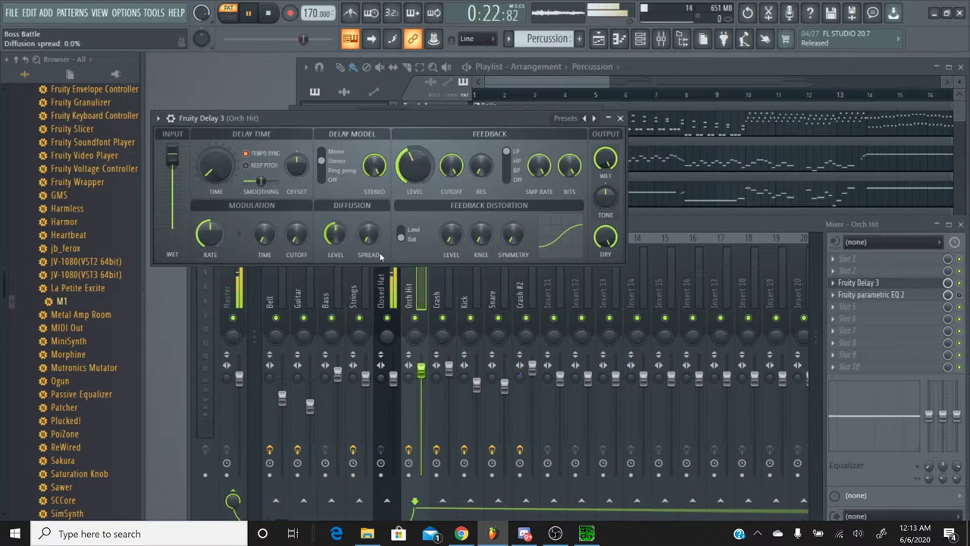
drag(380, 254, 377, 228)
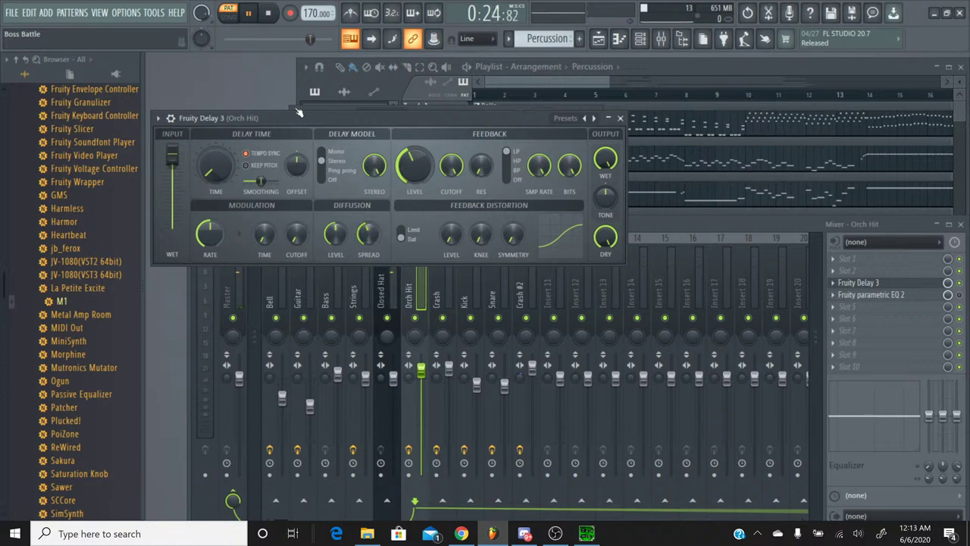
Replay the pattern from the start while comparing low and high feedback levels on the Orch Hit delay, then set the feedback to 62.0%
drag(317, 40, 226, 41)
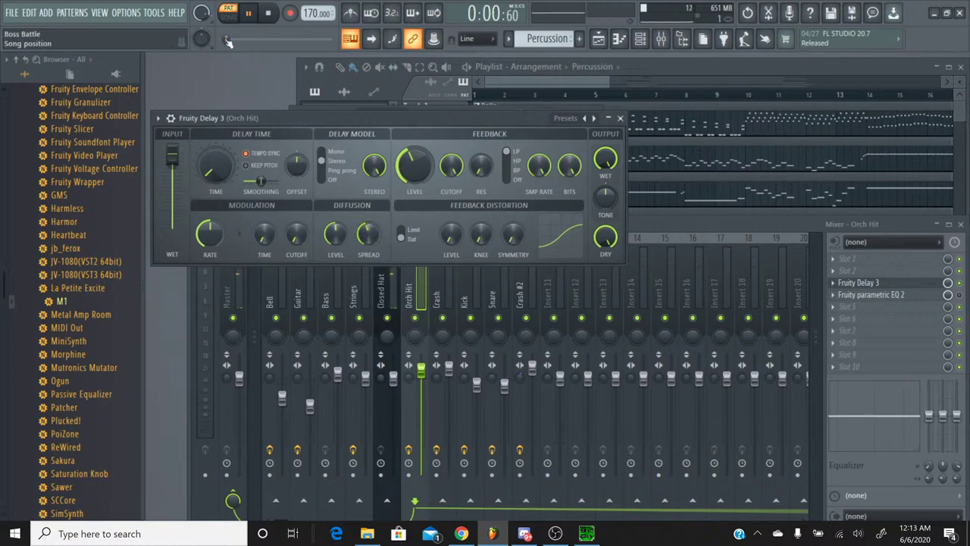
scroll(407, 153, down, 3)
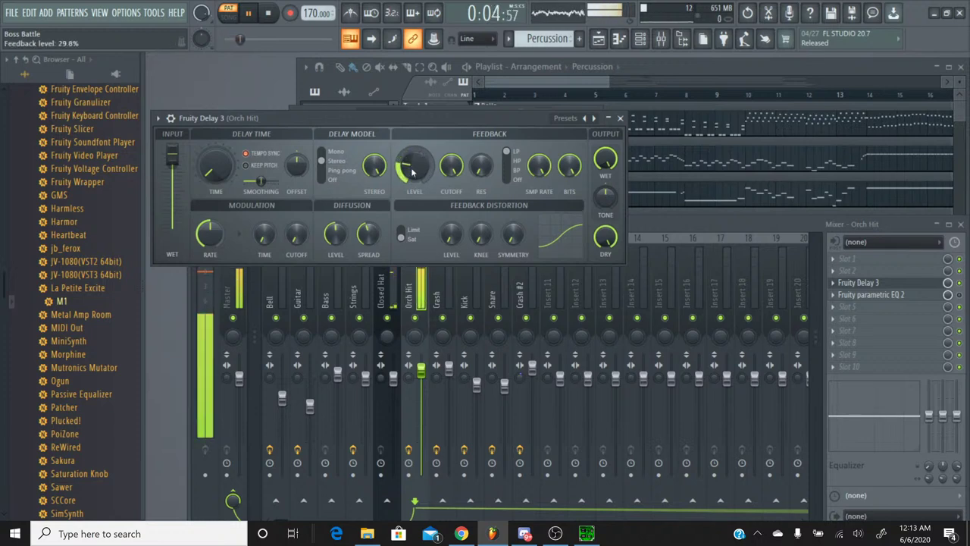
scroll(412, 168, up, 5)
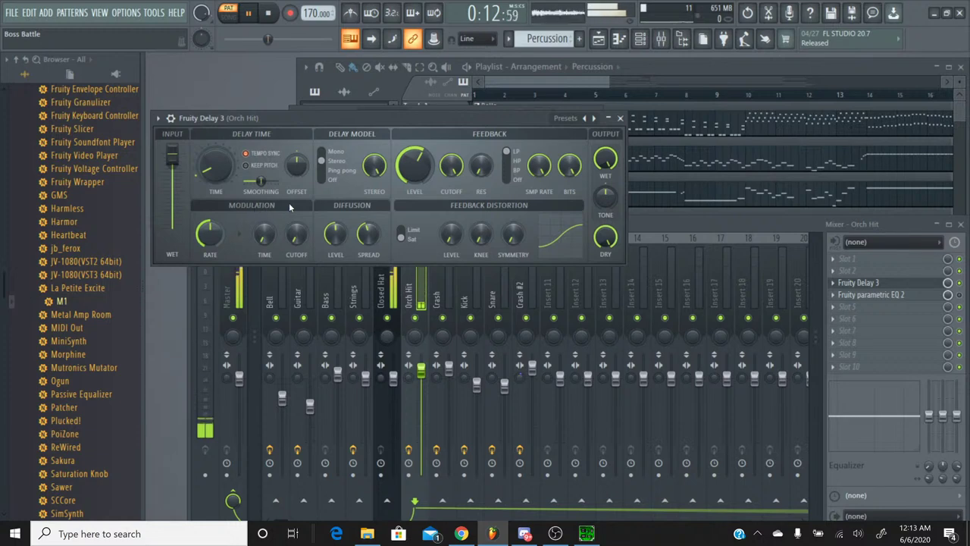
drag(413, 165, 413, 194)
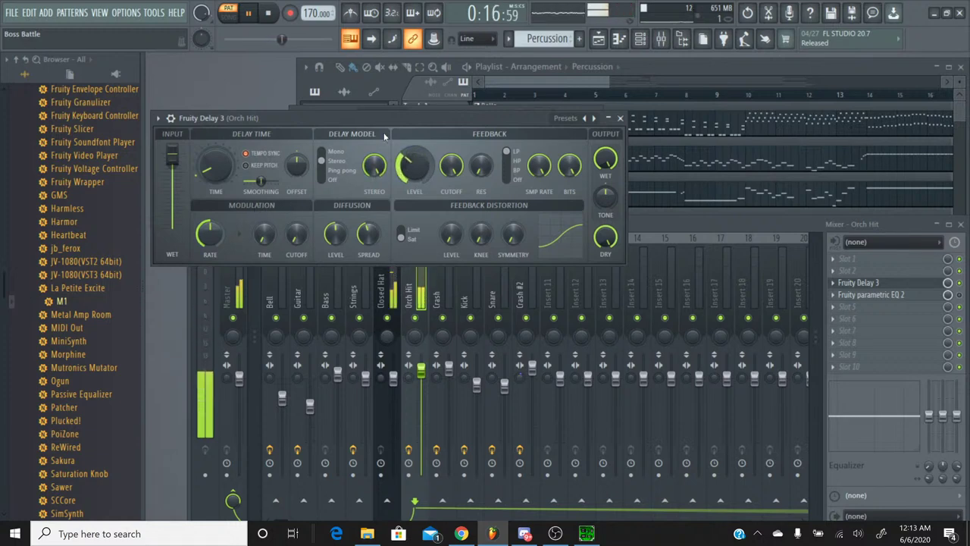
drag(284, 41, 227, 39)
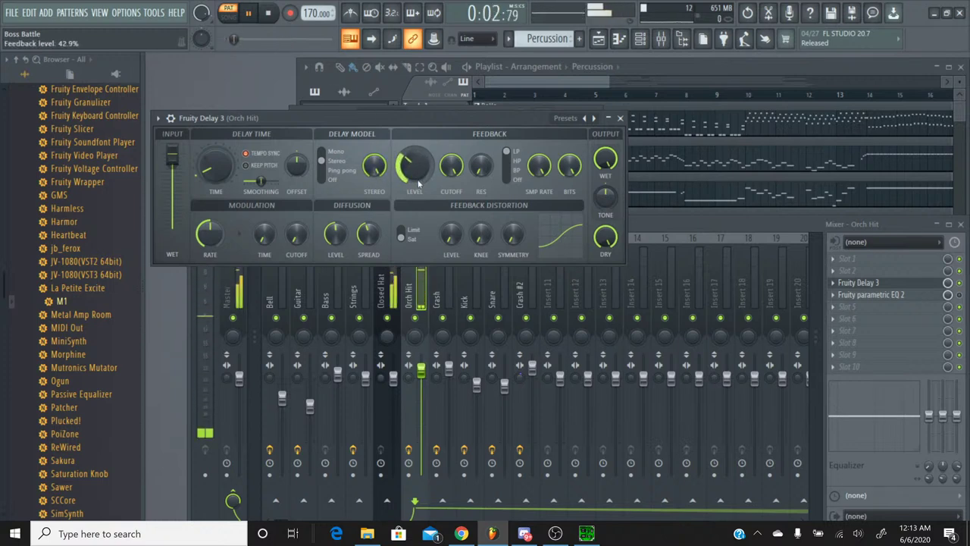
scroll(416, 179, up, 1)
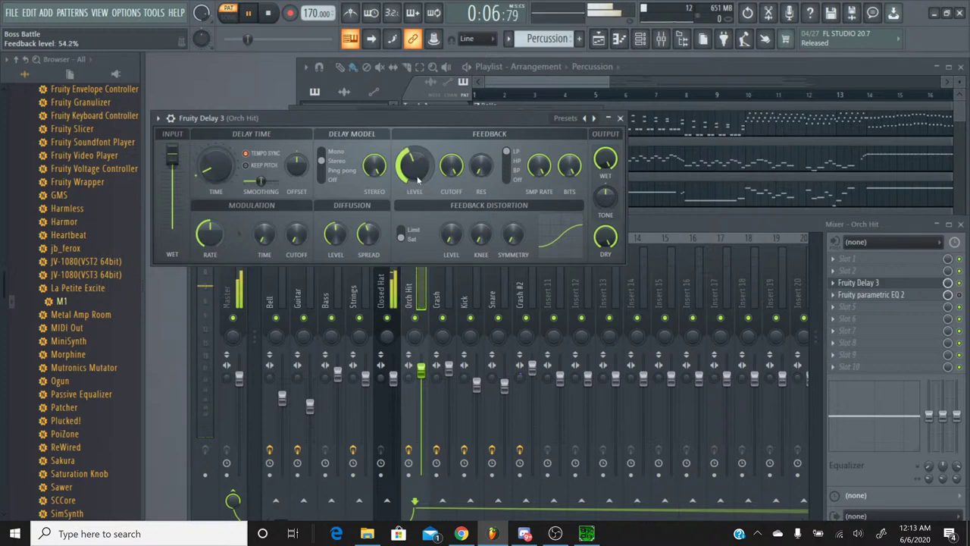
scroll(417, 180, up, 2)
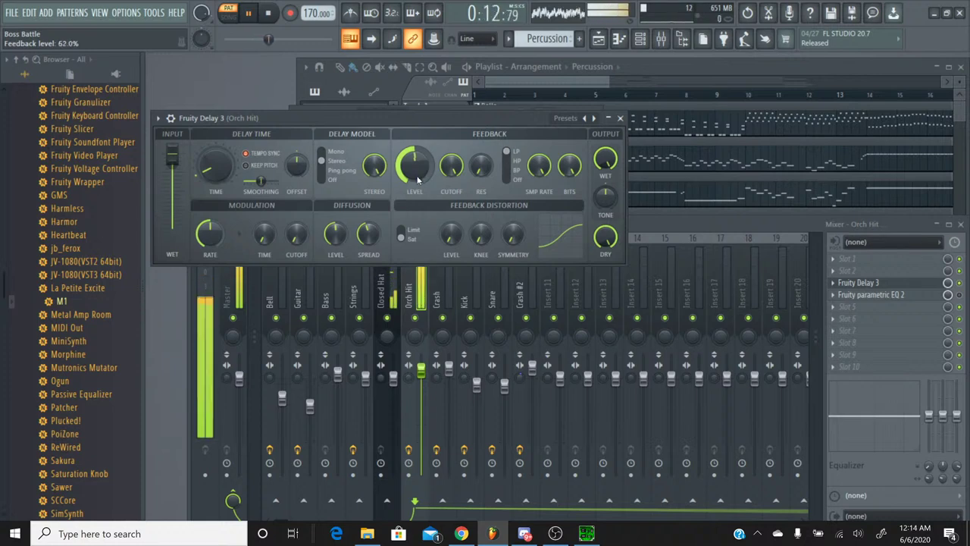
Replay the Percussion pattern while comparing delay times of 2:24 and 2:0 and different feedback levels on the Orch Hit delay
click(250, 11)
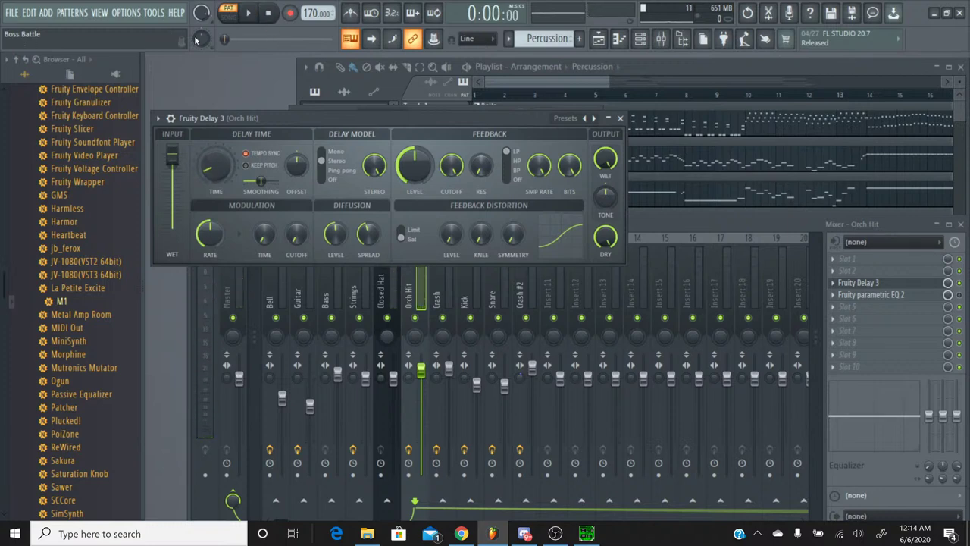
click(252, 14)
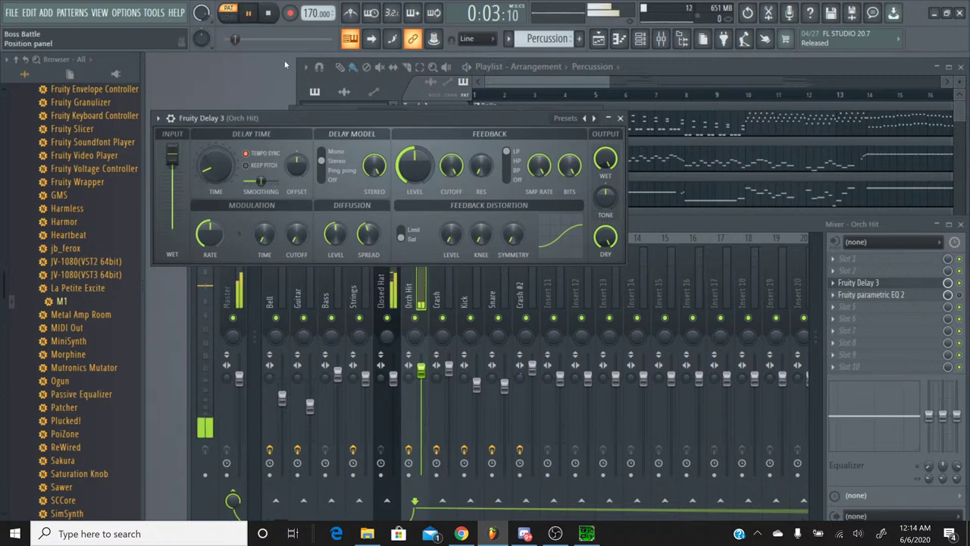
drag(414, 165, 414, 191)
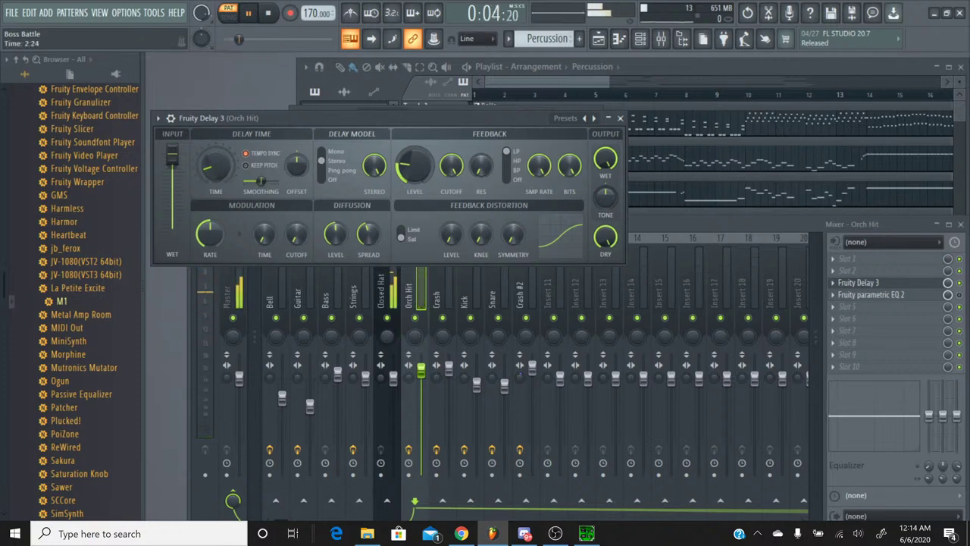
drag(216, 164, 216, 171)
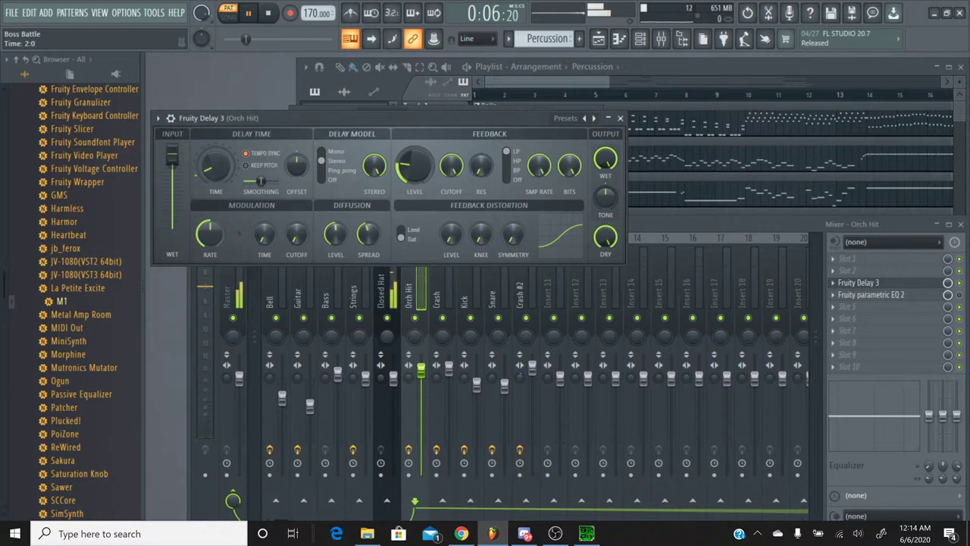
mouse_move(414, 165)
mouse_down()
mouse_move(414, 147)
mouse_move(414, 165)
mouse_up()
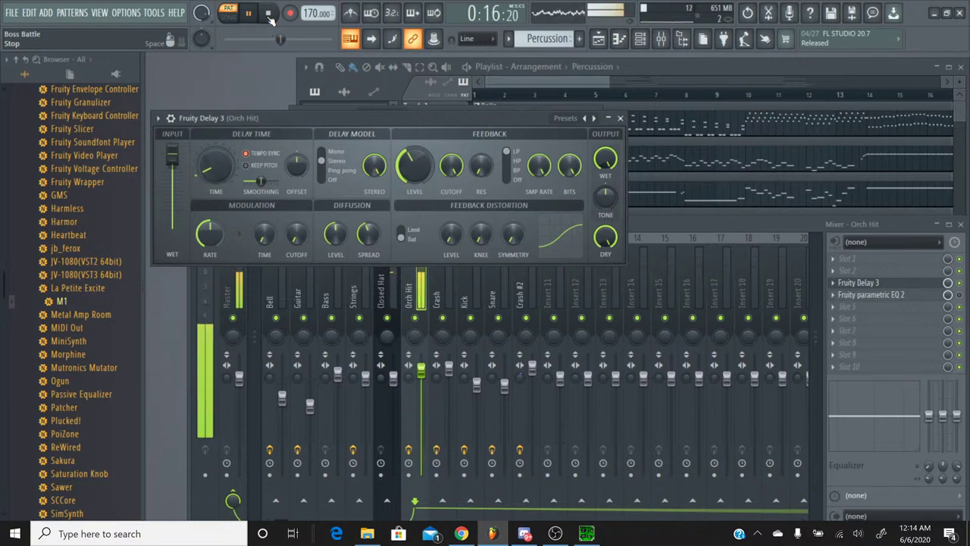
Stop the pattern, switch to SPCTool to listen to 18 Boss Battle.spc as a reference, and return to FL Studio
click(269, 16)
click(586, 533)
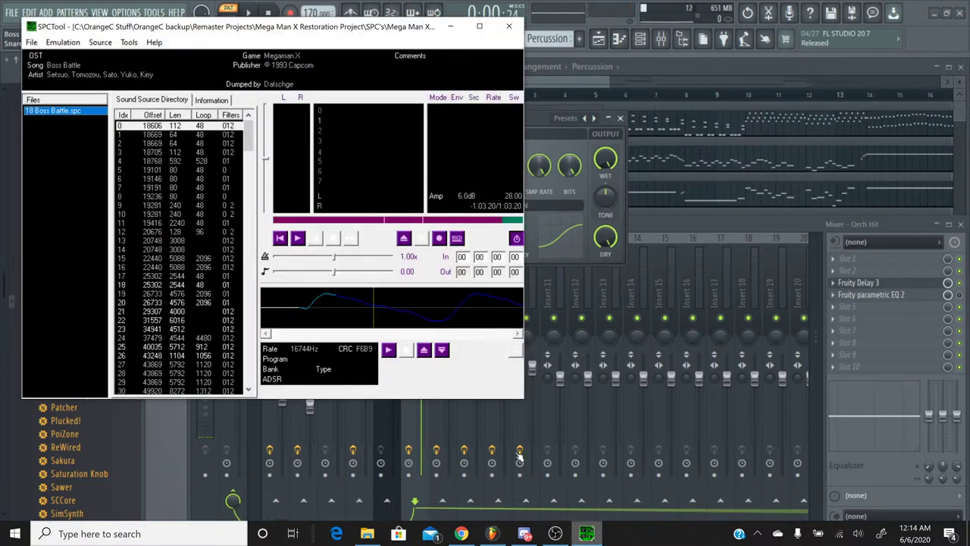
click(297, 239)
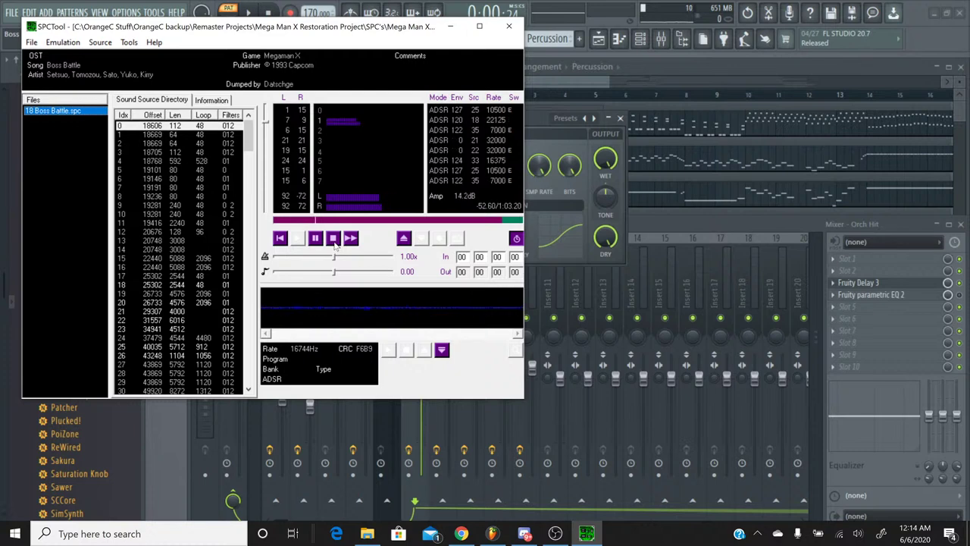
click(333, 238)
click(538, 144)
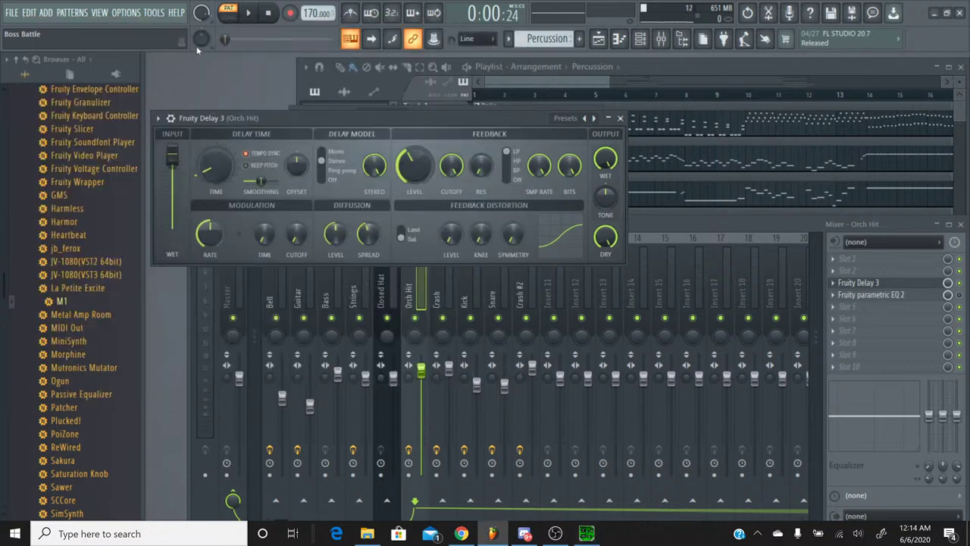
Play the Percussion pattern again and adjust the Orch Hit delay's feedback level to 39.7% and 45.0%
click(249, 13)
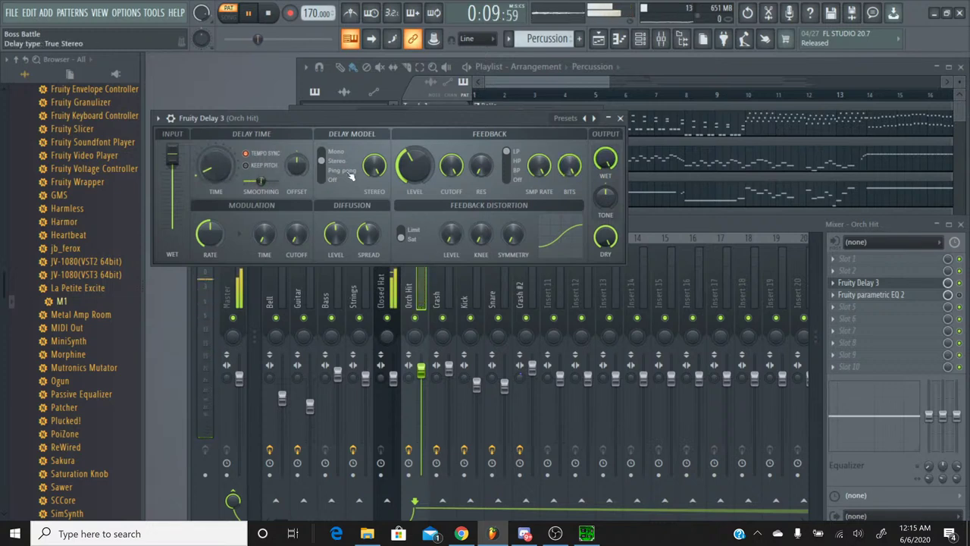
scroll(428, 177, down, 3)
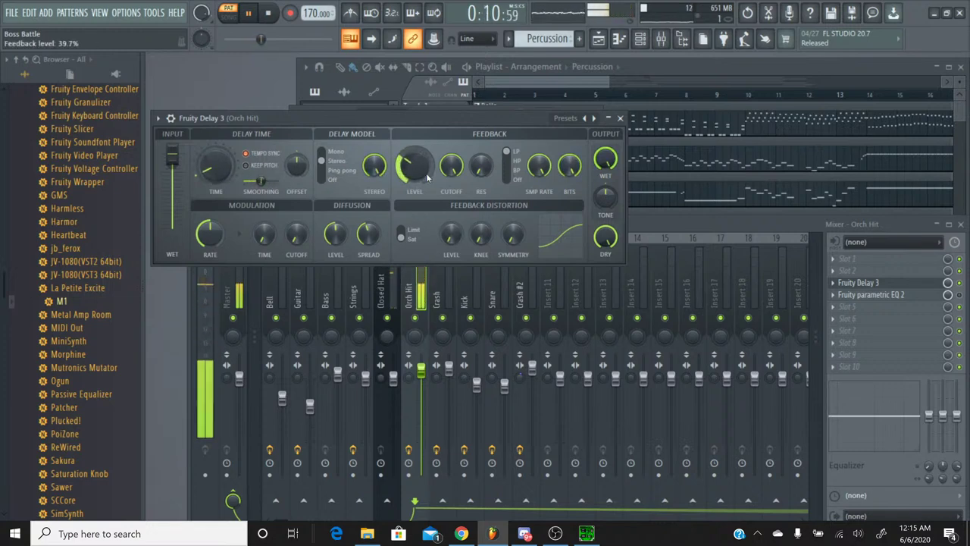
click(341, 173)
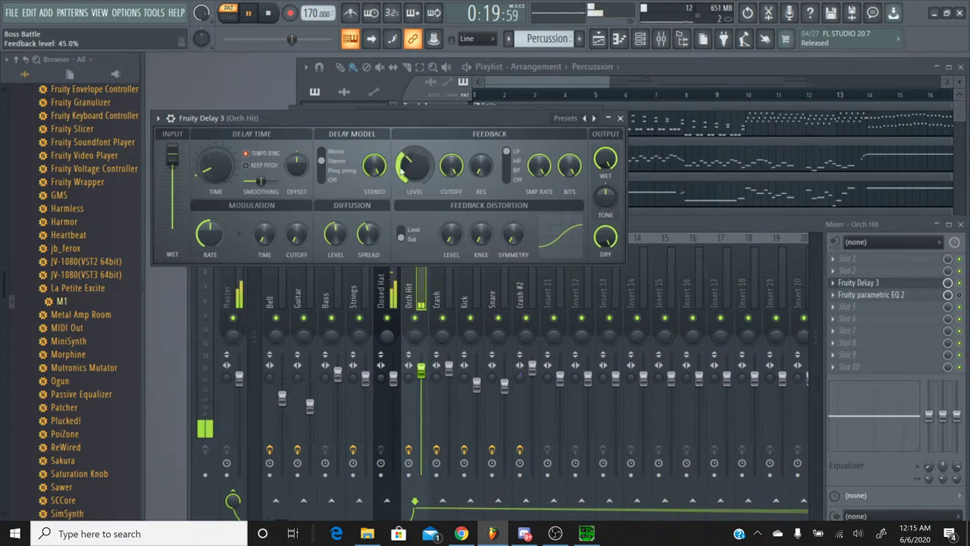
Try a feedback cutoff of about 3417 Hz on the Orch Hit delay while replaying the pattern, and reopen the cutoff fully
drag(451, 166, 451, 161)
drag(293, 33, 229, 38)
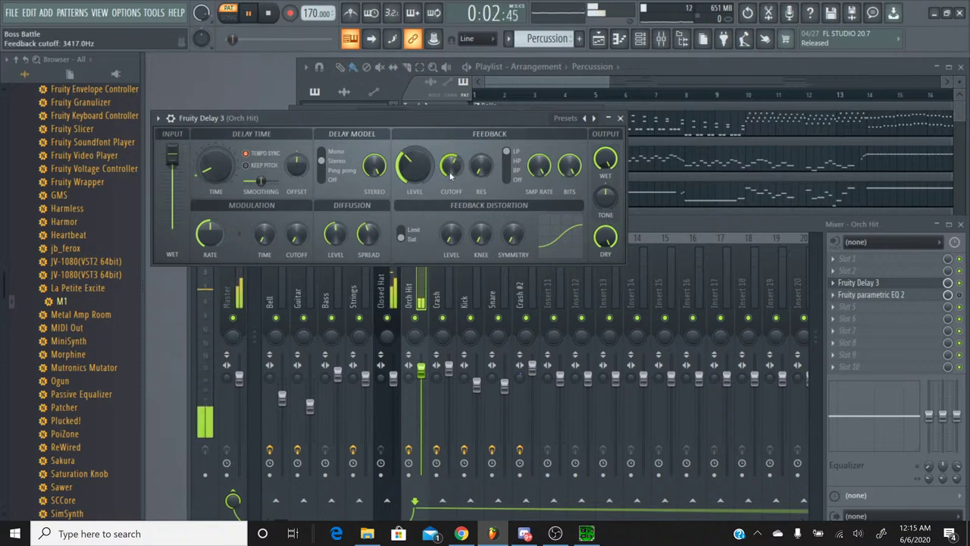
drag(451, 164, 451, 157)
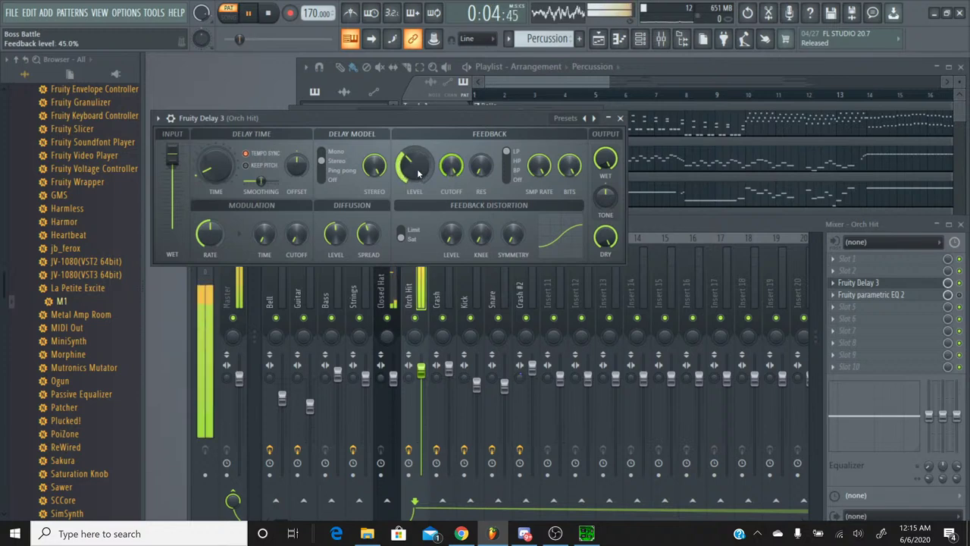
Compare Orch Hit feedback levels up to 56.4% against a much lower one, returning the pattern to its start
drag(414, 165, 414, 161)
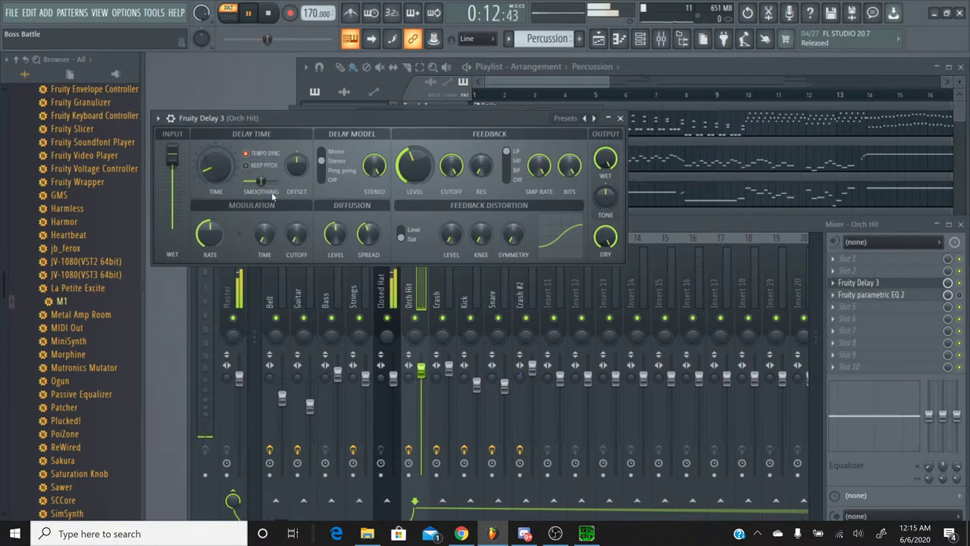
drag(414, 165, 414, 160)
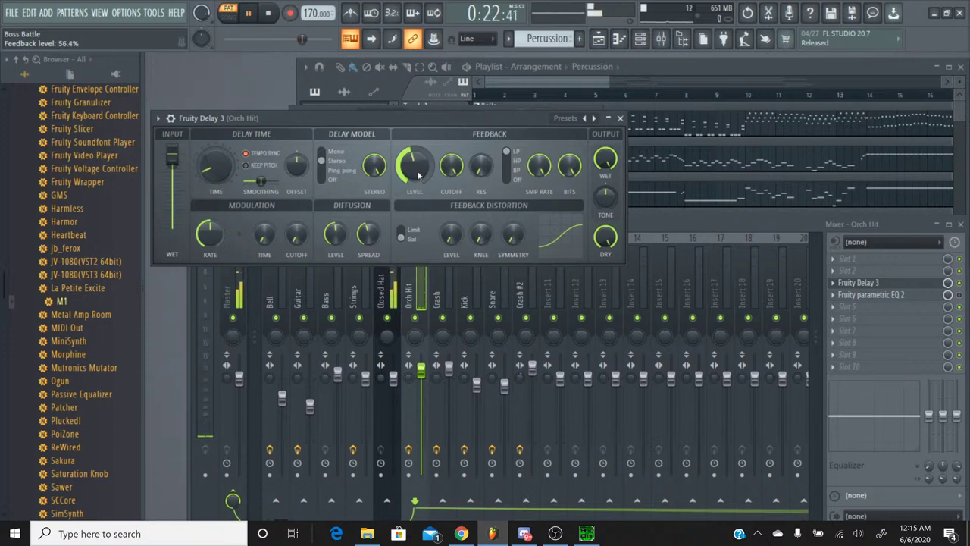
drag(414, 168, 415, 176)
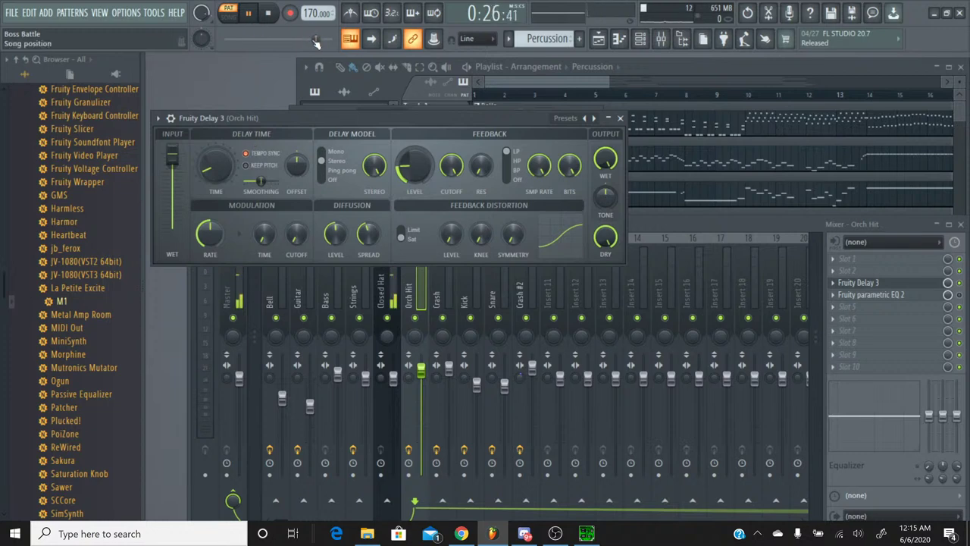
drag(235, 39, 227, 42)
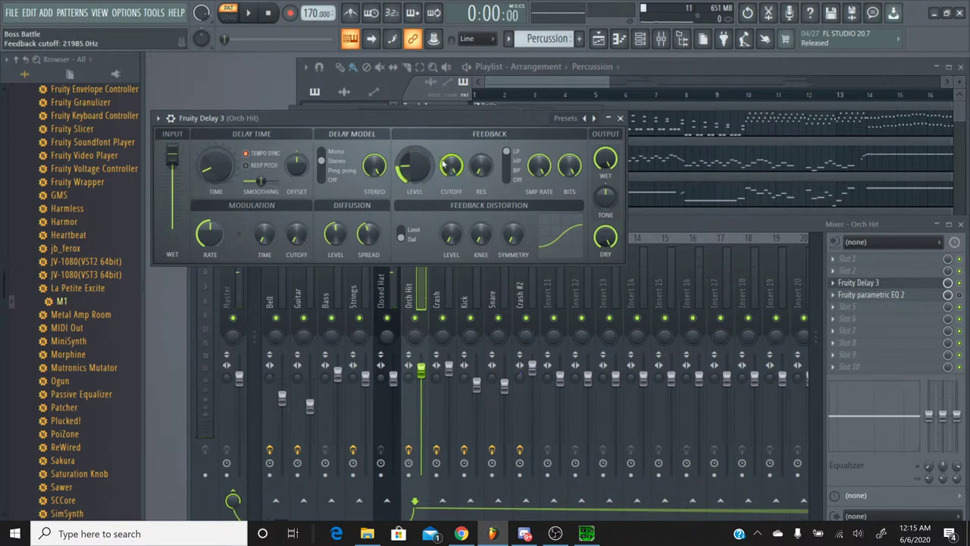
Check the live stream's chat in YouTube Studio and return to FL Studio
click(461, 535)
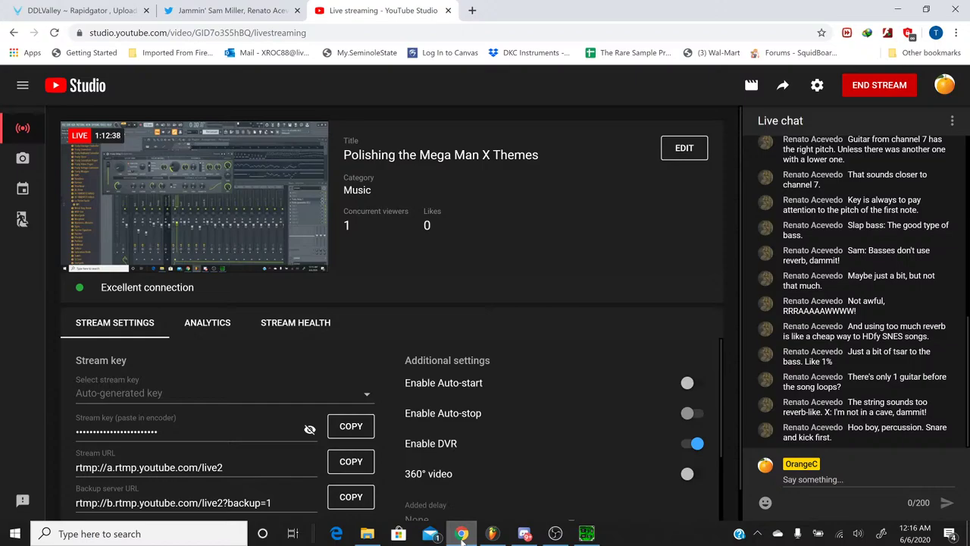
click(461, 535)
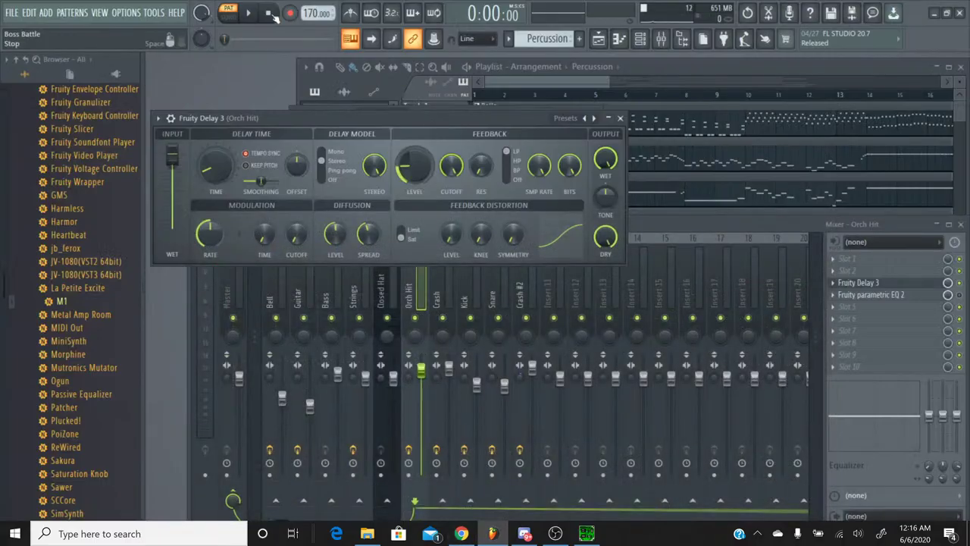
Play the Percussion pattern while comparing delay times of 2:5, 2:0 and 3:0 on the Orch Hit delay and readjusting its feedback level
click(251, 15)
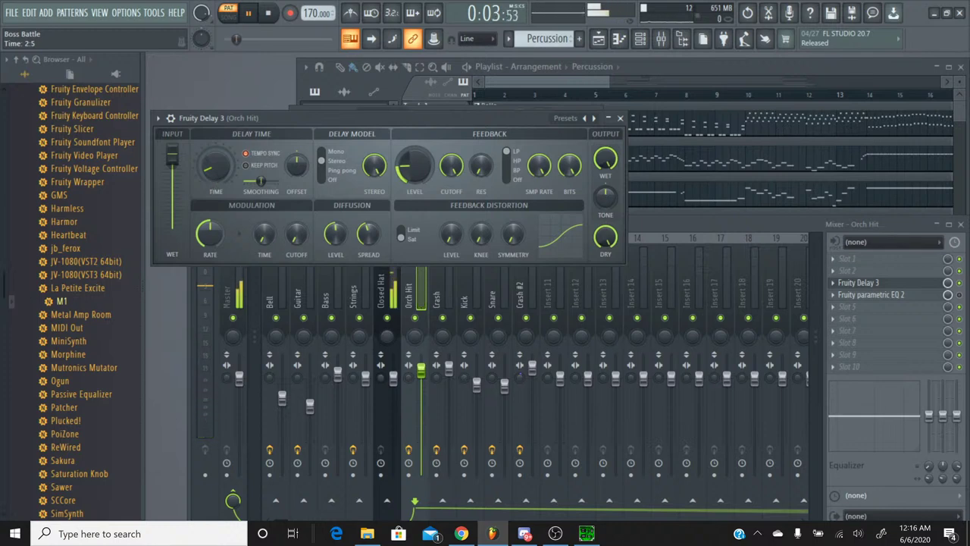
mouse_move(214, 180)
mouse_down()
mouse_move(214, 188)
mouse_move(214, 177)
mouse_up()
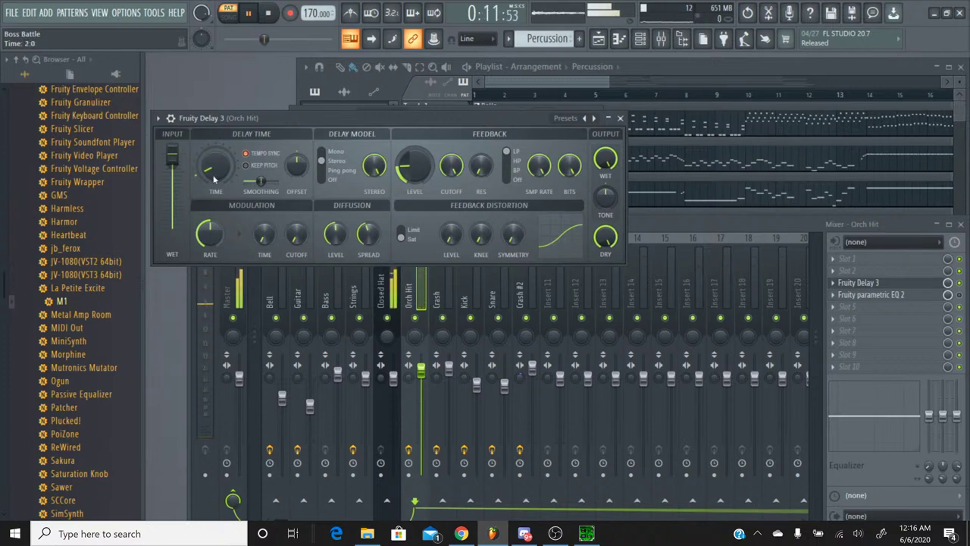
scroll(214, 179, up, 6)
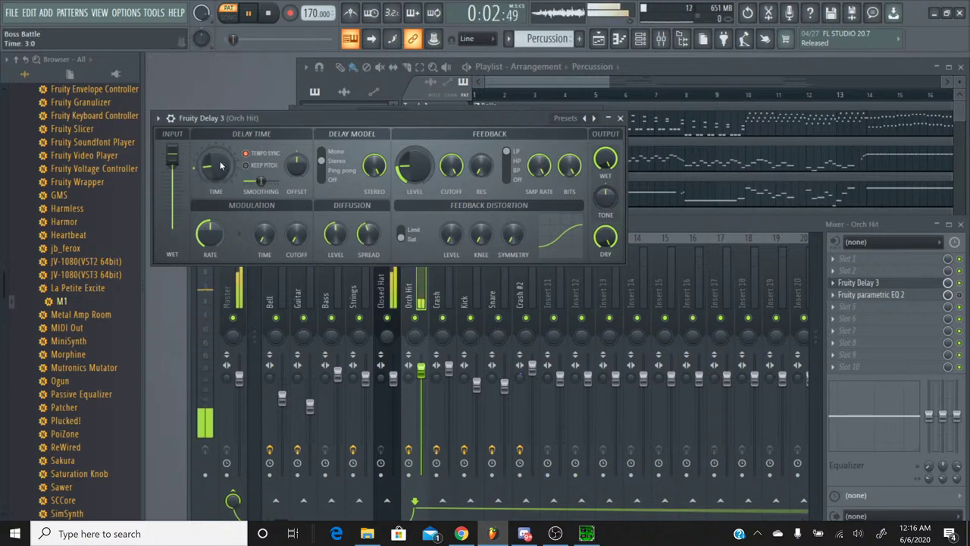
scroll(407, 166, down, 5)
scroll(413, 166, down, 3)
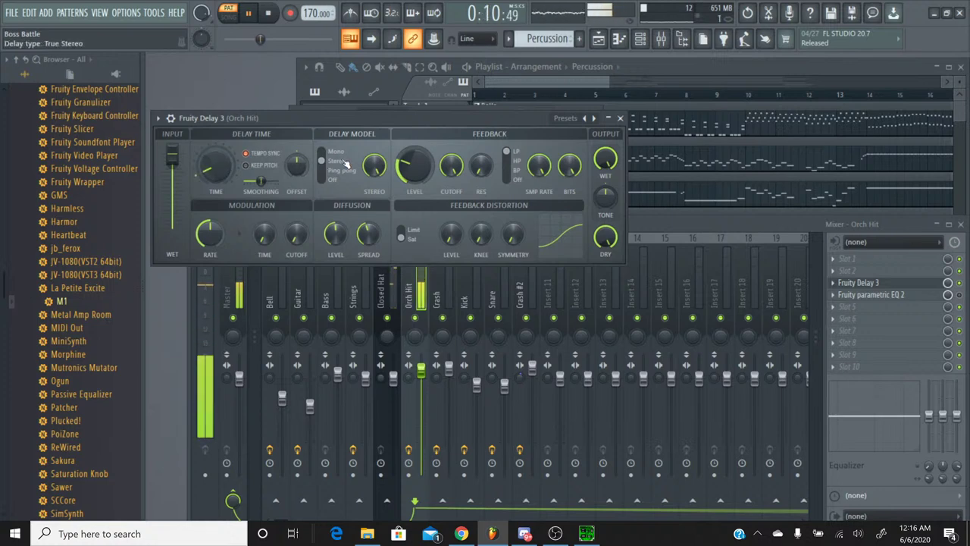
scroll(426, 168, down, 2)
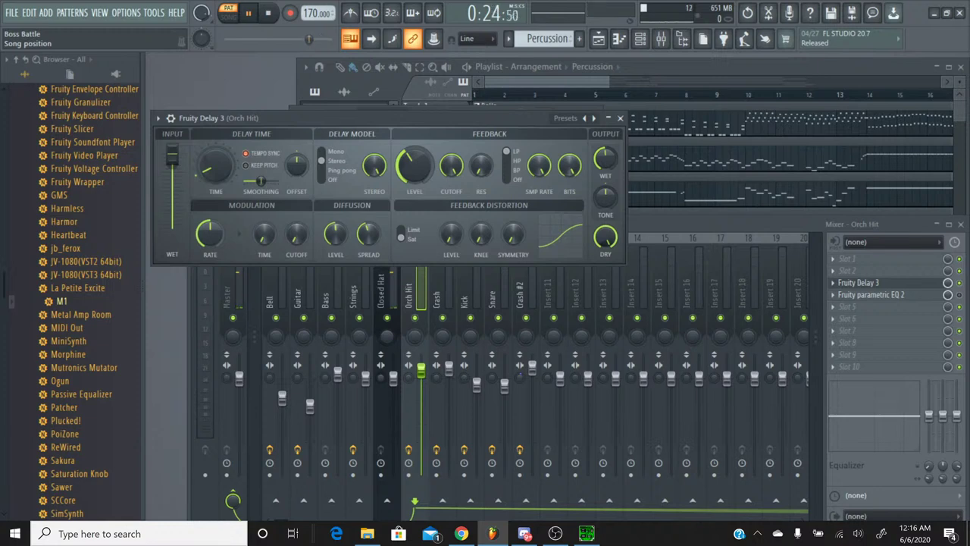
Replay the pattern from the start and raise the Orch Hit delay's wet output in stages through 64.9% and 75.7% to full
drag(308, 39, 229, 38)
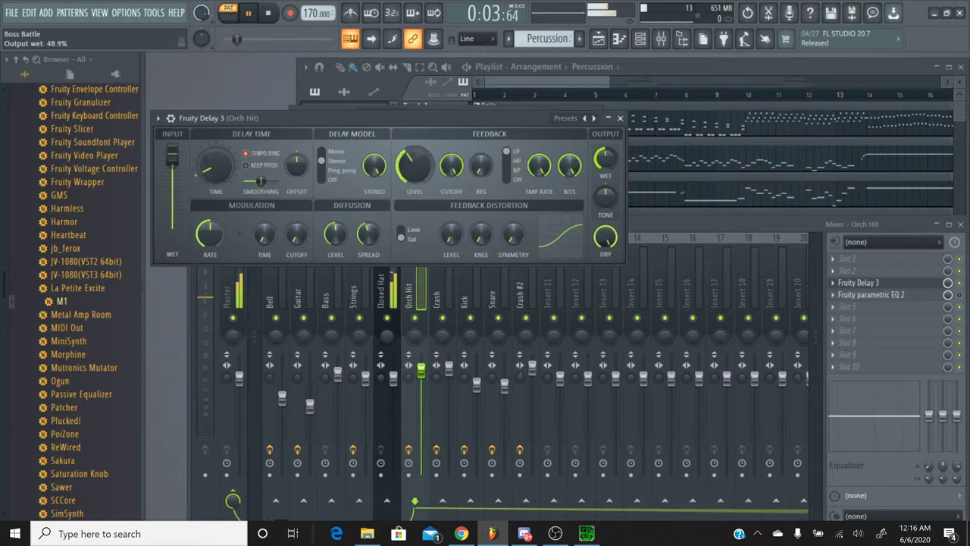
drag(603, 161, 602, 148)
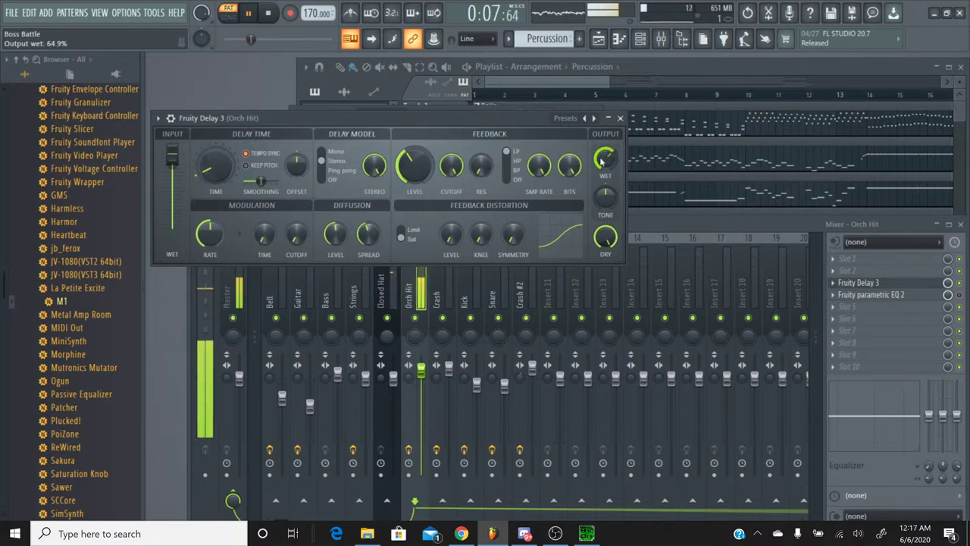
drag(603, 161, 603, 152)
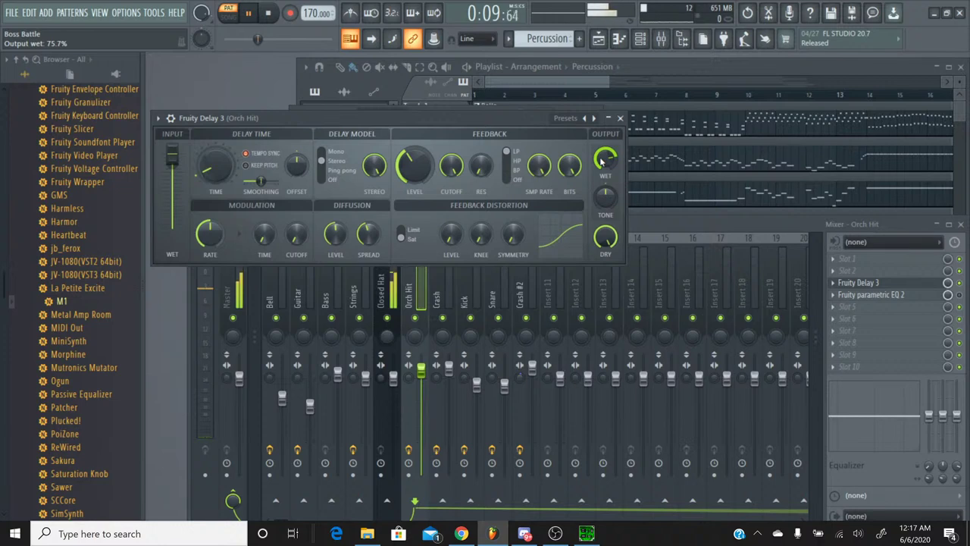
drag(602, 161, 602, 149)
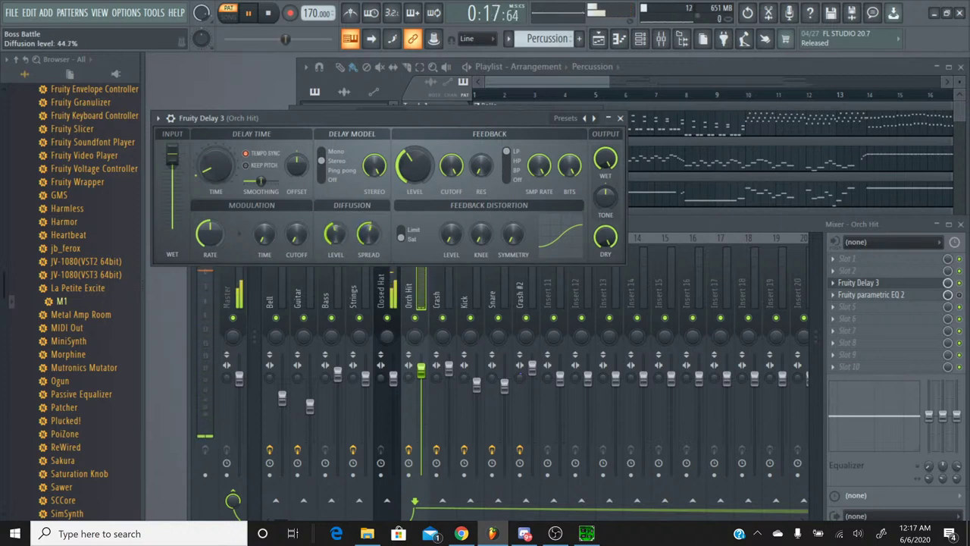
Adjust the Orch Hit delay's diffusion level and reduce its modulation rate while replaying the pattern, keeping the right/left time offset at 0.0%
drag(335, 235, 335, 265)
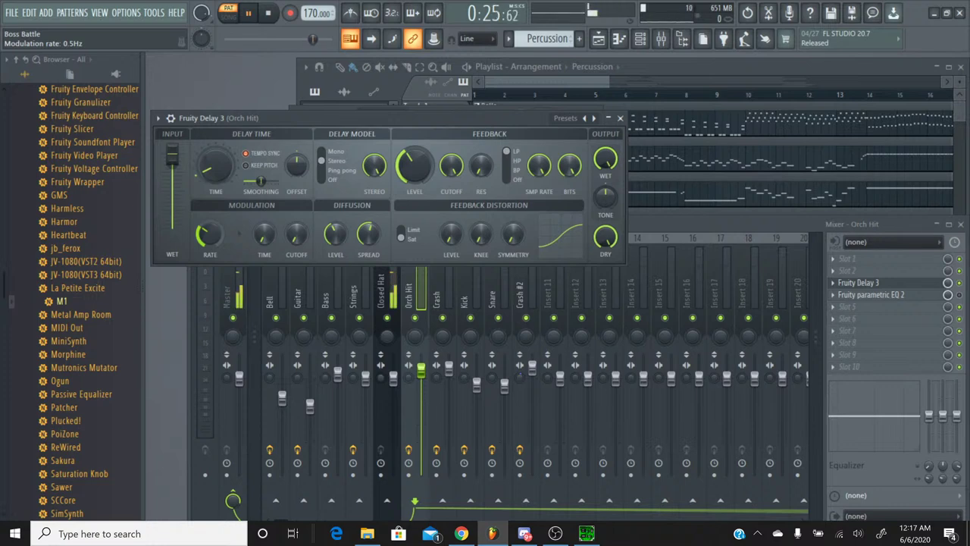
drag(210, 235, 210, 246)
drag(319, 40, 229, 39)
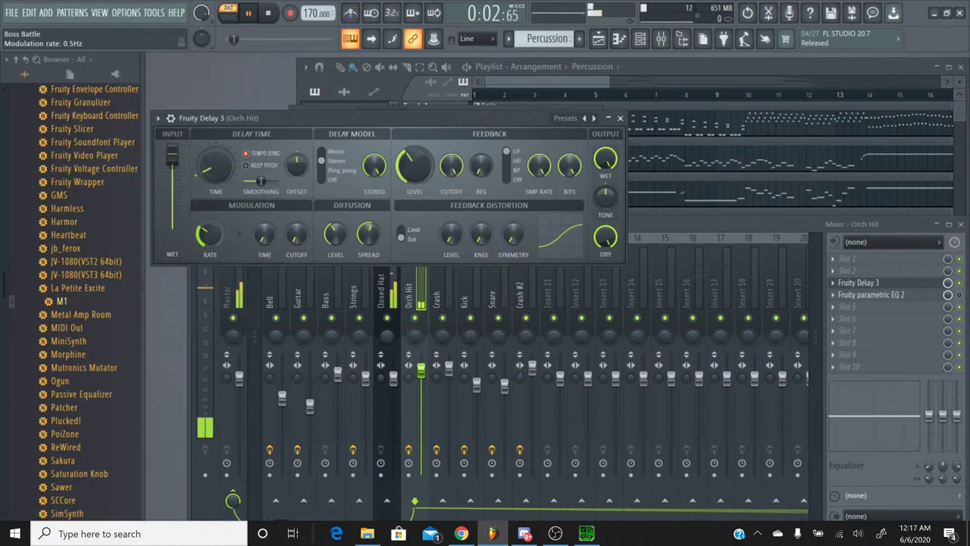
mouse_move(210, 237)
mouse_down()
mouse_move(210, 250)
mouse_move(210, 220)
mouse_move(210, 245)
mouse_up()
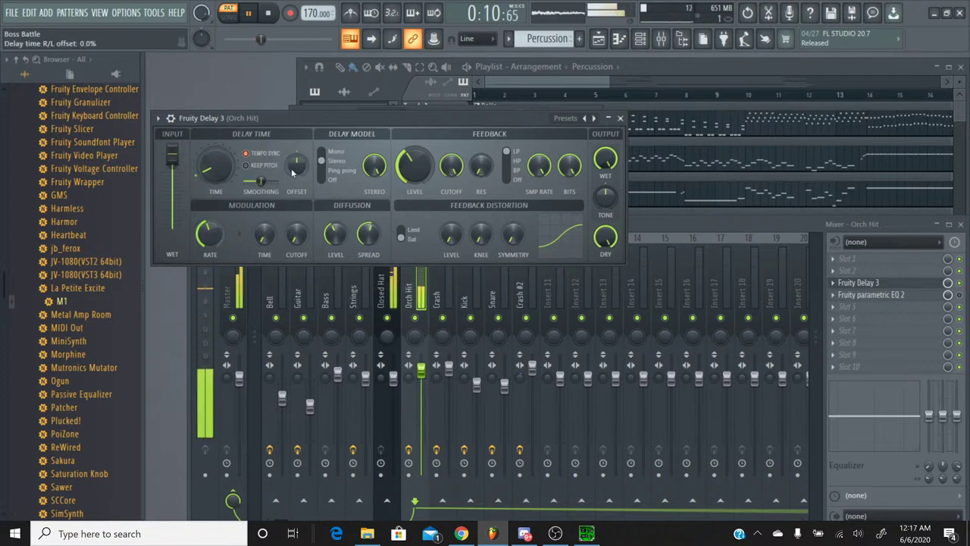
mouse_move(286, 165)
mouse_down()
mouse_move(287, 153)
mouse_move(297, 170)
mouse_up()
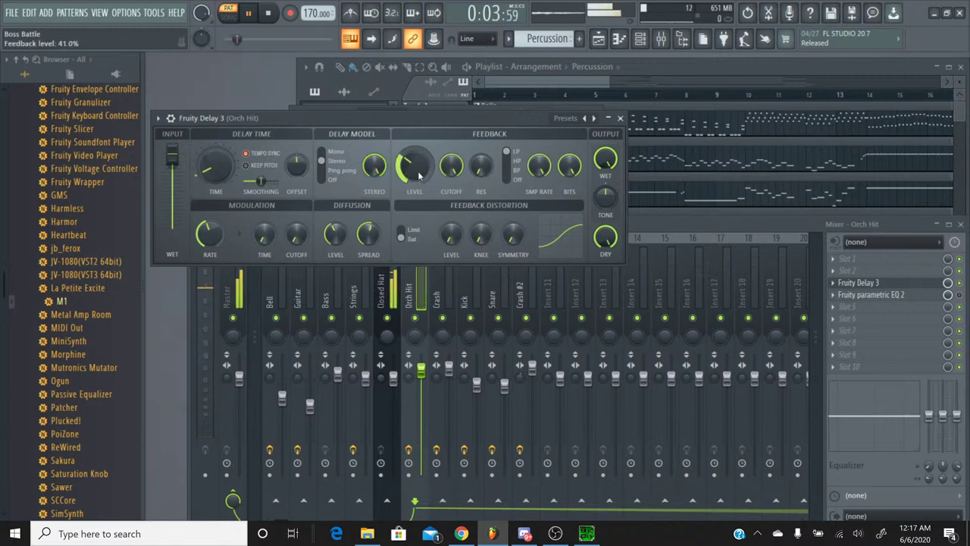
Try a 65.4% feedback level on the Orch Hit delay, set its time to 2:3, and lower the feedback below mid-range while replaying
mouse_move(418, 176)
mouse_down()
mouse_move(419, 149)
mouse_move(419, 158)
mouse_up()
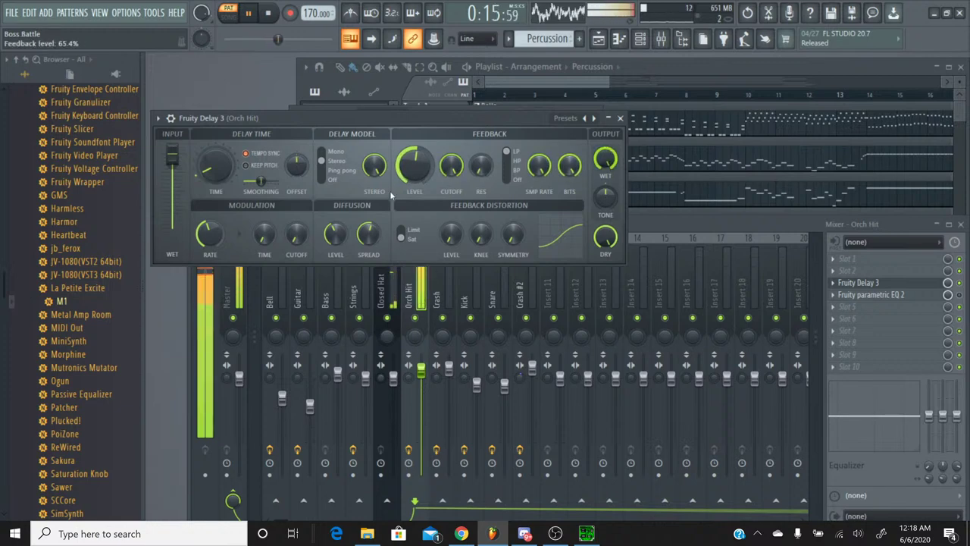
drag(217, 179, 217, 173)
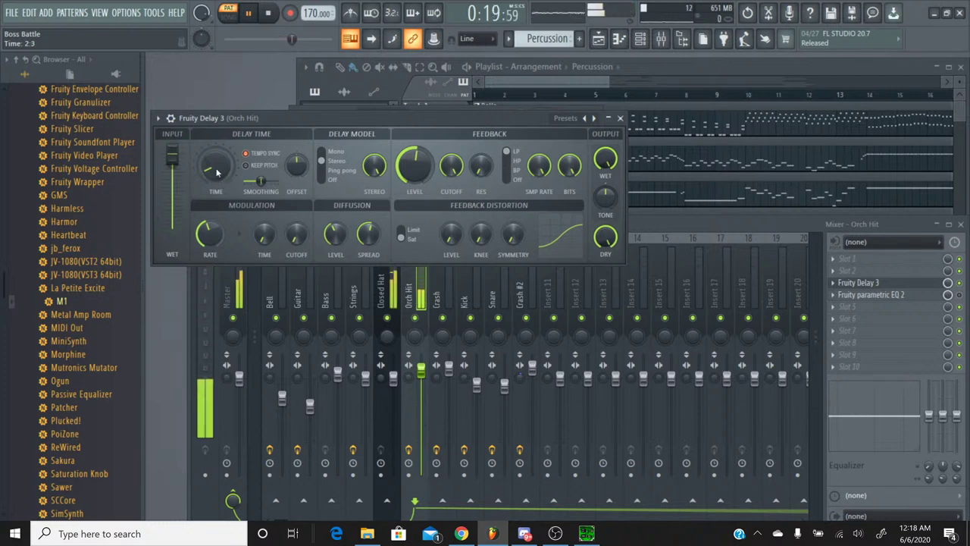
drag(418, 175, 418, 198)
drag(302, 39, 253, 41)
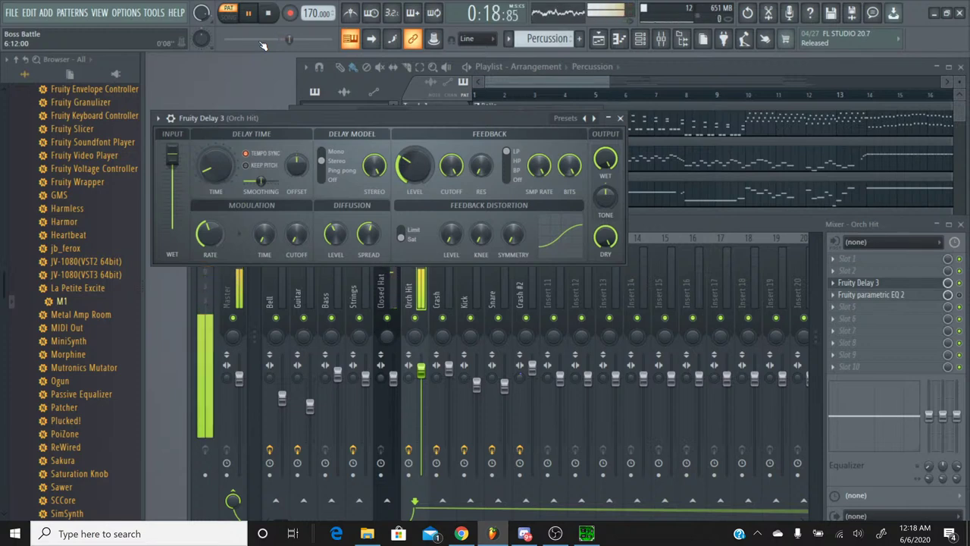
Stop playback, put away the Orch Hit delay and mixer, and inspect the Orch Hit notes in the Percussion pattern
click(278, 15)
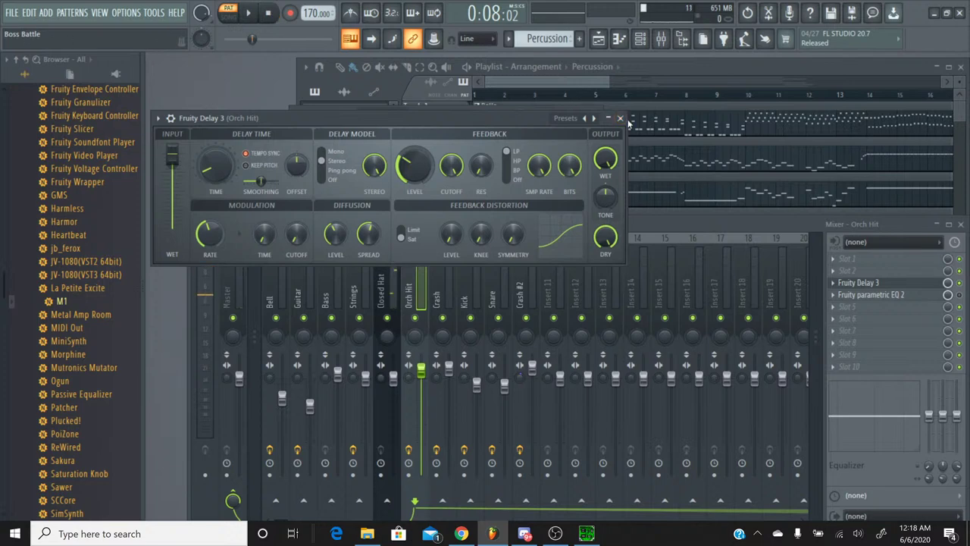
click(622, 119)
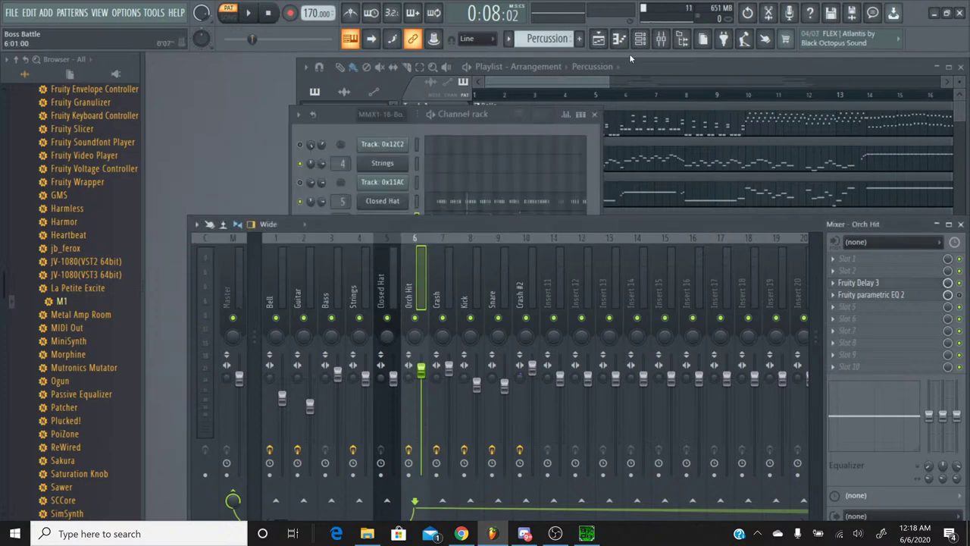
click(661, 44)
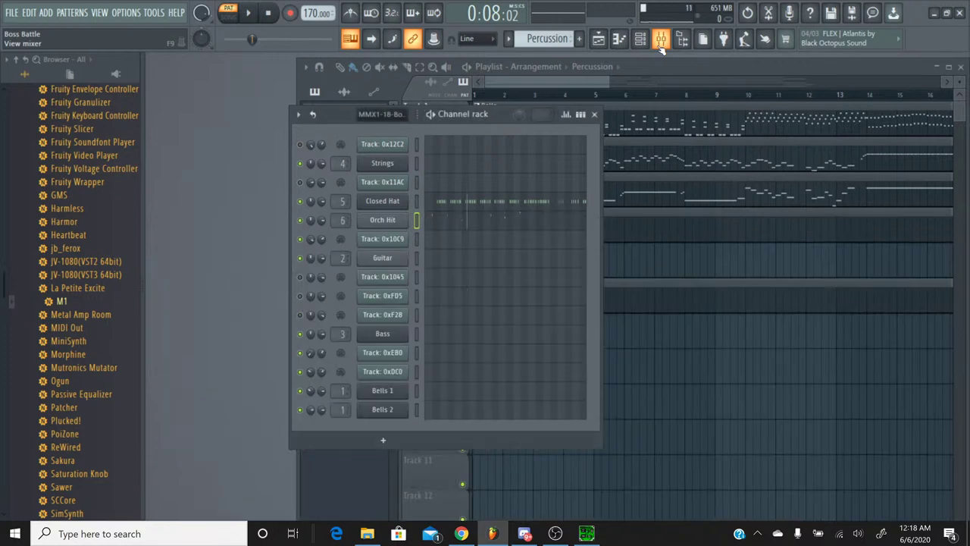
click(461, 223)
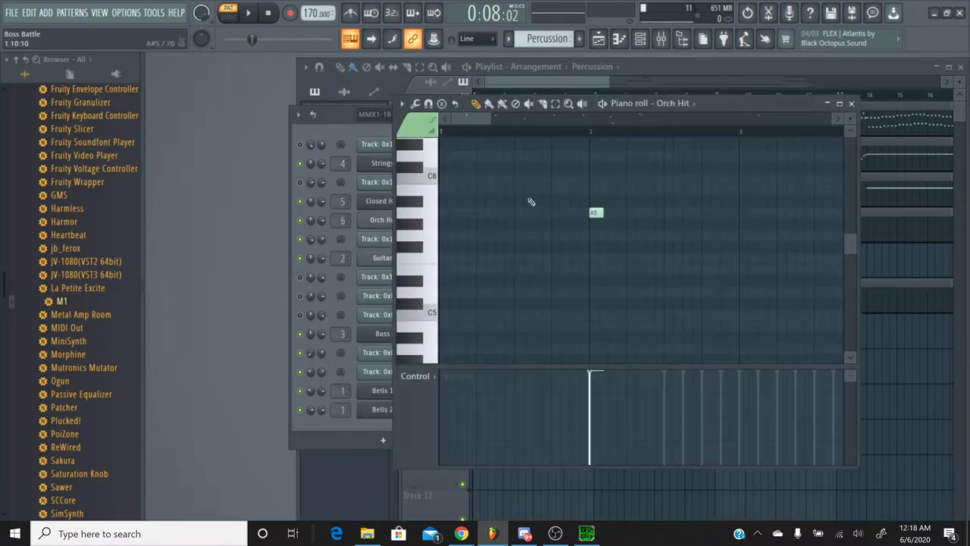
click(851, 104)
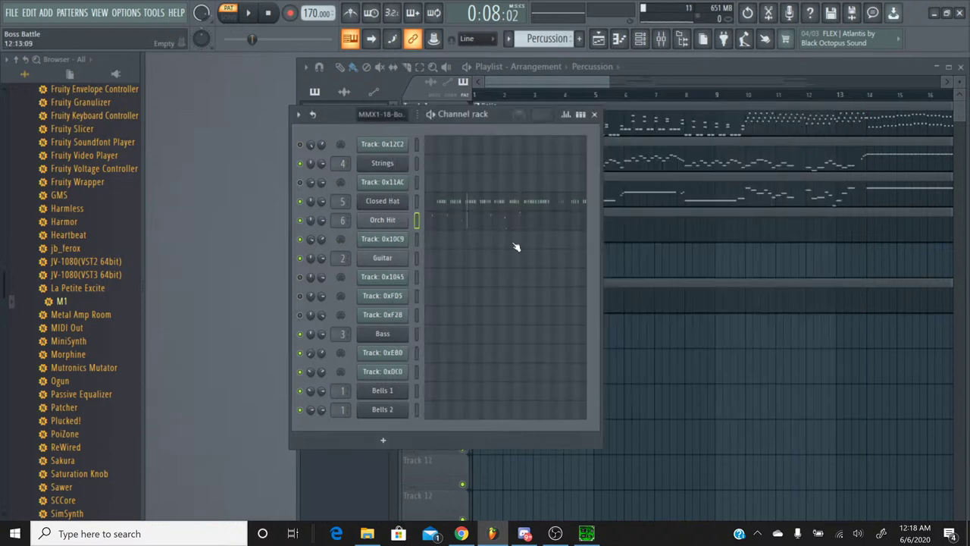
click(500, 224)
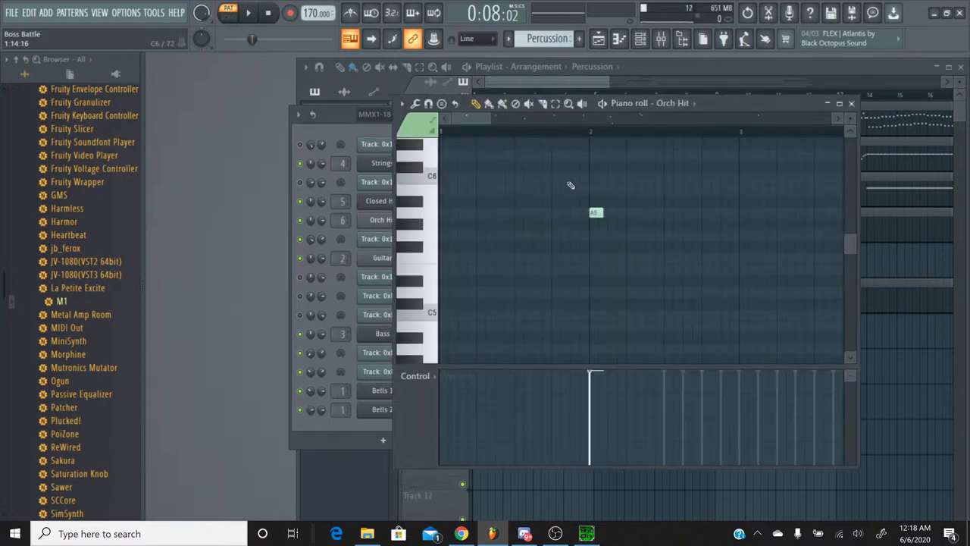
scroll(570, 185, up, 1)
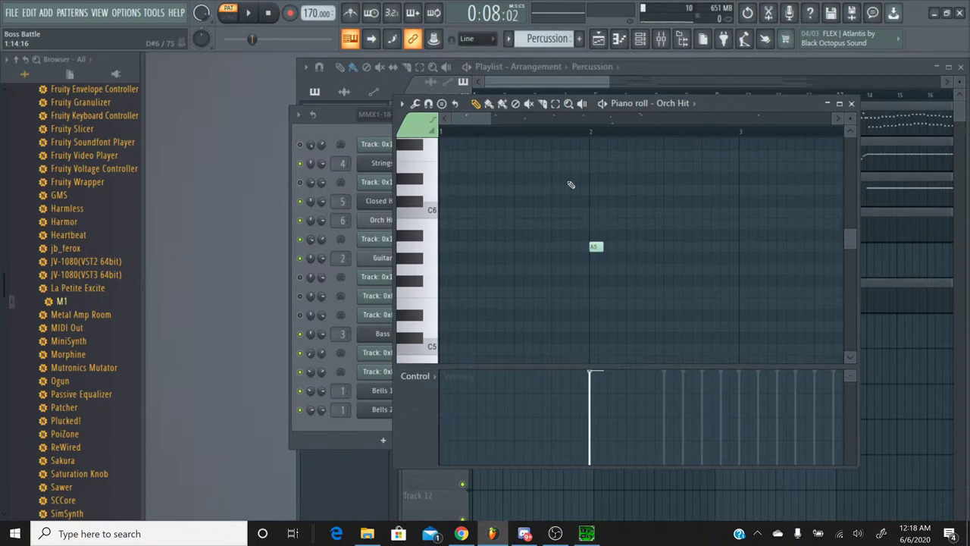
click(851, 104)
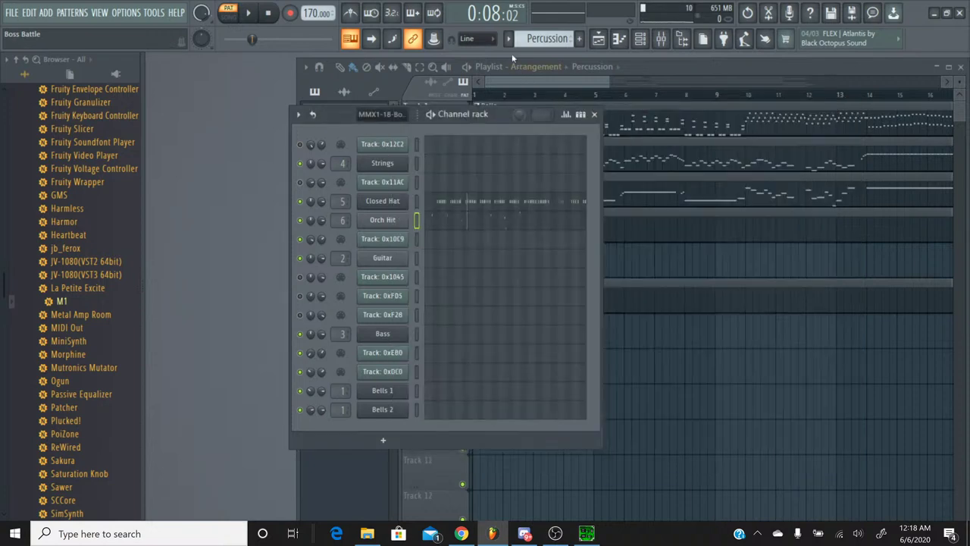
Open Track: 0x11AC in the MMX1-18-Boss Battle pattern and select its orchestra hits up to the B3 notes at bar 12
click(542, 38)
click(535, 118)
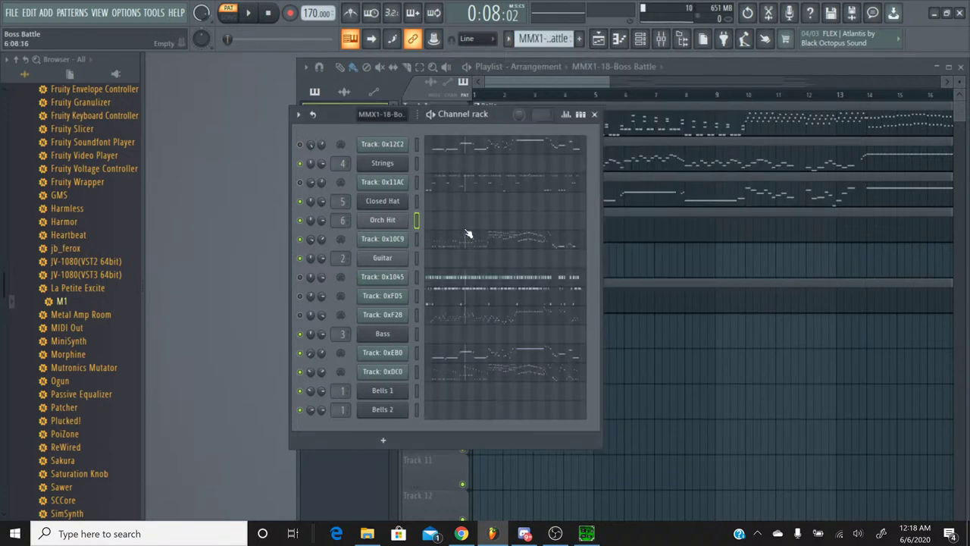
click(453, 189)
scroll(568, 203, down, 2)
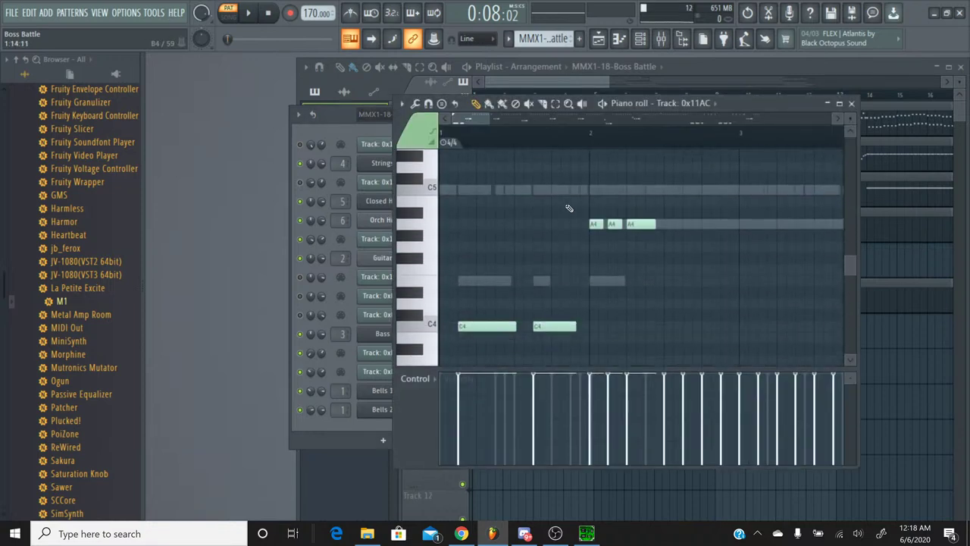
click(555, 106)
drag(573, 296, 564, 199)
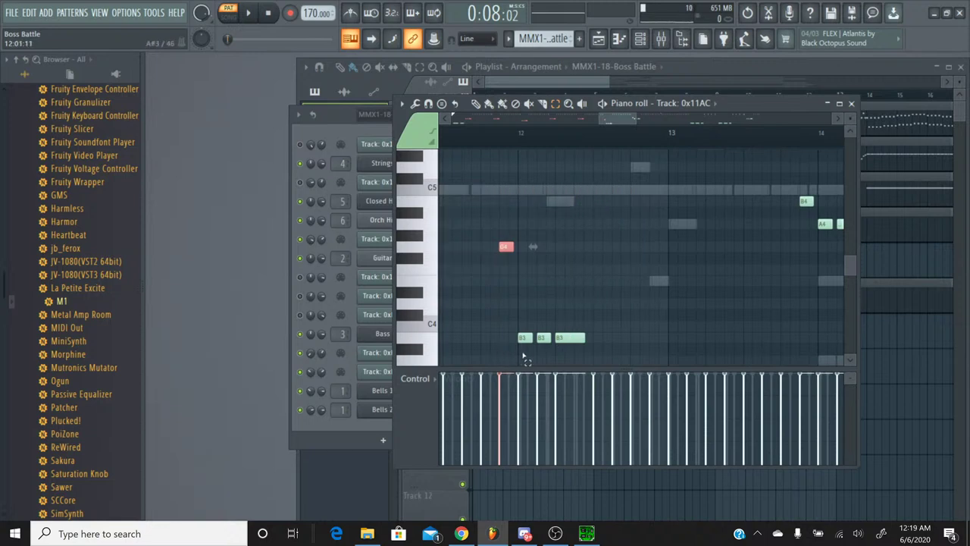
mouse_move(513, 363)
mouse_down()
mouse_move(537, 330)
mouse_move(622, 317)
mouse_up()
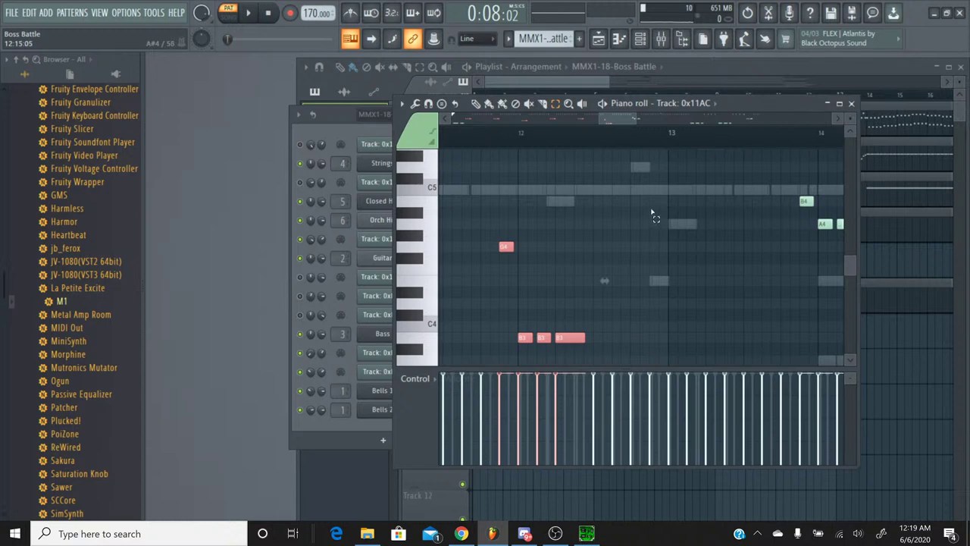
Extend the selection to the hits around bar 14 and the first two A4 hits at bar 22
drag(609, 119, 636, 121)
drag(509, 262, 681, 195)
drag(651, 119, 687, 175)
drag(692, 134, 742, 120)
drag(625, 256, 675, 226)
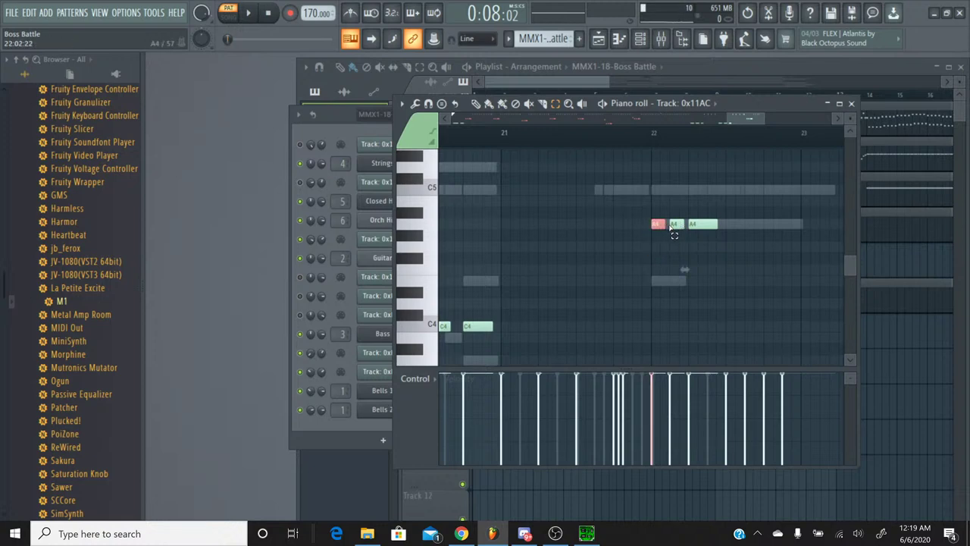
ctrl+shift+click(671, 225)
Refine the selection back to bar 2 so it holds the first two short hits of each group without the longer third note, and copy it
drag(742, 136, 635, 154)
ctrl+shift+click(664, 224)
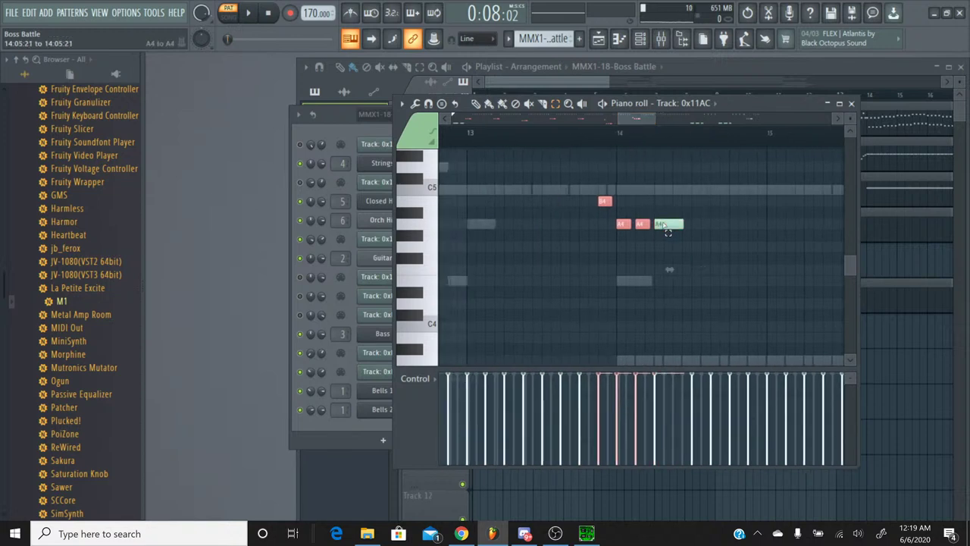
drag(649, 121, 614, 152)
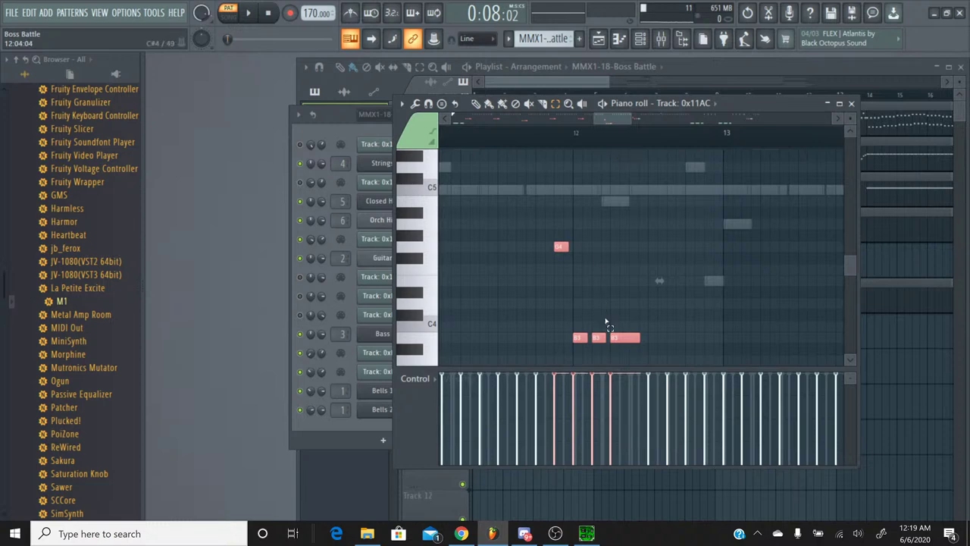
ctrl+shift+click(618, 338)
drag(604, 118, 504, 119)
ctrl+shift+click(518, 224)
ctrl+shift+click(686, 271)
scroll(531, 182, left, 4)
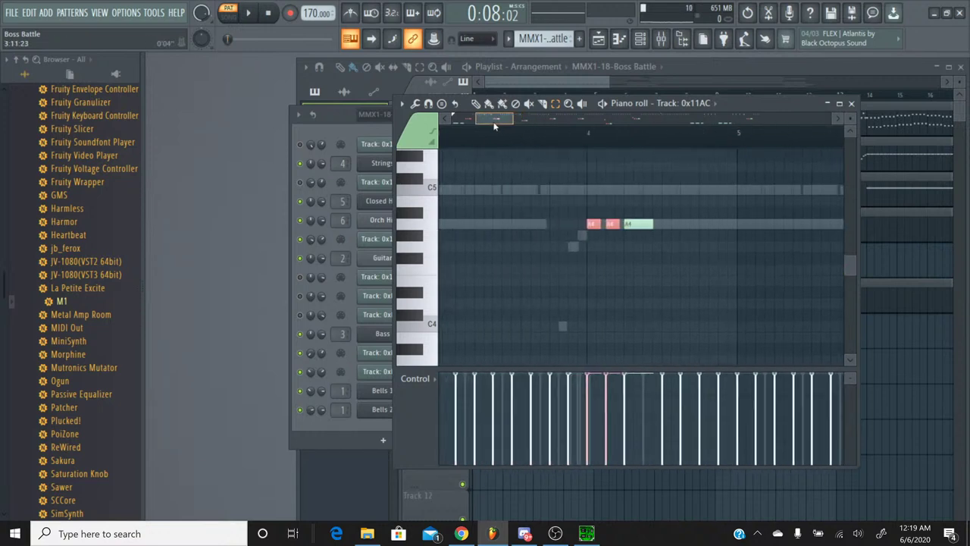
ctrl+shift+click(607, 224)
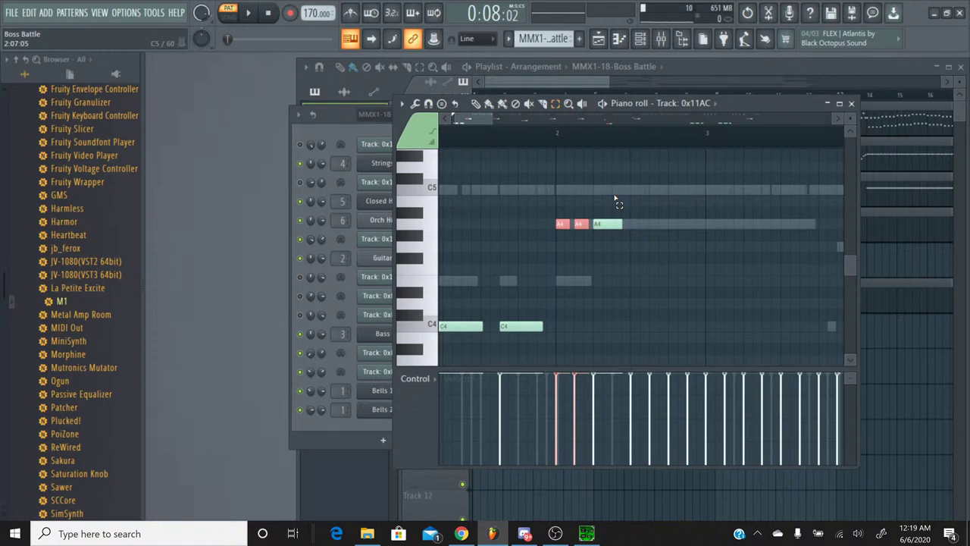
click(851, 103)
Replace all Orch Hit notes in the Percussion pattern with the hits copied from Track: 0x11AC
click(508, 39)
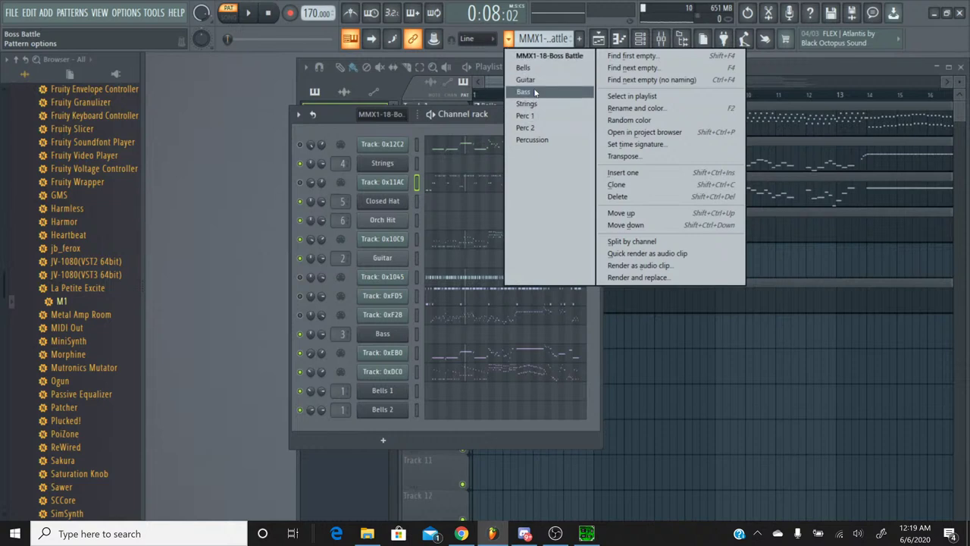
click(532, 140)
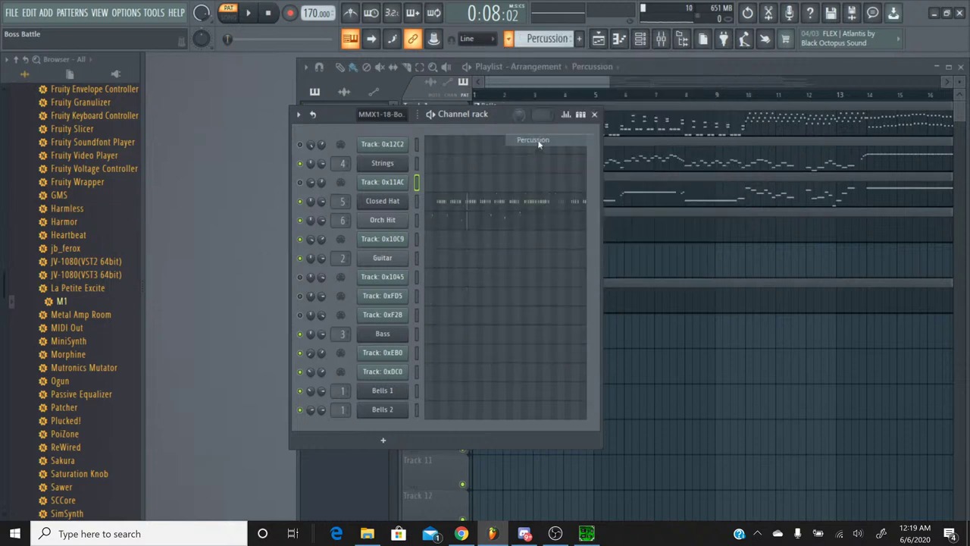
click(447, 225)
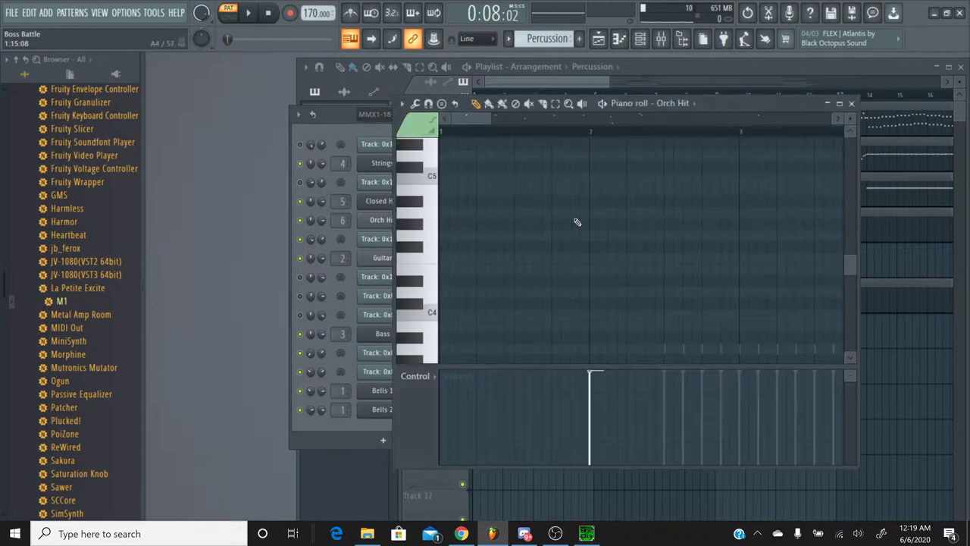
key(ctrl+a)
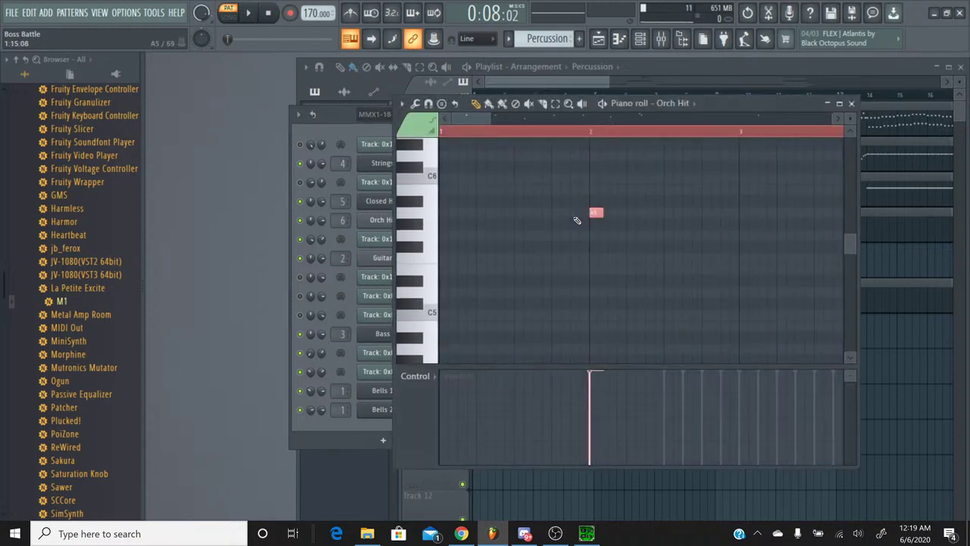
key(Delete)
key(ctrl+v)
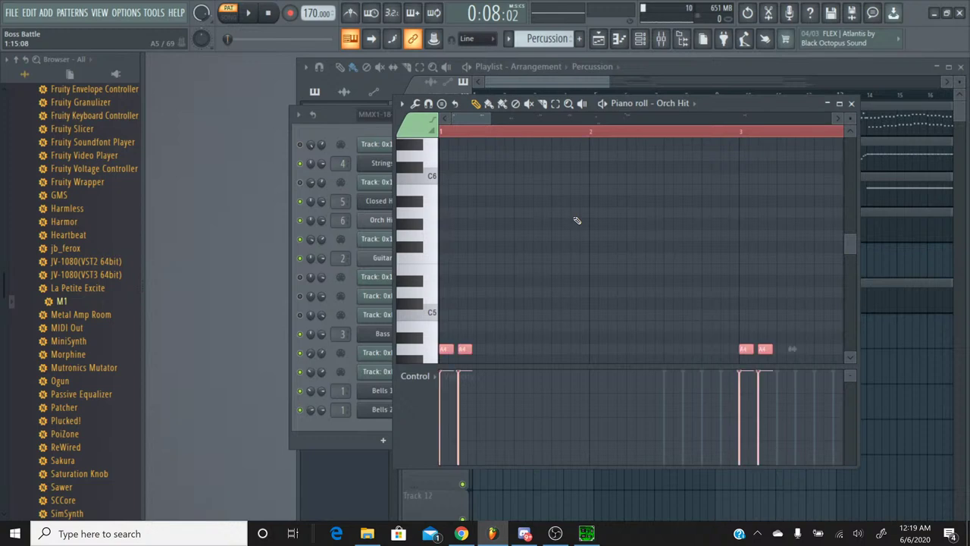
Transpose the pasted Orch Hit notes up one octave and move them so the first A5 starts at bar 2
scroll(673, 266, down, 3)
scroll(709, 274, up, 2)
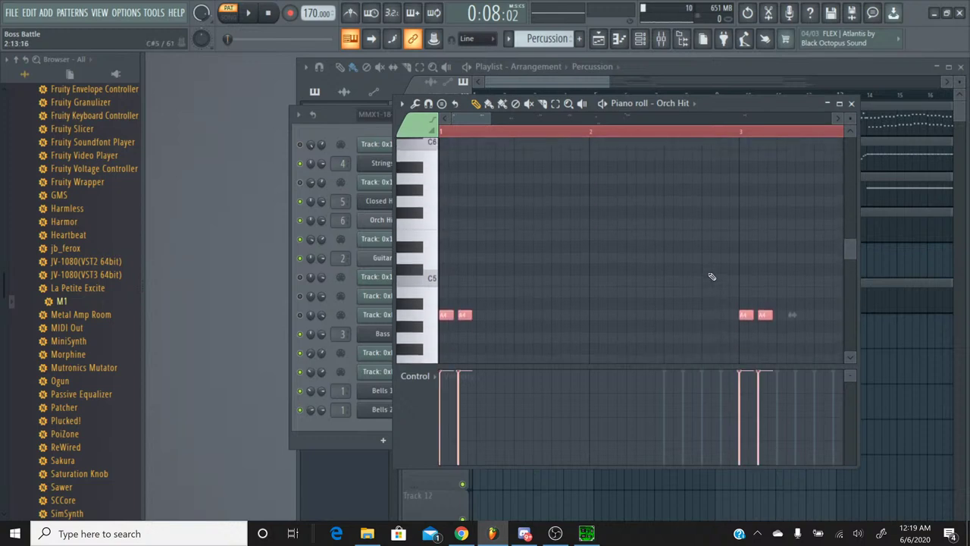
key(ctrl+Up)
scroll(530, 236, up, 1)
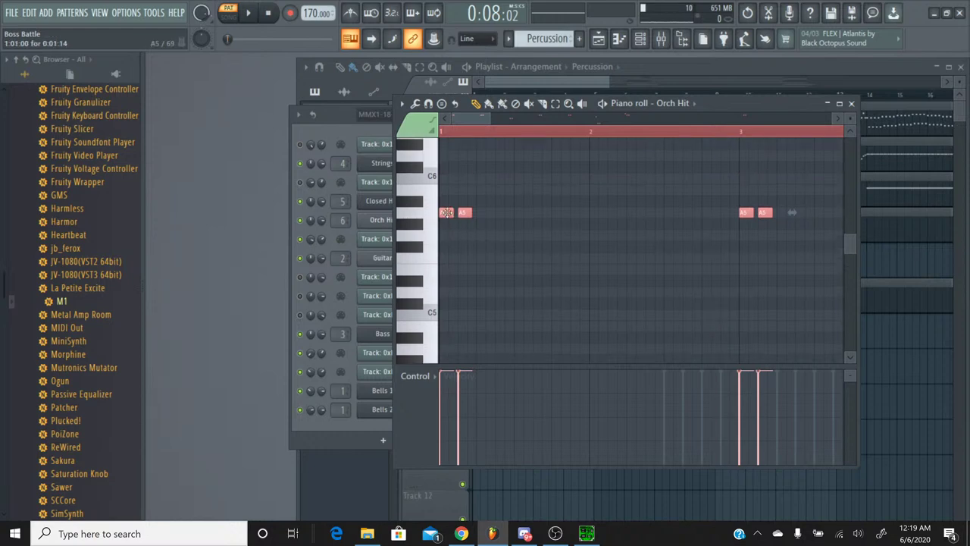
drag(446, 212, 597, 212)
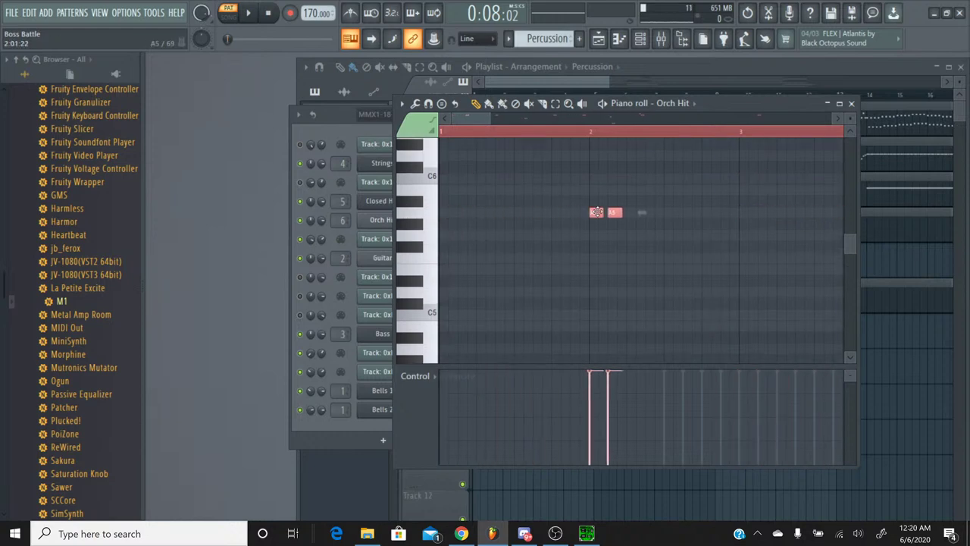
click(419, 220)
click(852, 104)
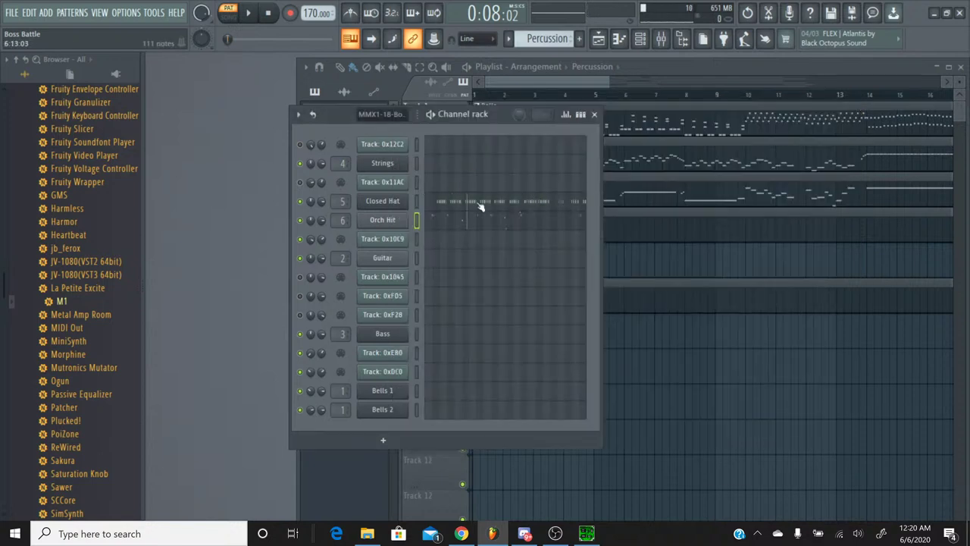
Play the Percussion pattern from just before bar 2 and open Fruity Delay 3 on the Orch Hit mixer track
click(497, 226)
click(552, 133)
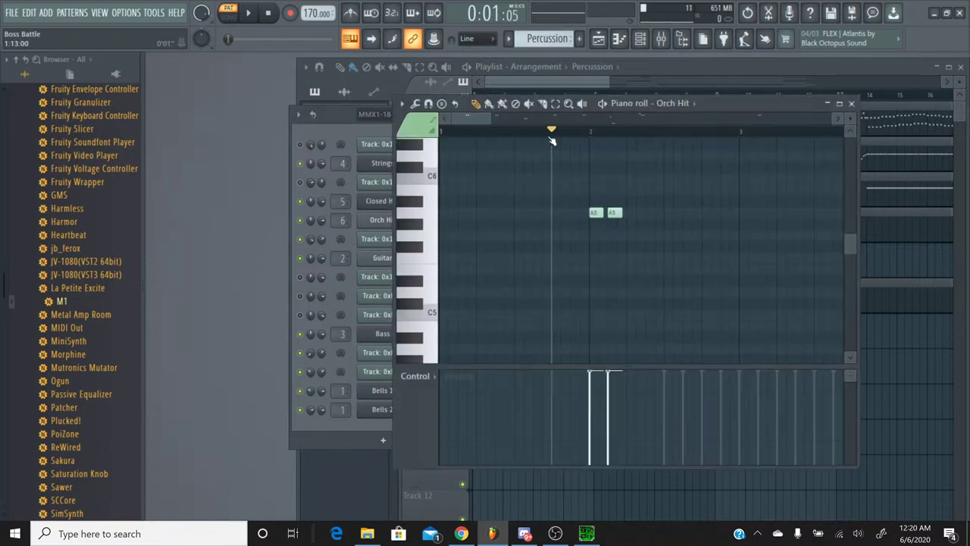
click(249, 14)
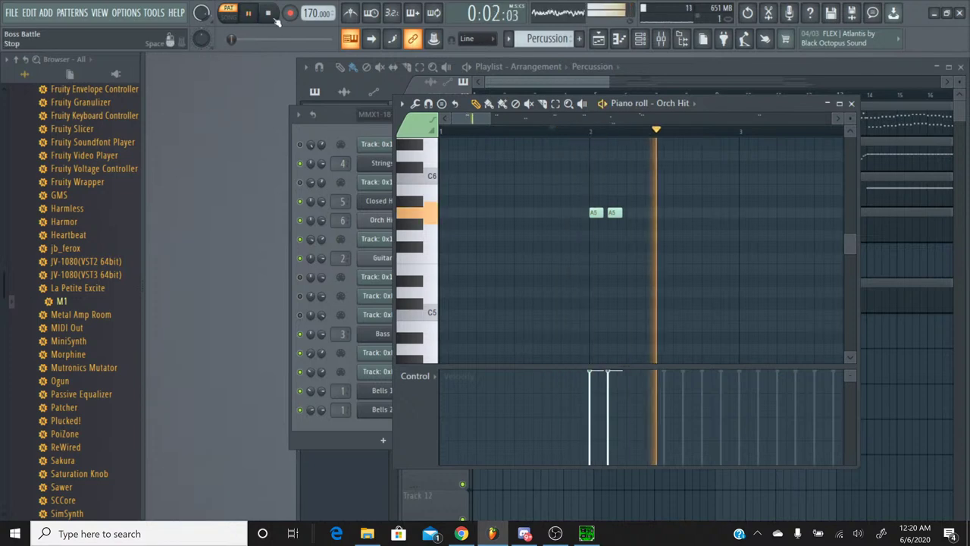
click(641, 39)
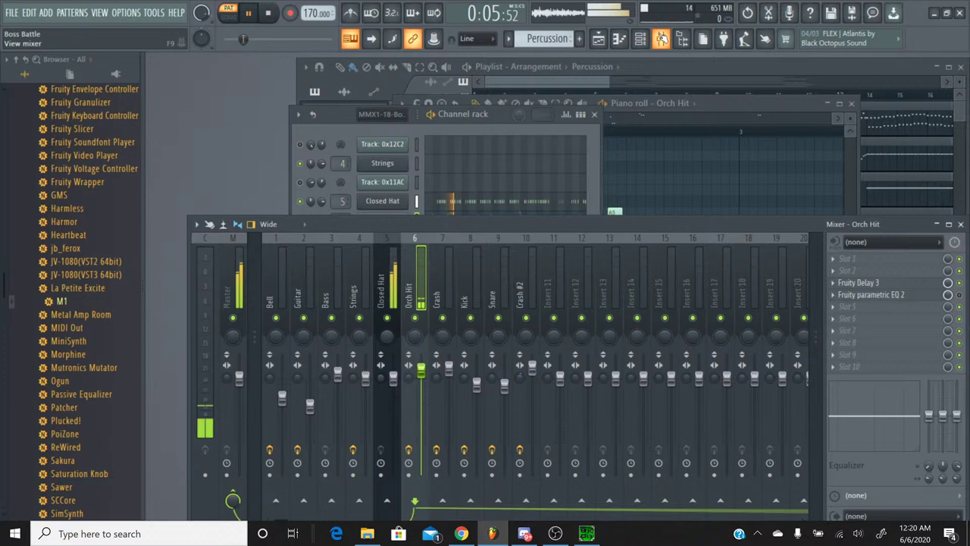
click(858, 282)
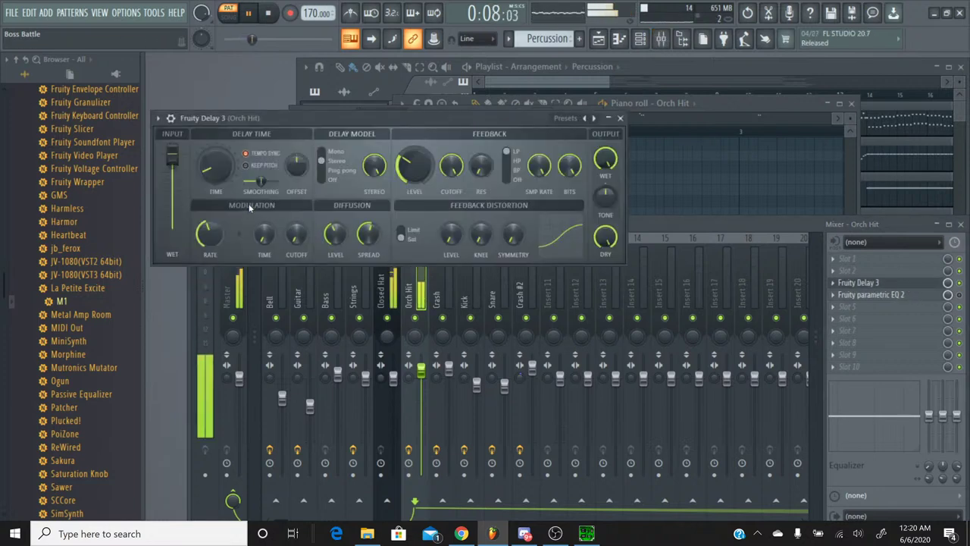
Lower the Orch Hit delay's feedback level to 32.8% and slightly further, reduce its wet output a little, and stop playback
drag(414, 164, 401, 178)
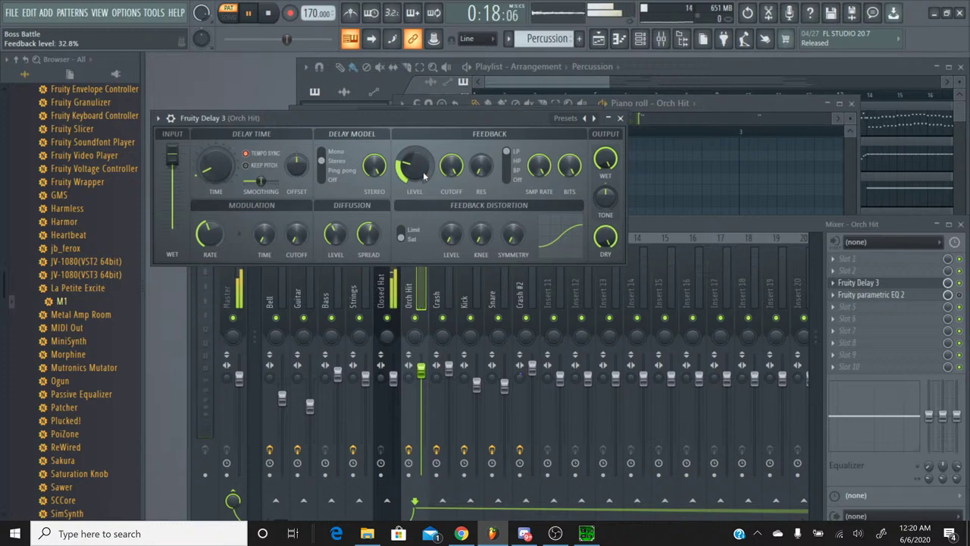
drag(424, 175, 424, 178)
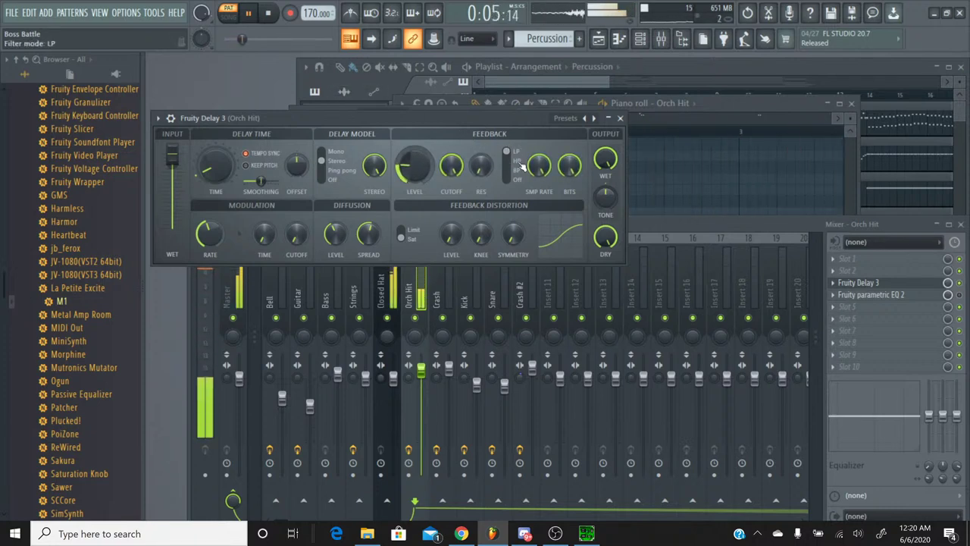
drag(606, 157, 606, 158)
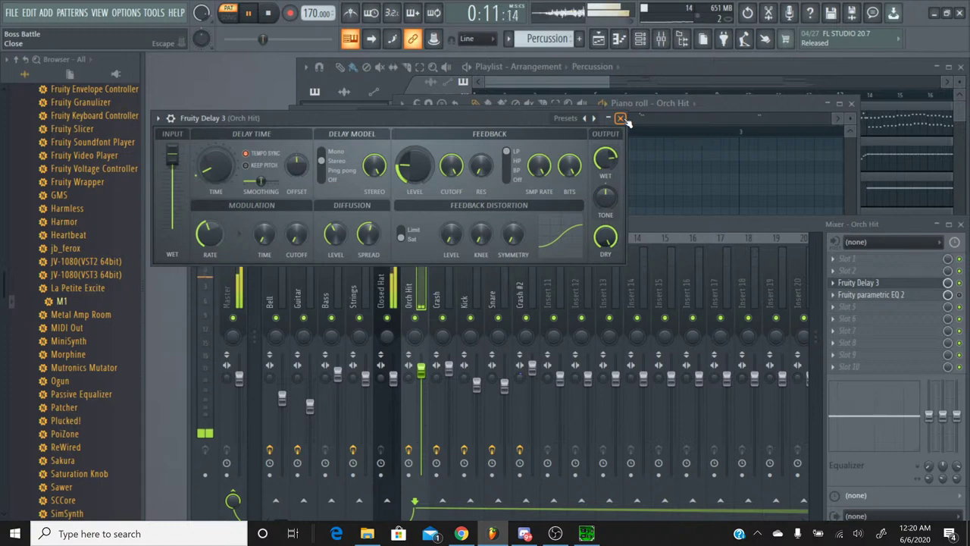
click(620, 118)
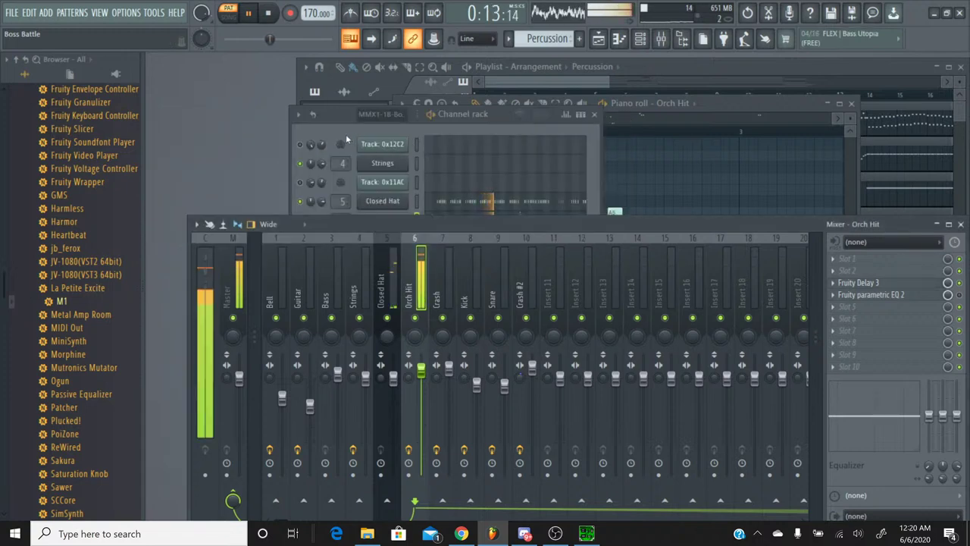
key(space)
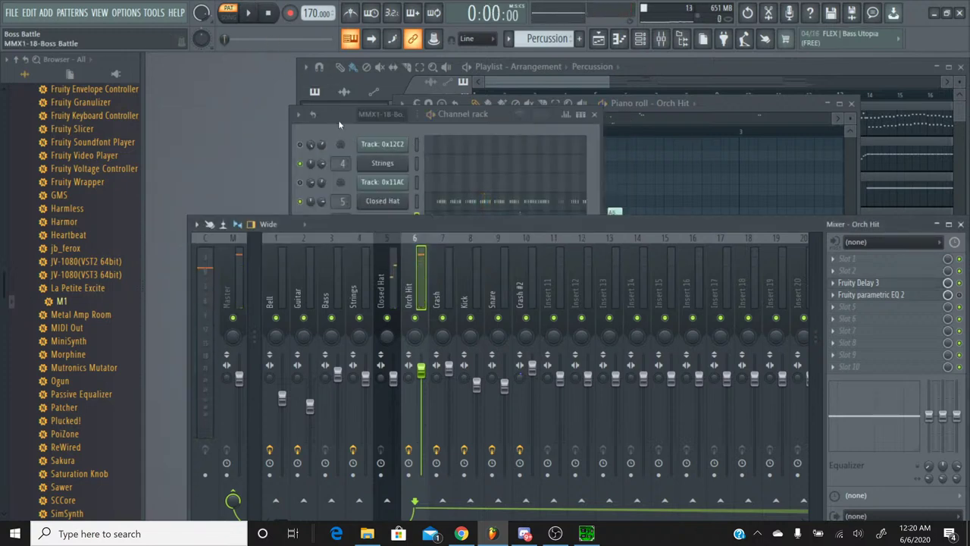
Bring the Channel rack to the front and save the Boss Battle project
click(338, 122)
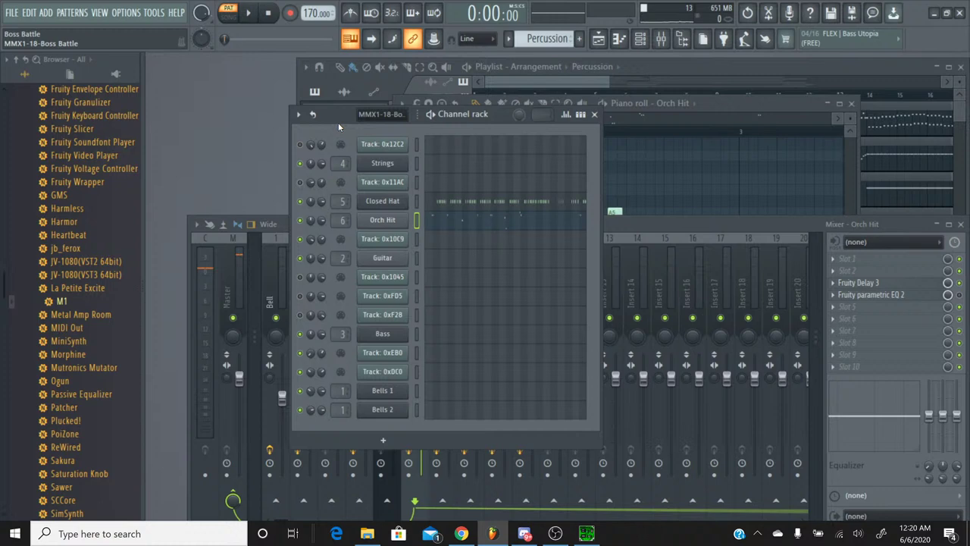
click(4, 12)
click(23, 69)
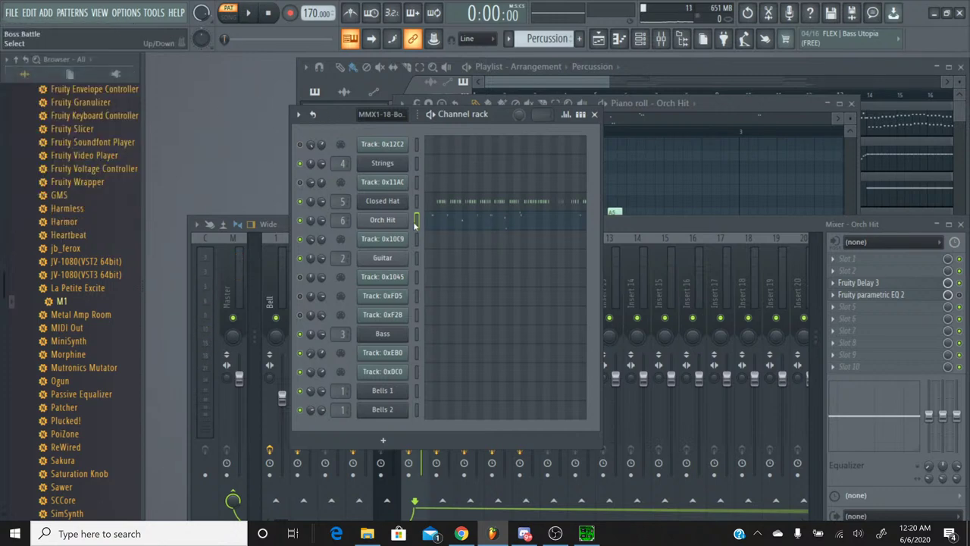
Switch to the MMX1-18-Boss Battle pattern and save the project with that pattern selected
click(512, 39)
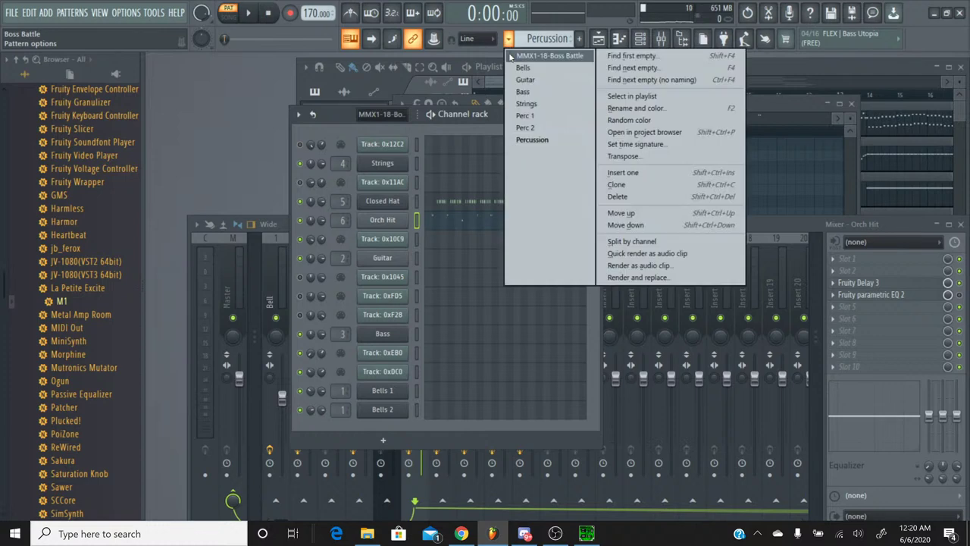
click(508, 52)
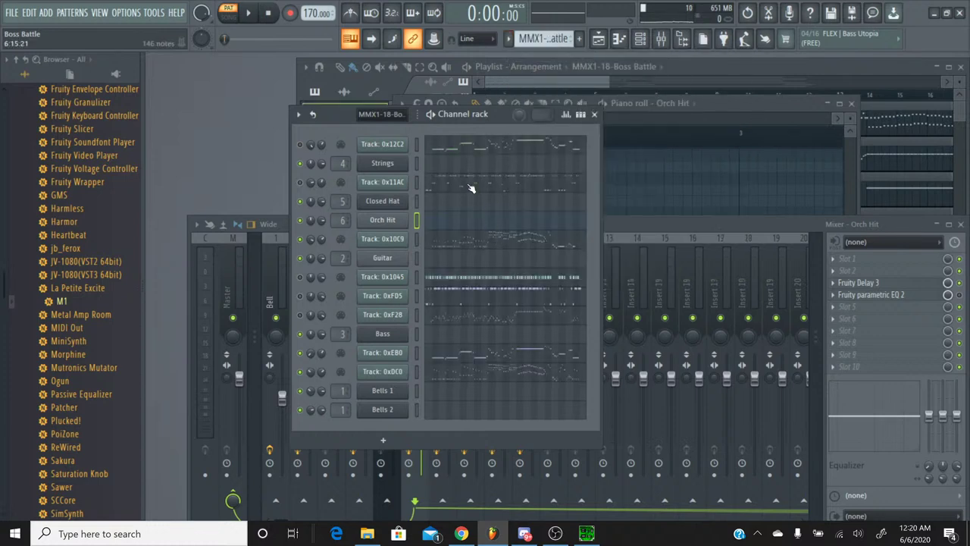
click(9, 13)
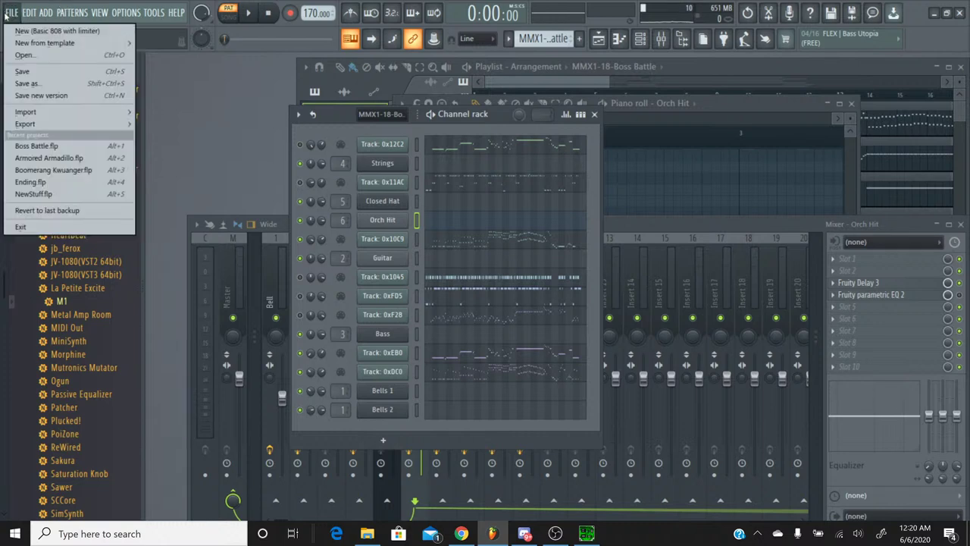
click(29, 70)
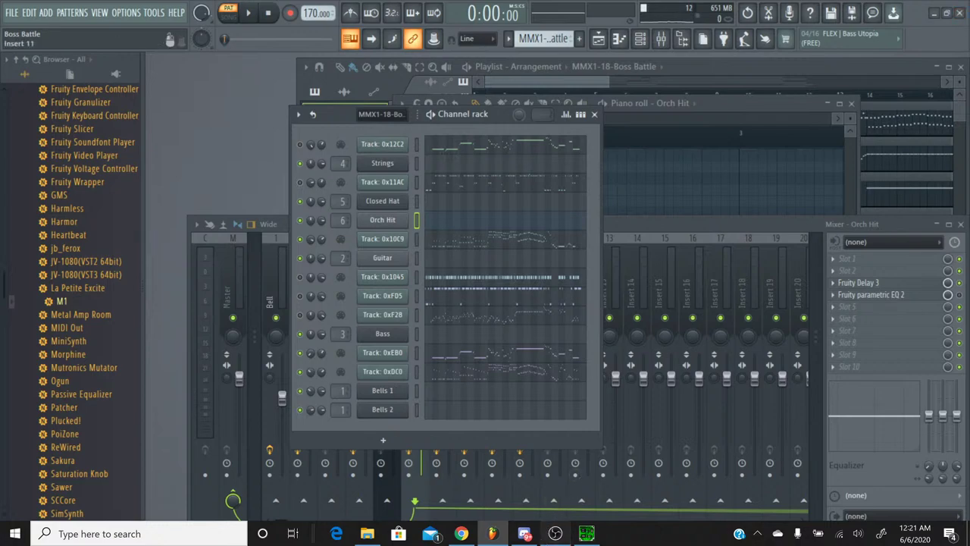
Switch from OBS to YouTube Studio in Chrome and end the "Polishing the Mega Man X Themes" live stream
click(555, 534)
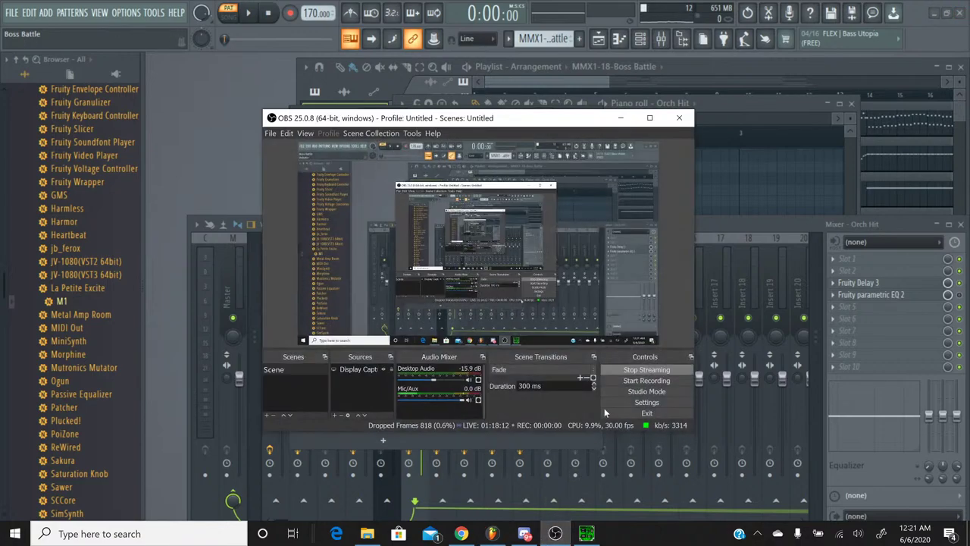
click(471, 535)
click(873, 87)
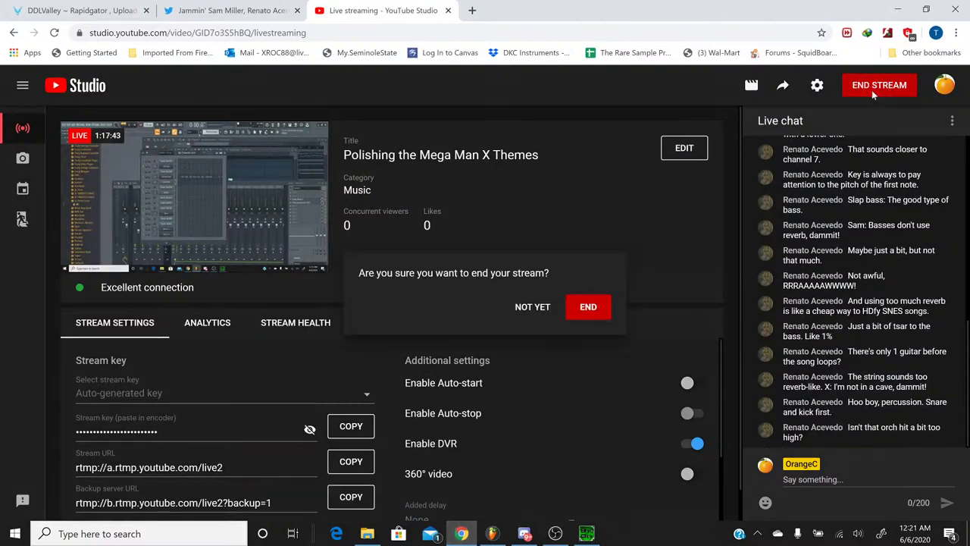
click(581, 307)
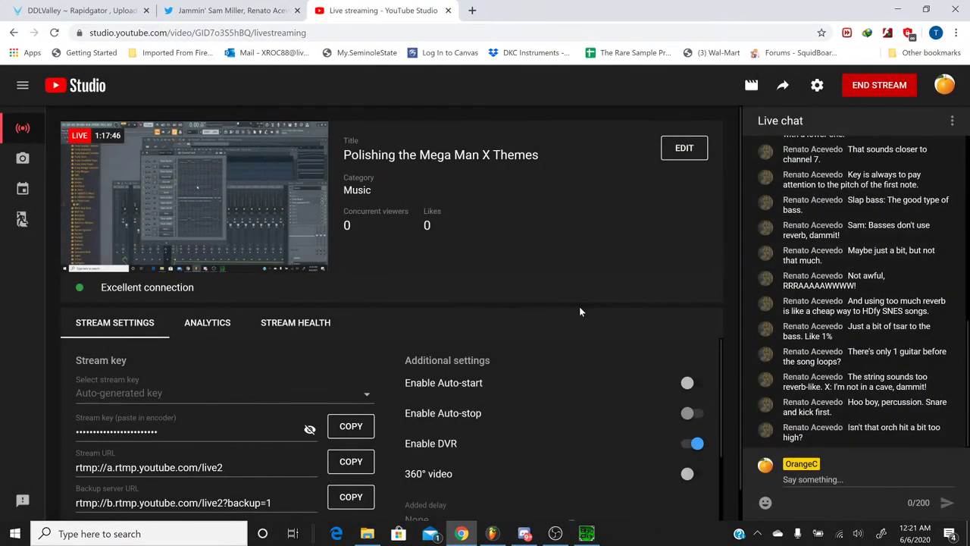